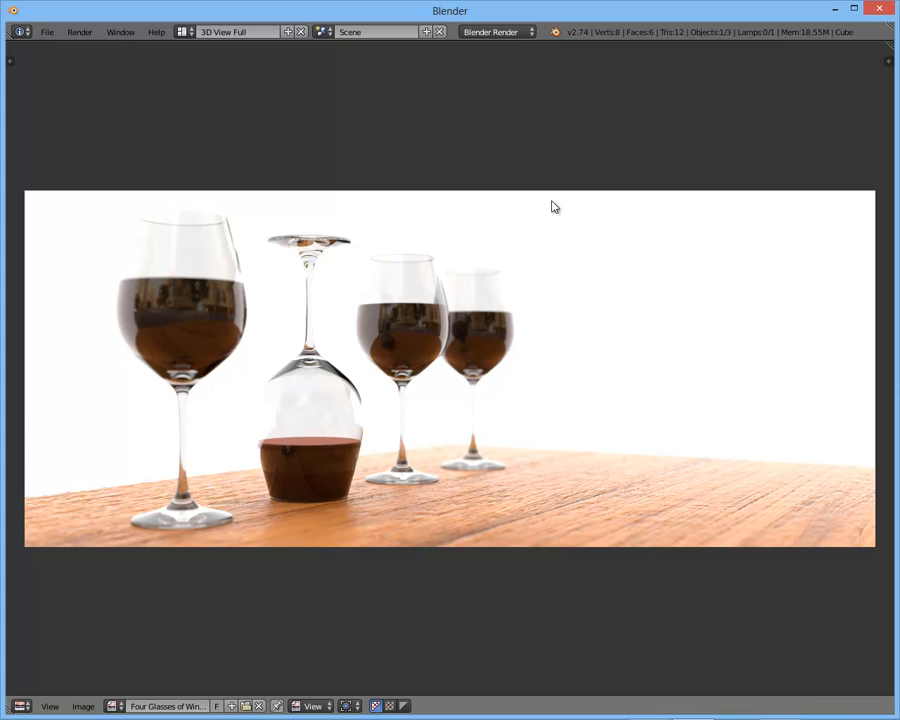
- Return from the full-window wine glass render to the default 3D layout and check the program version on the splash screen
key("Escape")
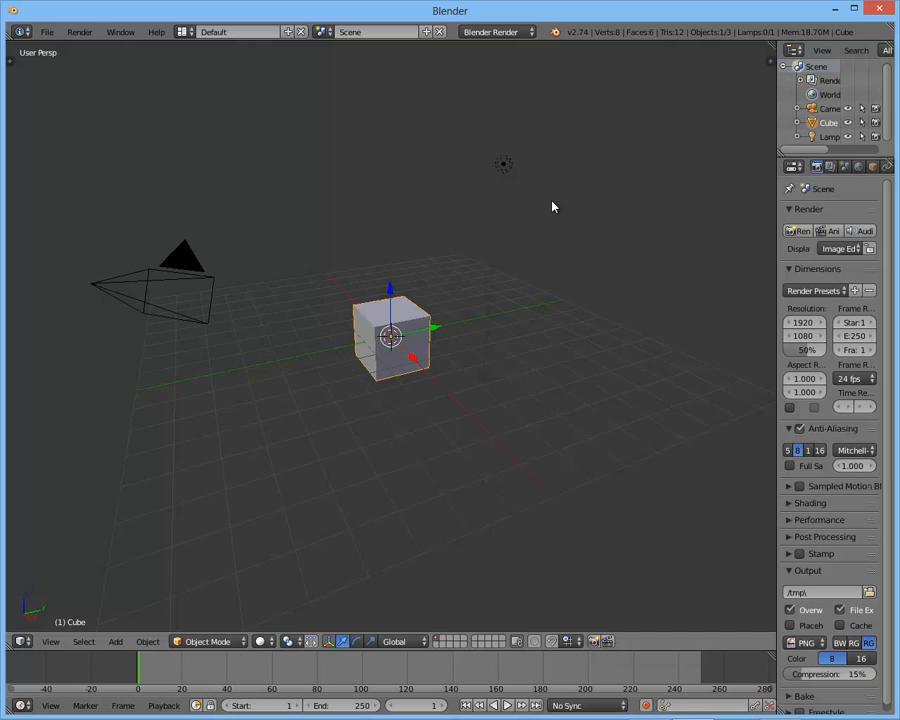
left_click(555, 32)
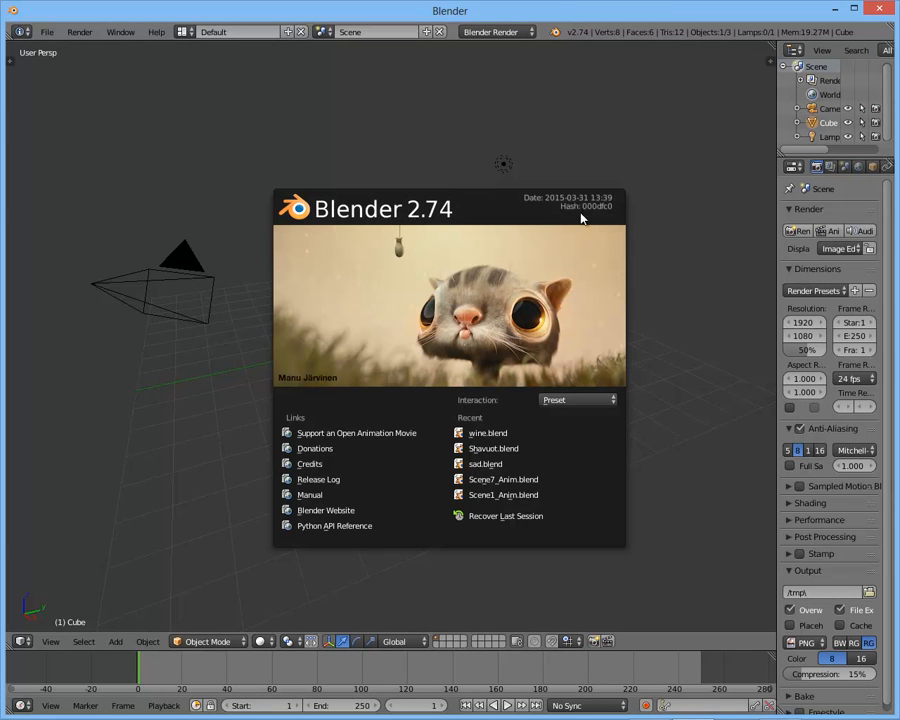
left_click(564, 148)
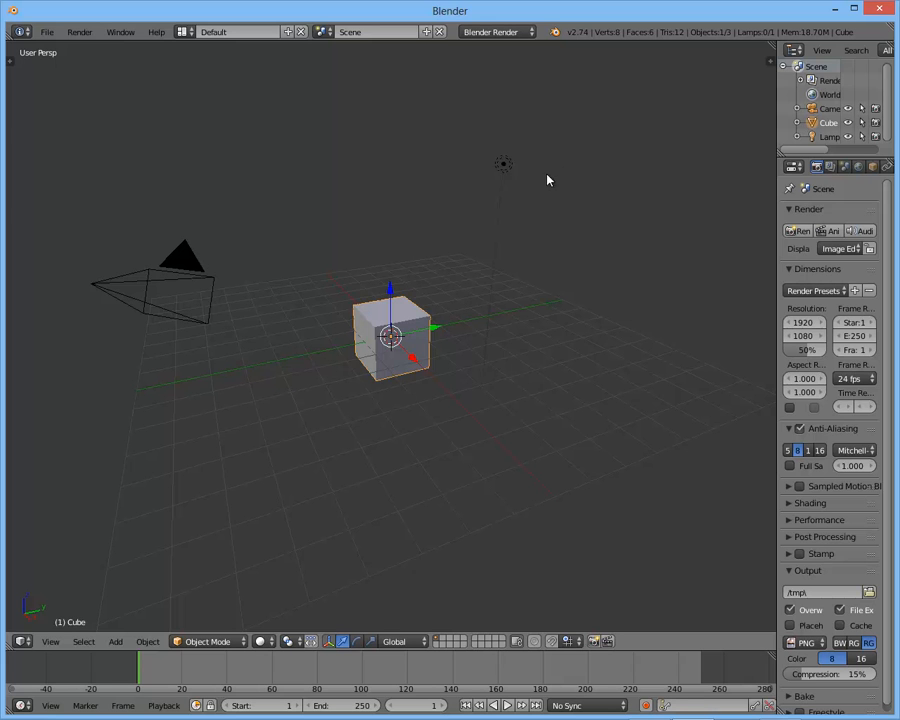
- Select the default cube, camera and lamp and delete them all from the scene
middle_click_drag(512, 185, 474, 195)
key("a")
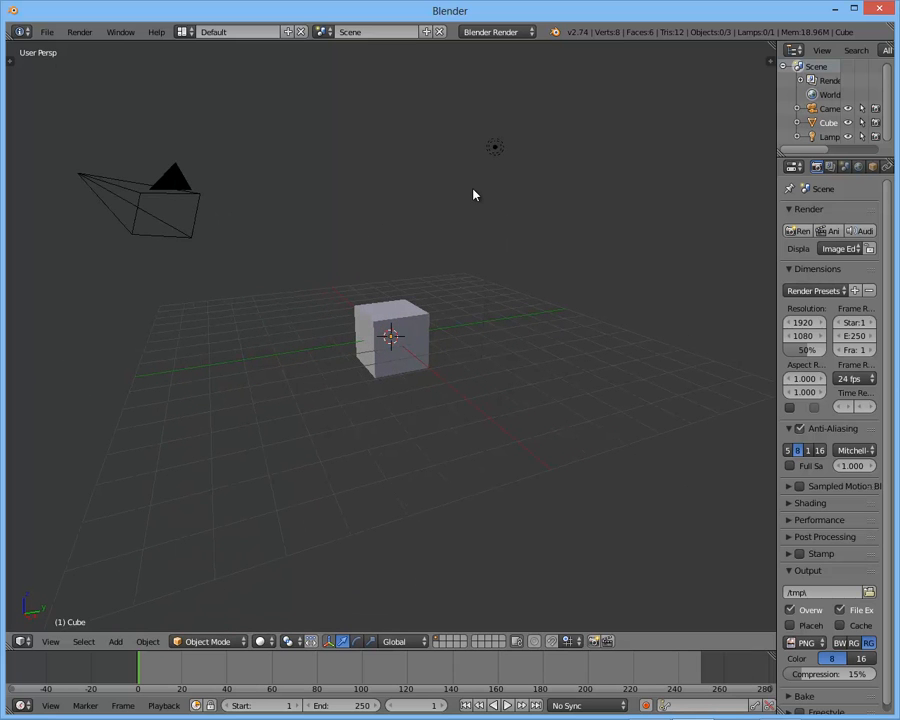
key("a")
key("x")
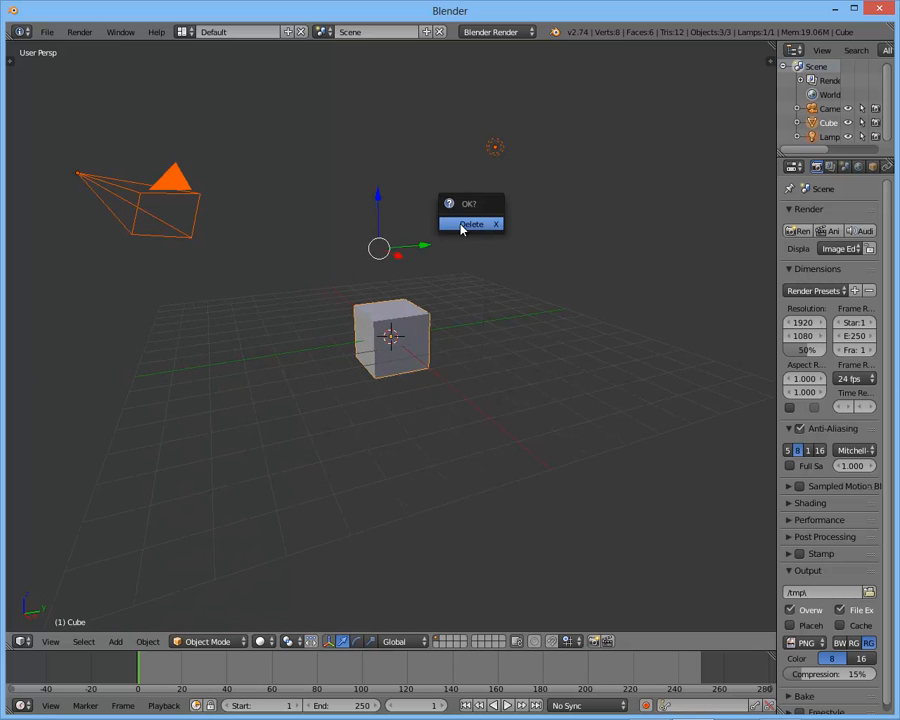
left_click(464, 229)
- Switch to the front orthographic view and turn on background images for the viewport
middle_click_drag(481, 259, 569, 254)
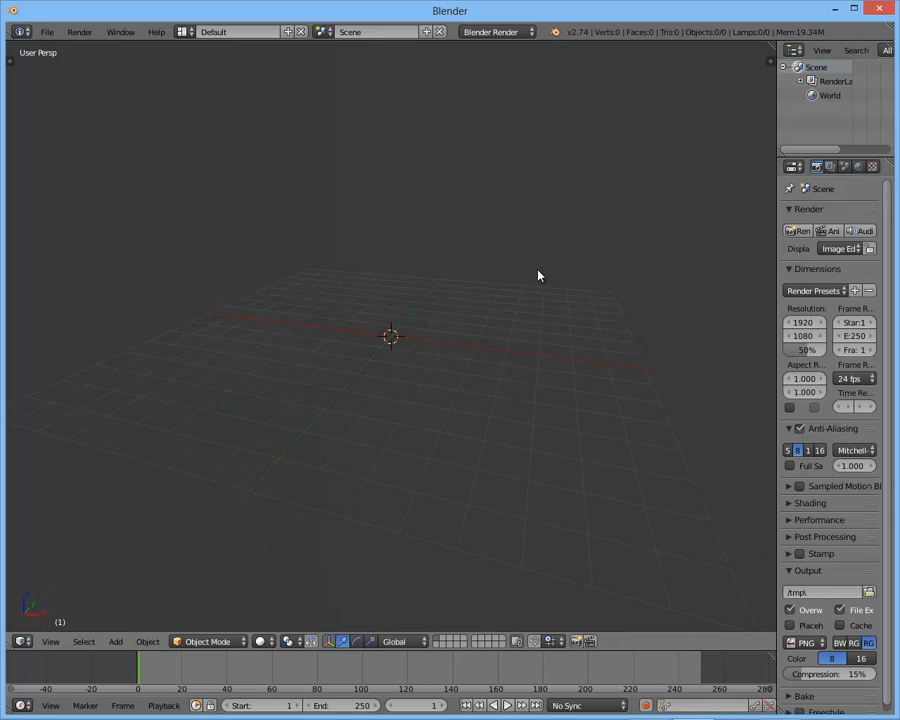
middle_click_drag(538, 275, 571, 261)
key("KP_1")
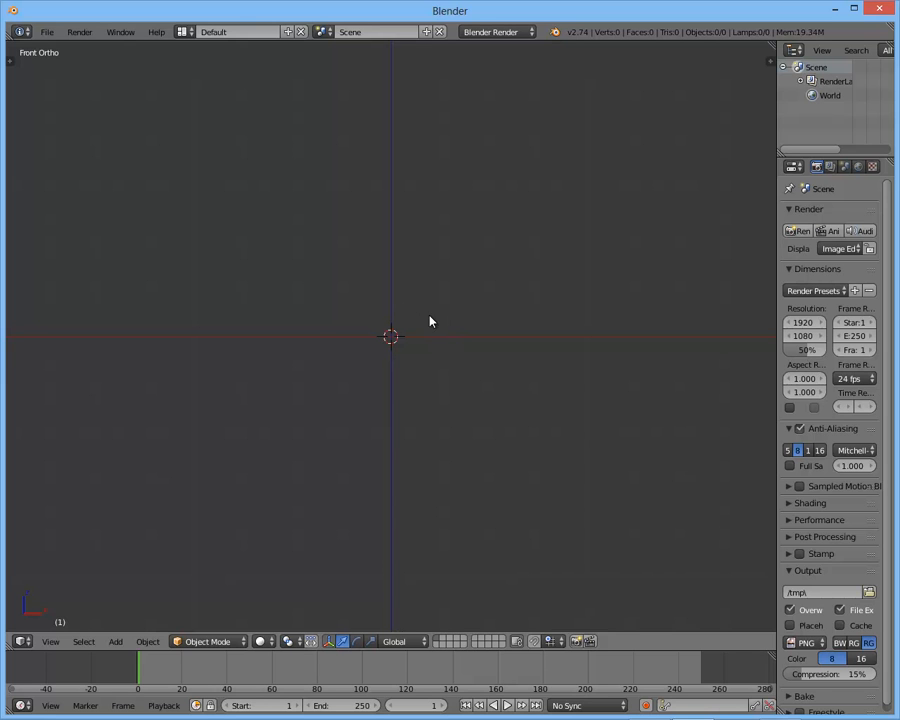
key("n")
scroll(660, 330, "up", 2)
left_click(669, 292)
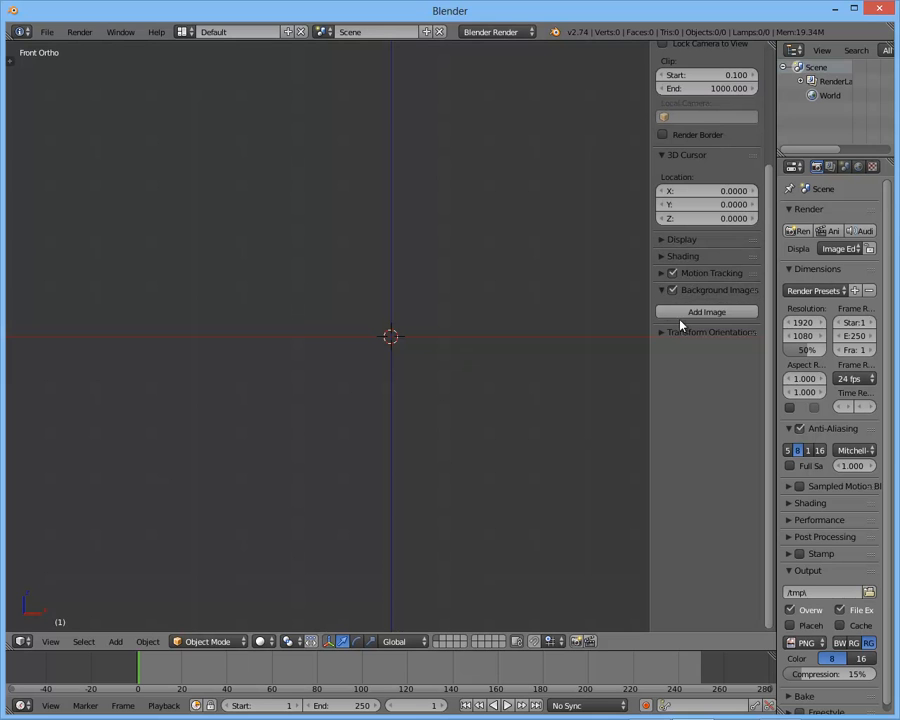
- Add Burgundy-Wine-Glass.jpg from the References folder as a background image, with the files sorted by date
left_click(697, 312)
left_click(718, 395)
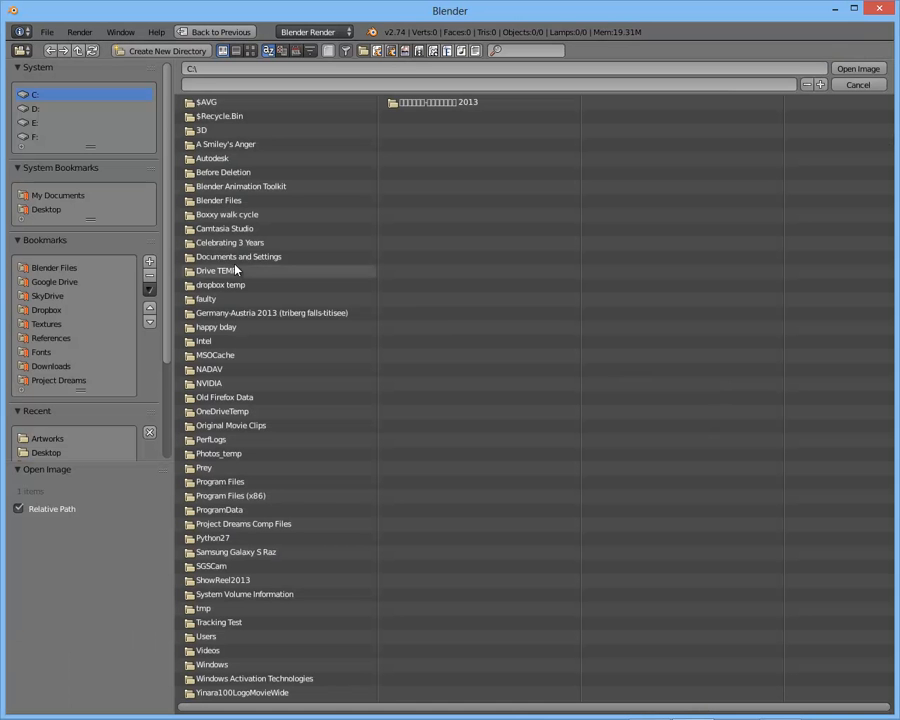
left_click(52, 338)
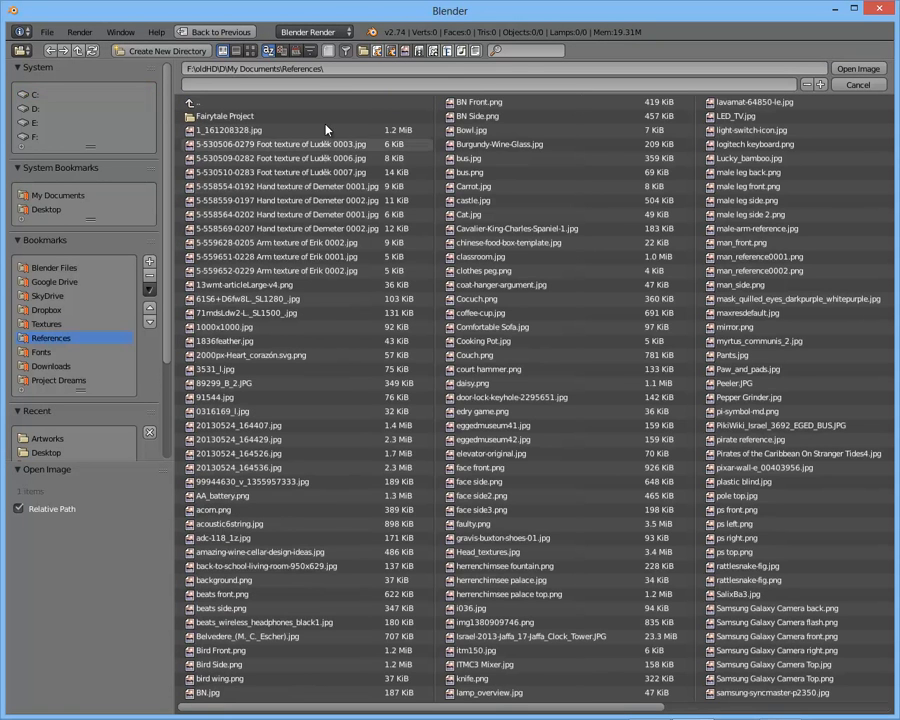
left_click(292, 51)
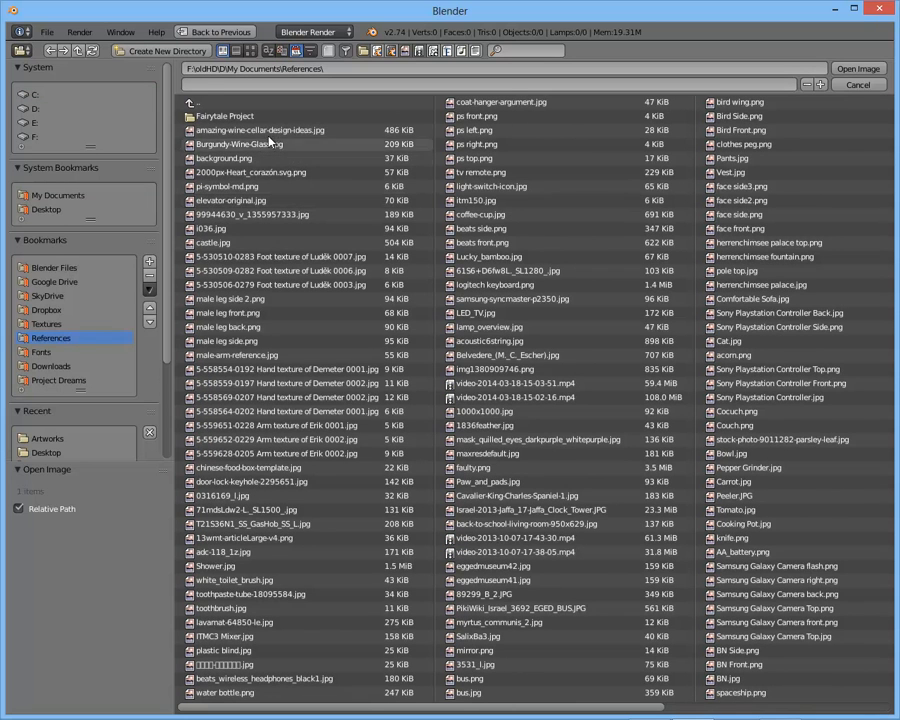
double_click(297, 146)
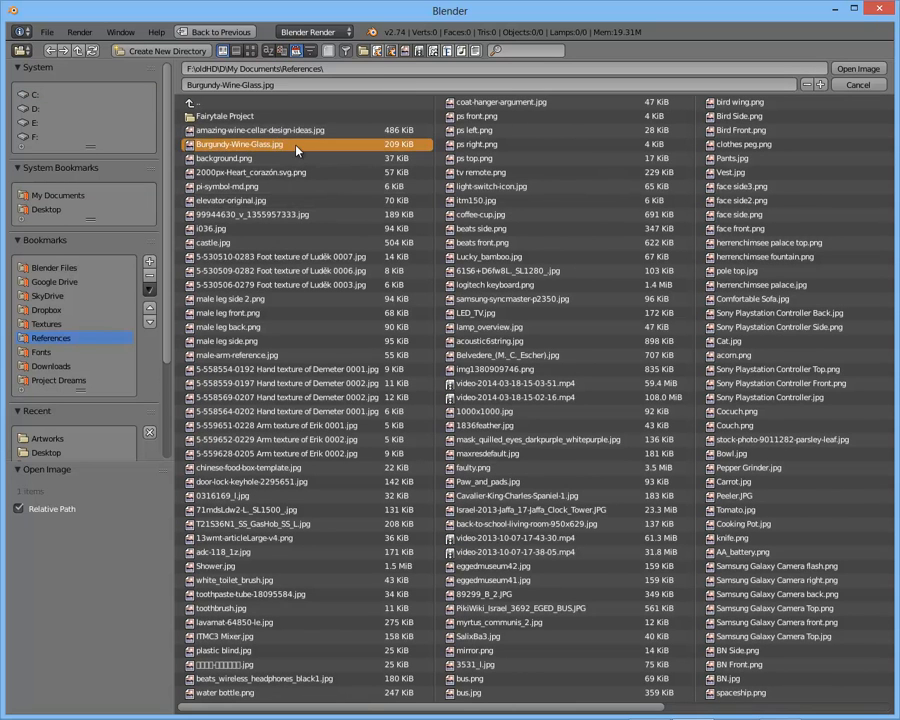
- Examine the wine glass reference from rim to foot, comparing its stem with the vertical axis line
scroll(400, 220, "down", 1)
middle_click_drag(422, 232, 419, 172, "shift")
scroll(412, 251, "up", 2)
scroll(424, 205, "up", 2)
middle_click_drag(432, 237, 452, 165, "shift")
scroll(453, 190, "up", 2)
middle_click_drag(454, 213, 454, 134, "shift")
scroll(454, 196, "down", 2)
middle_click_drag(454, 196, 465, 486, "shift")
scroll(454, 212, "down", 1)
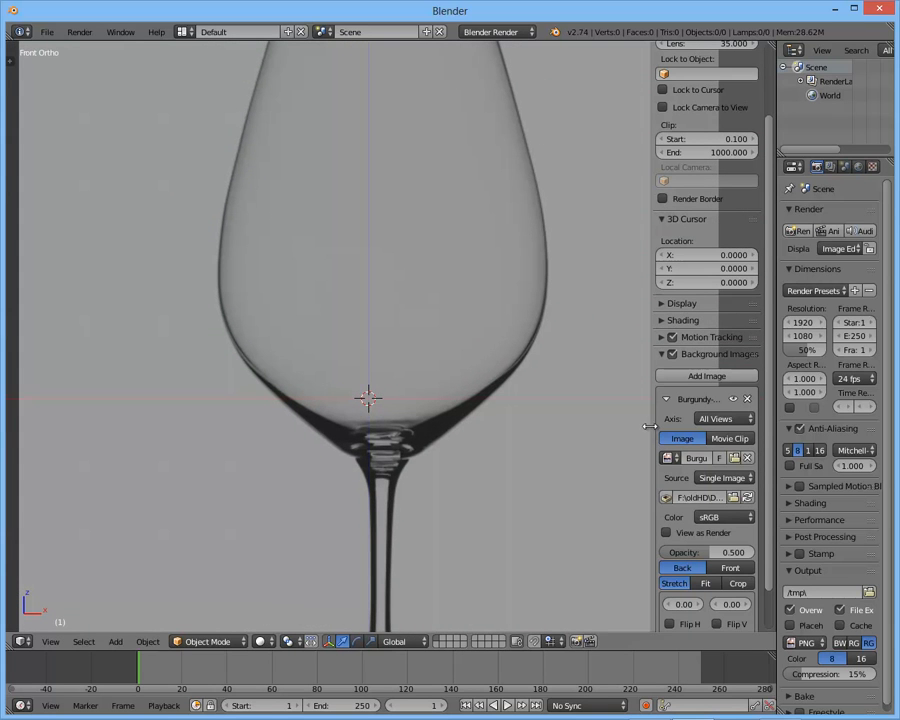
scroll(486, 382, "down", 2)
scroll(468, 338, "up", 2)
middle_click_drag(469, 333, 499, 231, "shift")
scroll(485, 283, "down", 1)
scroll(490, 290, "up", 3)
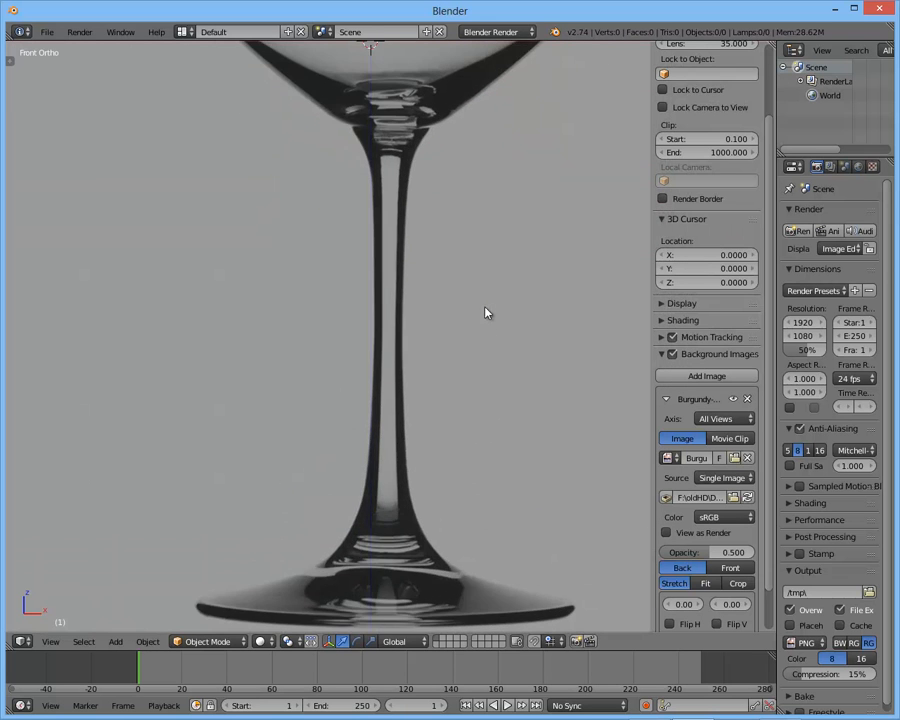
middle_click_drag(485, 330, 501, 552, "shift")
middle_click_drag(490, 267, 492, 471, "shift")
mouse_move(488, 308)
middle_mouse_down("shift")
mouse_move(484, 434)
mouse_move(481, 288)
middle_mouse_up("shift")
middle_click_drag(476, 190, 470, 78, "shift")
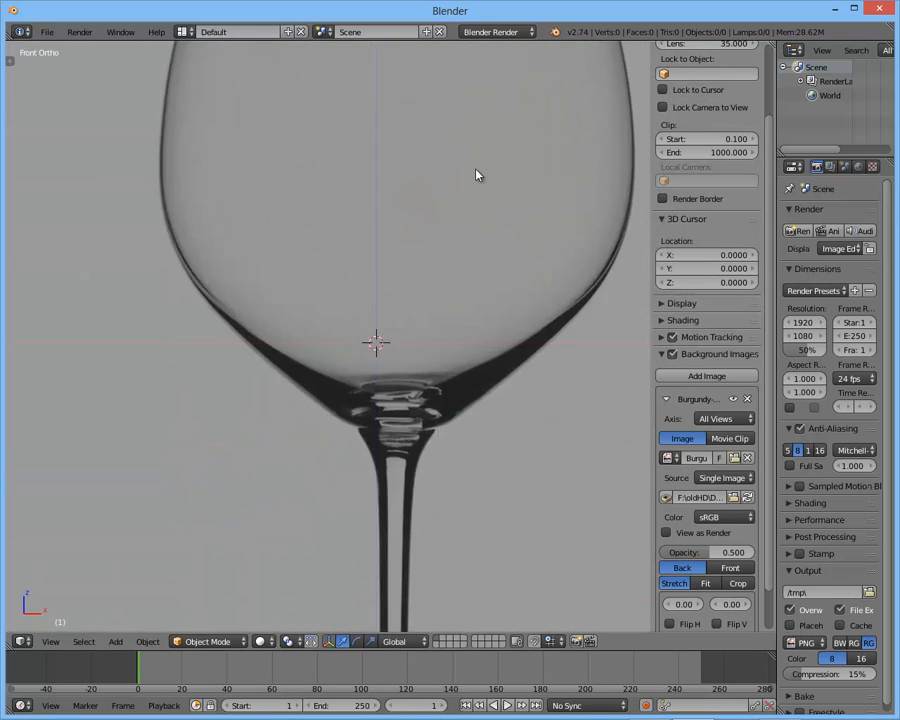
middle_click_drag(450, 287, 449, 477, "shift")
middle_click_drag(422, 86, 430, 197, "shift")
mouse_move(423, 452)
middle_mouse_down("shift")
mouse_move(401, 194)
mouse_move(402, 73)
middle_mouse_up("shift")
middle_click_drag(416, 175, 424, 42, "shift")
middle_click_drag(477, 353, 474, 247, "shift")
- Centre the reference glass's stem on the vertical axis by setting the background image's X offset to -0.175
scroll(694, 324, "down", 2)
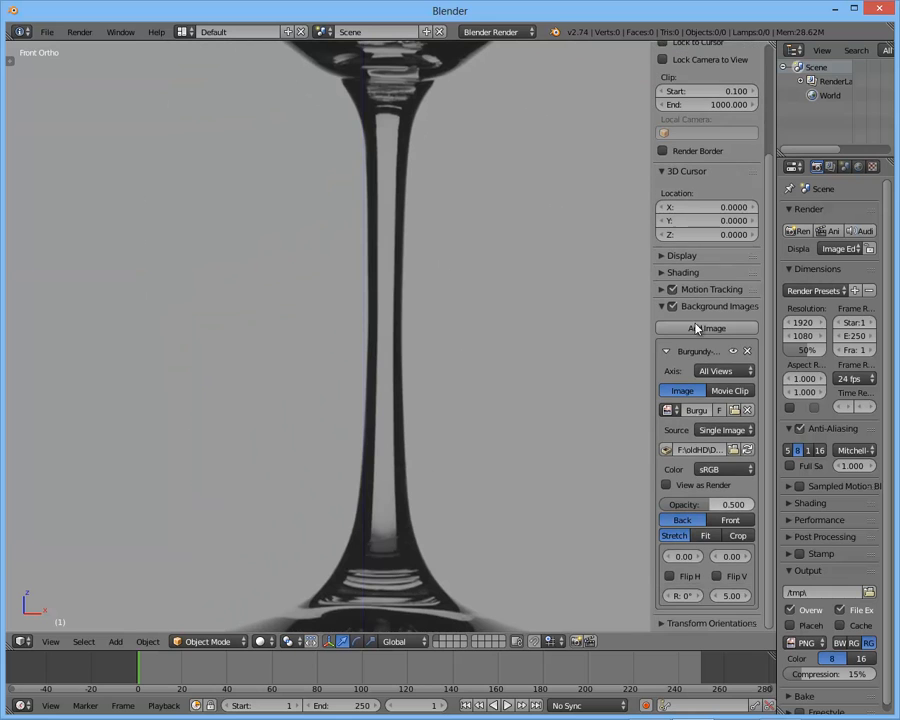
left_click_drag(653, 546, 613, 560)
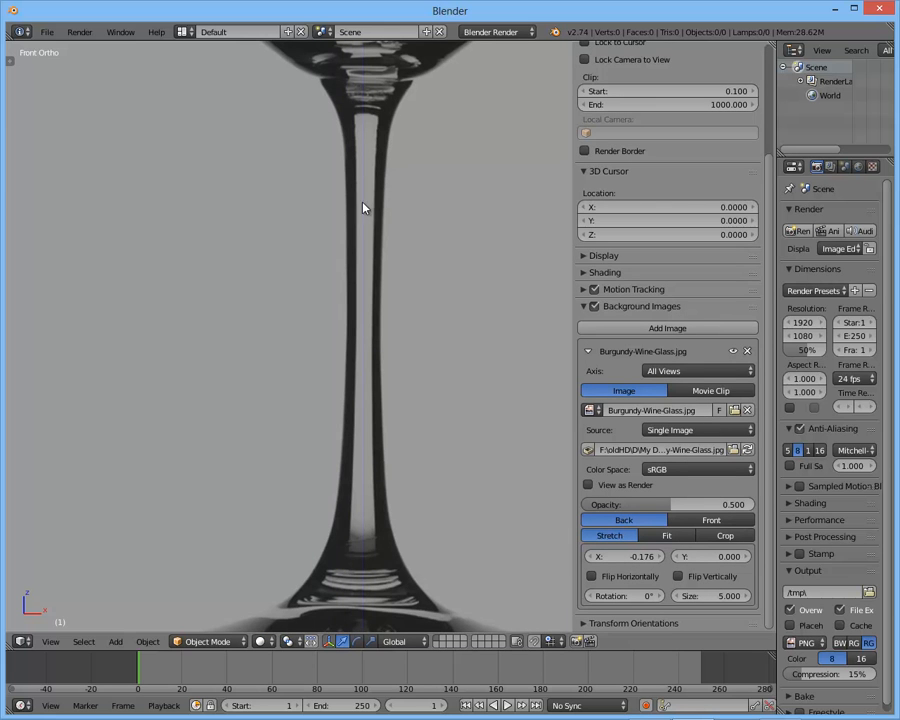
middle_click_drag(378, 241, 406, 45)
key("KP_1")
scroll(422, 325, "up", 3)
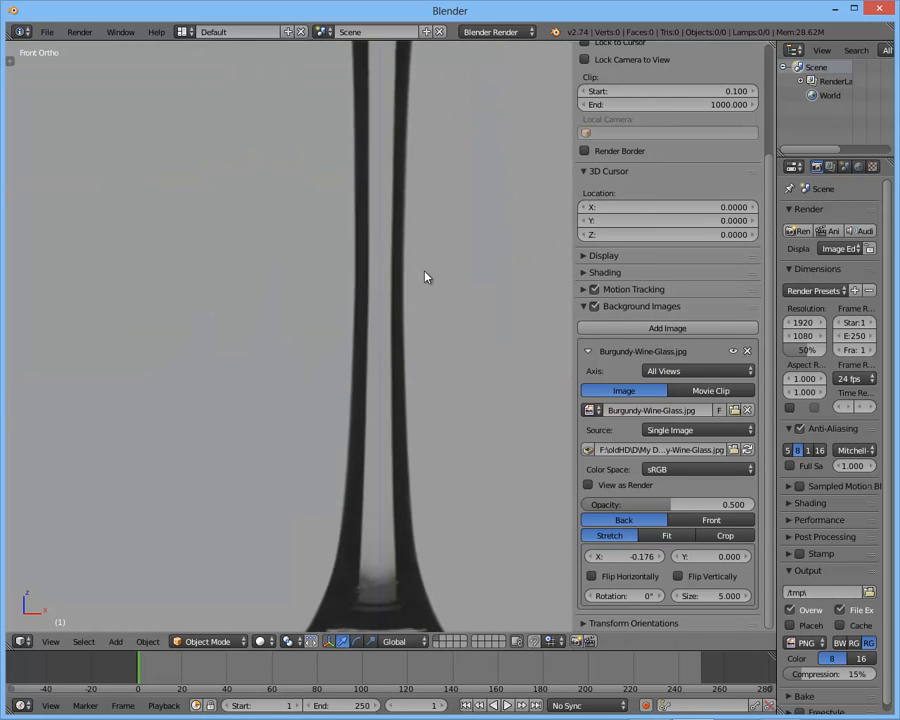
left_click(621, 556)
key("BackSpace")
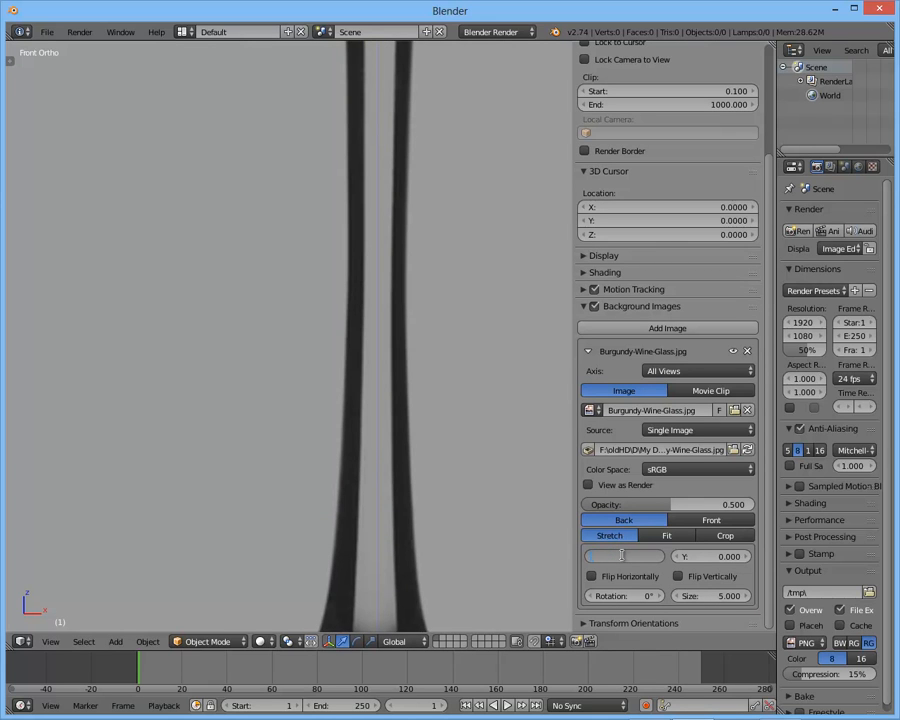
type("-0.175")
key("Return")
- Check the reference glass against the vertical axis in front view and hide the viewport's properties sidebar
scroll(450, 425, "down", 7)
middle_click_drag(428, 394, 418, 488, "shift")
scroll(428, 438, "up", 2)
middle_click_drag(428, 438, 425, 355, "shift")
scroll(425, 355, "down", 1)
middle_click_drag(425, 355, 383, 376)
key("KP_1")
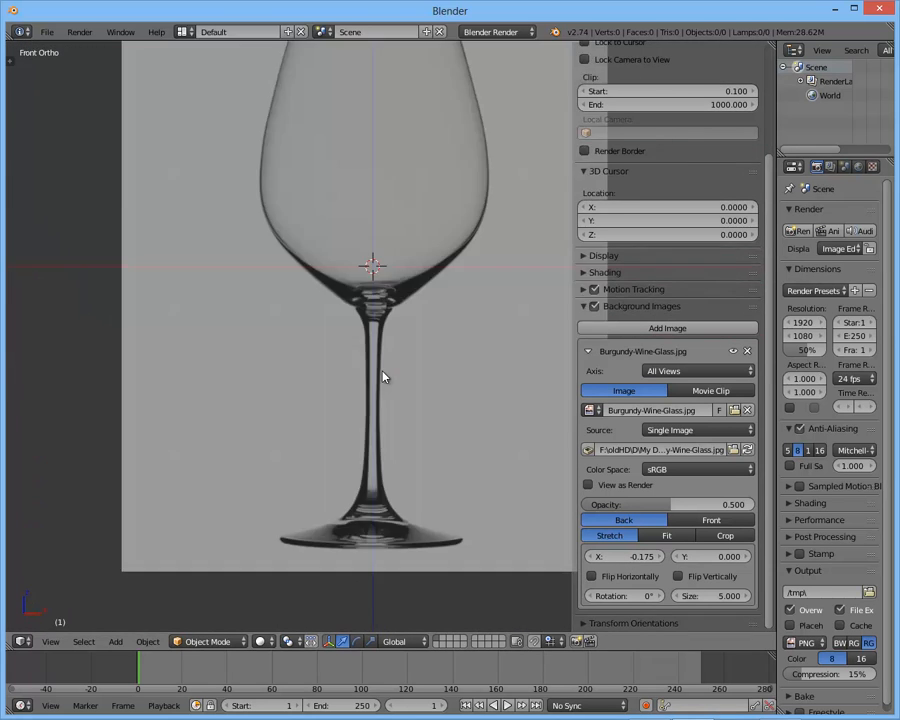
middle_click_drag(425, 268, 420, 334, "shift")
key("n")
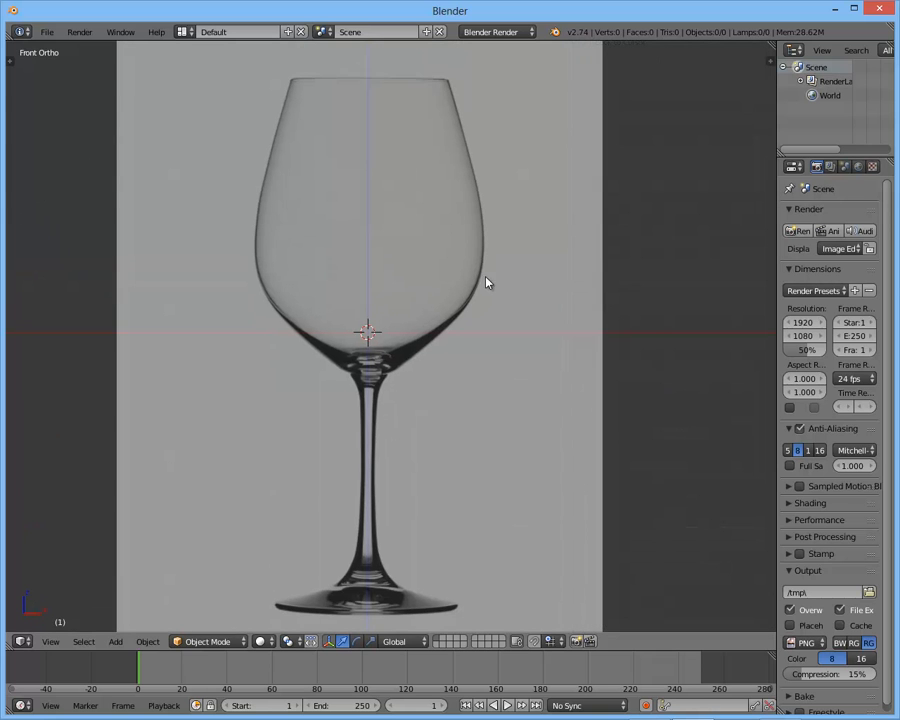
- Add a mesh plane at the scene origin over the reference glass
middle_click_drag(522, 291, 490, 290, "shift")
scroll(516, 406, "up", 3)
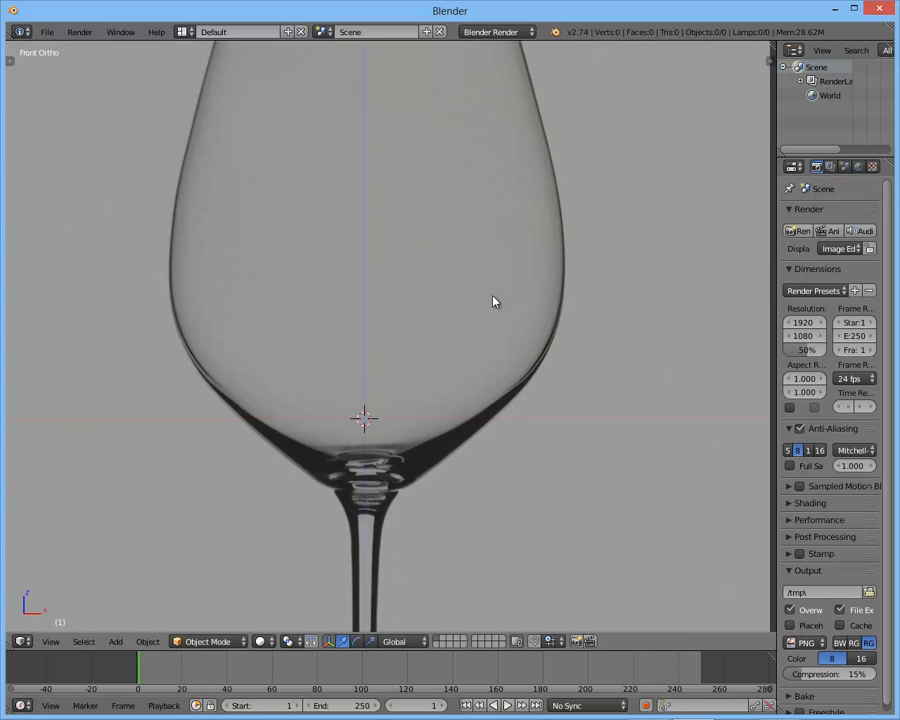
scroll(486, 298, "down", 3)
key("shift+a")
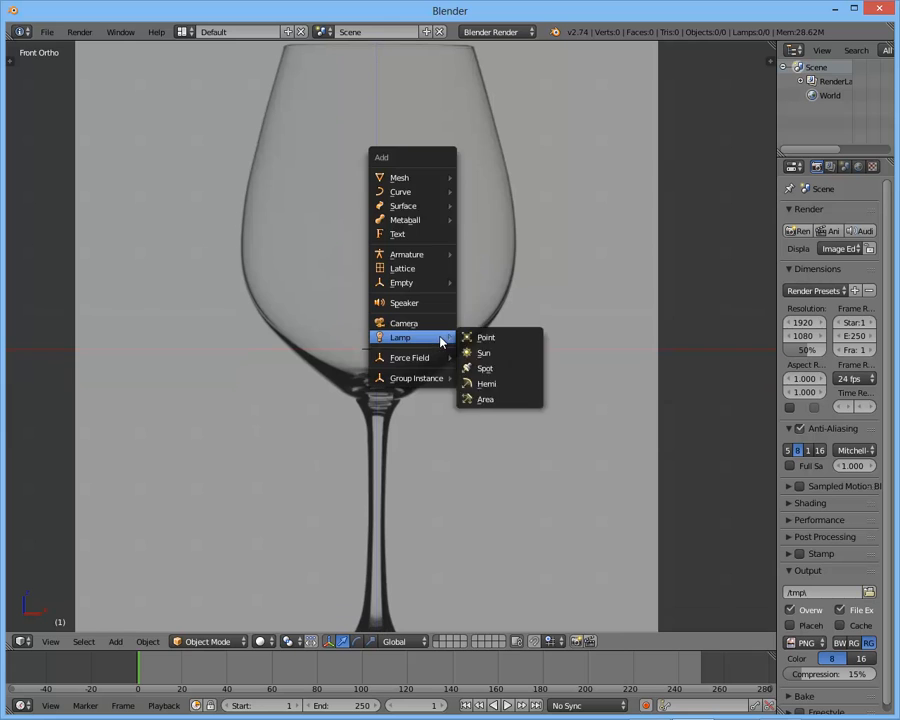
mouse_move(428, 177)
left_click(493, 183)
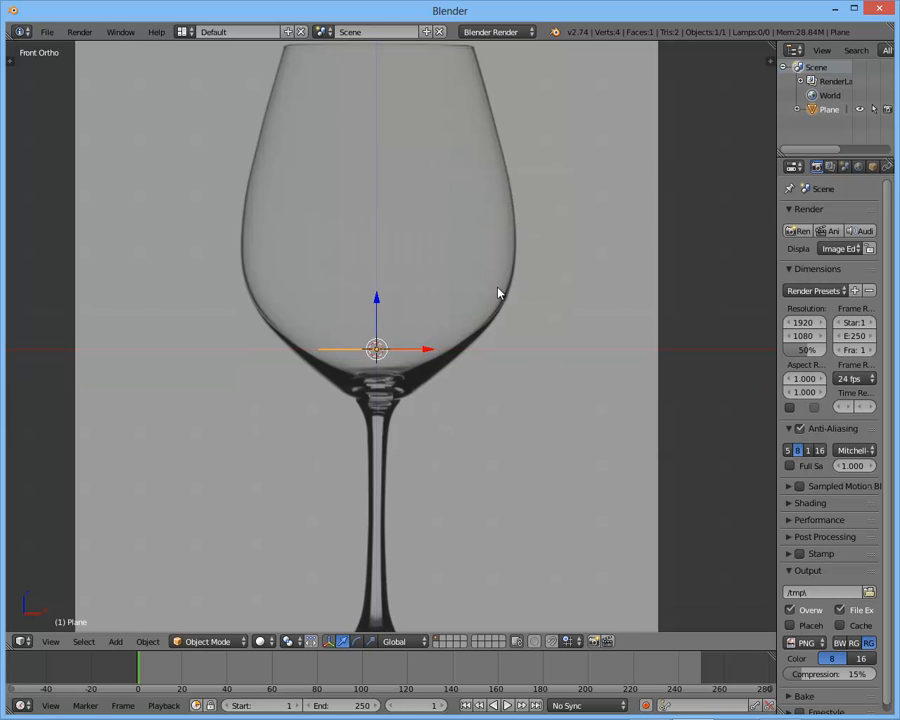
- Enter Edit Mode on the plane and delete all of its vertices in the front view
key("Tab")
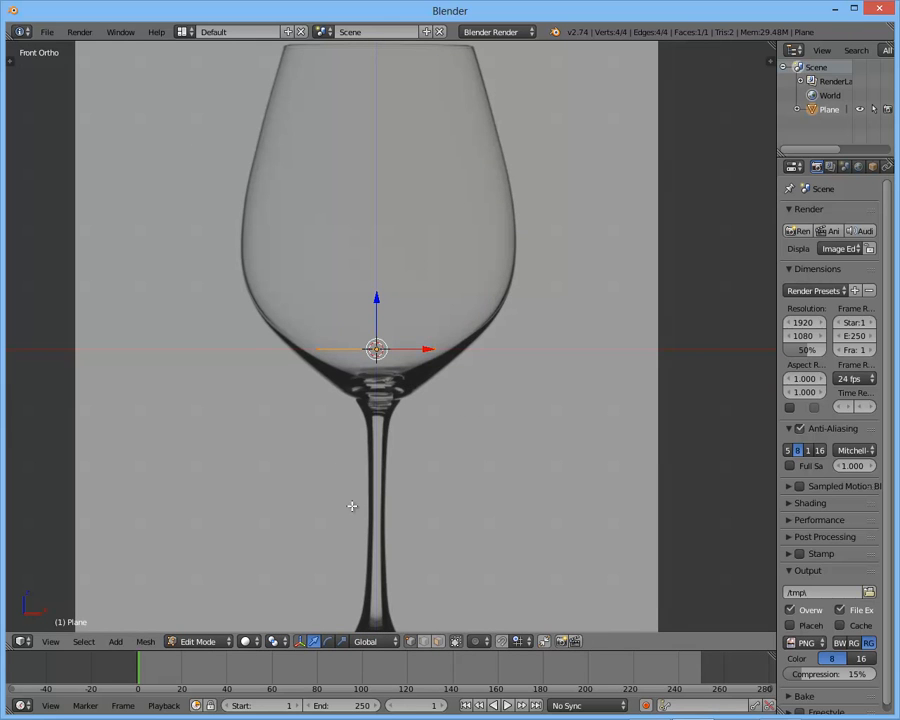
middle_click_drag(311, 422, 303, 446)
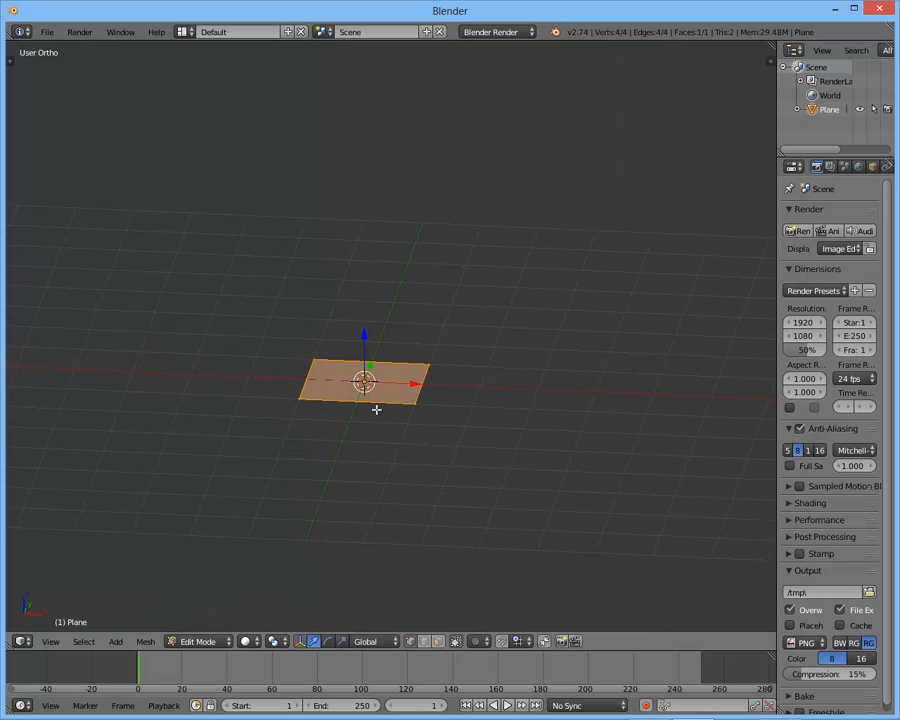
key("KP_1")
key("x")
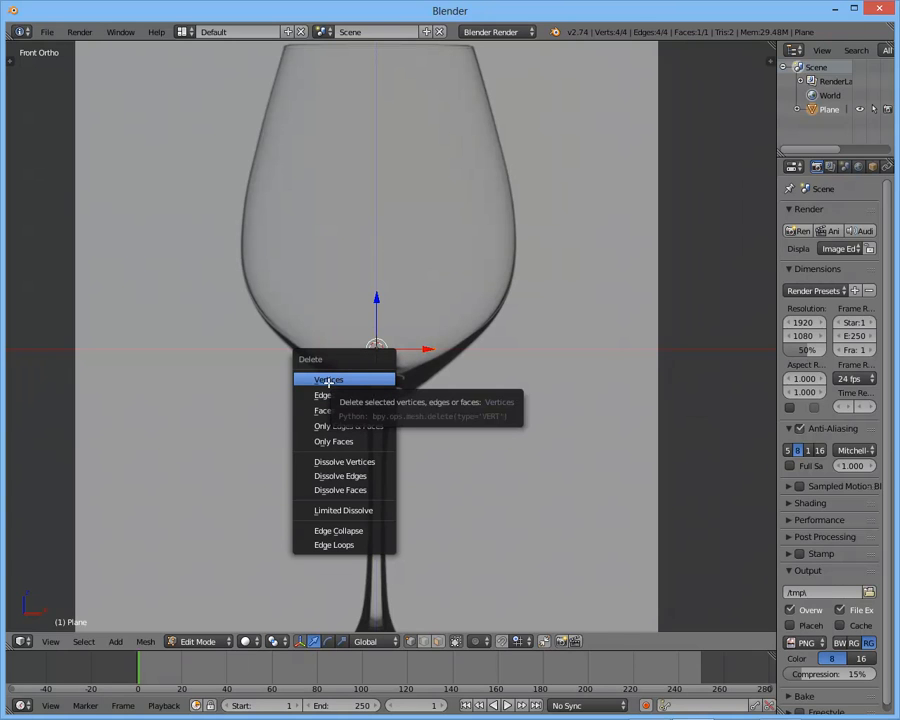
left_click(354, 380)
- Place a first vertex on the glass's right rim corner and a second one below it beside the bowl's outer edge
middle_click_drag(414, 325, 416, 357, "shift")
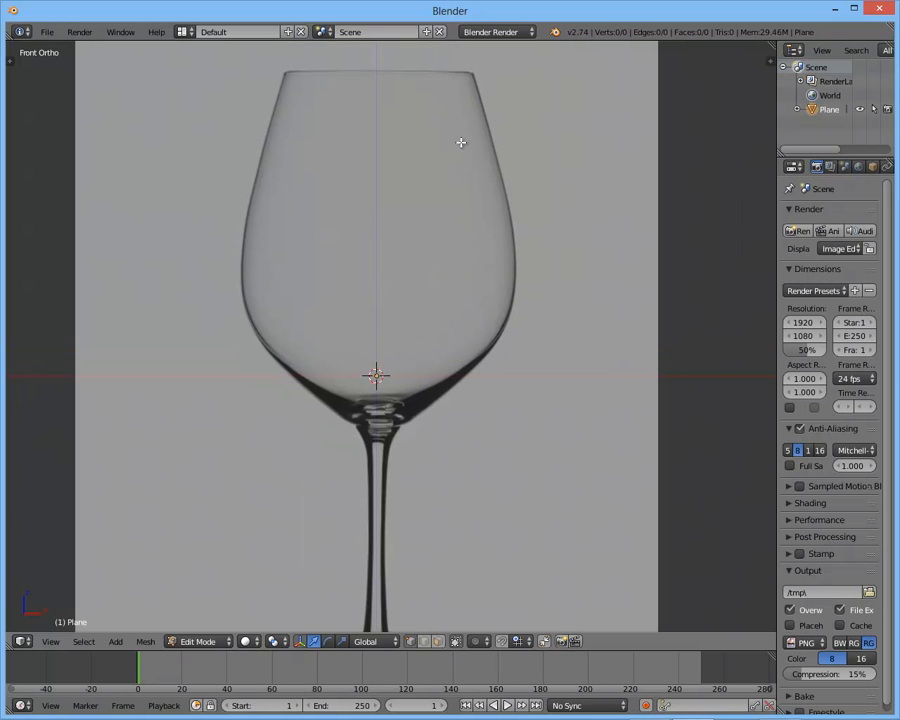
middle_click_drag(460, 145, 426, 271, "shift")
scroll(440, 240, "up", 3)
middle_click_drag(448, 223, 434, 340, "shift")
scroll(445, 333, "up", 3)
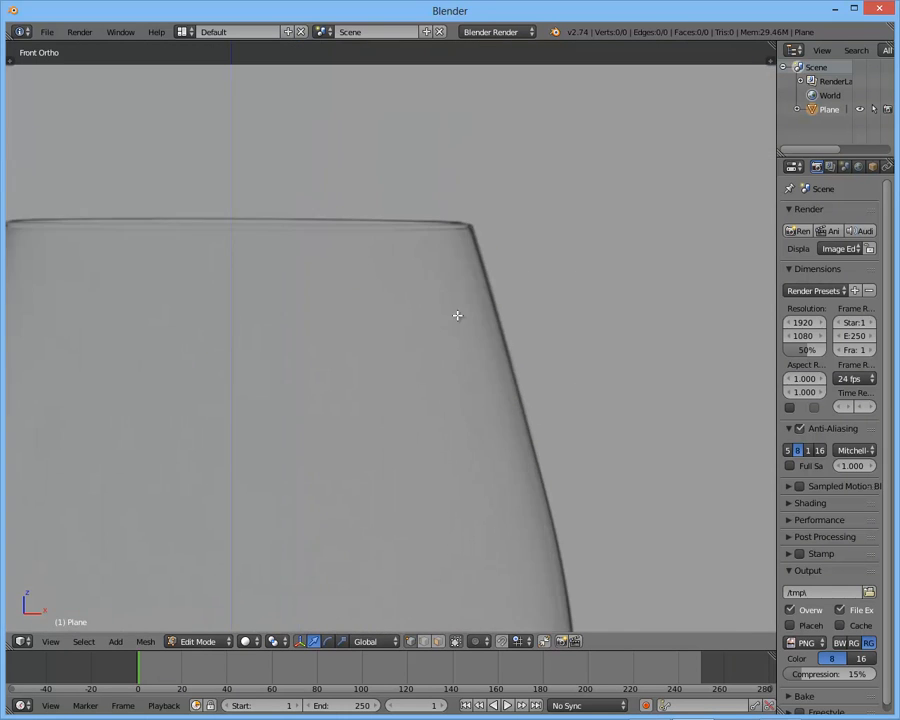
middle_click_drag(464, 298, 404, 338, "shift")
scroll(404, 338, "up", 3)
scroll(436, 360, "up", 2)
middle_click_drag(430, 295, 448, 372, "shift")
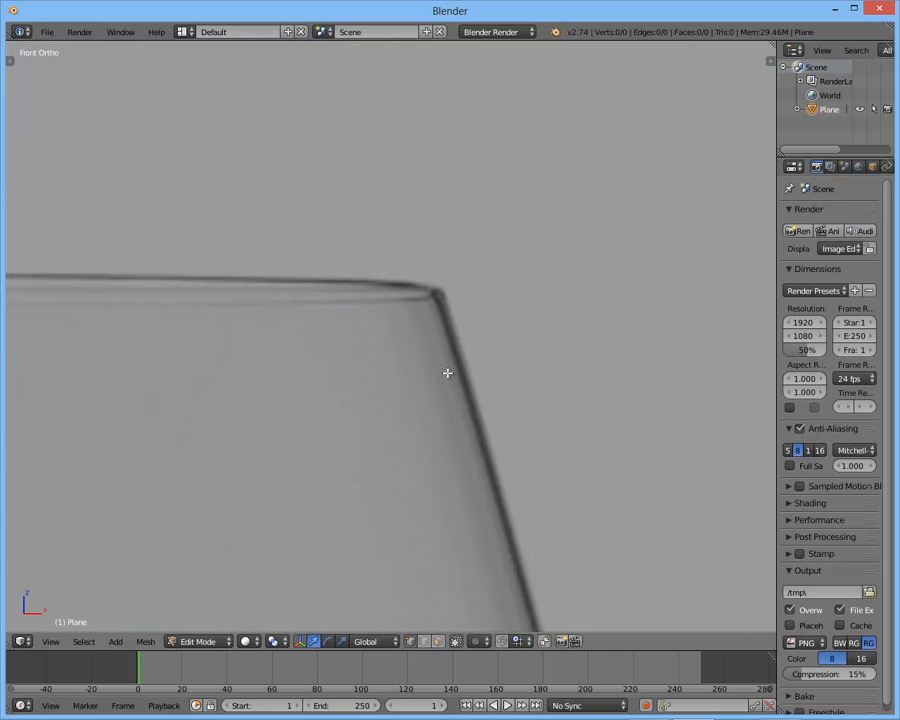
scroll(306, 285, "down", 2)
middle_click_drag(338, 287, 457, 293, "shift")
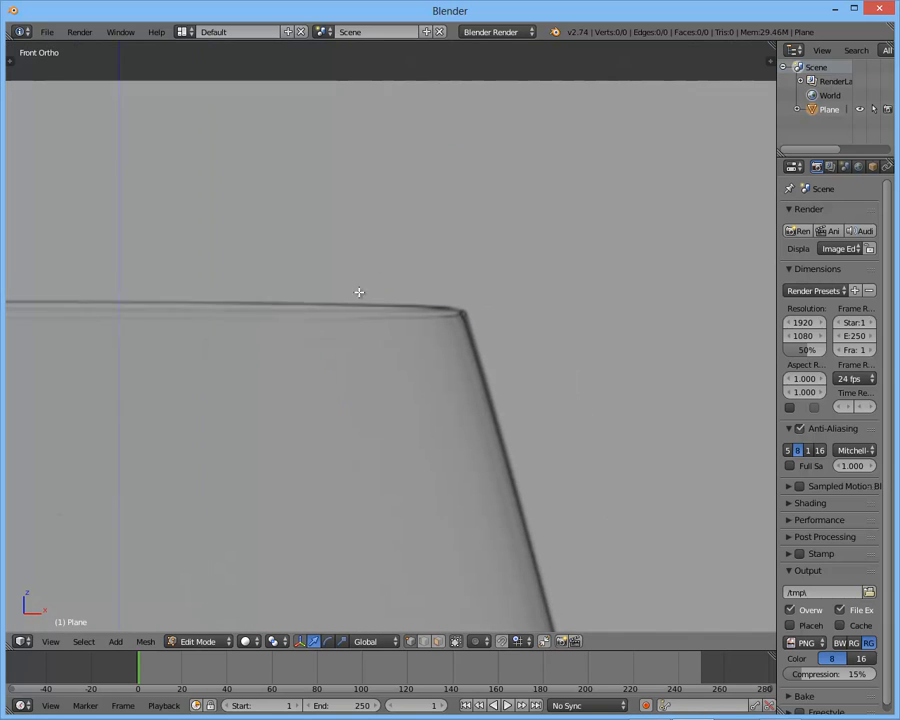
middle_click_drag(402, 293, 273, 287, "shift")
scroll(429, 320, "up", 2)
middle_click_drag(436, 312, 428, 321, "shift")
scroll(426, 318, "up", 2)
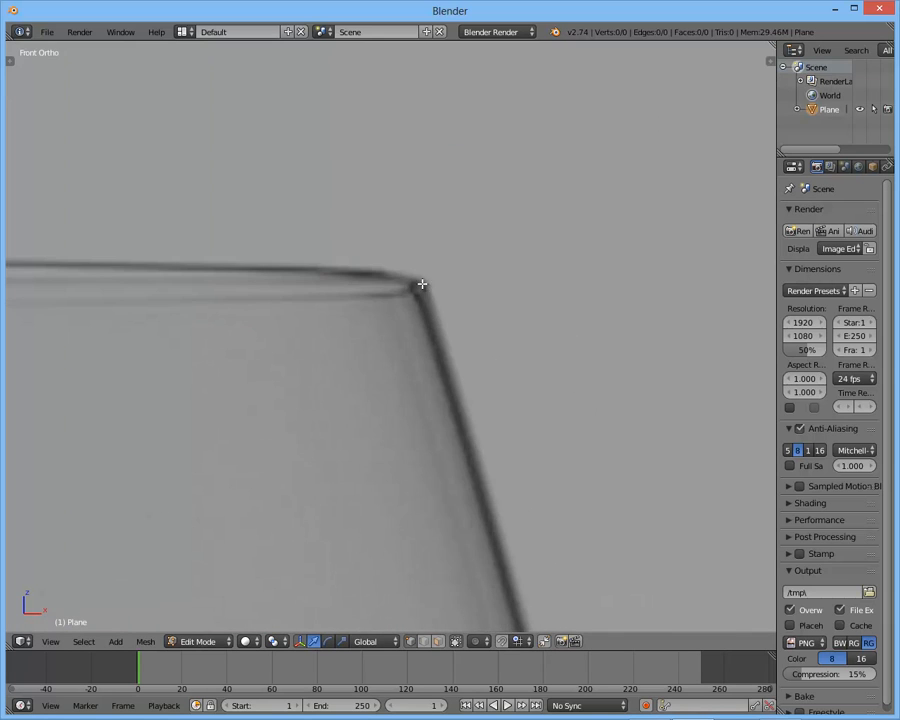
left_click(423, 281, "ctrl")
left_click(517, 399, "ctrl")
- Move the second vertex onto the bowl's outer right edge just below the rim
middle_click_drag(553, 401, 558, 280, "shift")
scroll(558, 280, "down", 3)
key("g")
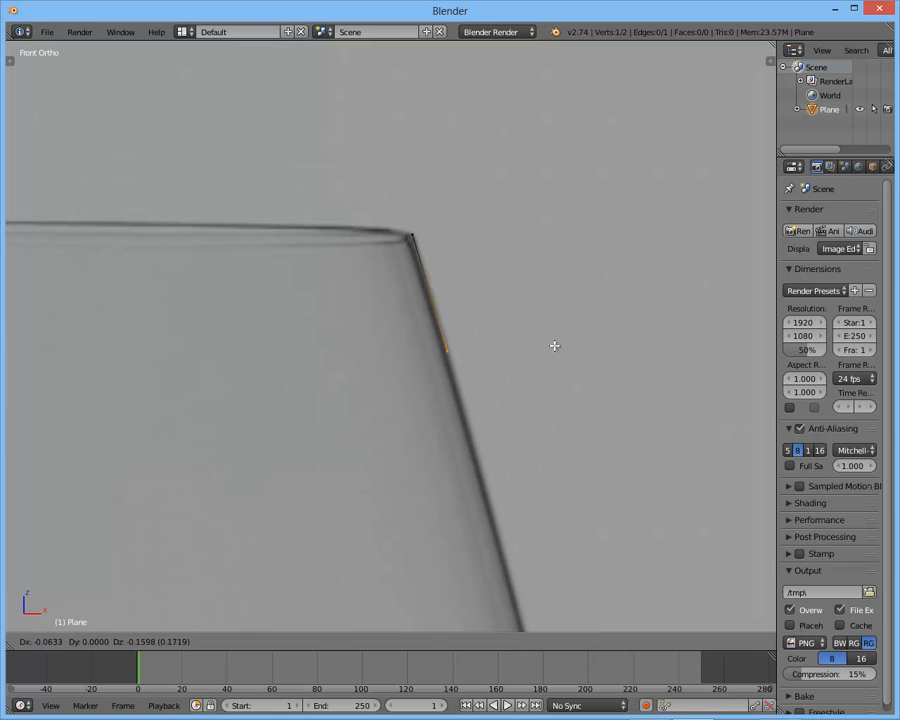
left_click(576, 362)
scroll(430, 246, "up", 2)
middle_click_drag(421, 231, 412, 227, "shift")
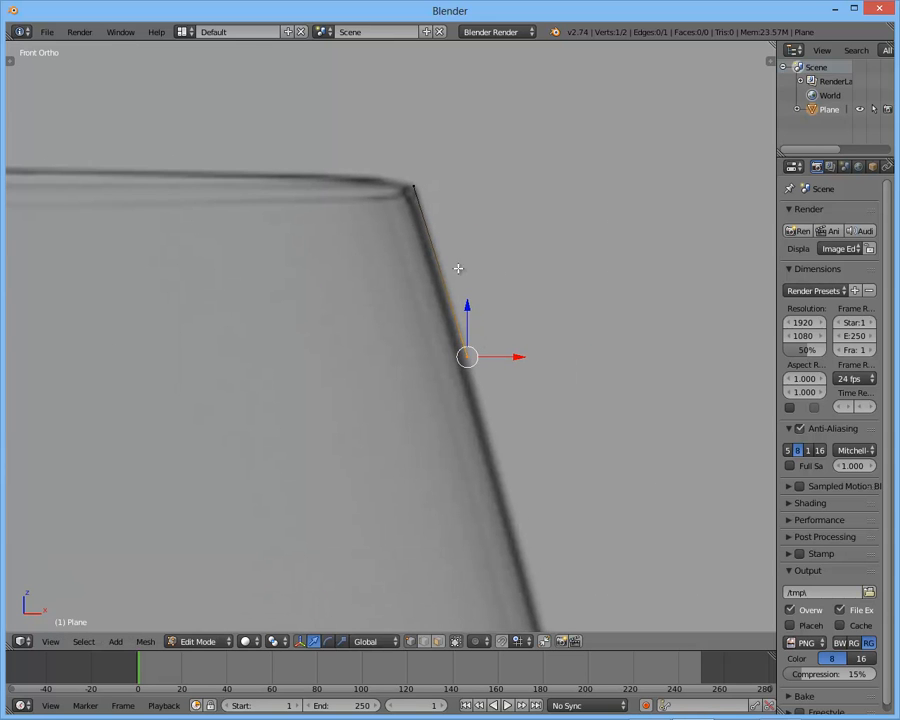
- Extrude two more vertices down along the bowl's outer right edge, following the reference outline
middle_click_drag(498, 449, 446, 170, "shift")
scroll(443, 233, "down", 2)
key("e")
left_click(492, 459)
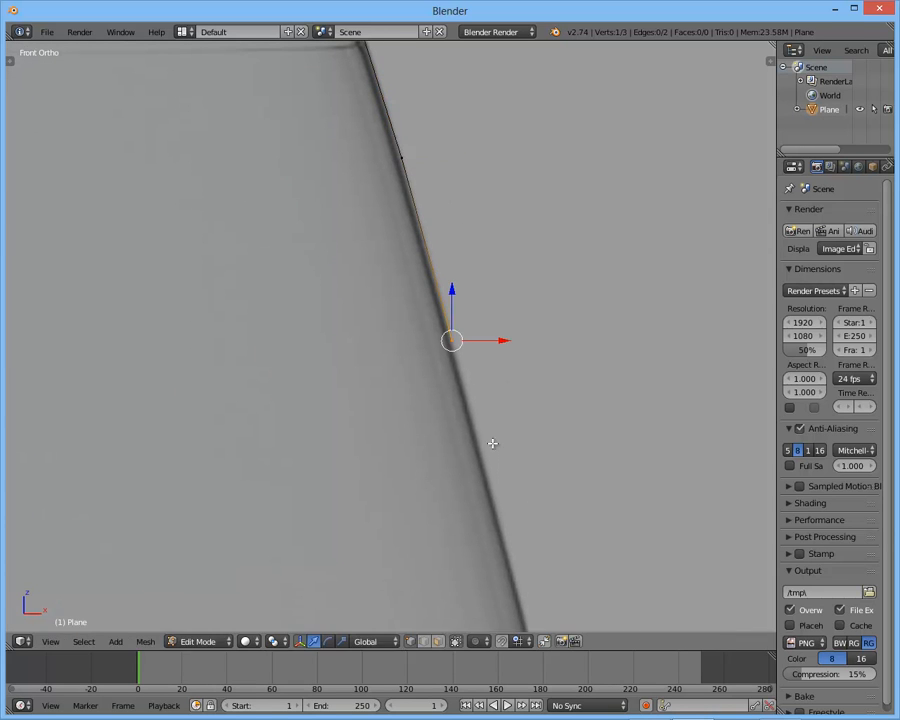
middle_click_drag(486, 470, 472, 232, "shift")
key("e")
left_click(500, 506)
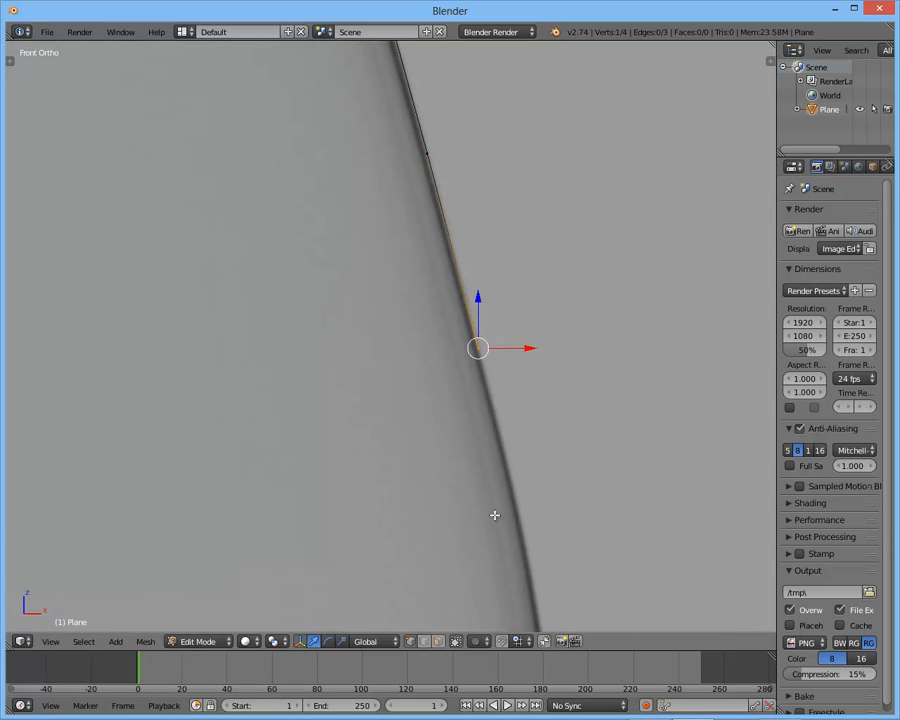
- Extrude three more vertices down along the bowl's outer right edge, following its widest part
middle_click_drag(492, 512, 486, 266, "shift")
key("e")
left_click(568, 507)
middle_click_drag(569, 470, 595, 328, "shift")
key("e")
left_click(608, 404)
middle_click_drag(608, 404, 584, 182, "shift")
key("e")
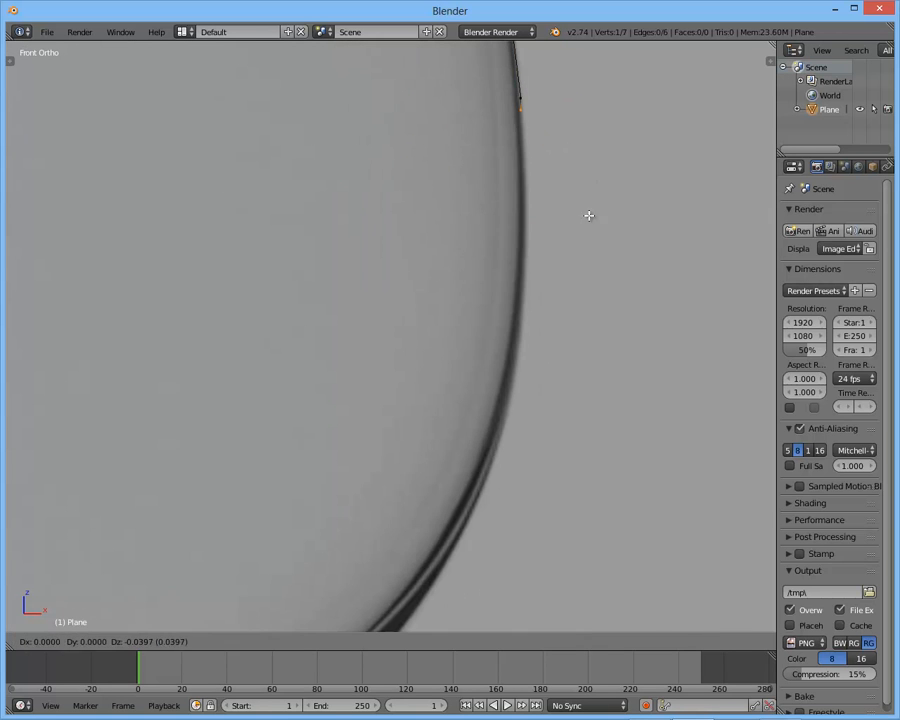
left_click(590, 376)
- Extrude three vertices around the bowl's lower right curve, following the reference outline inward
middle_click_drag(592, 384, 626, 161, "shift")
key("e")
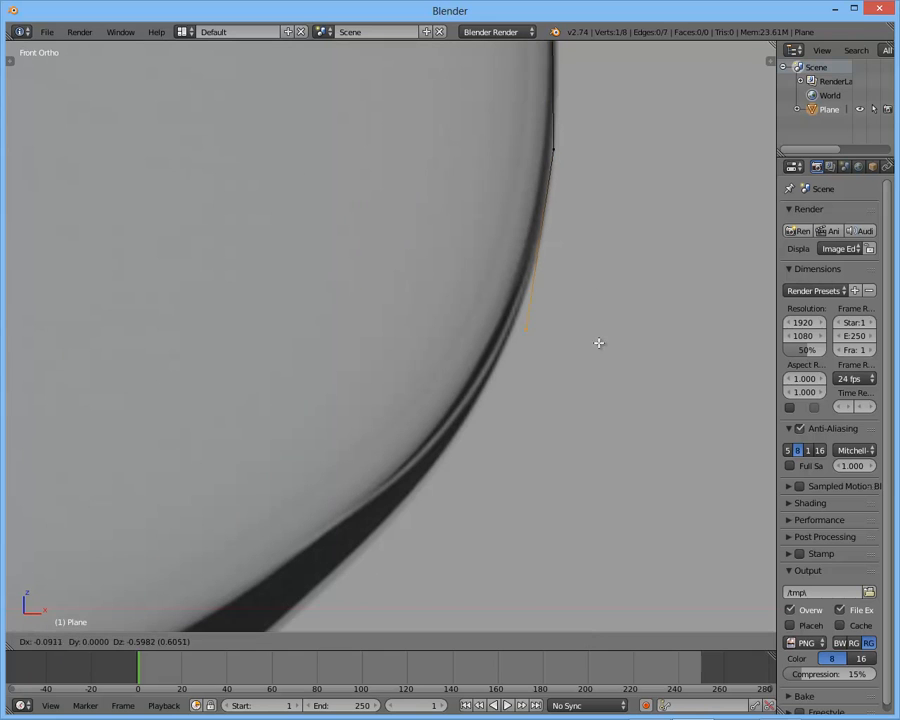
left_click(571, 255)
middle_click_drag(571, 255, 627, 83, "shift")
key("e")
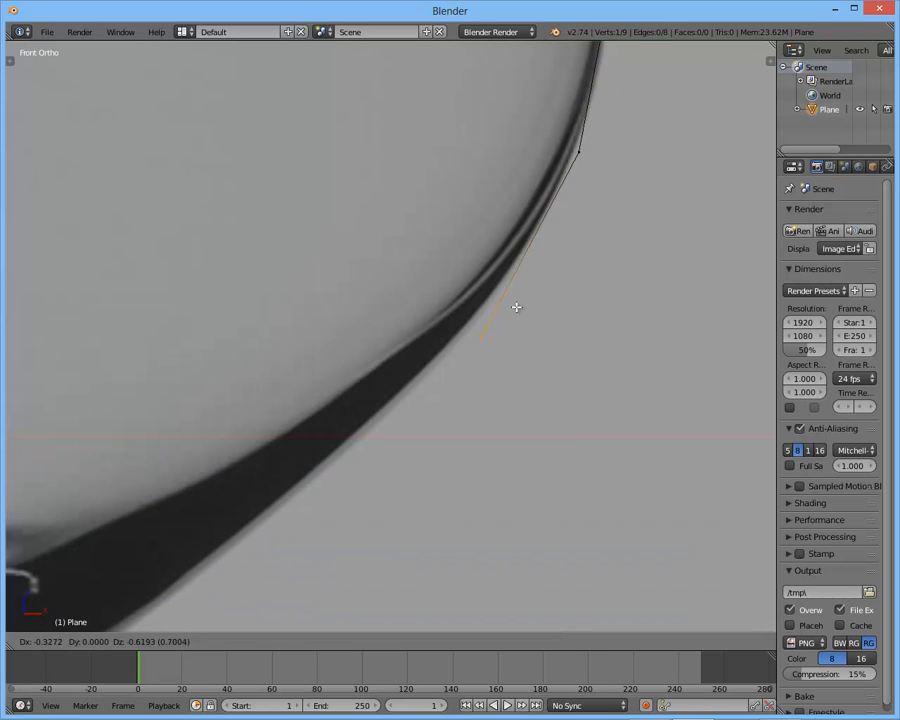
left_click(524, 250)
middle_click_drag(524, 150, 605, 168, "shift")
key("e")
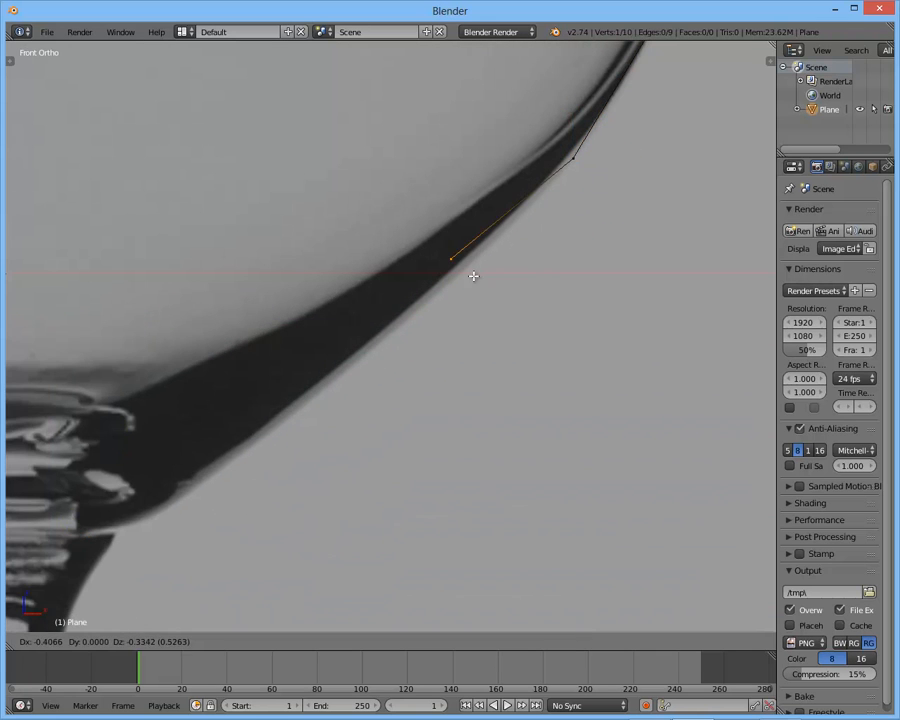
left_click(446, 336)
- Extrude three vertices along the bowl's underside to the flare at the top of the stem
middle_click_drag(446, 336, 576, 242, "shift")
key("e")
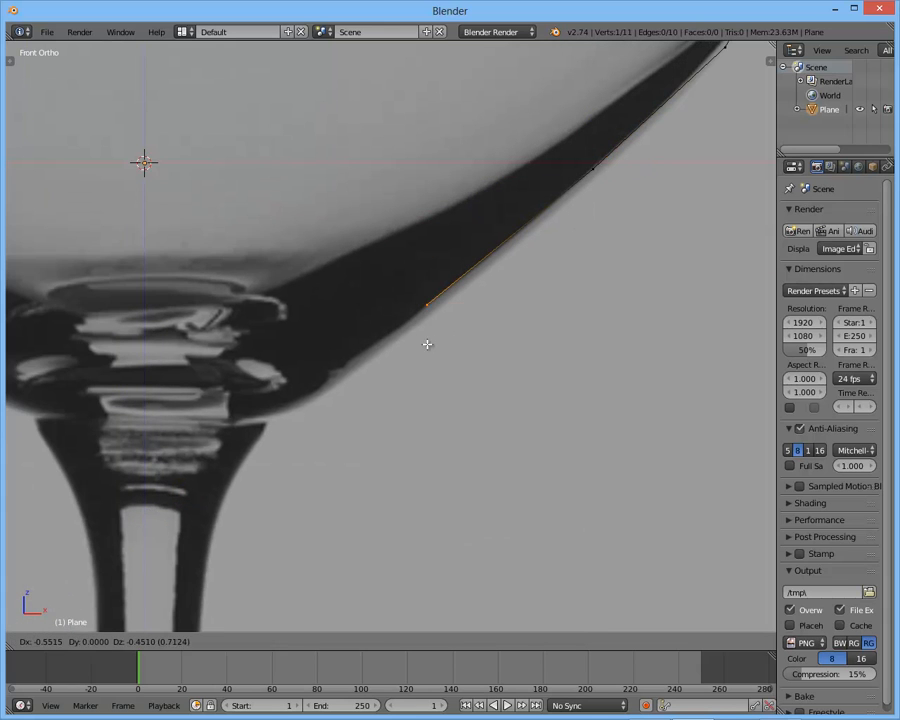
left_click(426, 305)
key("e")
left_click(285, 407)
key("e")
left_click(240, 468)
- Extrude six vertices down the stem's right edge to where it starts widening toward the foot
middle_click_drag(240, 468, 369, 218, "shift")
left_click(335, 320, "ctrl")
left_click(319, 518, "ctrl")
middle_click_drag(319, 518, 350, 216, "shift")
left_click(346, 358, "ctrl")
middle_click_drag(346, 358, 350, 82, "shift")
left_click(350, 302, "ctrl")
middle_click_drag(355, 337, 357, 199, "shift")
left_click(351, 273, "ctrl")
left_click(364, 430, "ctrl")
- Extrude six vertices along the stem's lower flare and the foot's upper surface, ending just before the foot's right tip
middle_click_drag(364, 430, 404, 189, "shift")
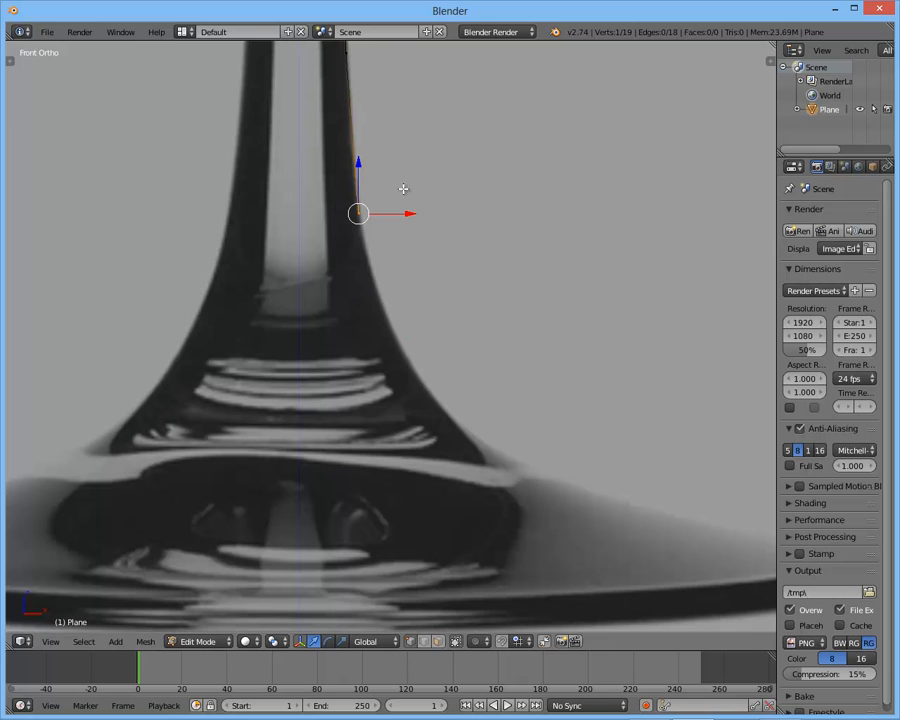
left_click(387, 323, "ctrl")
left_click(442, 404, "ctrl")
middle_click_drag(492, 436, 386, 356, "shift")
left_click(390, 374, "ctrl")
left_click(504, 412, "ctrl")
left_click(613, 441, "ctrl")
left_click(699, 455, "ctrl")
- Extrude two vertices around the foot's right rim and move the last one directly below the other
left_click(720, 474, "ctrl")
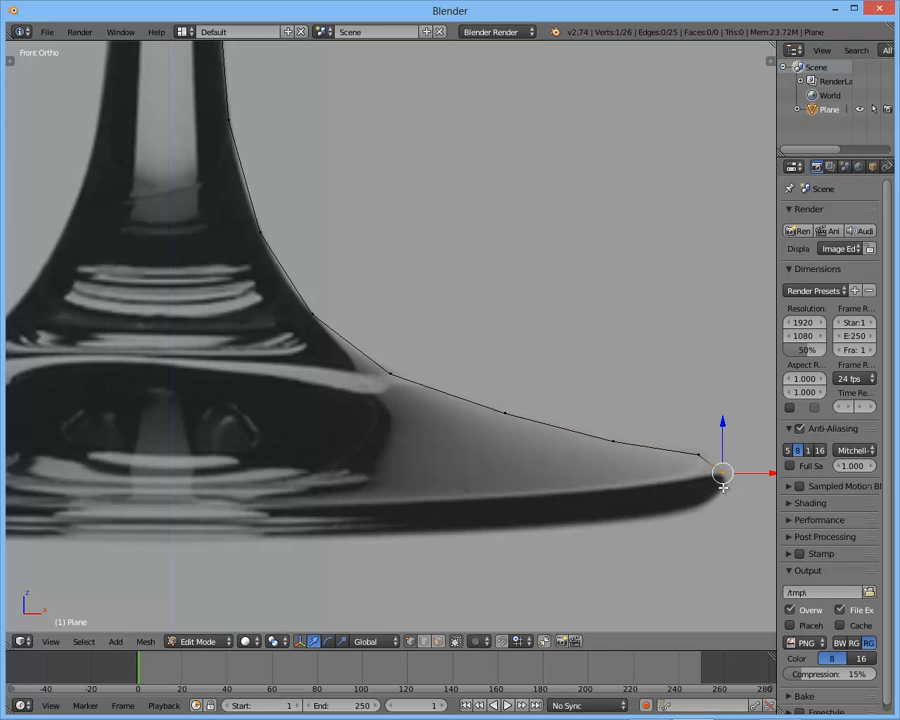
left_click(720, 501, "ctrl")
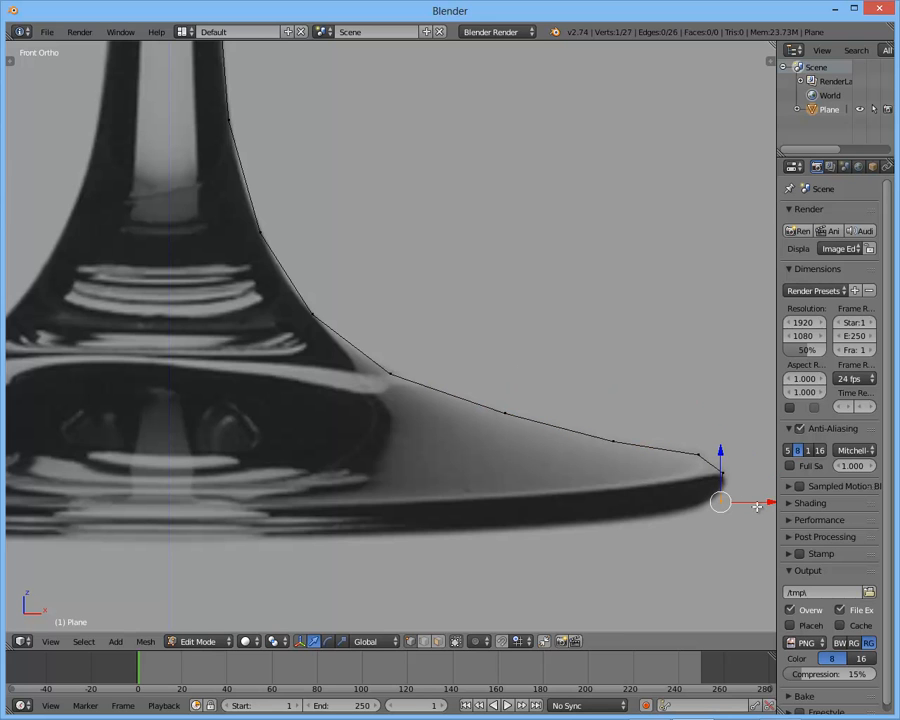
key("g")
left_click(755, 502)
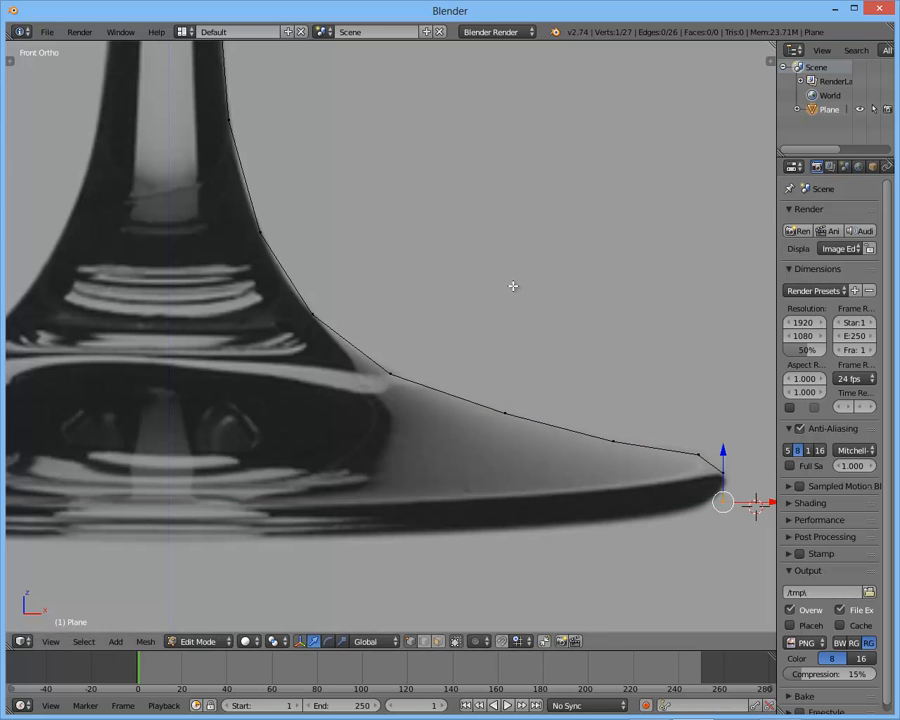
- Select the whole profile and inspect it from the front, from an angle and from the top
key("a")
scroll(513, 286, "down", 9)
middle_click_drag(476, 211, 414, 260)
key("KP_1")
scroll(432, 201, "up", 1)
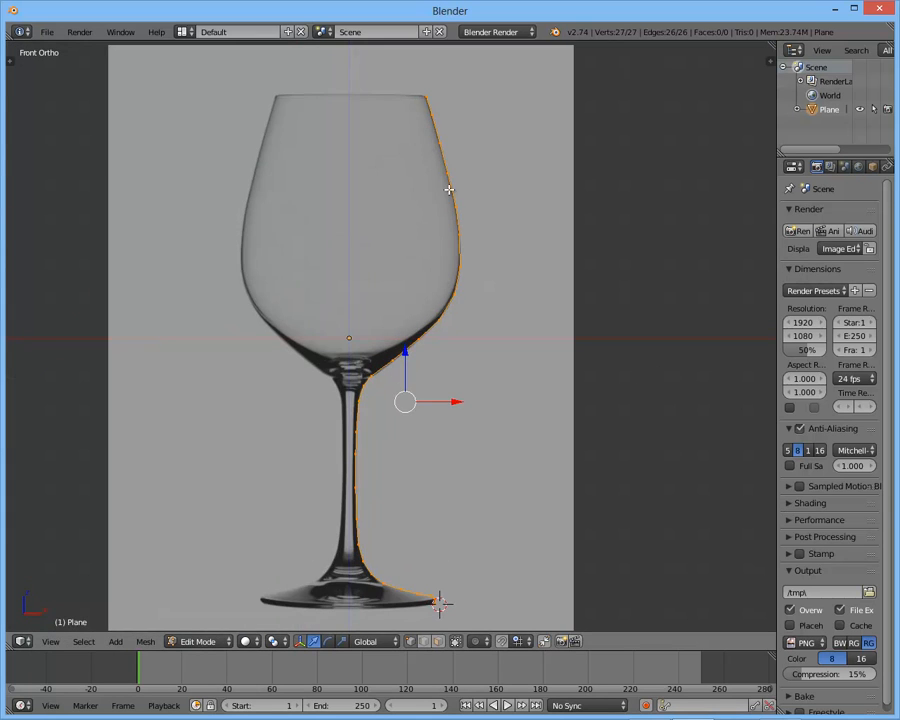
middle_click_drag(452, 179, 445, 366, "shift")
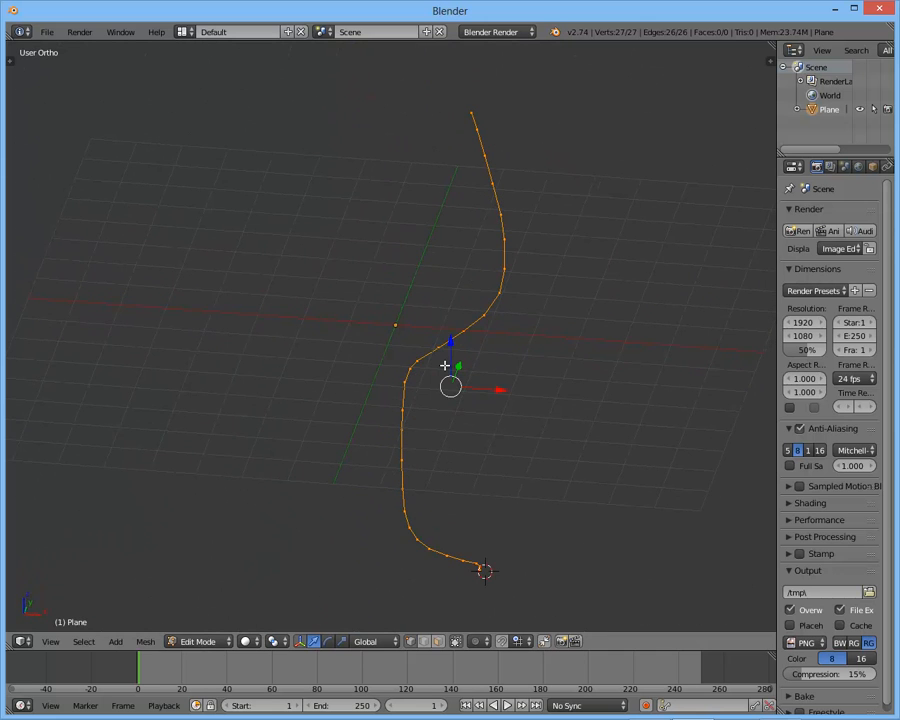
key("KP_7")
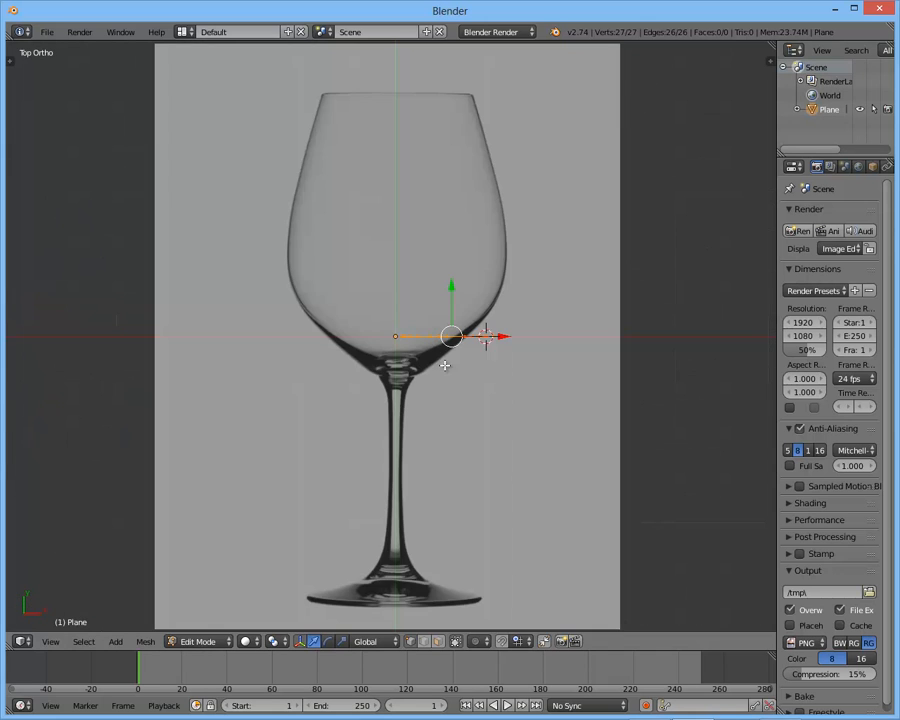
scroll(422, 366, "up", 2)
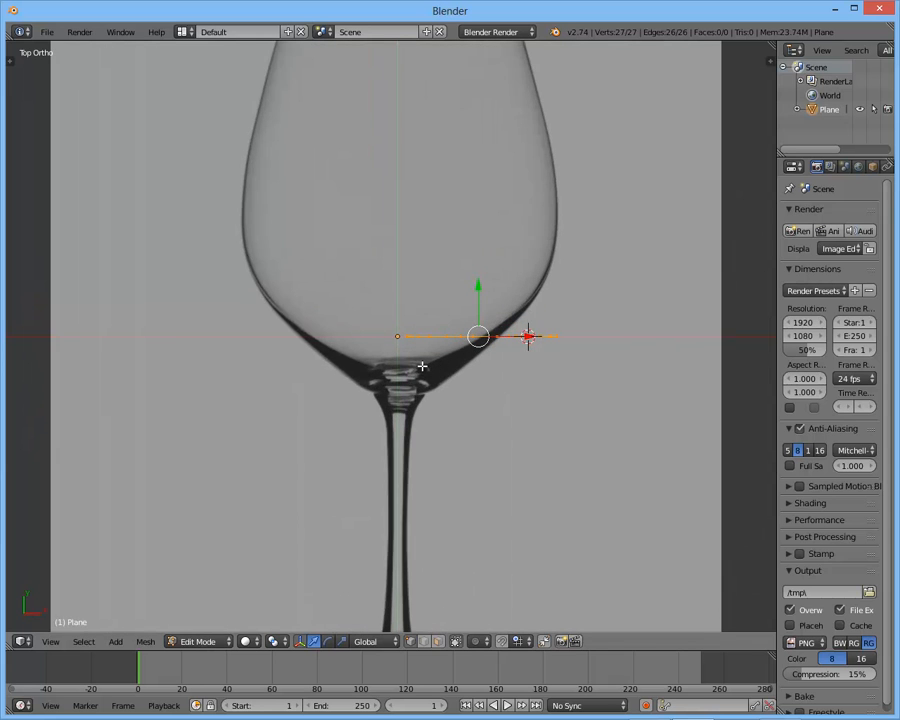
scroll(480, 398, "up", 3)
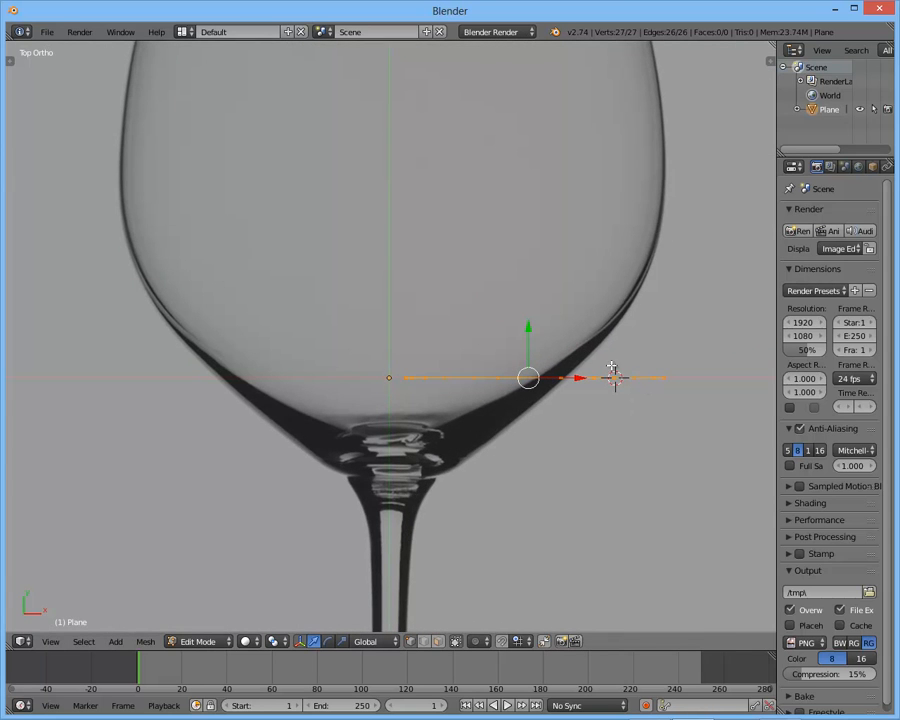
middle_click_drag(632, 388, 390, 367)
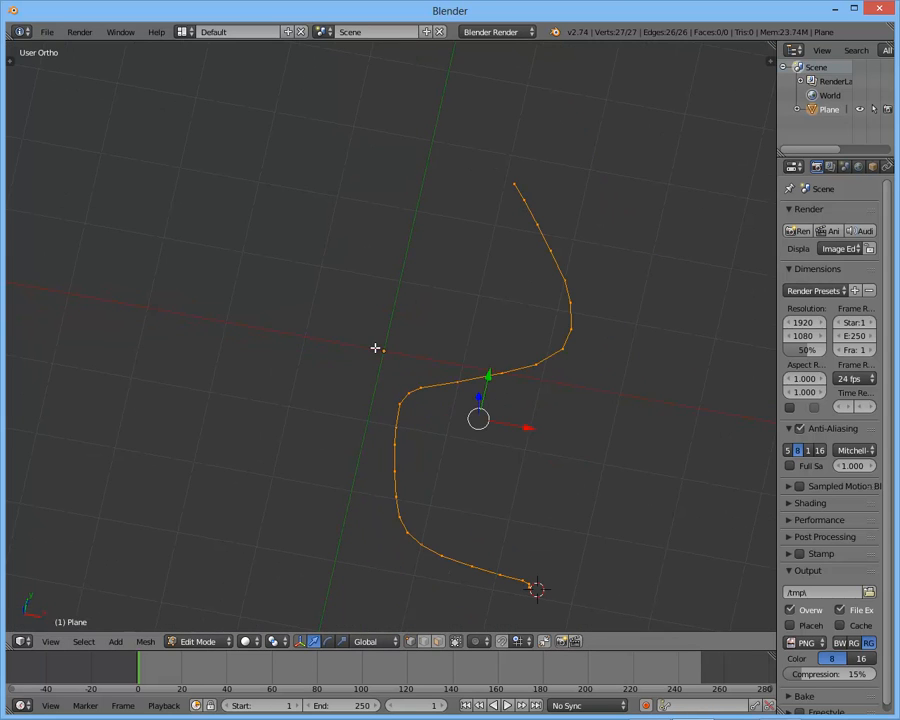
- Reset the 3D cursor to the world origin and spin the profile around it in the top view
key("shift+c")
key("KP_7")
scroll(358, 304, "up", 2)
middle_click_drag(376, 311, 440, 345, "shift")
scroll(482, 341, "up", 2)
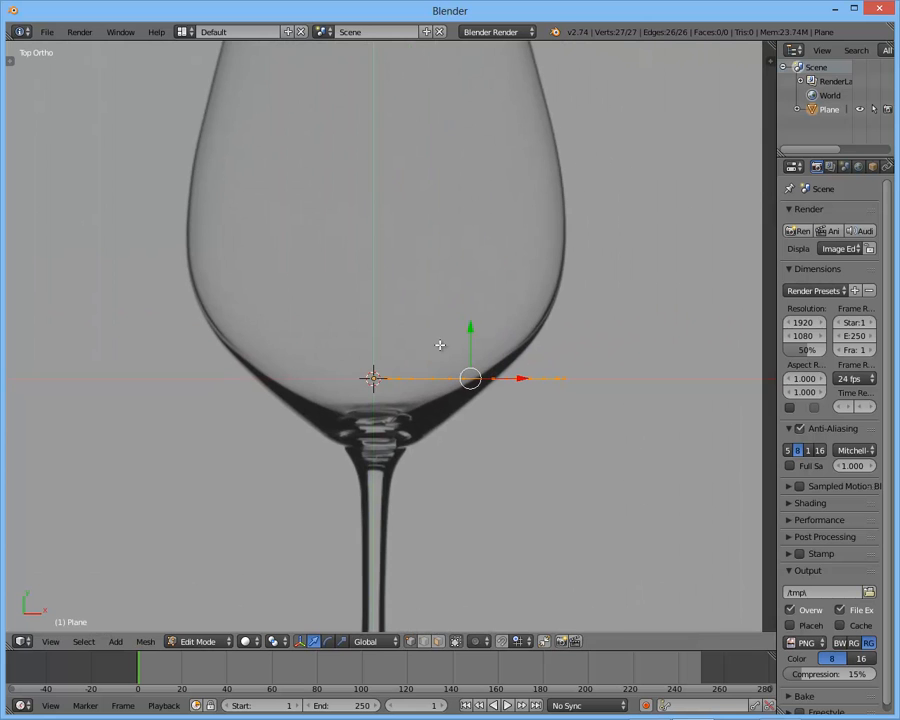
key("alt+r")
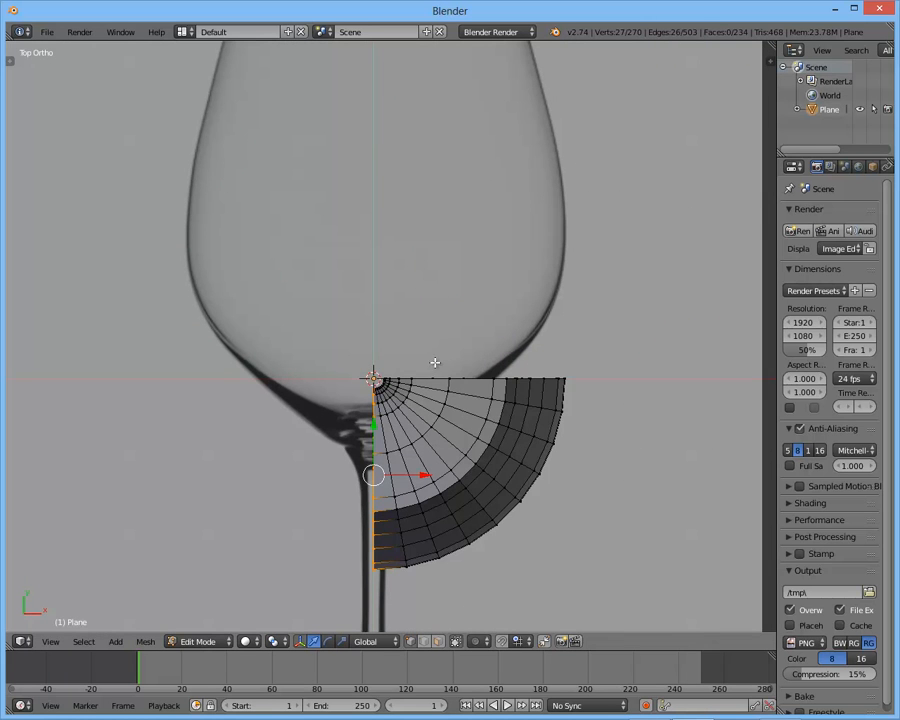
- Set the number of spin steps to 20
middle_click_drag(409, 408, 416, 350)
key("t")
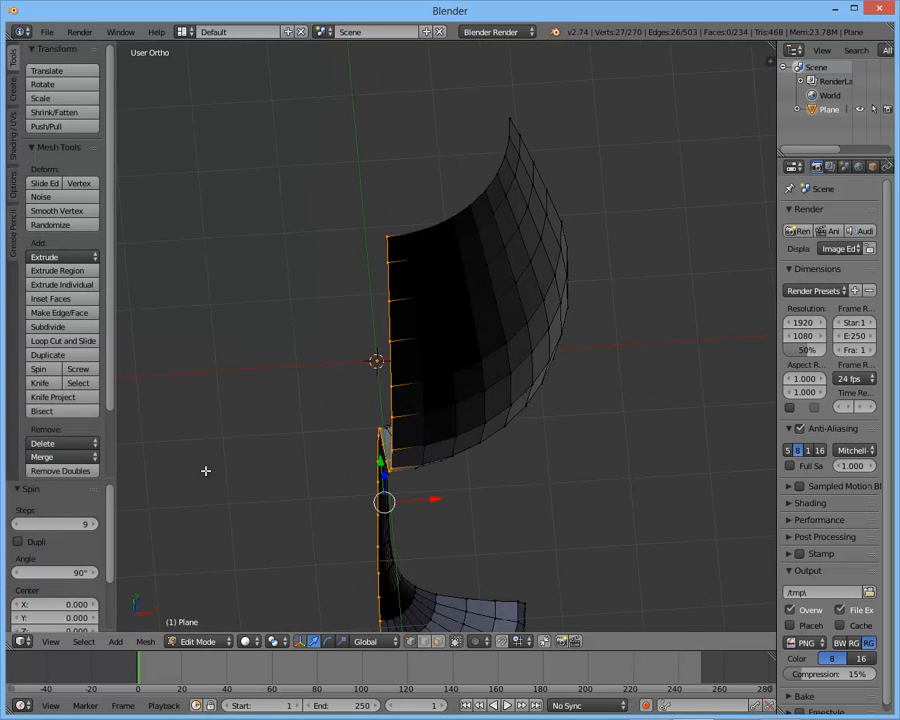
middle_click_drag(365, 470, 395, 417)
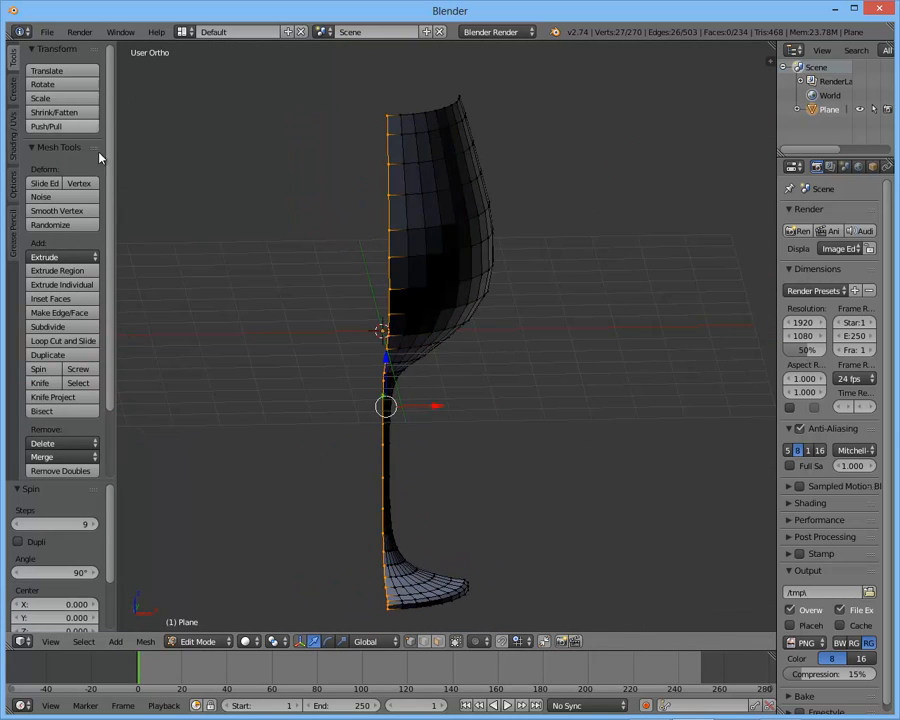
left_click(44, 524)
key("Return")
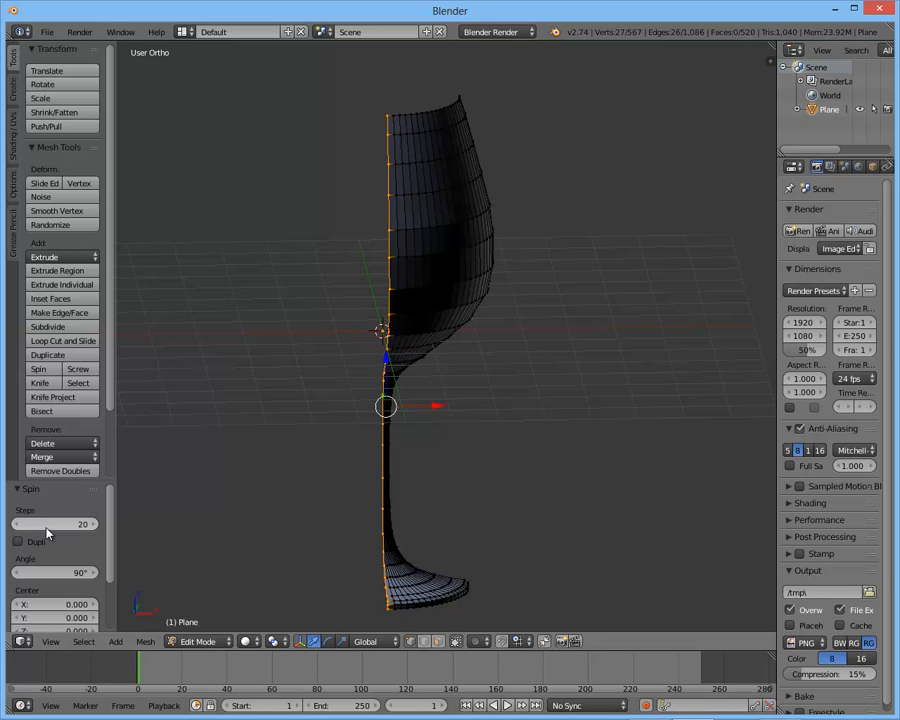
- Set the spin angle to 360°
middle_click_drag(320, 380, 360, 118)
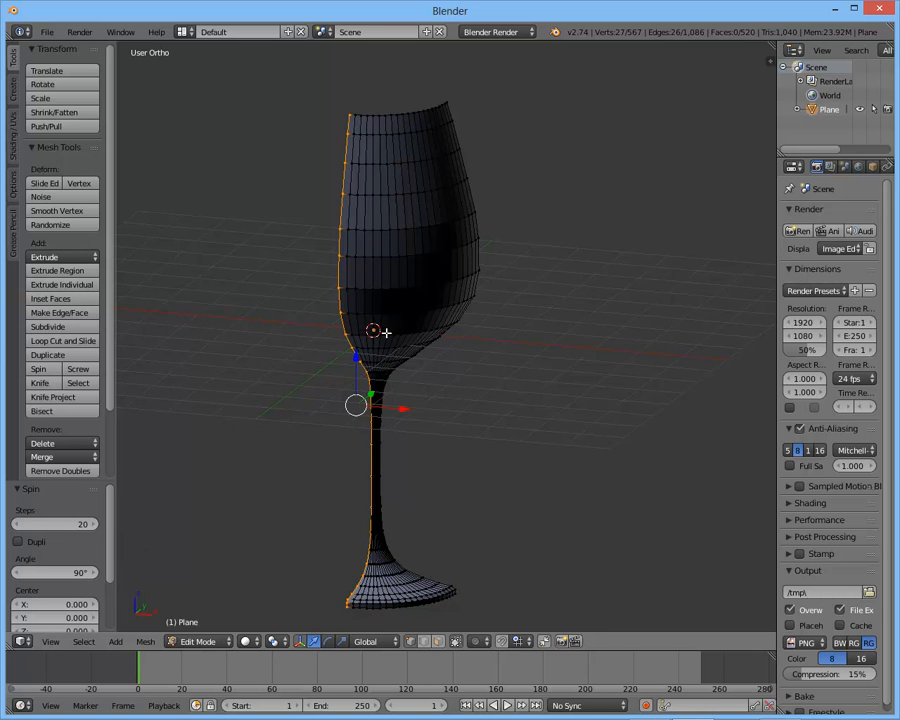
middle_click_drag(485, 143, 514, 251)
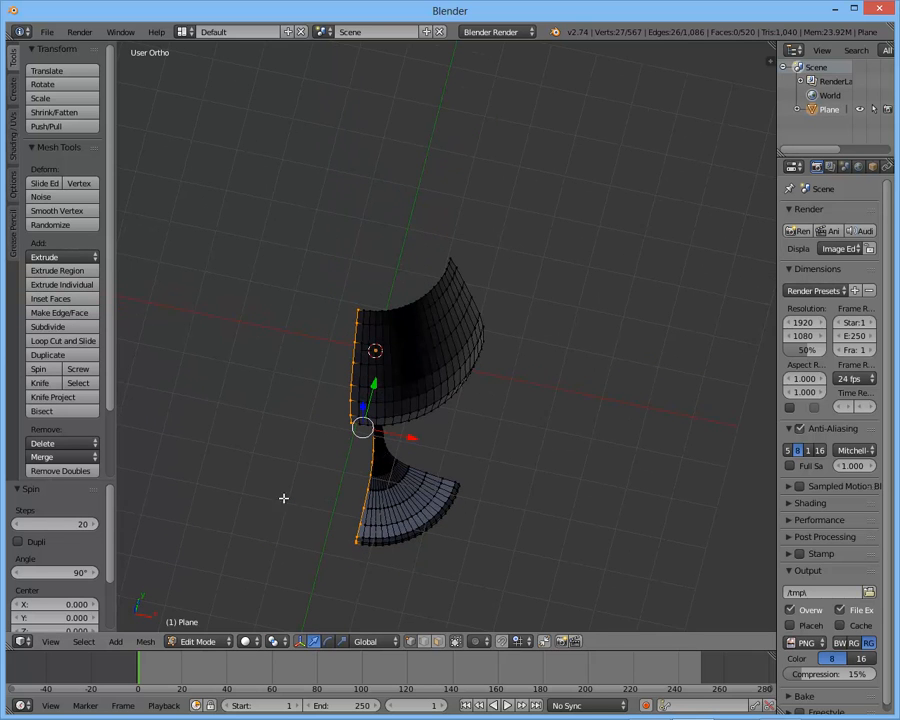
middle_click_drag(256, 485, 160, 540)
left_click(57, 573)
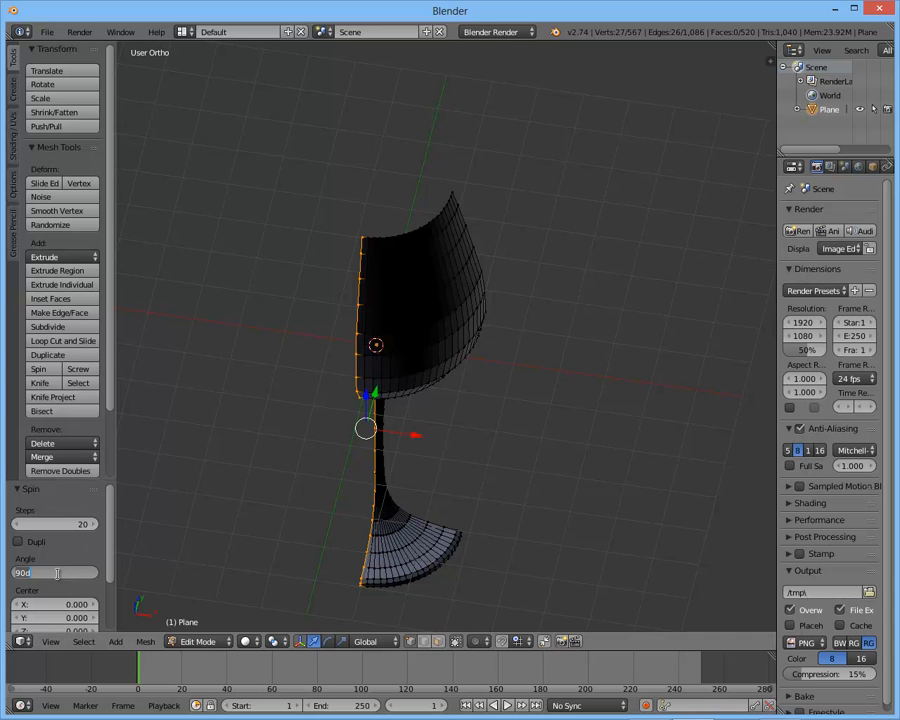
type("360")
key("Return")
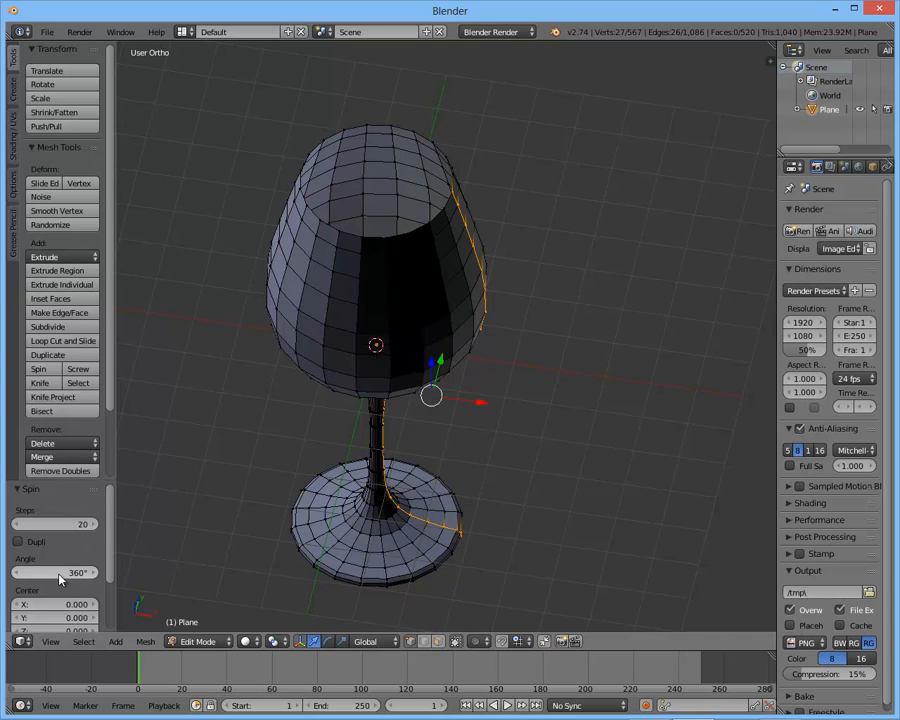
- Select the entire glass mesh and recalculate its normals to face outside
mouse_move(323, 368)
middle_mouse_down()
mouse_move(235, 336)
mouse_move(268, 389)
mouse_move(366, 360)
mouse_move(390, 217)
mouse_move(351, 380)
mouse_move(380, 356)
mouse_move(327, 380)
mouse_move(328, 366)
middle_mouse_up()
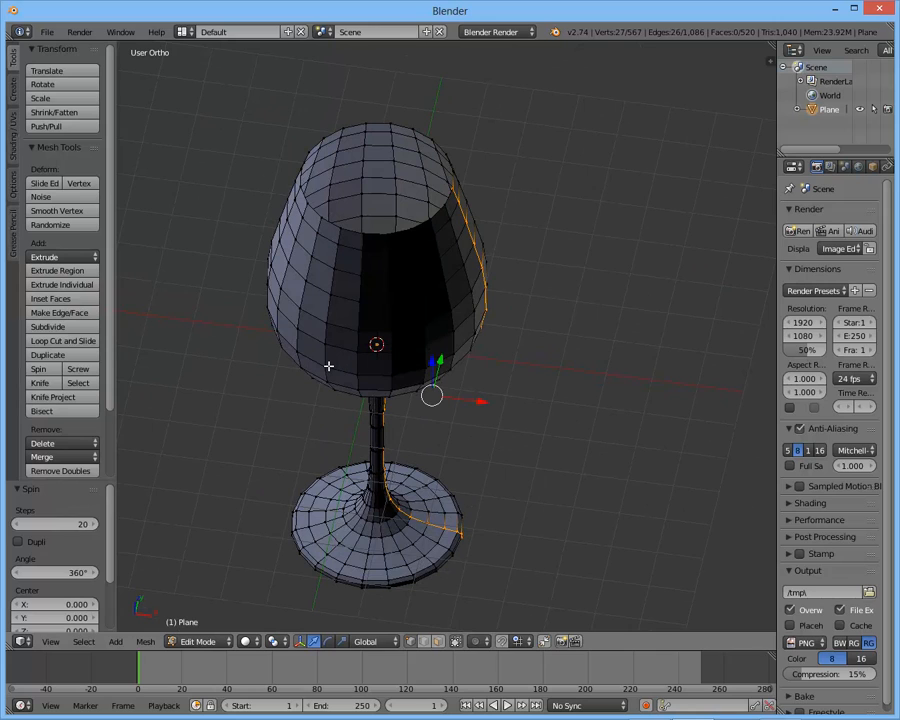
key("a")
key("a")
middle_click_drag(392, 277, 425, 308)
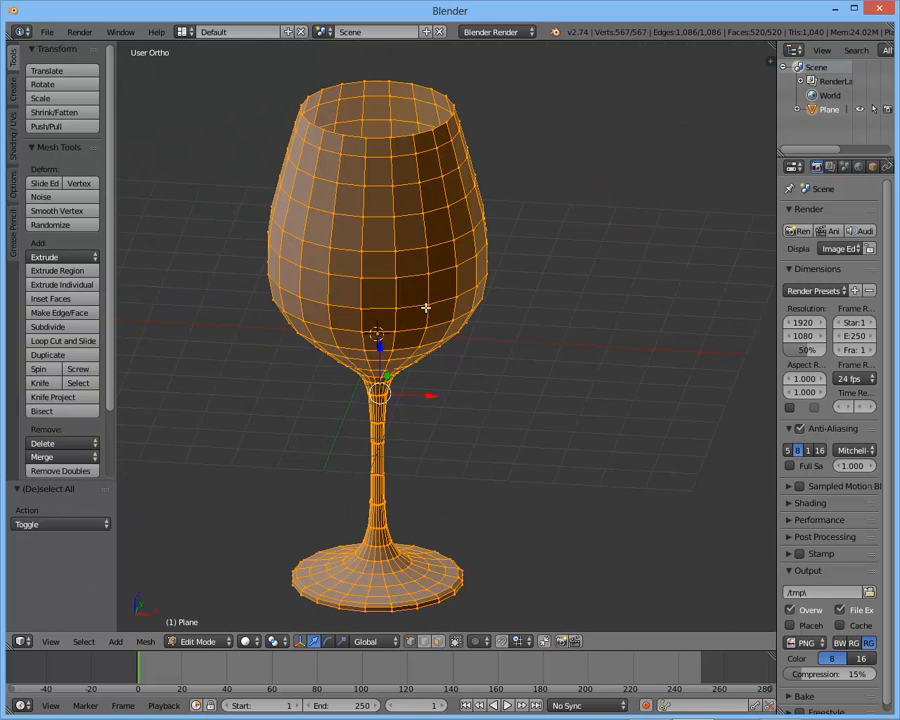
key("a")
key("a")
key("ctrl+n")
middle_click_drag(425, 308, 323, 223)
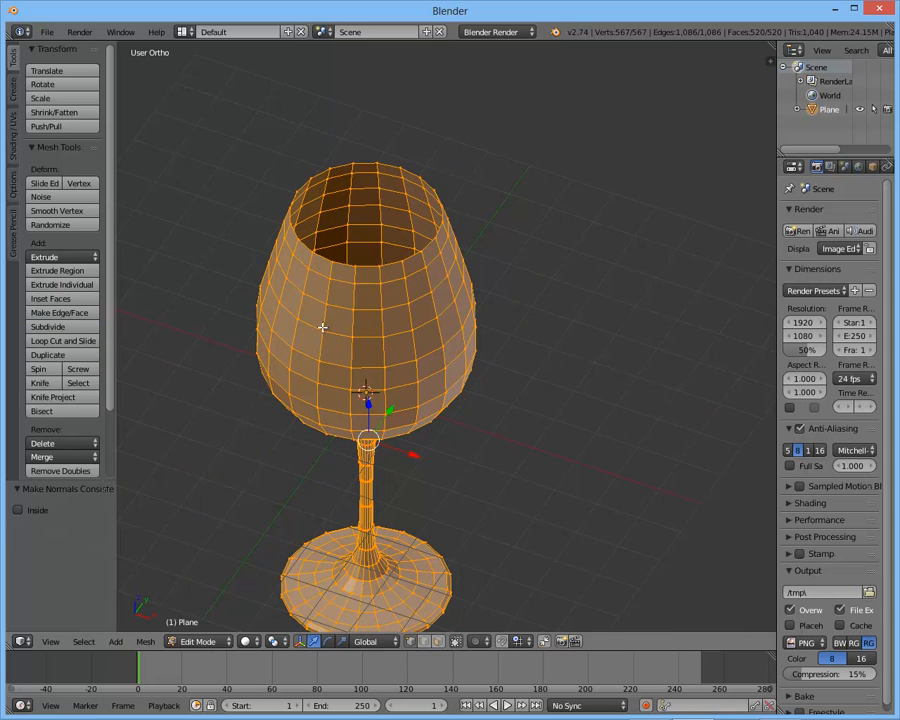
- Select the vertical edge loop at the spin's seam and try moving it to test whether the ends are joined
key("a")
right_click(413, 262, "alt")
scroll(412, 270, "up", 2)
key("g")
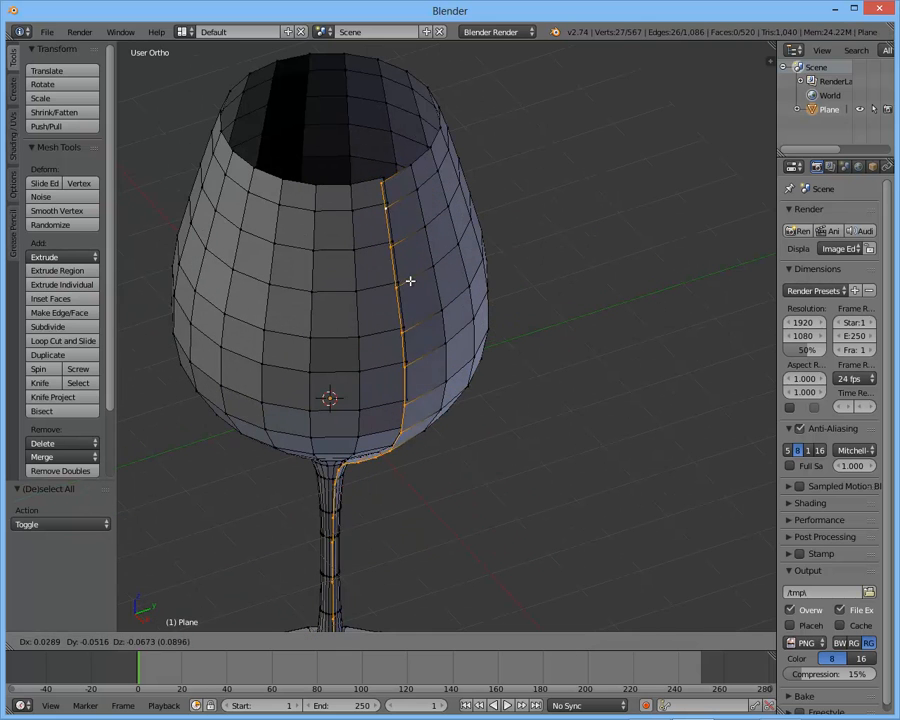
left_click(402, 284)
- Select the entire mesh and remove its doubled vertices with a merge distance of 0.0001
key("a")
key("a")
scroll(312, 302, "down", 3)
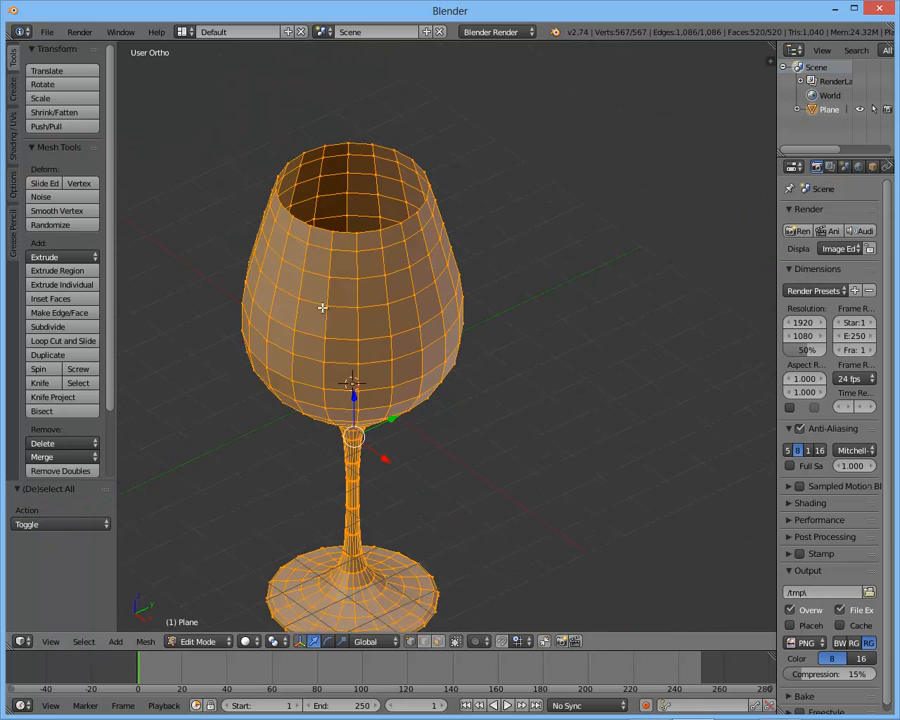
middle_click_drag(312, 302, 324, 255, "shift")
scroll(77, 400, "down", 3)
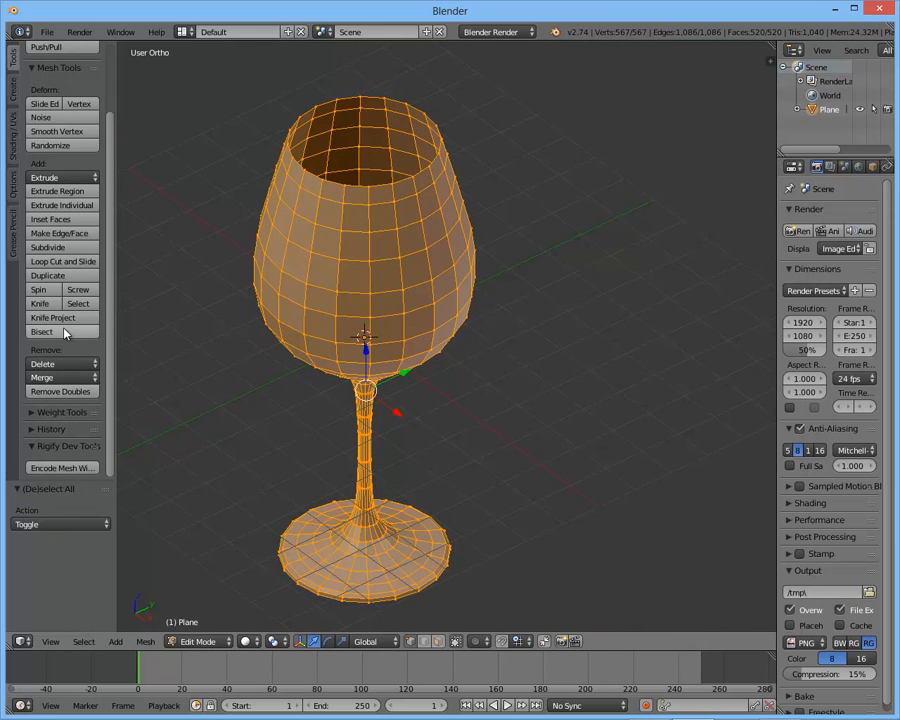
left_click(57, 396)
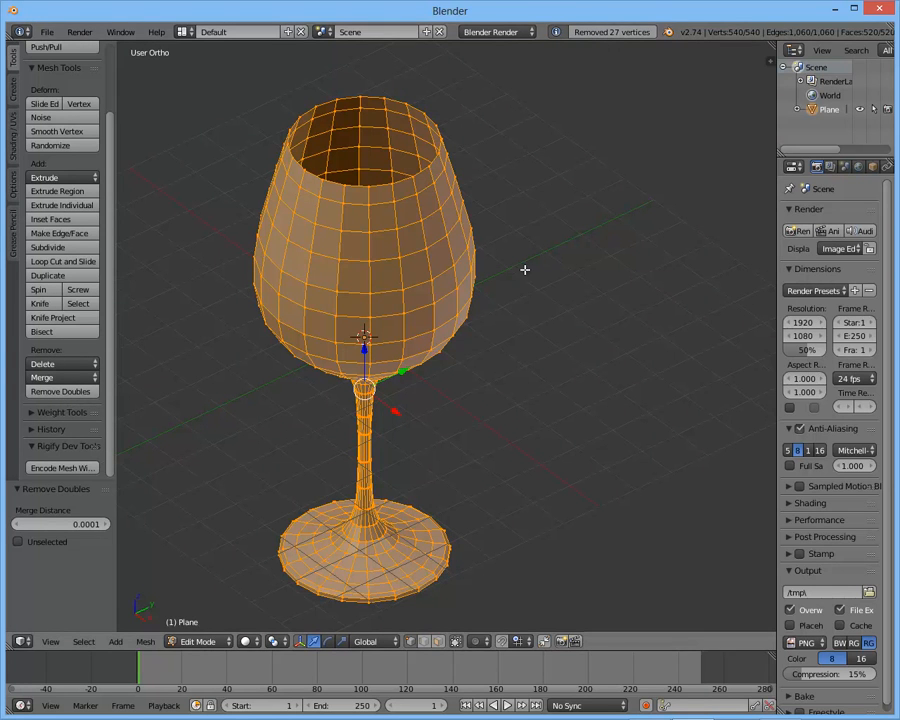
- Test-move vertical edge loops on the bowl to check the merged seam, and cancel each move
key("a")
right_click(450, 233, "alt")
key("g")
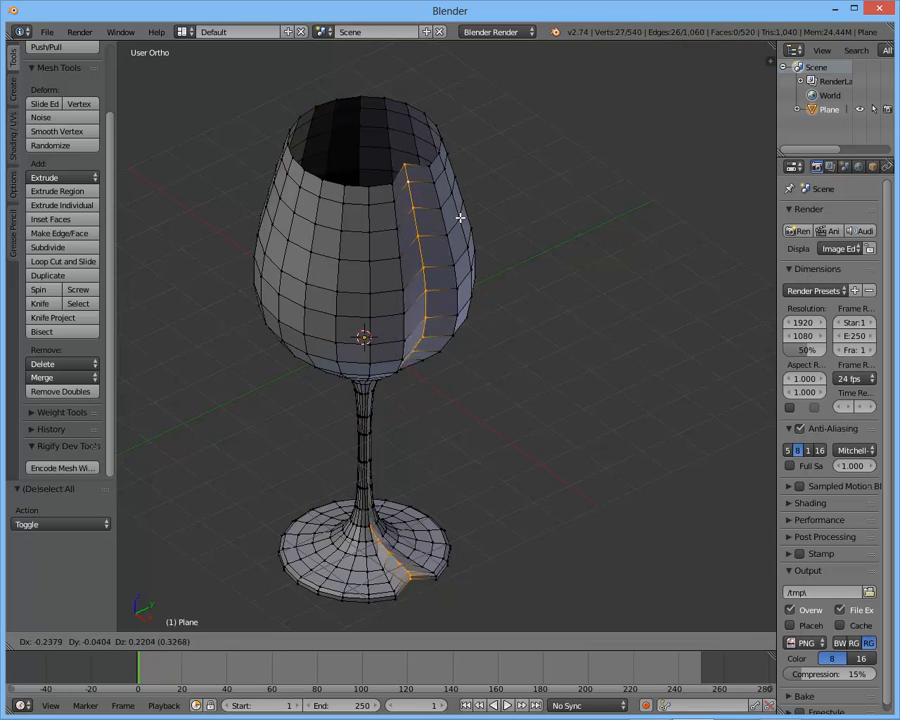
right_click(444, 240)
middle_click_drag(444, 240, 420, 256)
key("g")
right_click(406, 276)
key("KP_7")
middle_click_drag(400, 283, 396, 203)
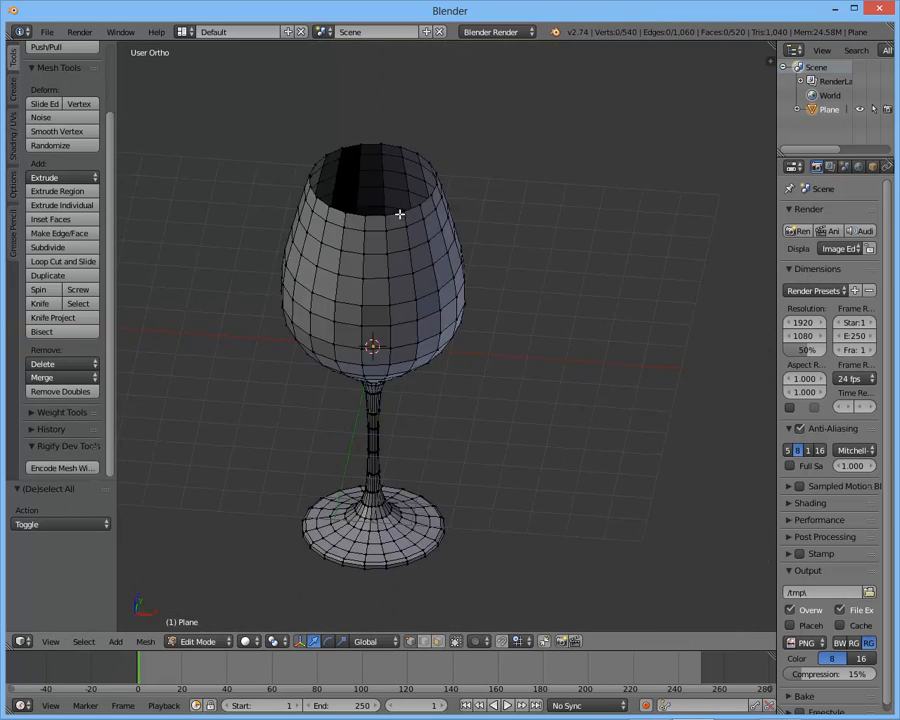
- Leave Edit Mode and inspect the glass up close
key("Tab")
key("ctrl+space")
middle_click_drag(395, 463, 435, 190, "shift")
scroll(405, 380, "up", 4)
scroll(448, 382, "up", 2)
- Select the foot's lowest edge loop in Edit Mode, extrude it in place and scale it inward to 0.931
key("Tab")
scroll(441, 391, "up", 1)
right_click(437, 391, "alt")
key("KP_1")
middle_click_drag(486, 418, 450, 190, "shift")
scroll(566, 388, "up", 5)
middle_click_drag(735, 355, 527, 323, "shift")
middle_click_drag(665, 317, 592, 302, "shift")
key("e")
right_click(586, 297)
key("s")
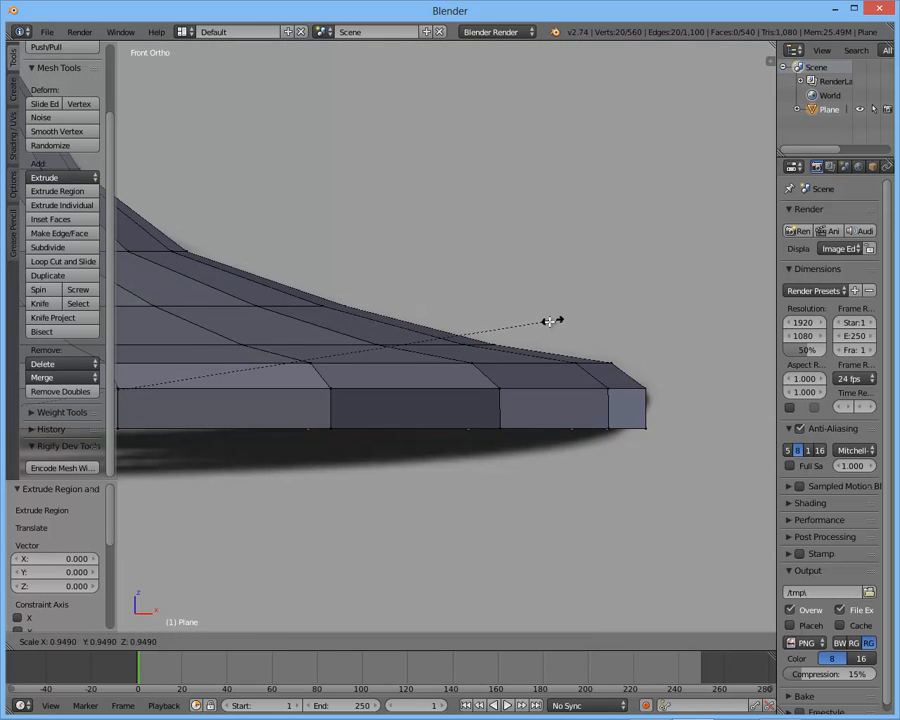
left_click(542, 329)
middle_click_drag(542, 329, 643, 318)
middle_click_drag(649, 348, 440, 390, "shift")
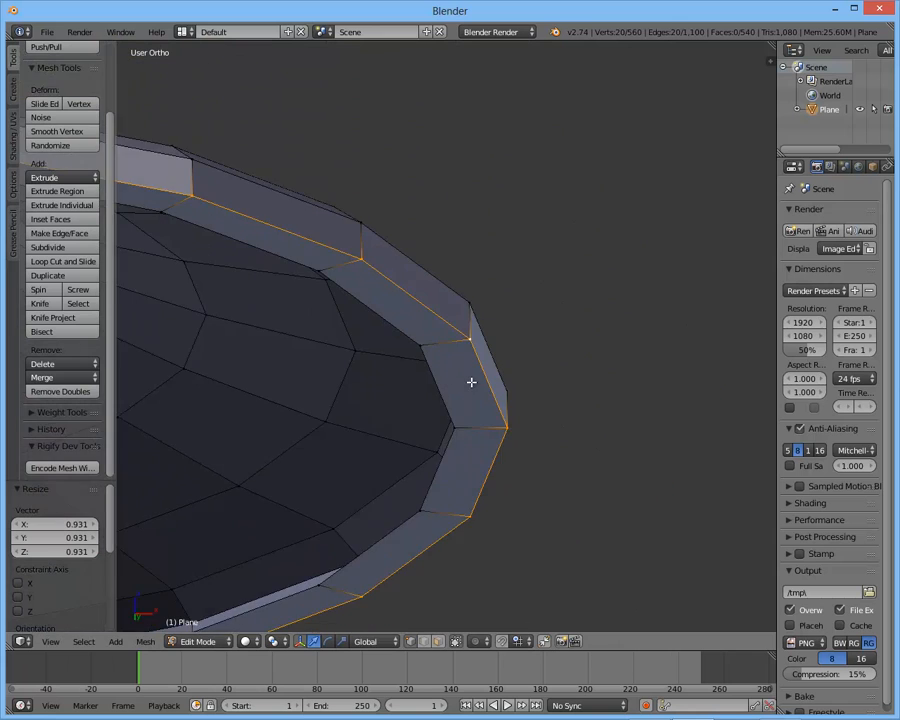
- Select the inner edge loop on the foot's underside and scale it inward to about 0.99
scroll(474, 381, "up", 3)
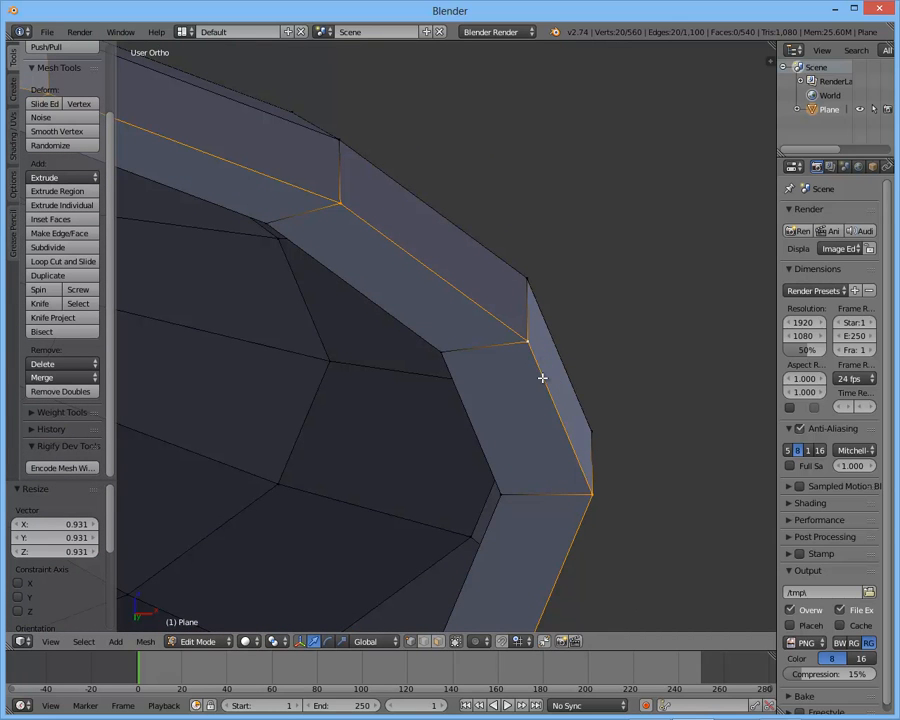
key("a")
right_click(545, 415, "alt")
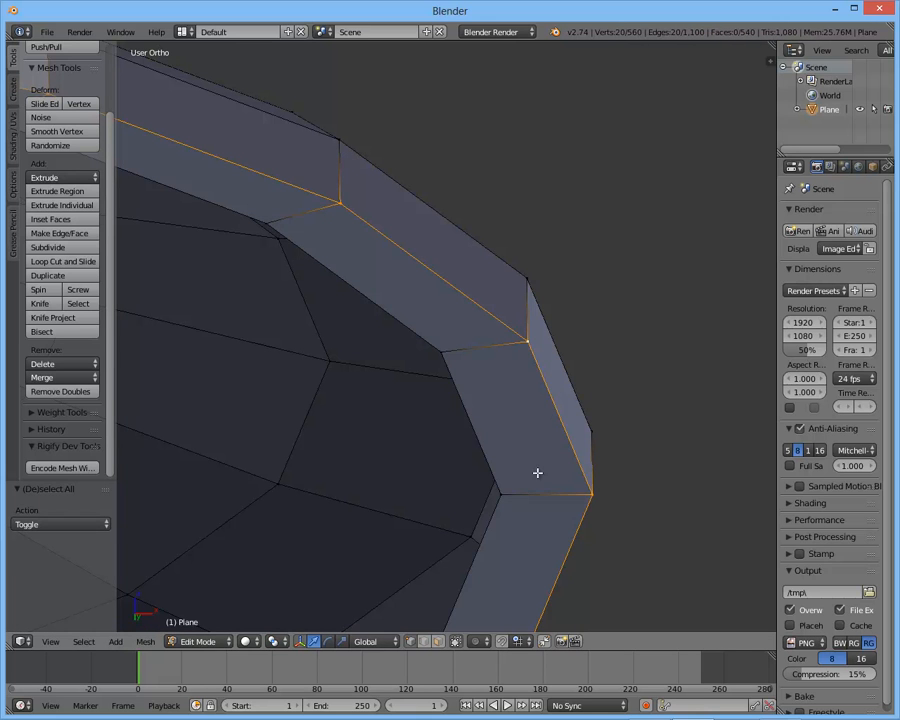
right_click(465, 410, "alt")
scroll(507, 359, "down", 3)
middle_click_drag(511, 352, 597, 340, "shift")
scroll(556, 344, "up", 1)
key("s")
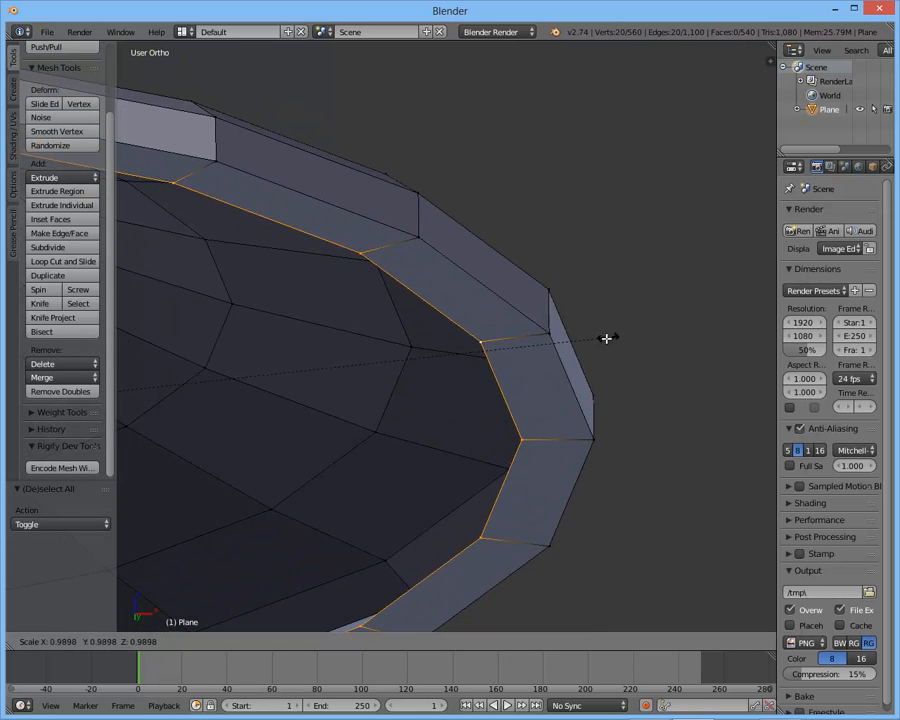
left_click(607, 338)
- Extrude the foot's inner edge loop in place and scale it inward, twice in succession, to build rings across the underside
key("e")
right_click(606, 338)
key("s")
left_click(453, 373)
scroll(454, 372, "down", 4)
middle_click_drag(393, 327, 611, 337, "shift")
key("e")
right_click(609, 338)
key("s")
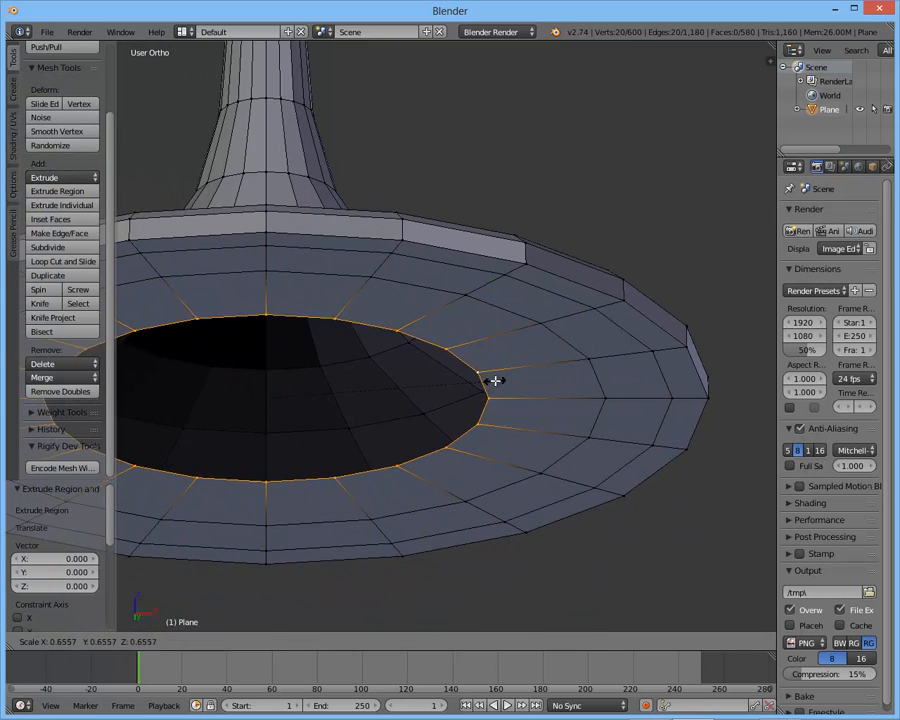
left_click(505, 376)
- Extrude the loop once more, scale it inward to 0.316 and raise it 0.012 along Z
key("e")
right_click(514, 372)
key("s")
left_click(345, 397)
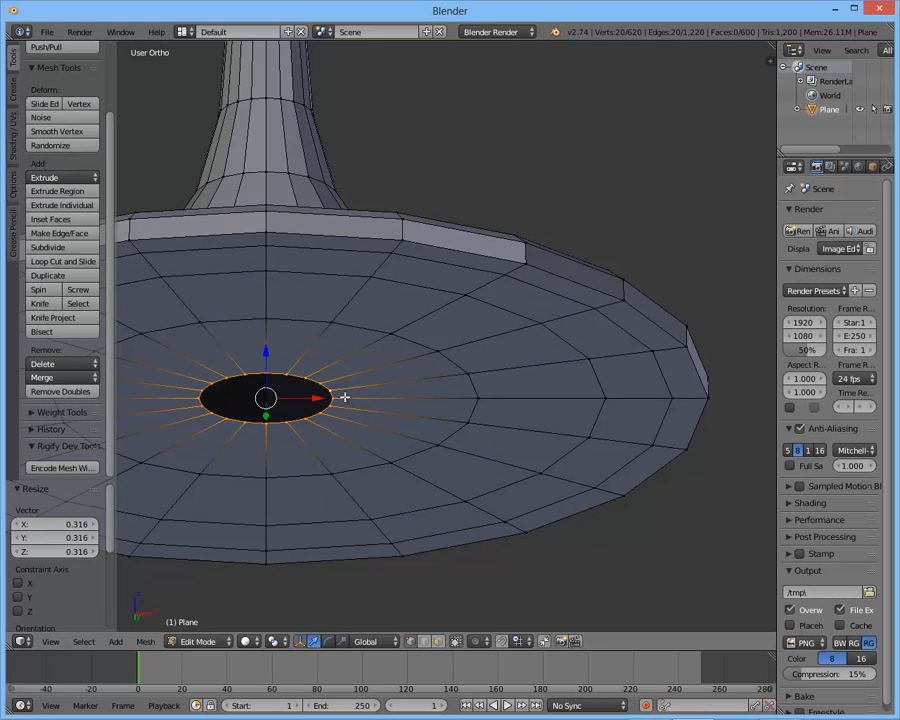
key("e")
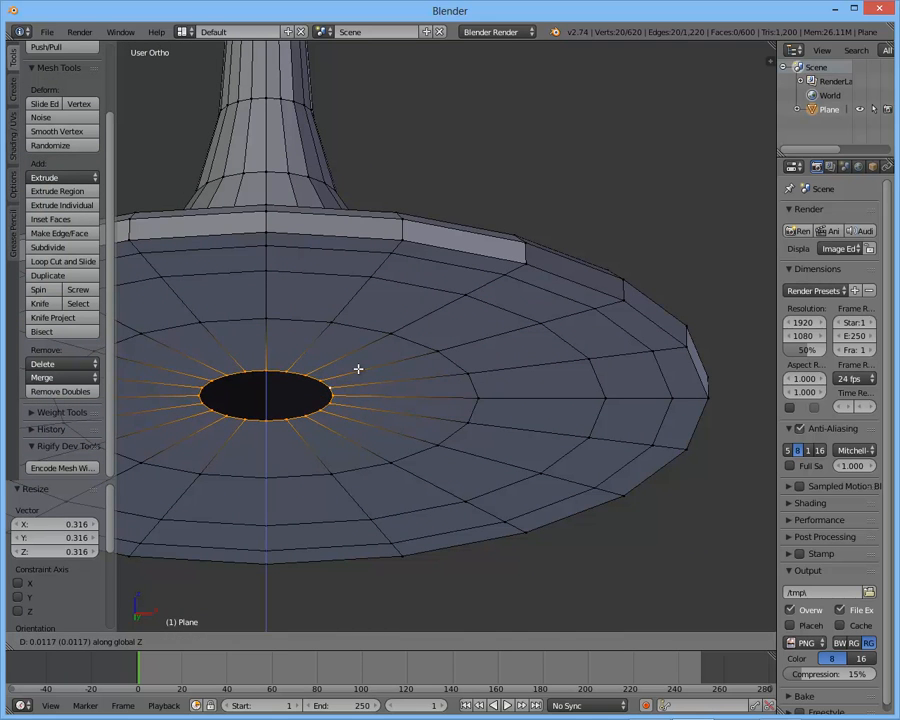
left_click(351, 366)
middle_click_drag(351, 366, 488, 370, "shift")
scroll(488, 370, "up", 3)
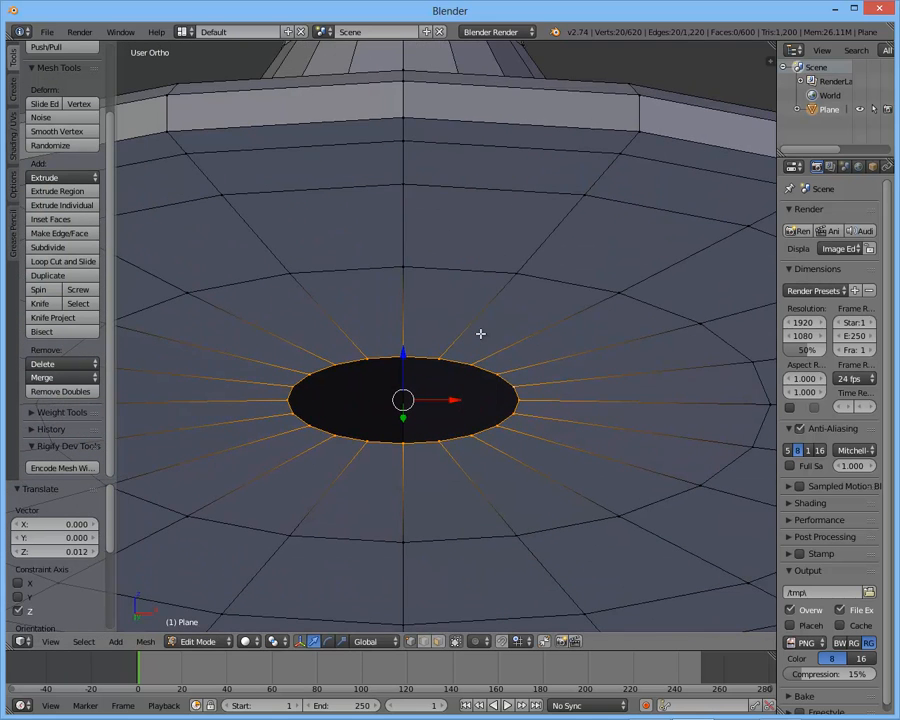
- Close the remaining hole by extruding its edge in place and merging it At Center, and adjust the centre vertex's height along Z
key("alt+m")
key("e")
right_click(537, 305)
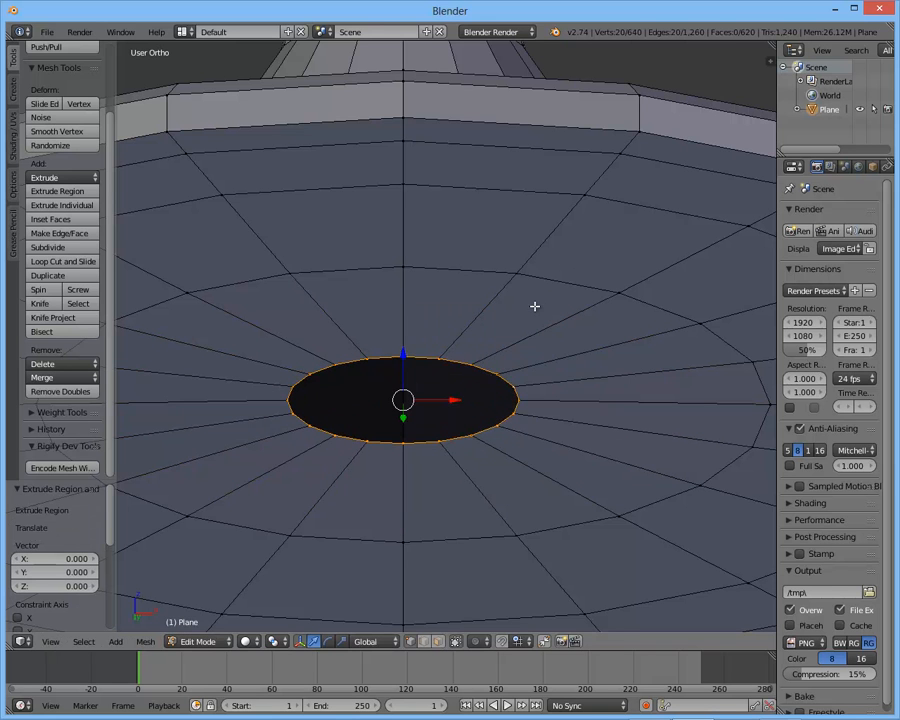
key("alt+m")
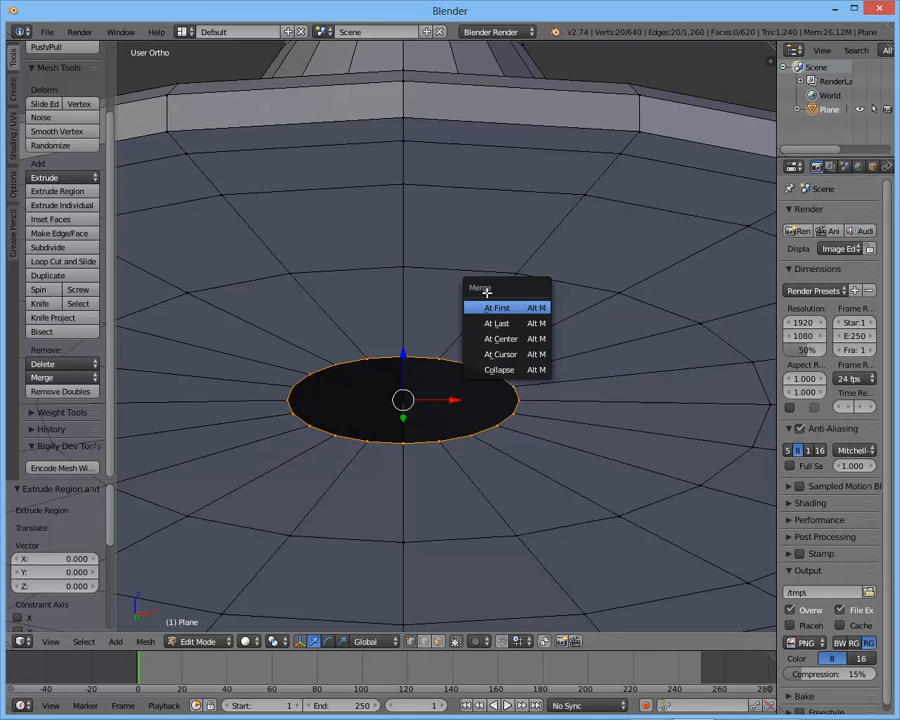
left_click(520, 339)
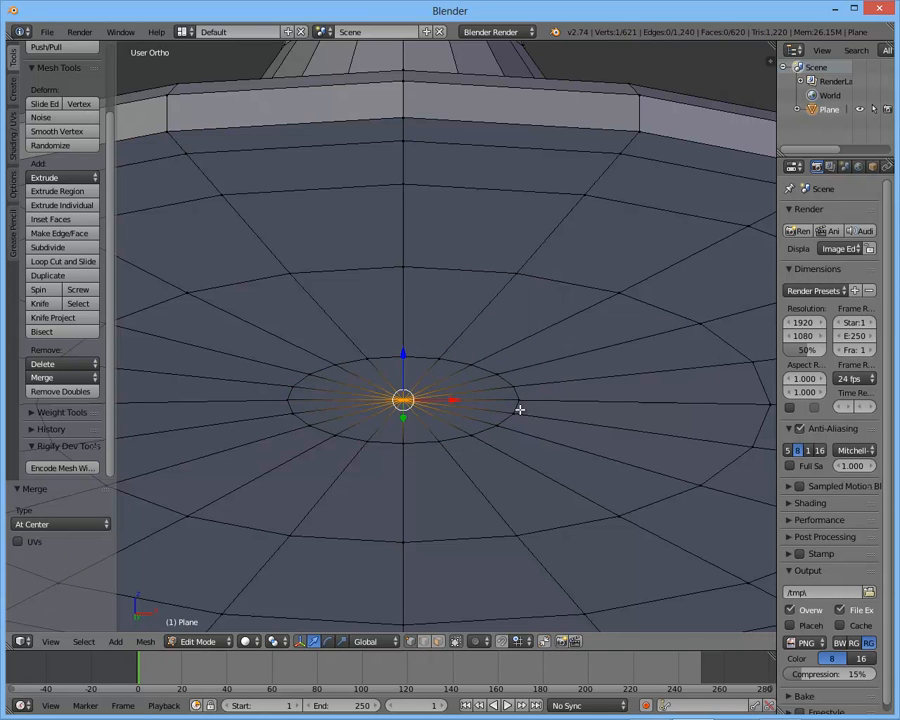
key("g")
key("z")
left_click(528, 364)
- Select the foot's lower outer edge loop, raise it 0.017 along Z and scale it inward to about 0.99 to match the reference
key("Tab")
scroll(528, 364, "down", 4)
middle_click_drag(495, 322, 468, 327)
scroll(488, 363, "down", 4)
scroll(468, 327, "up", 1)
key("Tab")
right_click(468, 338, "alt")
key("KP_1")
scroll(399, 317, "up", 3)
scroll(399, 317, "up", 1)
middle_click_drag(499, 337, 376, 349, "shift")
scroll(376, 349, "up", 2)
key("g")
key("z")
left_click(689, 333)
key("s")
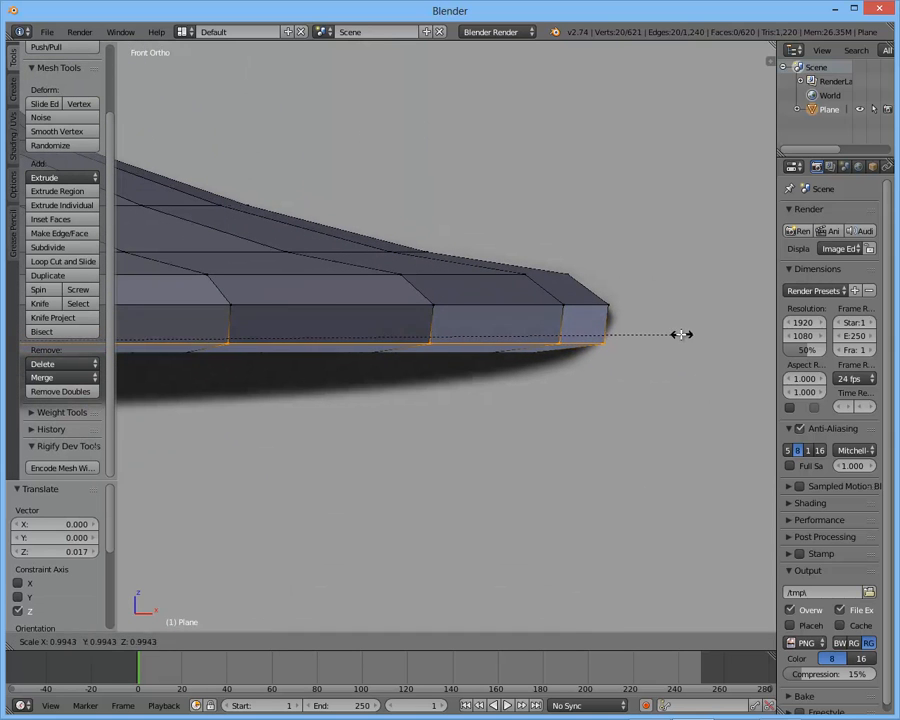
left_click(674, 334)
- Return to Object Mode and add a Subdivision Surface modifier to the glass with 2 view subdivisions
key("Tab")
scroll(567, 303, "down", 9)
middle_click_drag(394, 267, 462, 408, "shift")
scroll(475, 375, "up", 2)
middle_click_drag(498, 298, 540, 485, "shift")
middle_click_drag(536, 164, 524, 466, "shift")
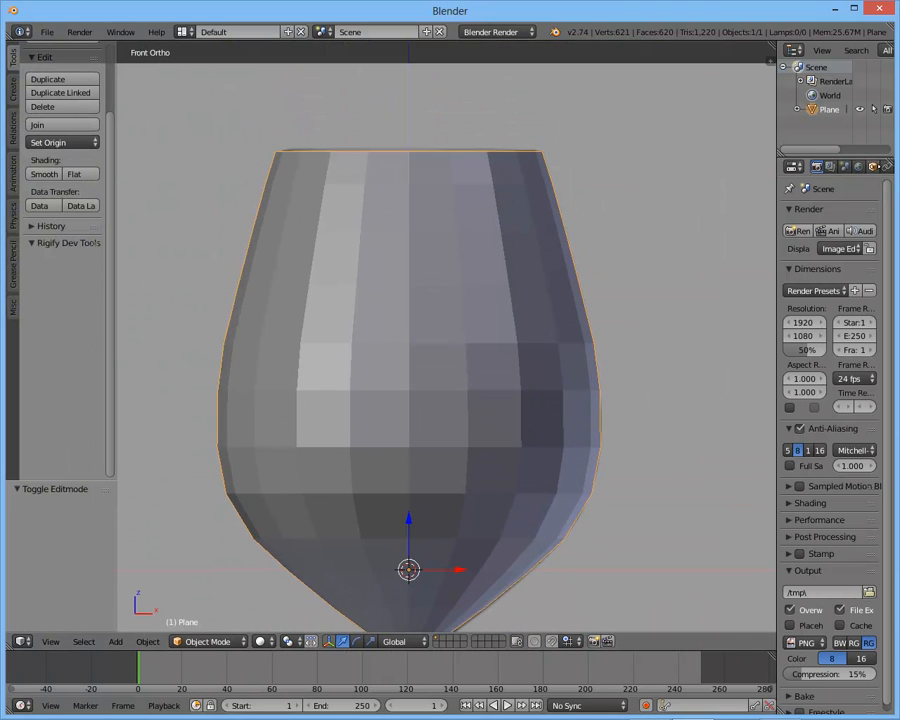
left_click(872, 168)
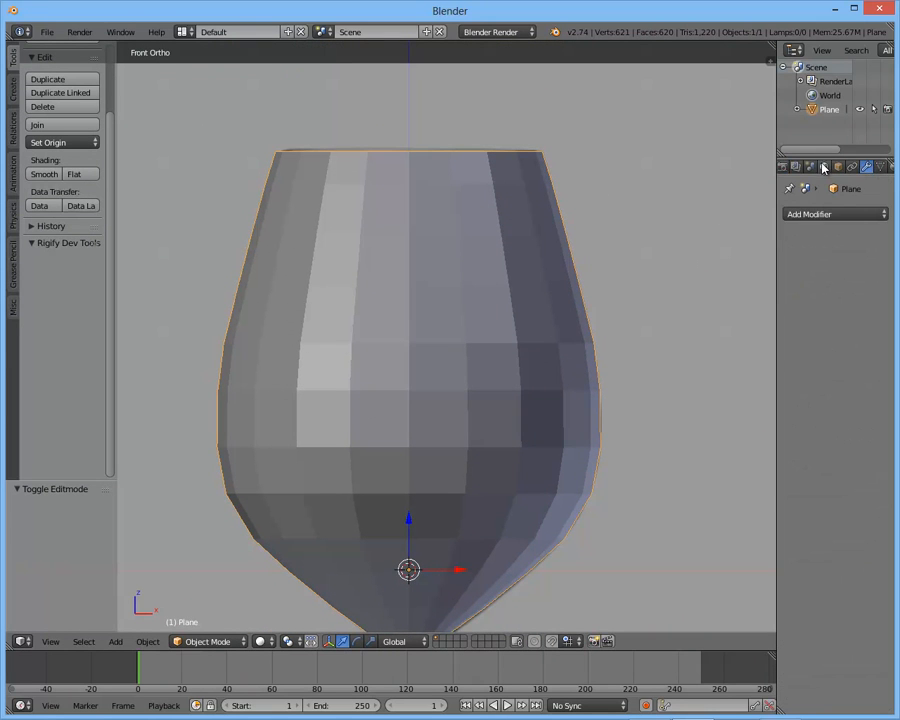
left_click(812, 215)
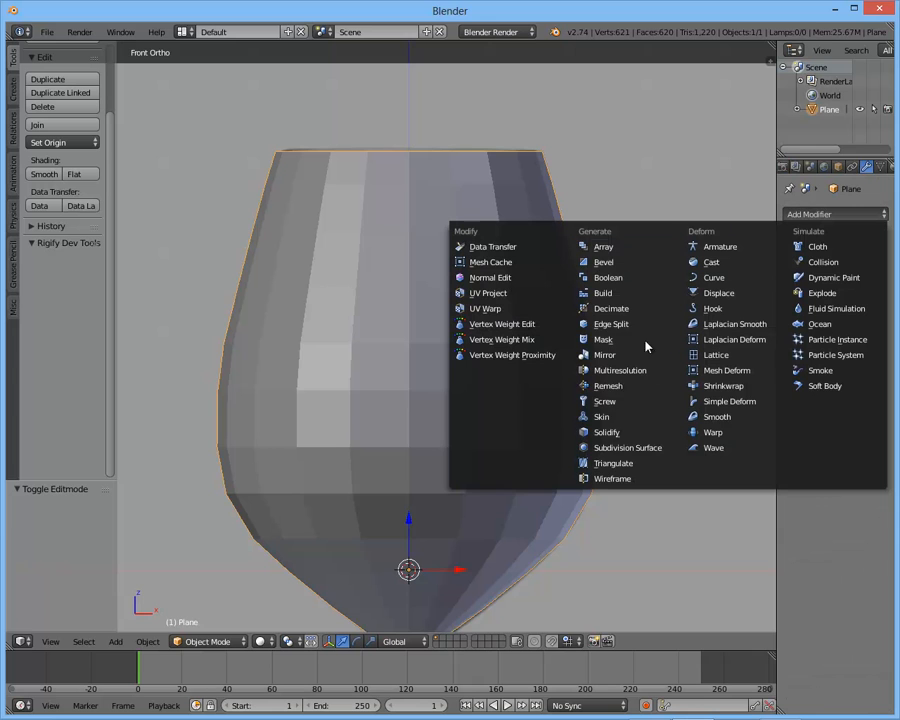
left_click(643, 453)
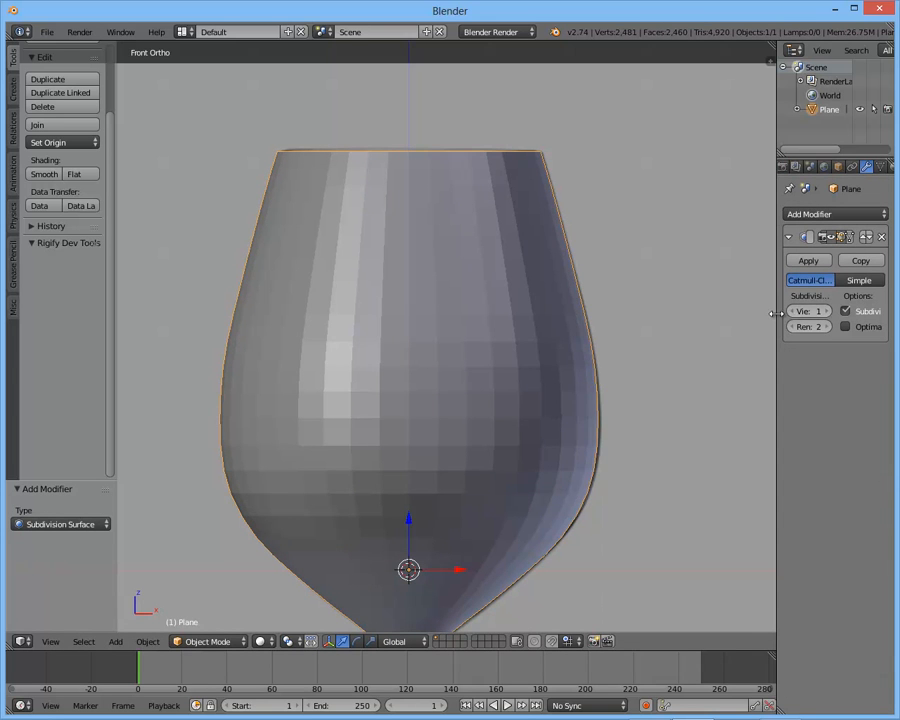
left_click_drag(778, 309, 741, 309)
left_click(812, 315)
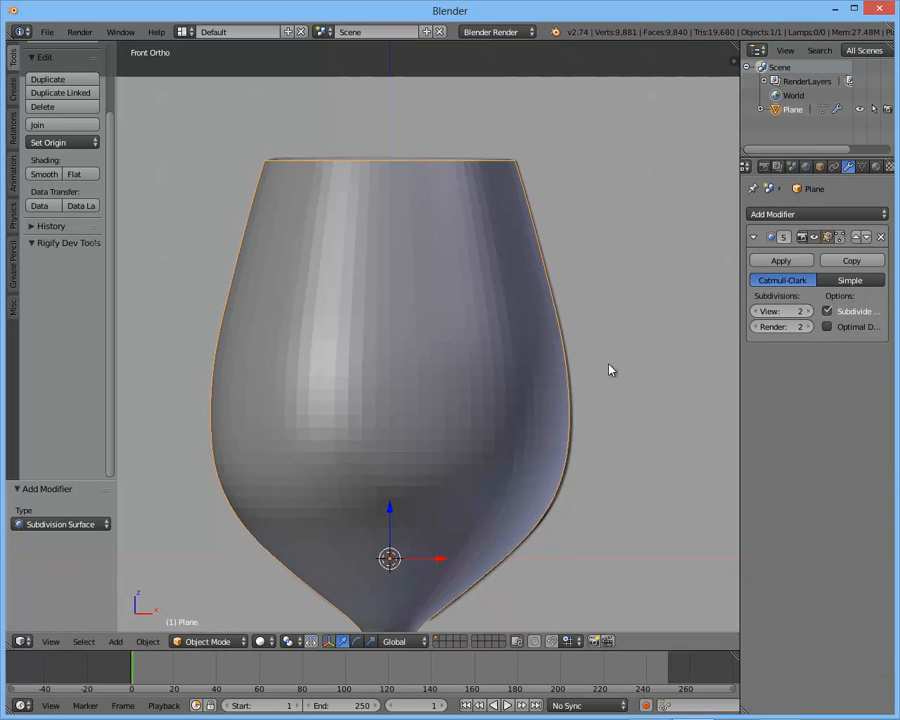
- Apply smooth shading to the glass and inspect the whole shape
middle_click_drag(614, 364, 600, 287, "shift")
middle_click_drag(444, 282, 410, 305)
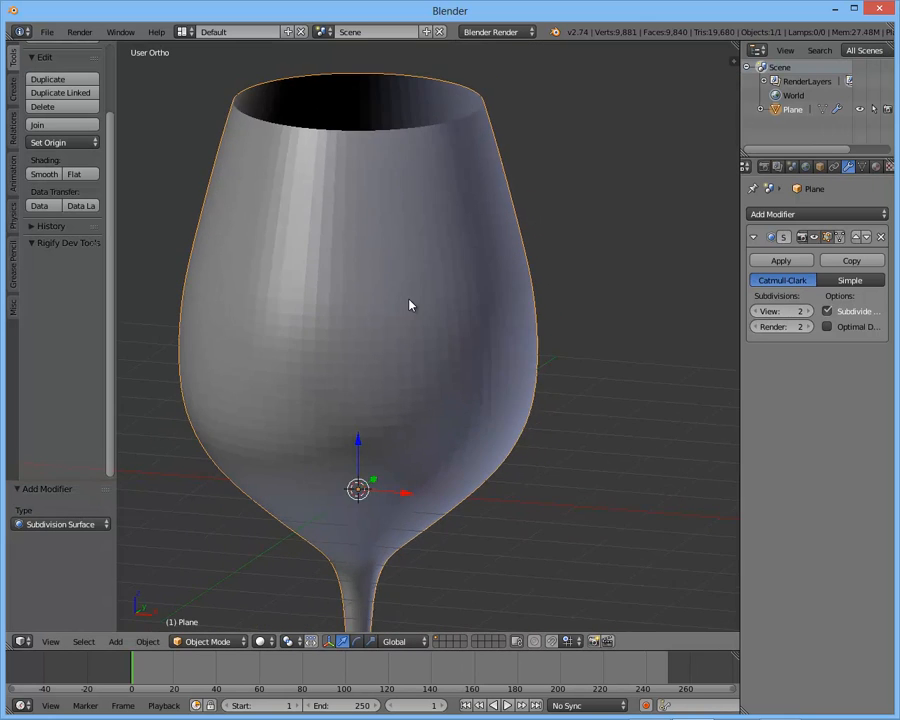
scroll(410, 305, "down", 2)
middle_click_drag(468, 313, 519, 311, "shift")
scroll(51, 297, "up", 2)
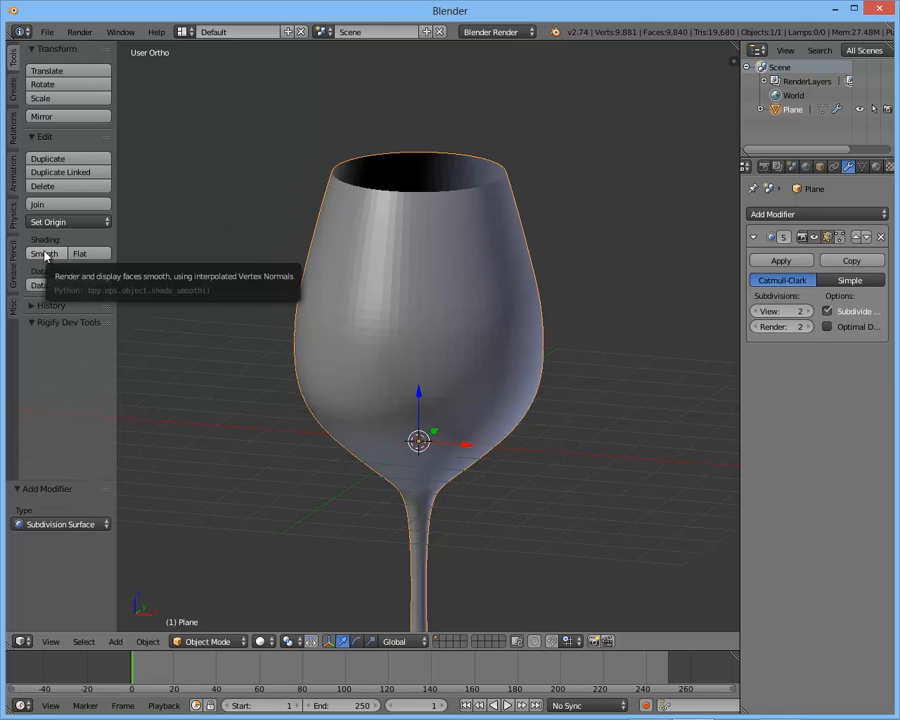
left_click(44, 254)
scroll(466, 380, "down", 3)
mouse_move(466, 380)
middle_mouse_down()
mouse_move(462, 281)
mouse_move(435, 350)
mouse_move(470, 327)
mouse_move(472, 299)
middle_mouse_up()
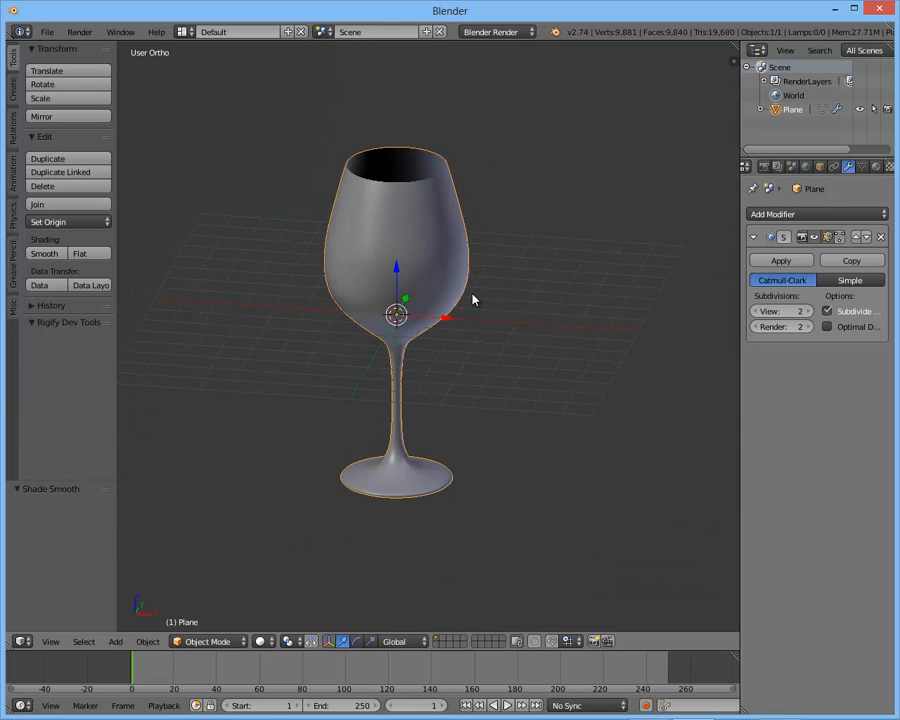
- Show the glass as a wireframe from the front and turn on Optimal Display for the Subdivision Surface modifier
key("KP_1")
key("z")
scroll(472, 278, "up", 8)
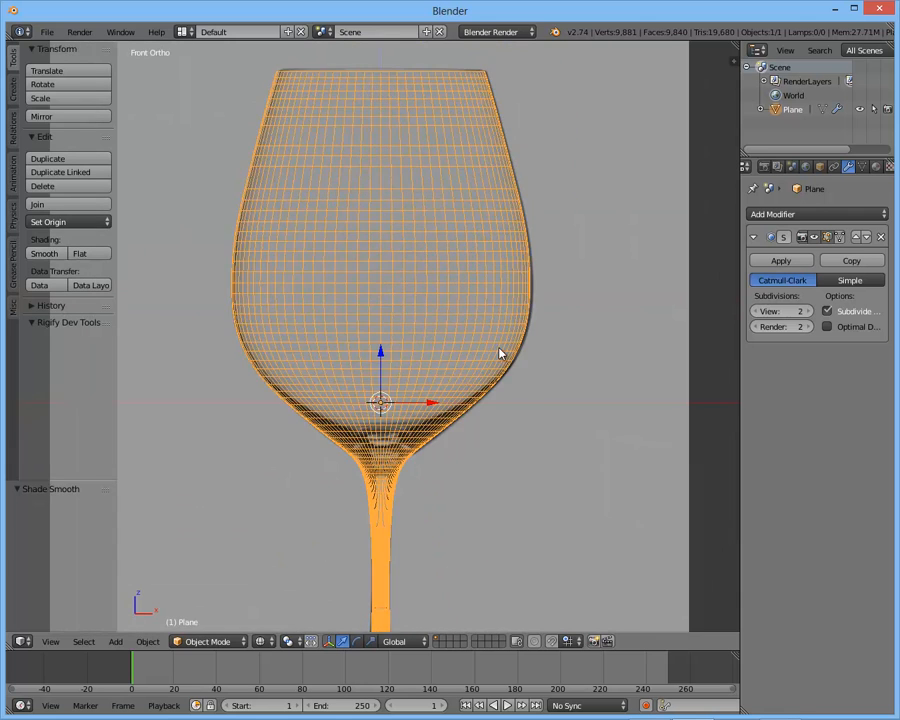
left_click(851, 327)
middle_click_drag(533, 326, 554, 298, "shift")
- Hide the glass object to examine the bowl outline in the reference image
key("h")
middle_click_drag(350, 92, 376, 372, "shift")
scroll(388, 257, "down", 3)
scroll(376, 221, "up", 2)
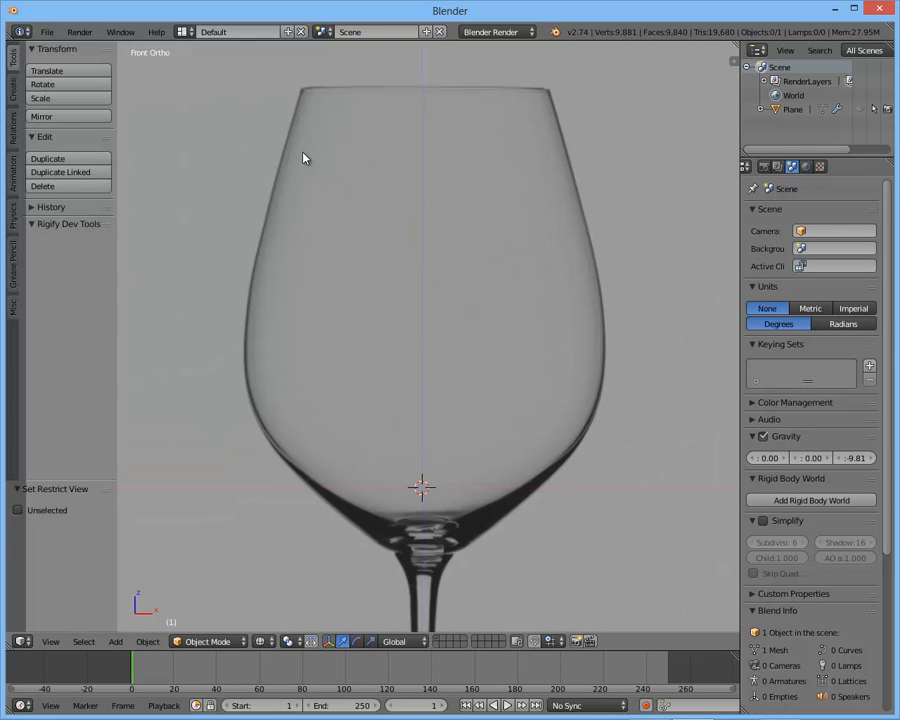
middle_click_drag(297, 115, 333, 122, "shift")
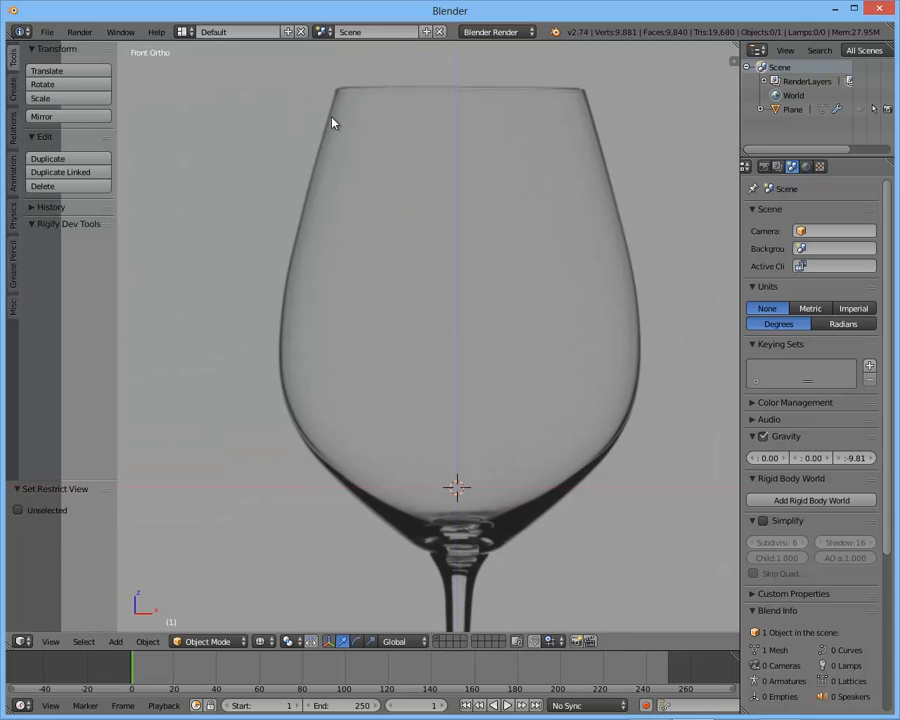
- Sketch Grease Pencil marks over the reference to show the glass thickness at the rim, the side wall and the bowl's base
key("d")
left_click_drag(337, 90, 335, 94)
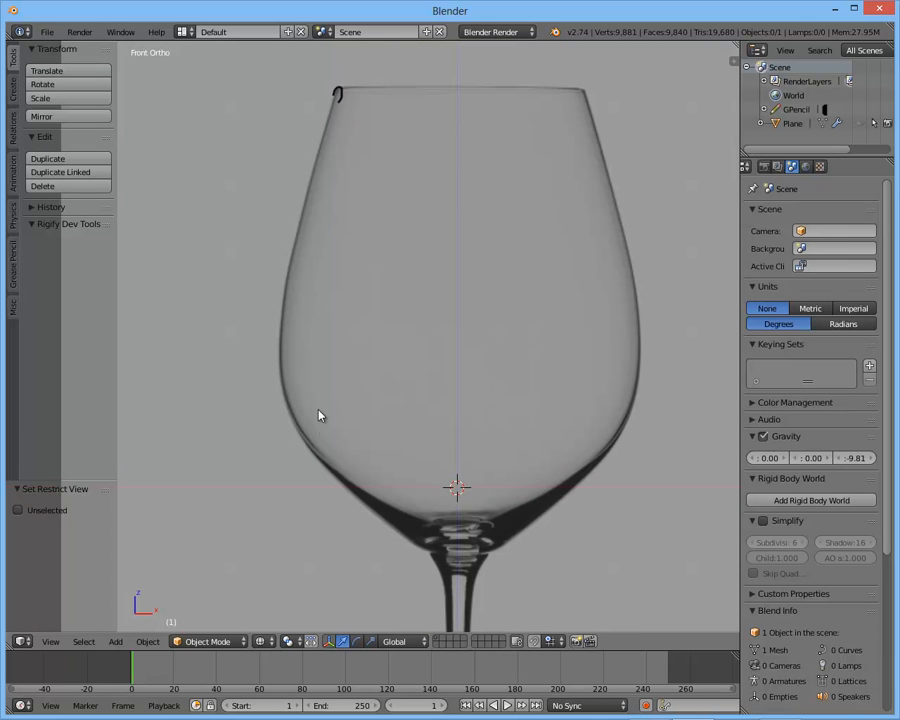
middle_click_drag(289, 346, 286, 318, "shift")
left_click_drag(281, 305, 281, 361)
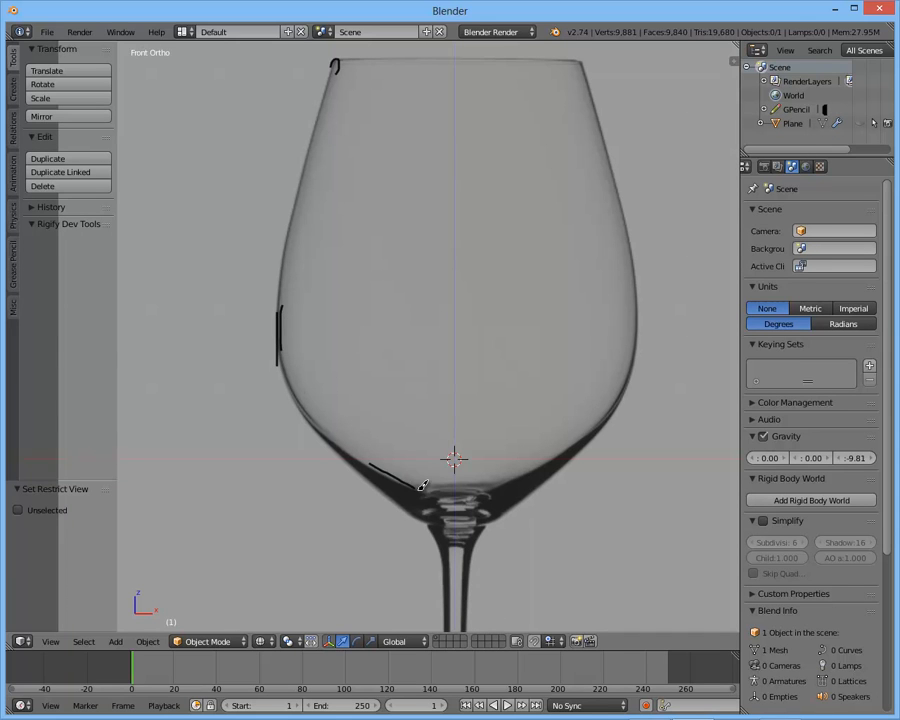
mouse_move(370, 484)
left_mouse_down()
mouse_move(444, 556)
mouse_move(522, 499)
left_mouse_up()
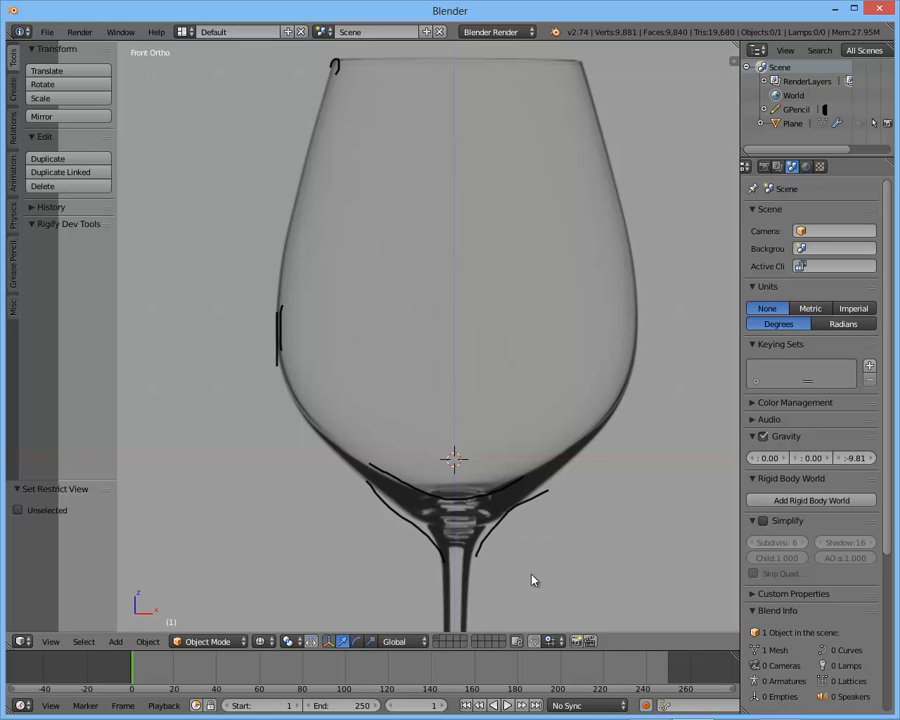
- Erase the Grease Pencil marks, unhide the glass and inspect its wireframe
scroll(342, 268, "down", 1)
mouse_move(465, 506)
right_mouse_down()
mouse_move(460, 472)
mouse_move(362, 446)
mouse_move(361, 479)
mouse_move(267, 366)
mouse_move(328, 104)
right_mouse_up()
middle_click_drag(385, 329, 357, 331, "shift")
key("alt+h")
key("a")
right_click(470, 350)
key("grave")
middle_click_drag(531, 303, 506, 320)
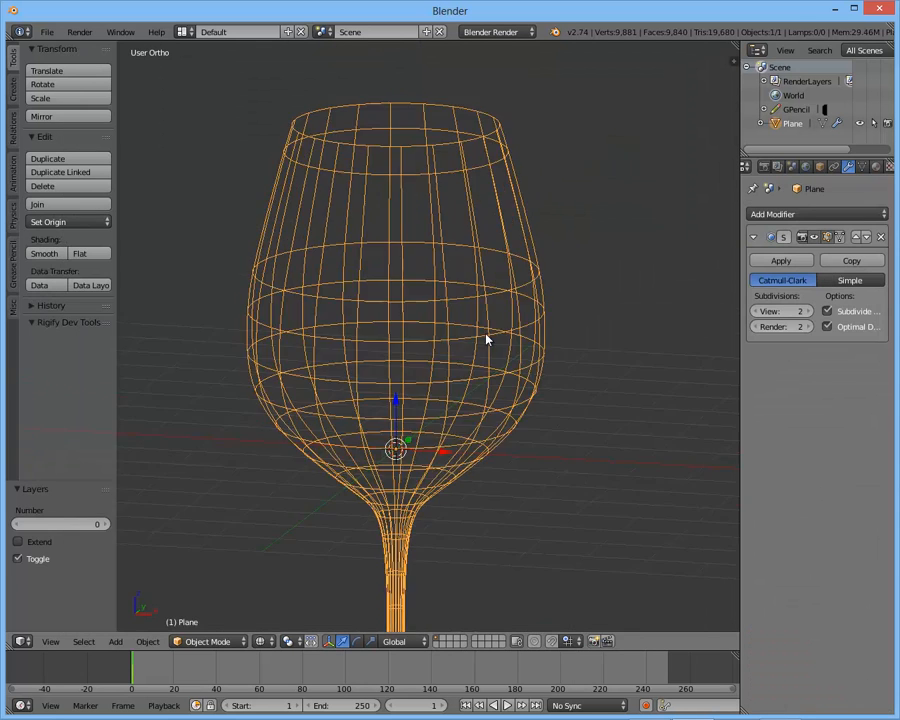
- Show the glass in solid shading from the front and add a Solidify modifier
key("KP_1")
key("z")
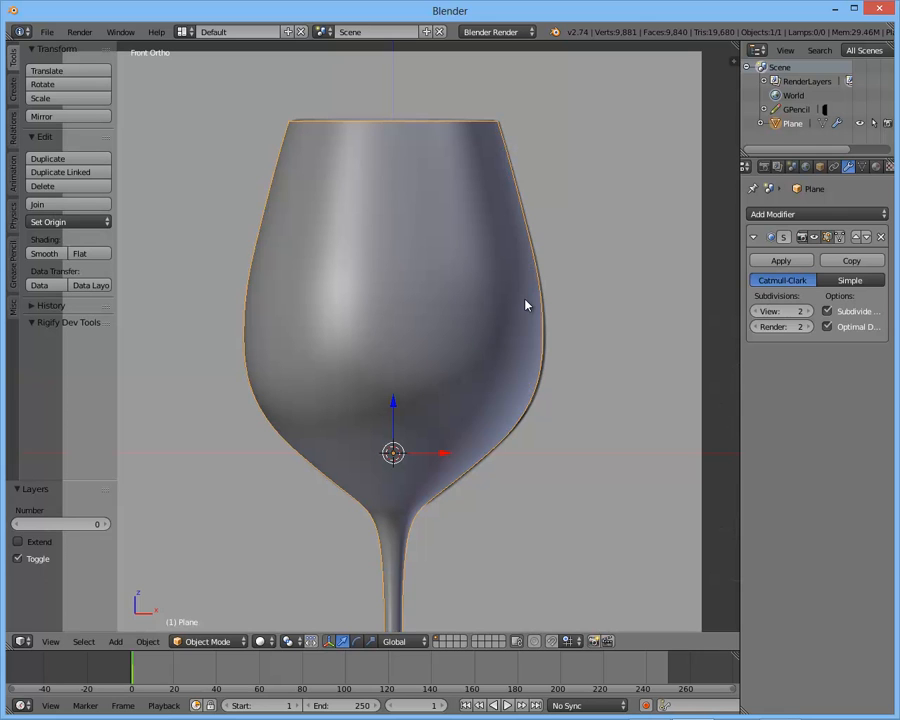
left_click(766, 215)
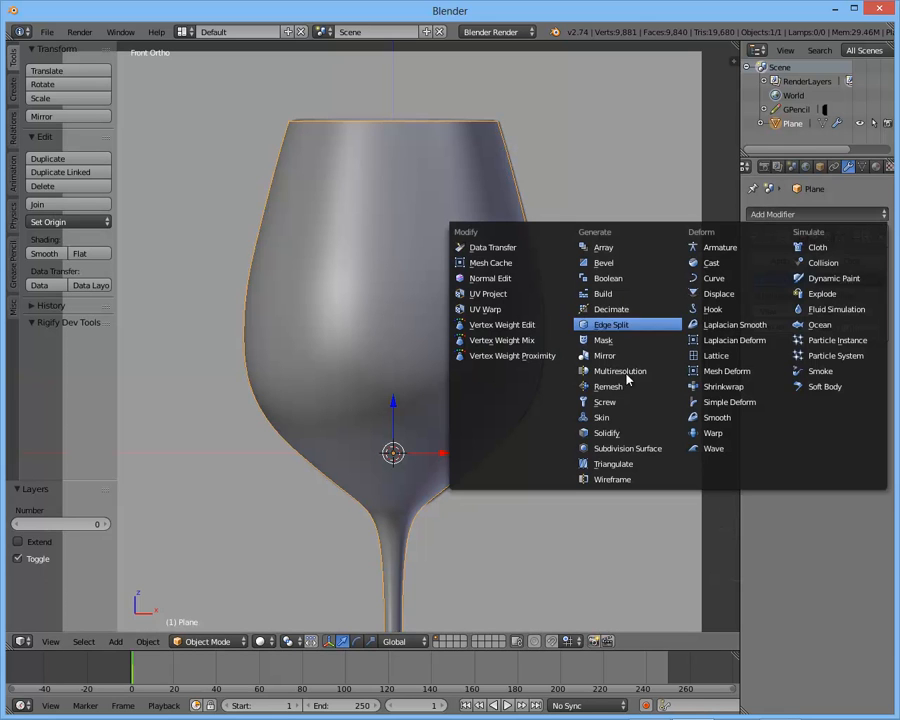
left_click(608, 433)
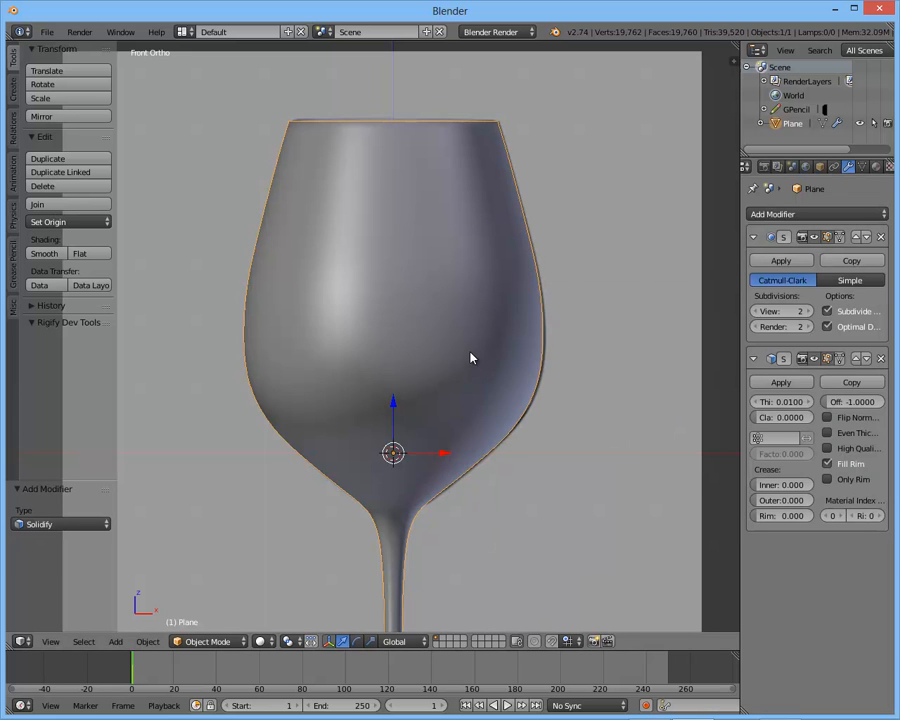
- Set the Solidify thickness to 0.0506 while comparing the wall in wireframe with the reference, and return to solid shading
key("z")
middle_click_drag(476, 392, 478, 339, "shift")
middle_click_drag(489, 458, 405, 415, "shift")
scroll(490, 344, "up", 3)
scroll(405, 415, "up", 2)
middle_click_drag(497, 337, 581, 393, "shift")
mouse_move(777, 403)
left_mouse_down()
mouse_move(818, 410)
mouse_move(801, 411)
left_mouse_up()
key("z")
scroll(588, 241, "down", 4)
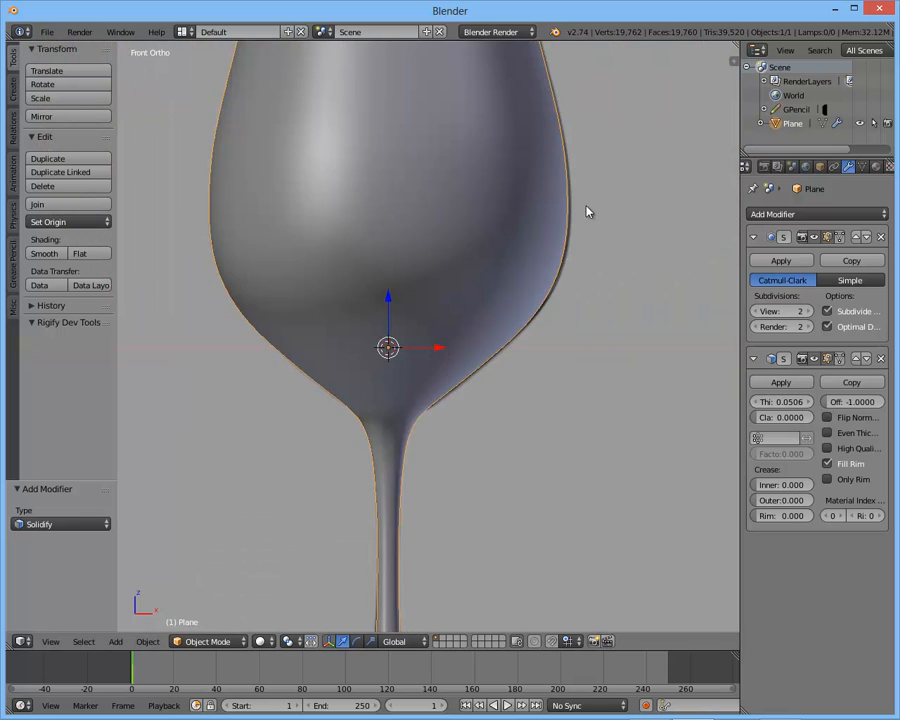
- Inspect the rim up close and move the Solidify modifier above the Subdivision Surface modifier
middle_click_drag(588, 241, 577, 410, "shift")
middle_click_drag(577, 410, 577, 472)
scroll(577, 476, "up", 8)
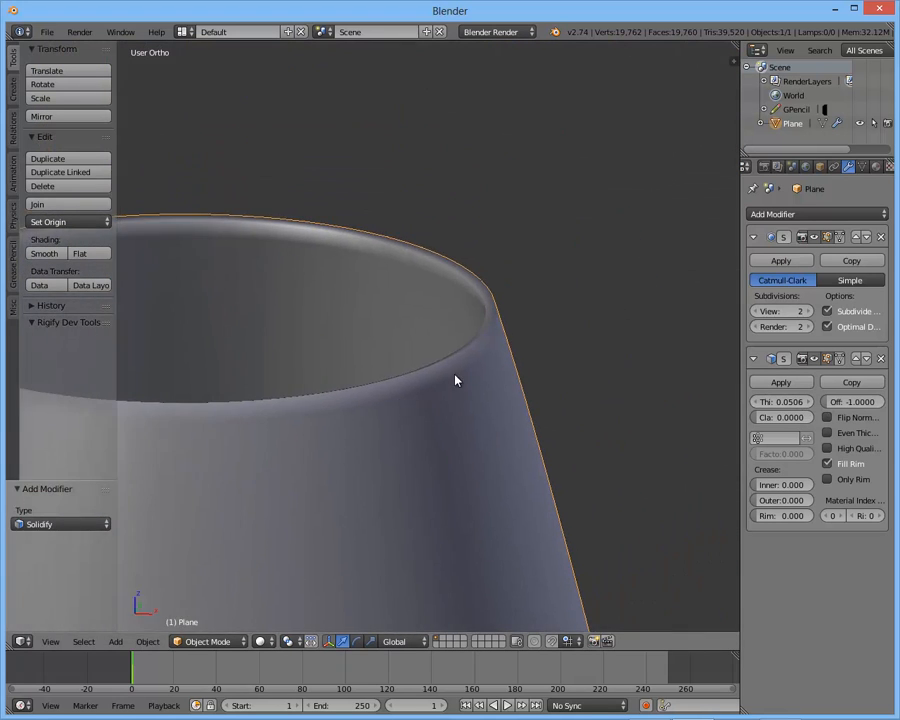
middle_click_drag(460, 360, 585, 402)
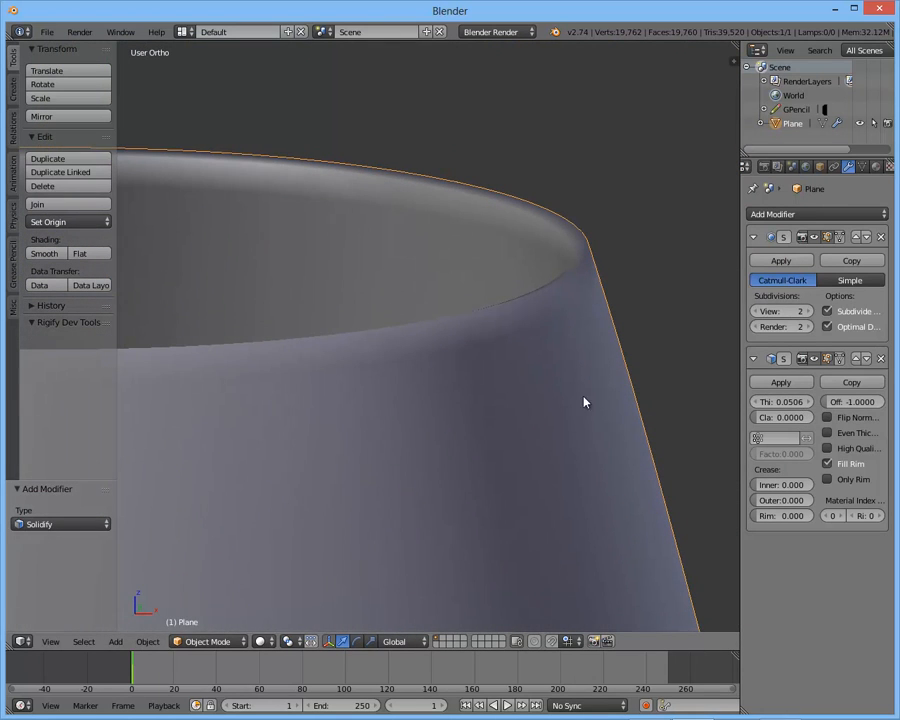
left_click(856, 360)
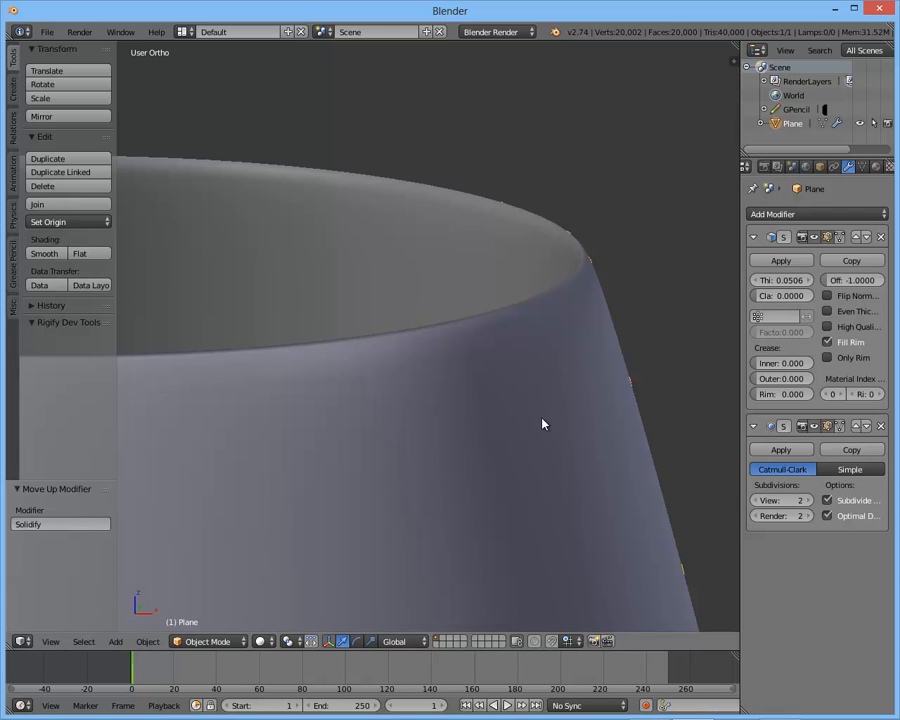
- Hide the tool shelf and show the glass rim from the front in Edit Mode
scroll(542, 422, "down", 3)
key("t")
scroll(612, 358, "up", 3)
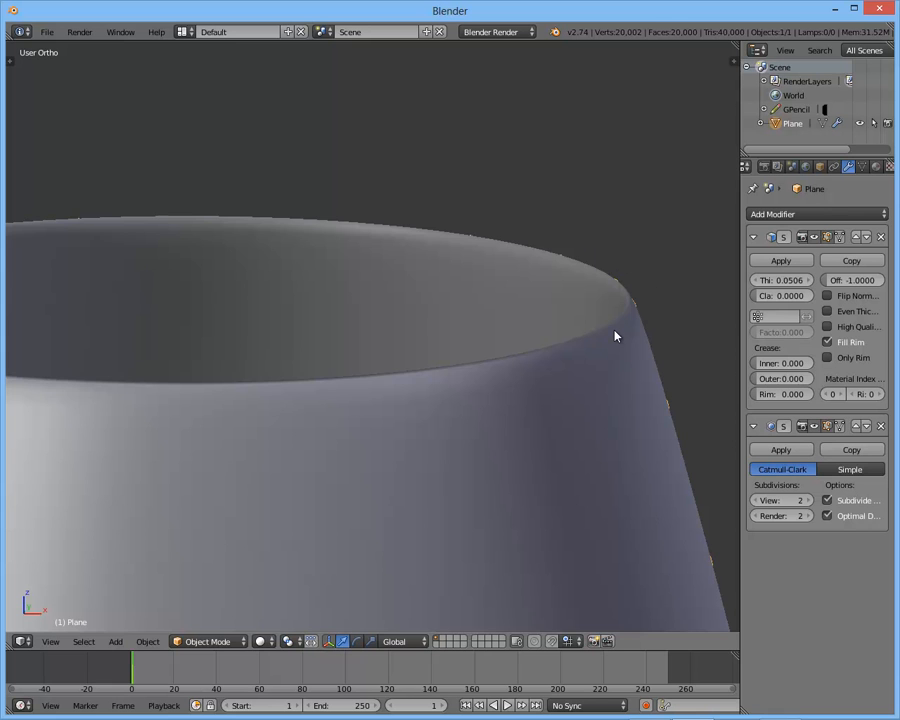
key("KP_1")
key("Tab")
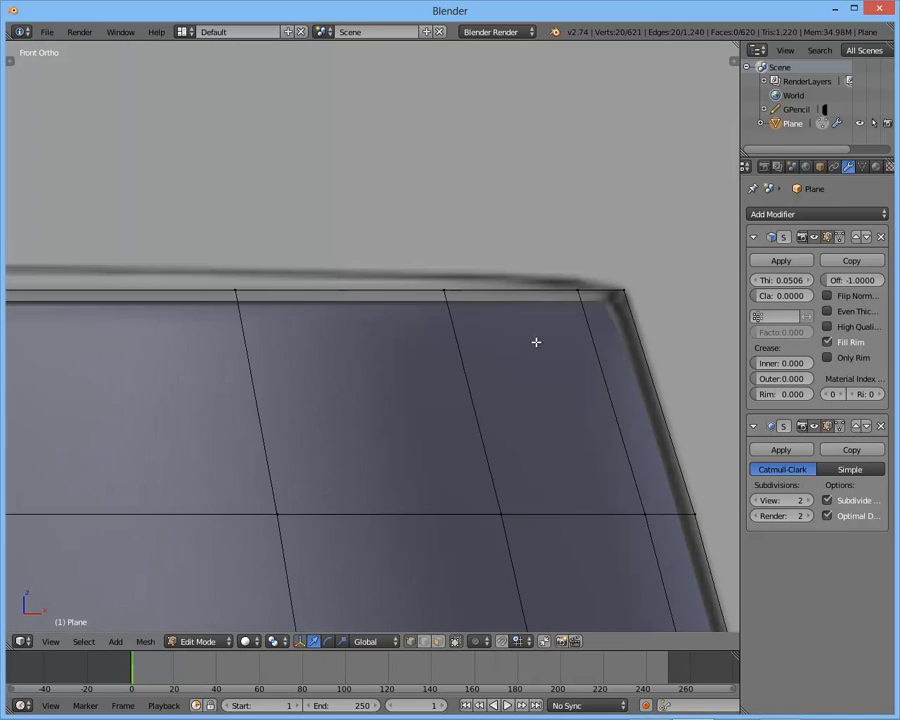
scroll(579, 430, "down", 2)
key("ctrl+r")
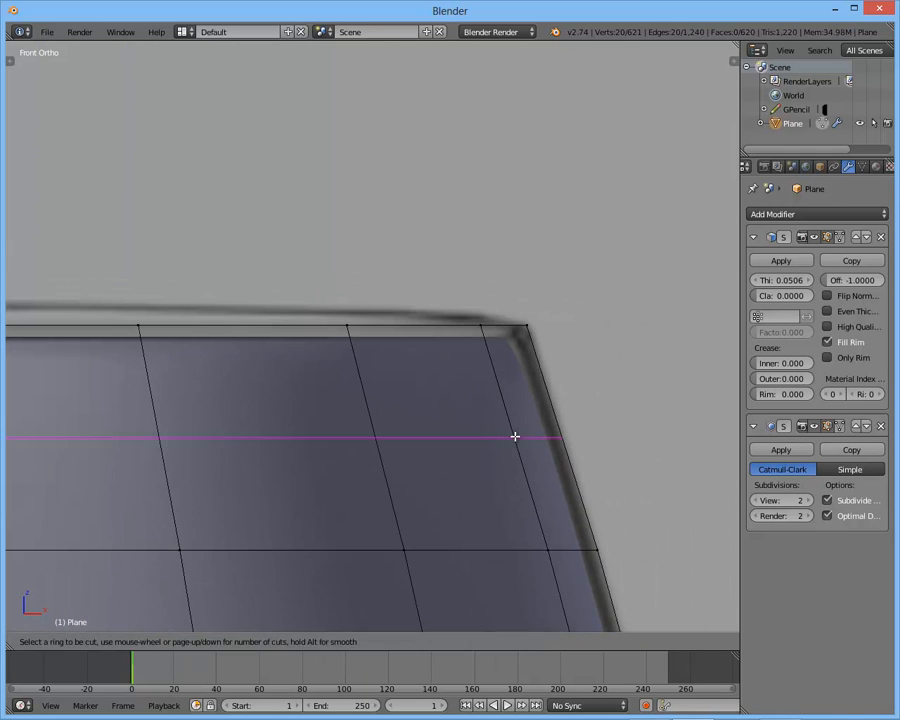
left_click(516, 434)
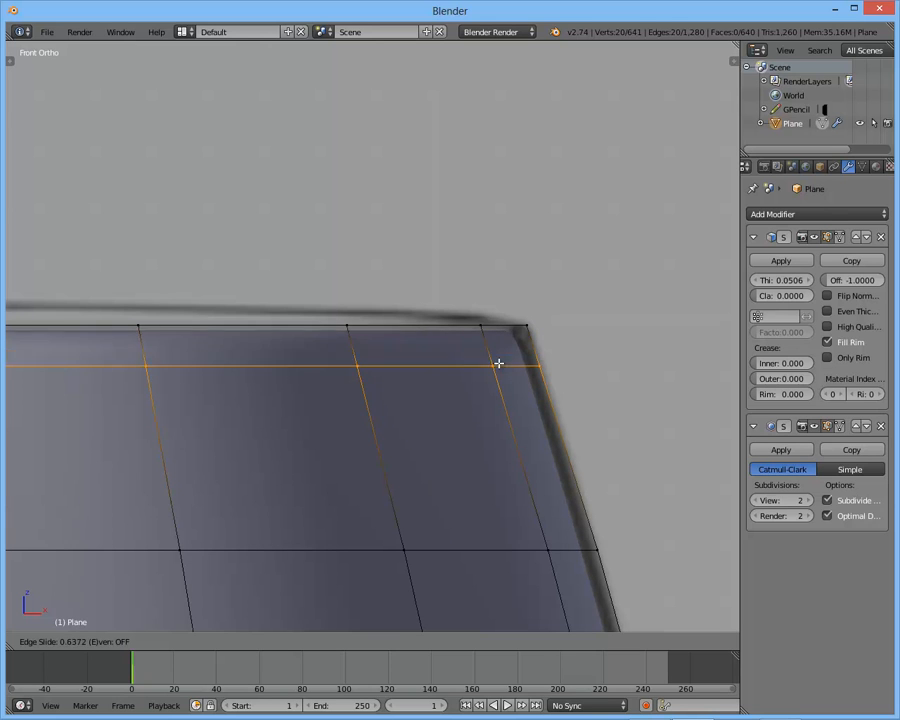
left_click(488, 346)
key("ctrl+z")
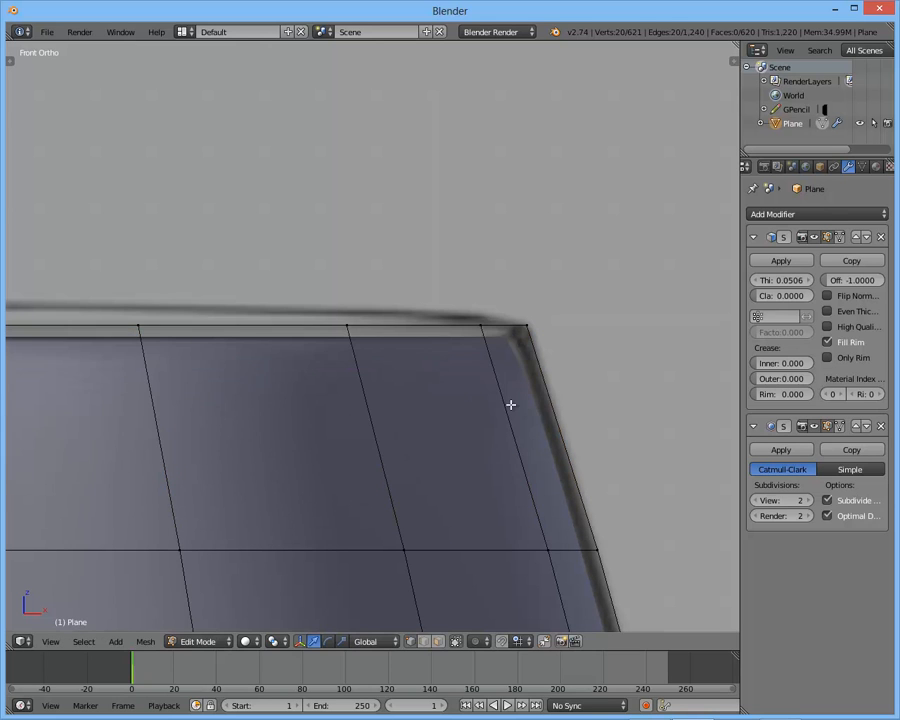
- Loop-cut a horizontal ring around the upper bowl and slide it by about 0.8 to just below the rim
middle_click_drag(511, 404, 530, 381, "shift")
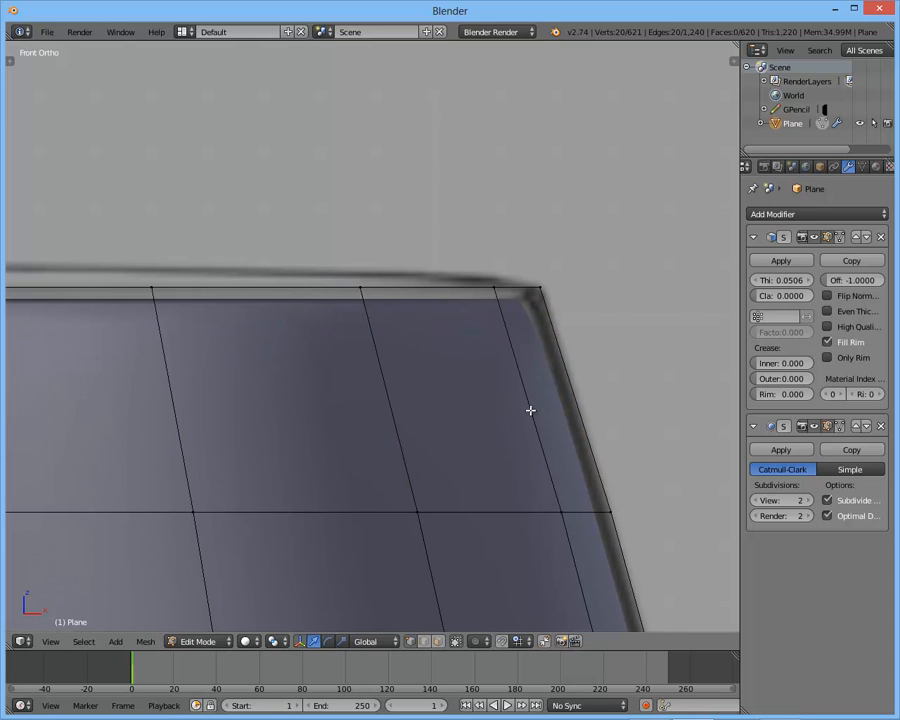
key("ctrl+r")
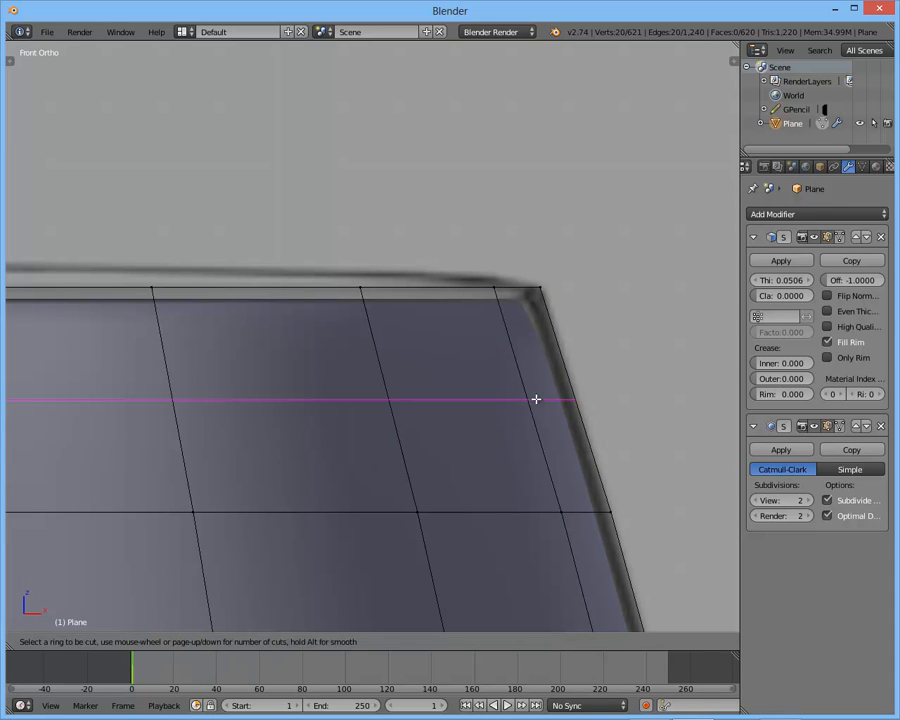
left_click(542, 416)
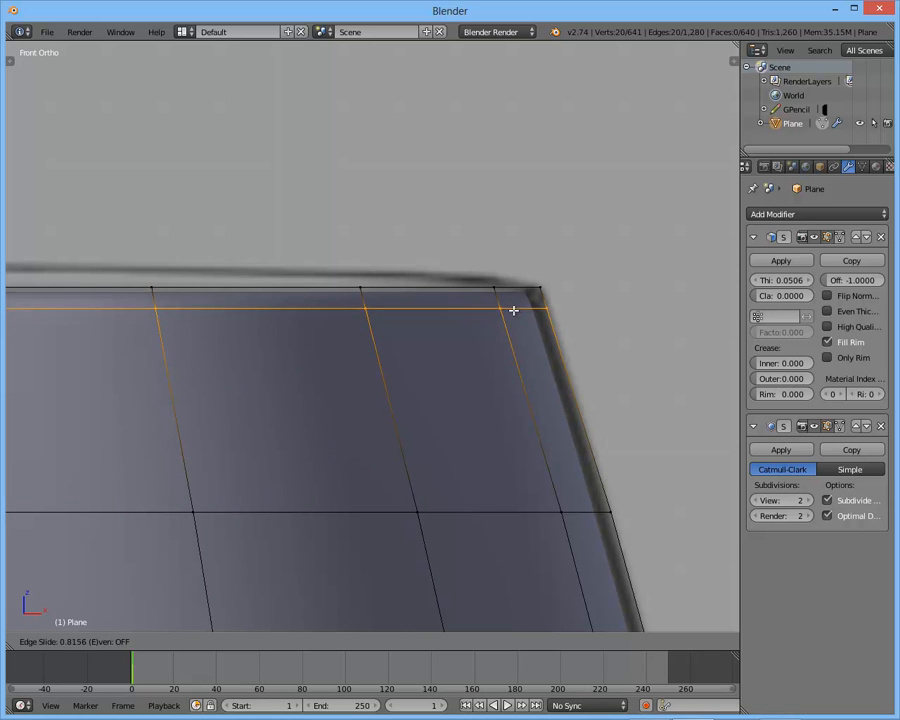
left_click(516, 313)
middle_click_drag(516, 313, 551, 382)
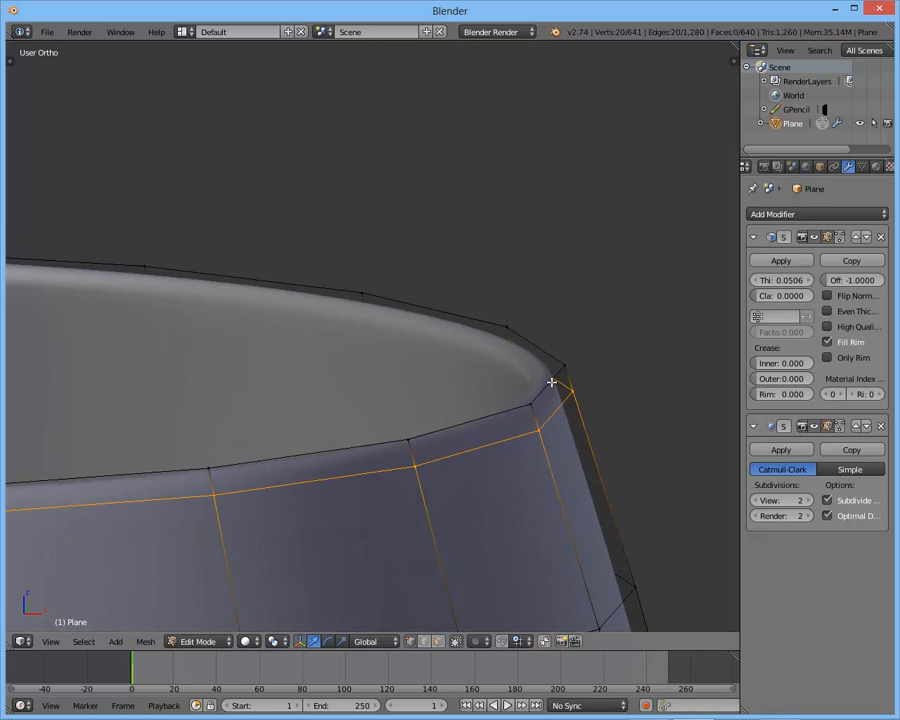
- Deselect the new edge loop and show the glass in wireframe from the front in Object Mode
scroll(551, 382, "down", 9)
key("a")
mouse_move(405, 364)
middle_mouse_down()
mouse_move(438, 374)
mouse_move(420, 362)
mouse_move(442, 187)
middle_mouse_up()
key("Tab")
key("KP_1")
key("Tab")
middle_click_drag(424, 408, 434, 223, "shift")
key("z")
scroll(411, 371, "up", 3)
middle_click_drag(411, 371, 414, 255, "shift")
key("Tab")
- Compare the wireframe of the foot, stem and bowl with the reference image
scroll(412, 386, "up", 3)
scroll(411, 391, "down", 3)
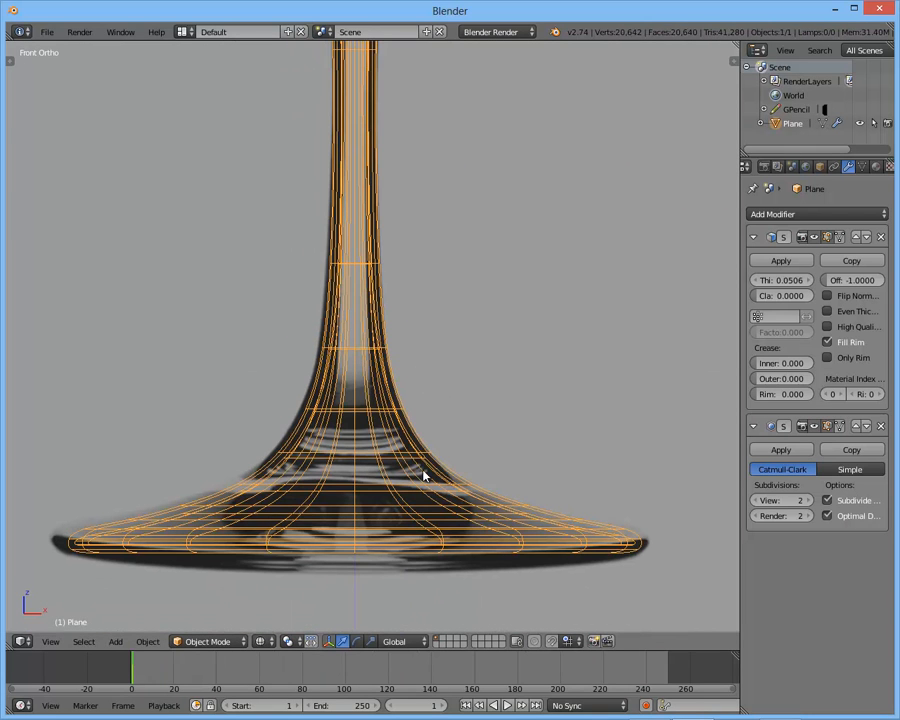
middle_click_drag(390, 456, 416, 344, "shift")
scroll(412, 422, "up", 2)
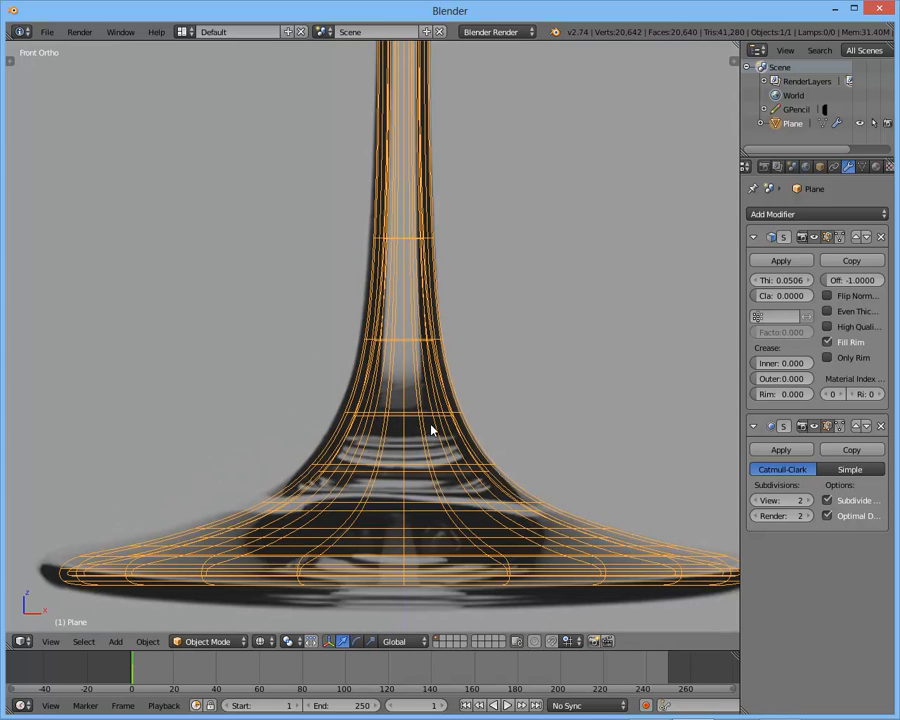
scroll(453, 496, "down", 4)
middle_click_drag(390, 208, 389, 405, "shift")
middle_click_drag(450, 464, 445, 437, "shift")
middle_click_drag(430, 158, 446, 545, "shift")
scroll(474, 387, "down", 2)
middle_click_drag(474, 387, 464, 423, "shift")
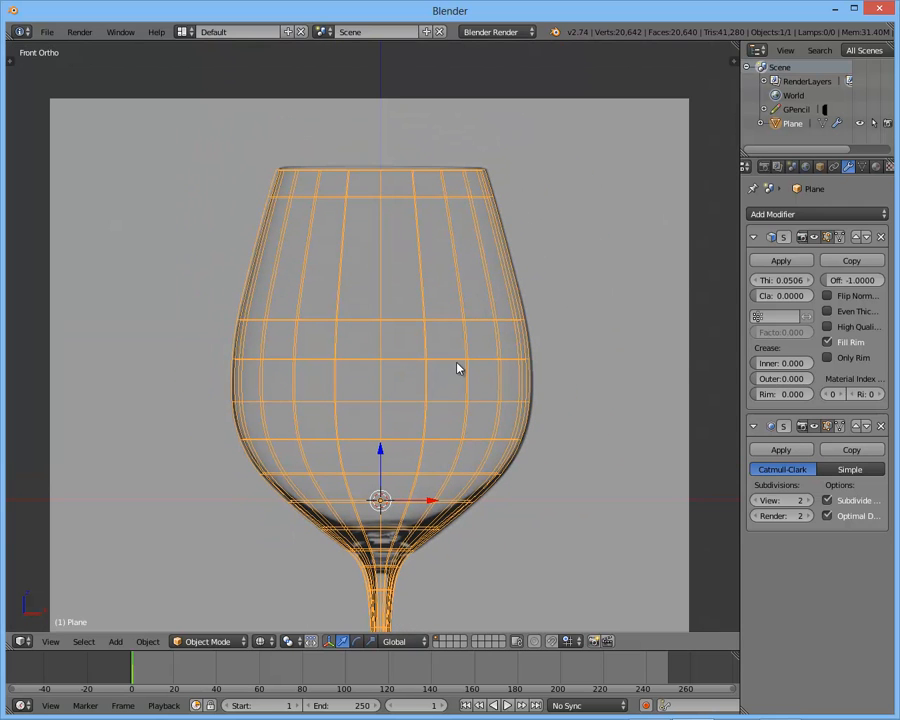
- Deselect and reselect the glass, and outline its bowl with a Grease Pencil box
key("a")
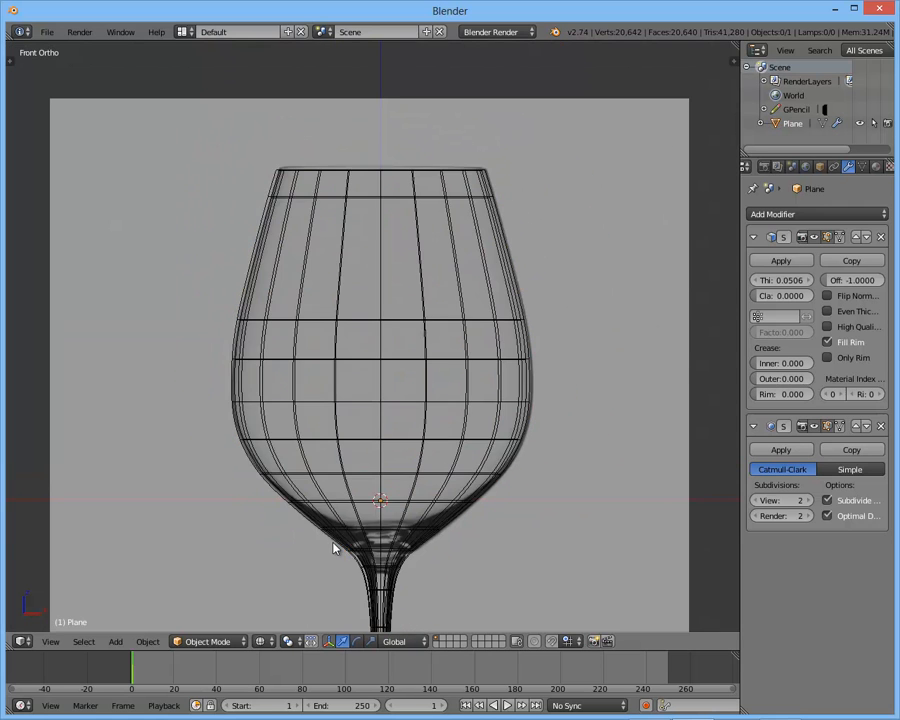
right_click(388, 438)
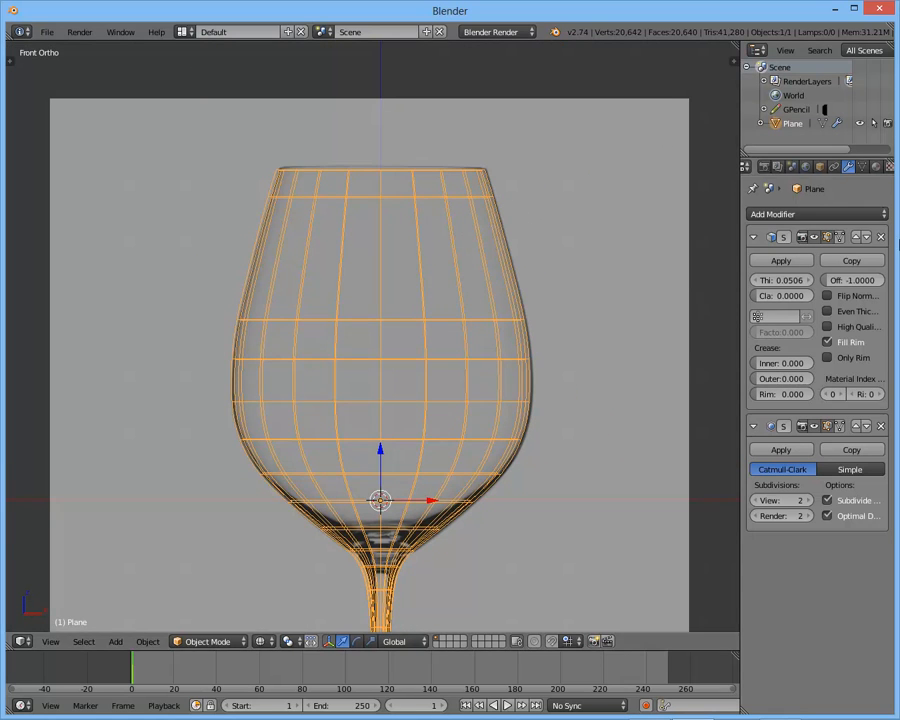
middle_click_drag(379, 180, 391, 146, "shift")
mouse_move(218, 90)
left_mouse_down()
mouse_move(597, 110)
mouse_move(619, 538)
mouse_move(291, 540)
mouse_move(237, 333)
mouse_move(228, 98)
left_mouse_up()
- Enter Edit Mode on the glass and add a new vertex group to its mesh
key("Tab")
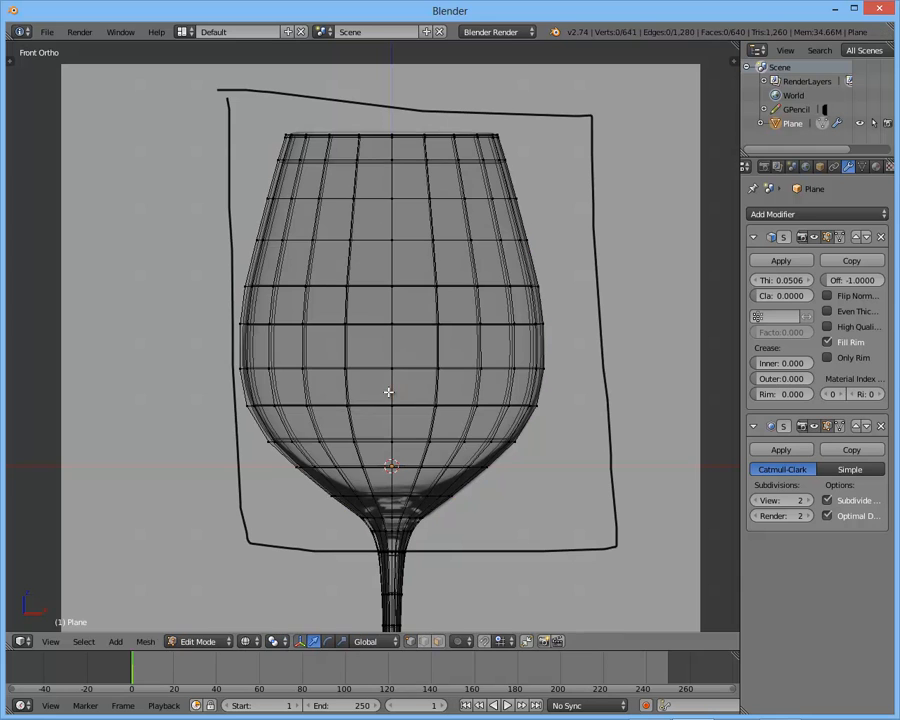
left_click(862, 167)
middle_click_drag(847, 167, 833, 168)
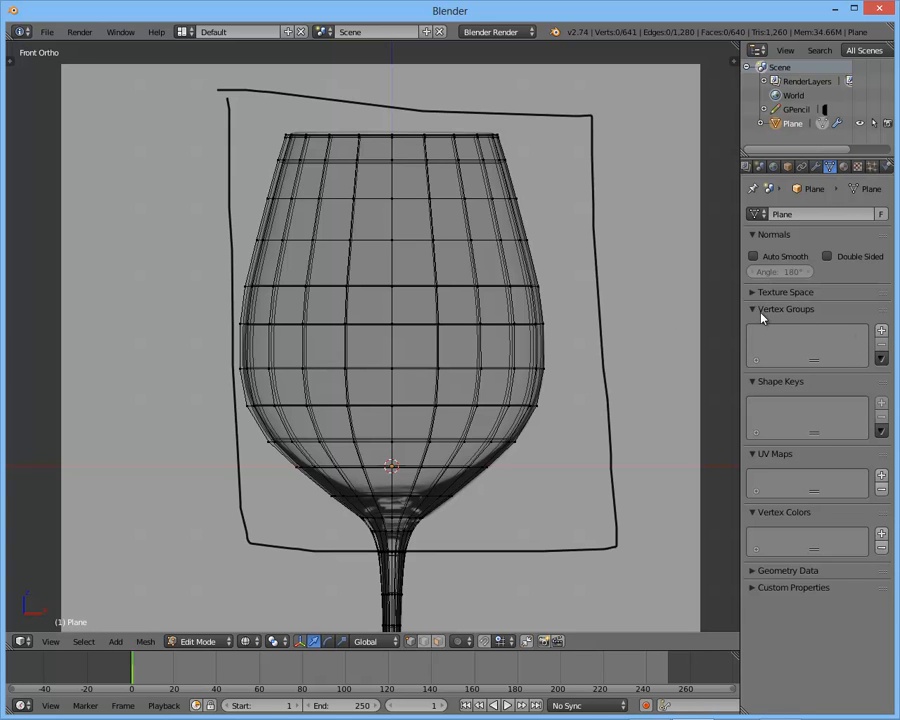
left_click(881, 330)
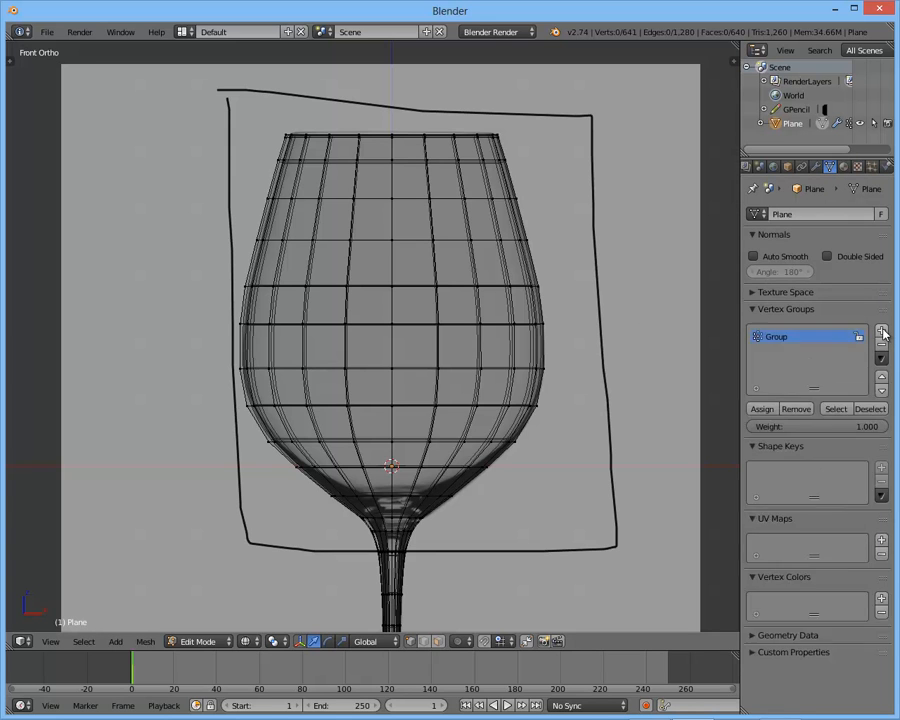
- Box-select the bowl's vertices from the rim down to just above the stem junction
middle_click_drag(438, 374, 447, 318, "shift")
scroll(484, 280, "up", 2, "shift")
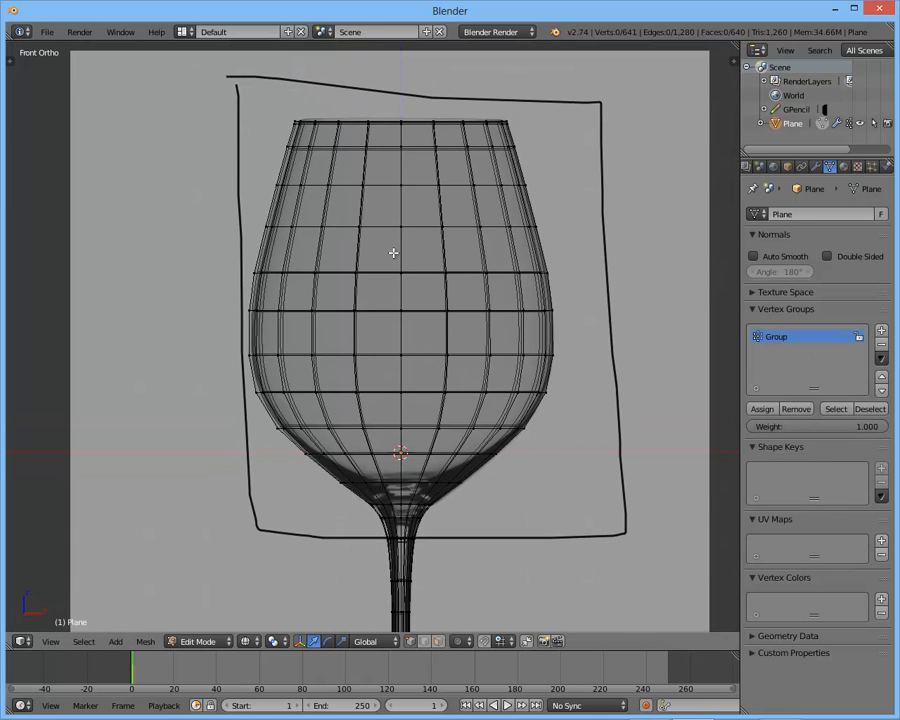
left_click_drag(148, 92, 631, 494)
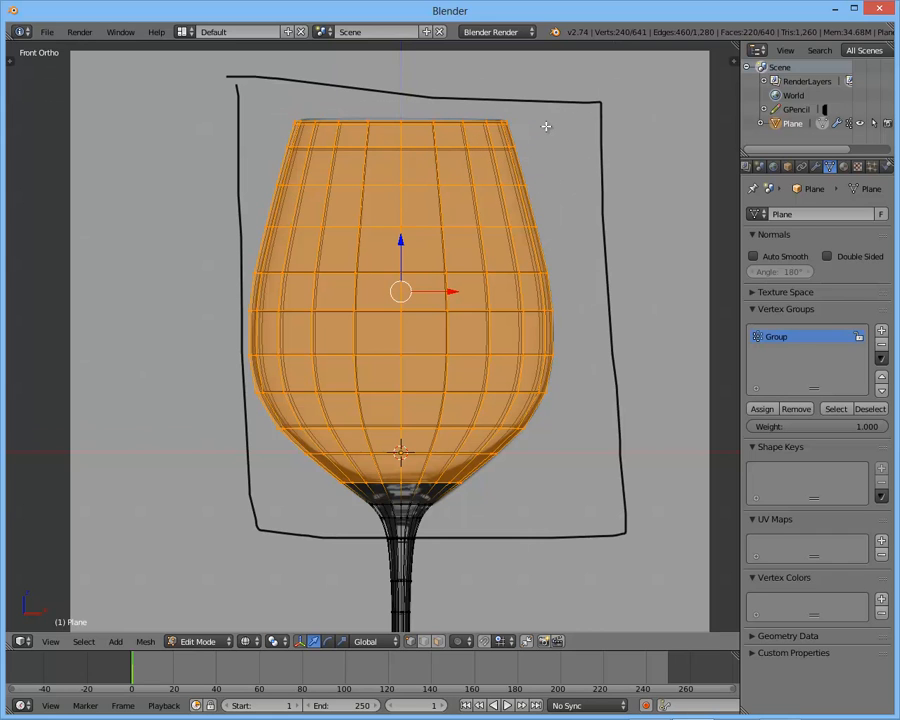
key("c")
left_click(402, 497)
key("Escape")
key("ctrl+z")
- Assign the selected bowl vertices to the vertex group and name the group Top of Glass
left_click(763, 410)
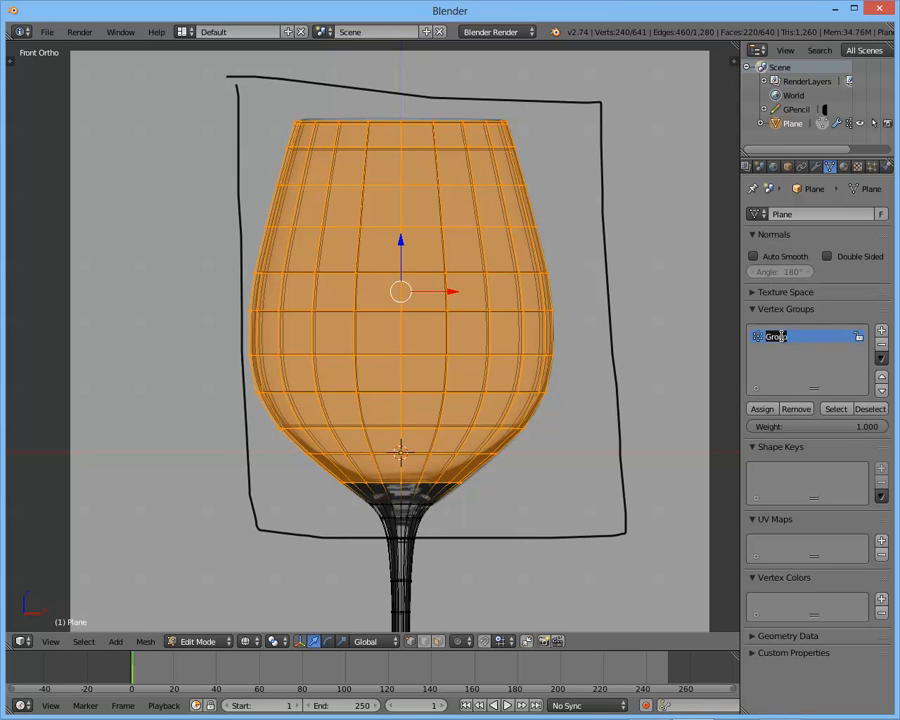
type("Top of Glass")
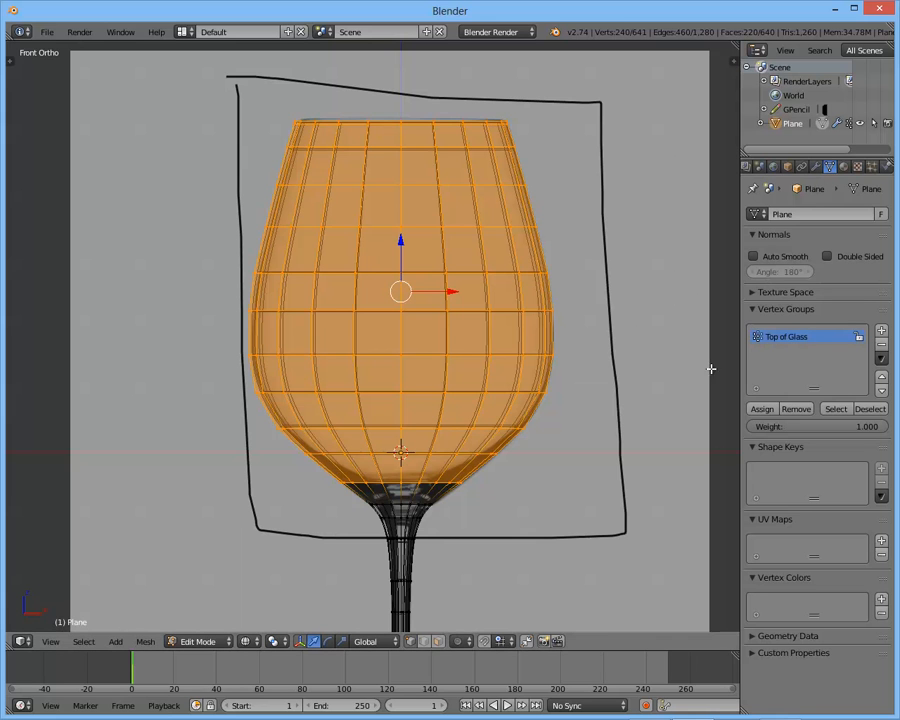
- Leave Edit Mode and rename the object as Glass
key("Tab")
scroll(518, 364, "down", 2)
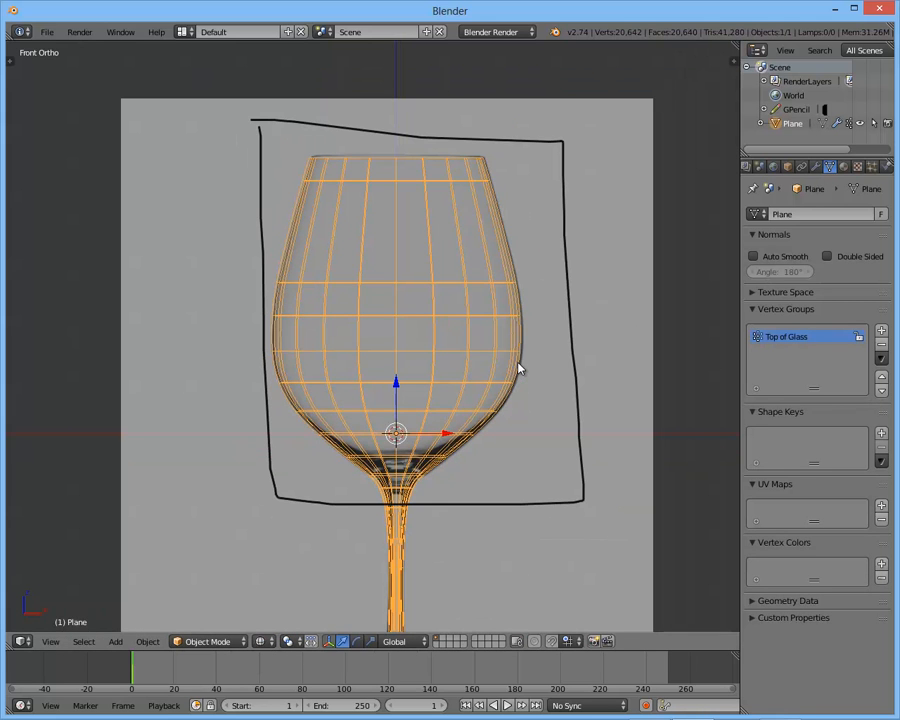
key("n")
scroll(580, 515, "down", 8)
scroll(600, 470, "down", 2)
left_click(578, 439)
type("Glass")
key("Return")
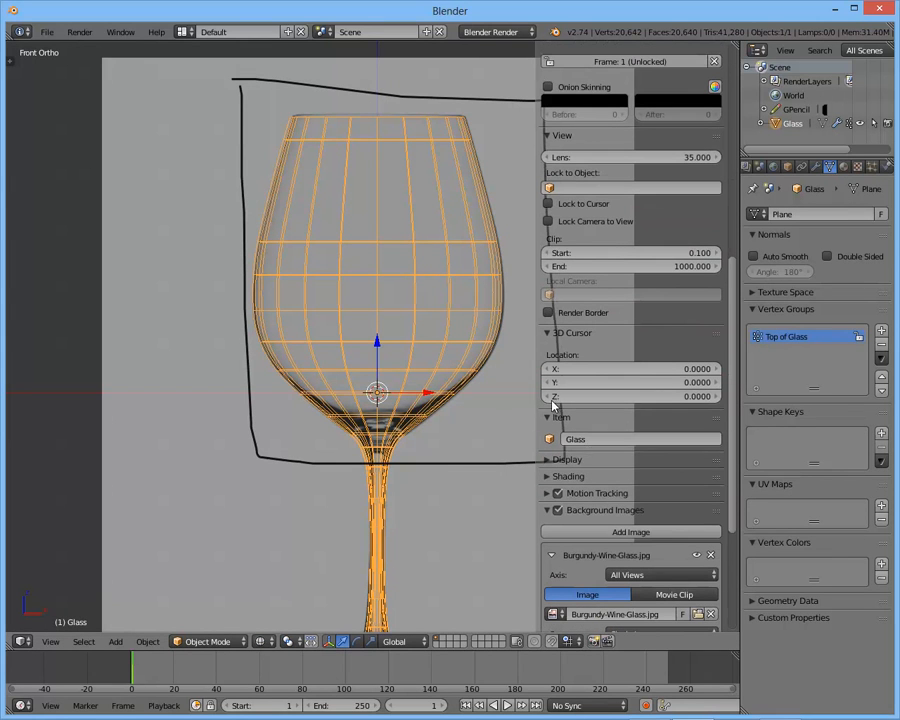
key("n")
- Erase the Grease Pencil box around the bowl in the front view
middle_click_drag(470, 342, 433, 400)
scroll(433, 400, "down", 2)
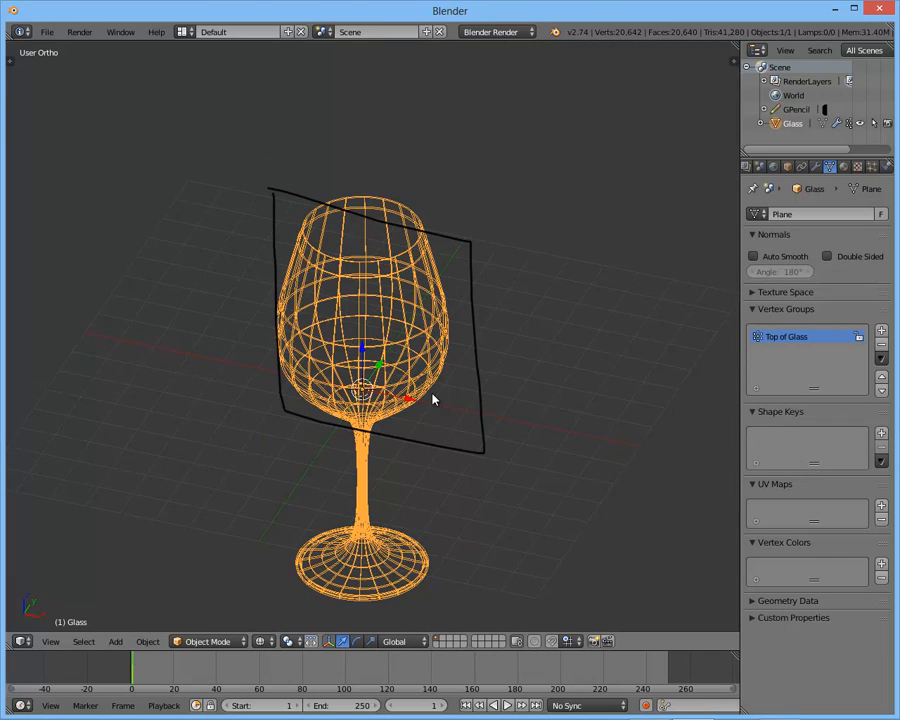
key("KP_1")
mouse_move(296, 222)
right_mouse_down()
mouse_move(283, 234)
mouse_move(297, 426)
mouse_move(513, 417)
mouse_move(488, 263)
mouse_move(508, 405)
right_mouse_up()
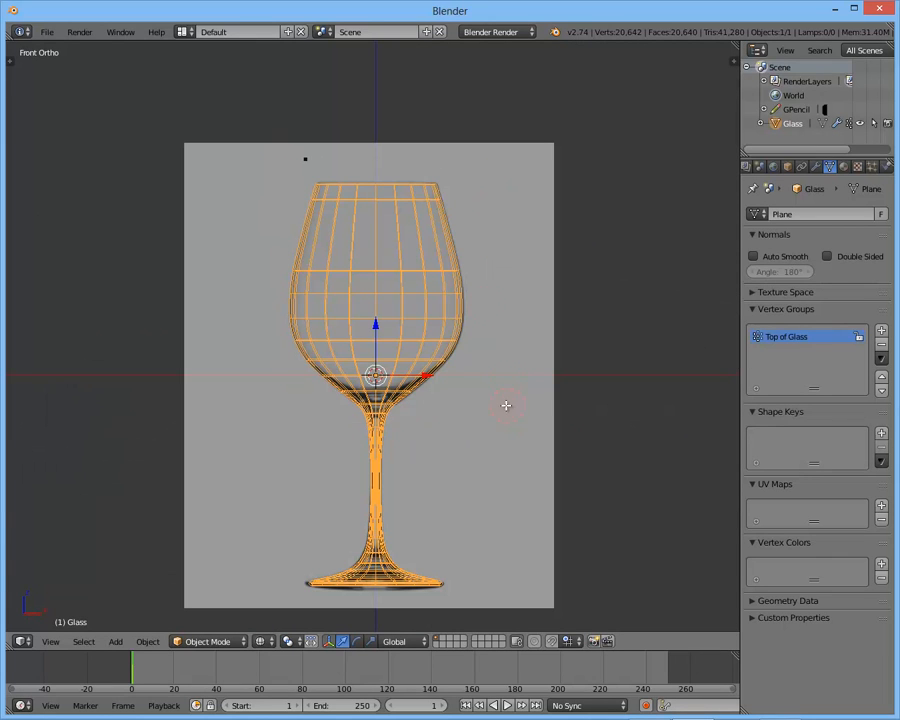
scroll(374, 430, "up", 3)
scroll(448, 321, "down", 3)
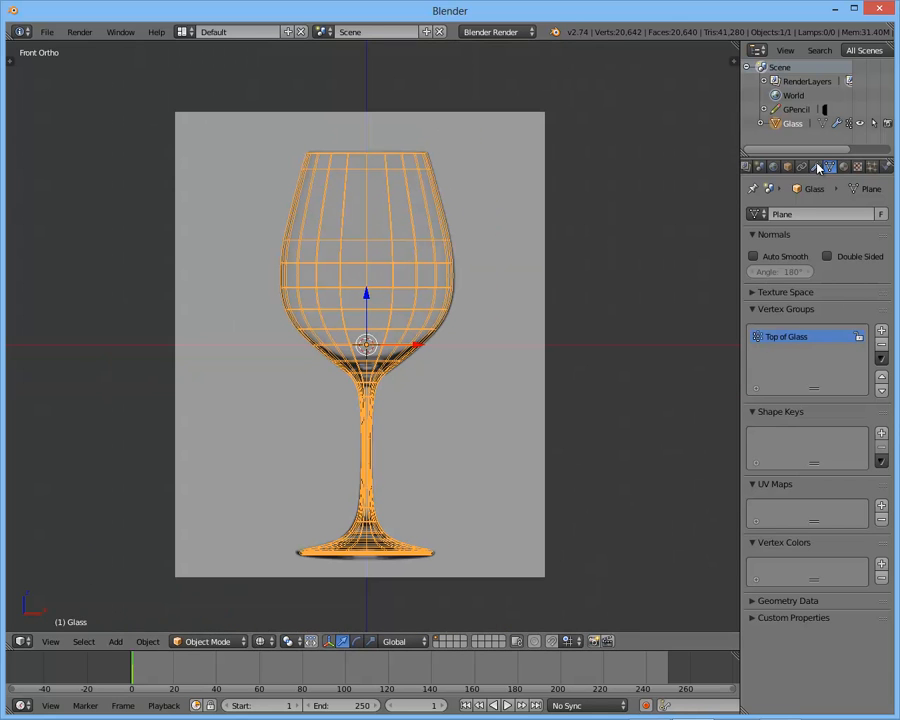
- Widen the modifier settings, collapse the Subsurf modifier and limit Solidify to the Top of Glass vertex group
left_click(816, 167)
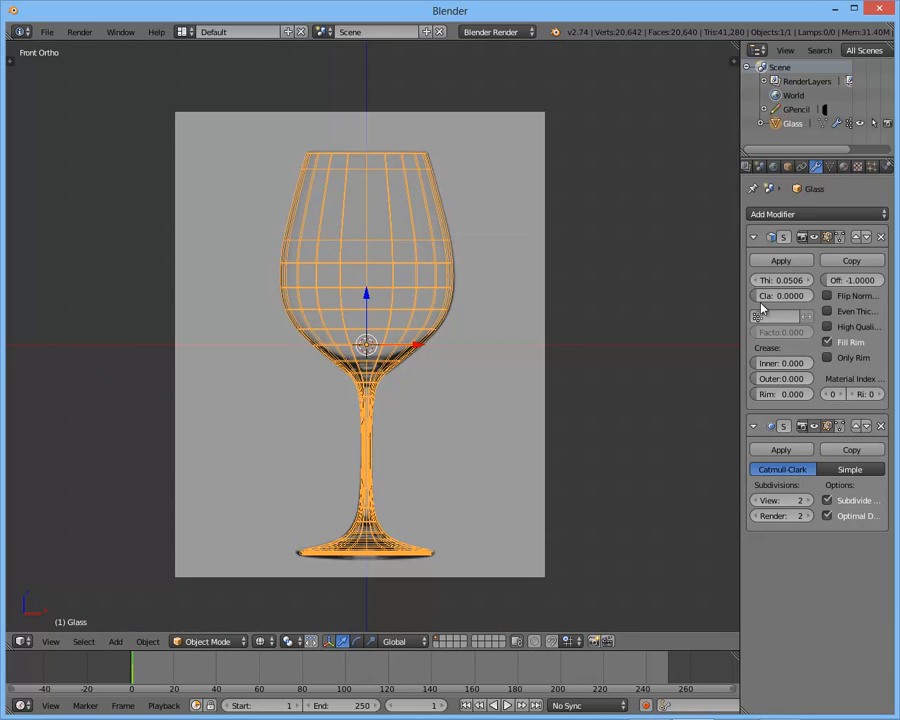
left_click_drag(738, 307, 658, 310)
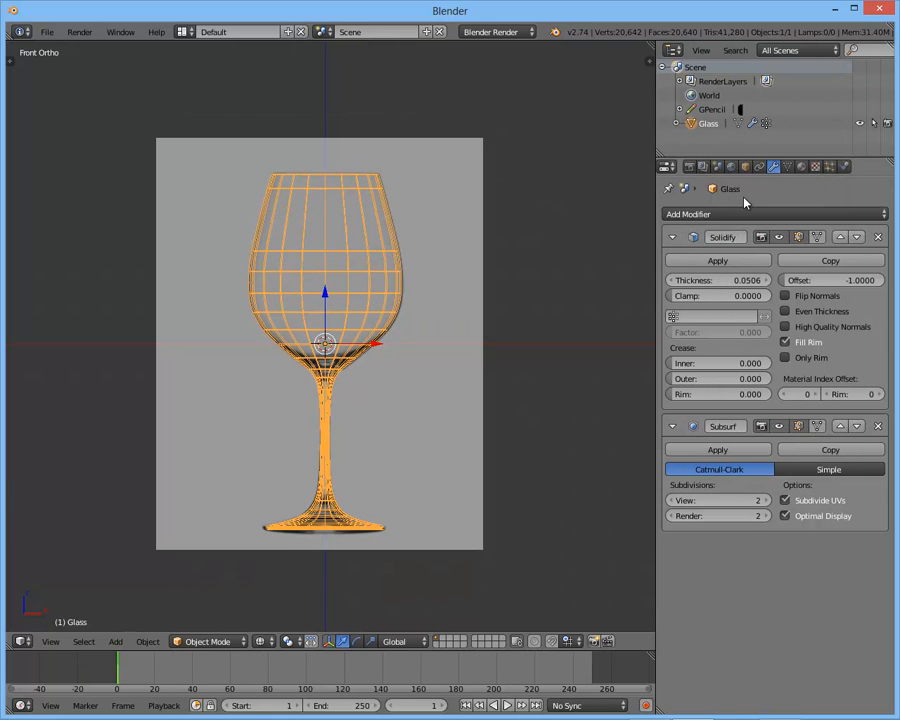
left_click(672, 426)
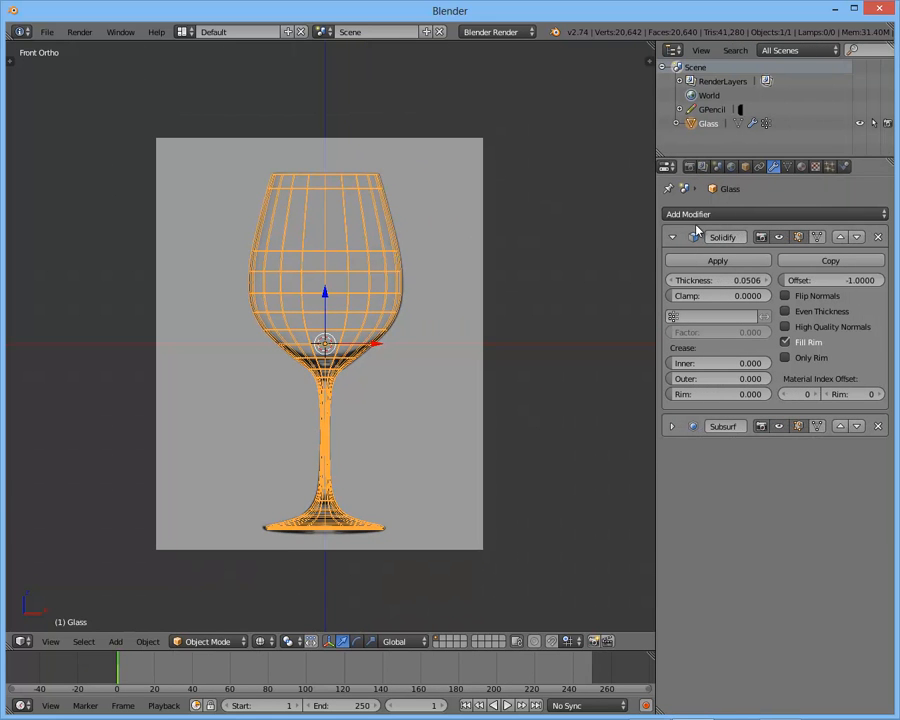
left_click(712, 317)
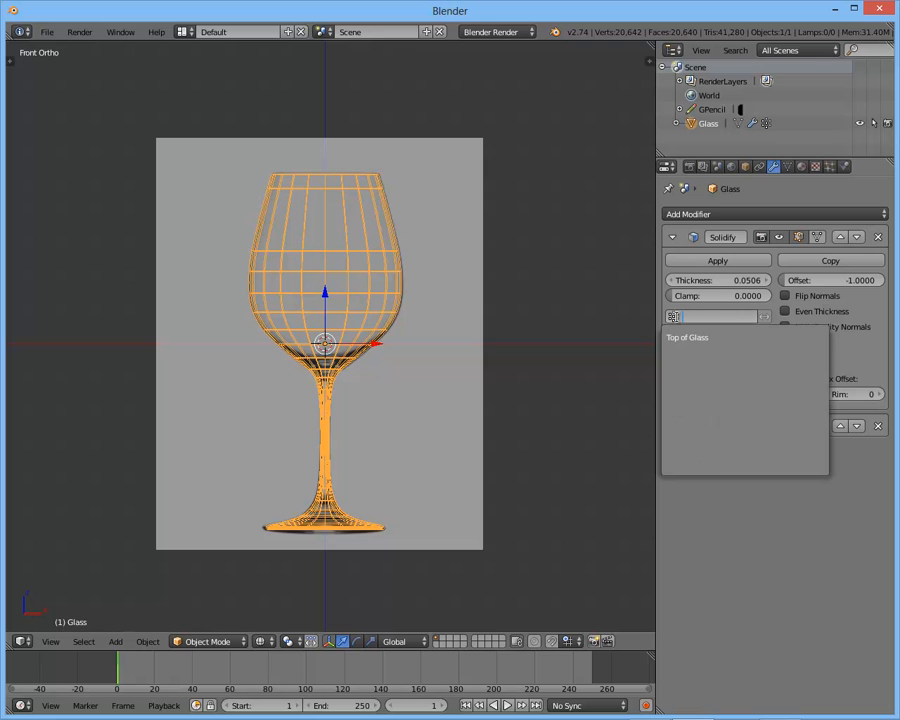
left_click(683, 338)
- Examine the wall thickness in wireframe where the bowl meets the stem against the reference image
scroll(373, 408, "up", 8)
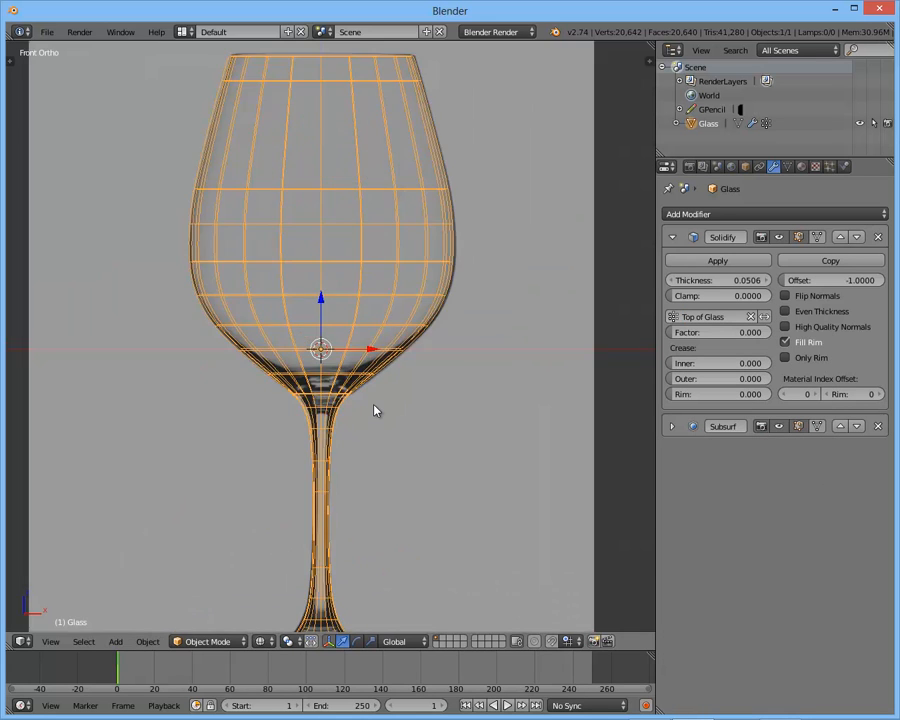
middle_click_drag(389, 443, 406, 366, "shift")
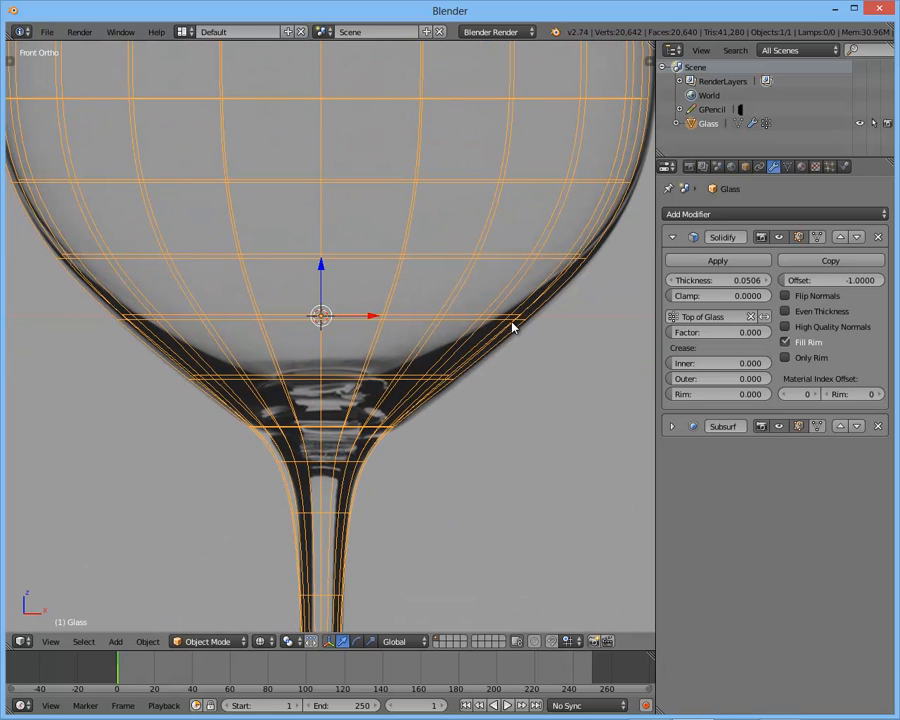
scroll(136, 317, "down", 3)
middle_click_drag(186, 319, 291, 358, "shift")
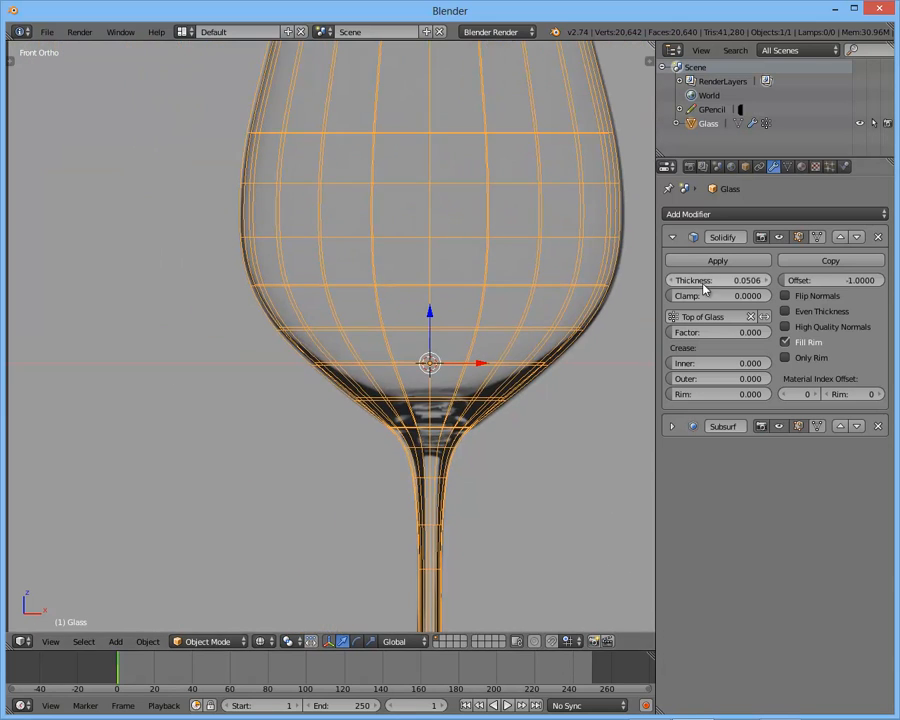
middle_click_drag(603, 298, 577, 276, "shift")
mouse_move(705, 280)
left_mouse_down()
mouse_move(833, 284)
mouse_move(765, 292)
mouse_move(706, 285)
left_mouse_up()
middle_click_drag(467, 378, 398, 422, "shift")
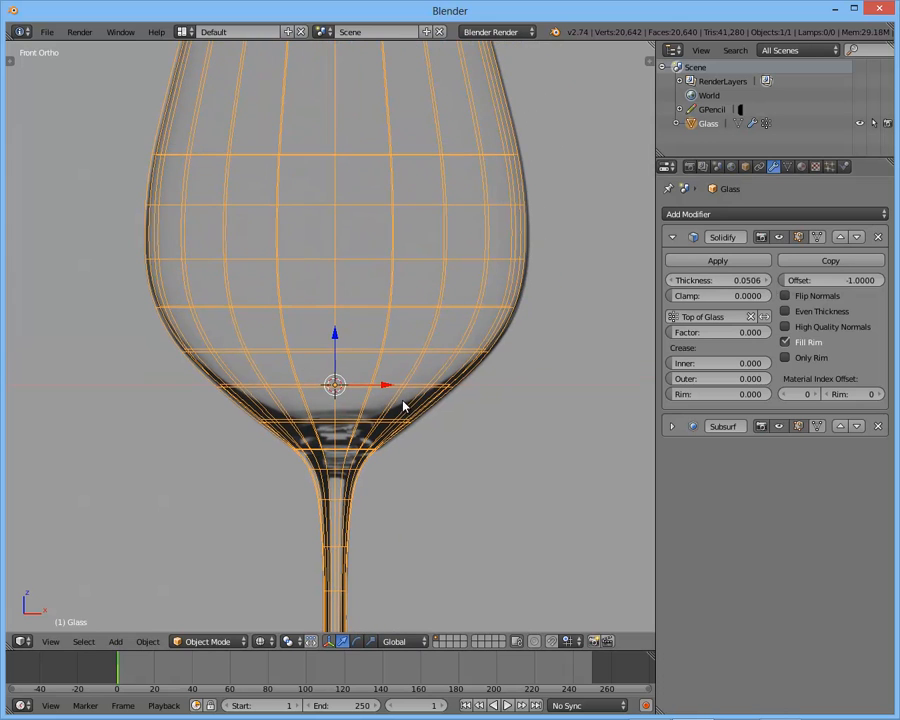
scroll(385, 446, "up", 3)
middle_click_drag(318, 500, 316, 364, "shift")
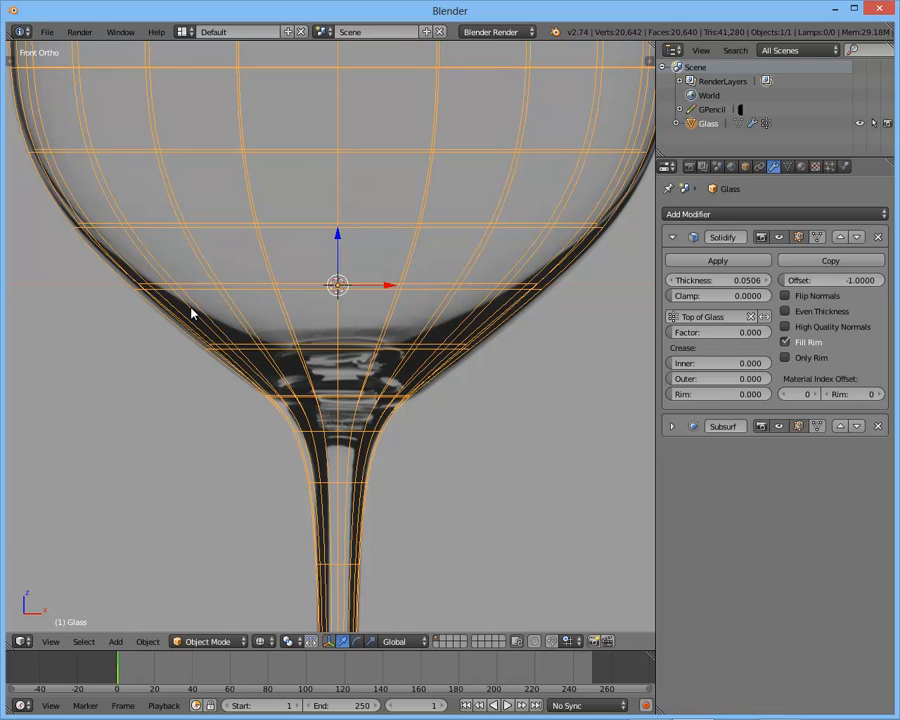
- Apply the Solidify modifier to the Glass object
mouse_move(120, 257)
left_mouse_down()
mouse_move(340, 345)
mouse_move(520, 253)
left_mouse_up()
mouse_move(528, 244)
right_mouse_down()
mouse_move(460, 285)
mouse_move(223, 317)
mouse_move(315, 335)
mouse_move(120, 240)
right_mouse_up()
scroll(536, 354, "down", 2)
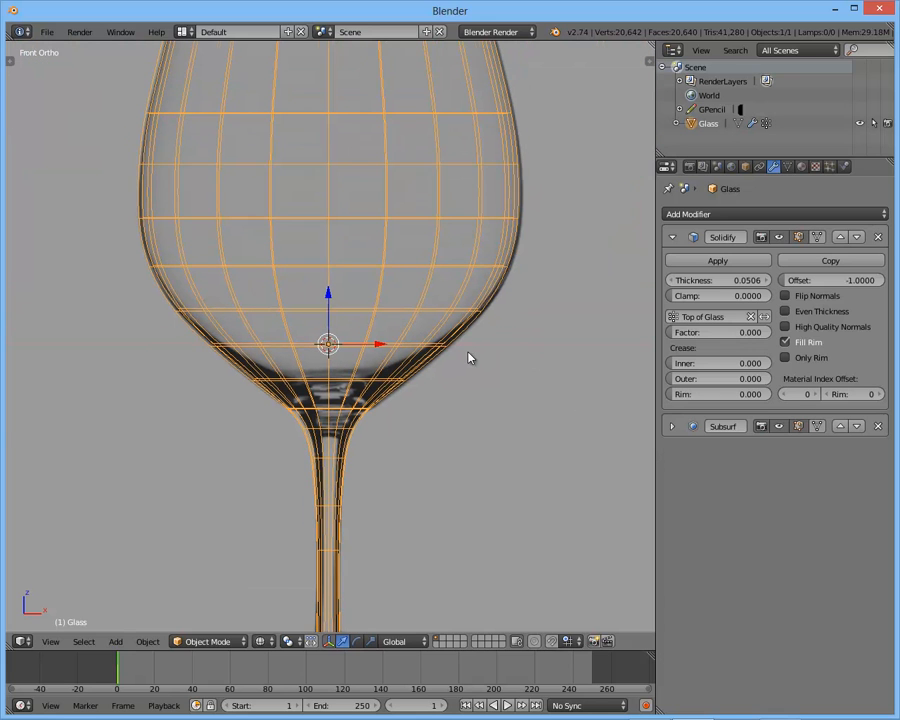
middle_click_drag(470, 357, 446, 324, "shift")
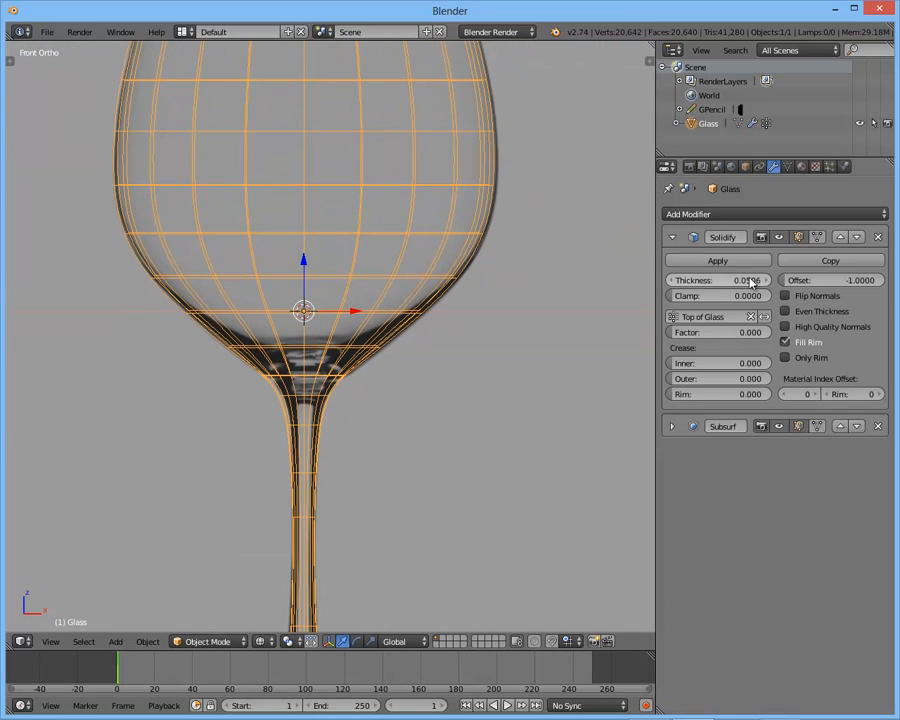
left_click(697, 263)
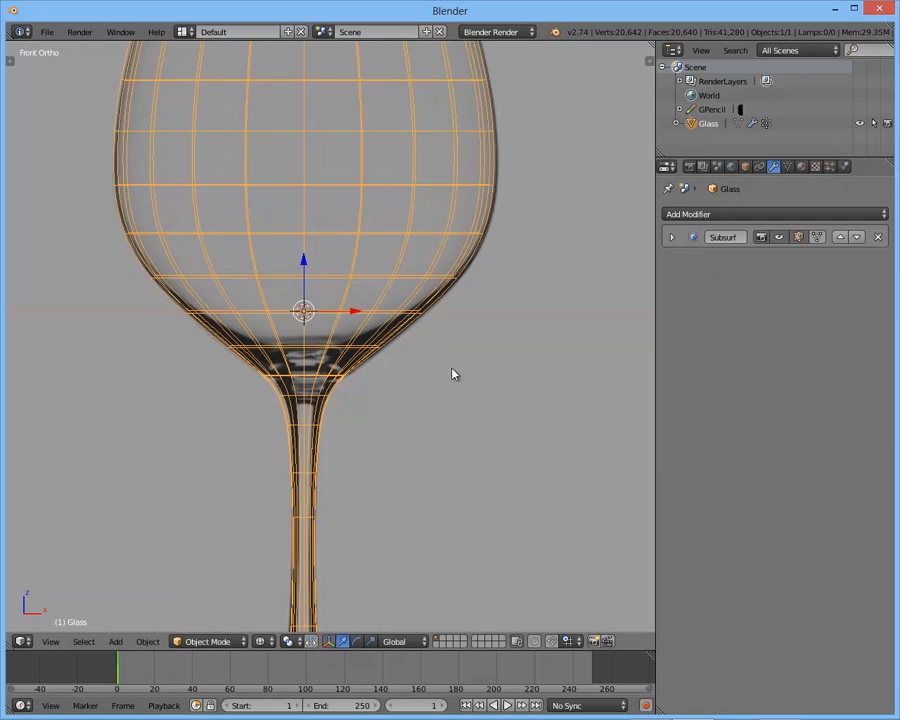
- Examine the glass in solid shading, mainly the shading where the bowl meets the stem
key("z")
middle_click_drag(412, 380, 409, 341, "shift")
scroll(409, 336, "down", 2)
middle_click_drag(396, 402, 372, 322, "shift")
scroll(390, 330, "up", 3)
key("KP_1")
scroll(392, 426, "up", 2)
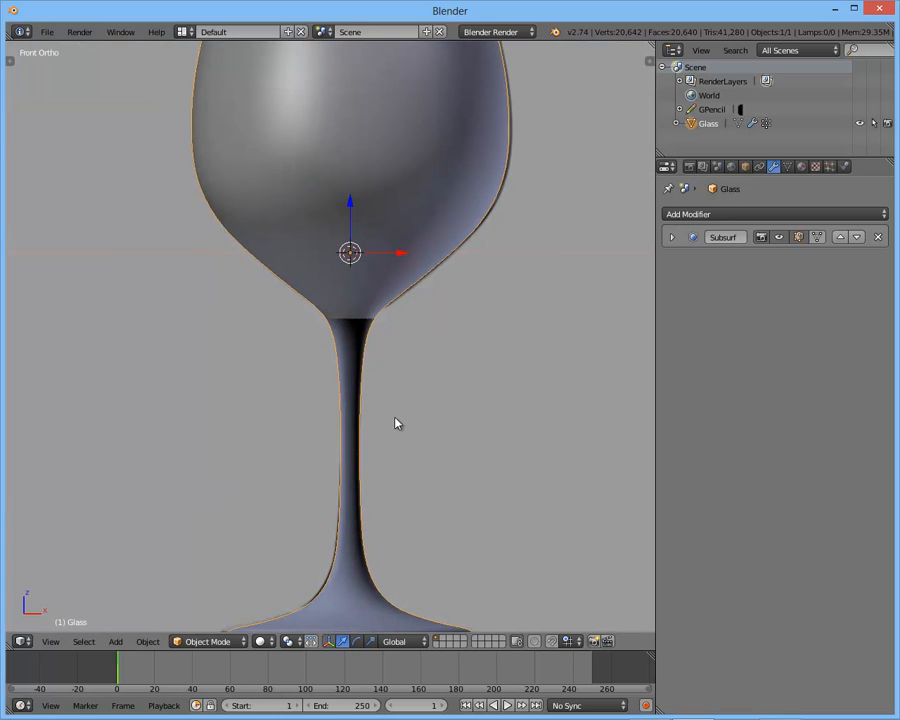
scroll(402, 442, "down", 3)
scroll(400, 443, "up", 4)
middle_click_drag(400, 443, 367, 410, "shift")
scroll(410, 418, "up", 4)
scroll(369, 410, "down", 4)
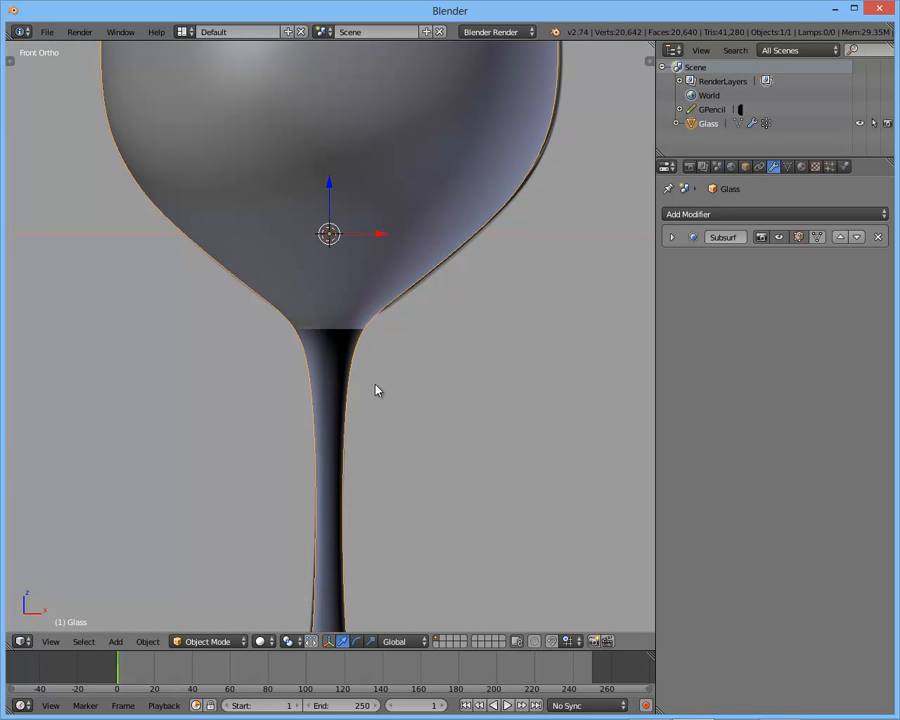
scroll(372, 315, "down", 3)
- Enter Edit Mode on the glass, switch to wireframe and clear the vertex selection
key("Tab")
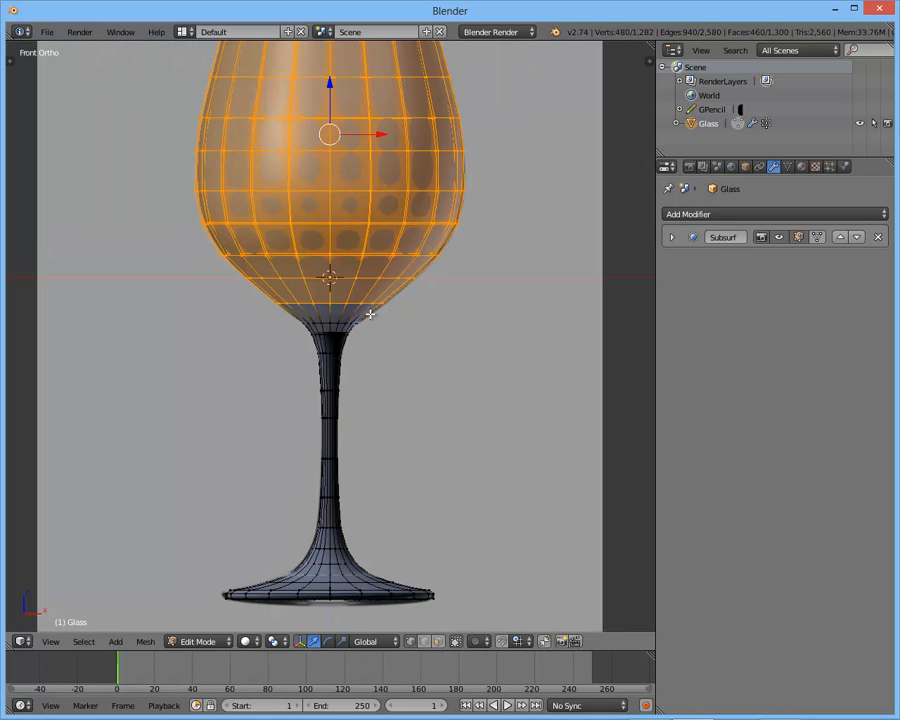
scroll(370, 314, "up", 2)
scroll(370, 314, "down", 1)
middle_click_drag(370, 317, 372, 350, "shift")
mouse_move(374, 236)
middle_mouse_down("shift")
mouse_move(373, 338)
mouse_move(368, 304)
middle_mouse_up("shift")
key("z")
key("a")
middle_click_drag(456, 410, 464, 224, "shift")
scroll(424, 299, "up", 6)
middle_click_drag(419, 299, 404, 324, "shift")
scroll(404, 324, "up", 5)
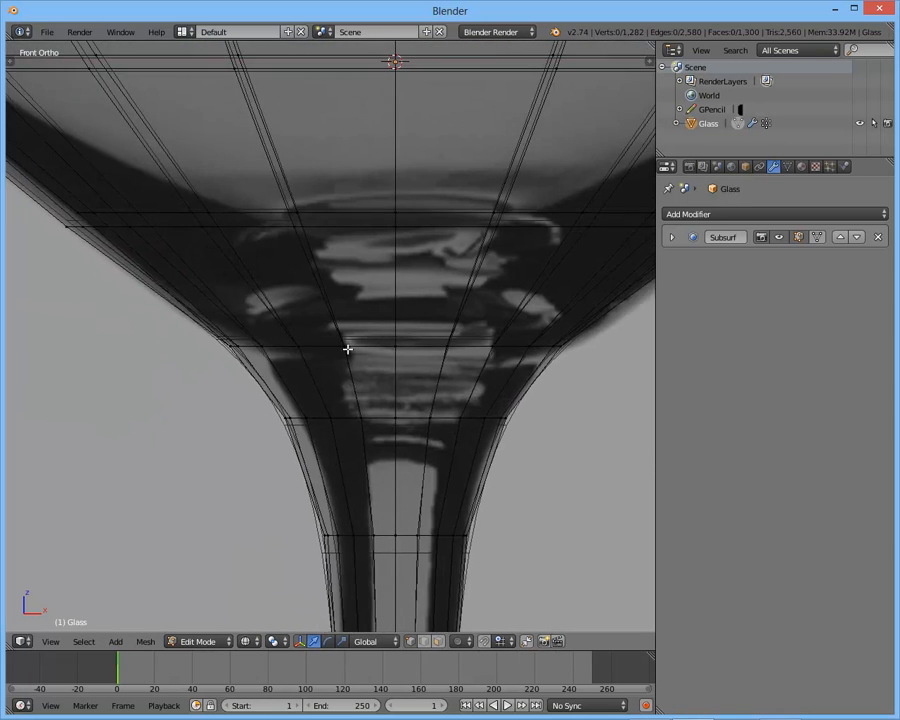
middle_click_drag(315, 356, 339, 366, "shift")
- Select edge loops around the bowl and stem junction and test-scale one to tell inner from outer wall
right_click(265, 369, "alt")
key("z")
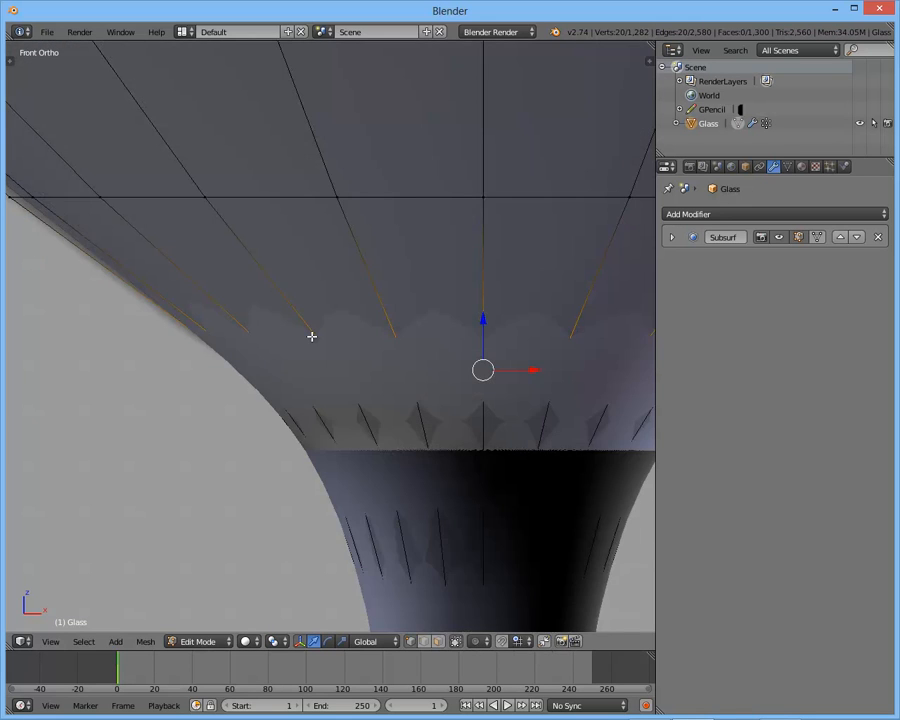
key("z")
right_click(358, 426, "alt")
key("z")
key("s")
left_click(485, 314)
key("z")
right_click(396, 241, "alt")
right_click(387, 224, "alt")
scroll(387, 224, "down", 2)
middle_click_drag(470, 262, 424, 314, "shift")
- Test-scale the edge loop where the bowl meets the stem in solid and wireframe shading, cancelling each time
right_click(372, 386, "alt")
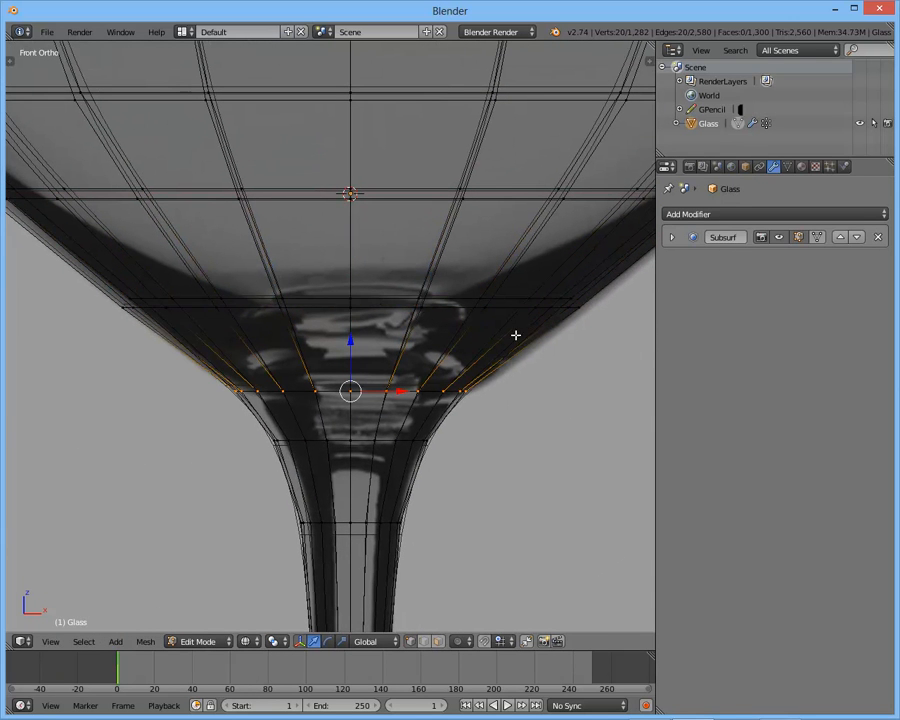
middle_click_drag(456, 320, 436, 298, "shift")
key("z")
key("s")
right_click(446, 321)
key("z")
key("s")
right_click(596, 297)
- Merge the inner edge loop at the bowl and stem junction at its center and raise the merged vertex along Z
right_click(312, 363, "alt")
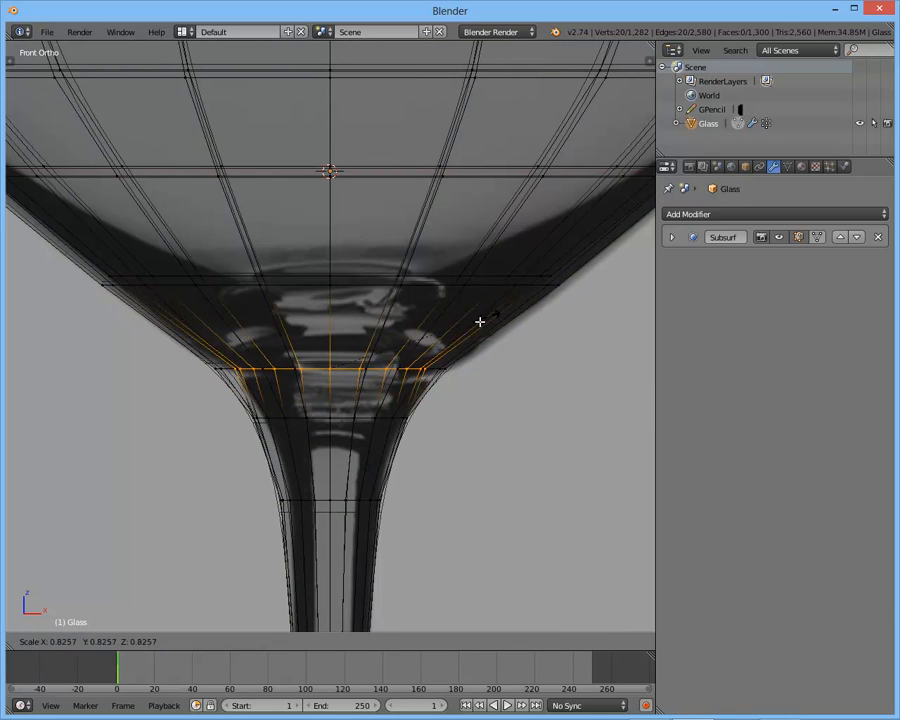
key("z")
key("s")
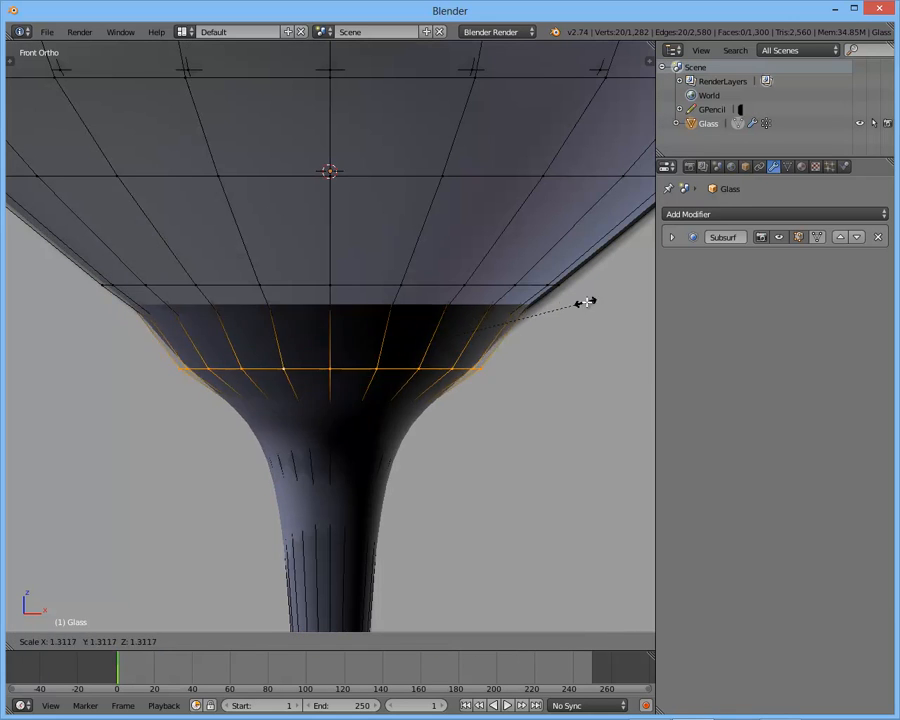
left_click(480, 315)
key("z")
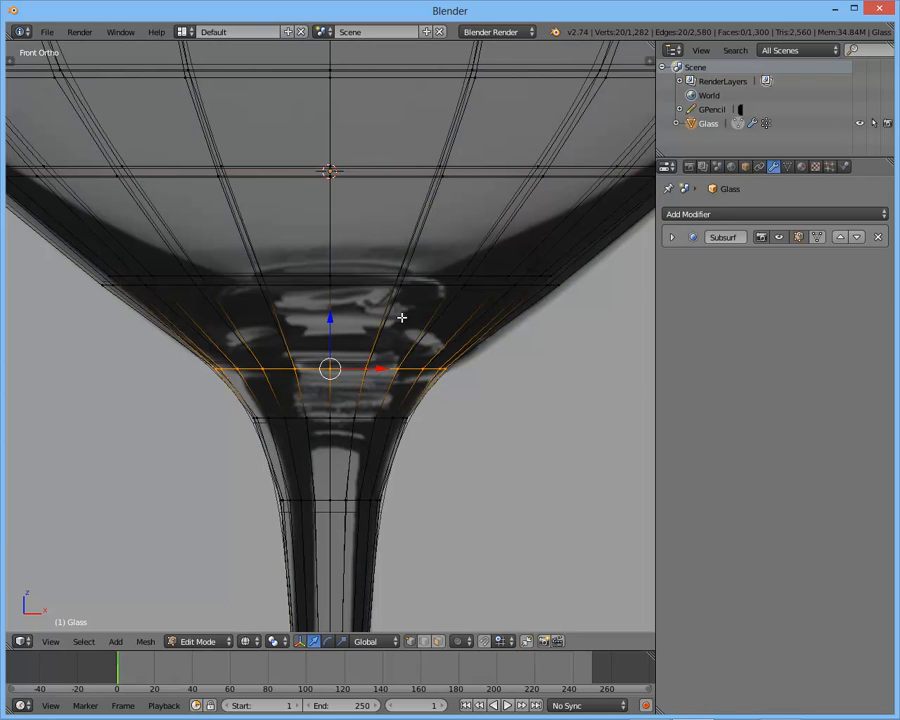
key("alt+m")
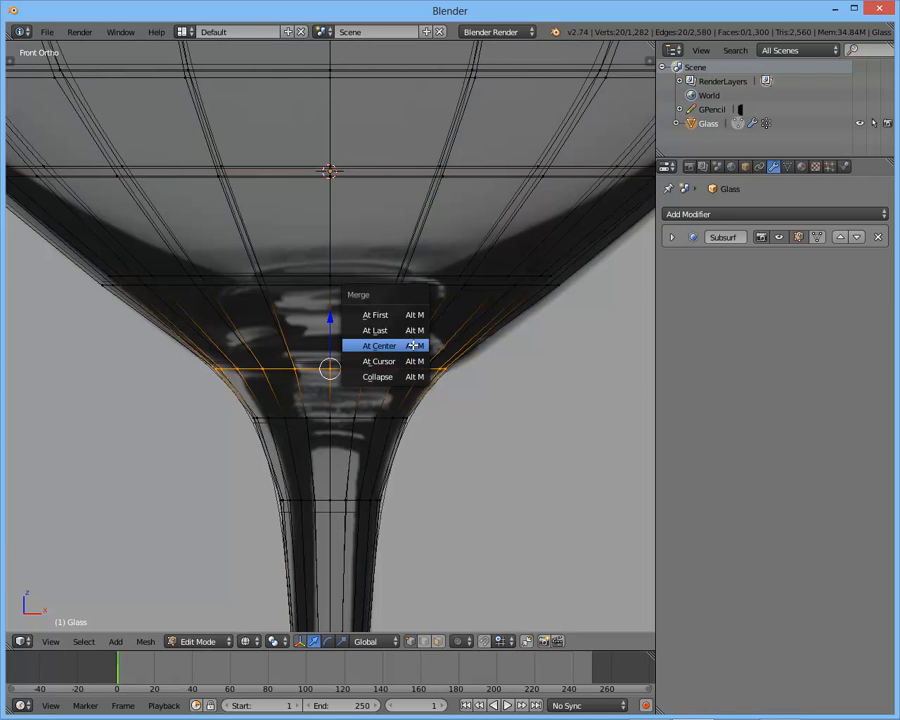
left_click(413, 345)
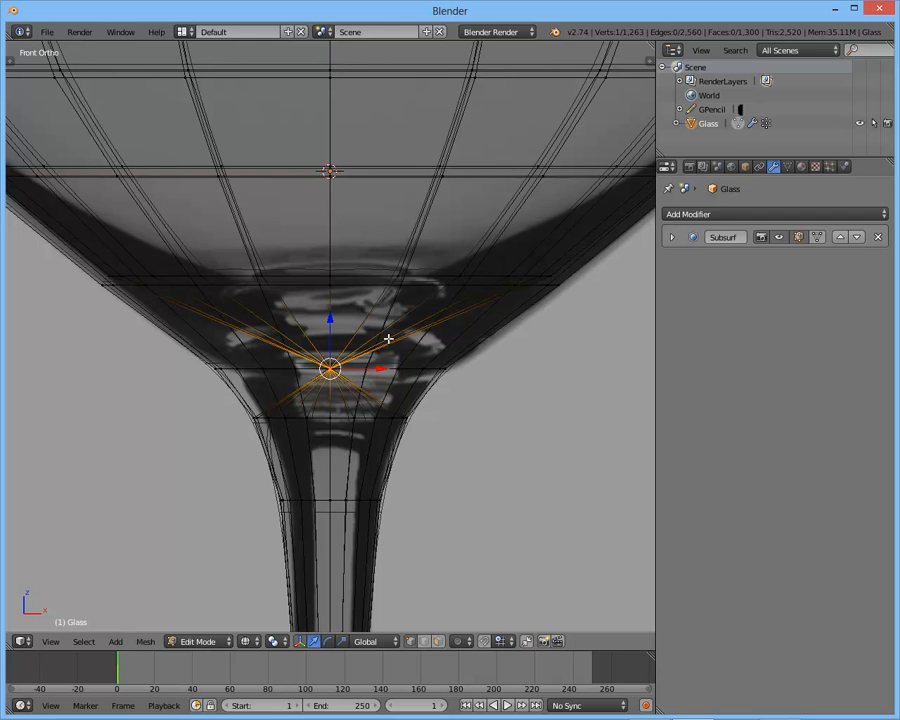
key("g")
key("z")
left_click(392, 296)
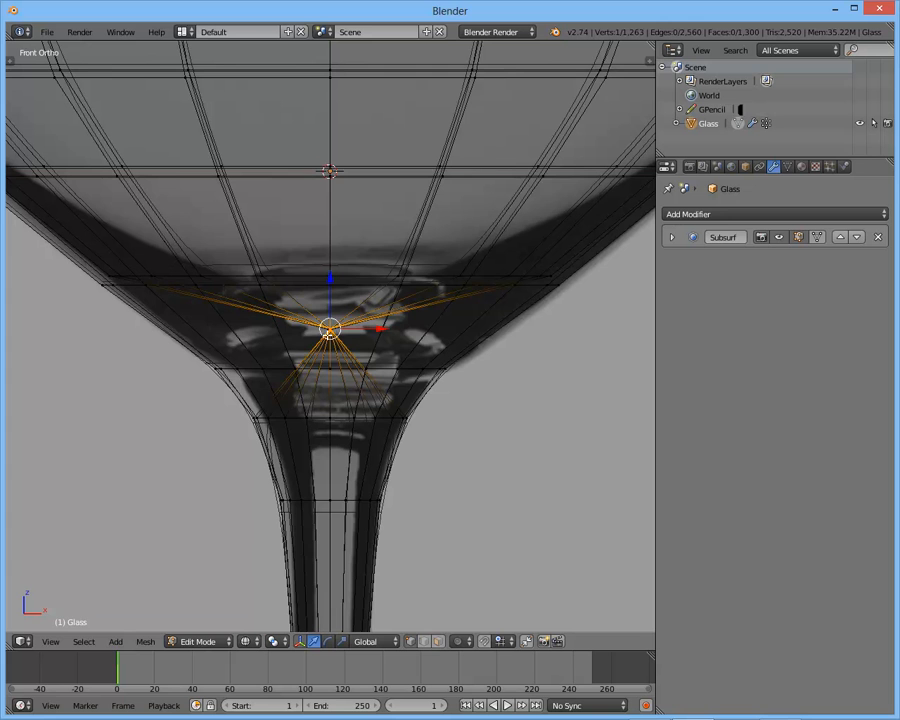
- Try scaling the edge loop just below the junction to check which wall it belongs to
left_click(337, 419, "alt")
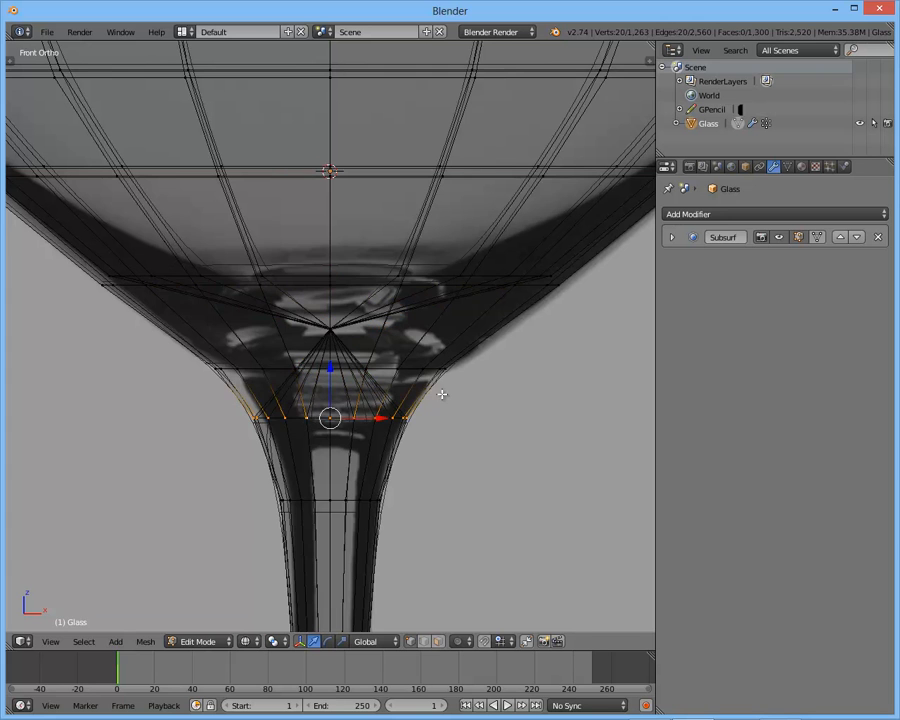
key("z")
key("s")
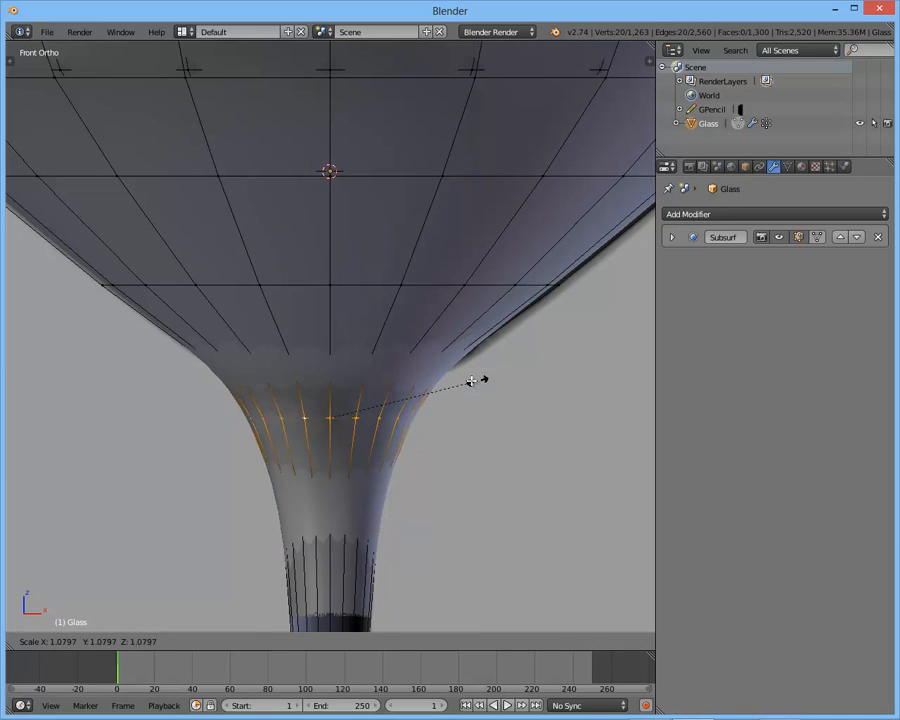
left_click(470, 378)
key("z")
key("s")
left_click(426, 385)
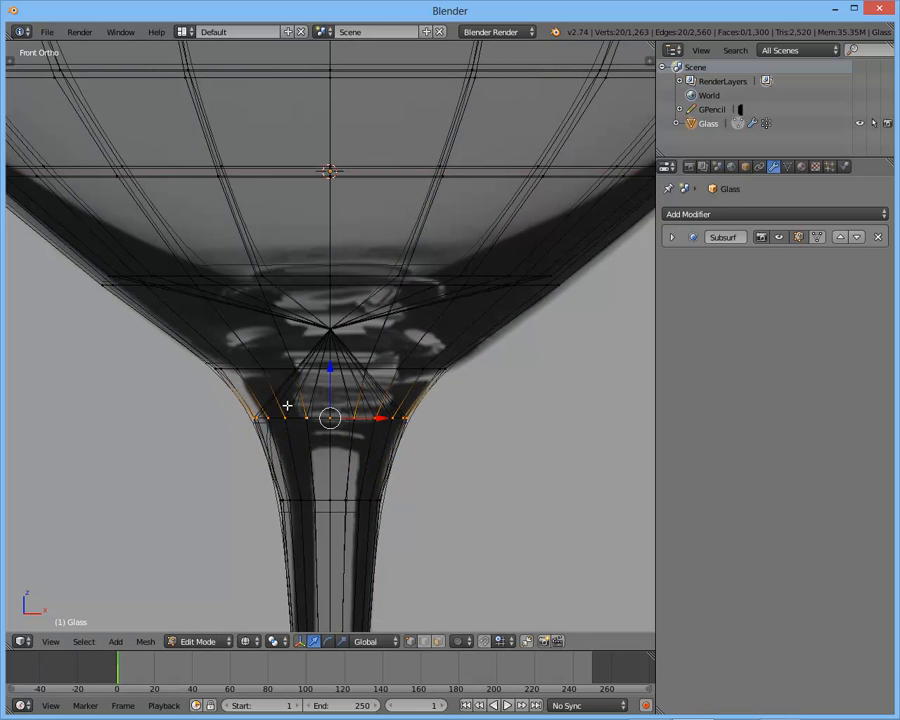
- Select the whole glass mesh and remove its doubled vertices
scroll(325, 408, "down", 3)
scroll(325, 408, "up", 3)
middle_click_drag(325, 408, 324, 364, "shift")
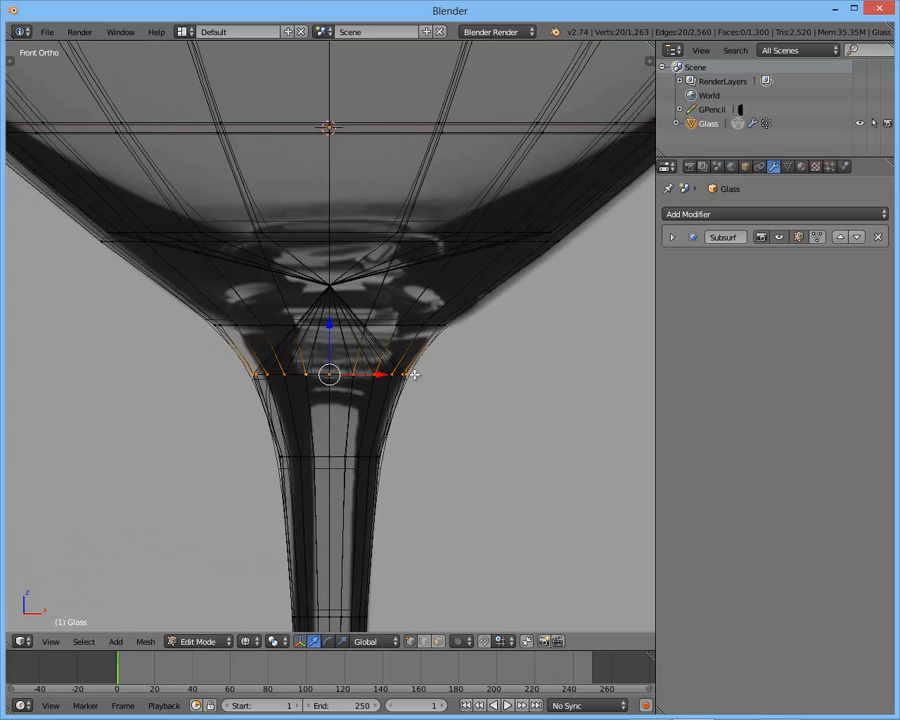
scroll(414, 374, "down", 5)
key("z")
scroll(357, 318, "down", 3)
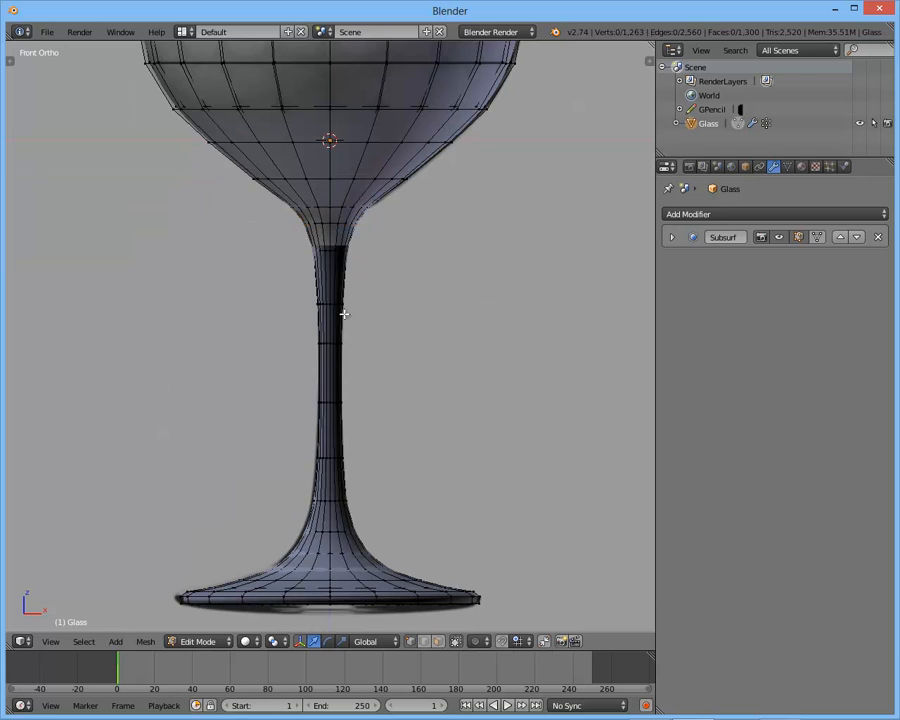
key("a")
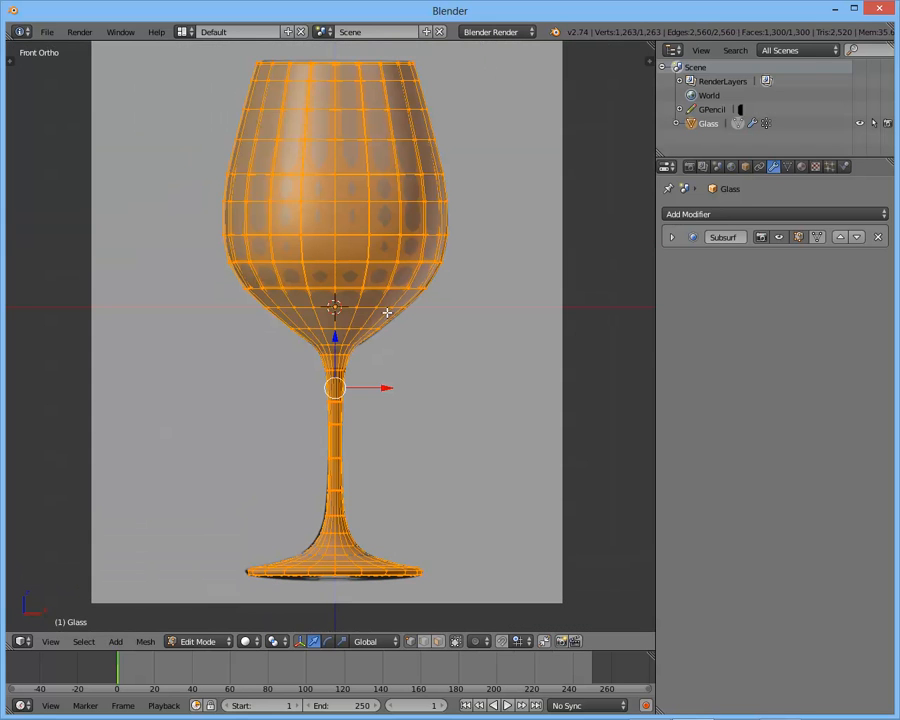
key("t")
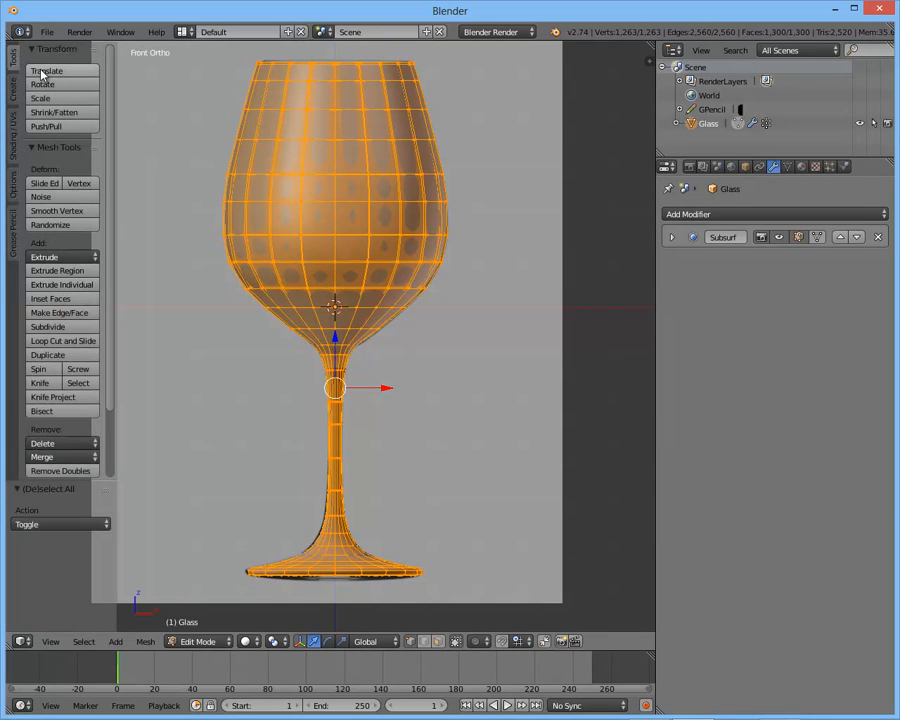
scroll(74, 423, "down", 3)
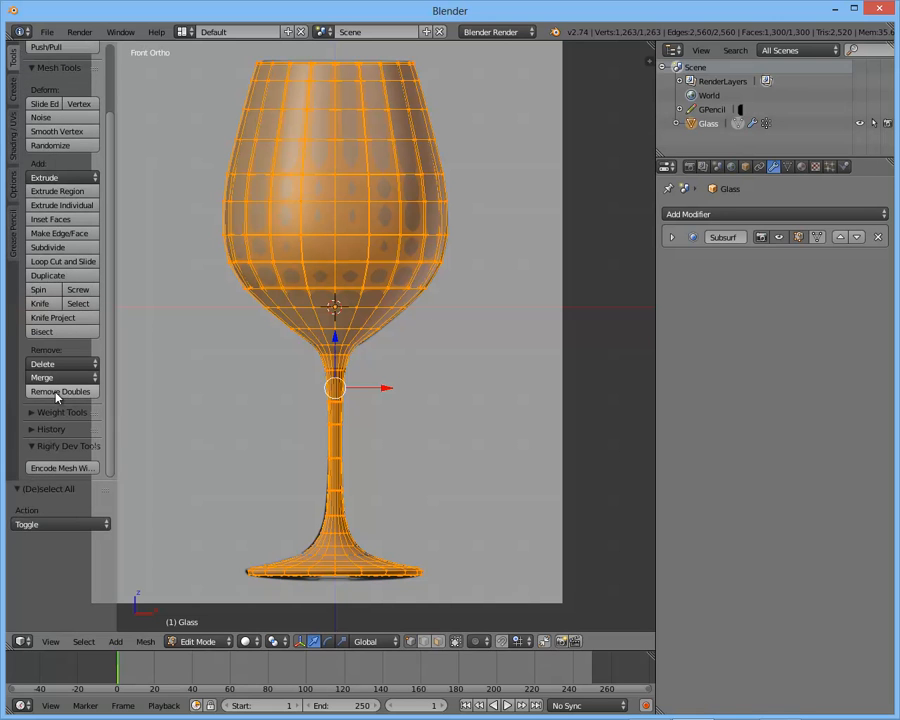
left_click(60, 392)
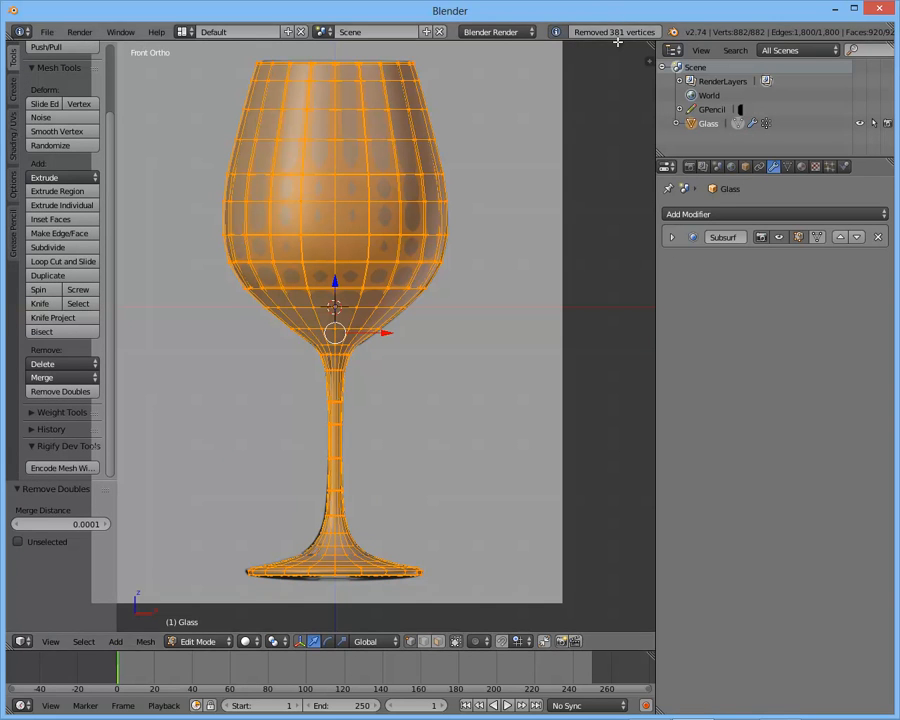
- Try to isolate the inner cone below the merged vertex by selecting the loop at its base in vertex mode
scroll(532, 432, "up", 8)
key("a")
scroll(391, 349, "up", 4)
middle_click_drag(308, 428, 352, 392, "shift")
right_click(338, 425, "alt")
key("a")
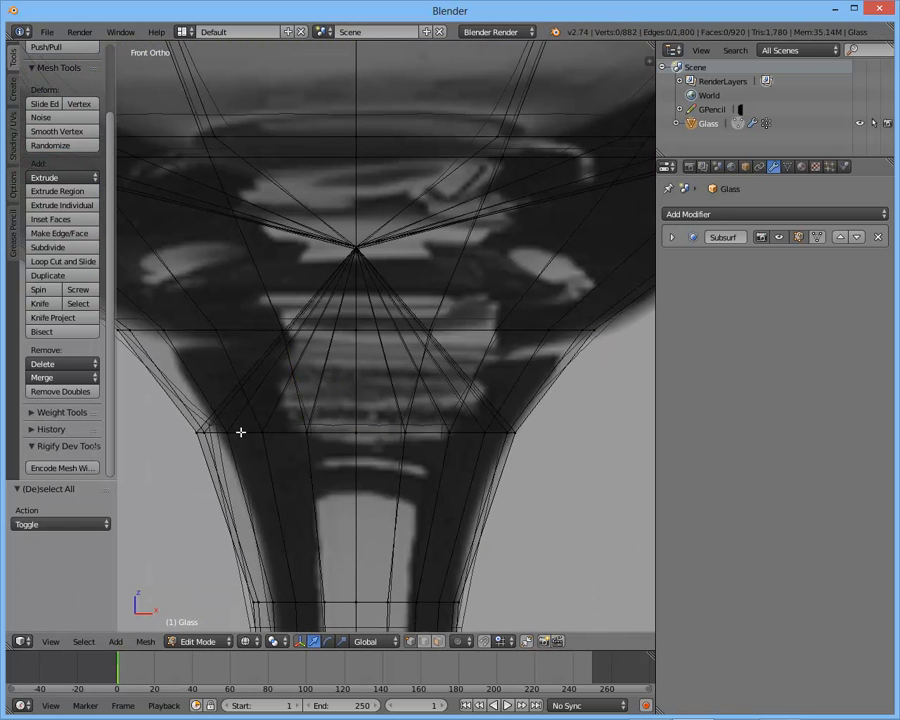
scroll(283, 432, "down", 1)
right_click(510, 447, "alt")
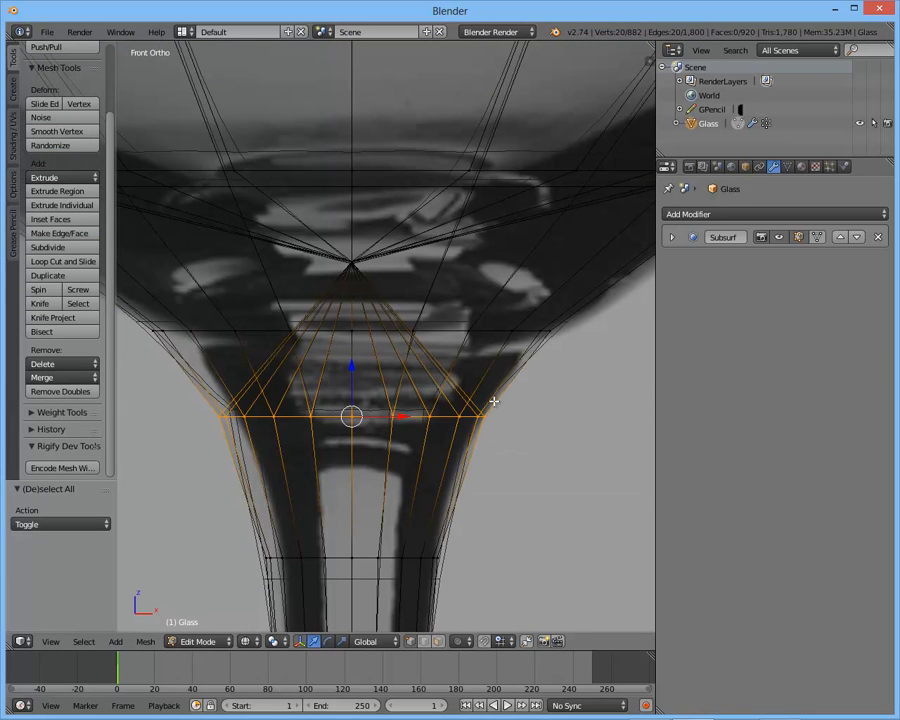
right_click(493, 414)
key("a")
key("b")
left_click_drag(534, 392, 210, 445)
key("a")
- Switch to face selection, select the inner cone faces below the merged vertex and delete those faces
left_click(441, 642)
key("b")
left_click_drag(257, 358, 440, 368)
key("z")
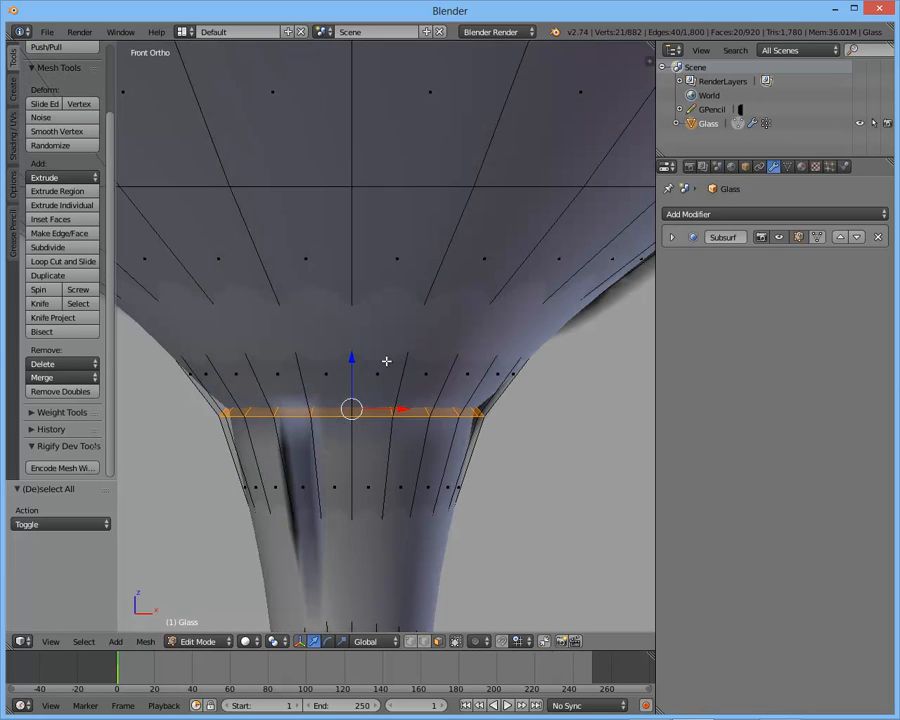
scroll(400, 370, "down", 3)
scroll(352, 343, "up", 3)
key("z")
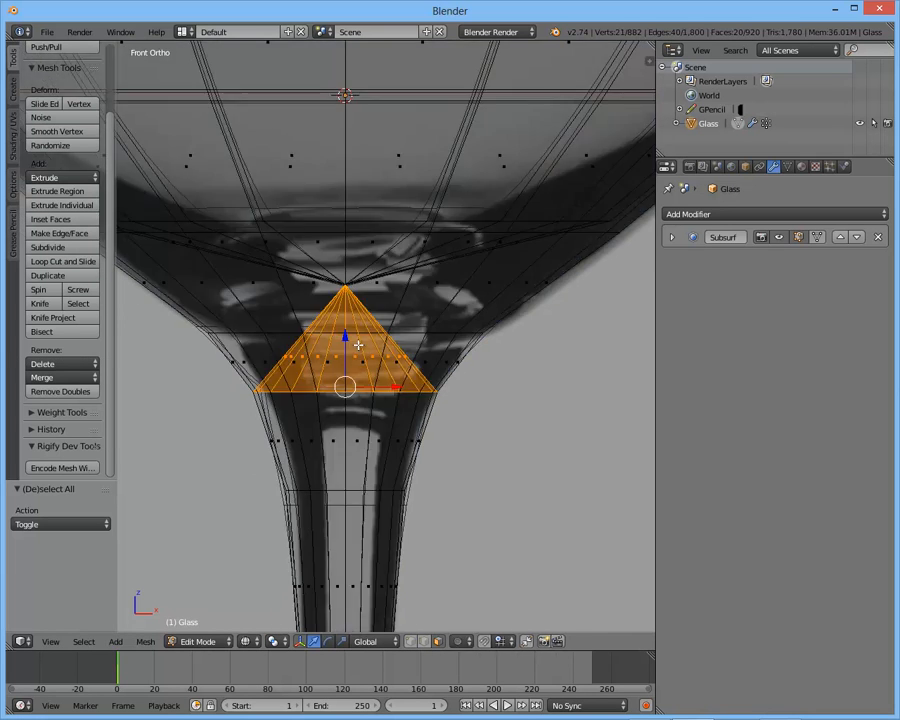
key("x")
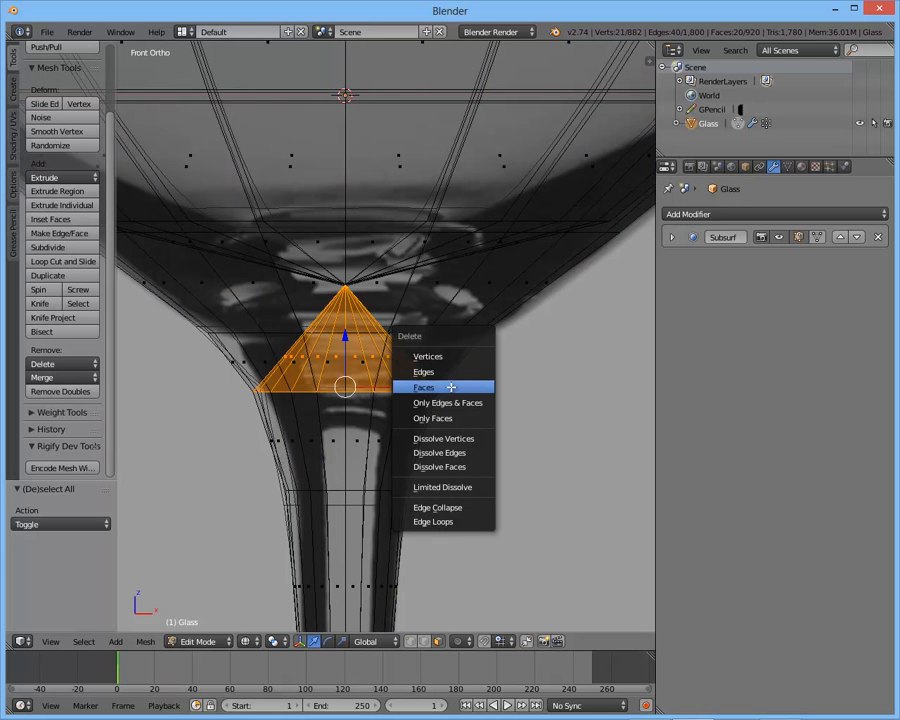
left_click(451, 385)
key("z")
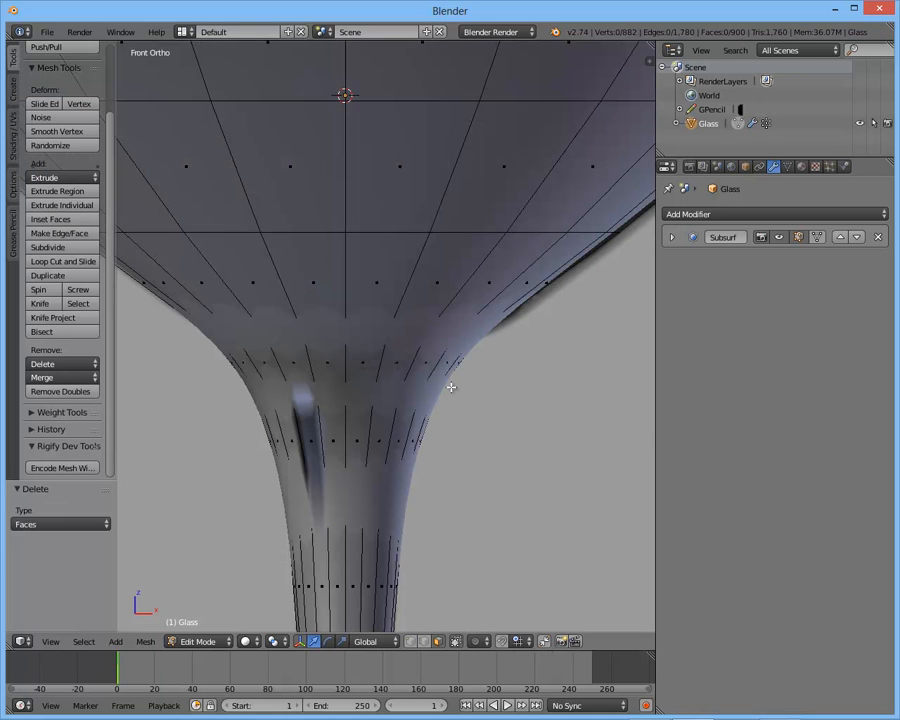
- Select the whole glass mesh and recalculate its normals
key("a")
scroll(430, 384, "down", 5)
middle_click_drag(394, 375, 470, 320)
scroll(320, 345, "up", 3)
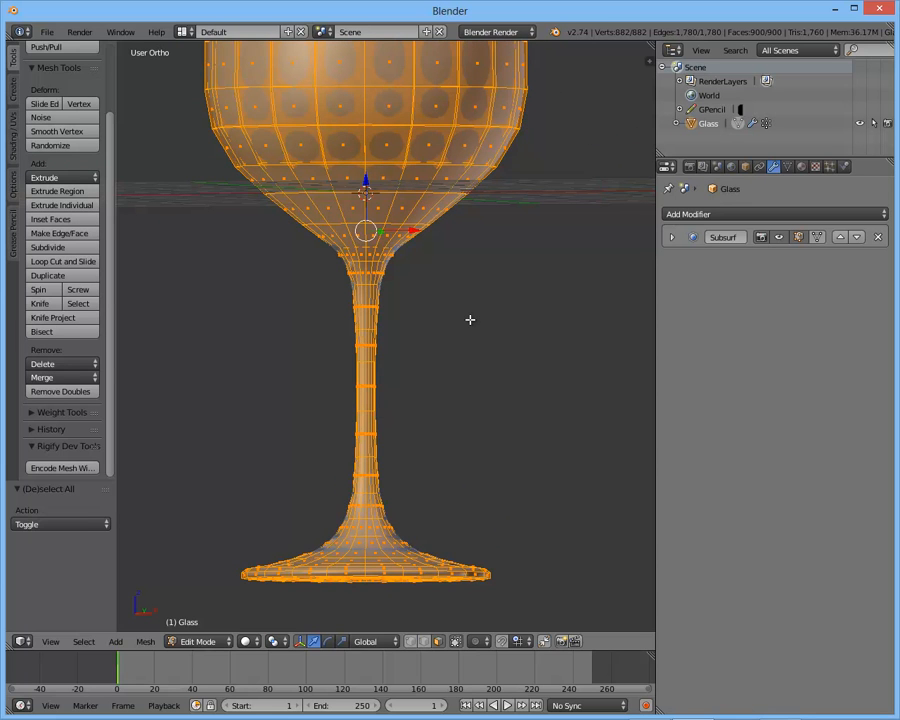
key("ctrl+n")
- Leave Edit Mode and examine the glass in front-view wireframe against the reference image
key("Tab")
scroll(472, 325, "down", 3)
middle_click_drag(484, 215, 480, 348, "shift")
key("z")
mouse_move(480, 348)
middle_mouse_down()
mouse_move(451, 365)
mouse_move(412, 356)
mouse_move(450, 348)
middle_mouse_up()
key("KP_1")
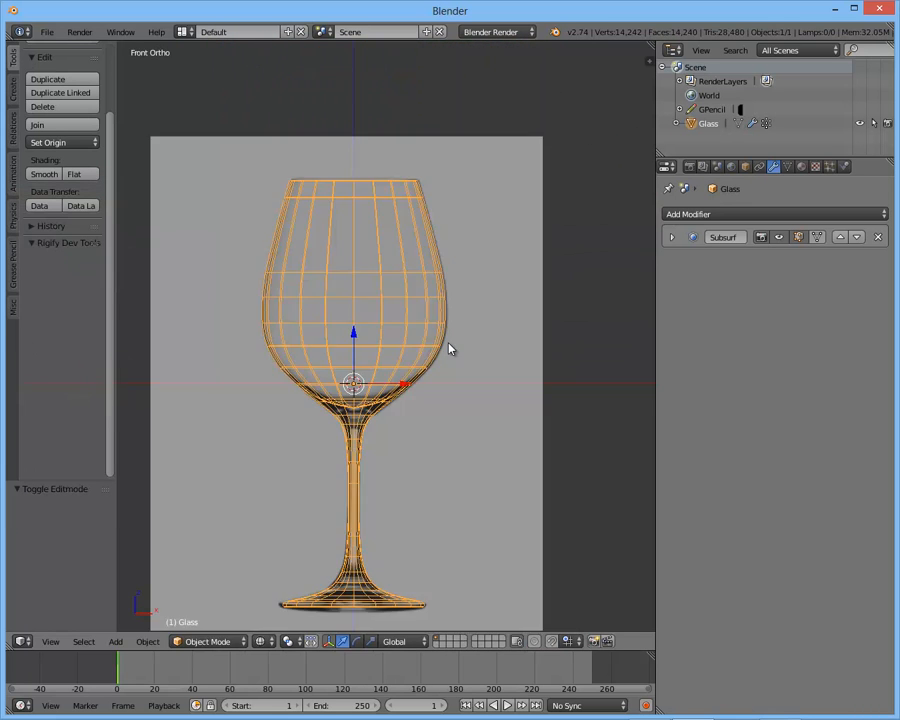
scroll(450, 348, "up", 2)
scroll(450, 349, "up", 4)
- In vertex mode, scale the inner edge loop just above the merged vertex inward to thicken the bowl's bottom
key("Tab")
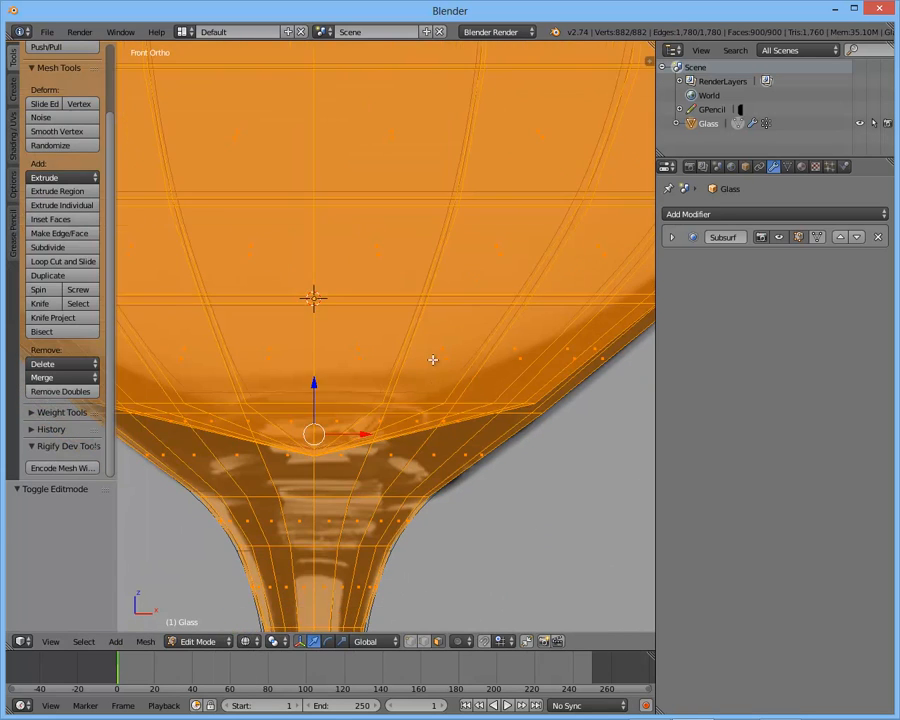
key("a")
left_click(412, 643)
right_click(483, 402, "alt")
scroll(466, 392, "down", 3)
scroll(490, 385, "up", 4)
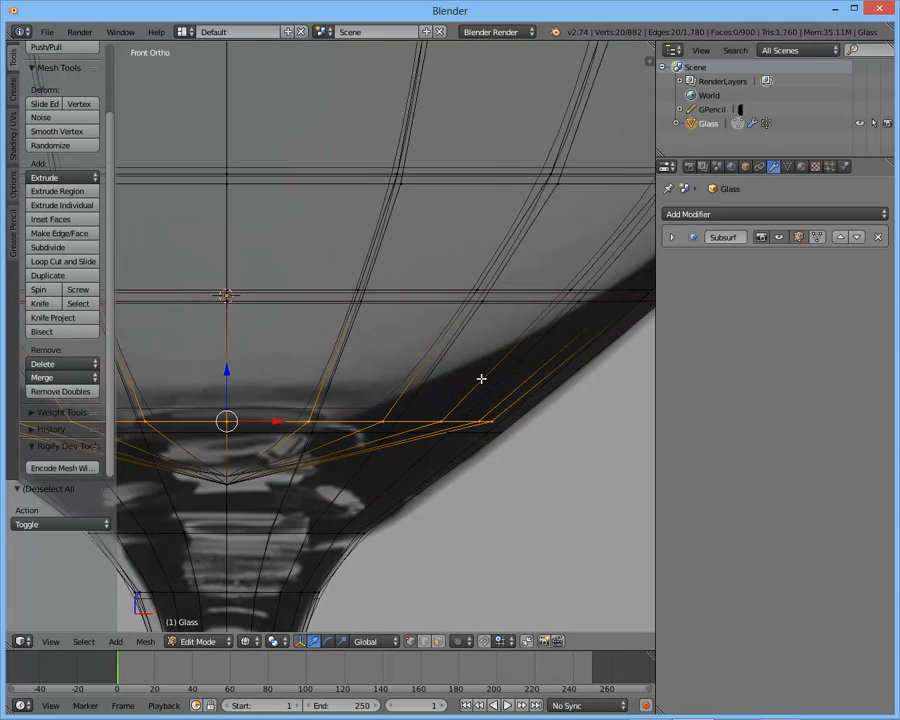
middle_click_drag(466, 379, 487, 379, "shift")
key("s")
left_click(465, 399)
- Select the next inner edge loop up the bowl and scale it to 0.974
key("a")
middle_click_drag(555, 291, 468, 310, "shift")
right_click(492, 308, "alt")
scroll(536, 316, "up", 2)
key("s")
left_click(526, 321)
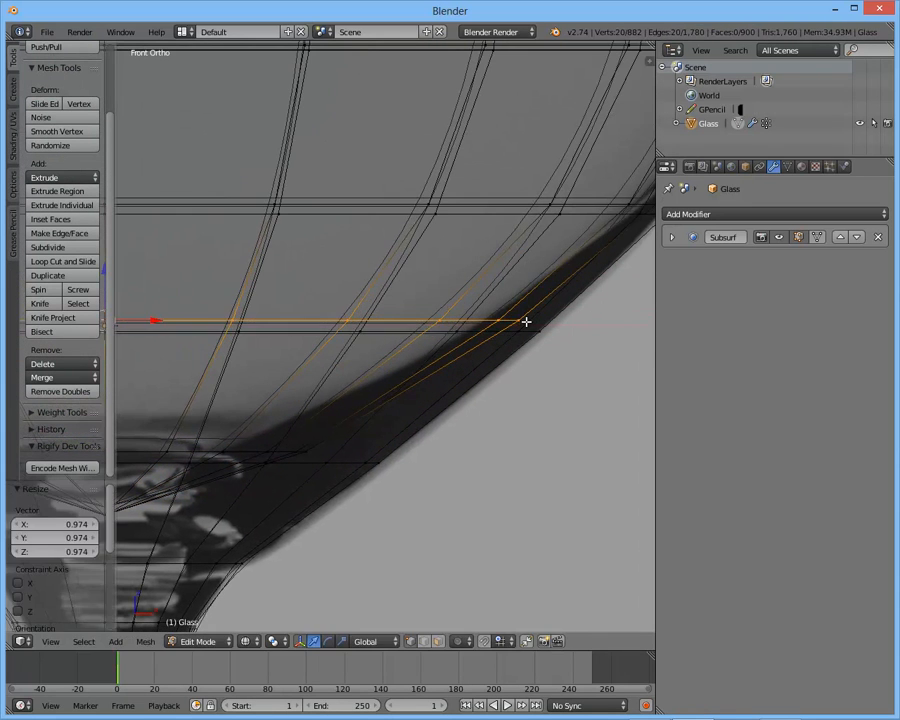
- Select the next inner edge loop up the bowl wall and scale it to 0.992
scroll(526, 321, "down", 2)
key("a")
right_click(500, 250, "alt")
key("s")
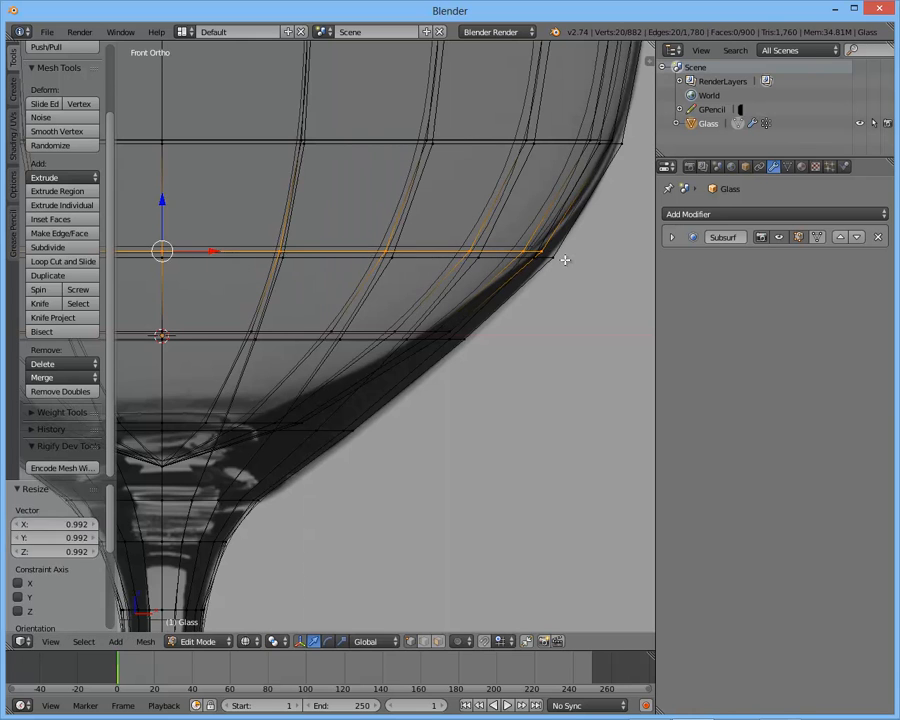
left_click(564, 260)
key("a")
- Select the merged vertex at the inner bottom of the bowl and move it along the Z axis
scroll(490, 276, "down", 3)
middle_click_drag(476, 279, 482, 293, "shift")
key("Tab")
middle_click_drag(422, 295, 448, 295, "shift")
key("Tab")
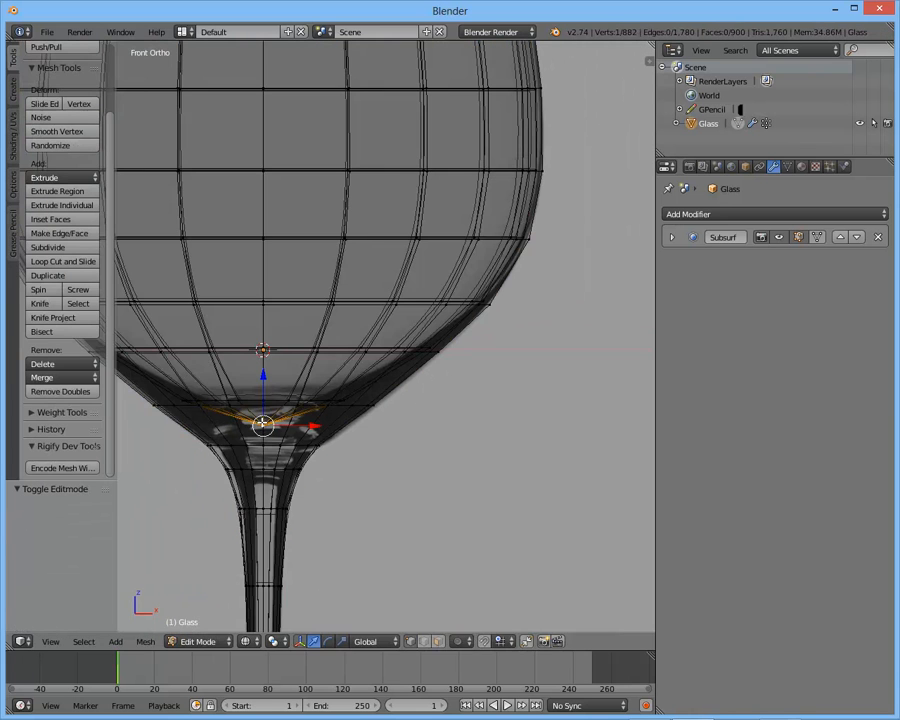
right_click(262, 422)
key("g")
key("z")
left_click(373, 379)
- Leave Edit Mode and examine the whole glass in solid shading
key("Tab")
scroll(375, 365, "down", 3)
mouse_move(322, 370)
middle_mouse_down("shift")
mouse_move(386, 356)
mouse_move(331, 410)
mouse_move(363, 453)
mouse_move(353, 456)
mouse_move(371, 295)
middle_mouse_up("shift")
scroll(378, 364, "down", 4)
key("a")
scroll(408, 350, "up", 2)
key("z")
right_click(371, 295)
- In front-view Edit Mode, select the inner edge loop of the rim and scale it to adjust the rim's thickness
key("Tab")
key("KP_1")
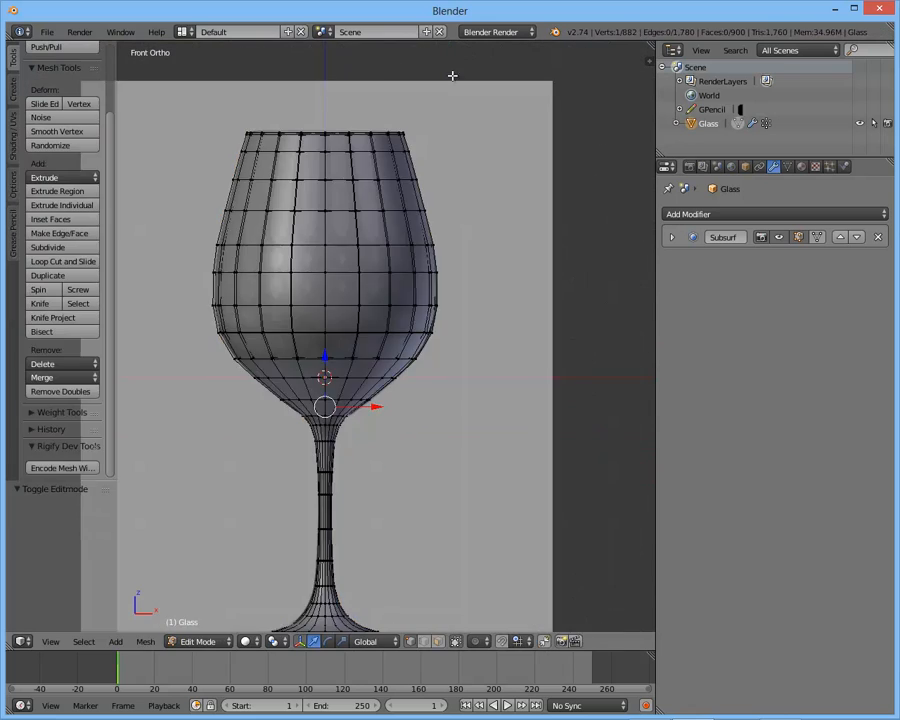
scroll(428, 279, "up", 10)
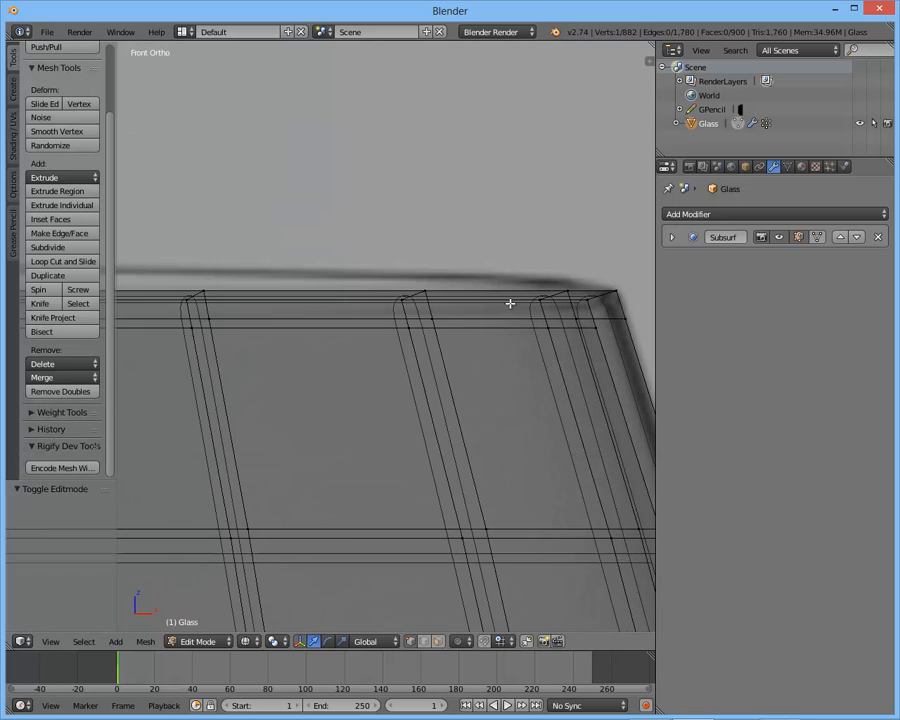
right_click(494, 300, "alt")
scroll(541, 298, "up", 3)
key("s")
left_click(478, 311)
key("s")
left_click(560, 300)
- Select the outer edge loop just below the rim, scale it, and check the rim's smoothness in Object Mode
scroll(587, 287, "down", 2)
right_click(520, 283, "alt")
key("s")
left_click(566, 280)
key("Tab")
middle_click_drag(518, 293, 458, 335)
- Edge-slide the outer loop just below the rim to adjust how sharply the lip is rounded
key("Tab")
scroll(470, 337, "up", 5)
key("g")
key("g")
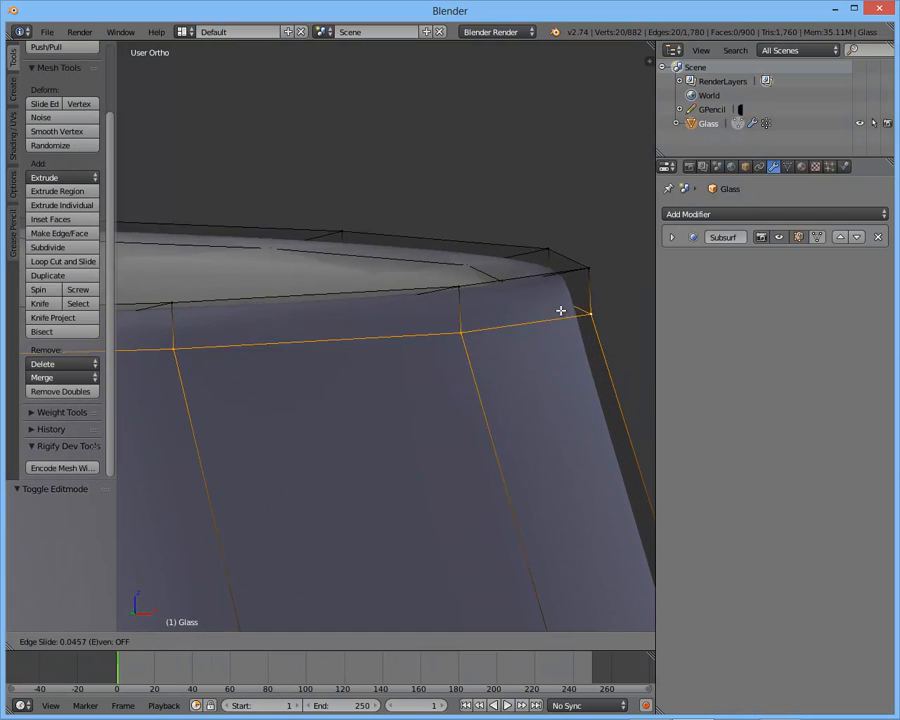
left_click(562, 317)
scroll(434, 327, "down", 3)
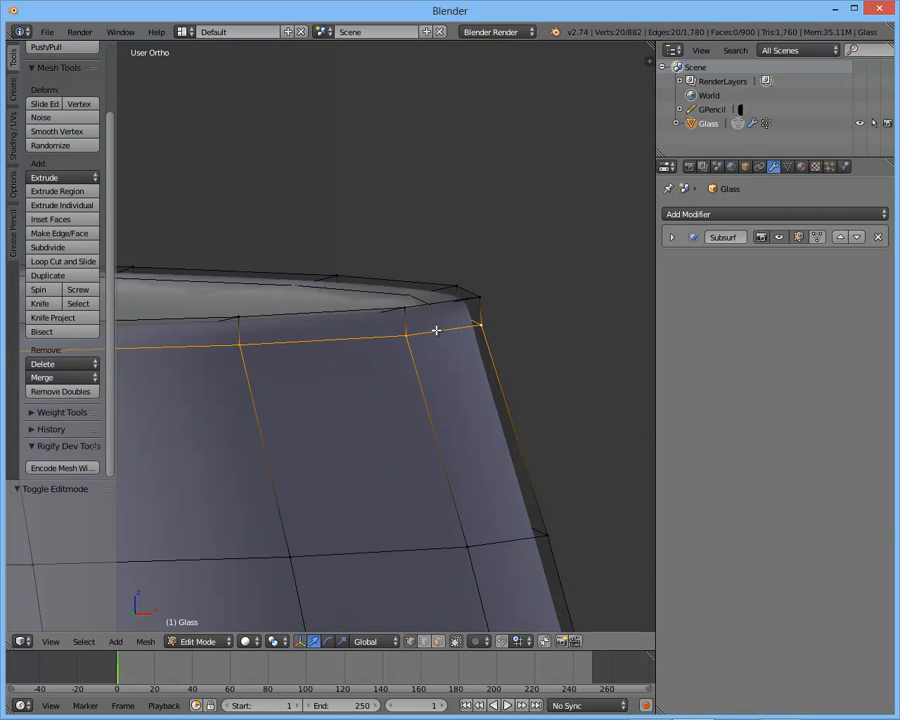
- Restore the outer loop's selection and edge-slide it again to refine the roundness of the lip
key("a")
key("ctrl+z")
scroll(368, 324, "down", 4)
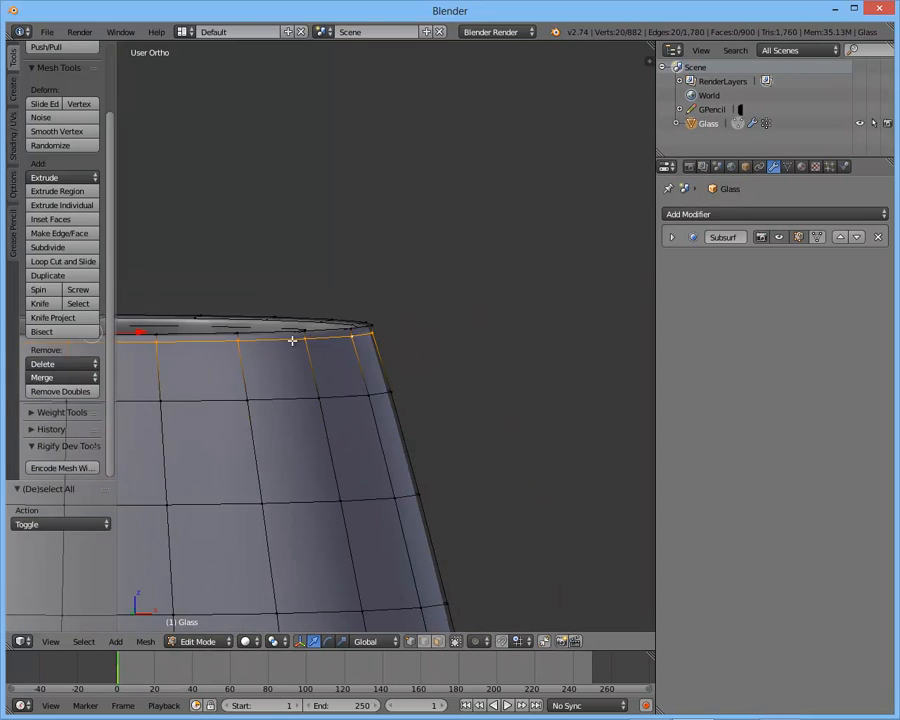
scroll(330, 341, "up", 2)
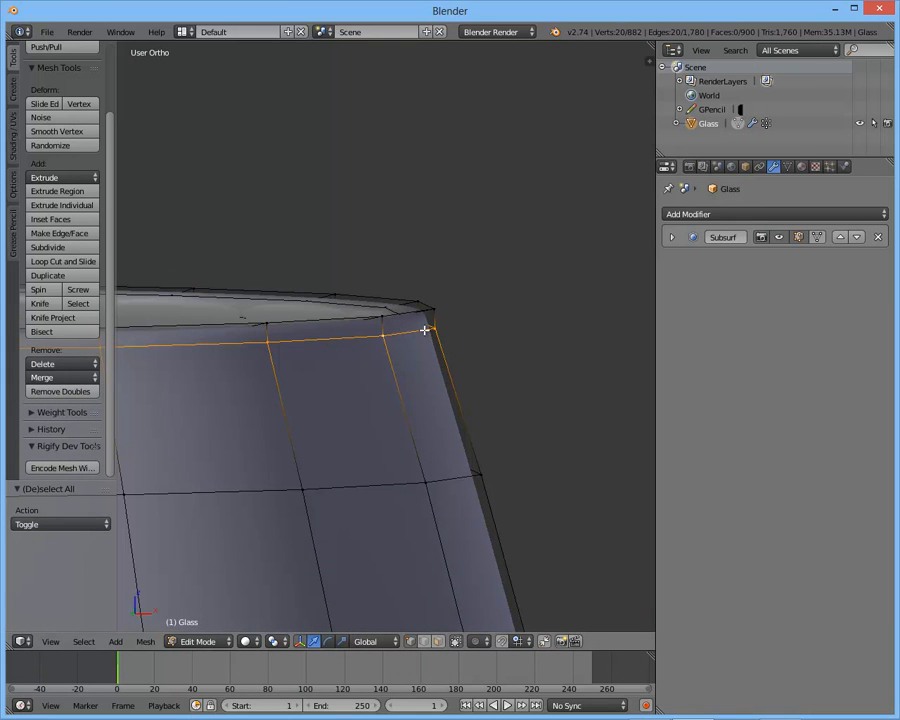
key("g")
key("g")
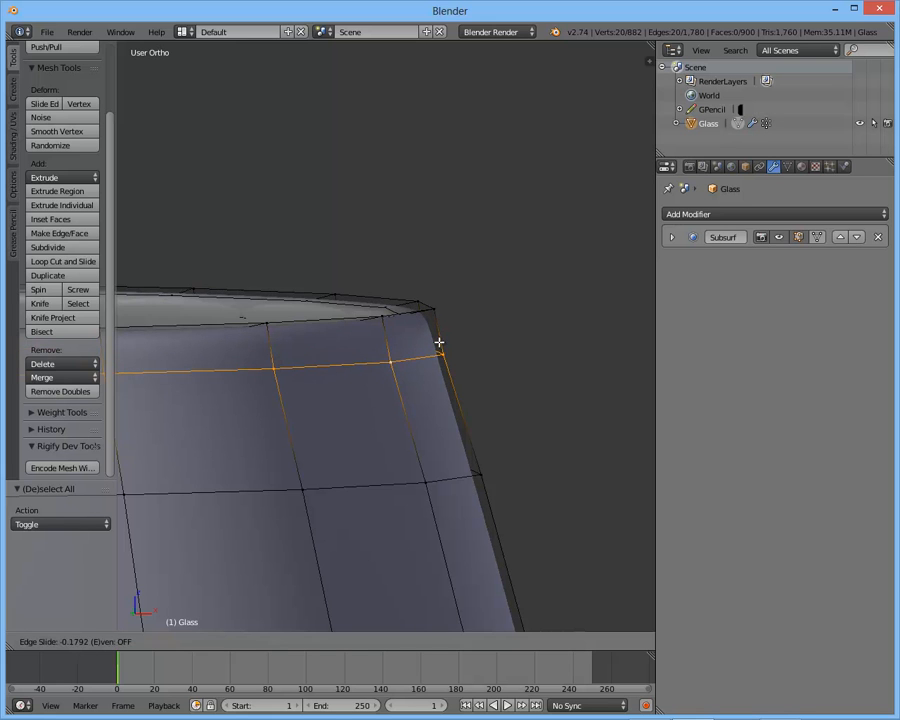
left_click(536, 305)
- Select the inner edge loop just below the rim and edge-slide it to adjust the inside of the lip
key("Tab")
mouse_move(428, 335)
middle_mouse_down()
mouse_move(494, 336)
mouse_move(438, 348)
middle_mouse_up()
key("Tab")
right_click(532, 343, "alt")
key("z")
scroll(494, 336, "up", 2)
key("z")
key("g")
key("g")
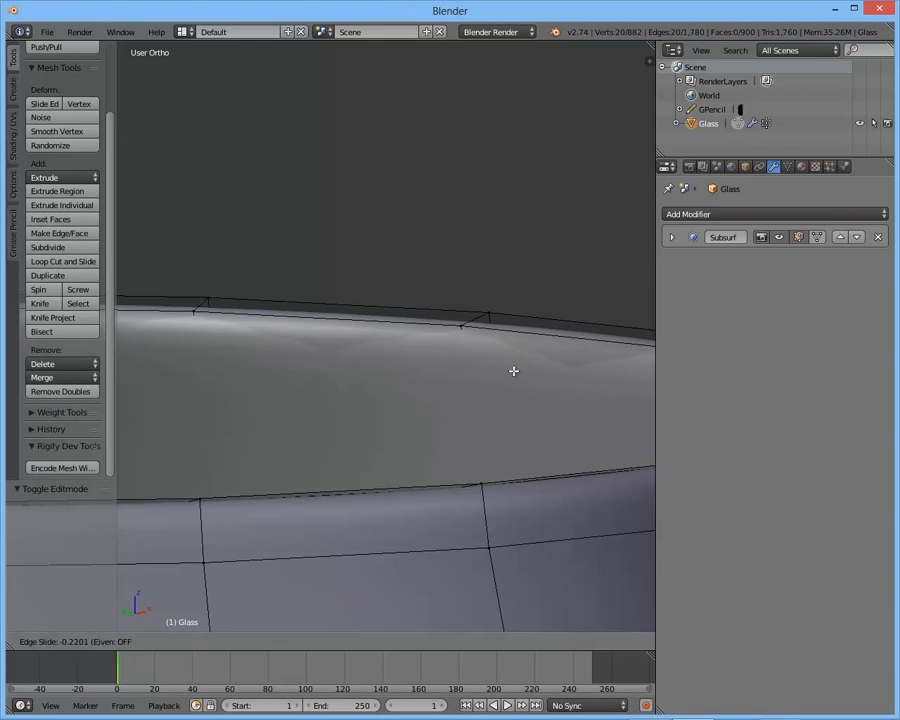
left_click(518, 357)
- Leave Edit Mode and examine the finished rim and the whole glass in front and angled views
key("Tab")
middle_click_drag(522, 344, 424, 335)
scroll(424, 335, "down", 2)
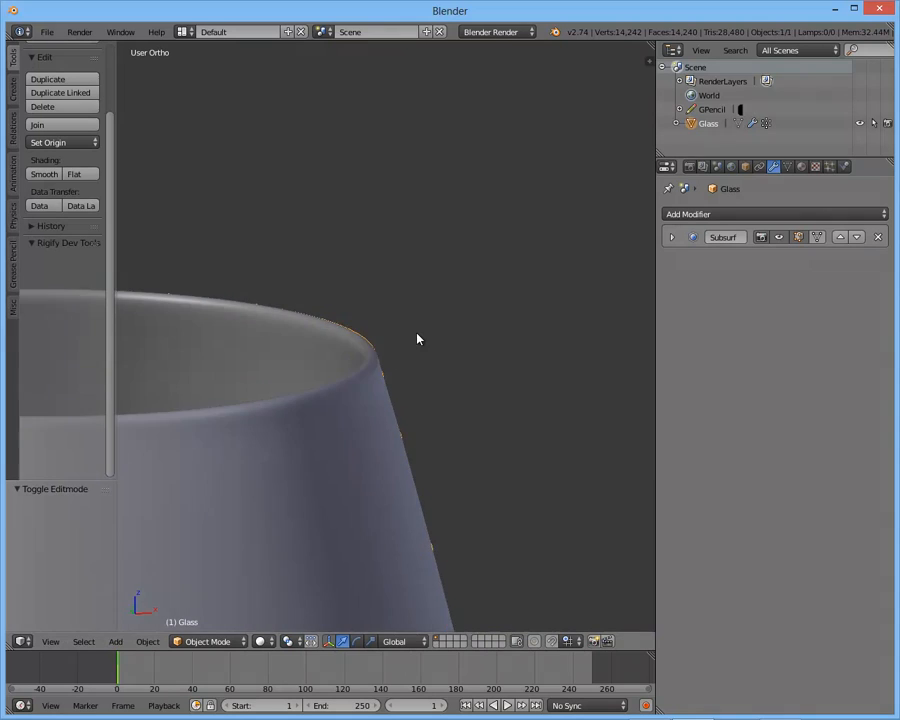
key("a")
scroll(352, 333, "down", 4)
scroll(396, 243, "down", 3)
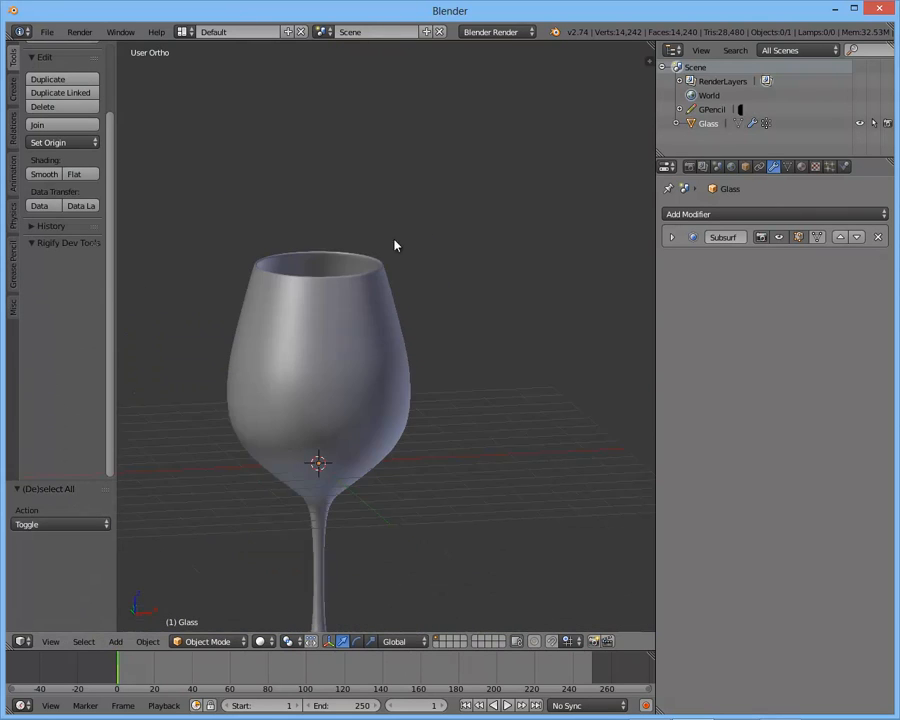
scroll(366, 314, "down", 2)
key("KP_1")
right_click(366, 316)
scroll(374, 318, "up", 3)
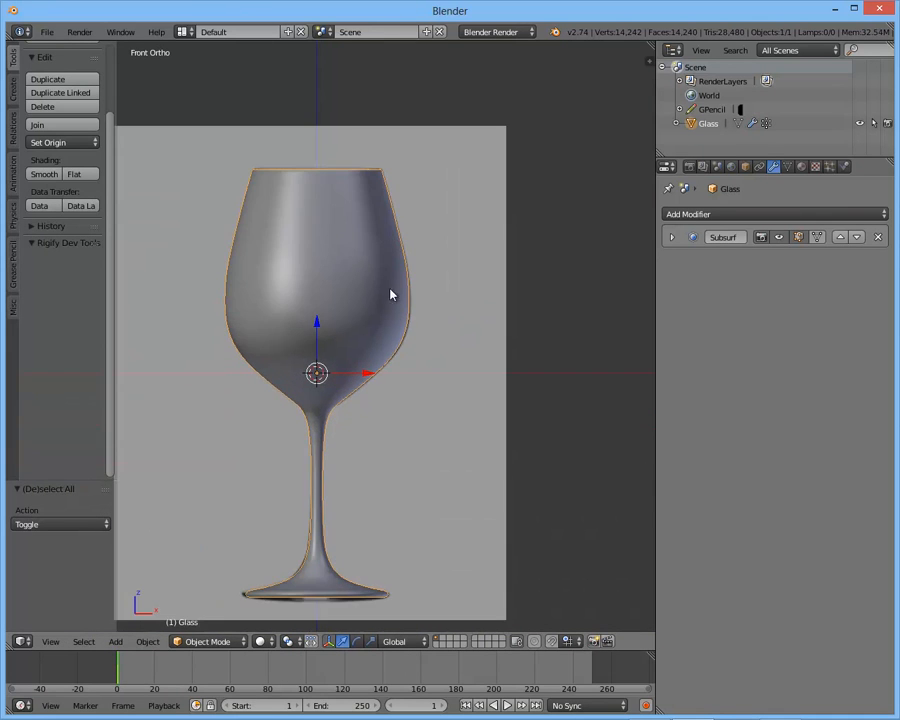
middle_click_drag(392, 325, 311, 287)
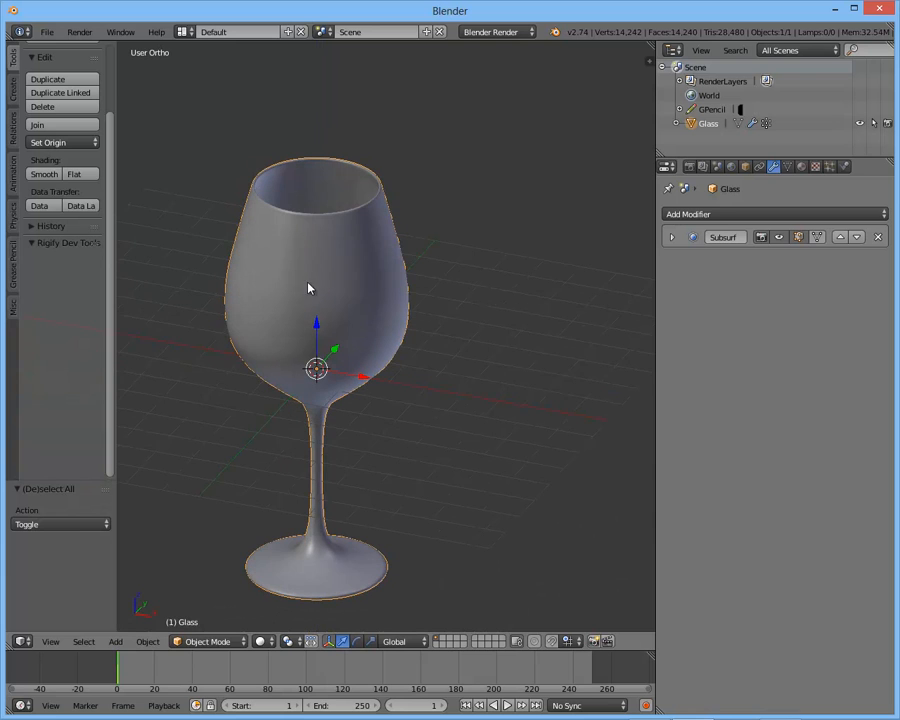
- Switch the render engine to Cycles Render
left_click(803, 167)
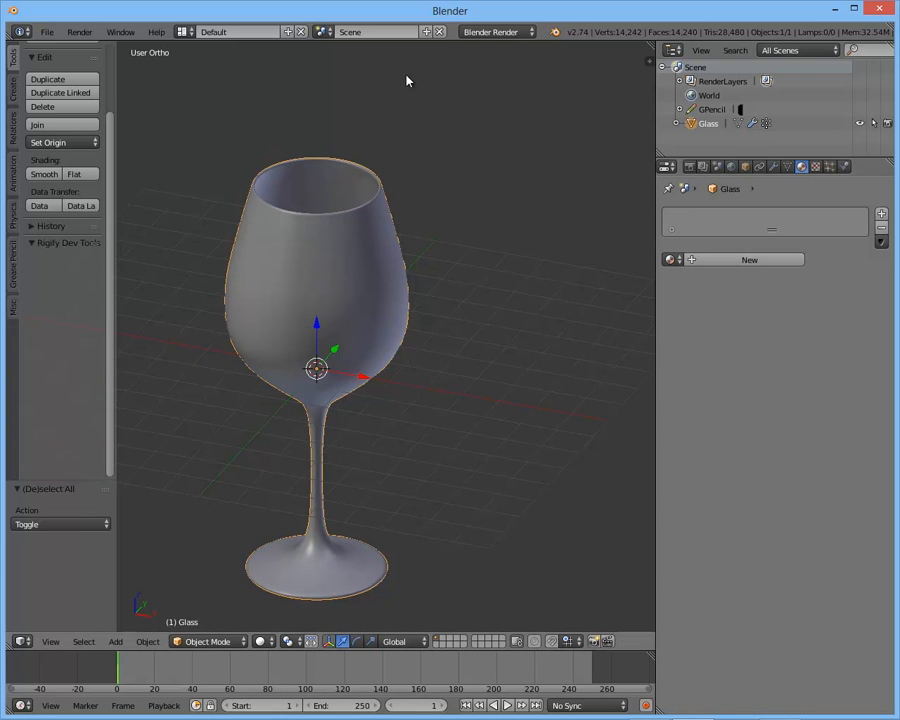
key("a")
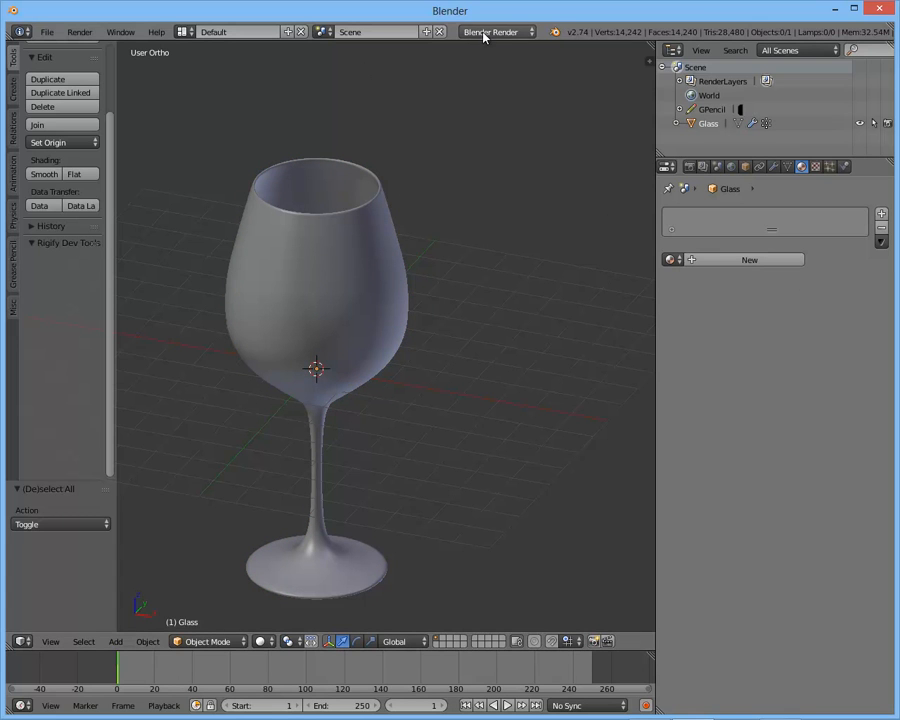
left_click(484, 33)
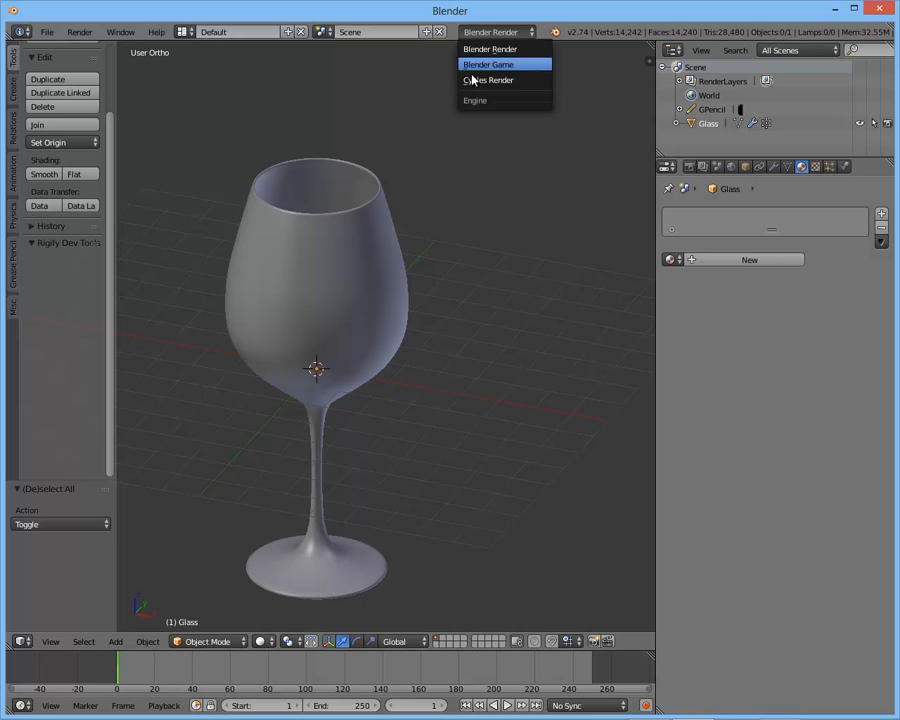
left_click(488, 48)
left_click(476, 34)
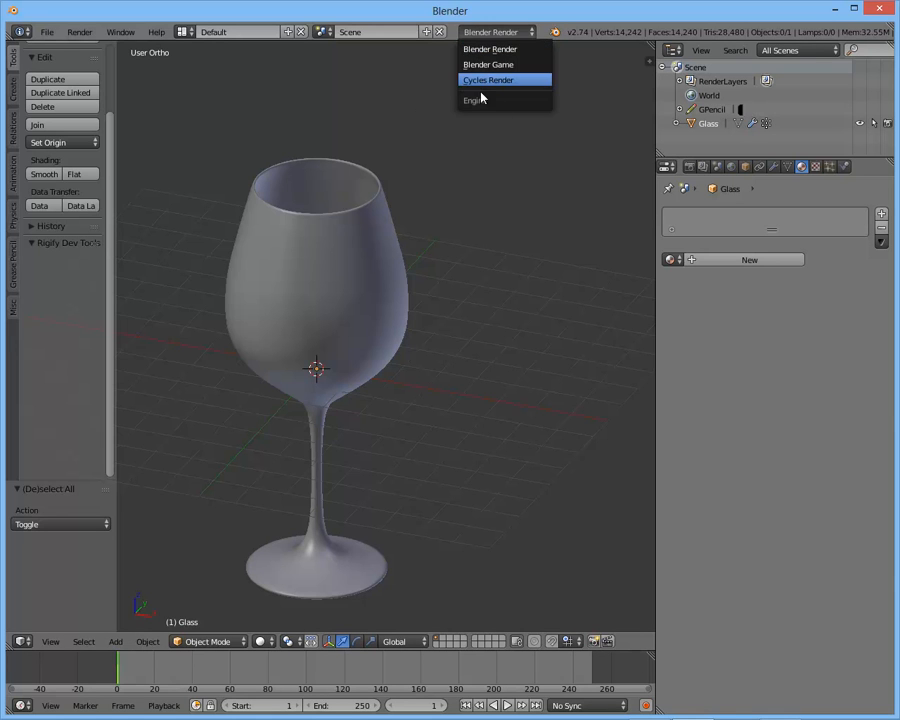
left_click(472, 82)
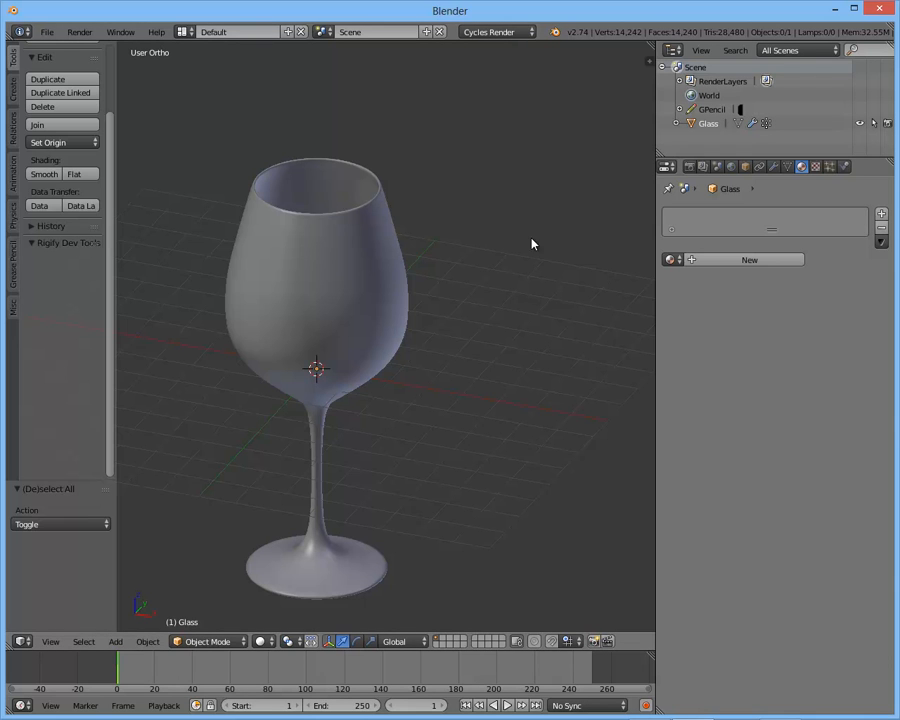
- Select the glass and set the render device to GPU Compute
right_click(355, 229)
left_click(690, 166)
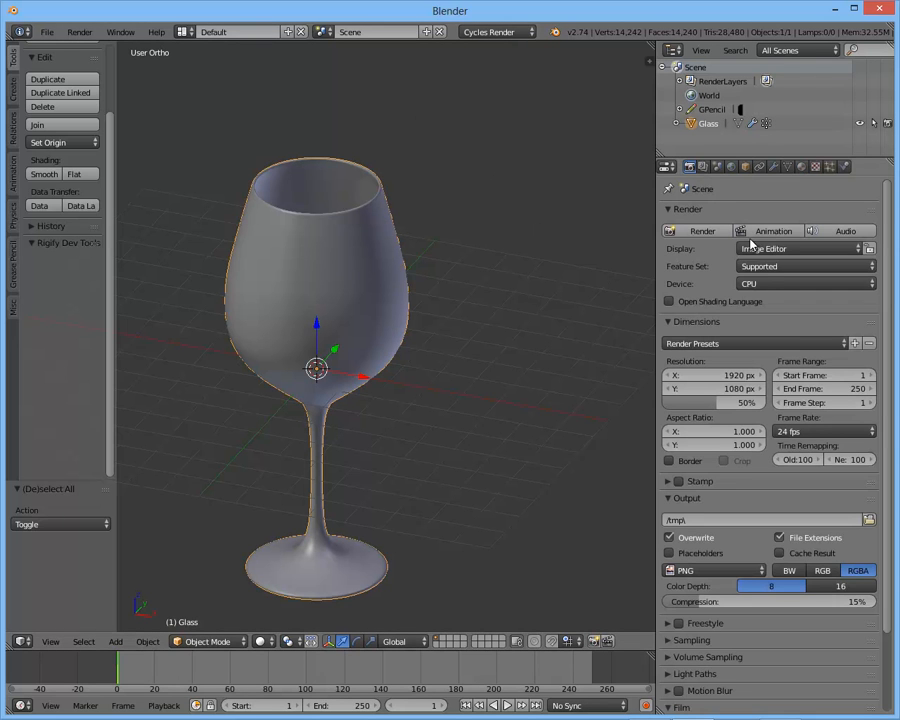
left_click(750, 284)
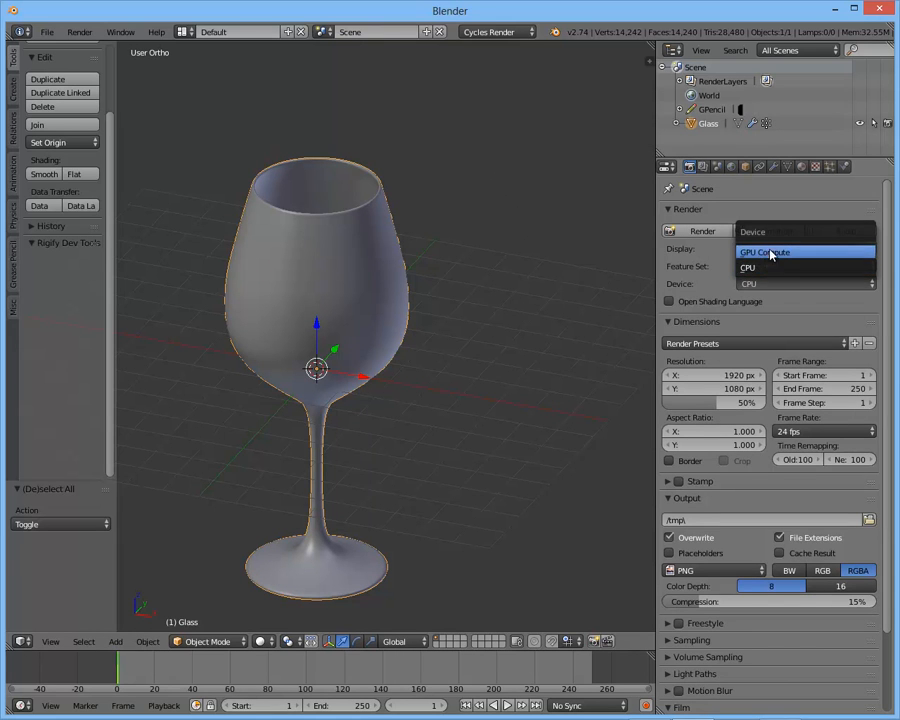
left_click(783, 254)
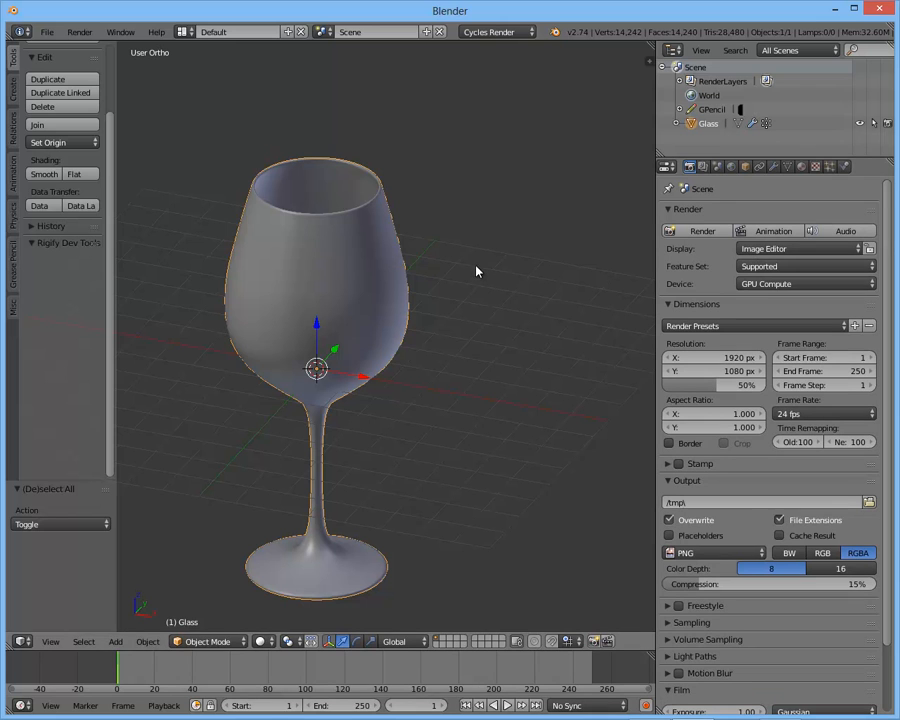
- Try the rendered viewport preview with the device on CPU, and set the device back to GPU Compute
left_click(785, 283)
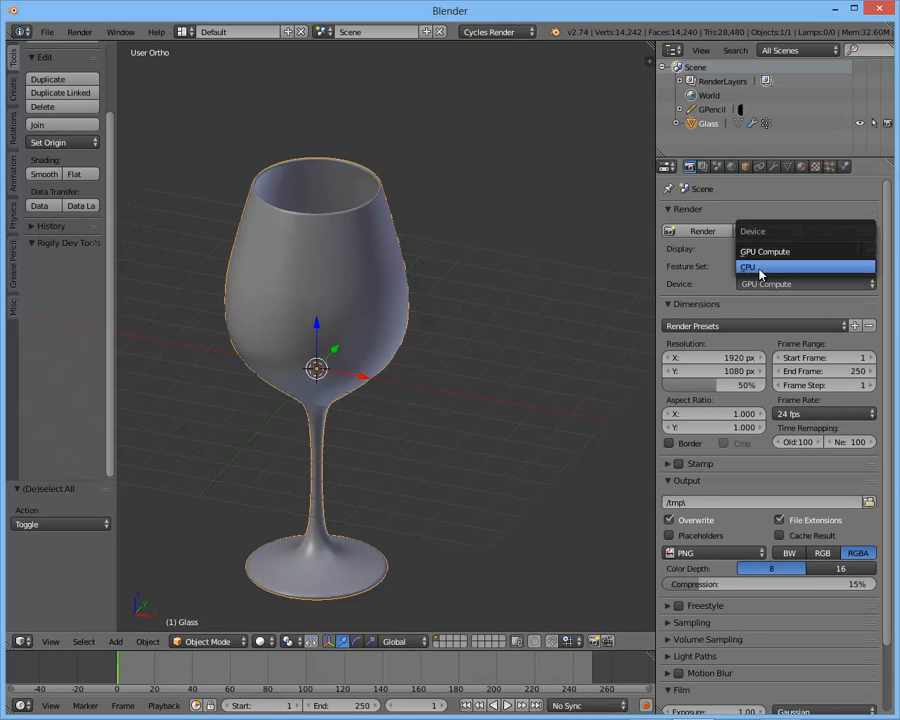
left_click(755, 265)
key("shift+z")
scroll(392, 369, "down", 2)
mouse_move(392, 369)
middle_mouse_down()
mouse_move(414, 356)
mouse_move(387, 390)
middle_mouse_up()
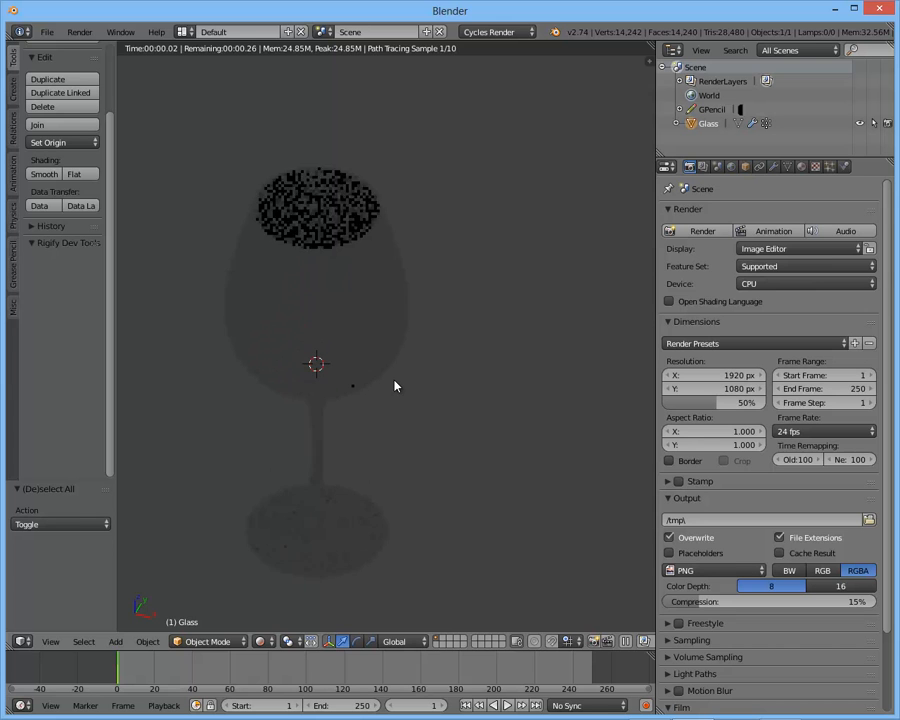
left_click(748, 284)
left_click(764, 253)
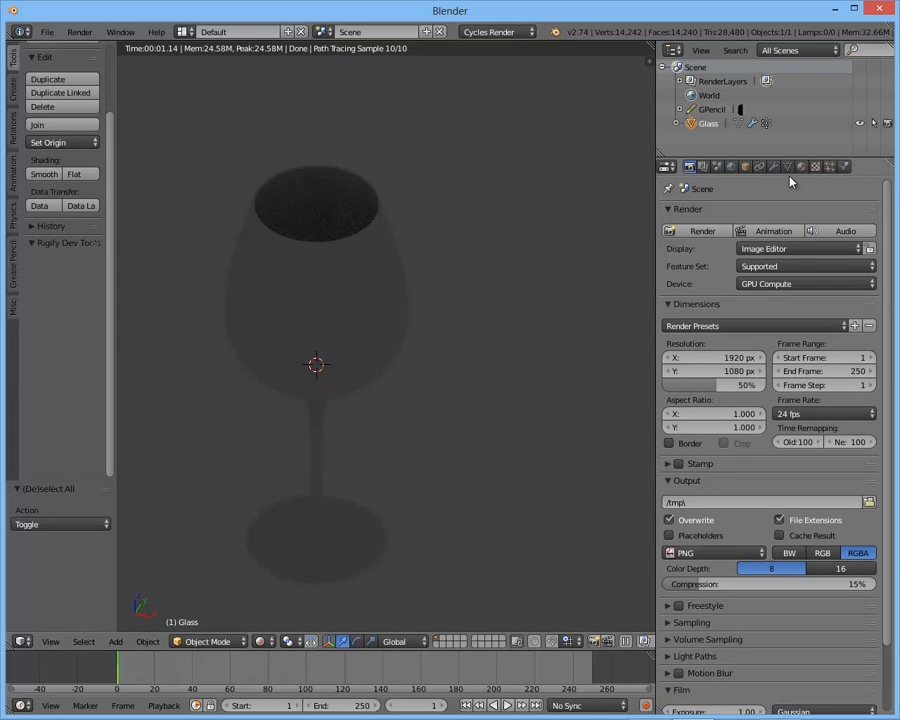
- Compare the glass in rendered and solid viewport shading and review the available viewport shading modes
key("shift+z")
key("shift+z")
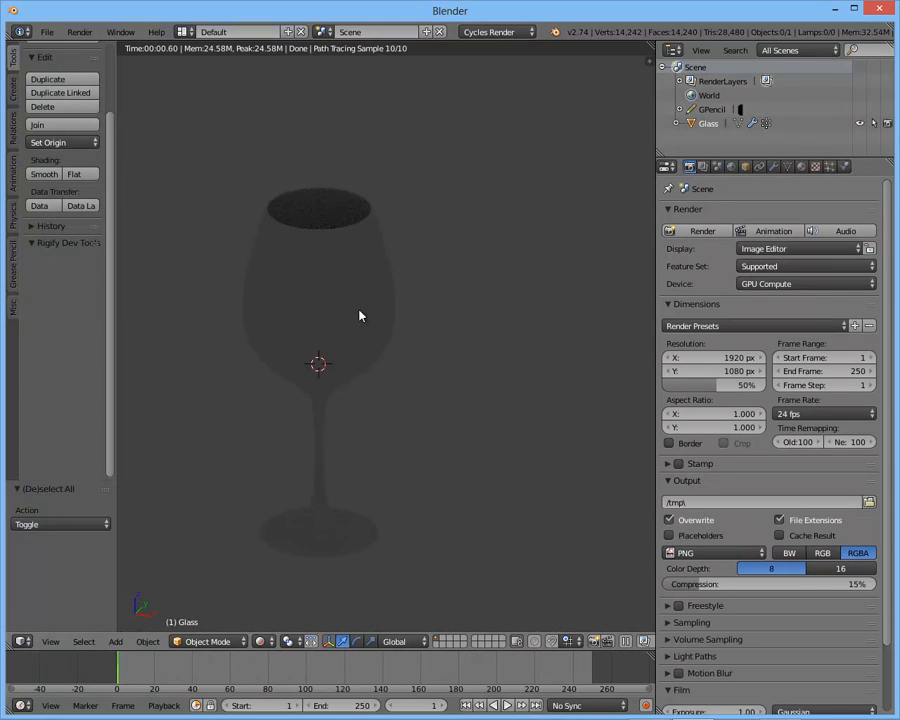
key("shift+z")
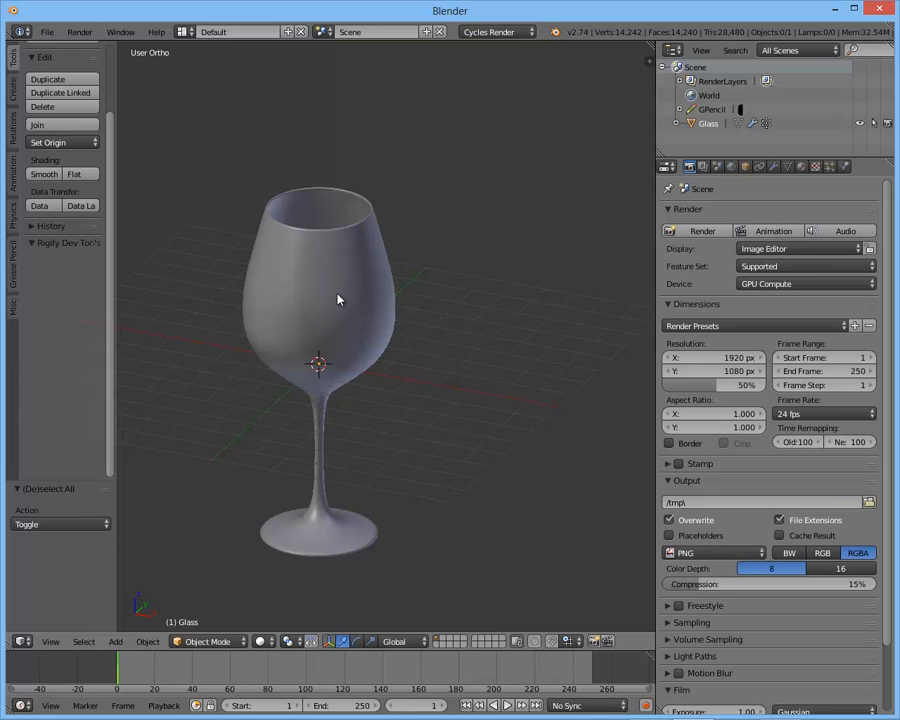
key("shift+z")
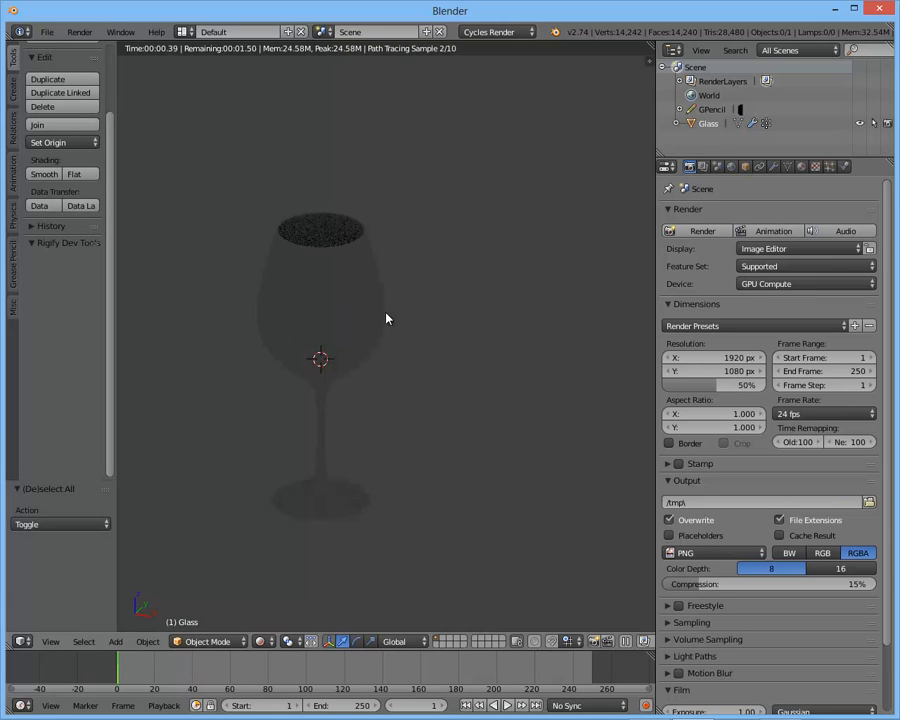
left_click(436, 233)
scroll(386, 500, "up", 1)
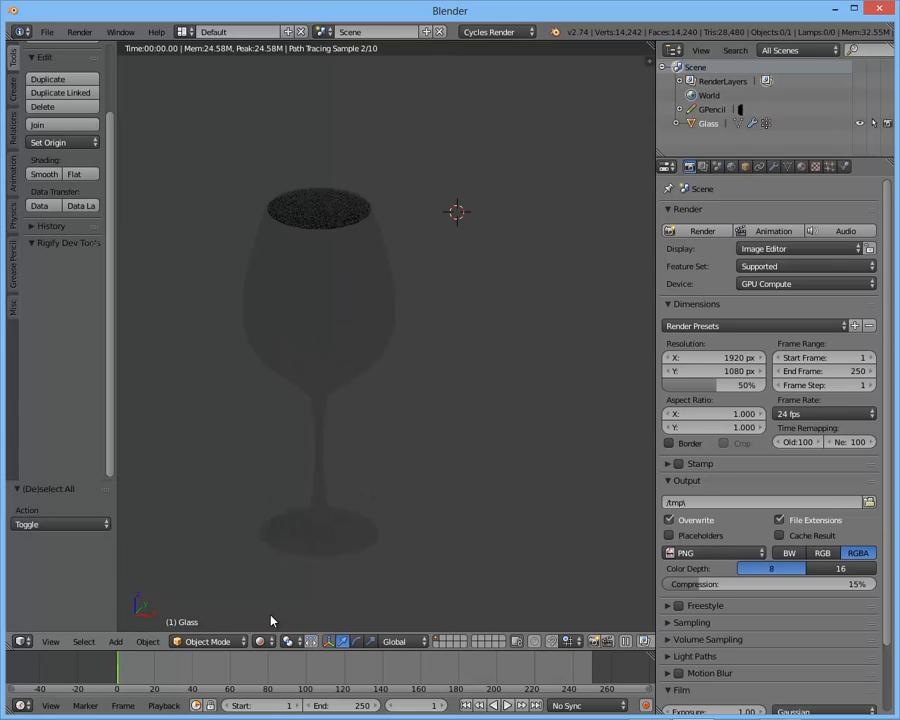
left_click(261, 641)
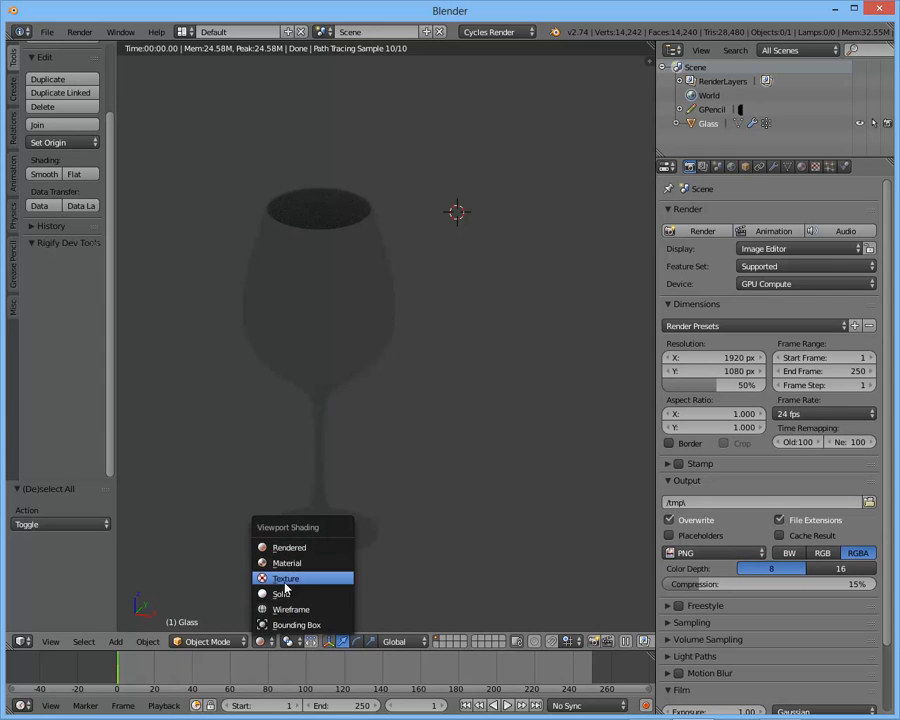
left_click(265, 645)
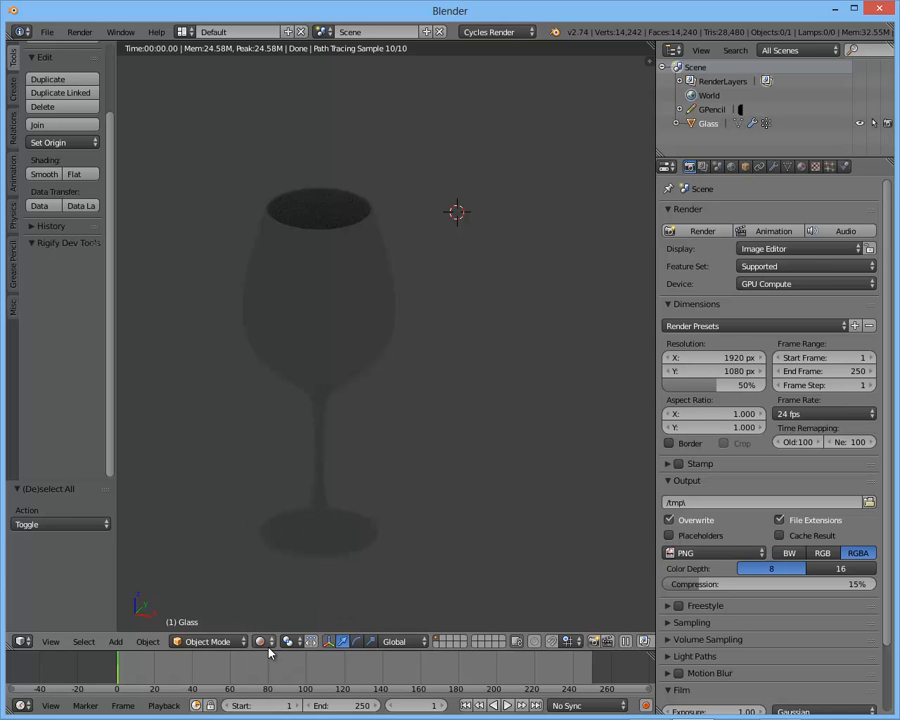
left_click(216, 643)
- Return the viewport to solid shading, select the glass and add a new material to it
key("shift+z")
right_click(378, 307)
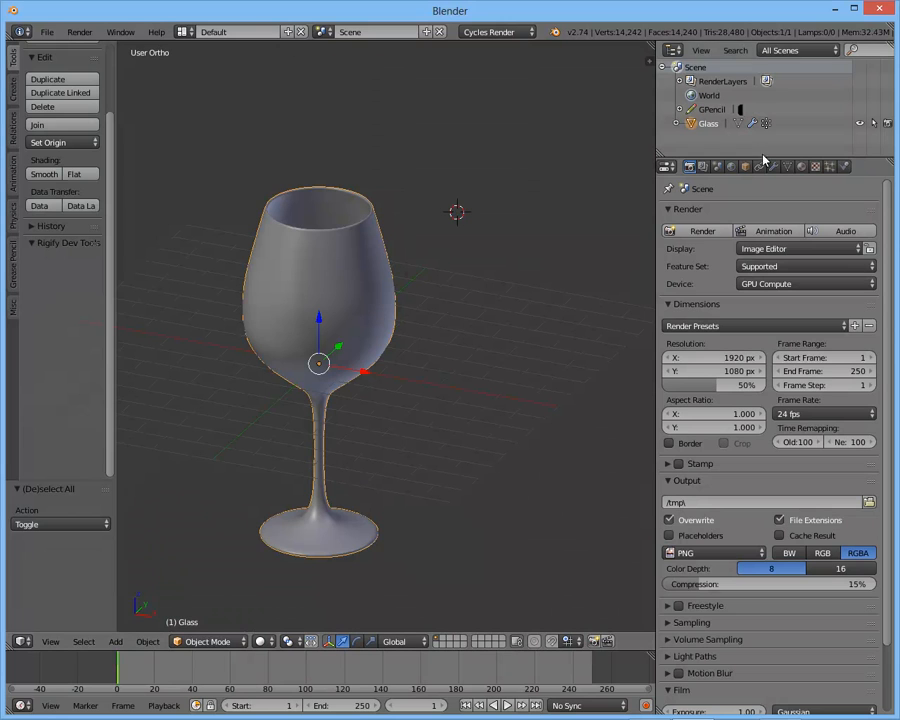
left_click(801, 166)
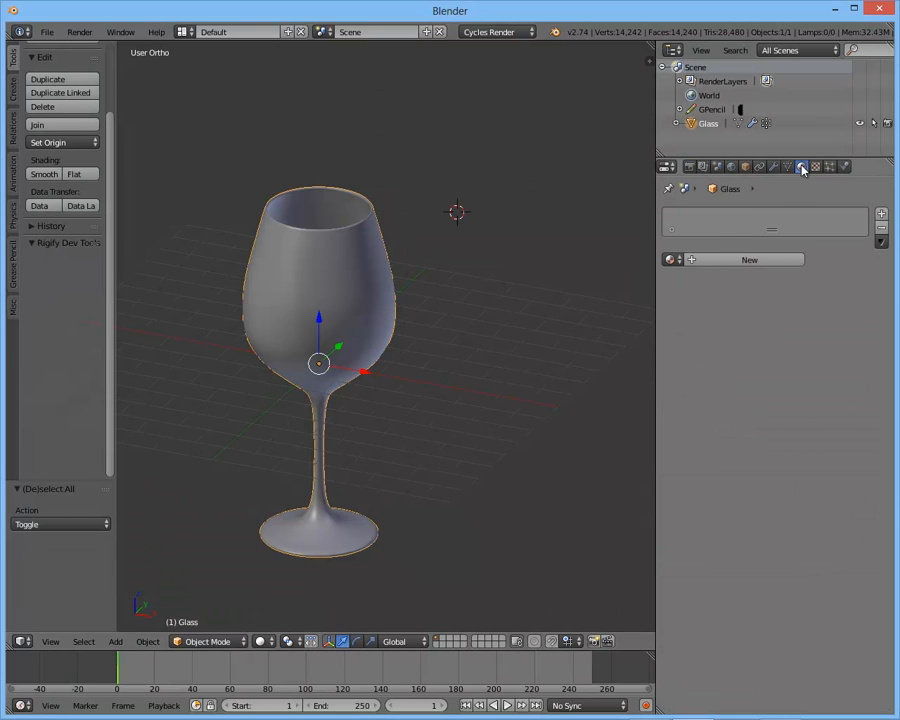
left_click(695, 260)
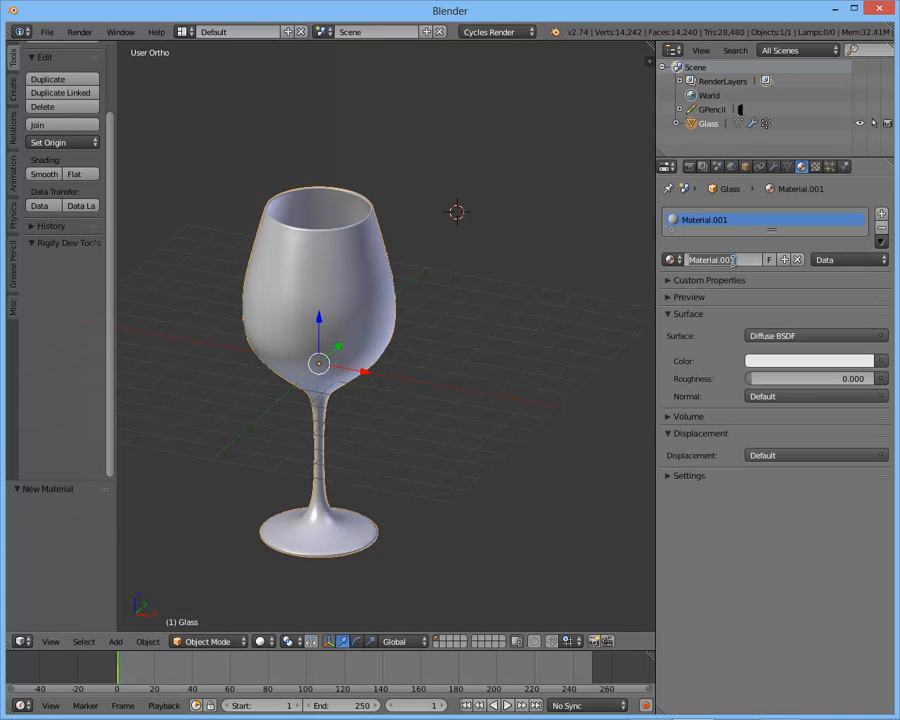
- Name the new material Glass and set its surface shader to Glass BSDF
type("Glass")
key("Return")
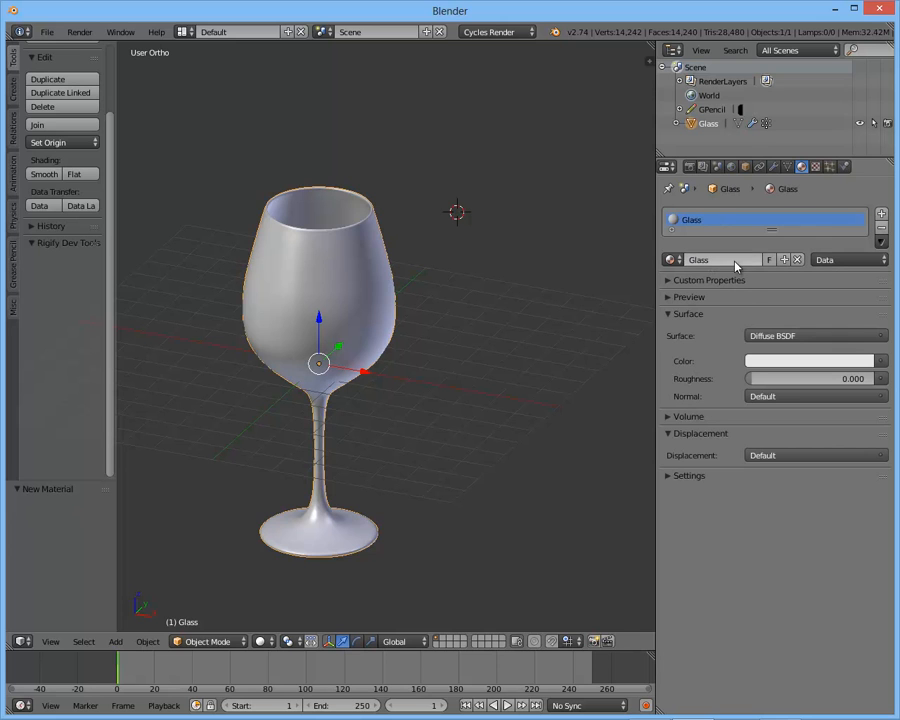
left_click(804, 340)
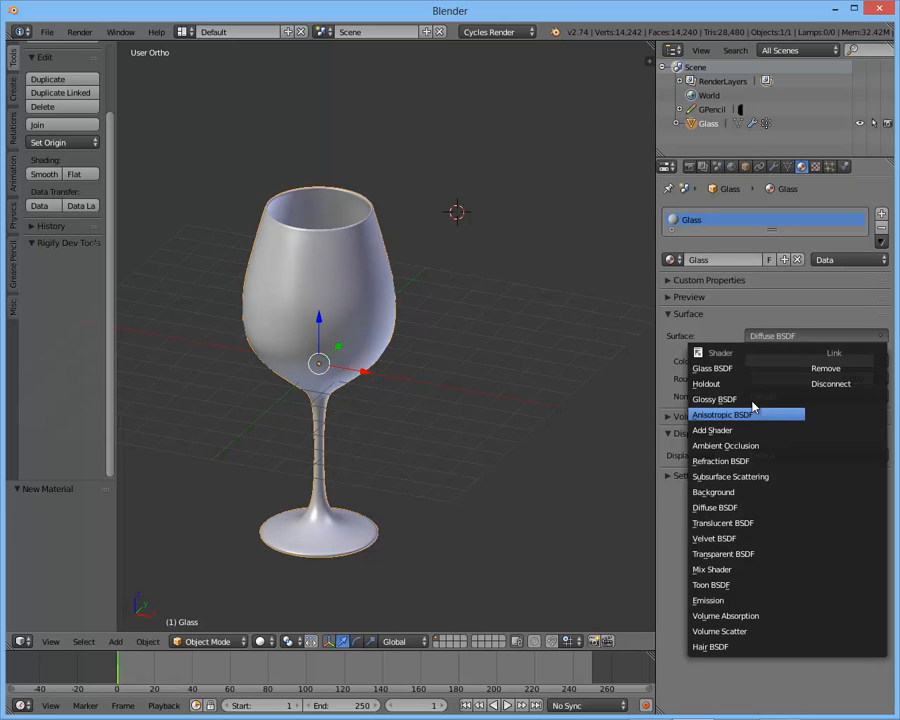
left_click(726, 369)
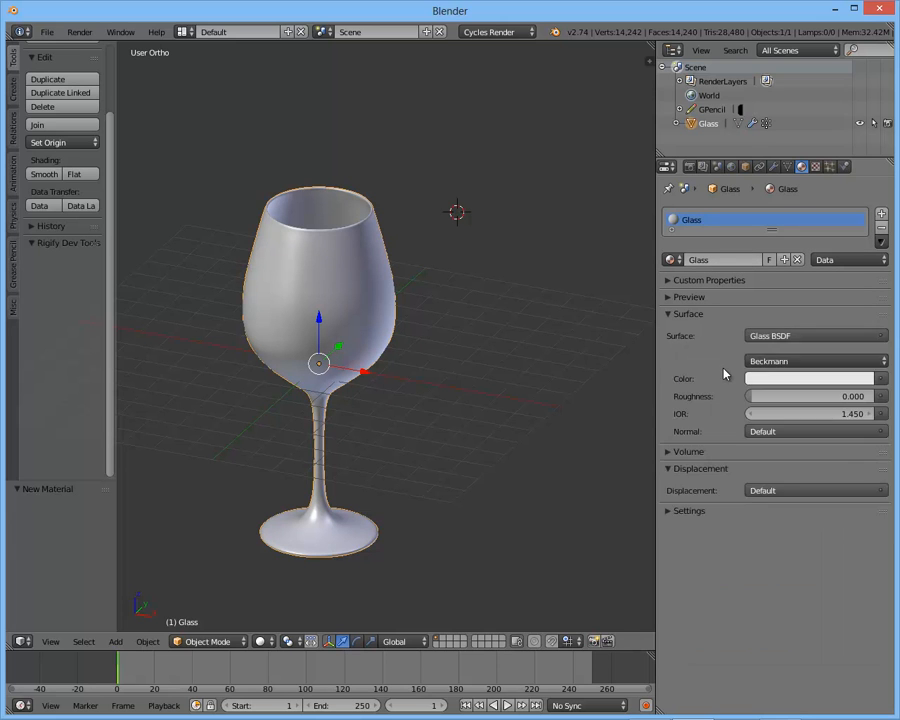
- Set the glass material's IOR to 1.5
left_click(805, 413)
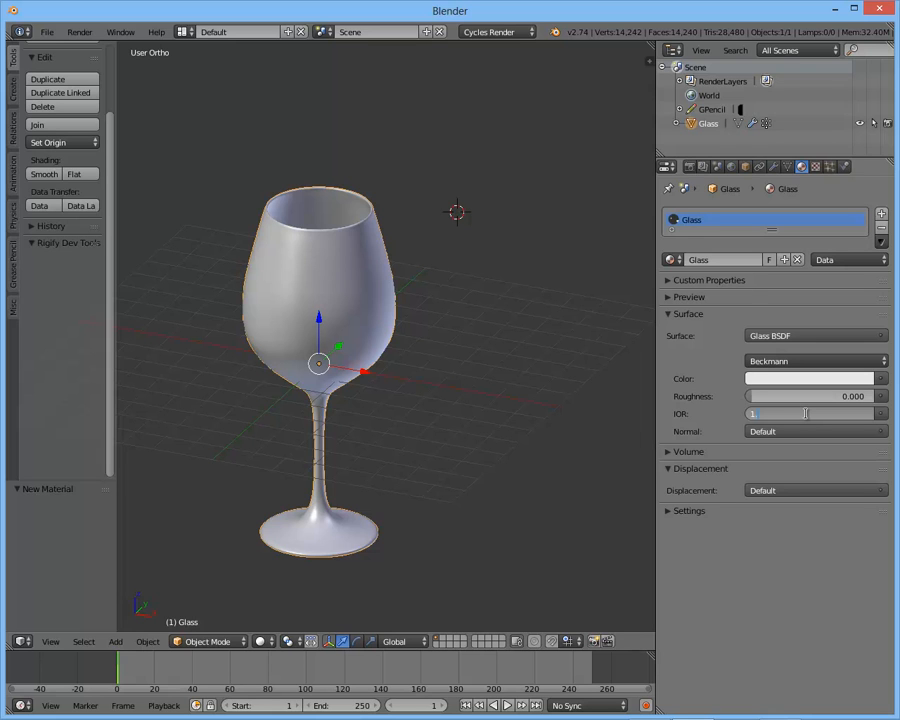
type(".5")
key("Return")
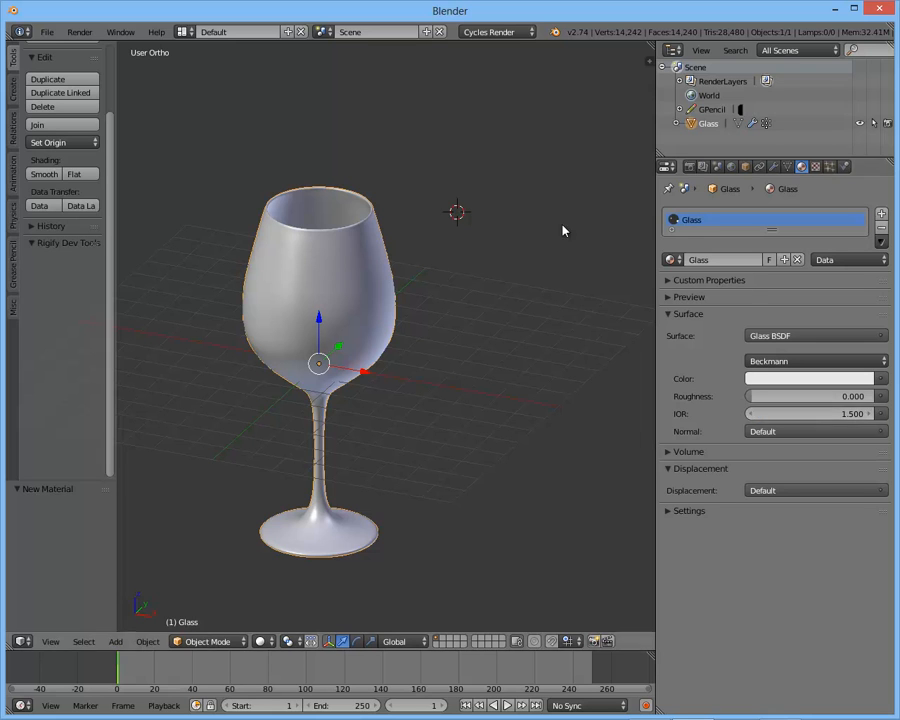
- Preview the glass material in rendered viewport shading from the front and at an angle, and return to solid shading
scroll(474, 308, "down", 2)
middle_click_drag(472, 308, 485, 301)
scroll(485, 301, "up", 3)
key("KP_1")
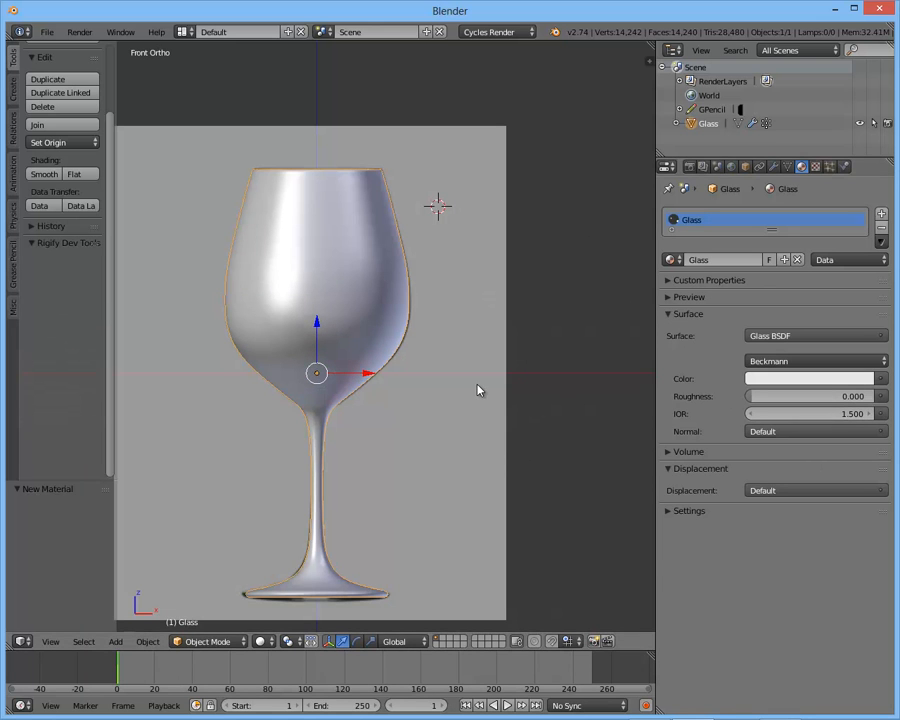
key("shift+z")
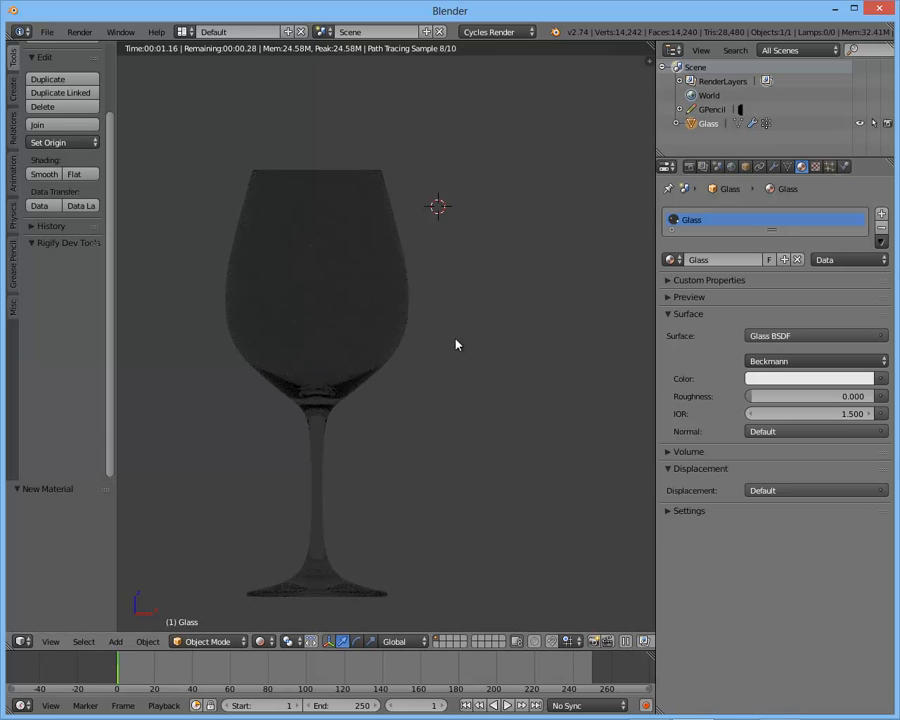
middle_click_drag(396, 364, 331, 374)
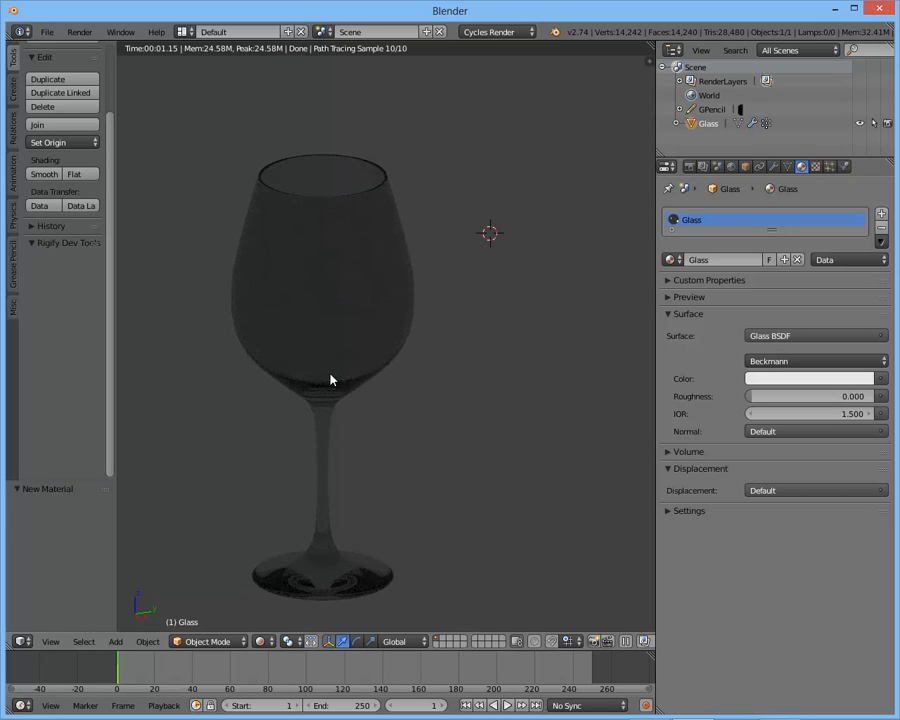
key("z")
key("z")
- Hide the tool shelf and the Burgundy-Wine-Glass.jpg background image, leaving the glass in front view
key("t")
key("KP_1")
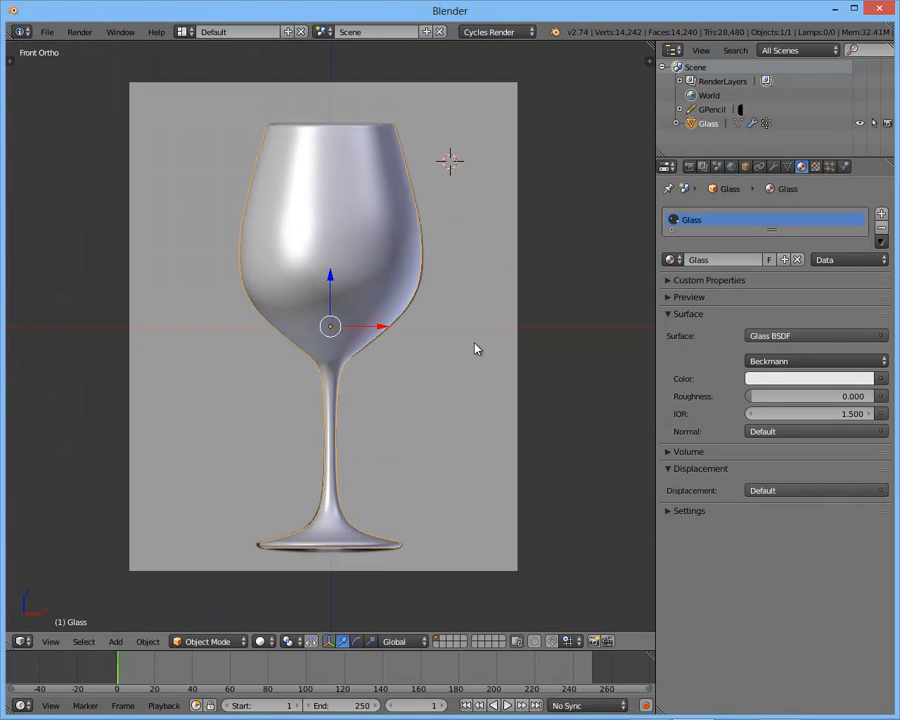
key("n")
scroll(540, 455, "down", 4)
scroll(498, 458, "down", 2)
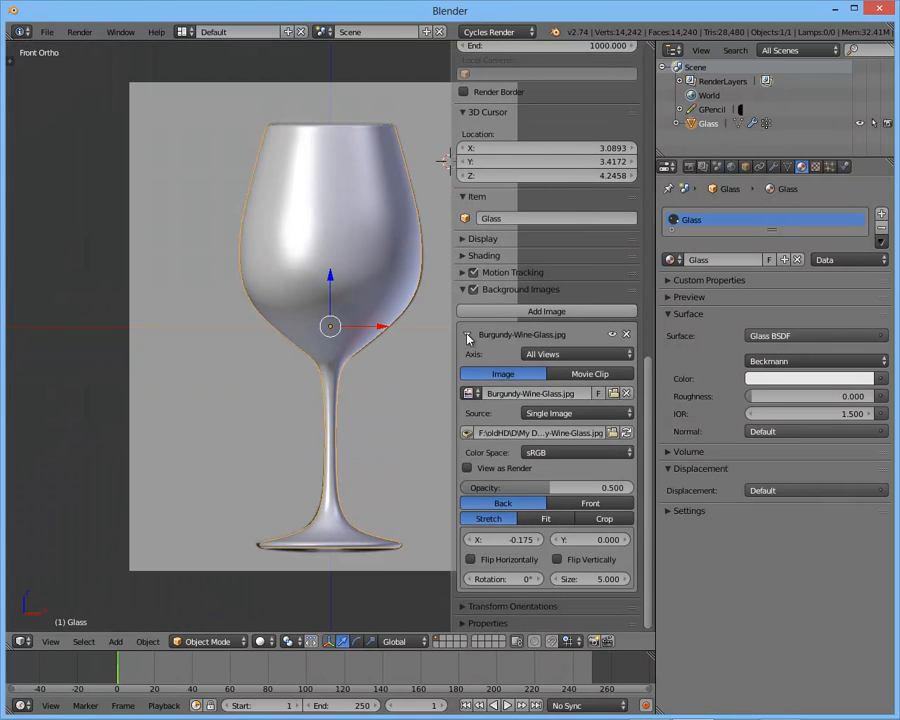
left_click(612, 335)
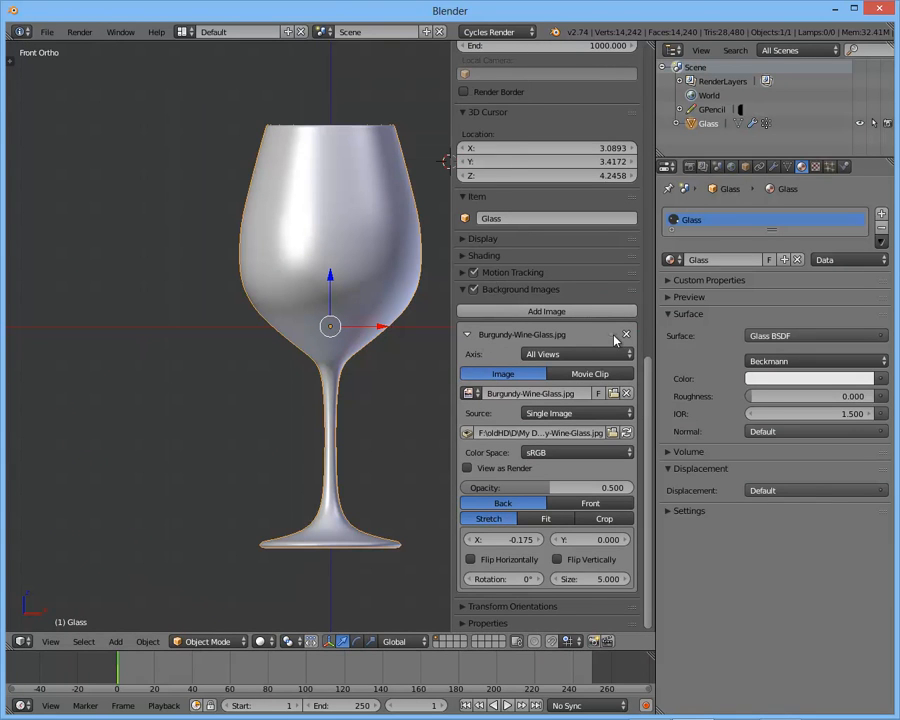
left_click(468, 337)
key("n")
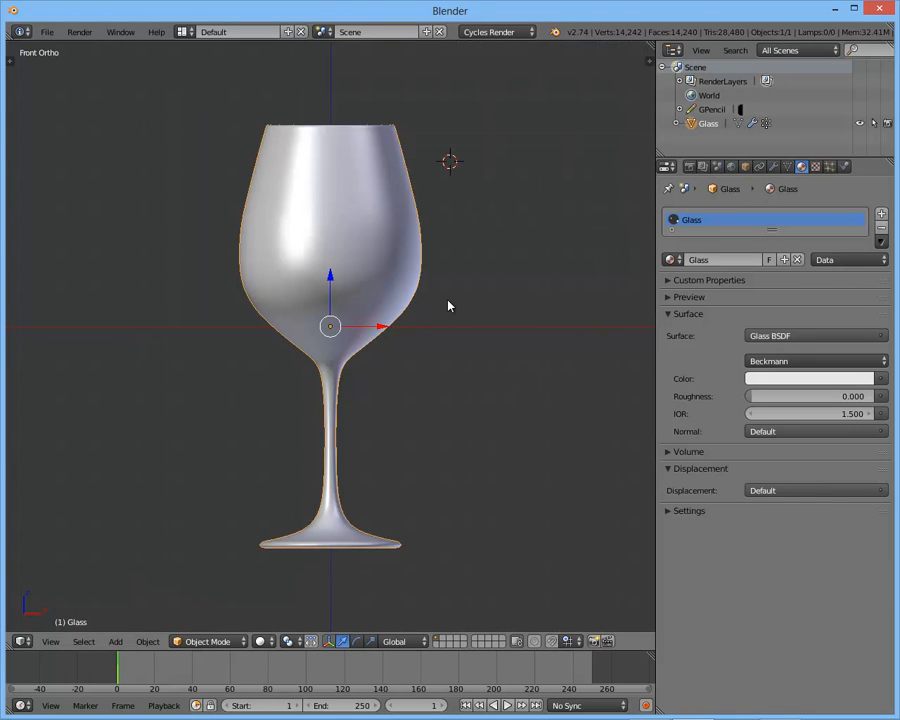
middle_click_drag(448, 305, 390, 349)
key("KP_1")
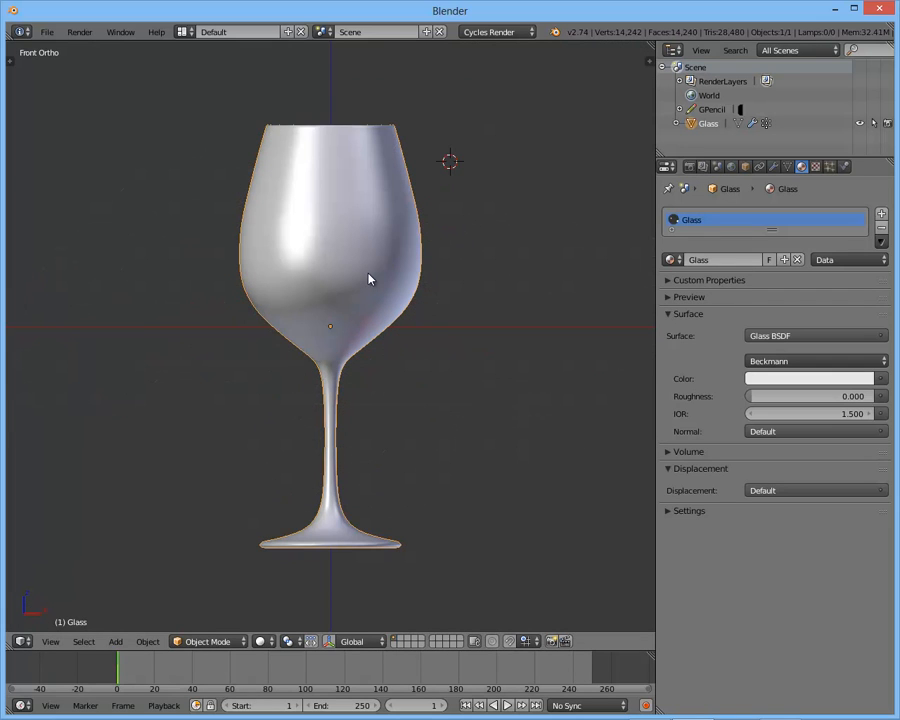
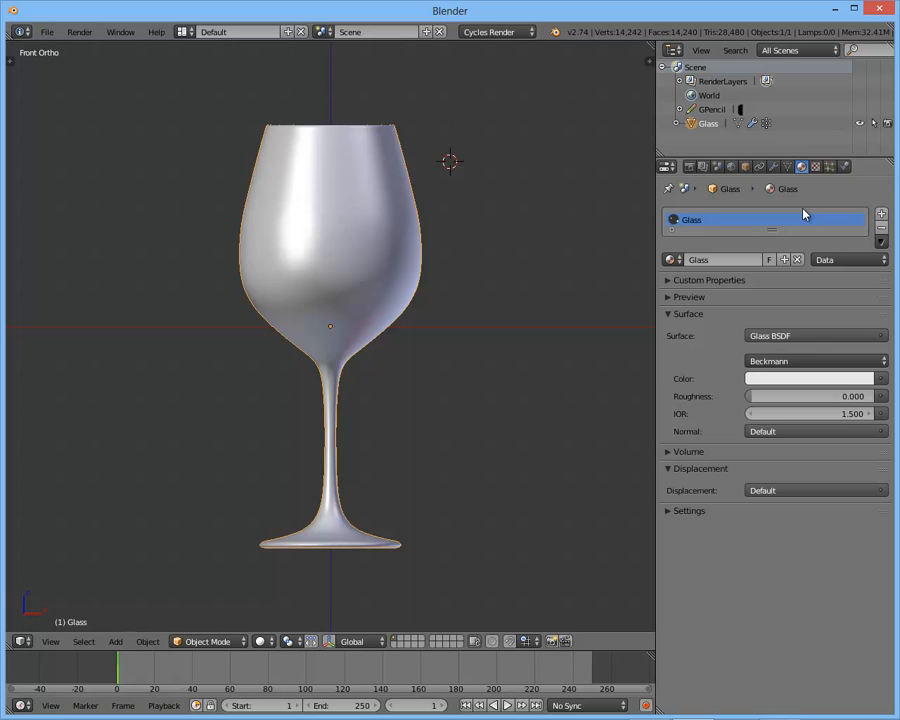
- Examine the wine glass mesh in wireframe from the front, in both Object Mode and Edit Mode
middle_click_drag(641, 193, 448, 356)
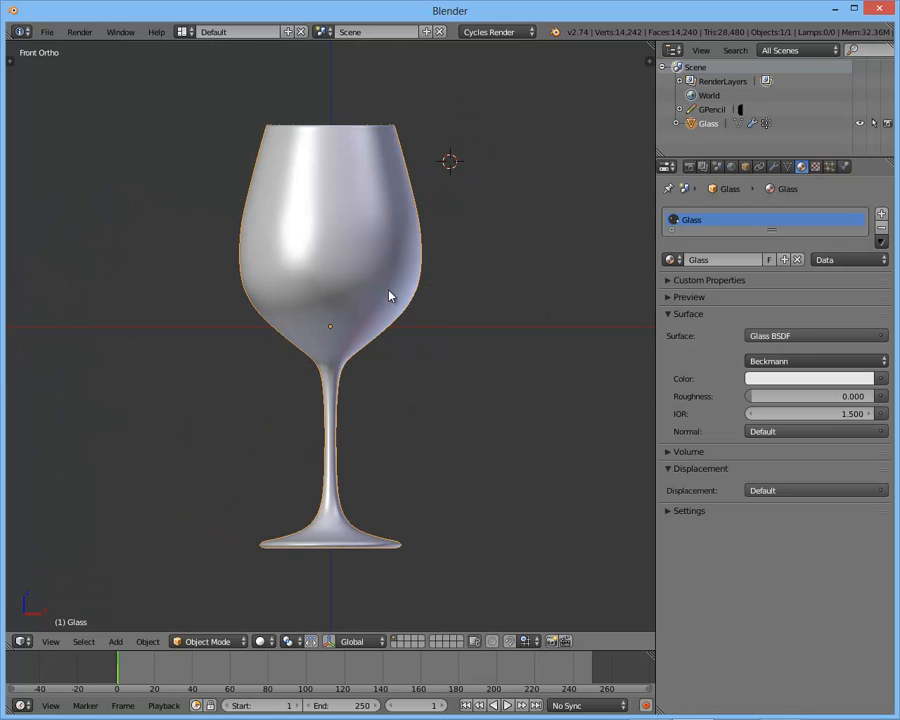
key("z")
key("a")
key("a")
scroll(385, 300, "up", 3)
middle_click_drag(392, 321, 404, 372, "shift")
key("Tab")
key("Tab")
scroll(420, 350, "down", 3)
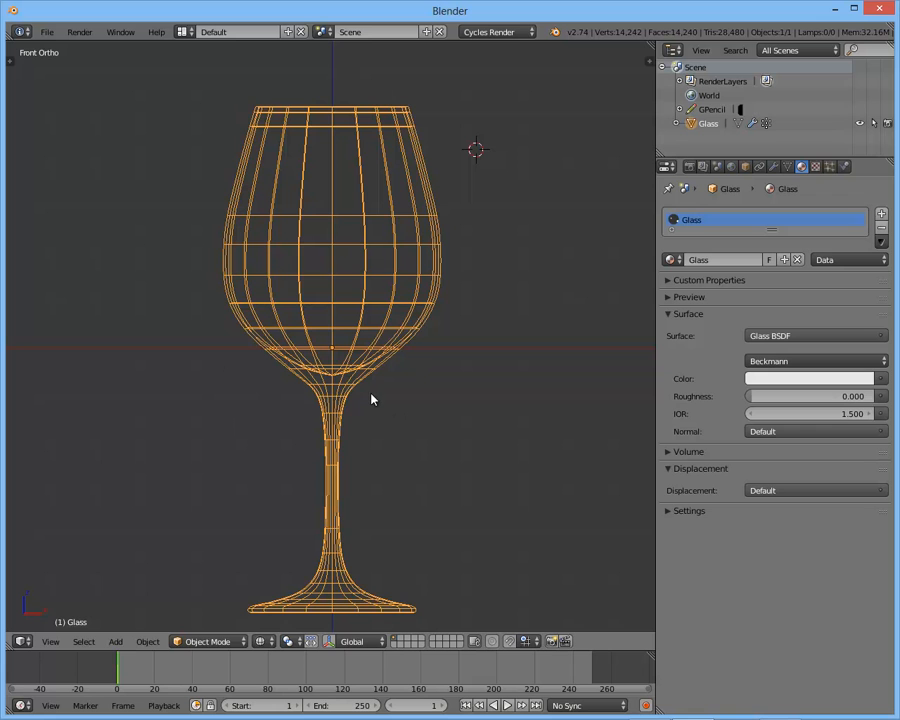
key("Tab")
scroll(341, 396, "up", 4)
scroll(372, 380, "down", 4)
key("Tab")
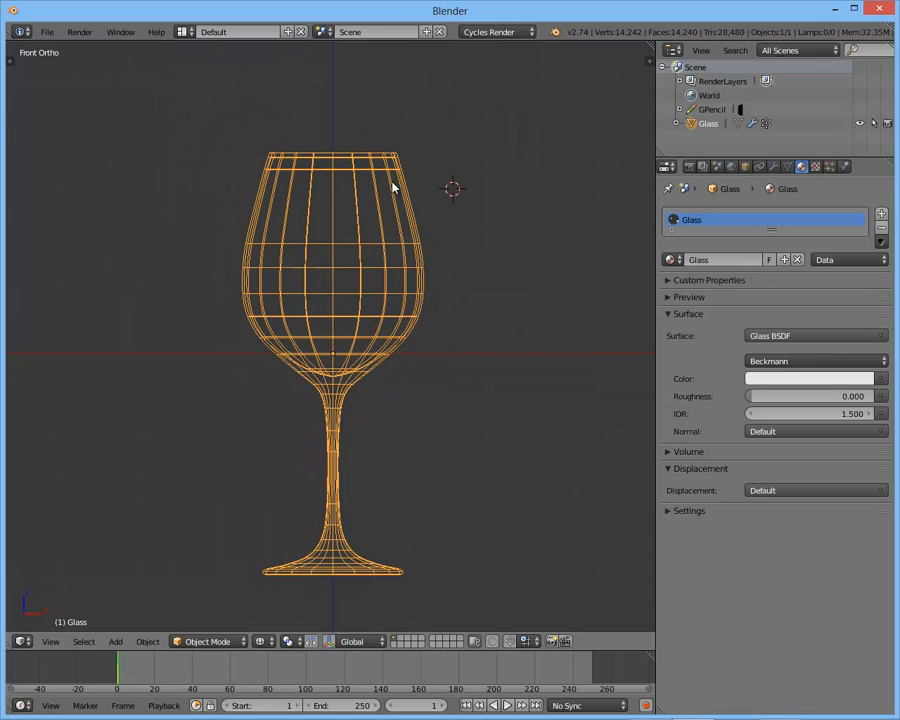
left_click(845, 166)
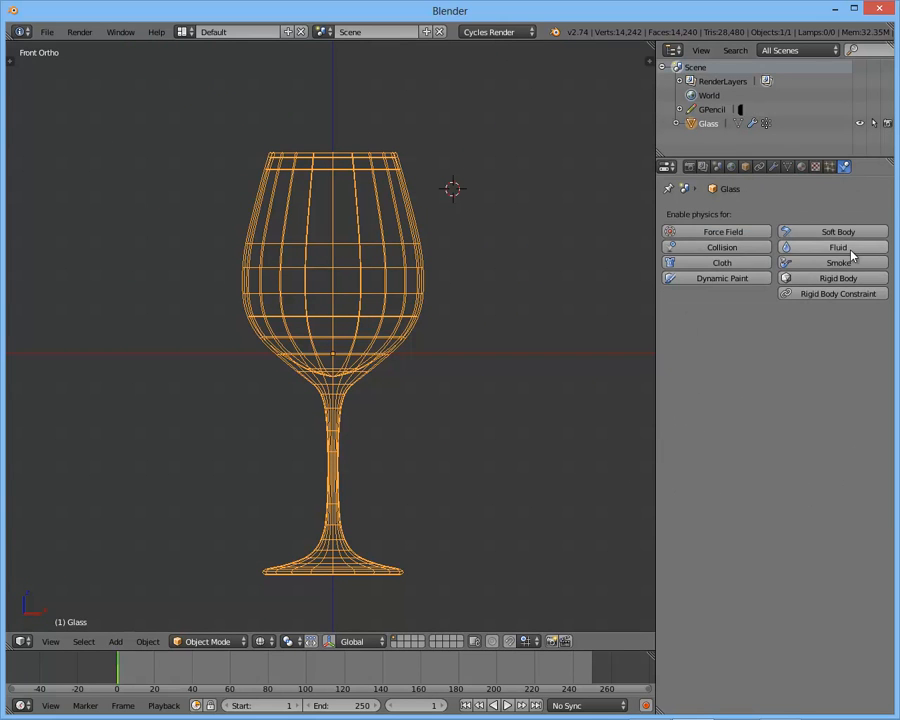
left_click(822, 248)
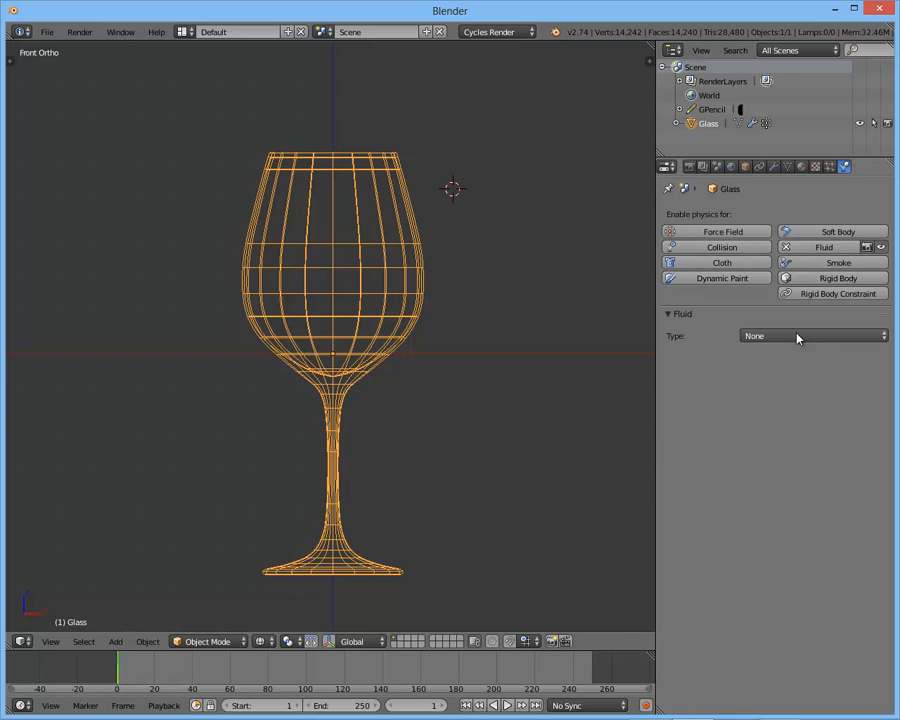
left_click(815, 248)
middle_click_drag(361, 258, 358, 231, "shift")
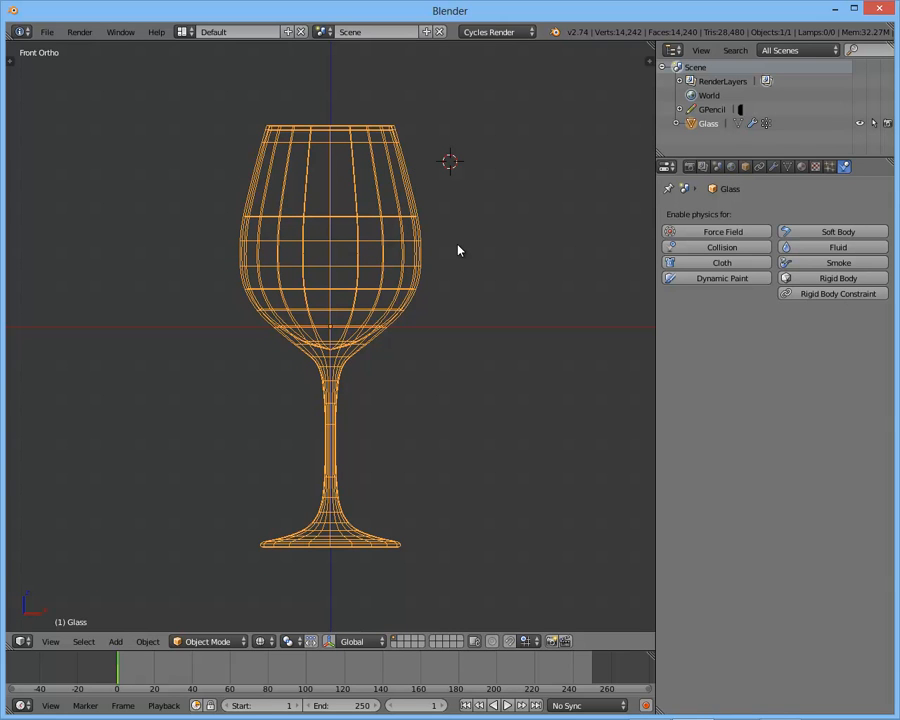
- Save the scene to the Desktop as Glass of Wine.blend, and save over that file once more
key("ctrl+s")
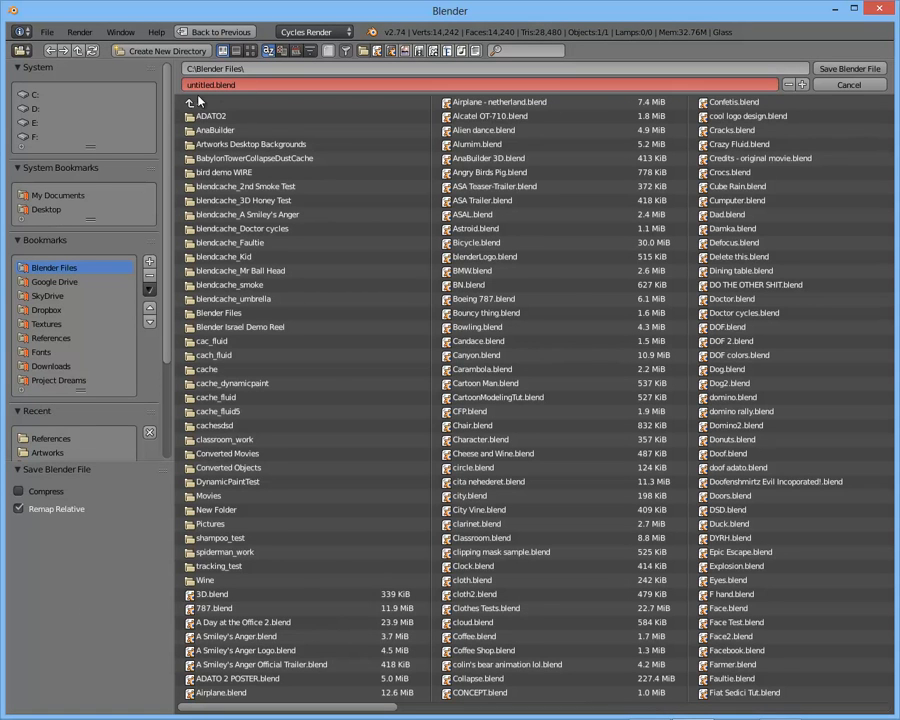
left_click(45, 196)
left_click(43, 211)
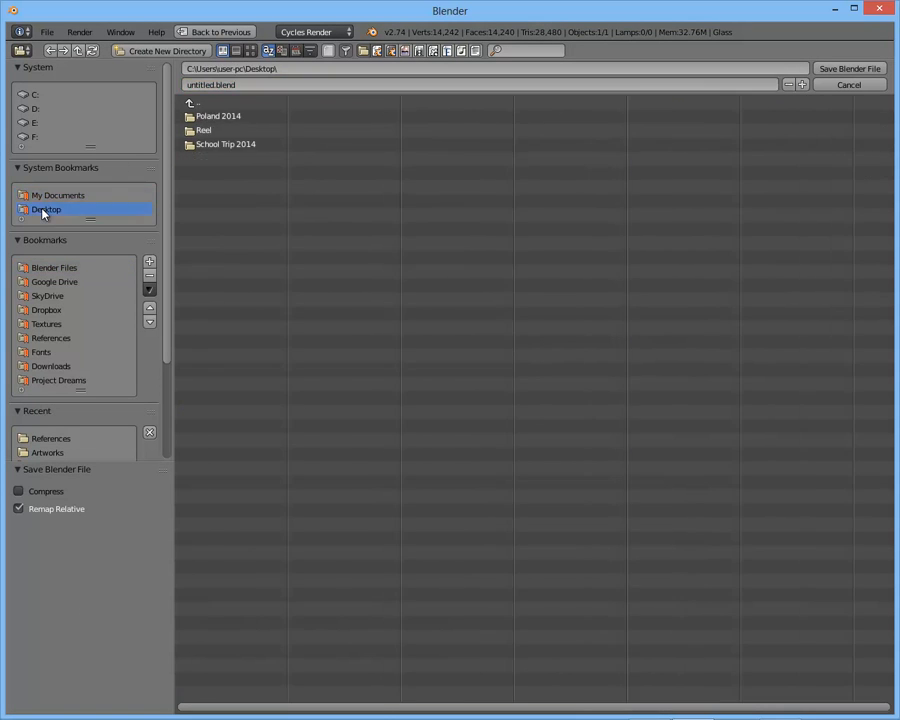
left_click(227, 86)
type("Wine")
key("Home")
type("Glass of")
key("Return")
left_click(849, 69)
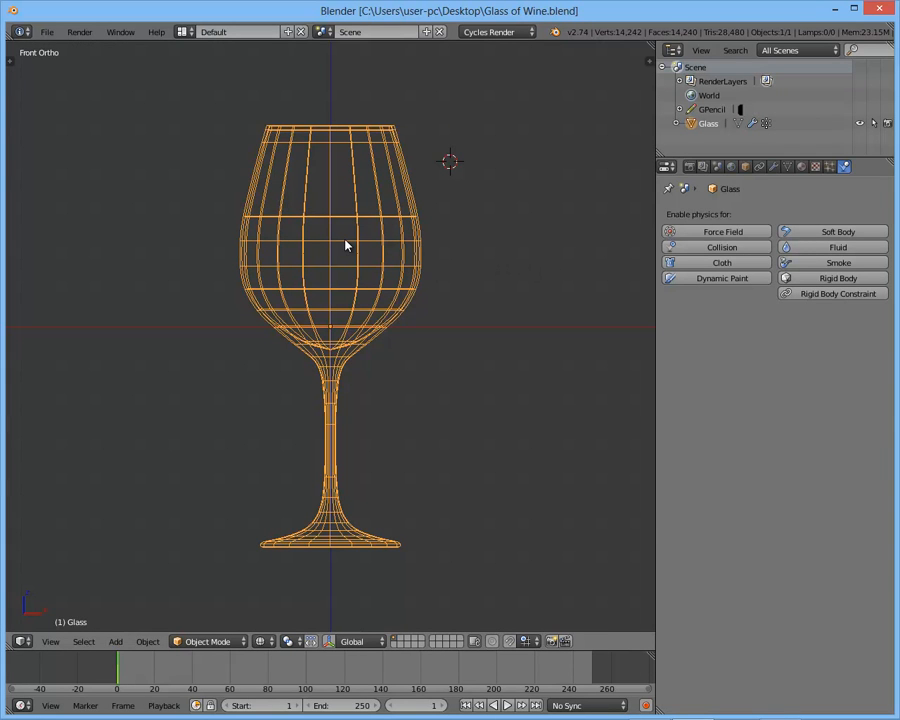
key("ctrl+s")
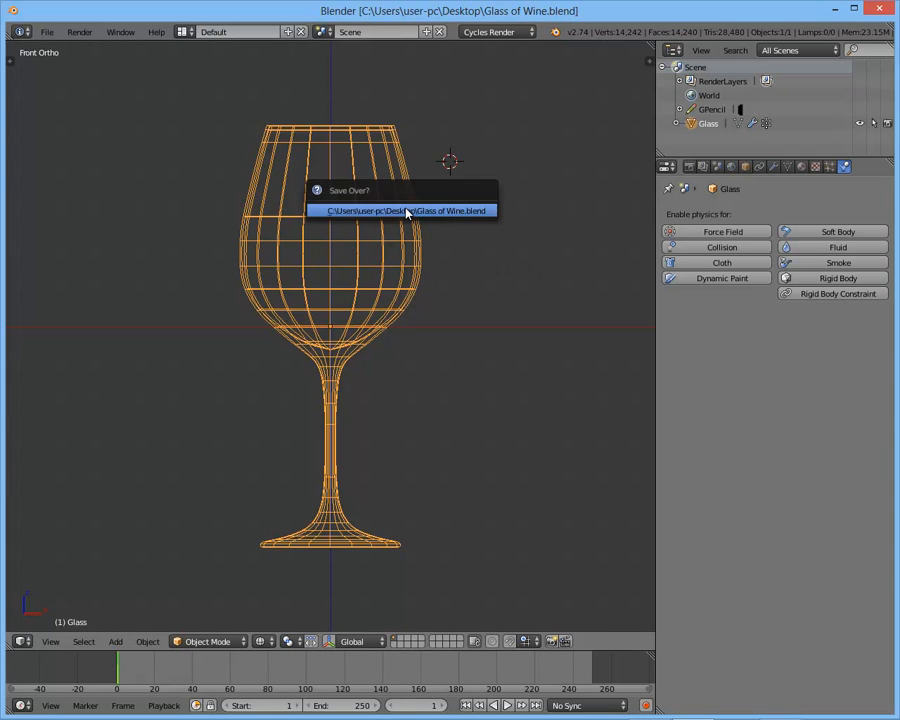
left_click(407, 211)
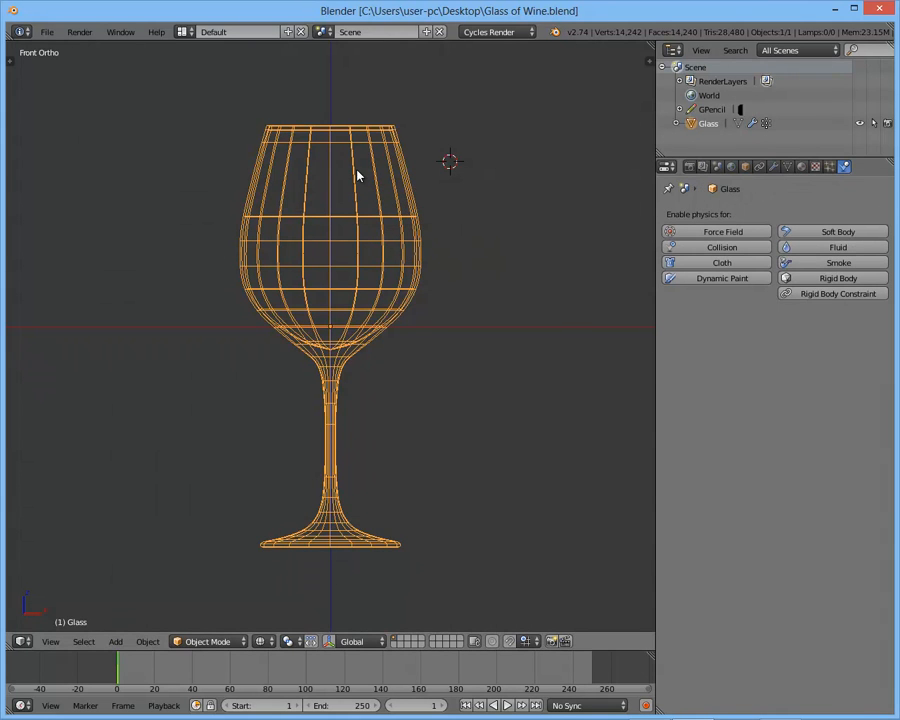
- Reset the 3D cursor to the scene origin
scroll(397, 208, "up", 4)
scroll(397, 208, "down", 3)
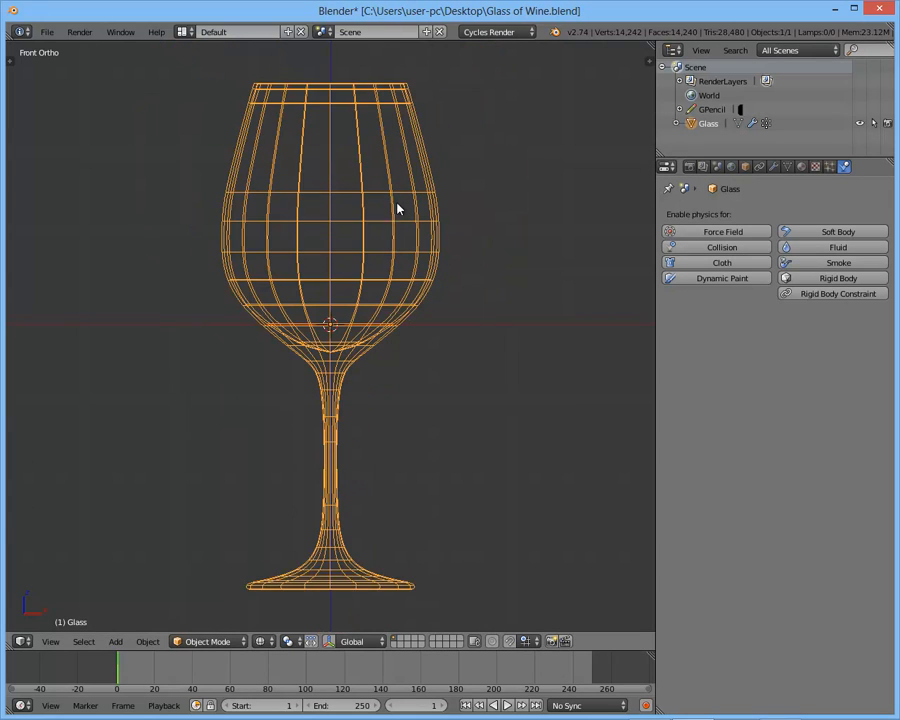
scroll(375, 230, "up", 2, "shift")
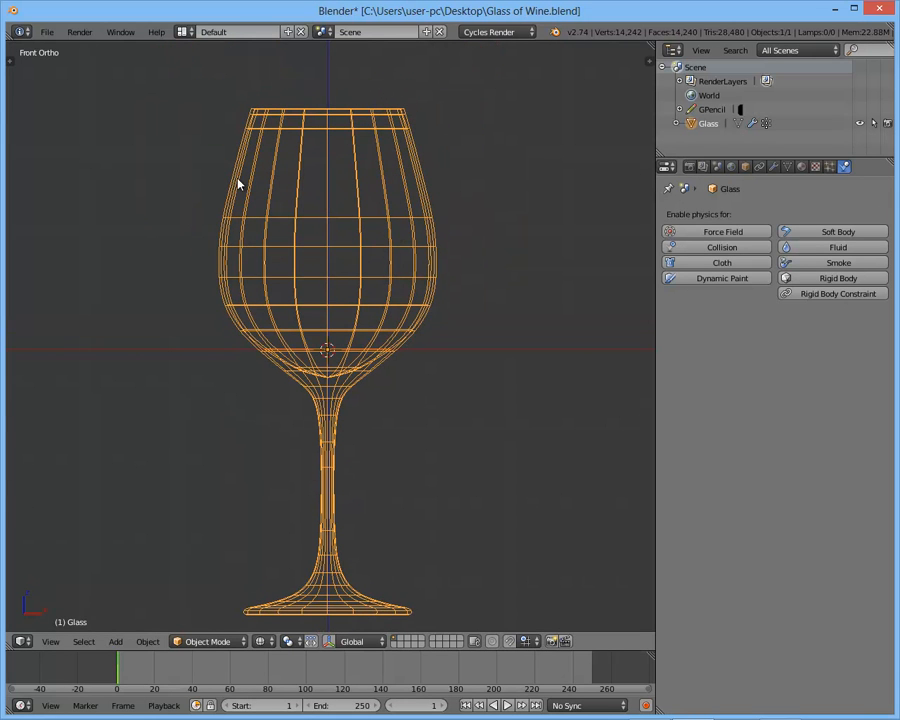
- Edit the glass mesh in wireframe display and select the lowest centre vertex of the bowl's inner surface
key("z")
key("Tab")
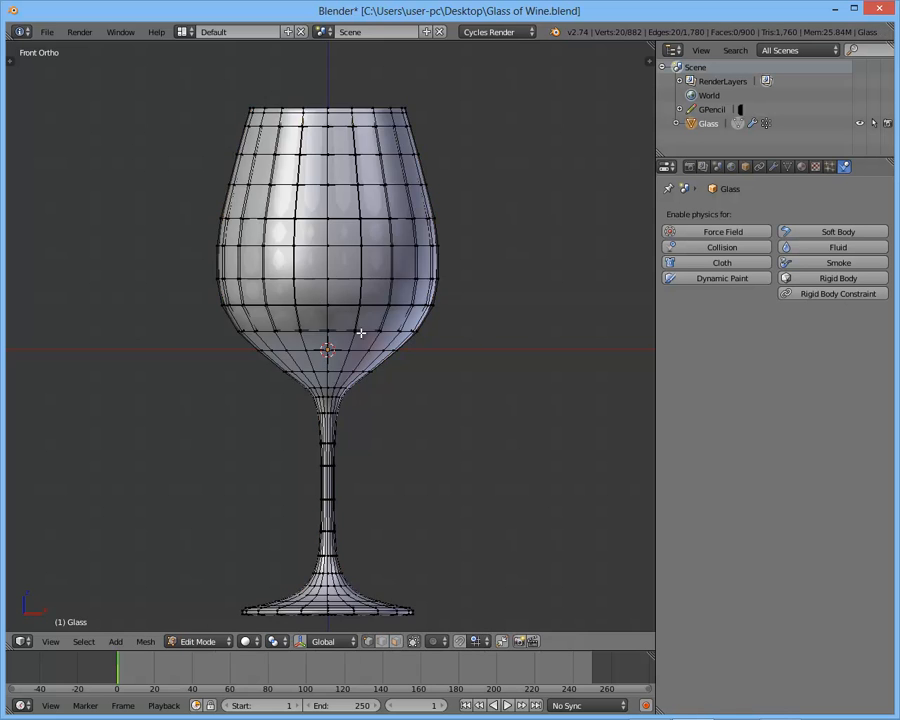
key("z")
scroll(350, 343, "up", 5)
middle_click_drag(339, 353, 353, 267, "shift")
scroll(355, 325, "up", 1, "shift")
right_click(337, 367)
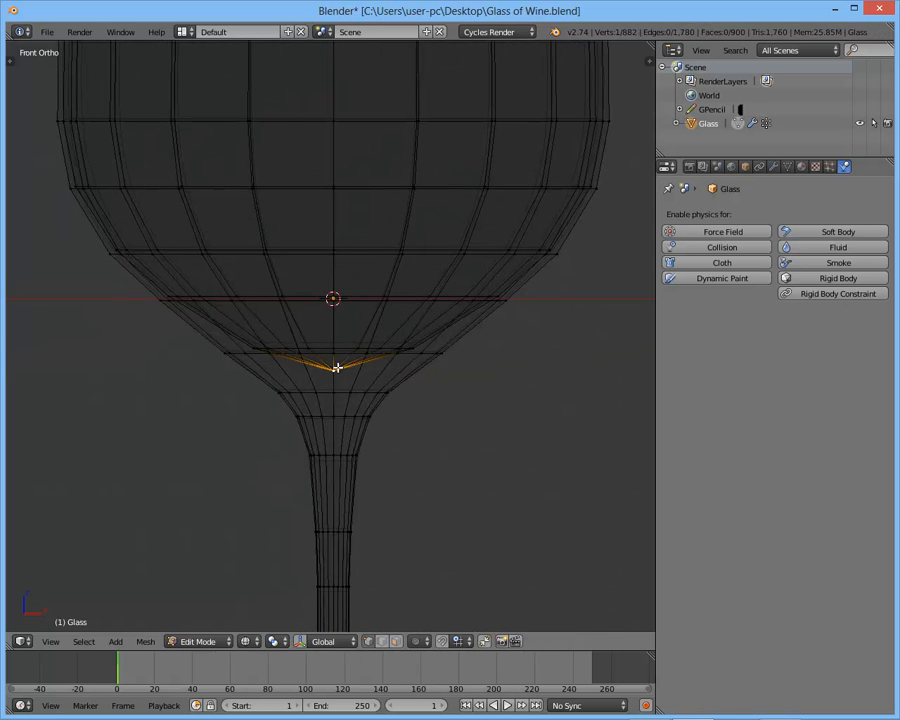
- Examine the selected vertex at the bottom of the inner bowl, close up from the front and from above through the rim
scroll(364, 372, "up", 5)
scroll(364, 376, "down", 3)
scroll(340, 387, "up", 3)
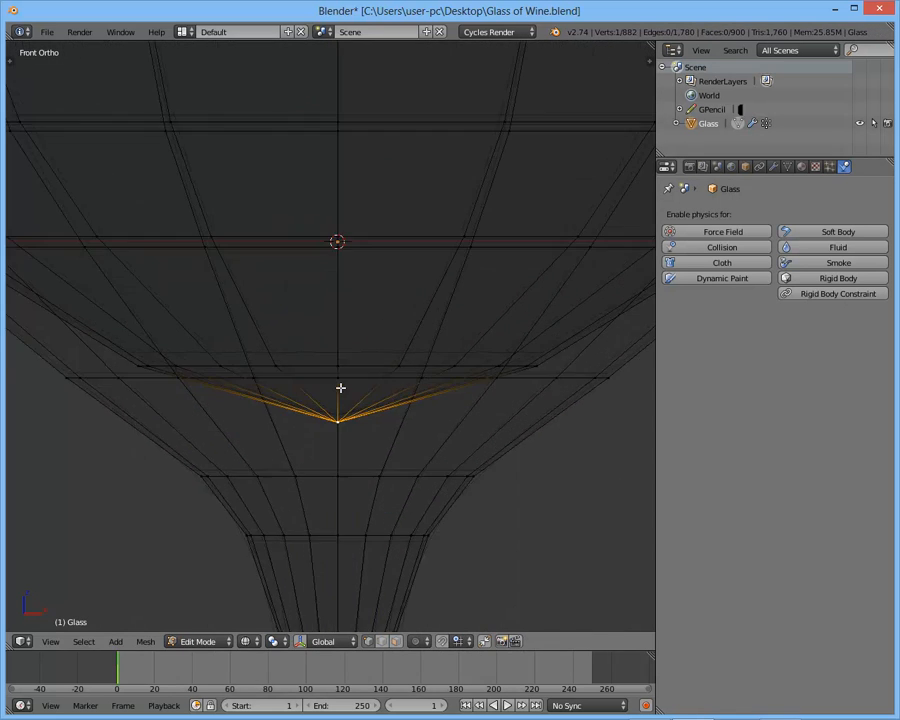
scroll(414, 307, "down", 4)
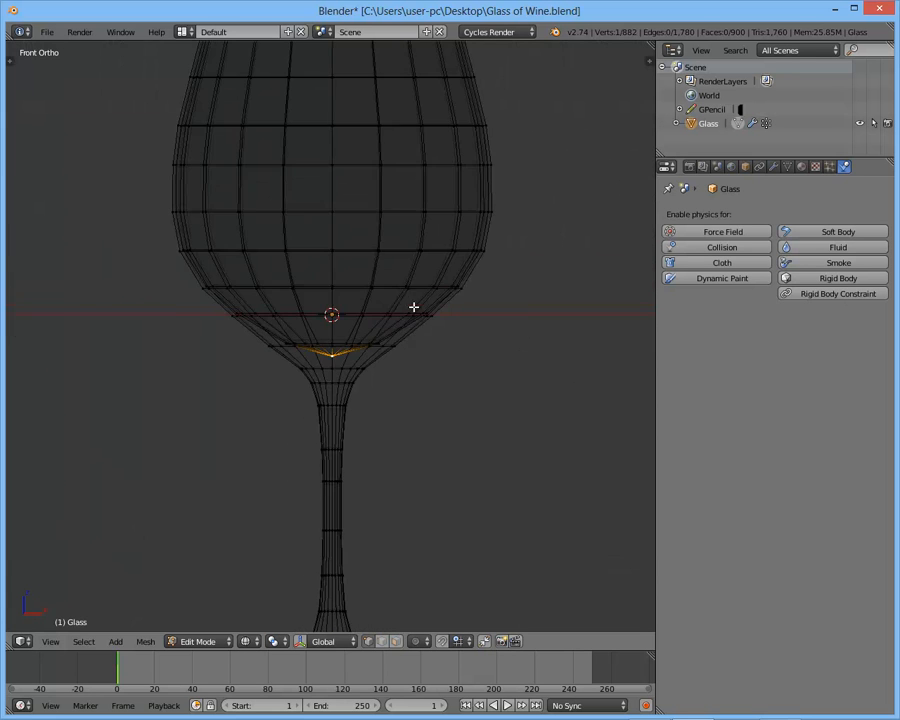
scroll(372, 368, "up", 4)
scroll(367, 382, "down", 1)
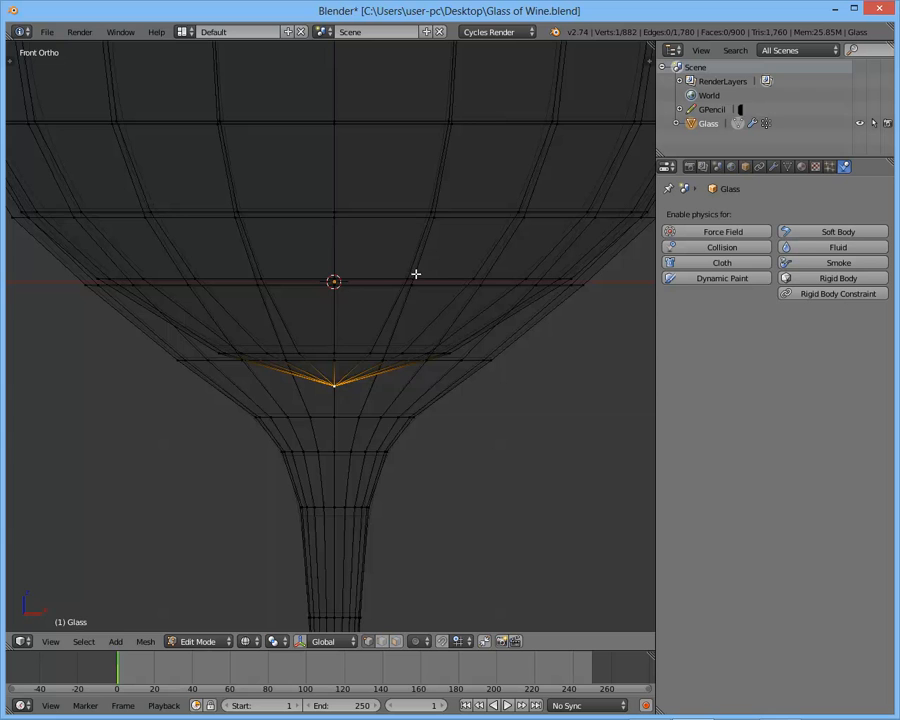
scroll(416, 271, "down", 3)
scroll(414, 324, "down", 1)
middle_click_drag(385, 288, 385, 361, "shift")
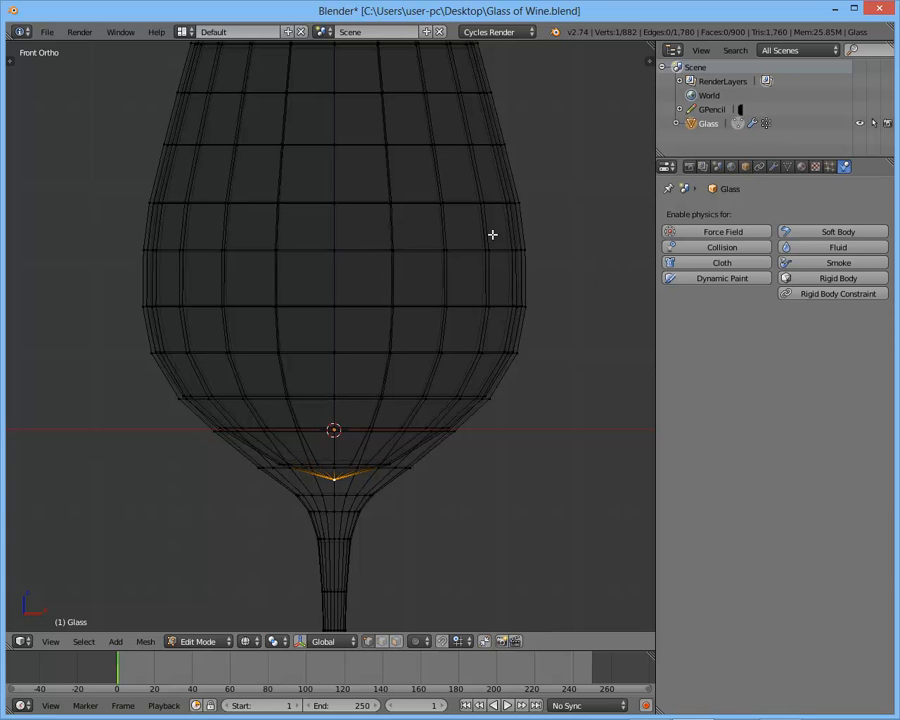
middle_click_drag(492, 234, 446, 400)
scroll(400, 360, "up", 4)
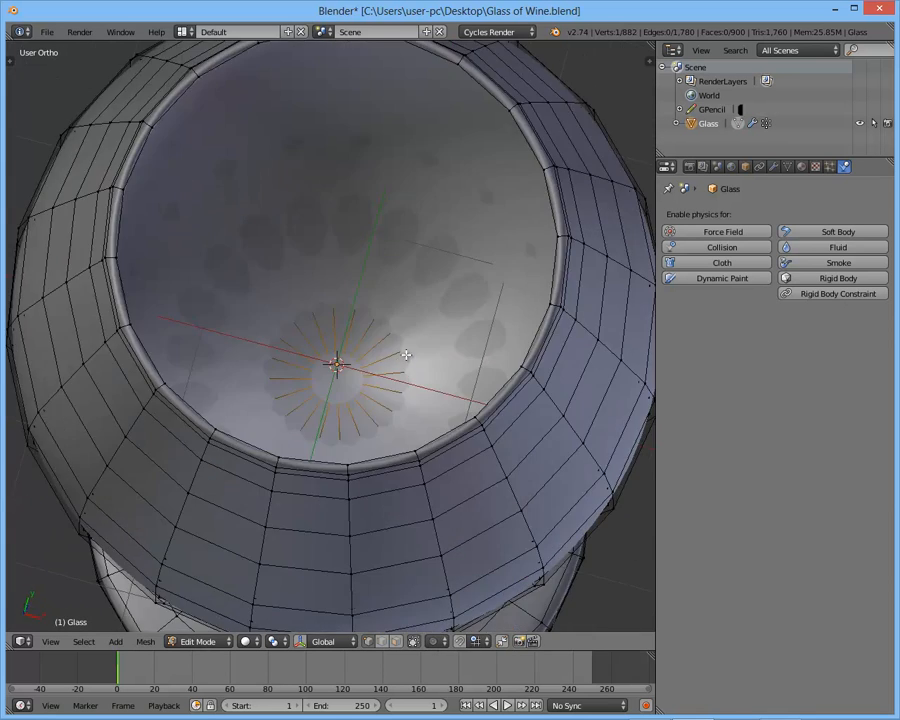
key("z")
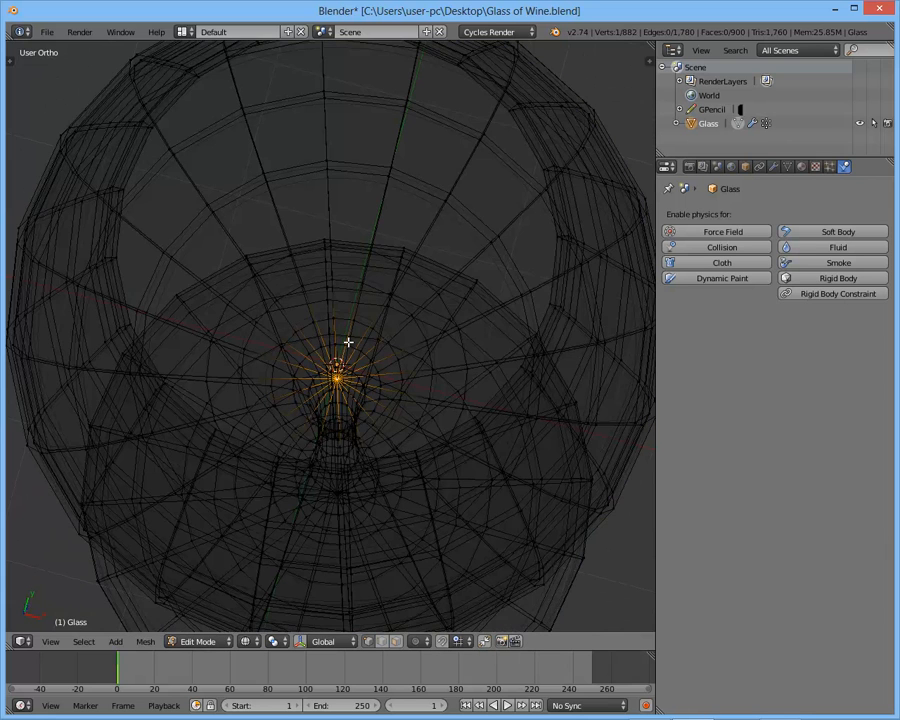
scroll(348, 342, "down", 3)
key("KP_1")
scroll(350, 342, "up", 3)
key("z")
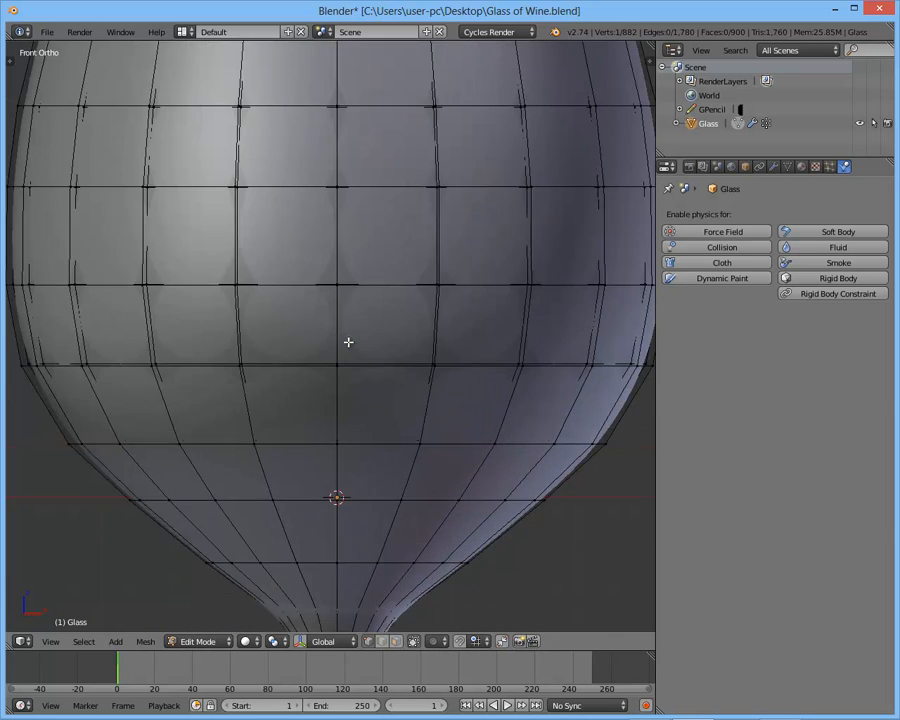
key("z")
middle_click_drag(396, 382, 412, 392, "shift")
scroll(396, 346, "down", 1)
middle_click_drag(370, 352, 330, 353, "shift")
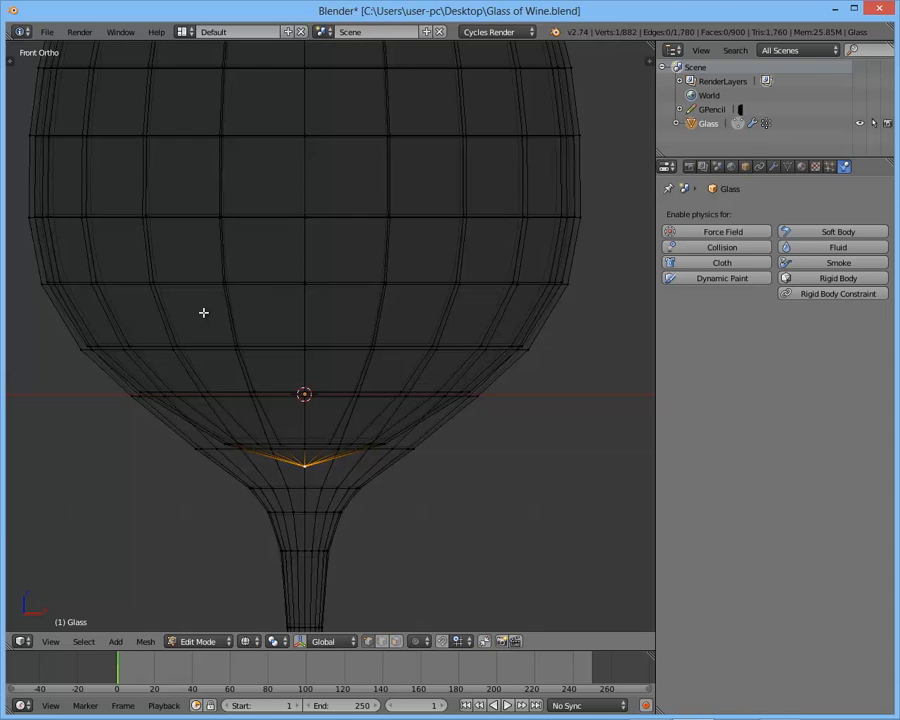
- Grow the selection from the bottom vertex up the bowl's inner wall to the upper ring of its widest section
key("ctrl+KP_Add")
key("ctrl+KP_Add")
key("ctrl+KP_Add")
key("ctrl+KP_Add")
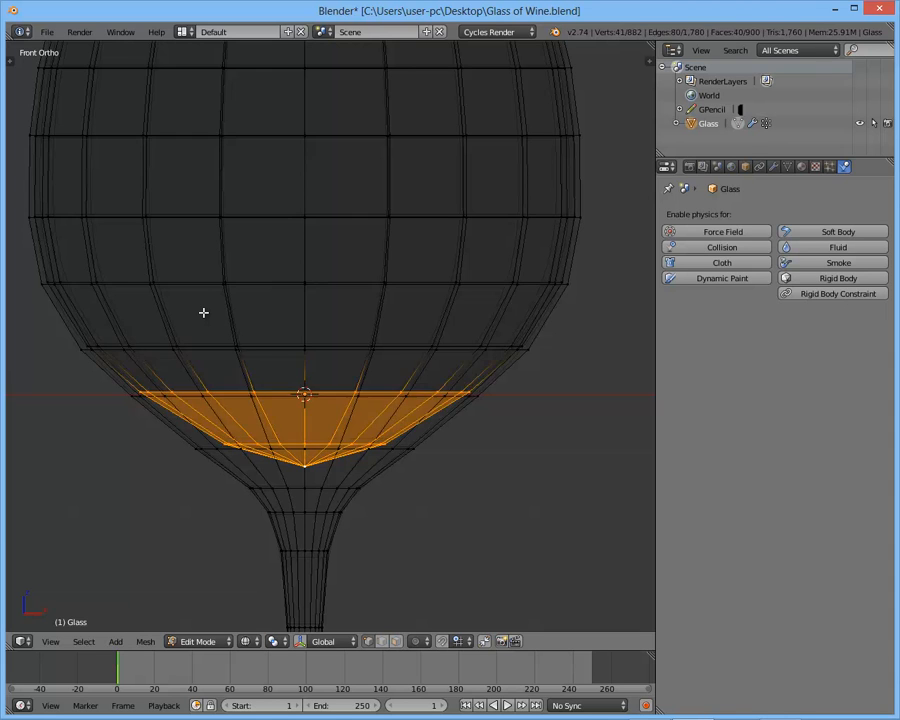
key("ctrl+KP_Add")
key("ctrl+KP_Add")
scroll(306, 316, "down", 3)
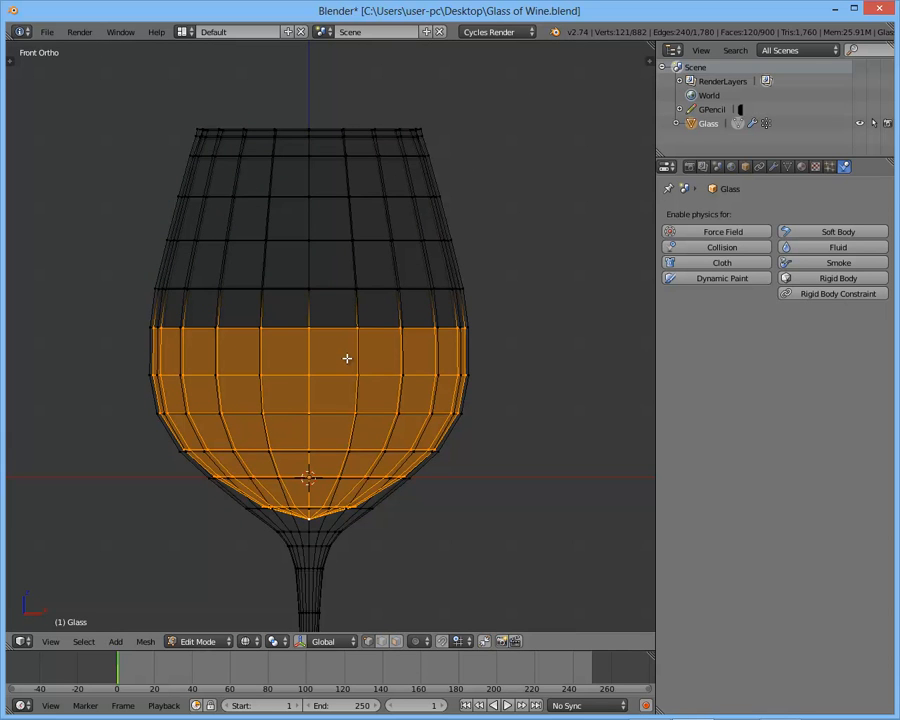
- Try extending the inner-wall selection nearly to the rim, and shrink it back to the widest section of the bowl
key("ctrl+KP_Add")
key("ctrl+KP_Add")
key("ctrl+KP_Add")
key("ctrl+KP_Add")
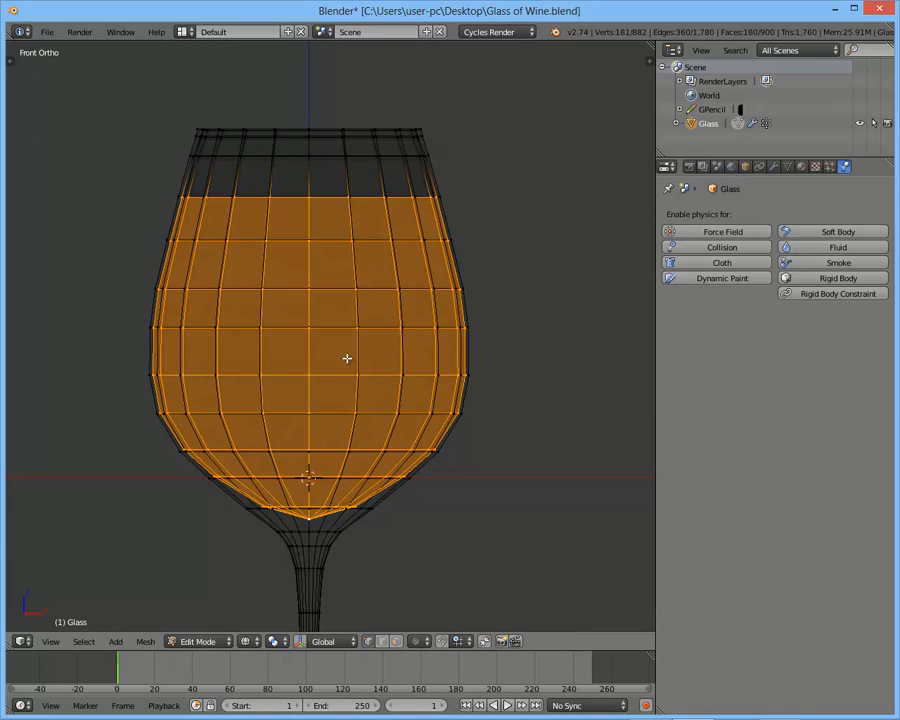
key("ctrl+KP_Subtract")
- Adjust the inner-wall selection so that it ends one ring above the bowl's widest section
key("ctrl+KP_Subtract")
key("ctrl+KP_Subtract")
key("ctrl+KP_Subtract")
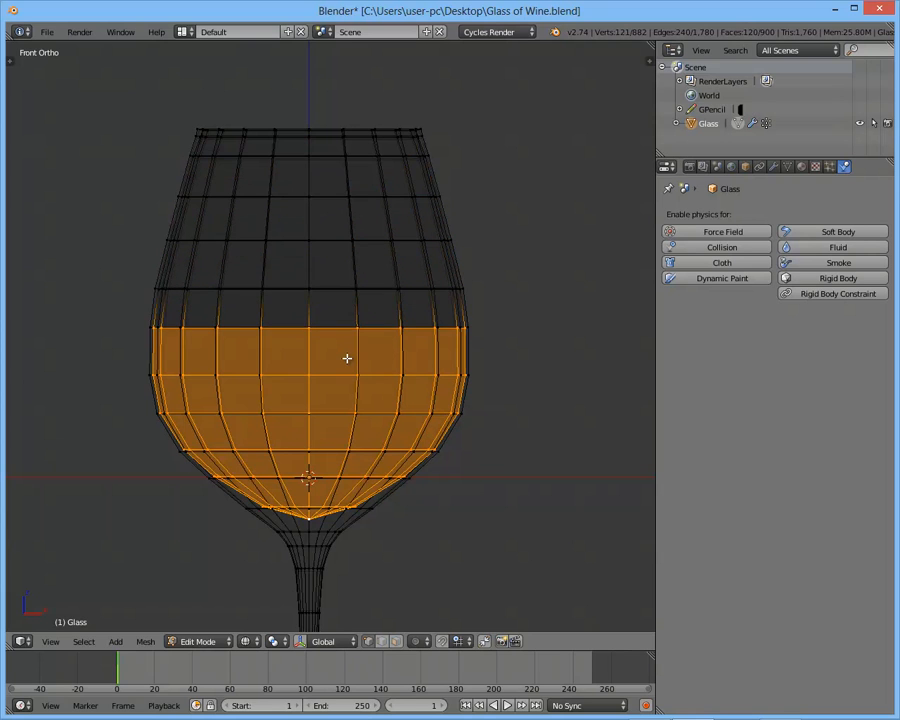
key("ctrl+KP_Subtract")
key("ctrl+KP_Add")
key("ctrl+KP_Add")
key("ctrl+KP_Subtract")
key("ctrl+KP_Add")
key("ctrl+KP_Subtract")
key("ctrl+KP_Add")
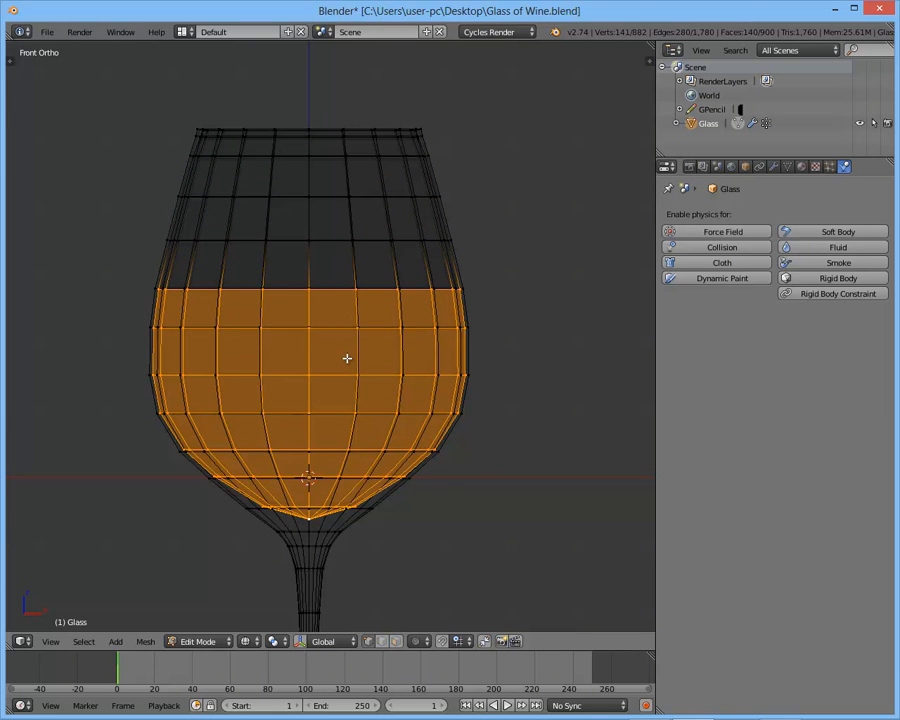
- Try growing the selection to the rim and shrinking it to the bowl's bottom, and restore it to just above the widest section
key("ctrl+KP_Add")
key("ctrl+KP_Add")
key("ctrl+KP_Add")
key("ctrl+KP_Add")
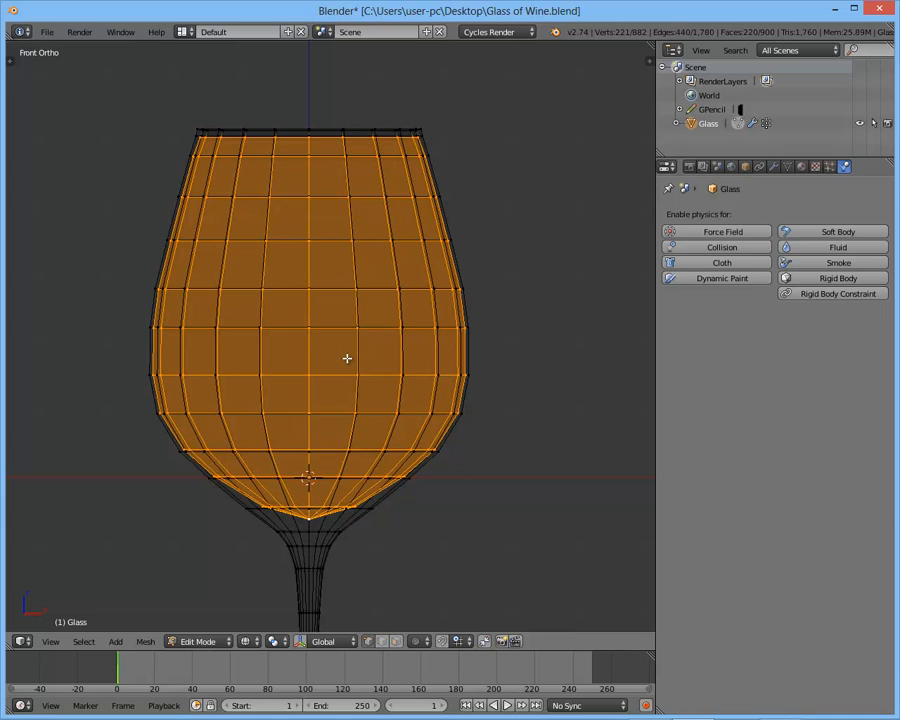
key("ctrl+KP_Subtract")
key("ctrl+KP_Subtract")
key("ctrl+KP_Subtract")
key("ctrl+KP_Subtract")
key("ctrl+KP_Subtract")
key("ctrl+KP_Subtract")
key("ctrl+KP_Subtract")
key("ctrl+KP_Subtract")
key("ctrl+KP_Subtract")
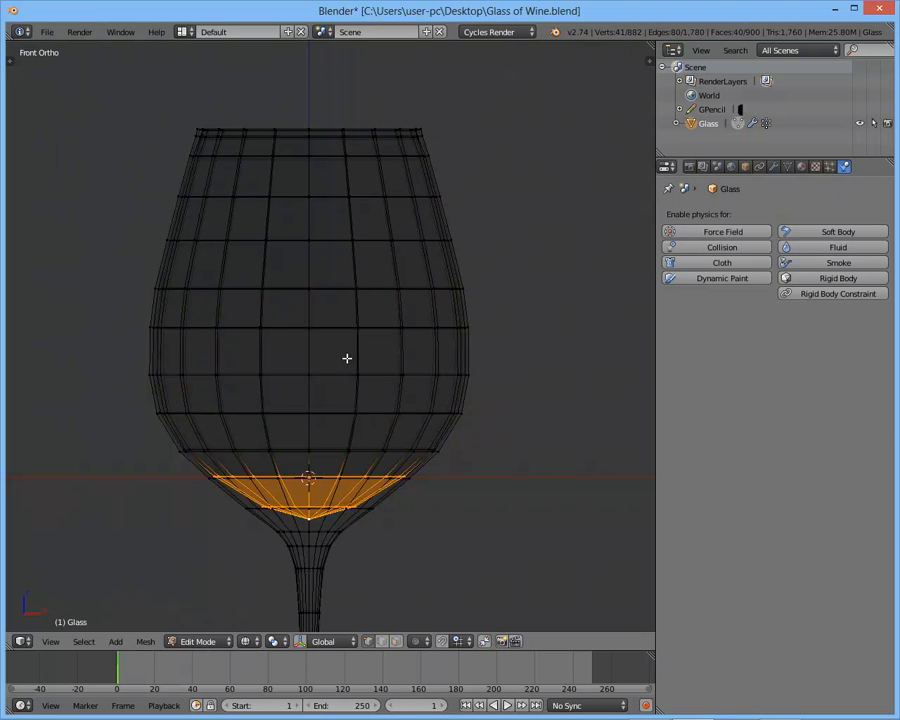
key("ctrl+KP_Add")
key("ctrl+KP_Add")
key("ctrl+KP_Add")
key("ctrl+KP_Add")
key("ctrl+KP_Add")
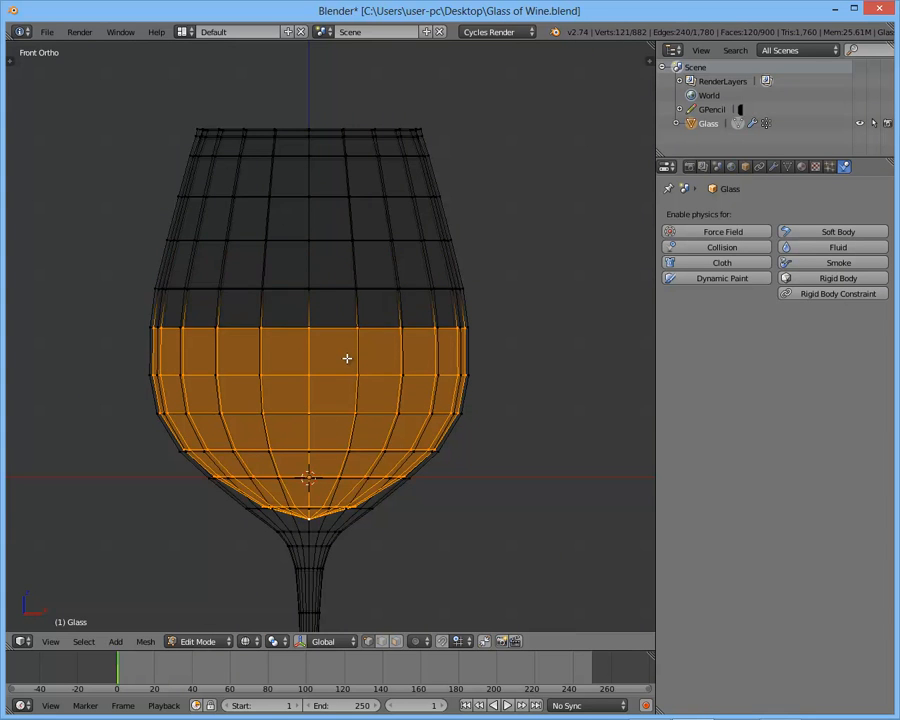
scroll(347, 358, "down", 2)
key("shift+d")
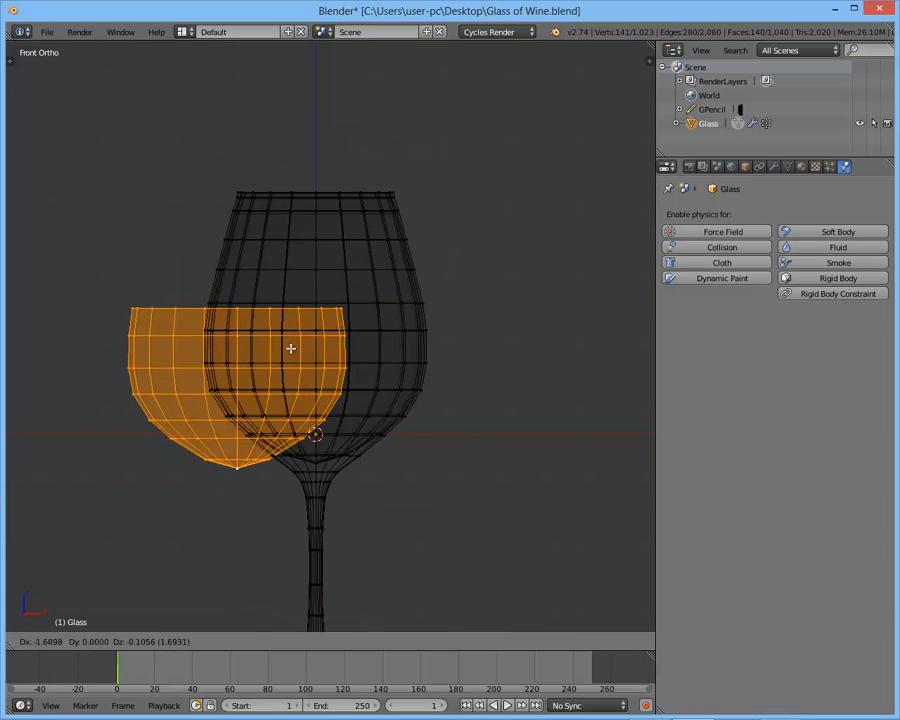
right_click(363, 329)
key("ctrl+z")
scroll(360, 376, "up", 2)
scroll(239, 285, "up", 1)
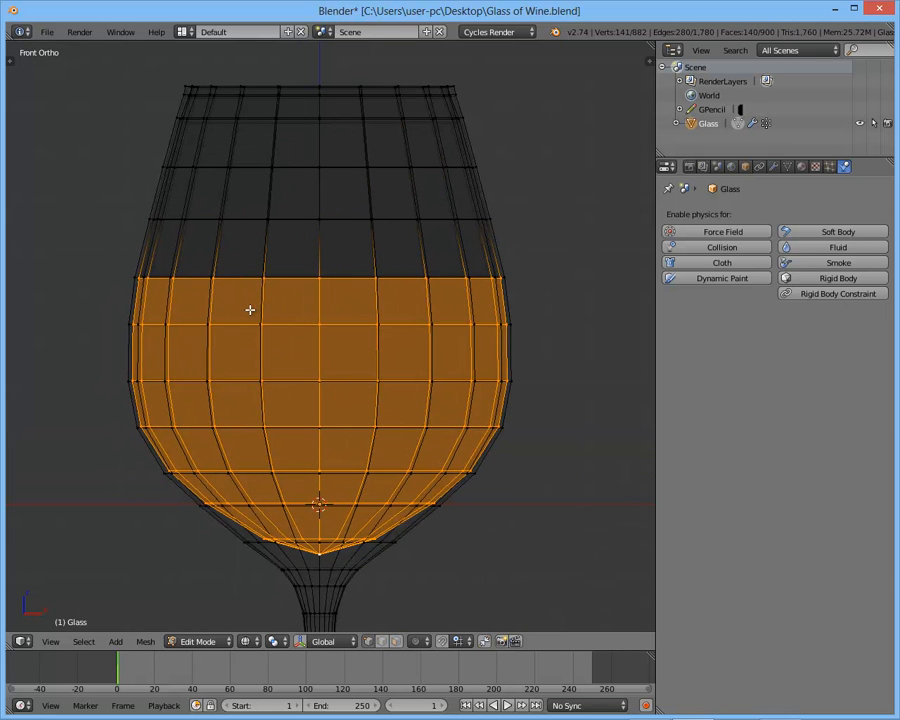
- Duplicate the selected inner bowl faces in place, without moving the copy
key("shift+d")
right_click(307, 329)
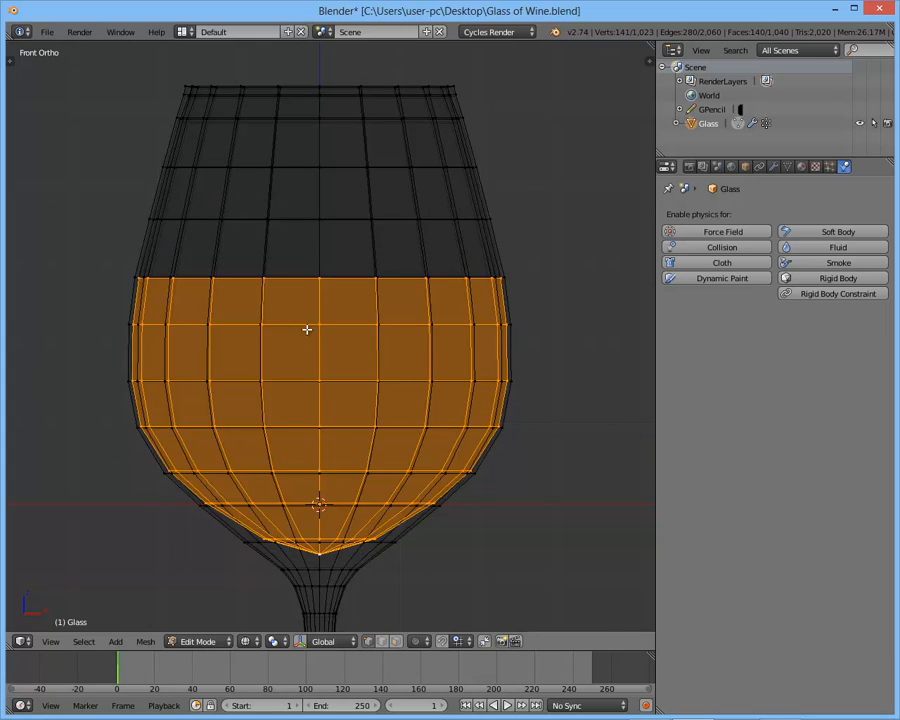
scroll(307, 329, "down", 2)
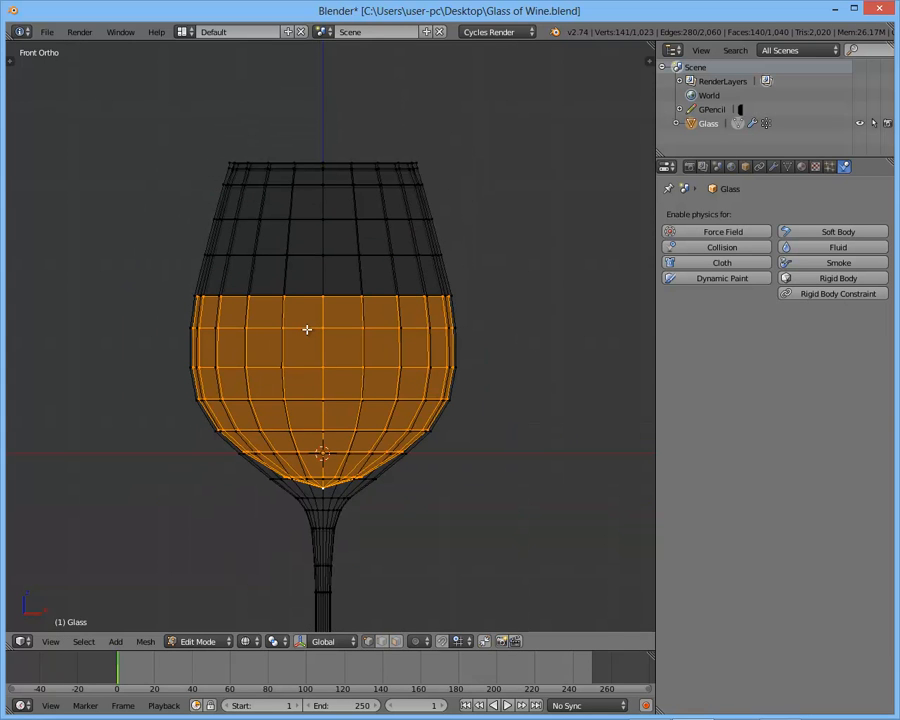
- Separate the selected inner bowl faces into their own object, leave Edit Mode, and select the new object
key("p")
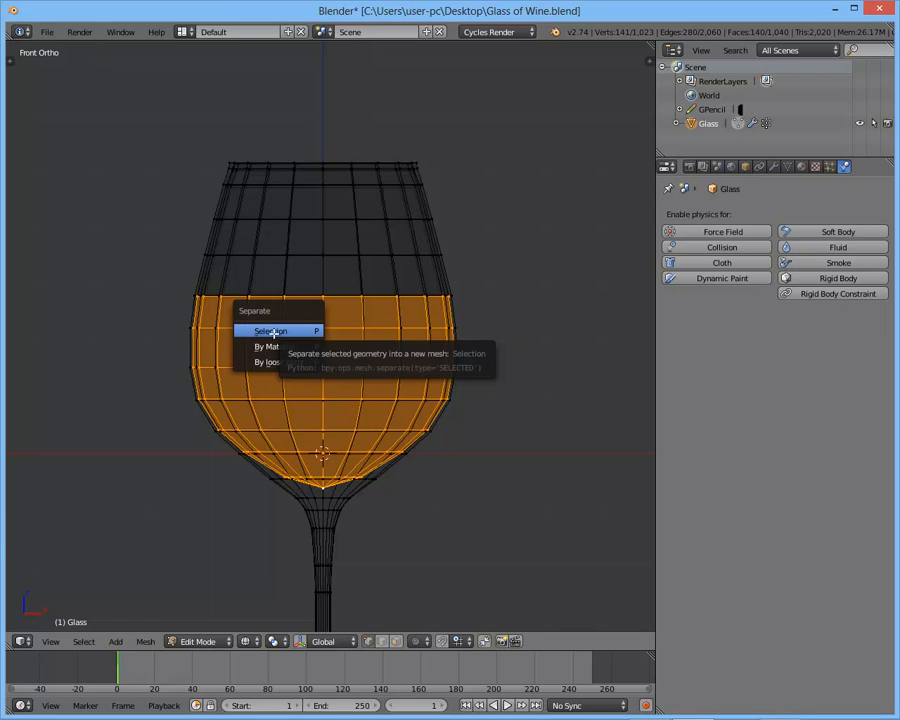
left_click(271, 331)
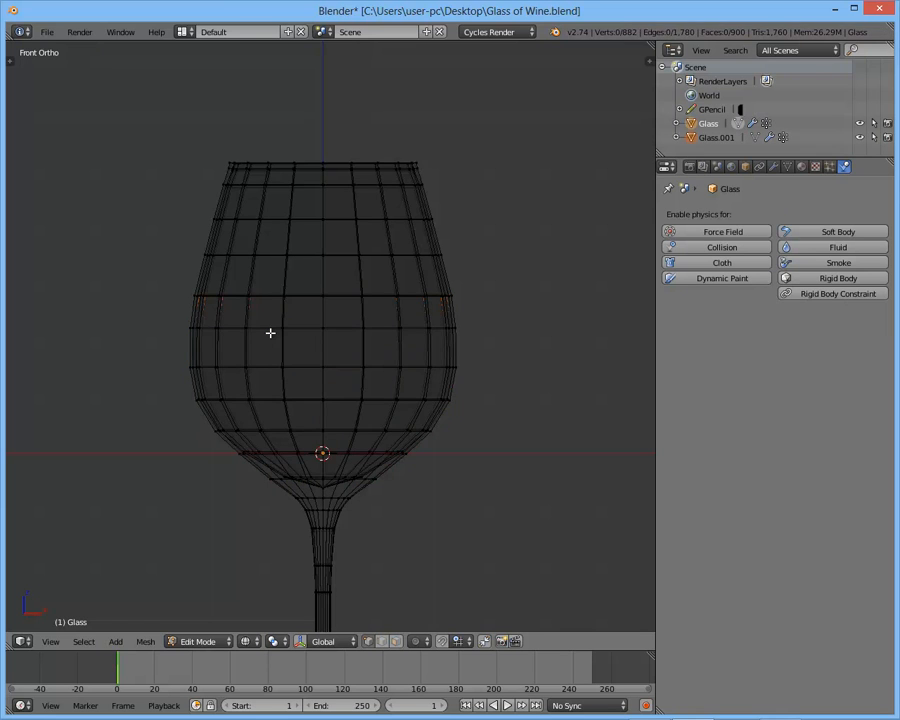
key("Tab")
right_click(321, 337)
scroll(318, 350, "down", 3)
key("g")
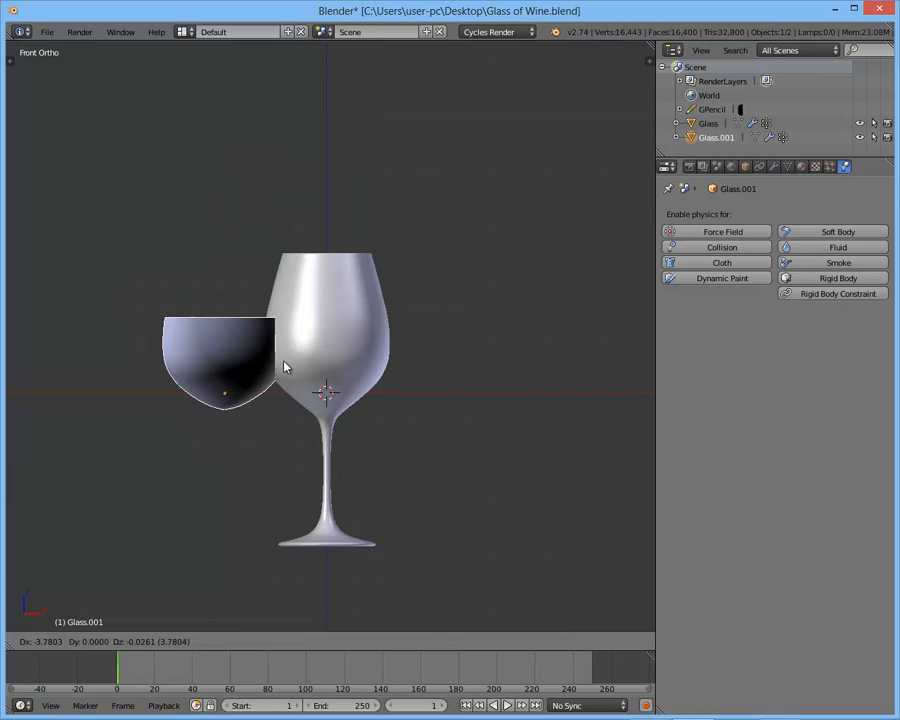
right_click(290, 288)
right_click(326, 322)
key("g")
right_click(315, 367)
right_click(368, 356)
key("z")
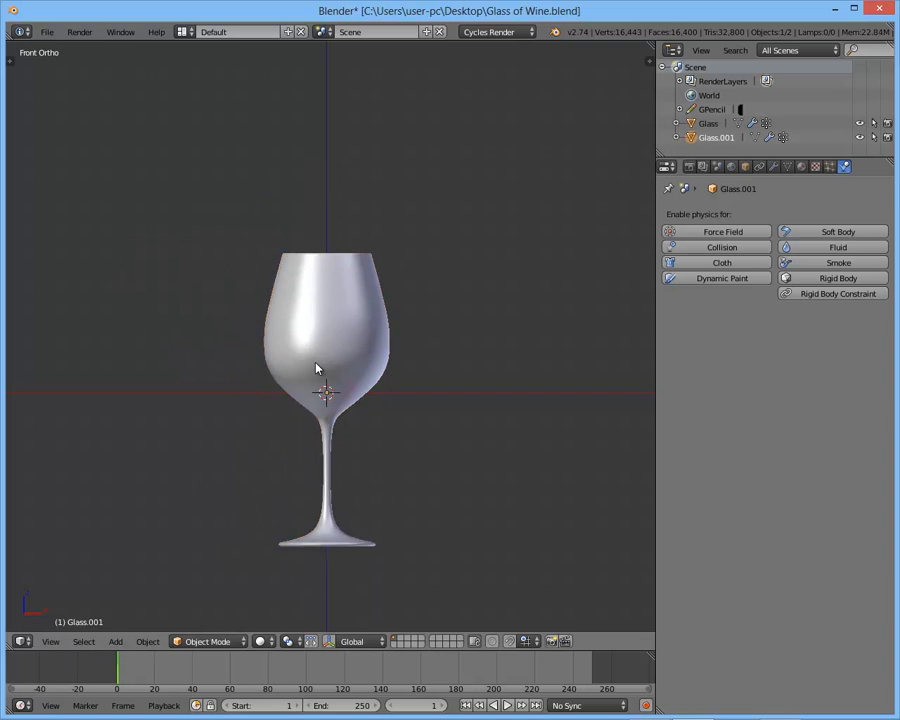
key("g")
right_click(457, 350)
- Rename the separated inner bowl object as Wine
key("n")
scroll(535, 300, "up", 2)
left_click(521, 268)
type("Wine")
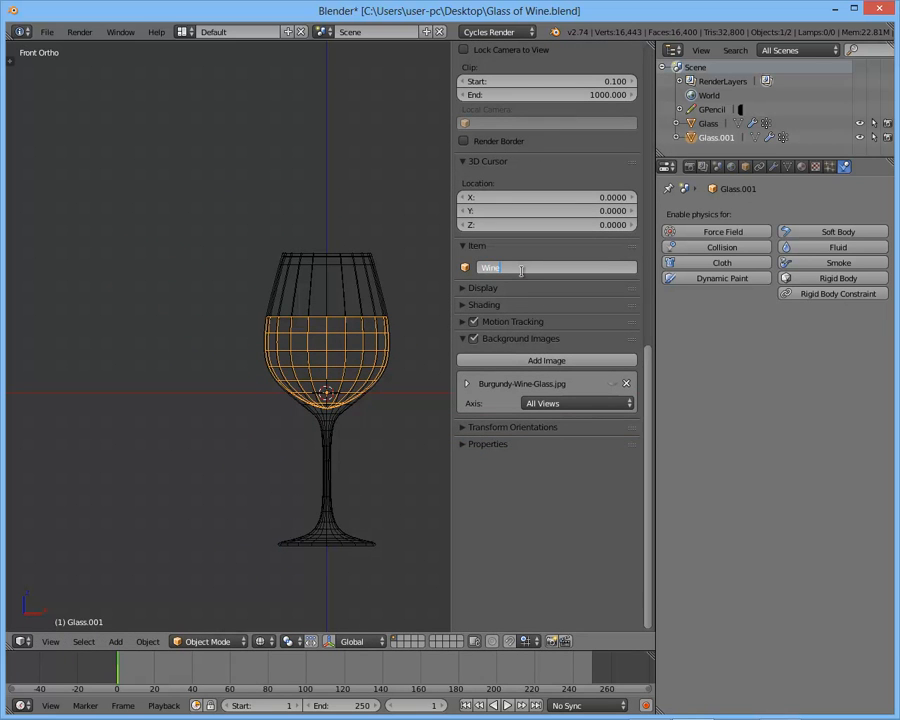
key("Return")
key("n")
scroll(352, 357, "up", 3)
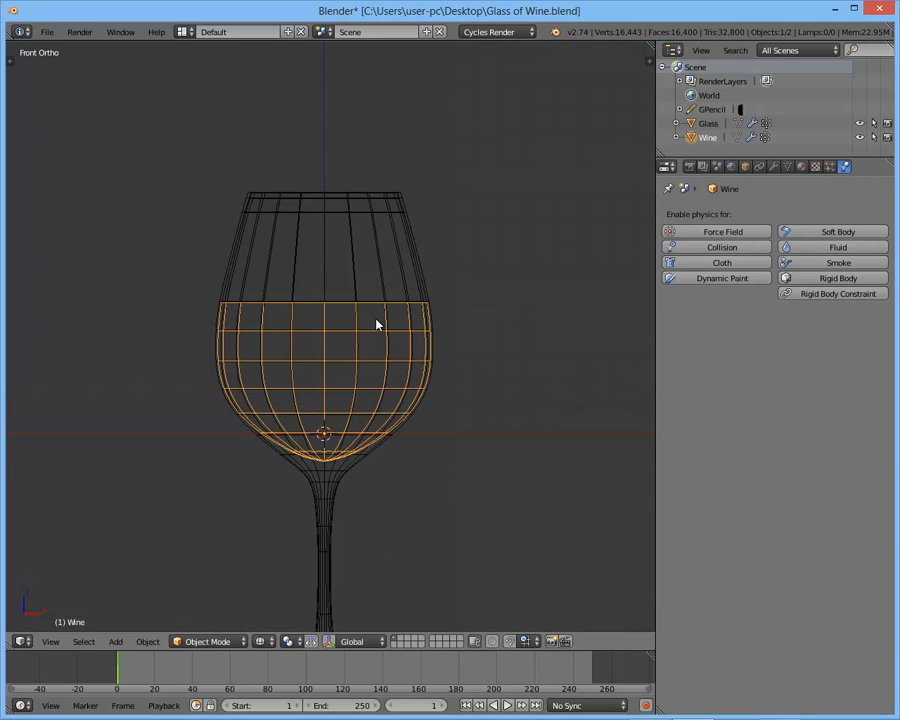
- Hide the glass object, and show the wine object alone in solid shading
middle_click_drag(376, 324, 358, 305)
right_click(371, 258)
key("KP_1")
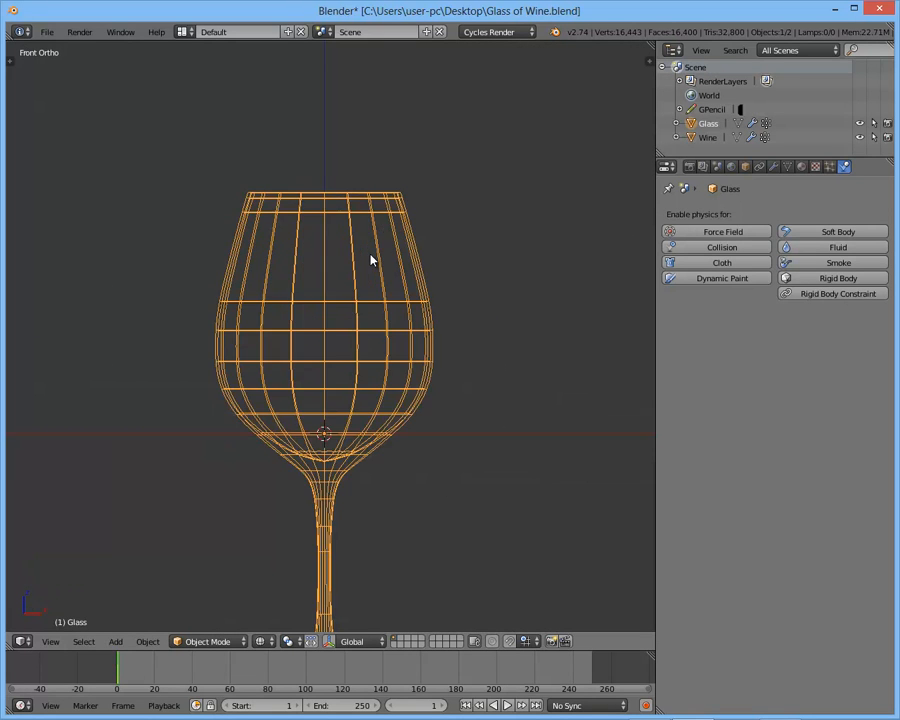
key("h")
right_click(358, 308)
key("z")
middle_click_drag(358, 308, 362, 348)
scroll(363, 349, "up", 3)
- Recalculate the normals of the whole wine mesh in Edit Mode so that they face outward
key("Tab")
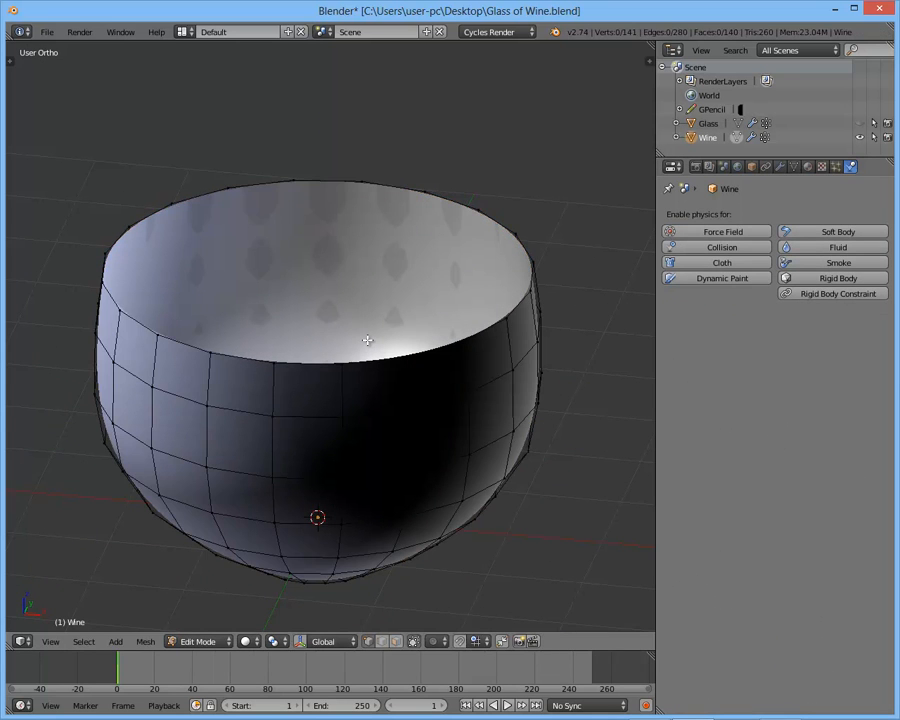
key("a")
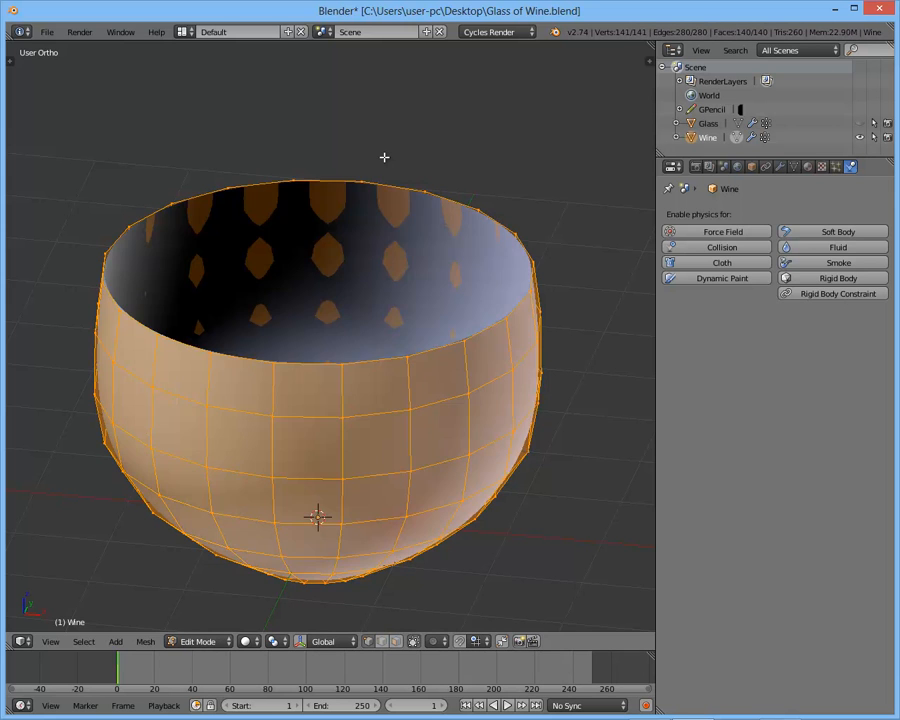
key("a")
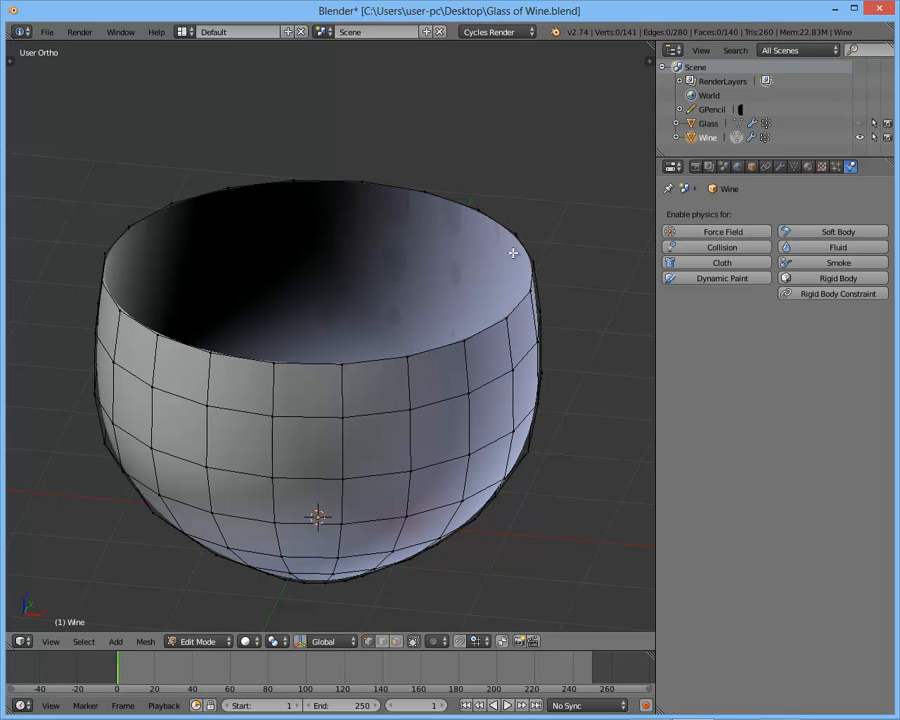
- Select the wine's open top edge loop and extrude it inward in three successively smaller concentric rings
right_click(506, 217, "alt")
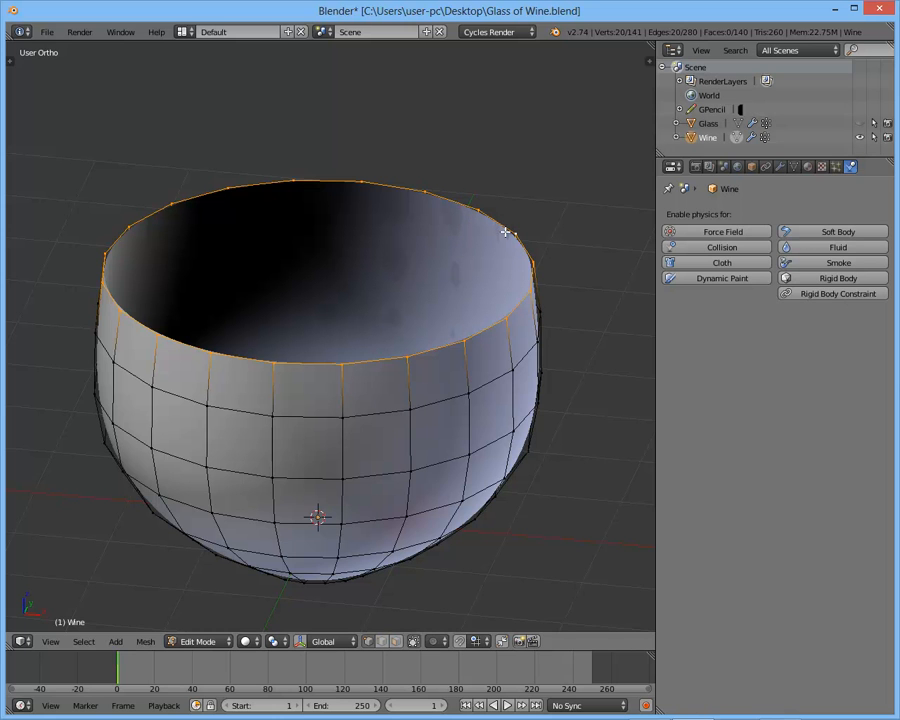
scroll(522, 209, "up", 2)
middle_click_drag(528, 228, 556, 237, "shift")
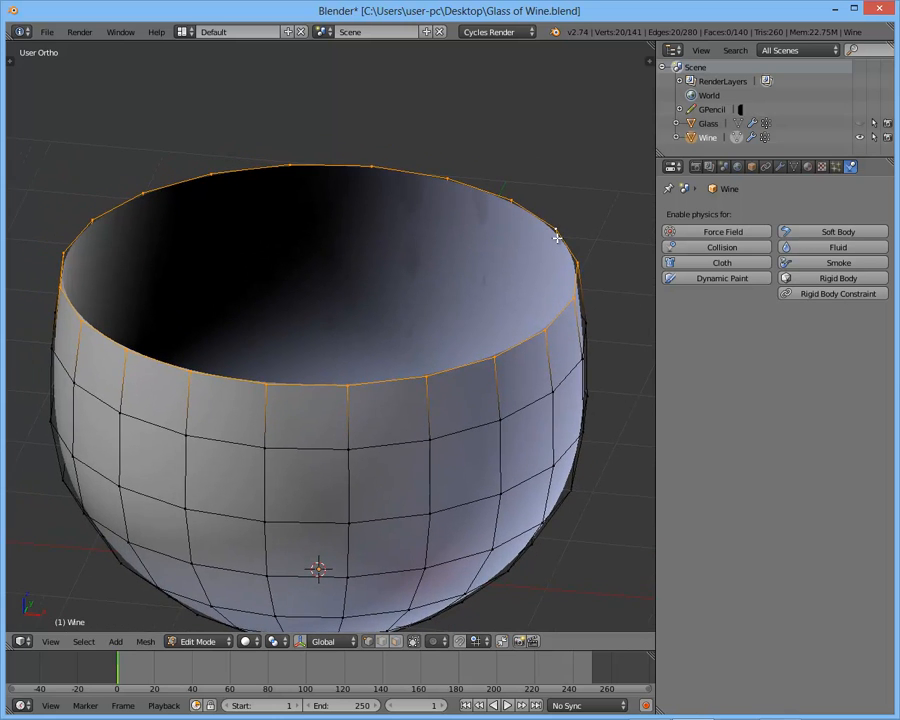
key("e")
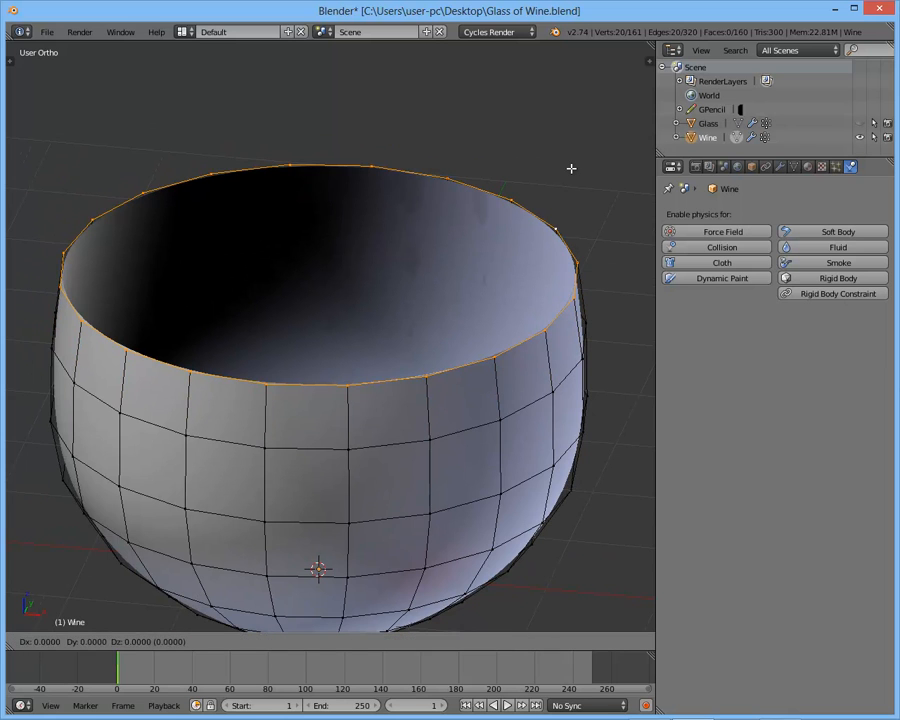
key("s")
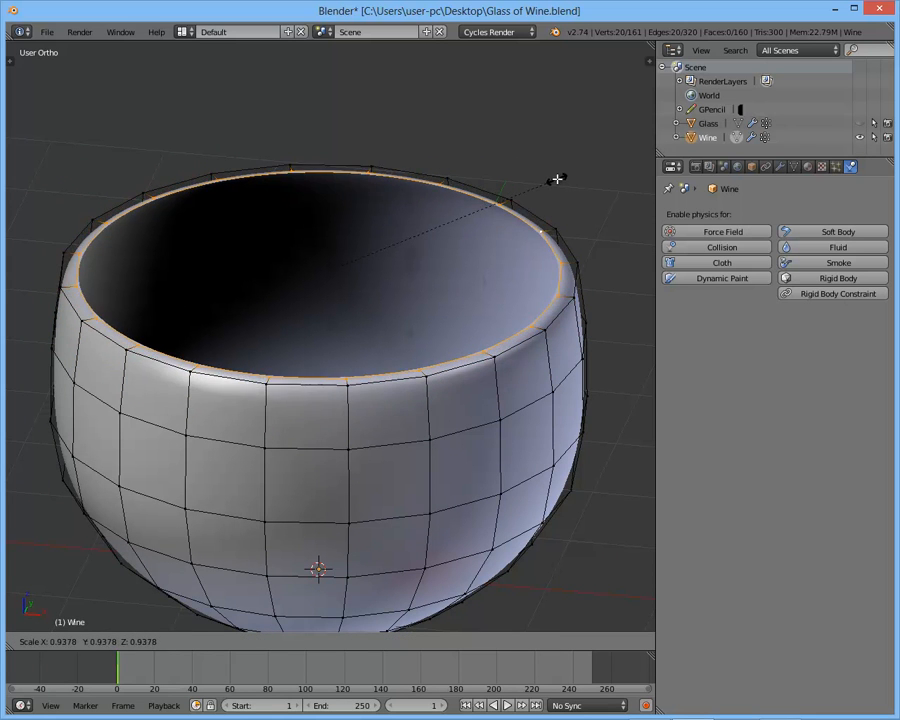
left_click(508, 199)
key("e")
key("s")
left_click(446, 218)
key("e")
key("s")
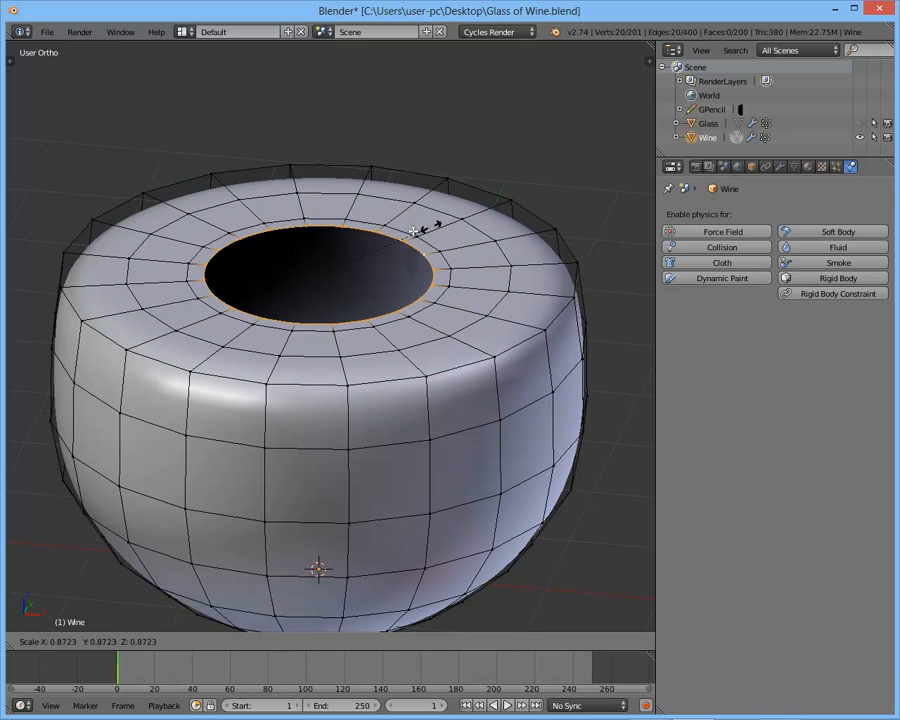
left_click(377, 238)
- Extrude the innermost ring in place and merge its vertices at the center to close the wine's top surface
key("e")
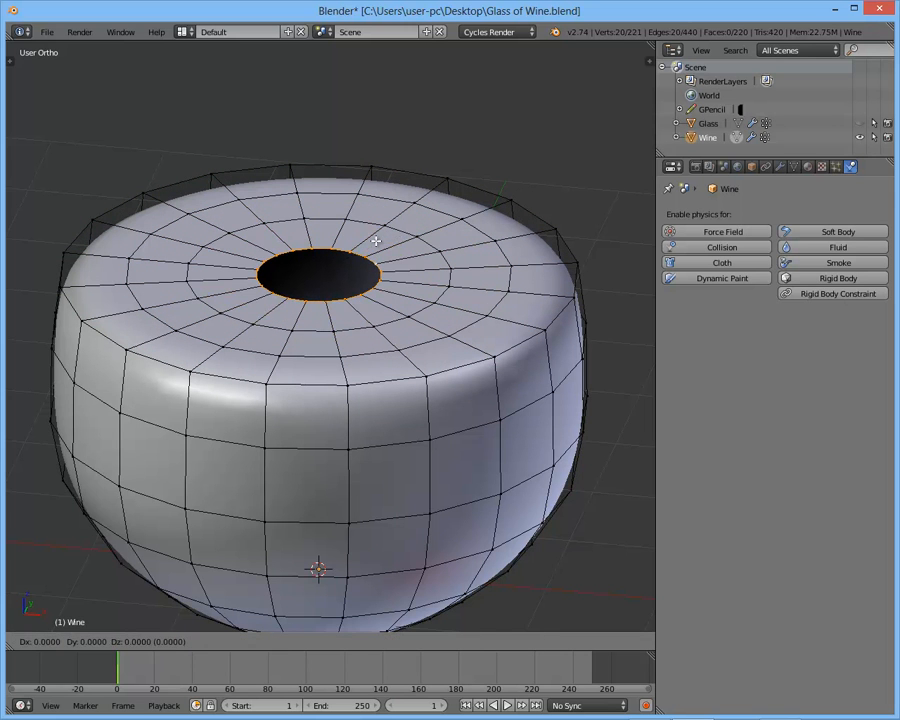
left_click(376, 240)
key("alt+m")
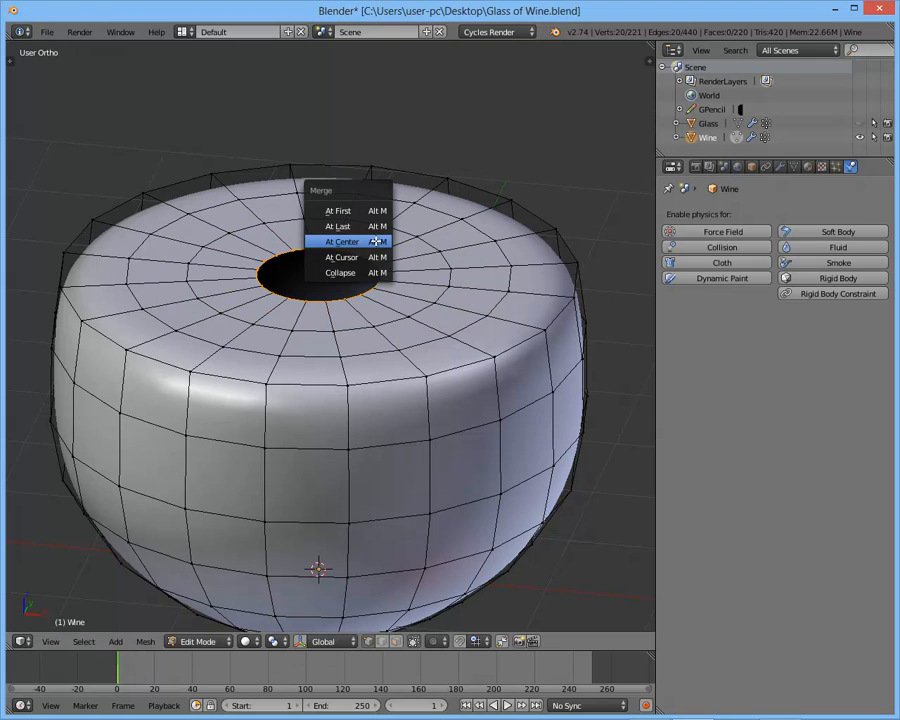
left_click(375, 242)
middle_click_drag(372, 243, 515, 320)
key("Tab")
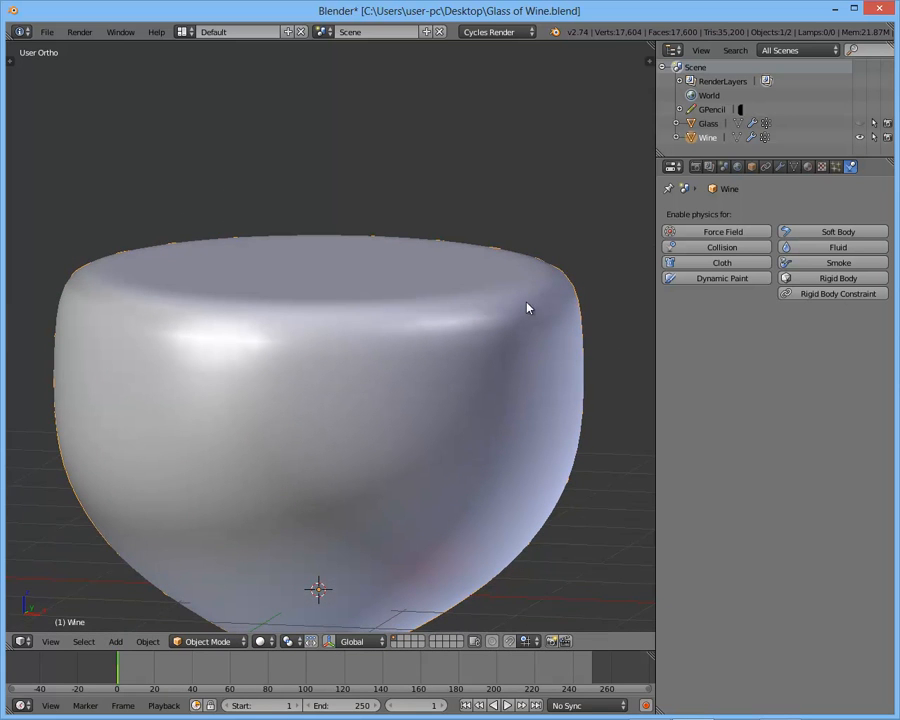
- Add a horizontal edge loop around the wine's side wall and slide it up to just below the top rim
key("Tab")
scroll(484, 281, "up", 2)
middle_click_drag(597, 288, 388, 318, "shift")
middle_click_drag(388, 318, 445, 240)
scroll(443, 233, "up", 1)
key("KP_1")
middle_click_drag(496, 308, 468, 341, "shift")
scroll(465, 344, "up", 1)
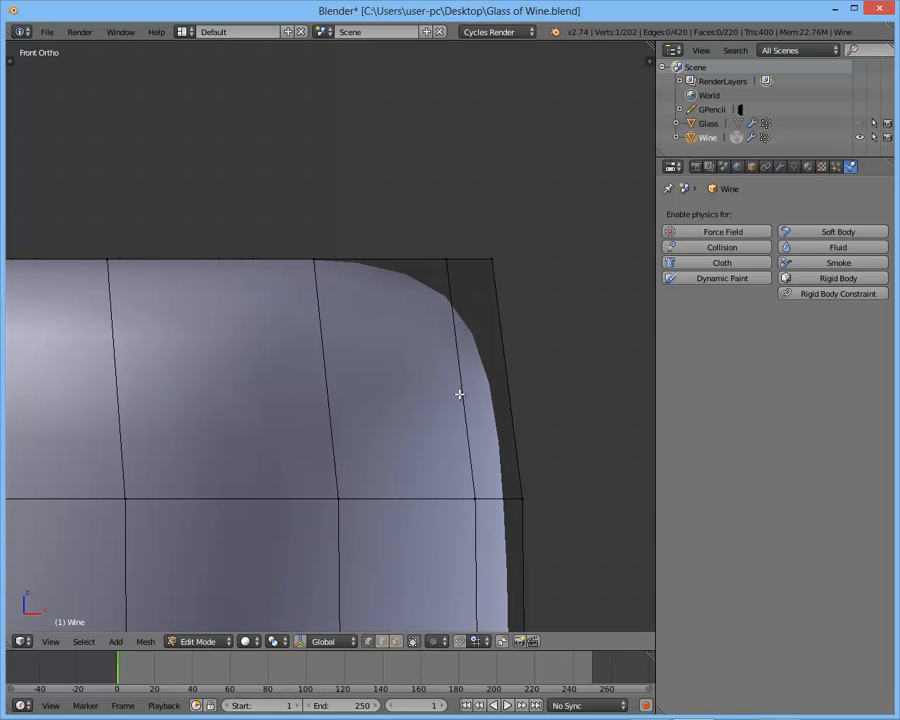
key("ctrl+r")
left_click(463, 383)
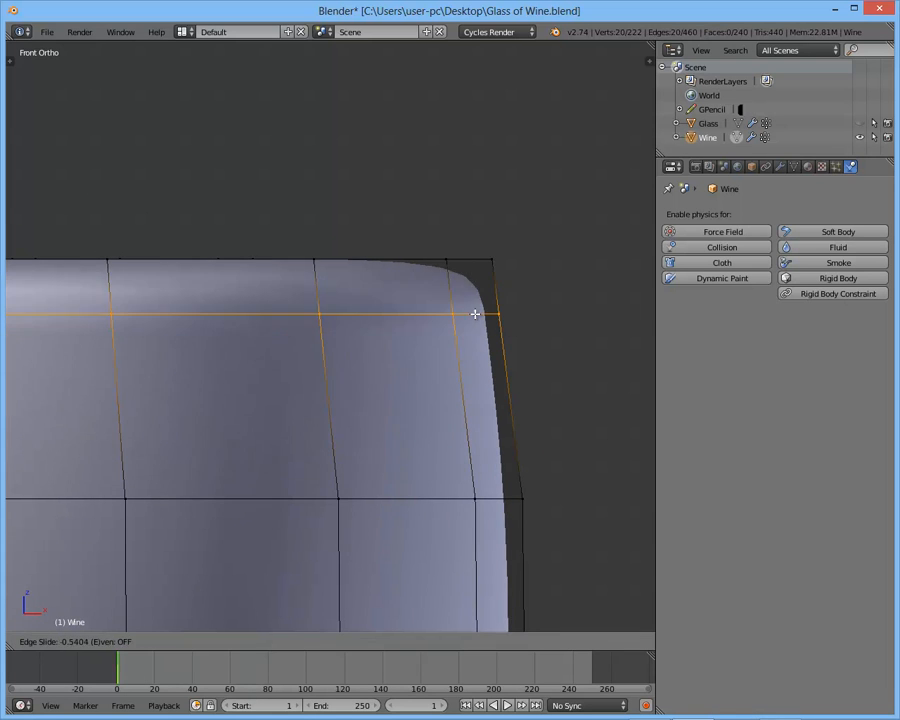
left_click(484, 261)
key("a")
- Scale the outermost inner ring of the top surface by about 1.32 so it sits just inside the rim
middle_click_drag(487, 286, 485, 313)
right_click(243, 300, "alt")
scroll(285, 304, "down", 3)
mouse_move(300, 306)
middle_mouse_down()
mouse_move(320, 308)
mouse_move(285, 307)
mouse_move(323, 309)
mouse_move(298, 312)
middle_mouse_up()
scroll(320, 308, "up", 2)
key("s")
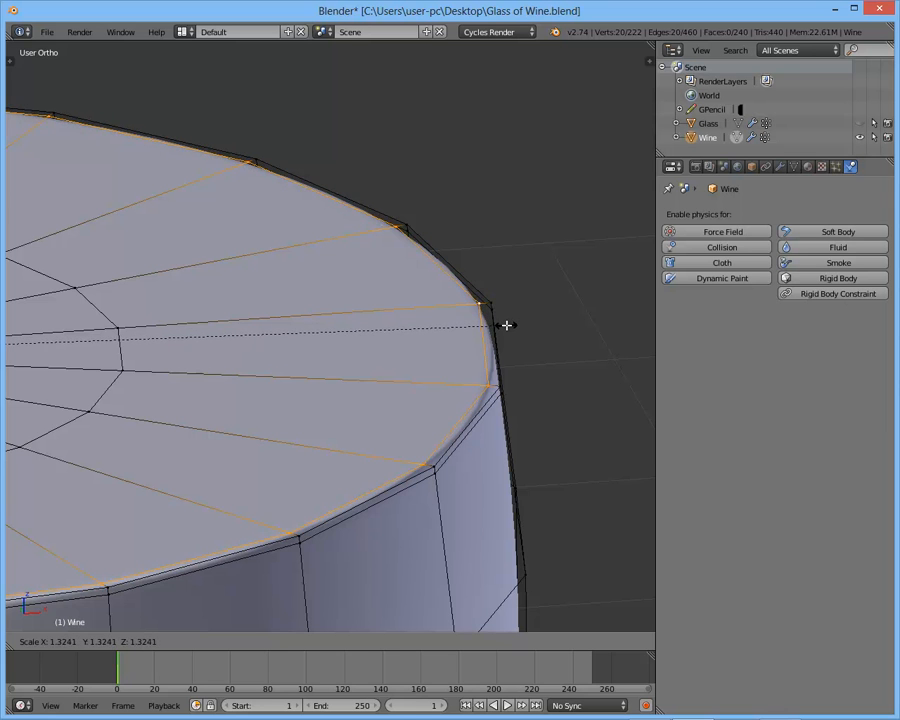
left_click(506, 325)
scroll(506, 325, "down", 4)
key("Tab")
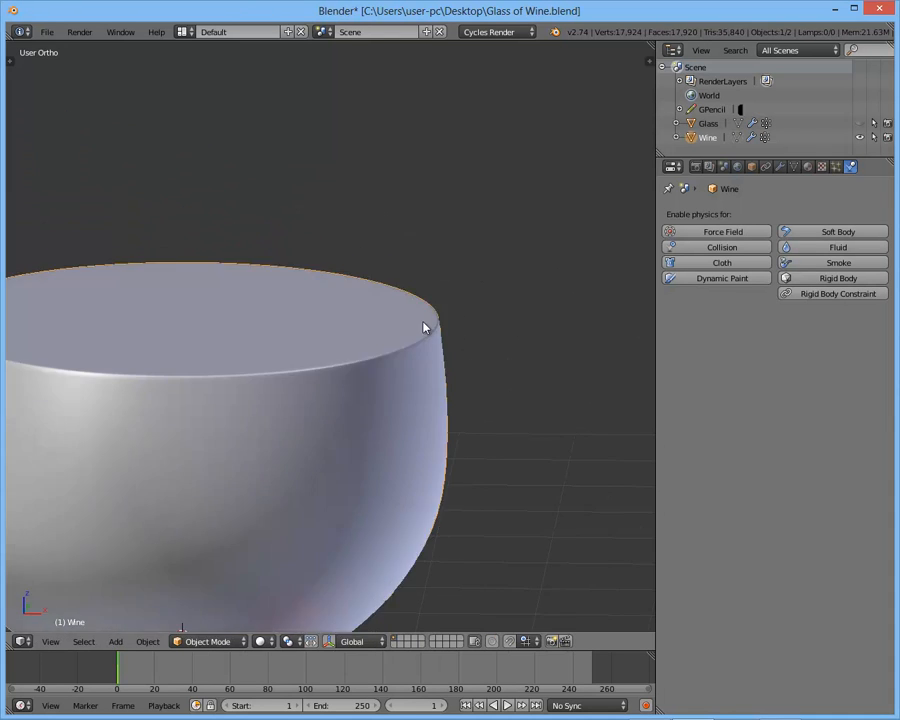
- Examine the wine's sharpened top edge and overall shape from several angles, including the front
scroll(436, 327, "down", 2)
middle_click_drag(390, 315, 416, 313, "shift")
scroll(416, 313, "up", 2)
middle_click_drag(438, 358, 396, 271)
scroll(396, 273, "down", 2)
middle_click_drag(392, 344, 402, 315, "shift")
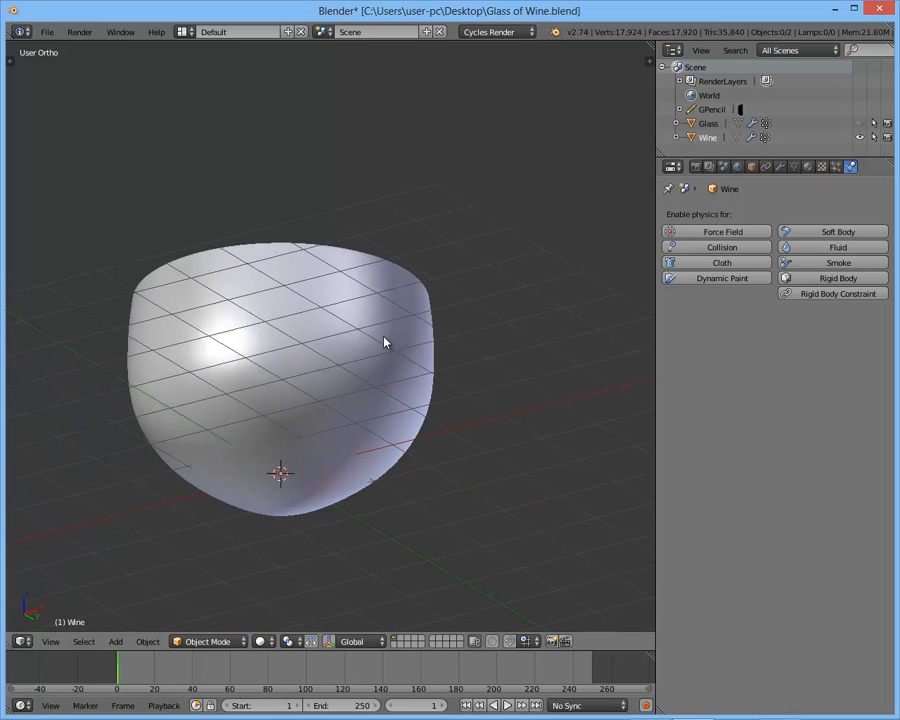
key("KP_1")
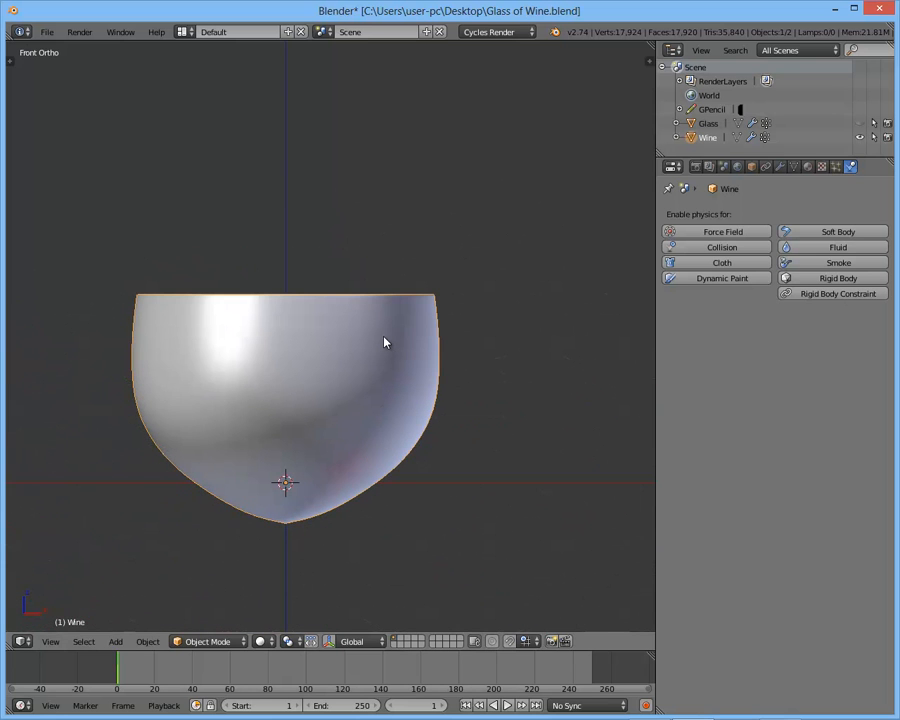
scroll(384, 342, "up", 3)
middle_click_drag(500, 307, 390, 330)
scroll(390, 330, "down", 2)
- Select the entire wine mesh in Edit Mode and try enlarging it along its normals with Shrink/Fatten
key("Tab")
key("KP_1")
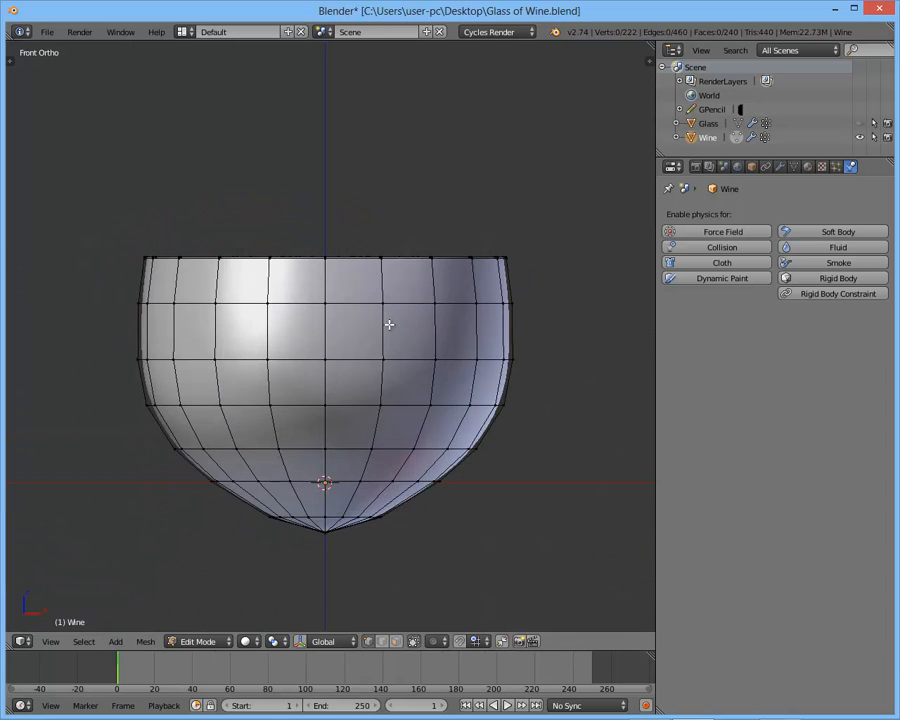
key("a")
scroll(442, 292, "up", 4)
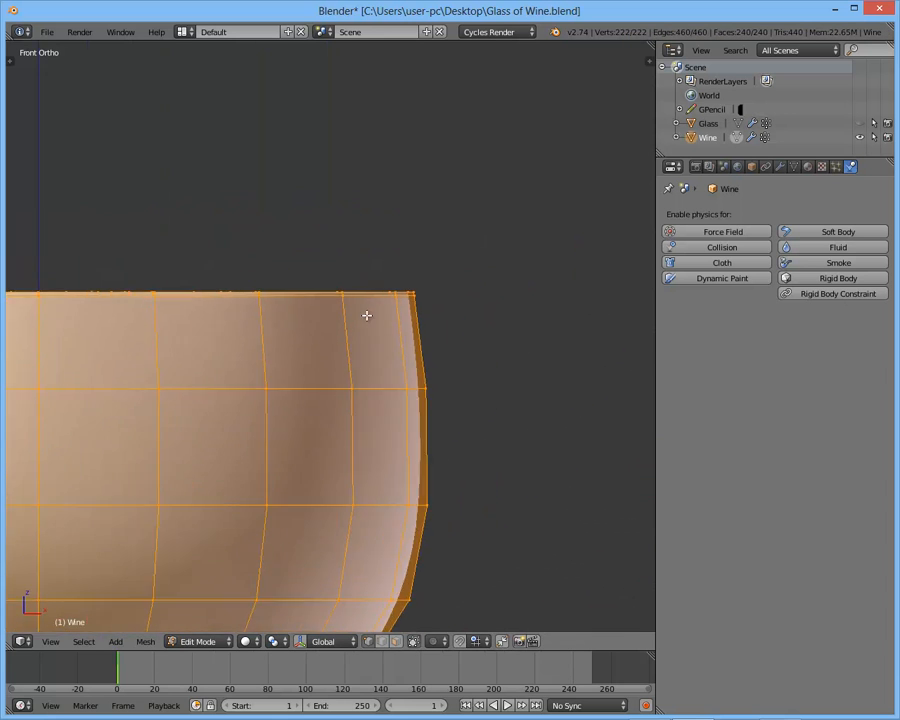
middle_click_drag(364, 310, 331, 360)
scroll(331, 360, "down", 3)
middle_click_drag(398, 315, 368, 262)
key("KP_1")
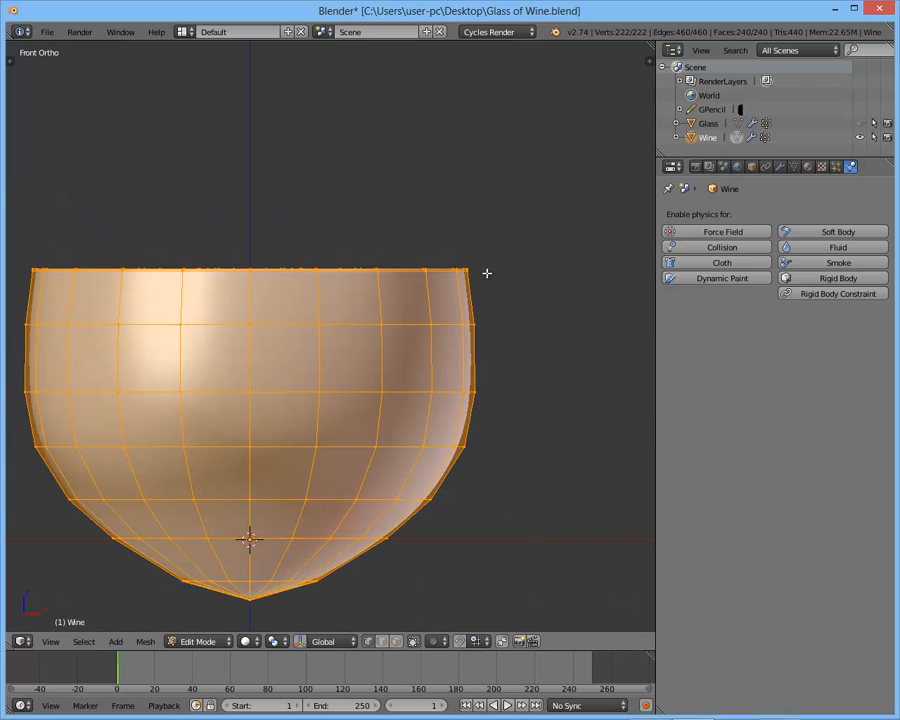
middle_click_drag(494, 277, 526, 269, "shift")
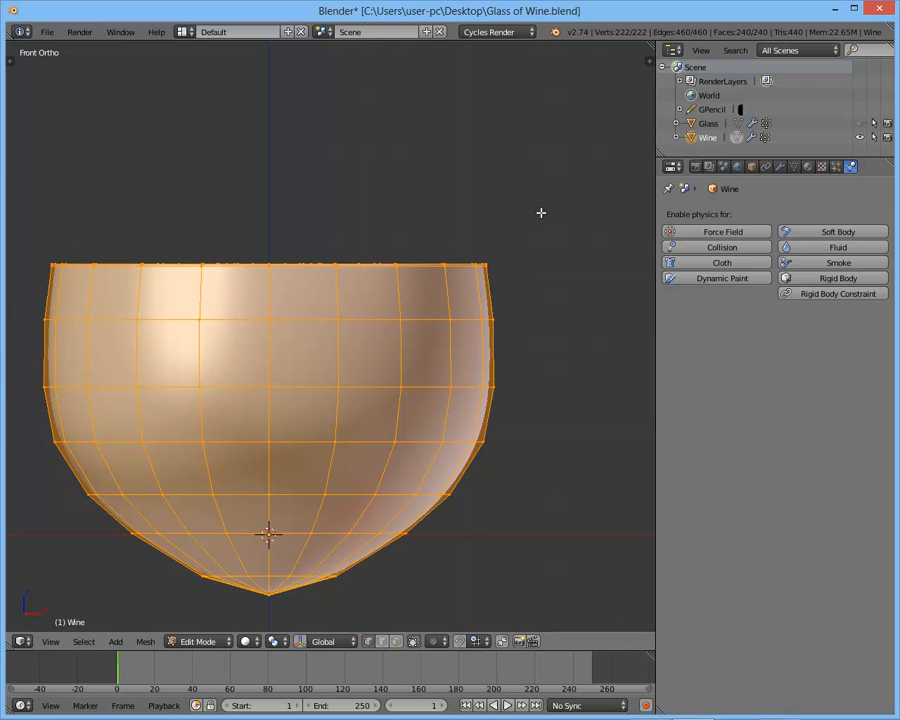
key("alt+s")
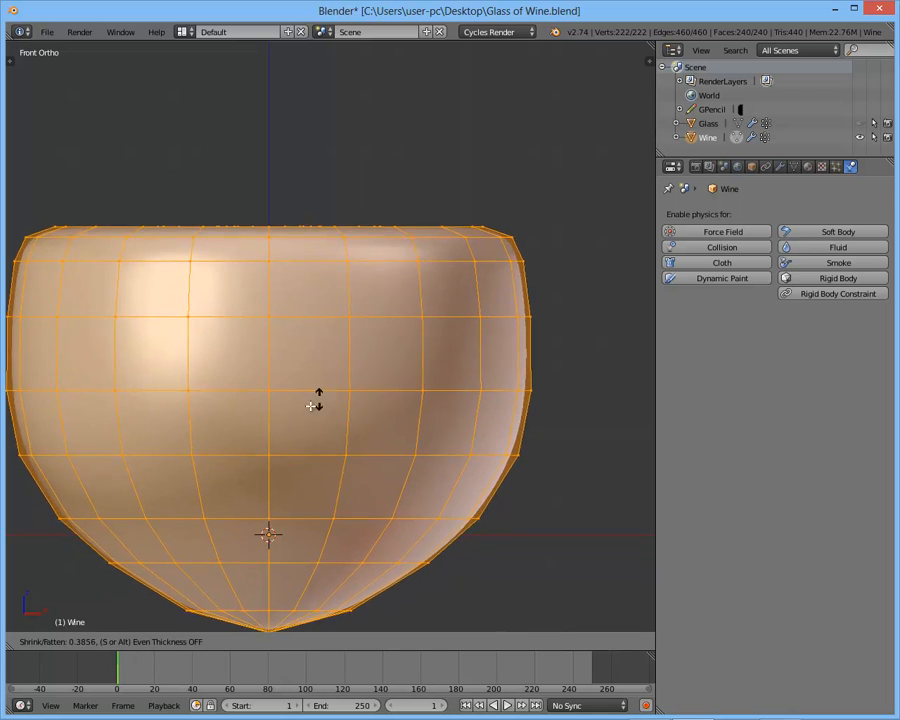
left_click(510, 220)
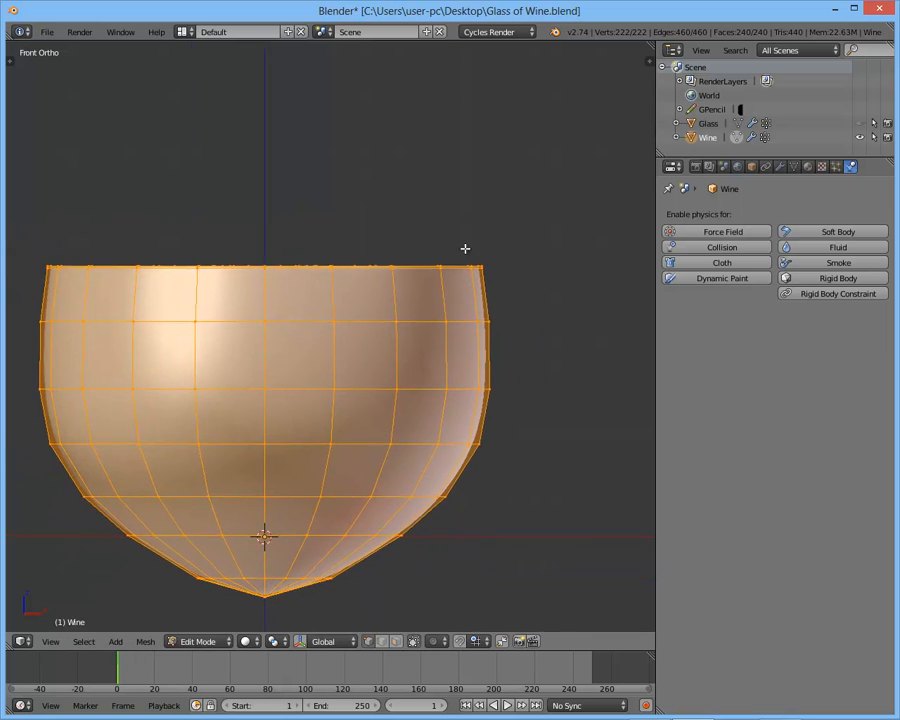
- Shrink the entire wine mesh along its normals by about 0.0007 with Shrink/Fatten, and return to Object Mode
scroll(370, 340, "up", 5)
scroll(390, 268, "up", 6)
middle_click_drag(481, 341, 447, 278, "shift")
scroll(458, 305, "up", 3)
key("alt+s")
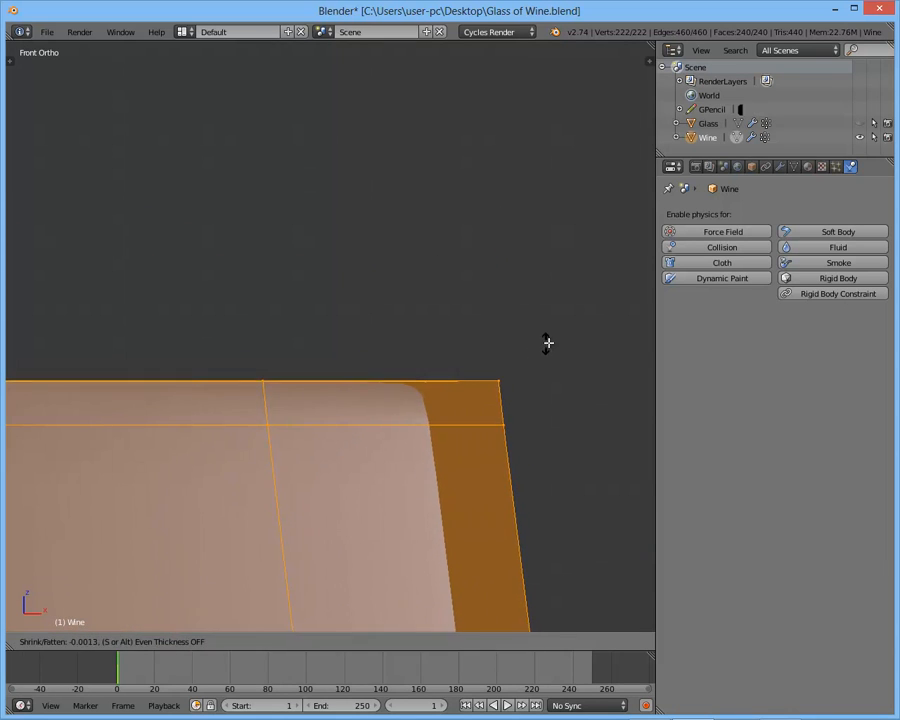
left_click(560, 341)
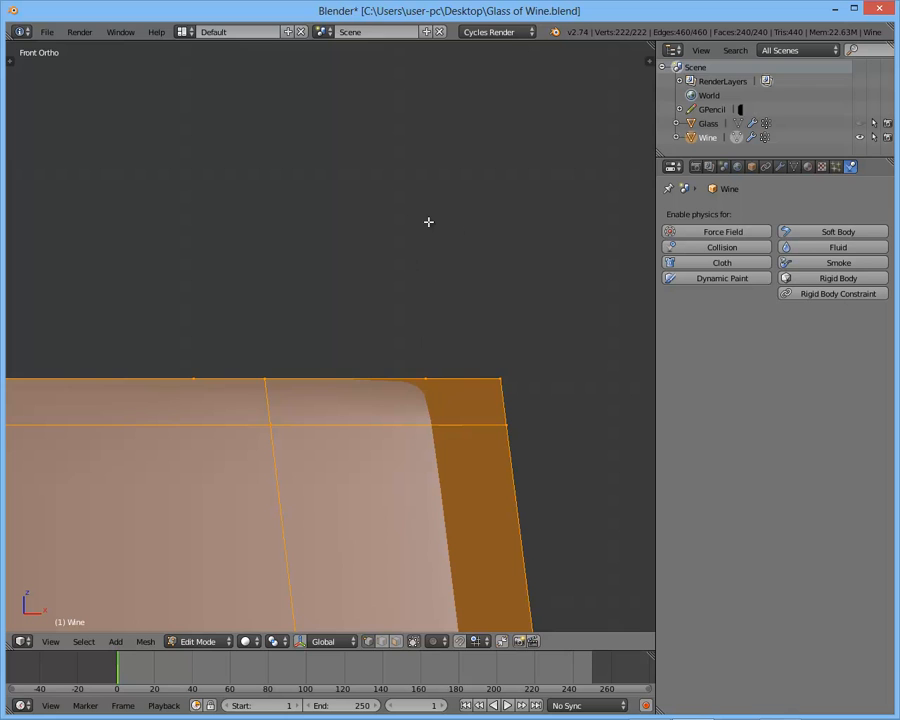
key("alt+s")
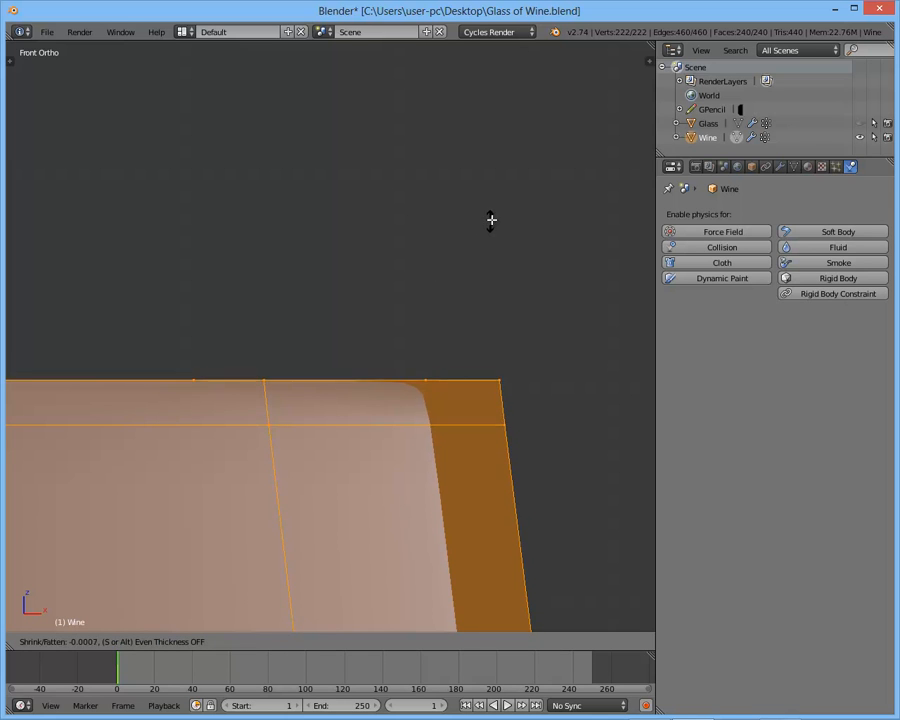
left_click(498, 218)
key("Tab")
scroll(466, 302, "down", 5)
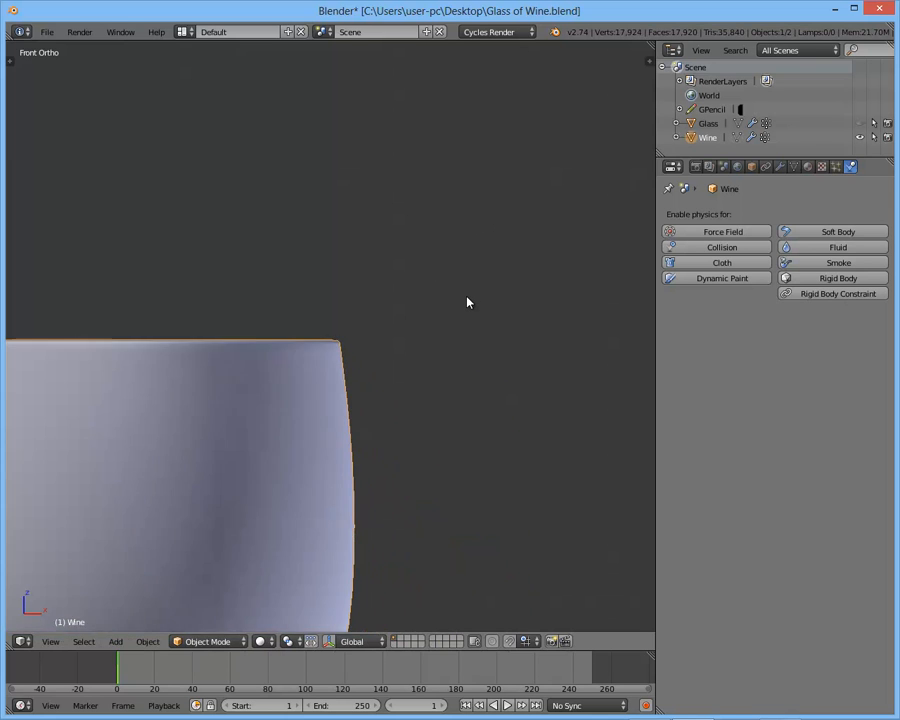
middle_click_drag(466, 301, 422, 319)
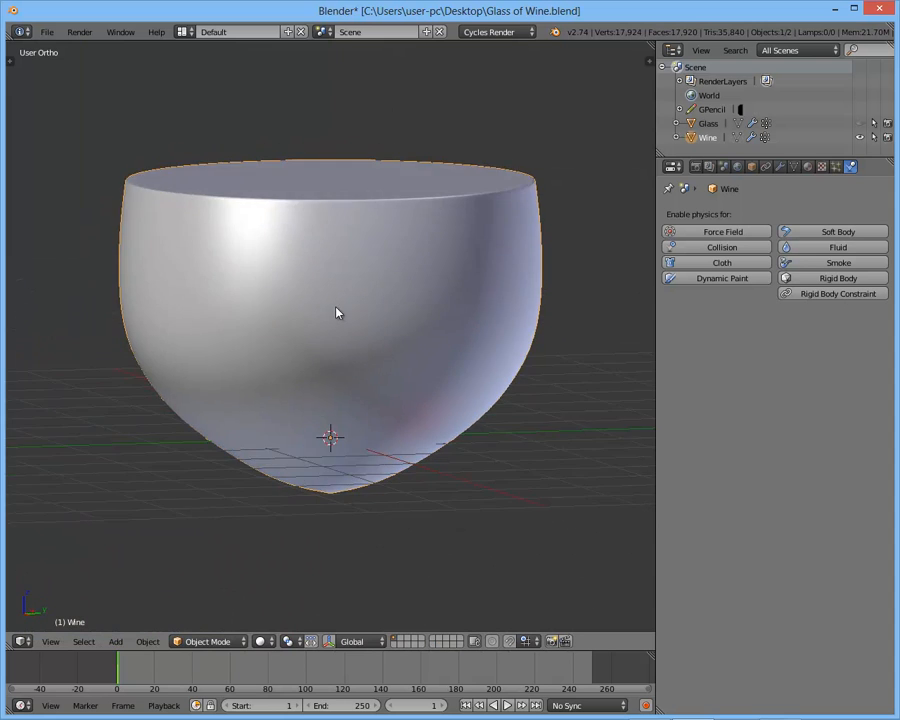
- Unhide the glass around the wine, deselect both objects, and display them in wireframe shading
scroll(338, 311, "down", 3)
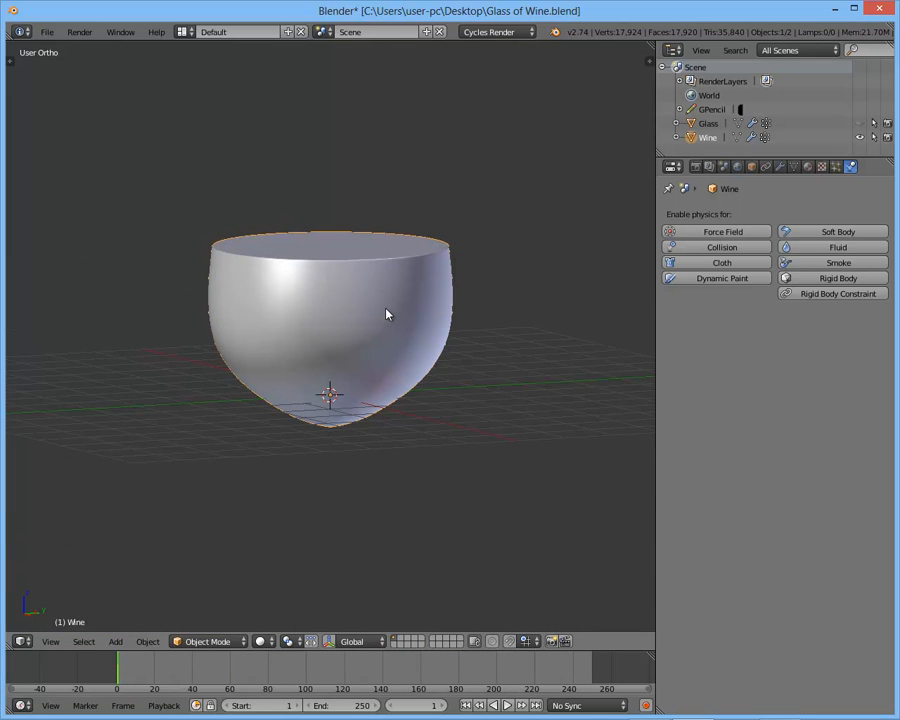
key("alt+h")
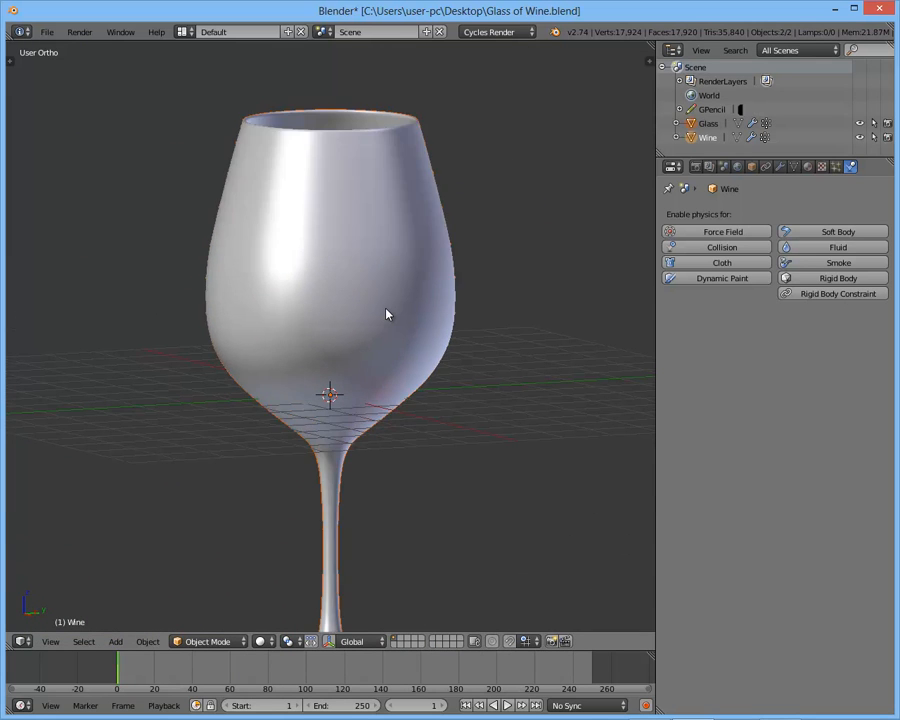
scroll(388, 311, "down", 3)
key("KP_1")
key("z")
key("a")
middle_click_drag(418, 256, 349, 272)
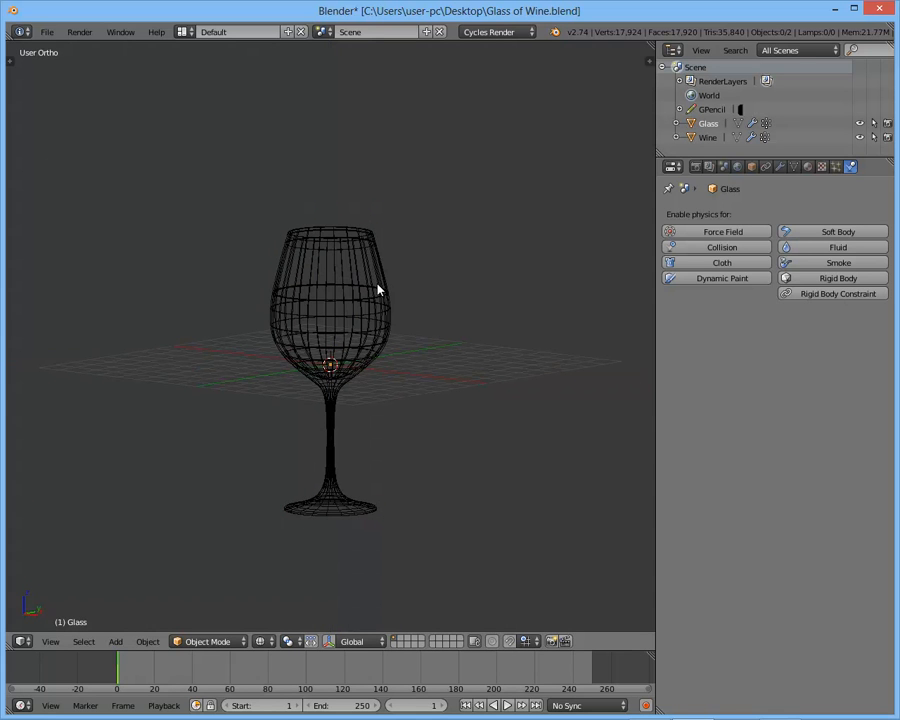
- Preview the glass and wine in rendered shading, including from the front
key("shift+z")
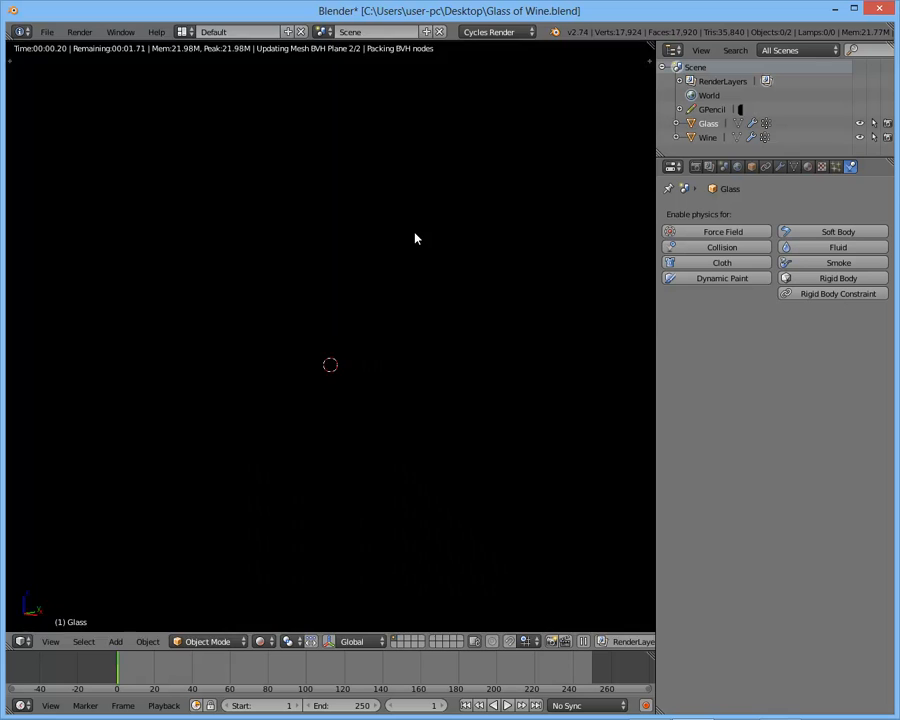
middle_click_drag(383, 235, 388, 205)
key("KP_1")
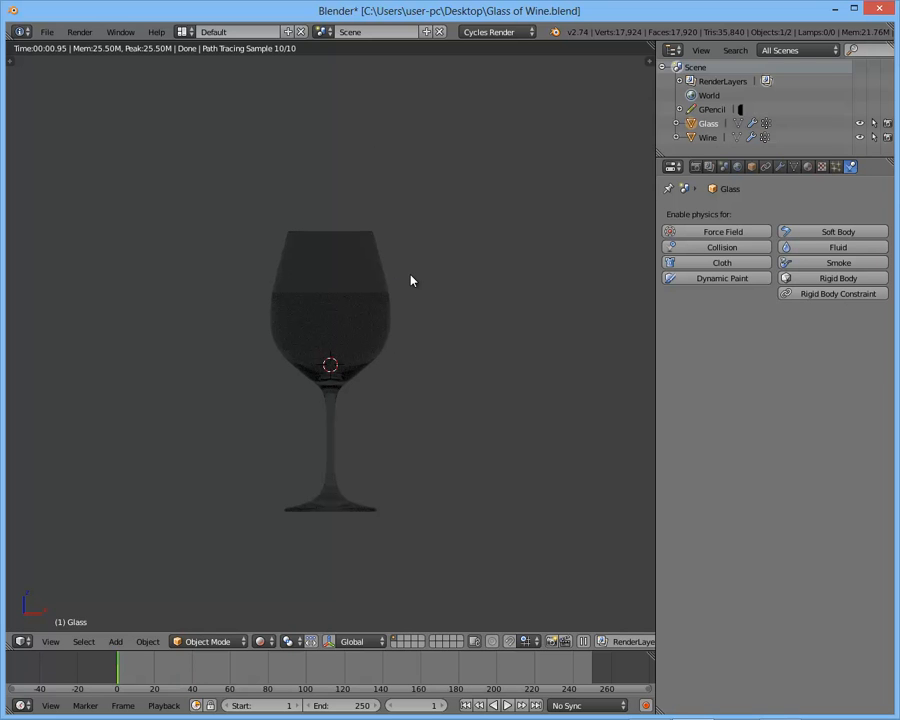
key("shift+z")
- Select the wine object in wireframe shading and unlink the Glass material from its material slot
scroll(410, 281, "up", 3)
key("z")
right_click(392, 298)
middle_click_drag(412, 249, 410, 272, "shift")
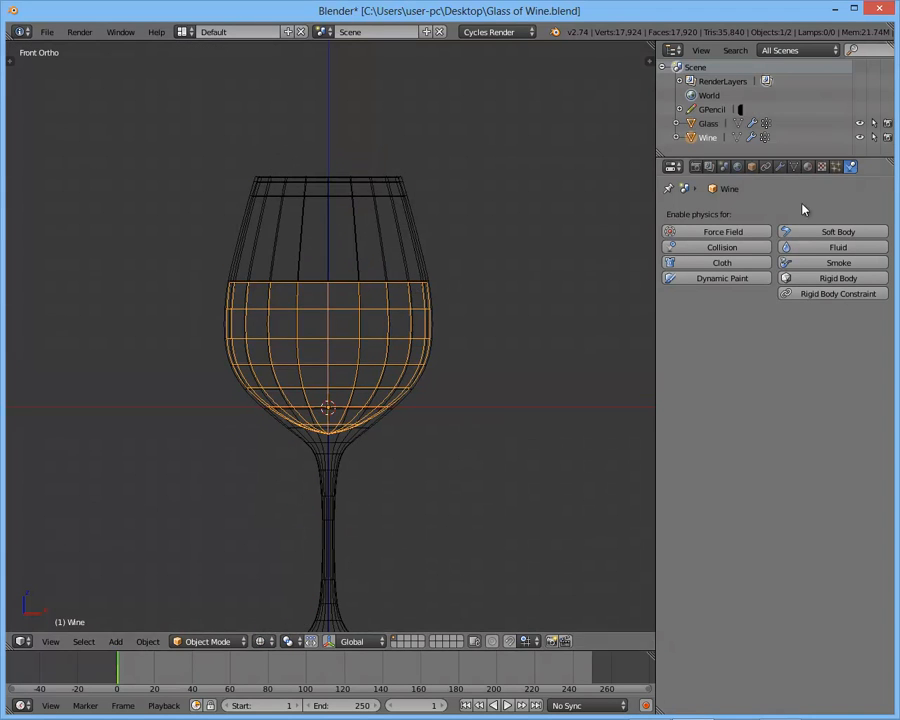
left_click(807, 170)
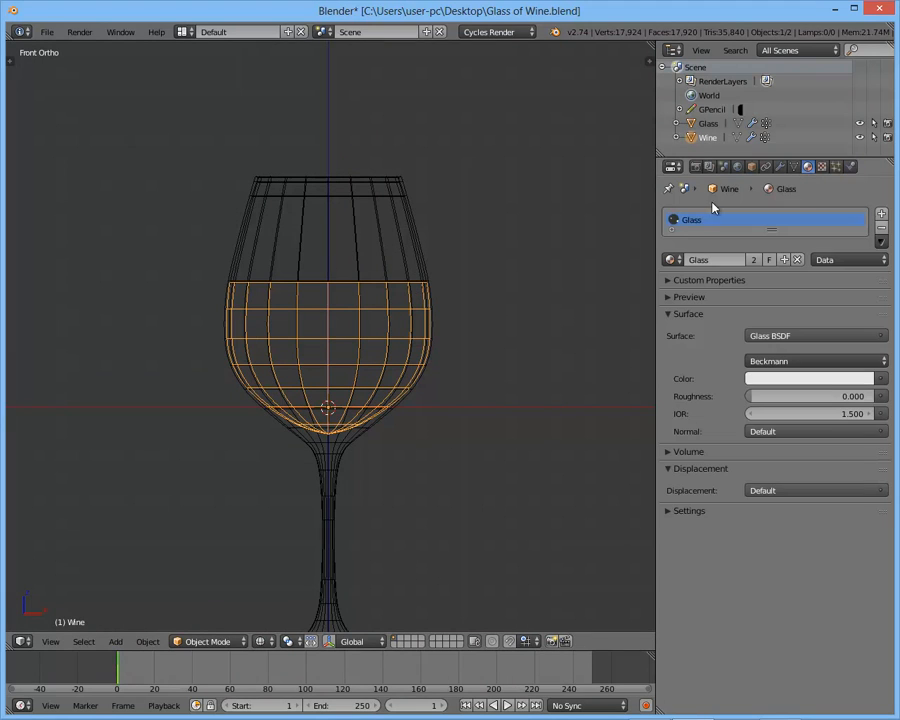
left_click(796, 259)
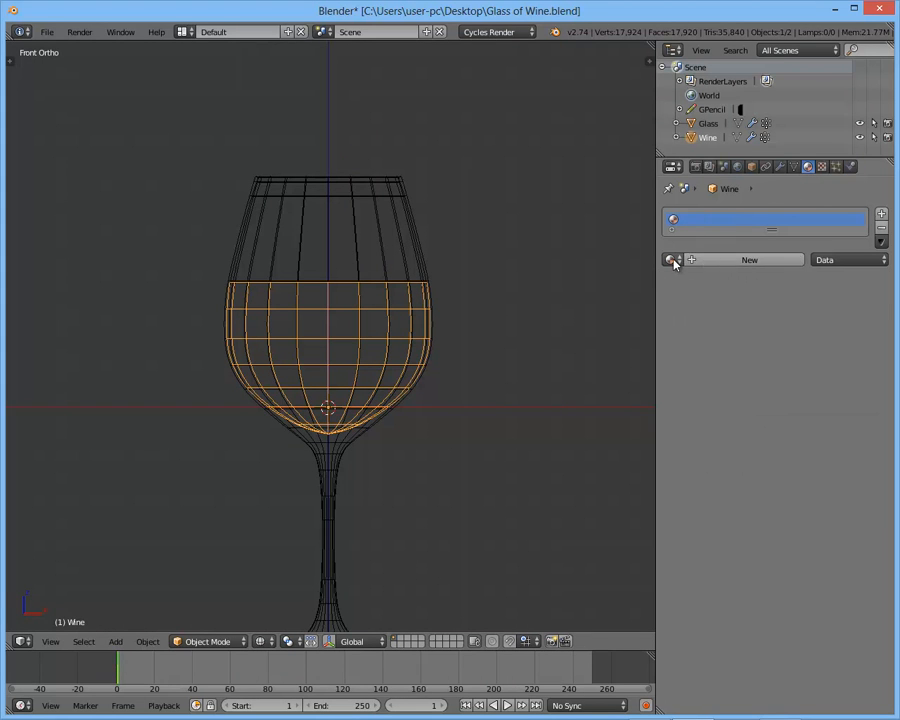
- Create a new material for the wine object and name it Wine
left_click(718, 261)
left_click(730, 260)
type("Win")
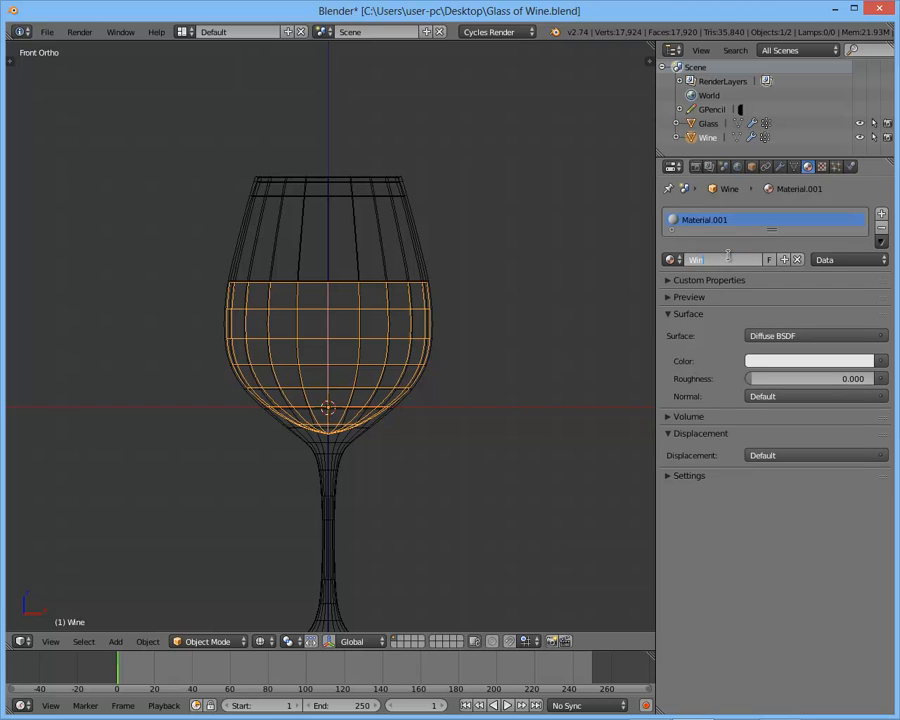
type("e")
key("Return")
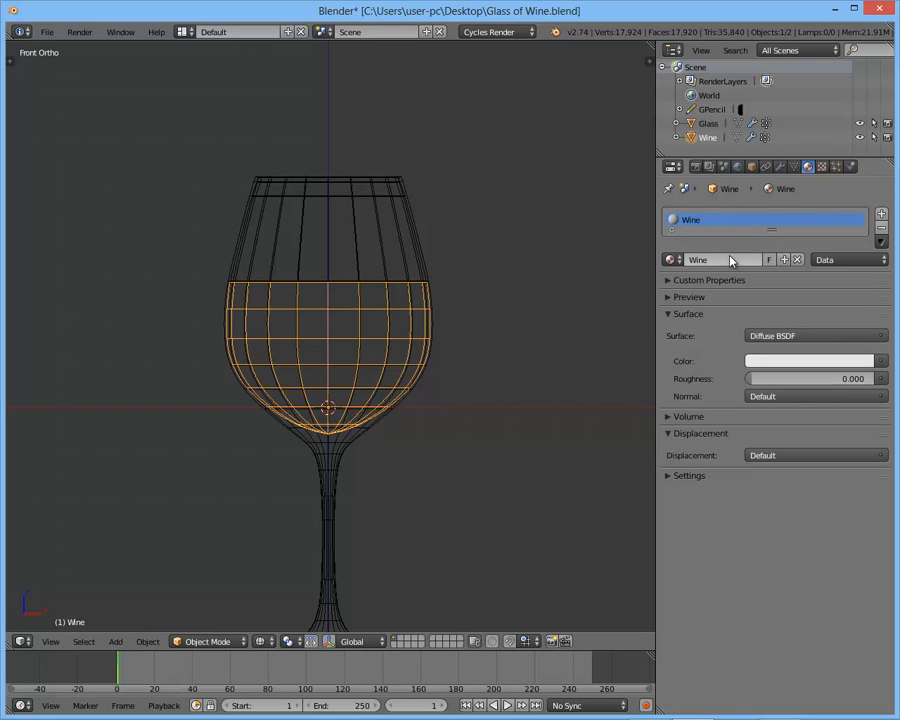
- Set the Wine material's surface shader to Glass BSDF with a bright red color
left_click(779, 338)
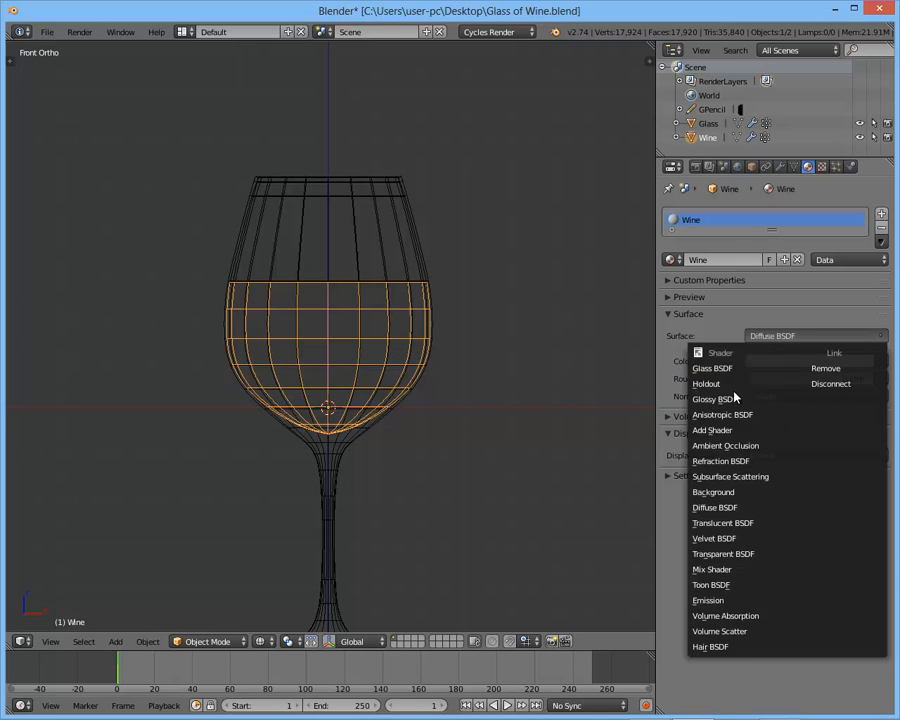
left_click(712, 368)
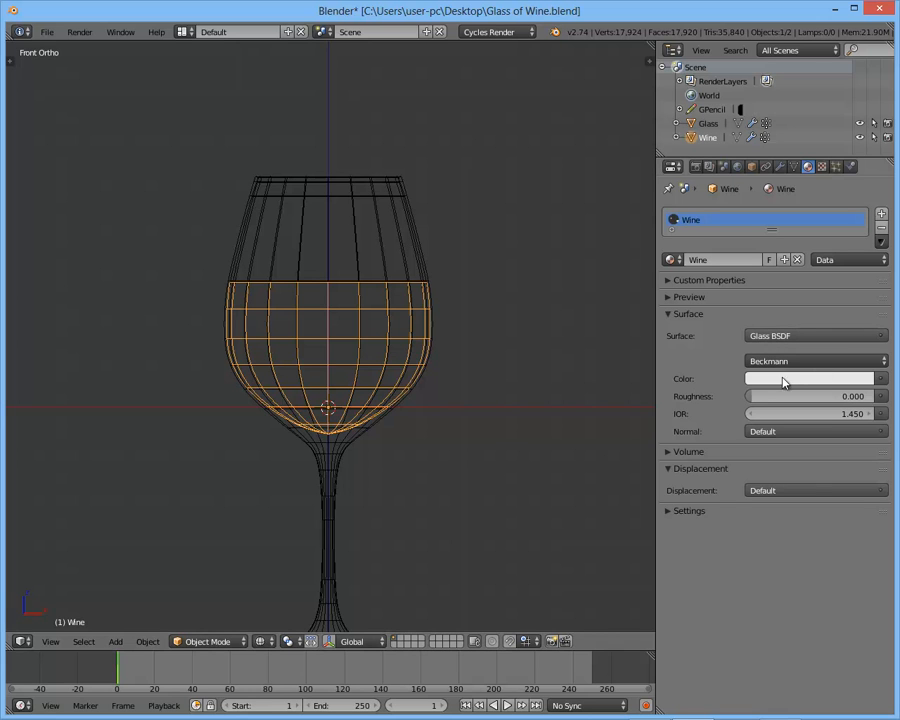
left_click(781, 378)
left_click_drag(800, 241, 802, 290)
left_click(788, 380)
middle_click_drag(489, 314, 353, 338)
- Preview the red wine inside the glass in rendered shading, and return to solid shading
key("shift+z")
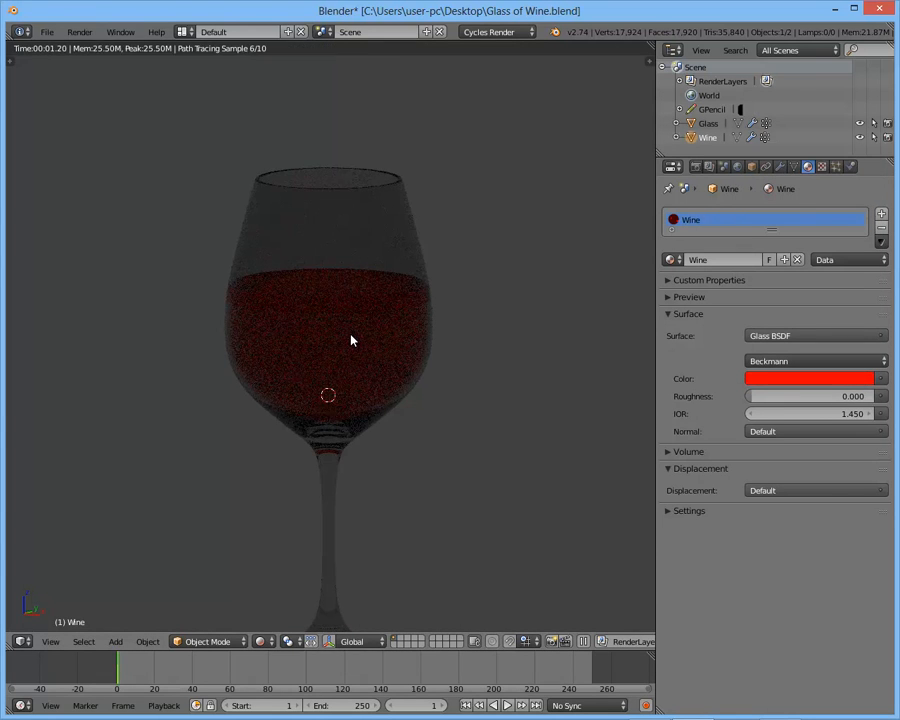
scroll(349, 333, "down", 3)
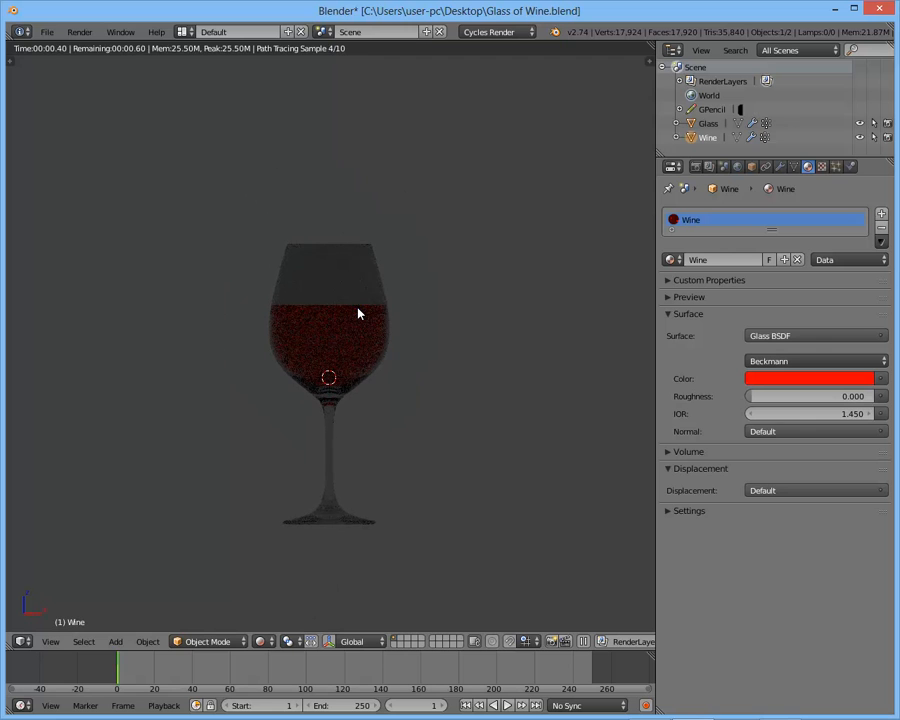
key("shift+z")
- Add a Sun lamp to the scene and move it above and to the right of the glass
key("a")
key("shift+a")
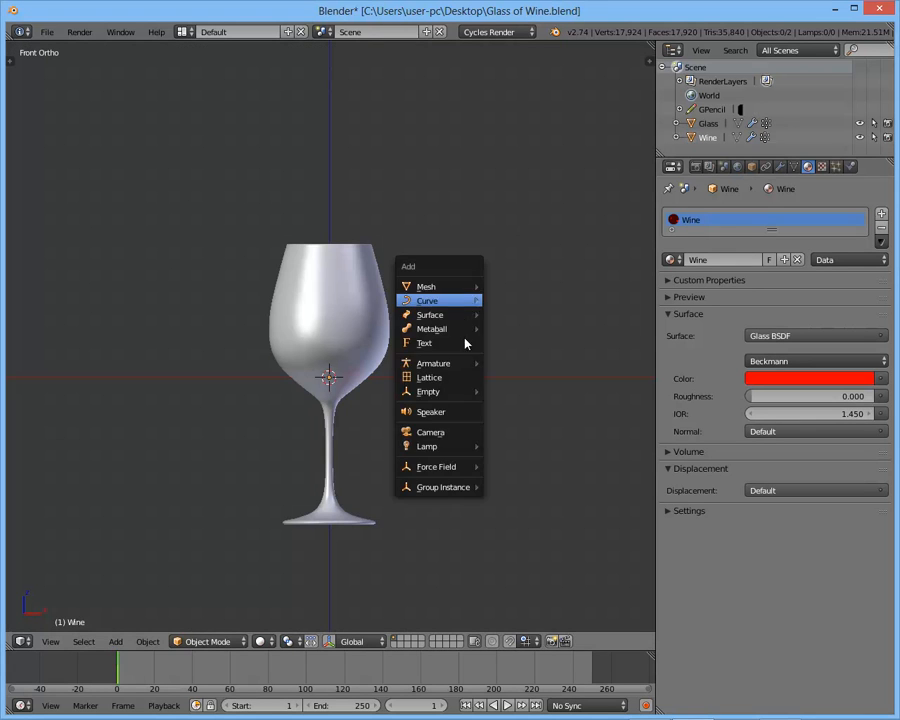
mouse_move(441, 446)
left_click(506, 462)
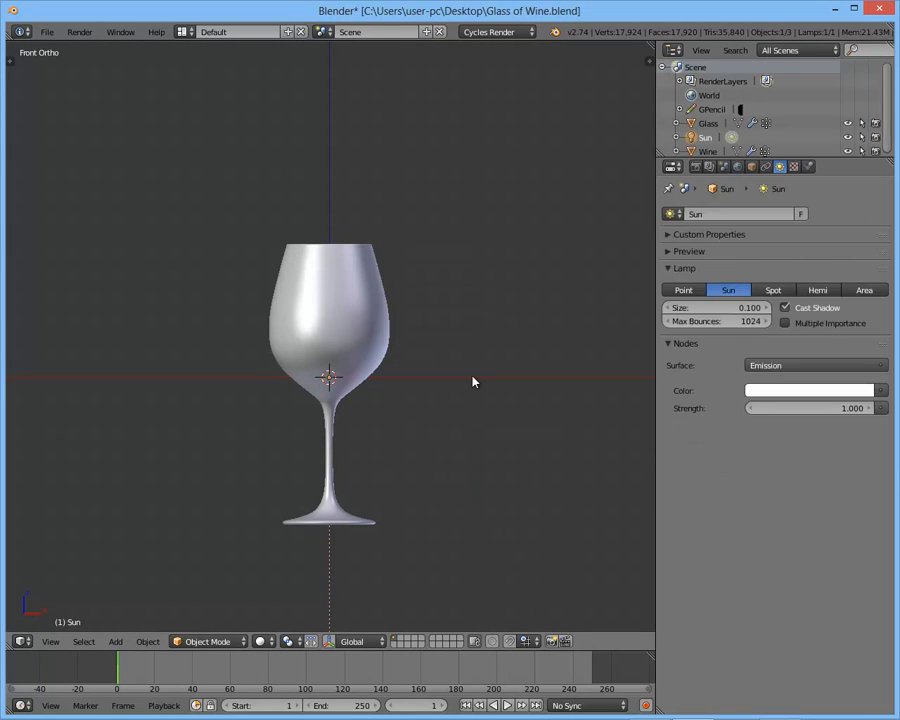
key("g")
left_click(692, 60)
- Try the Sun lamp at strengths of 5 and 10, checking the glass in rendered shading
left_click(821, 408)
type("5")
key("Return")
key("shift+z")
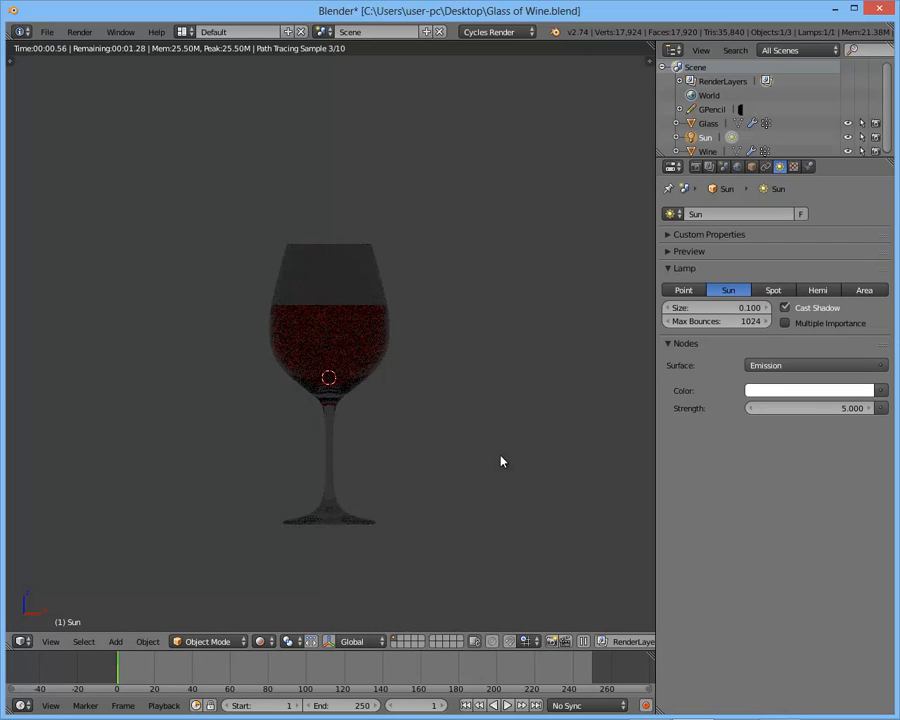
left_click(808, 407)
type("10")
key("Return")
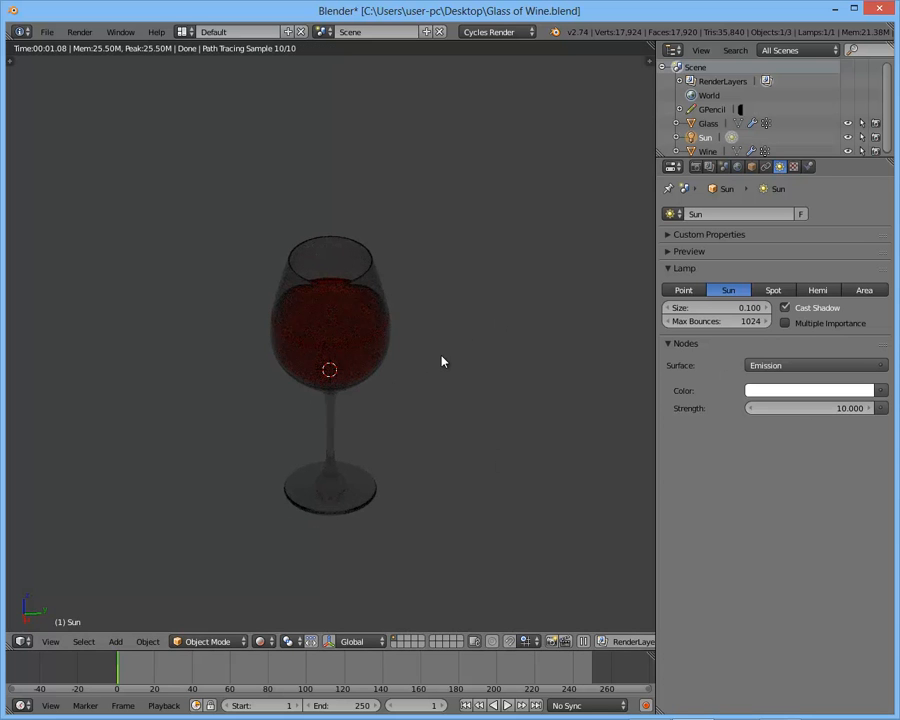
scroll(443, 362, "up", 3)
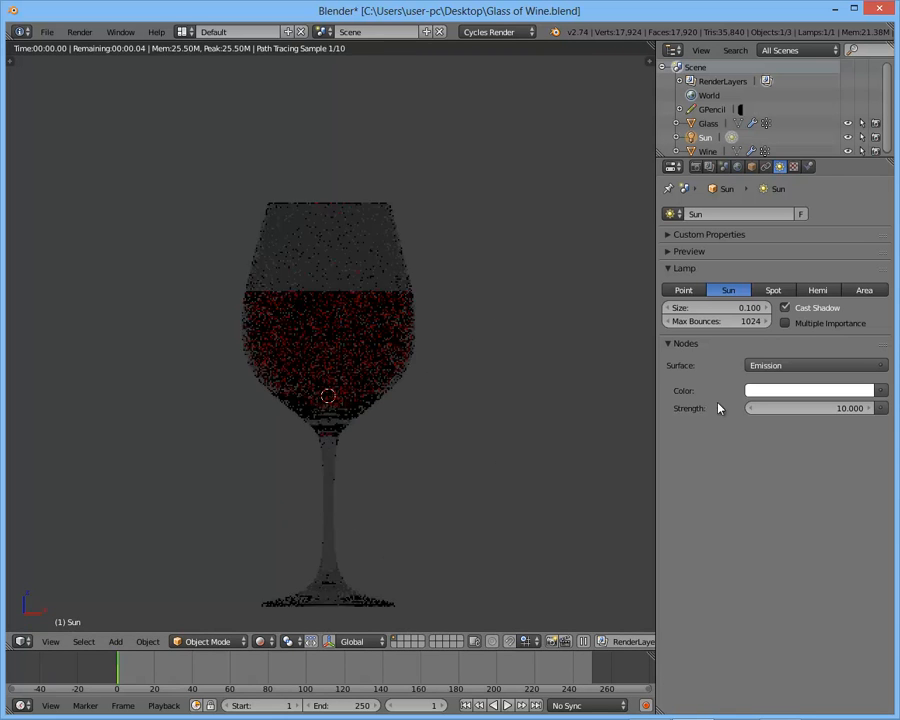
- Set the Sun lamp's strength to 50 and check its effect on the glass in rendered shading
left_click(822, 407)
type("50")
key("Return")
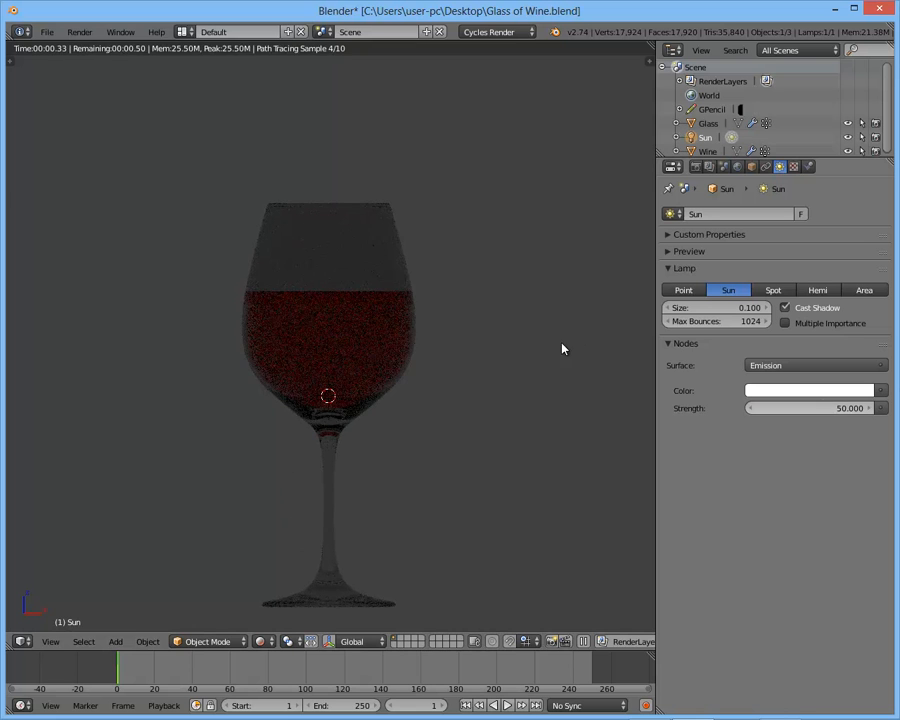
key("shift+z")
scroll(485, 400, "down", 1)
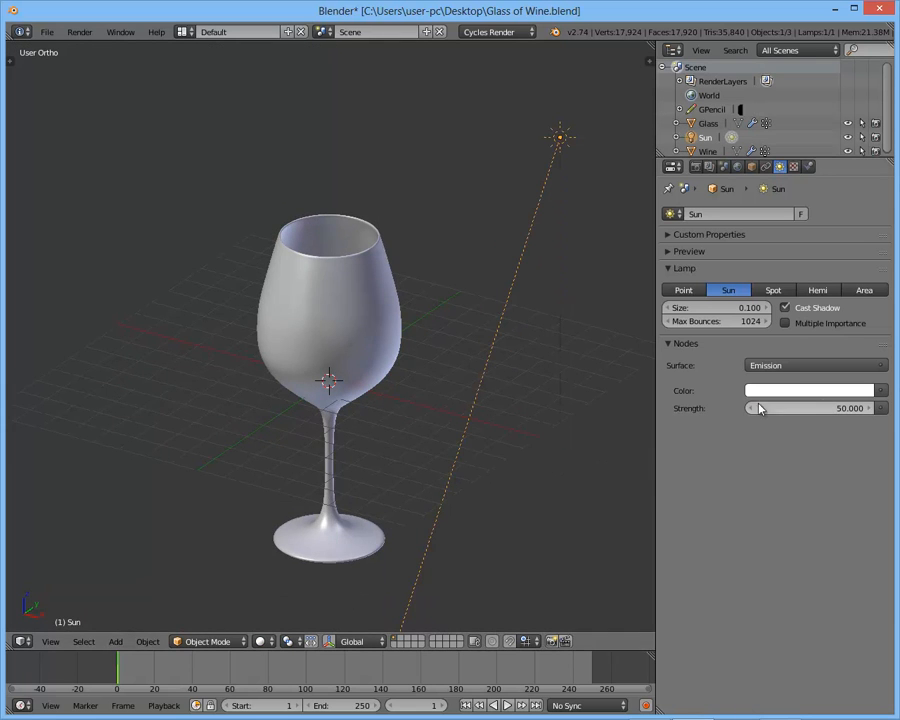
scroll(477, 365, "down", 2)
key("shift+z")
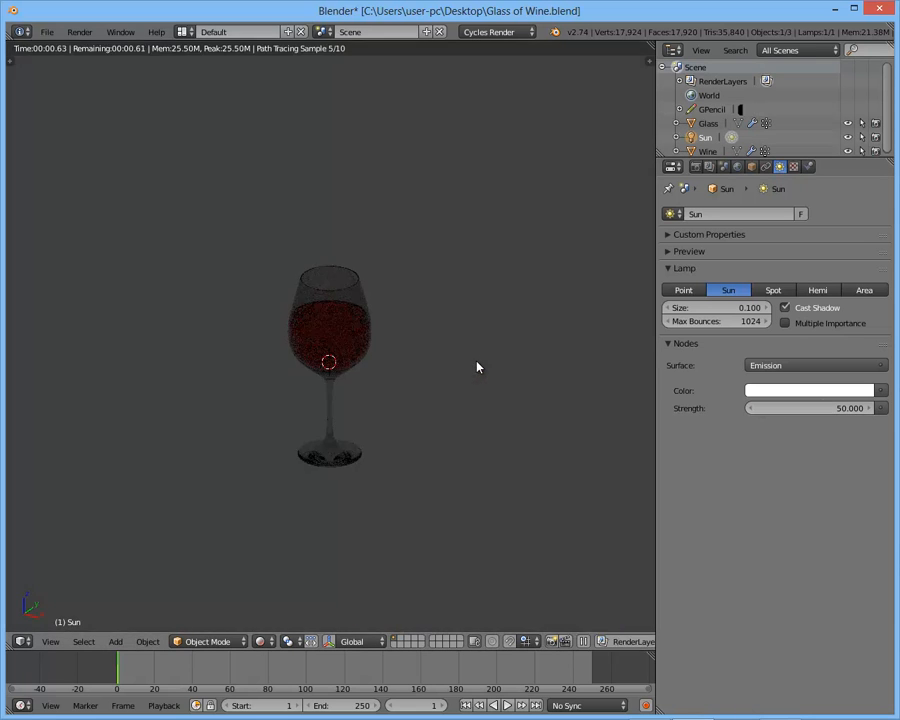
- Set the world background color to white and check the glass against it in the rendered preview
left_click(737, 166)
left_click(810, 308)
left_click_drag(890, 185, 888, 120)
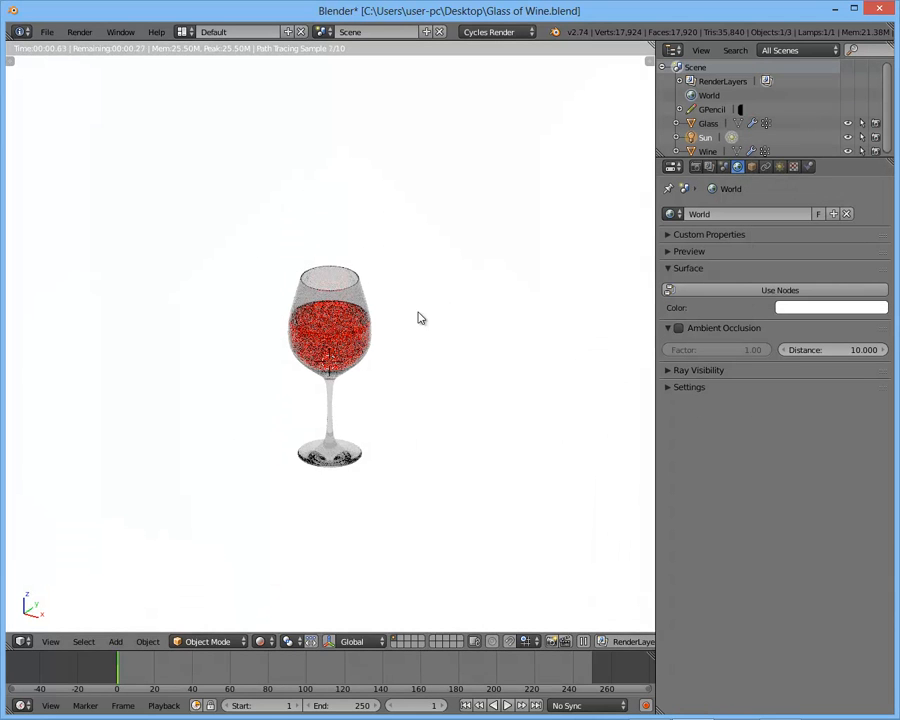
scroll(428, 332, "up", 4)
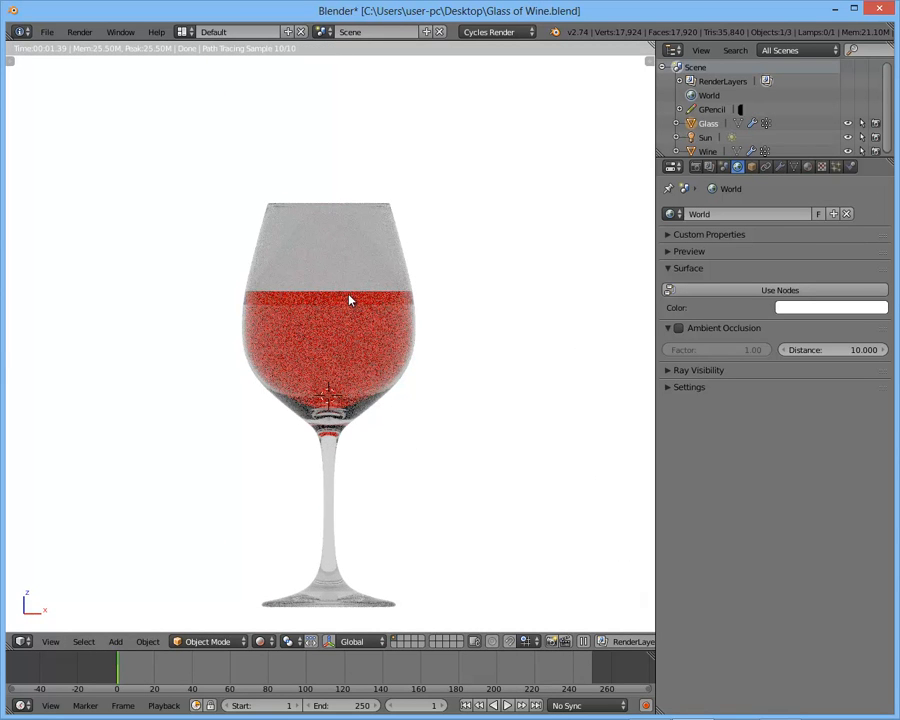
- Select the wine object and, in front view, limit the rendered preview to a border around the wine-filled part of the bowl
middle_click_drag(350, 297, 352, 316)
key("shift+z")
key("z")
right_click(386, 305)
key("KP_1")
key("shift+z")
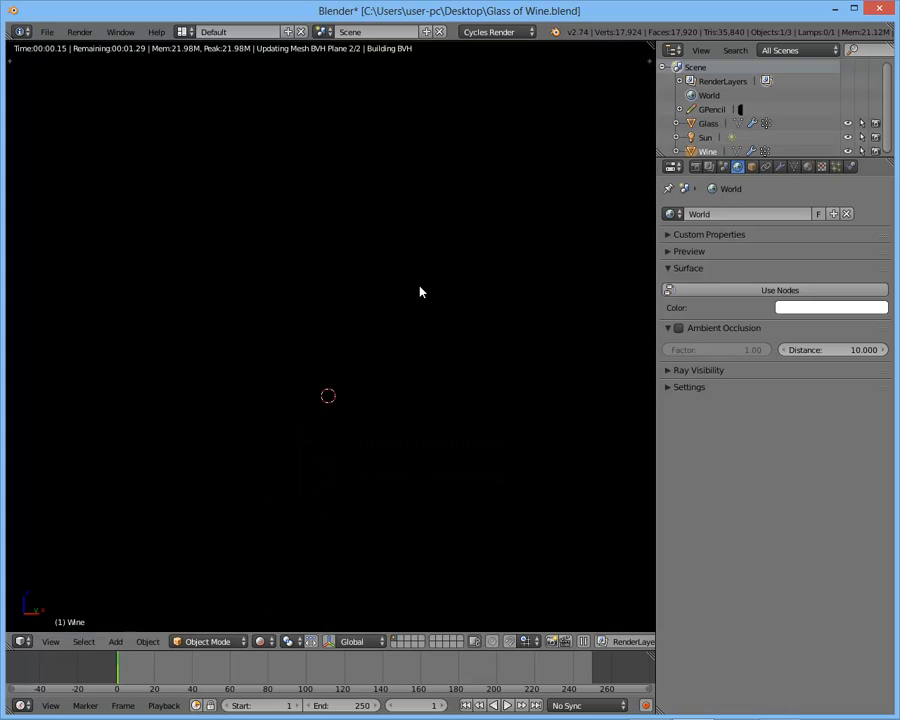
key("ctrl+b")
mouse_move(458, 277)
left_mouse_down()
mouse_move(212, 382)
mouse_move(200, 455)
left_mouse_up()
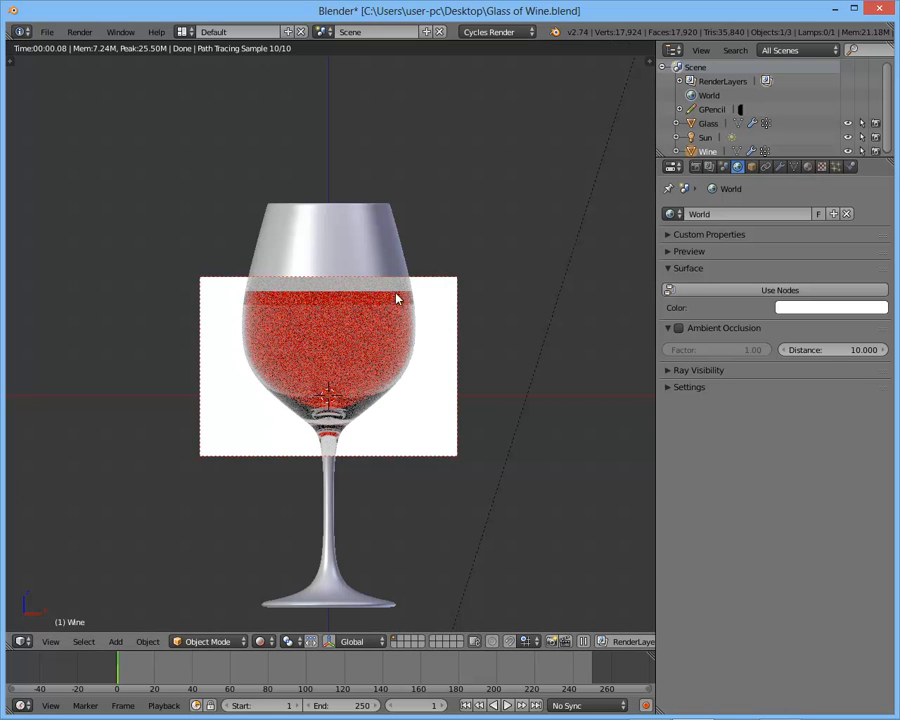
- Assign a Volume Absorption shader to the volume of the wine object's Wine material
key("shift+z")
right_click(327, 361)
key("z")
right_click(398, 320)
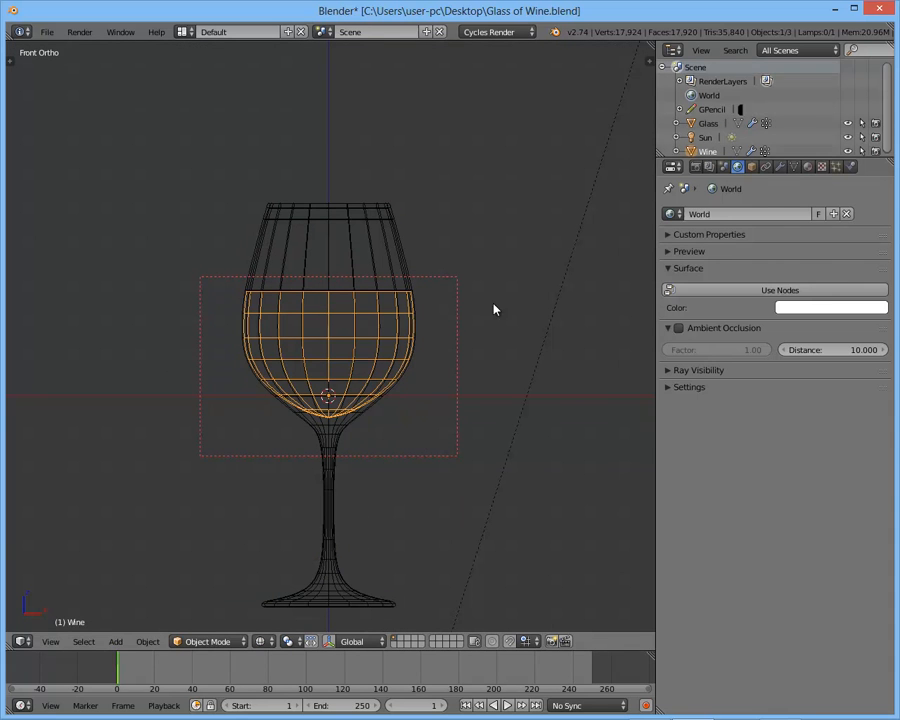
left_click(808, 167)
left_click(690, 452)
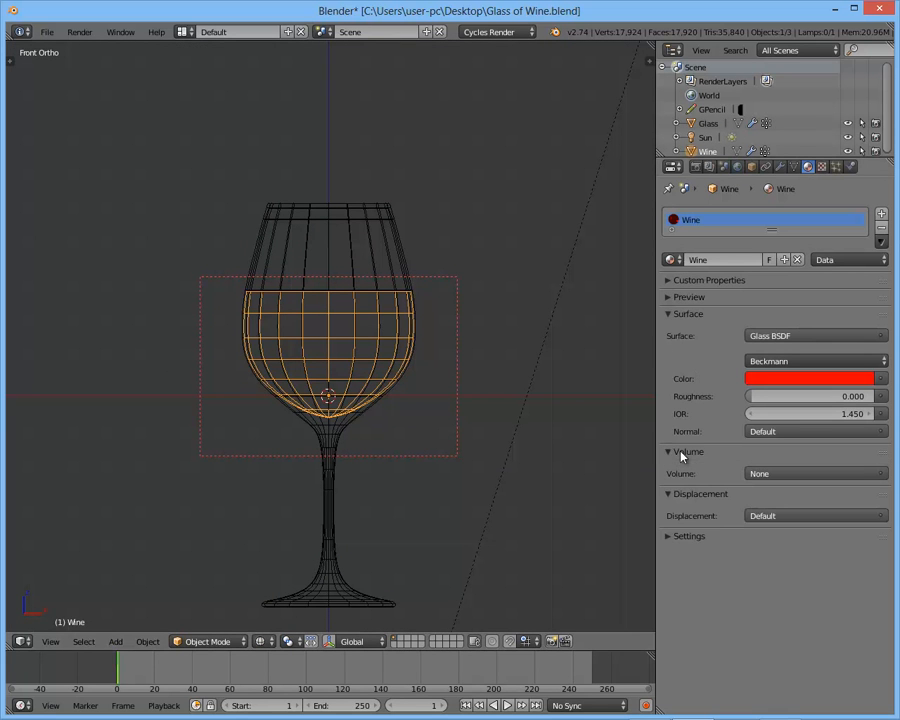
left_click(798, 474)
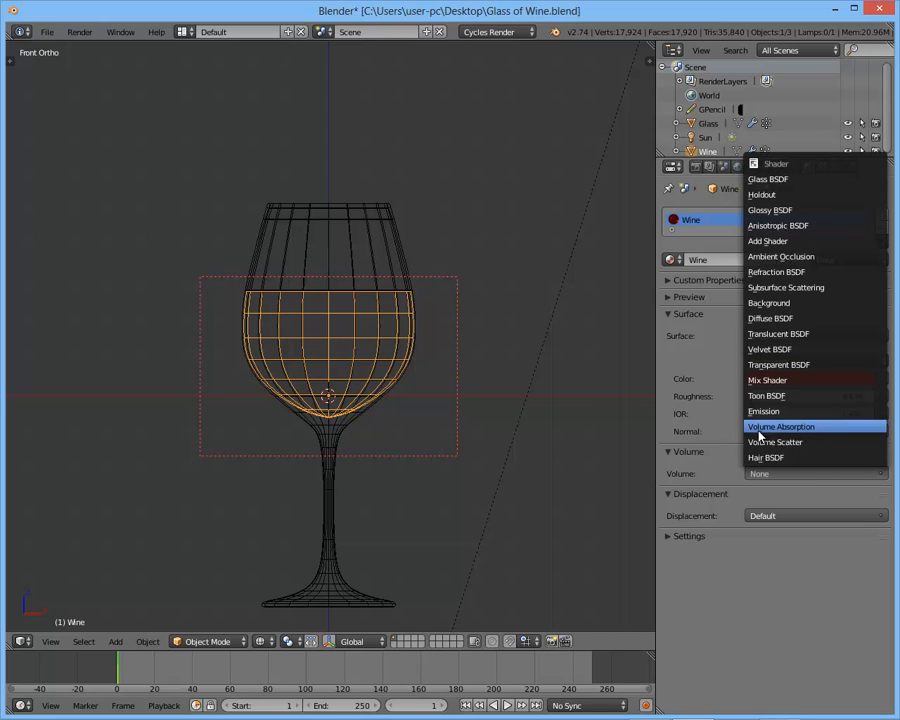
left_click(760, 429)
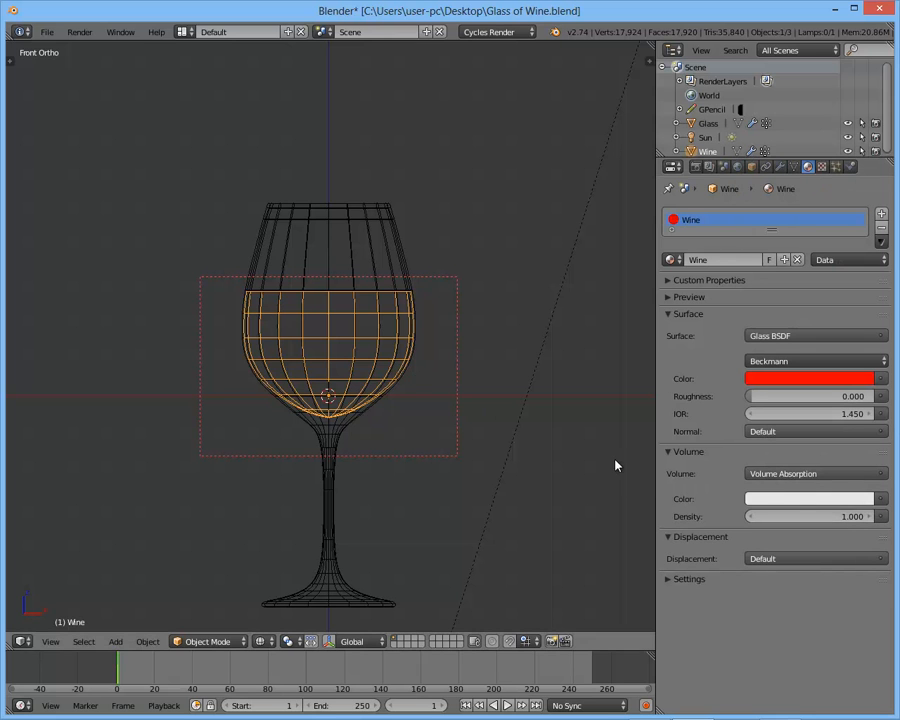
- Try a density of 50 for the Wine material's Volume Absorption
left_click(811, 517)
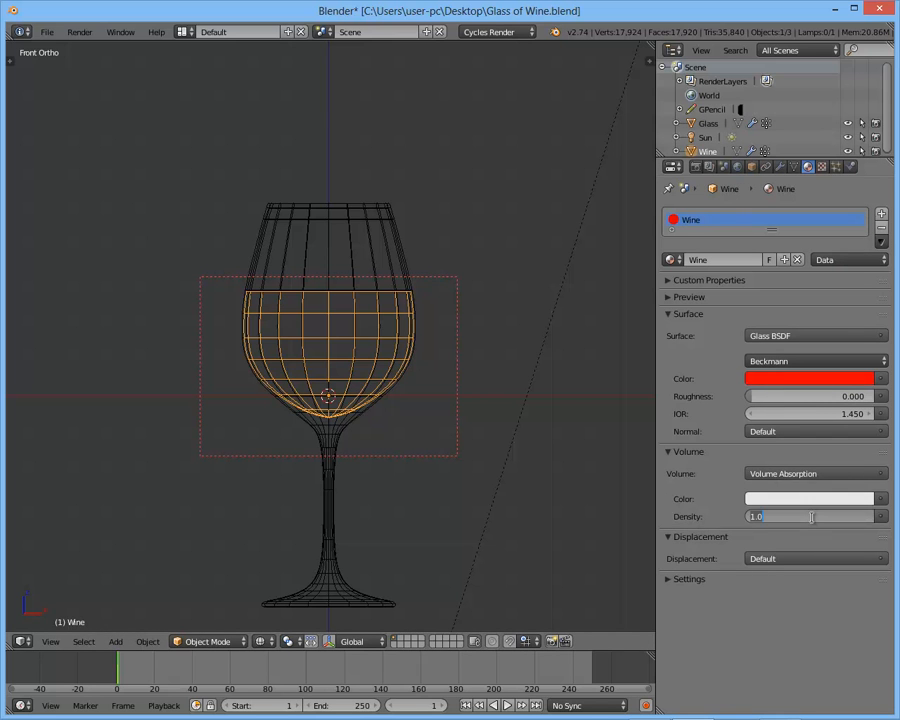
type("50")
key("Return")
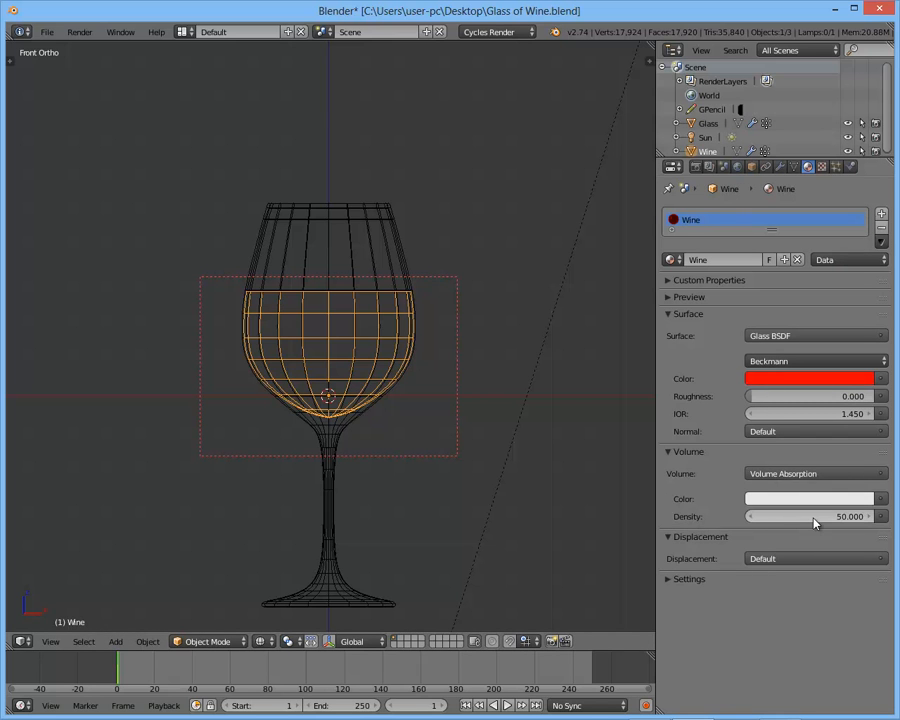
- Set the Wine material's Volume Absorption density to 1 and preview the wine in rendered shading
left_click(807, 516)
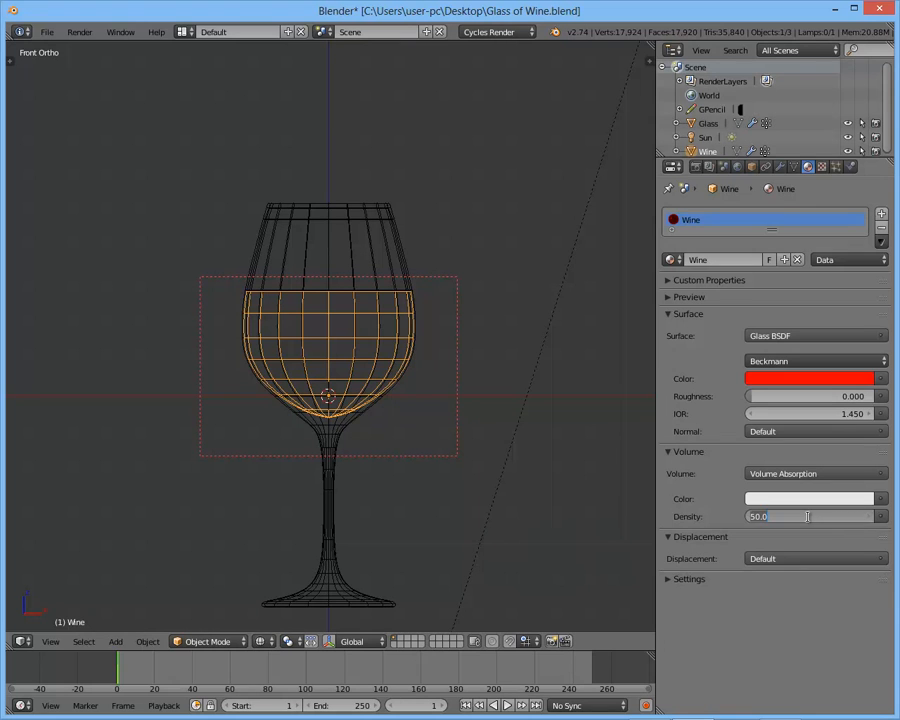
type("1")
key("Return")
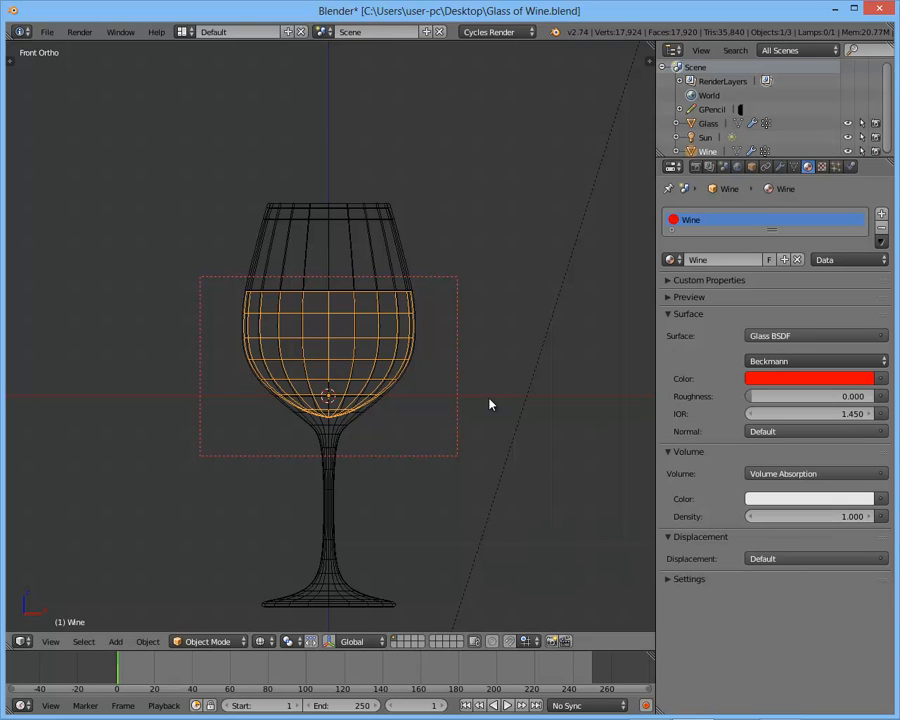
key("shift+z")
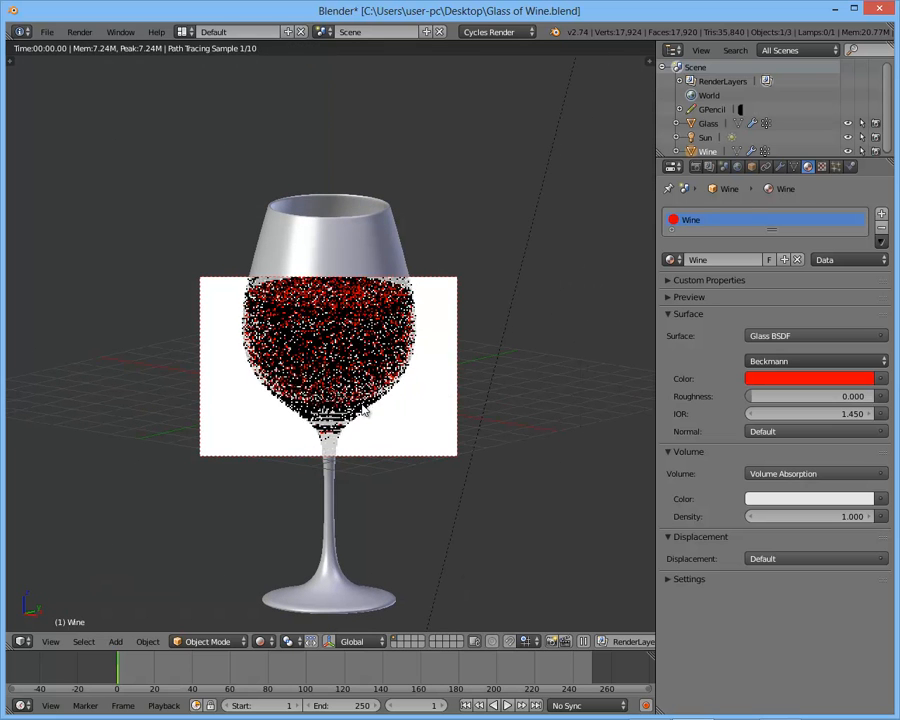
- Set the Wine material's Volume Absorption density to 50 and check the rendered wine from the front and from raised angles
middle_click_drag(396, 386, 401, 399)
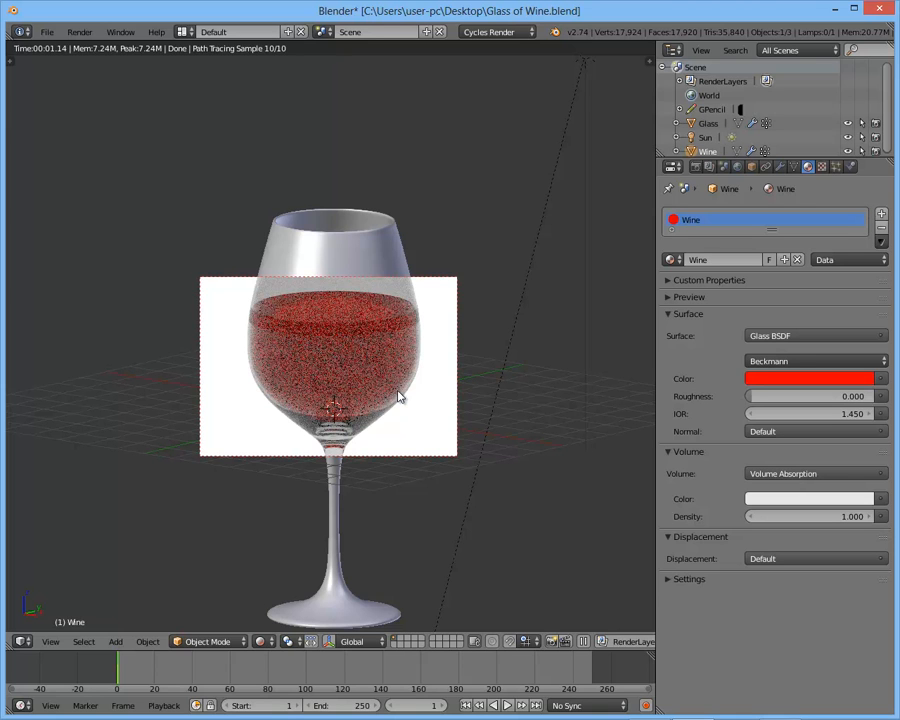
left_click(810, 516)
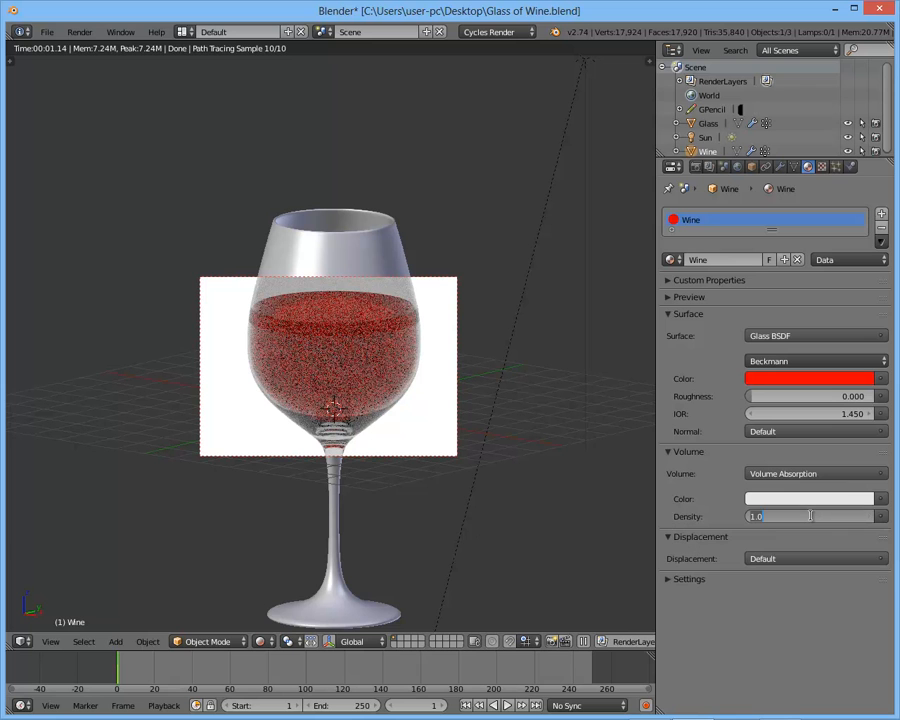
type("50")
key("Return")
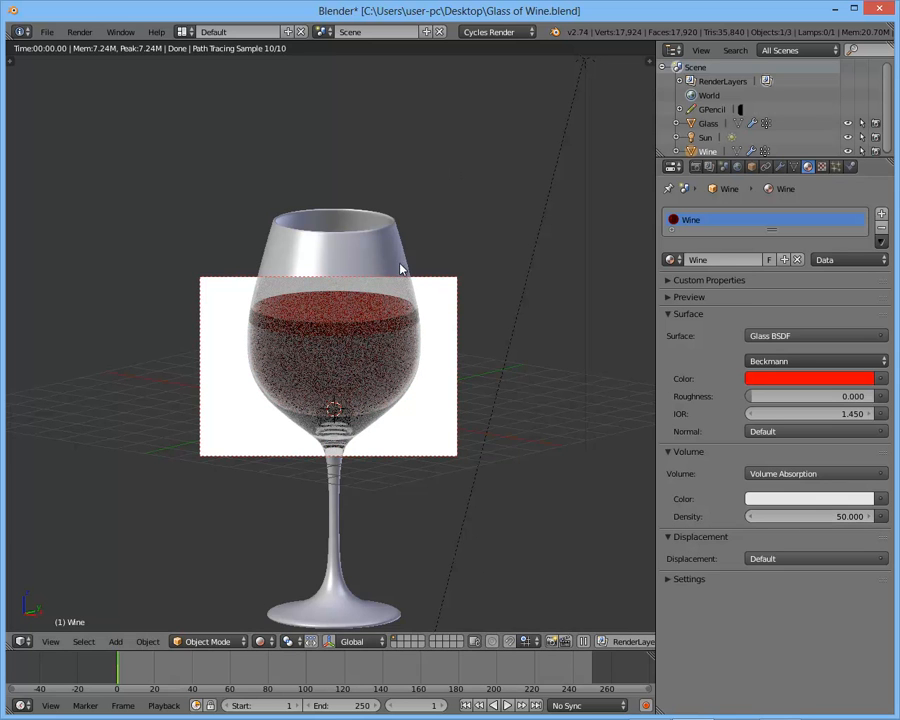
middle_click_drag(424, 238, 404, 242)
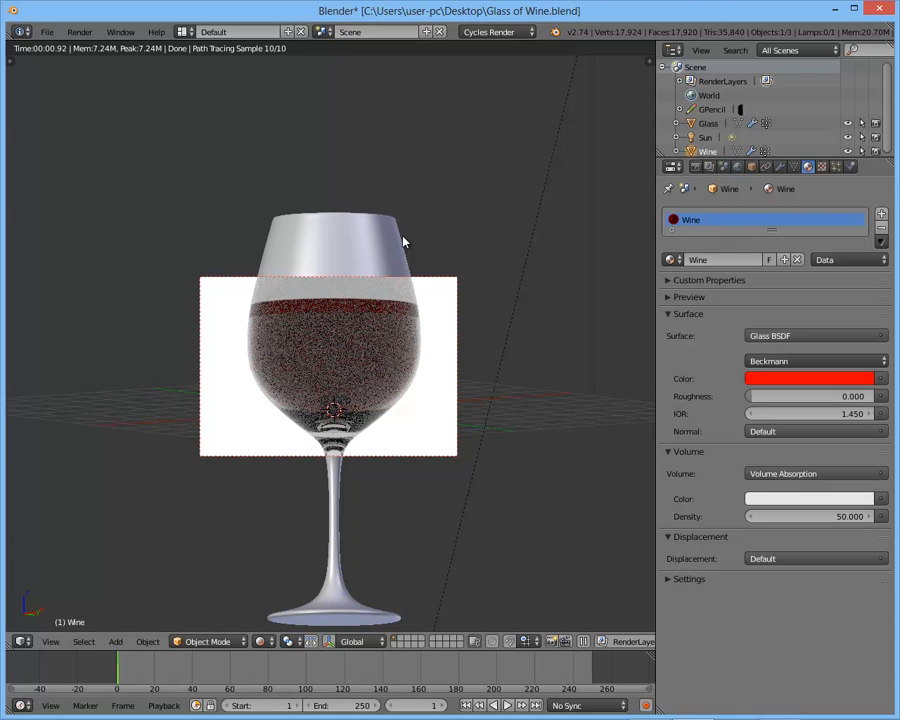
key("KP_1")
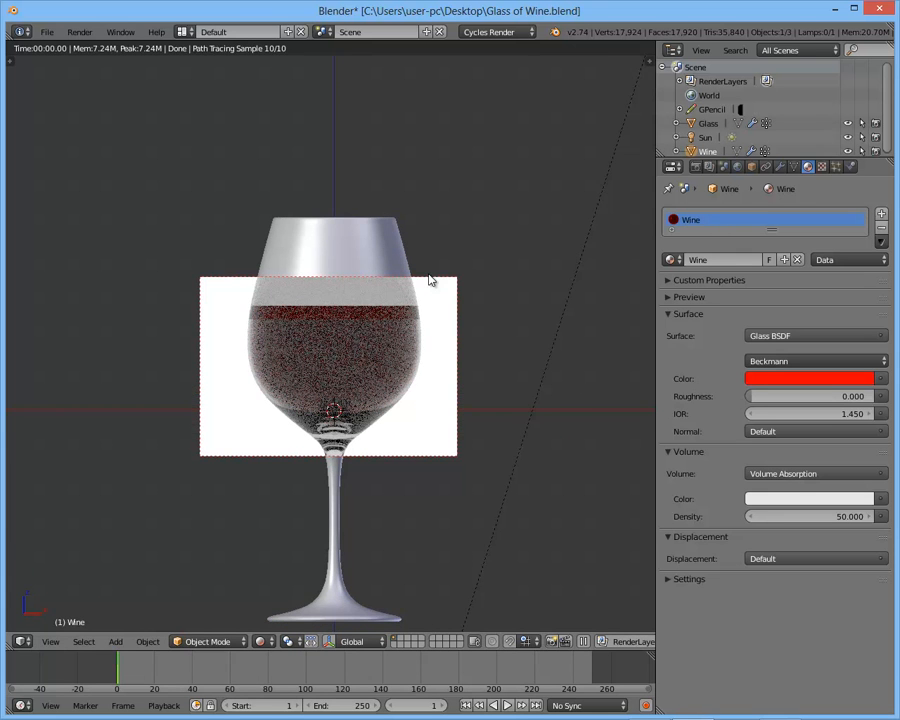
middle_click_drag(488, 313, 450, 331)
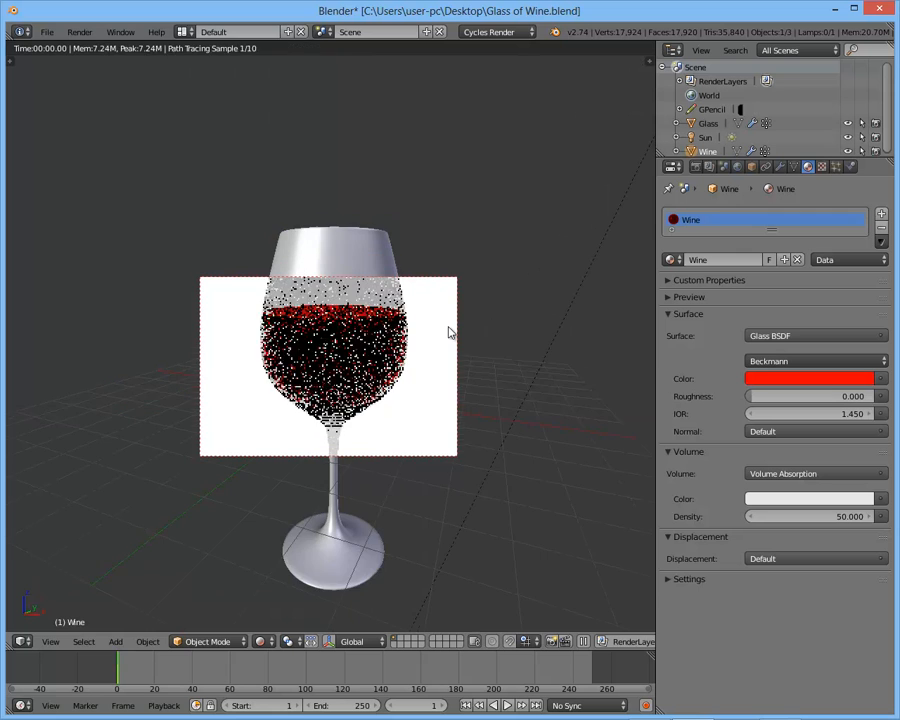
key("KP_1")
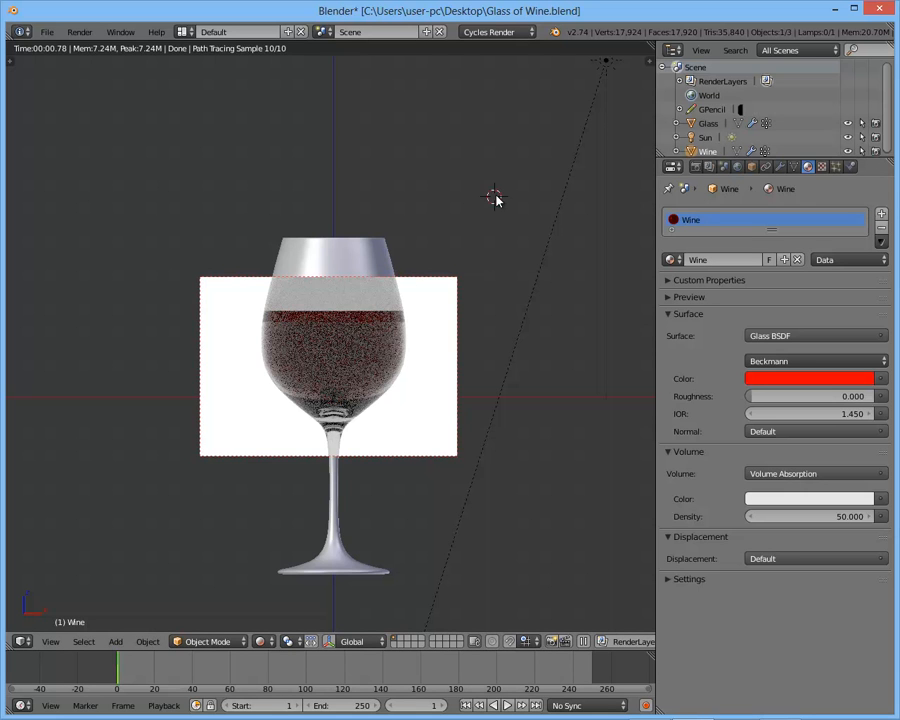
middle_click_drag(409, 255, 372, 275)
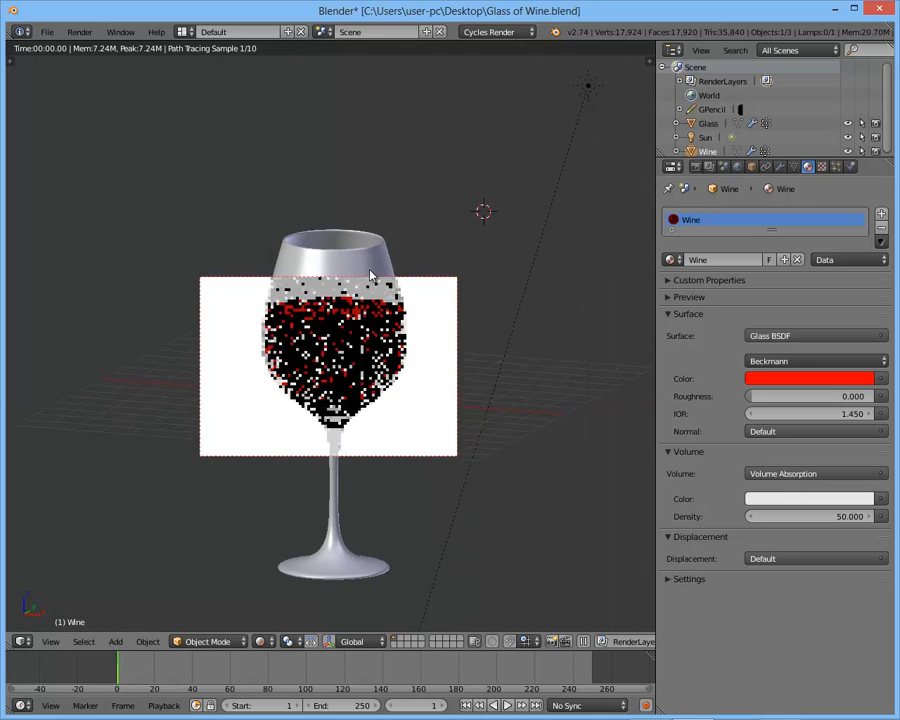
- Try pure white (RGB 1.000) as the color of the Wine material's Volume Absorption
left_click(784, 506)
left_click(865, 303)
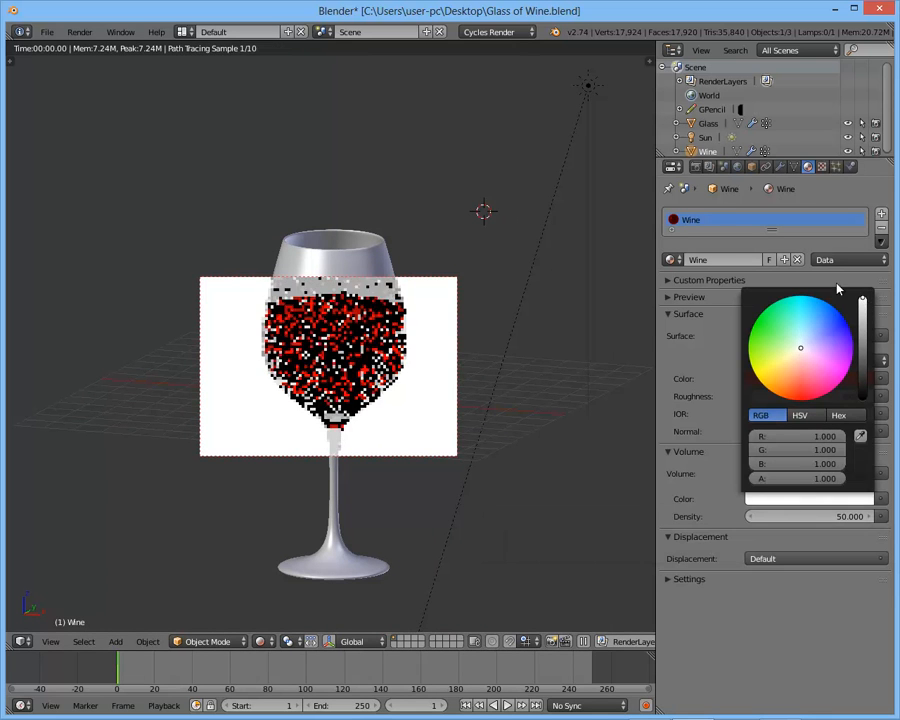
left_click(780, 506)
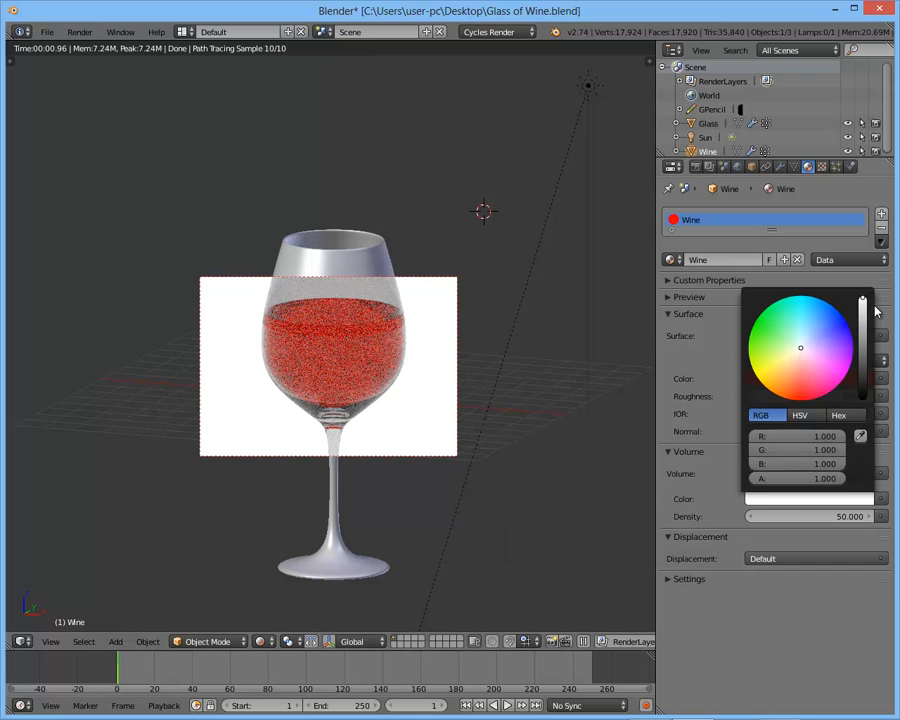
mouse_move(865, 320)
left_mouse_down()
mouse_move(866, 345)
mouse_move(873, 290)
mouse_move(866, 304)
left_mouse_up()
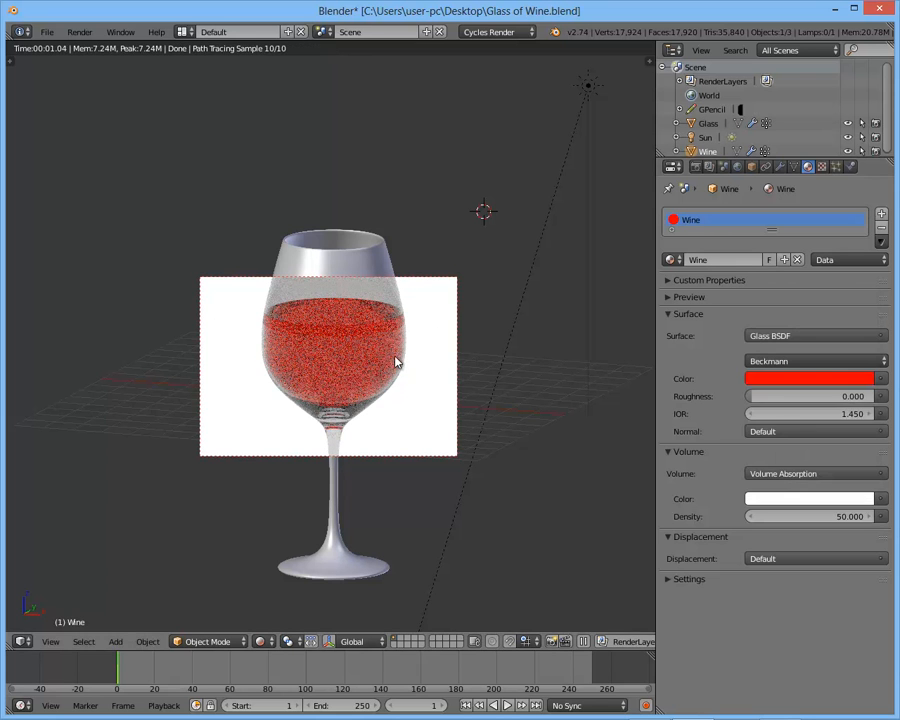
- Try black and then a 0.615 grey as the Wine material's Volume Absorption color
left_click(822, 497)
left_click_drag(866, 383, 858, 432)
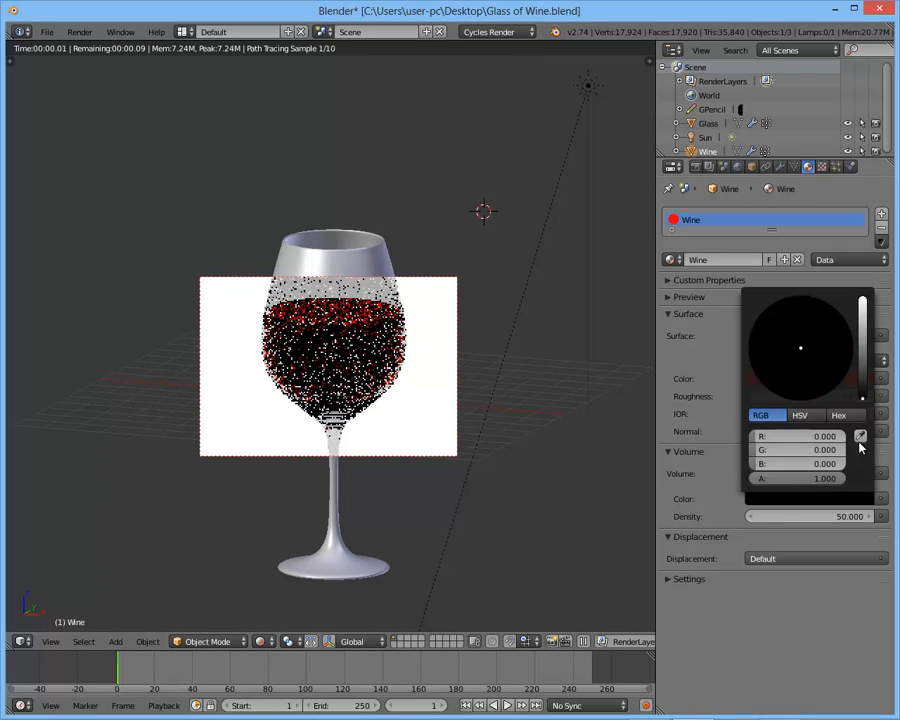
mouse_move(378, 402)
middle_mouse_down()
mouse_move(388, 482)
mouse_move(382, 388)
middle_mouse_up()
left_click(785, 500)
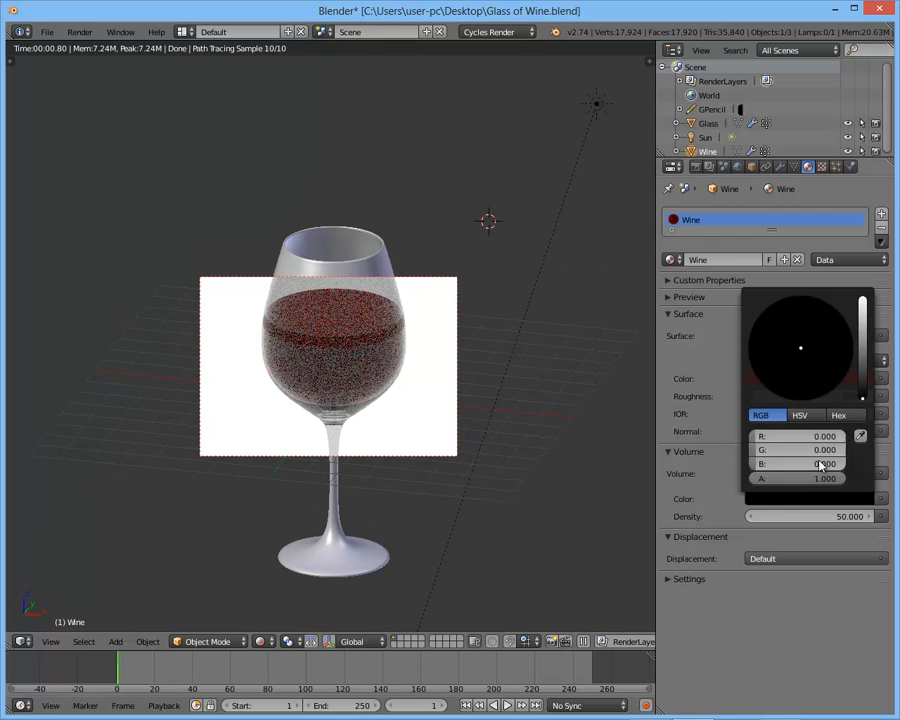
left_click_drag(866, 358, 866, 336)
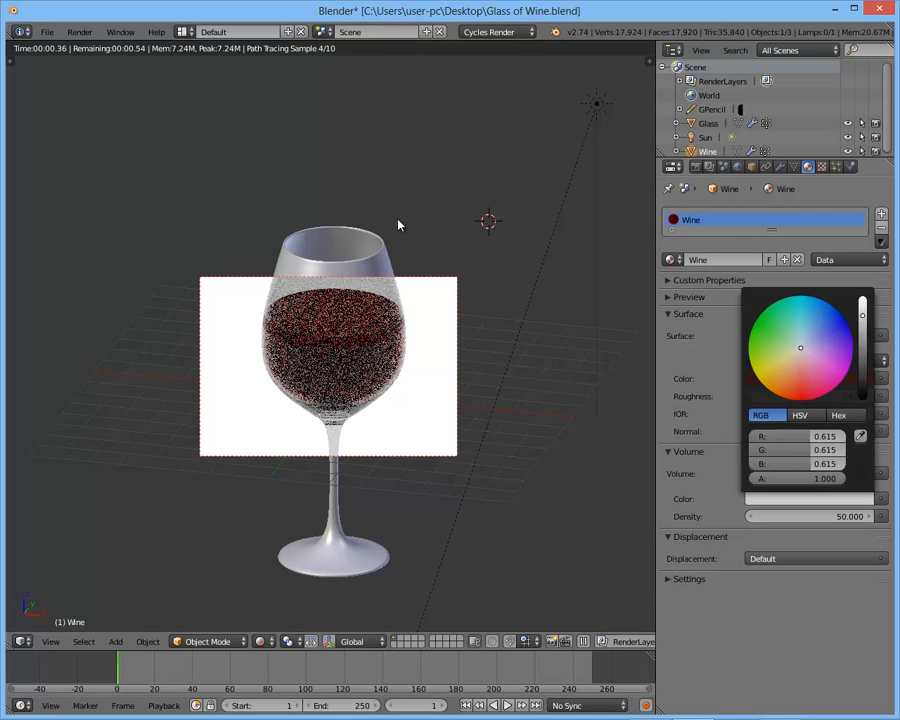
- Darken the red of the Wine material's Glass BSDF color to about R 0.58
left_click(775, 380)
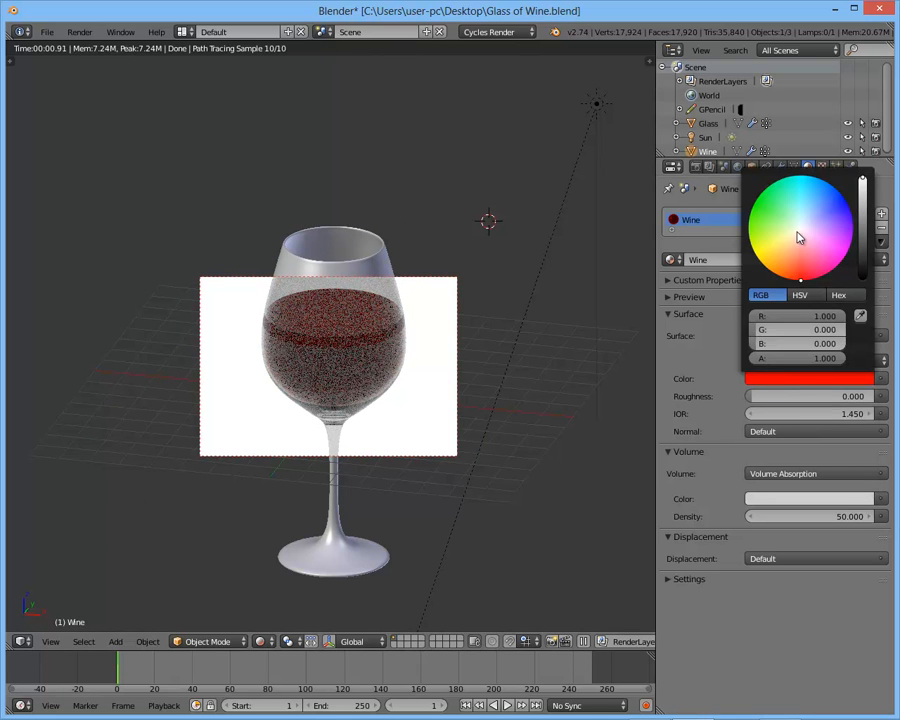
mouse_move(871, 213)
left_mouse_down()
mouse_move(866, 225)
mouse_move(865, 203)
left_mouse_up()
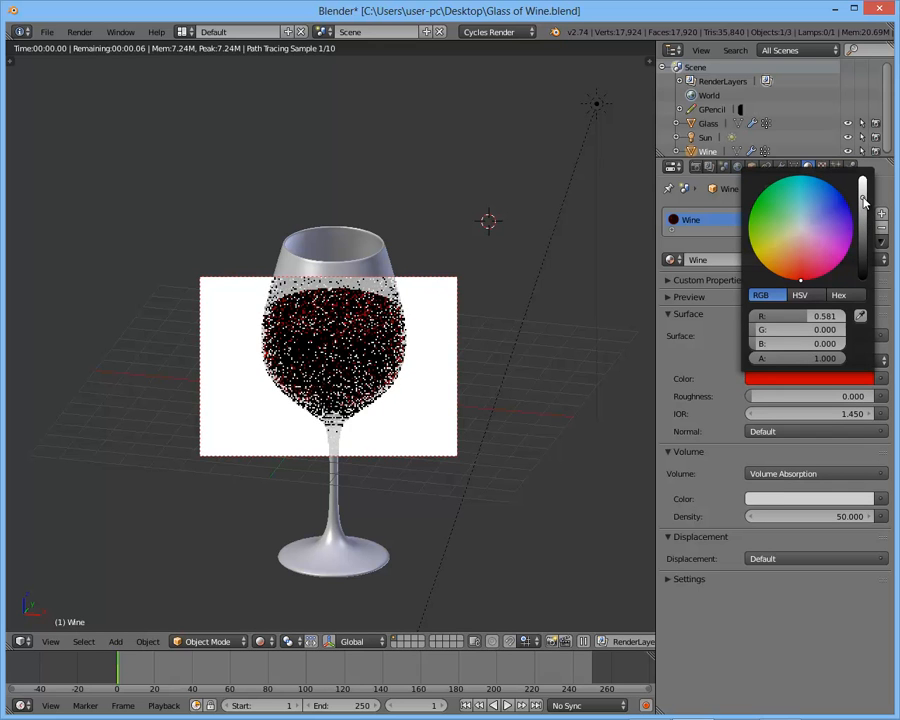
left_click_drag(800, 275, 796, 293)
- Brighten the Wine material's Volume Absorption color to white, then tone it down to a very light grey
left_click(800, 499)
left_click_drag(866, 336, 868, 288)
left_click(763, 496)
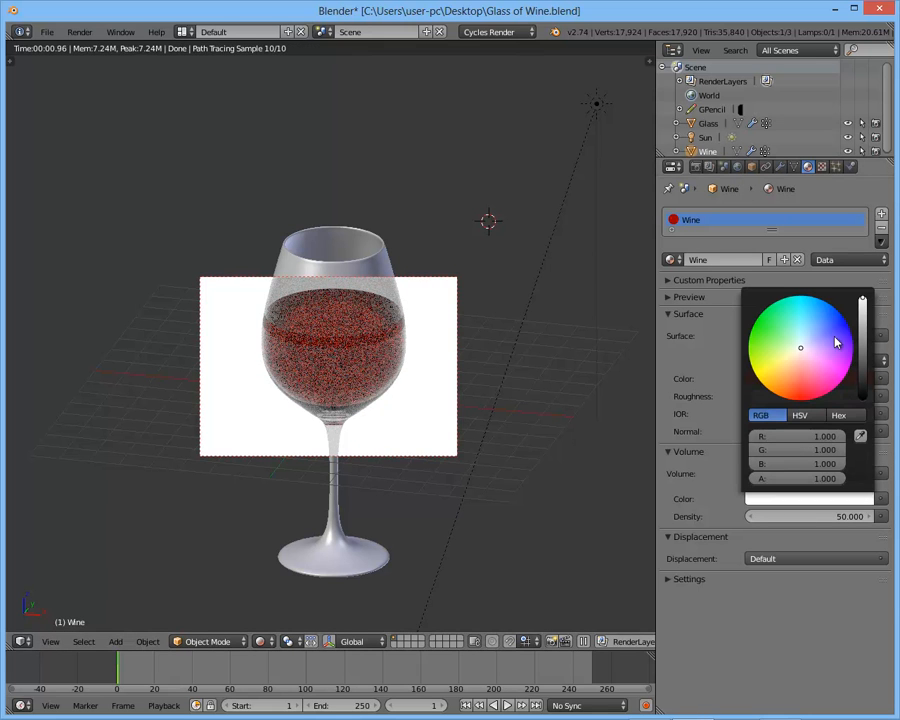
left_click(862, 309)
left_click(818, 499)
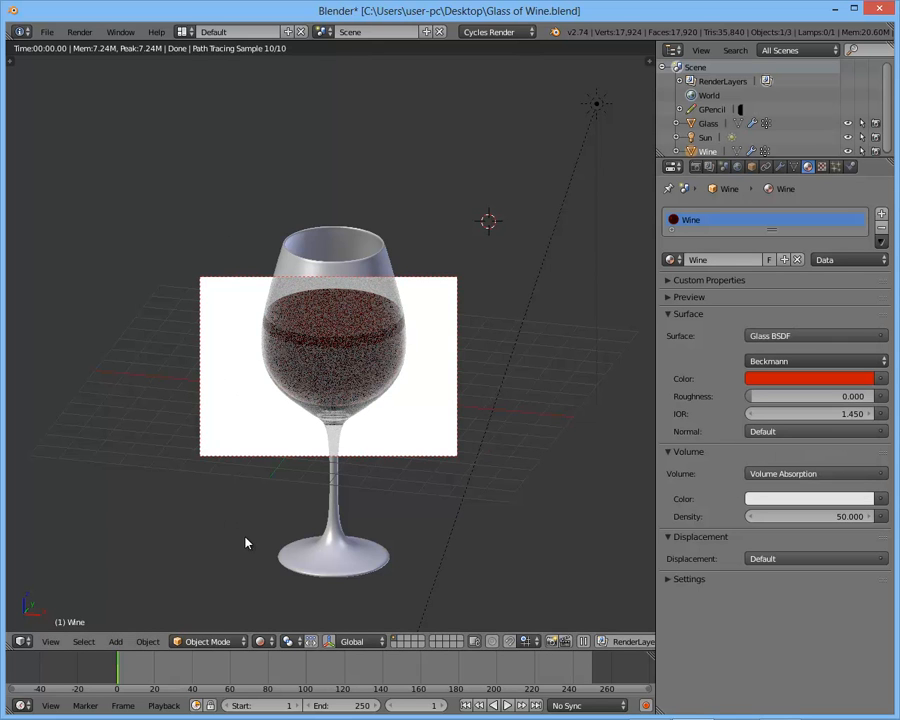
- Set the Cycles sampling to 50 preview samples and 250 render samples
scroll(260, 532, "down", 3)
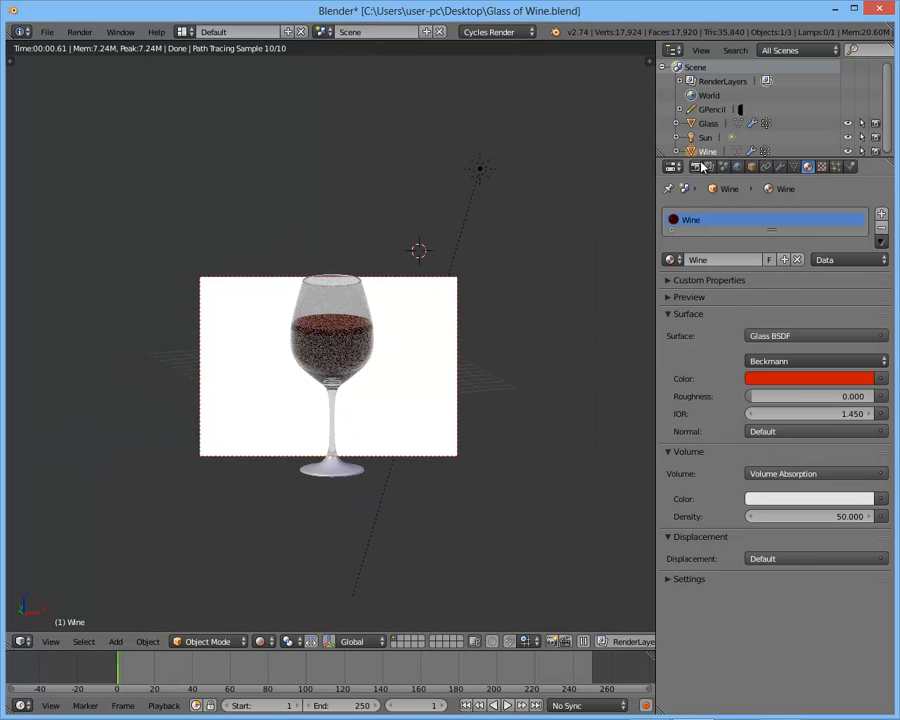
left_click(696, 166)
scroll(738, 525, "down", 3)
left_click(669, 547)
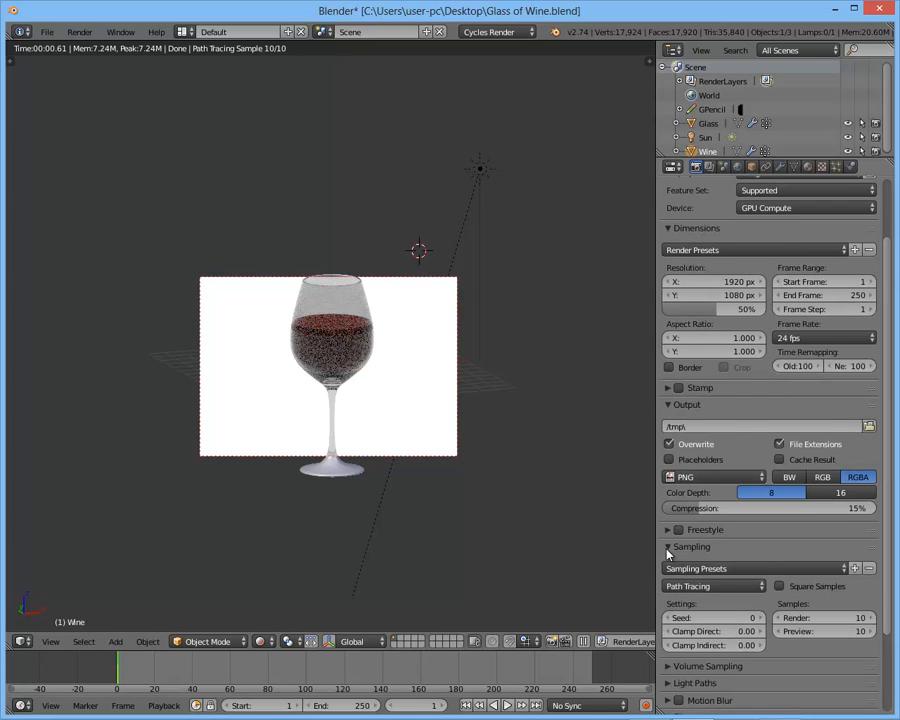
left_click(810, 631)
type("50")
key("Return")
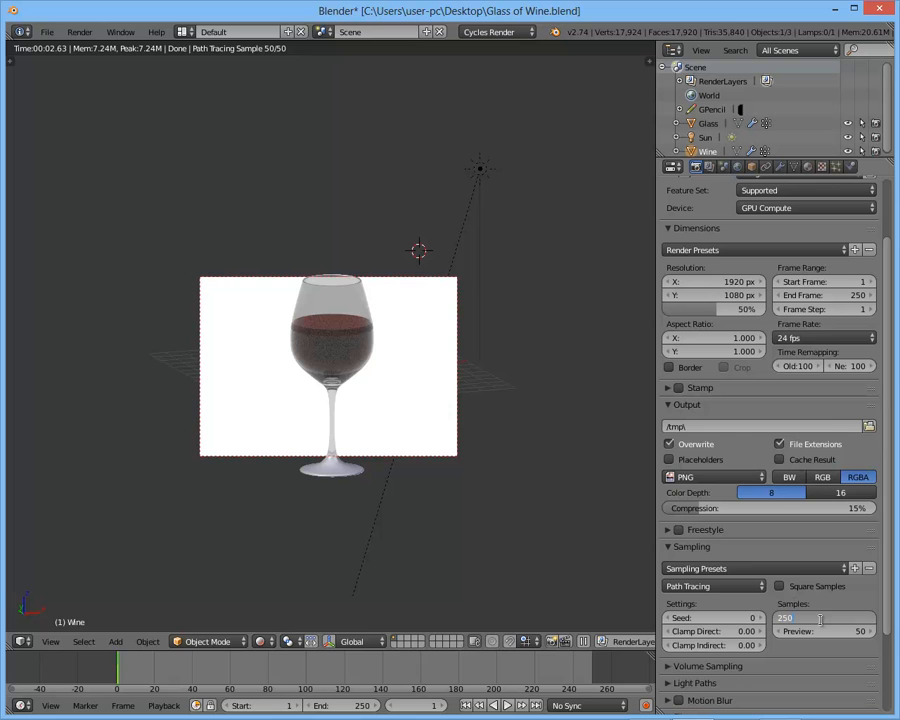
key("Return")
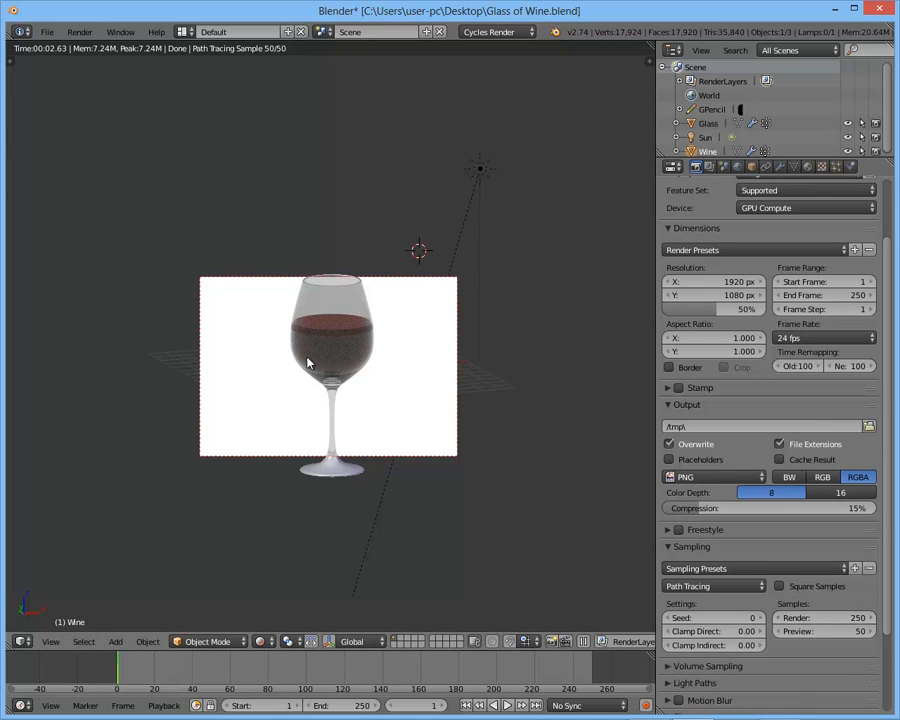
- In front orthographic view, redraw the render border around the whole wine glass
key("KP_5")
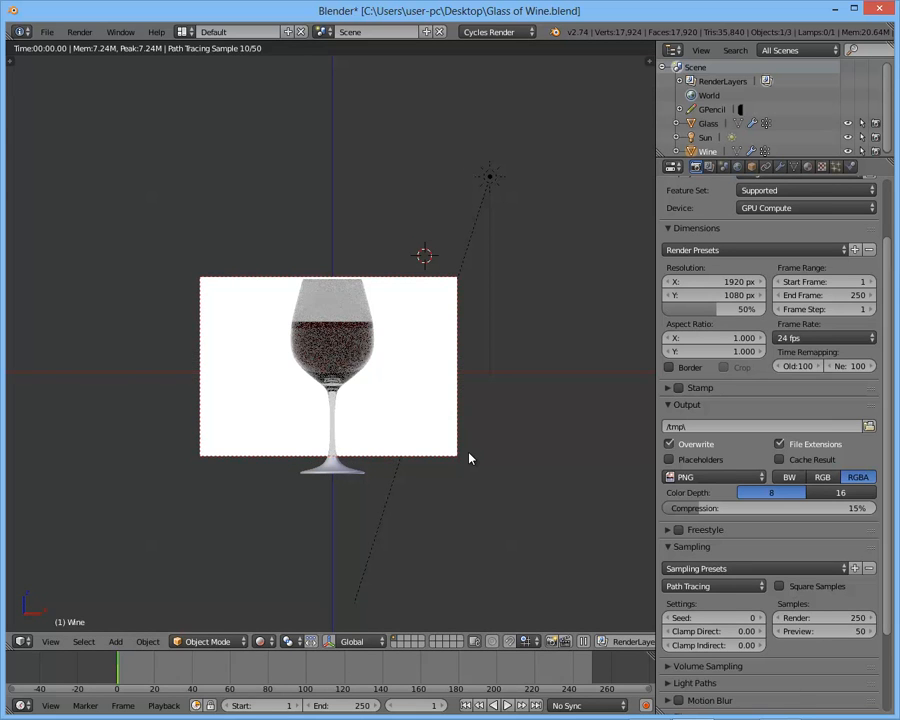
key("ctrl+b")
left_click_drag(259, 255, 421, 514)
scroll(382, 372, "up", 3)
scroll(389, 335, "down", 2)
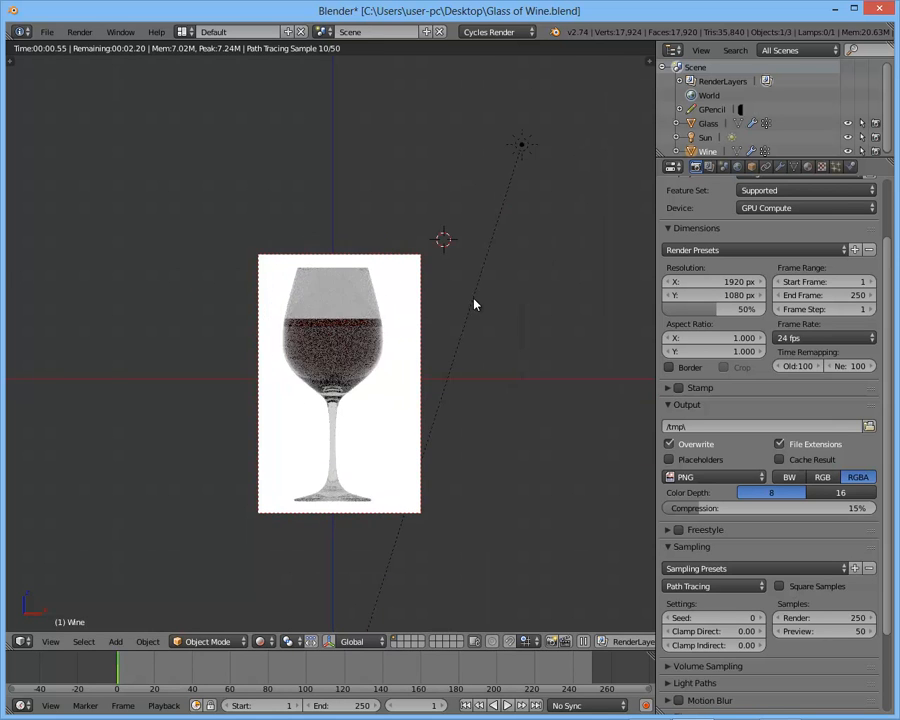
- Switch the viewport to solid shading and delete the Sun lamp
right_click(474, 304)
key("shift+z")
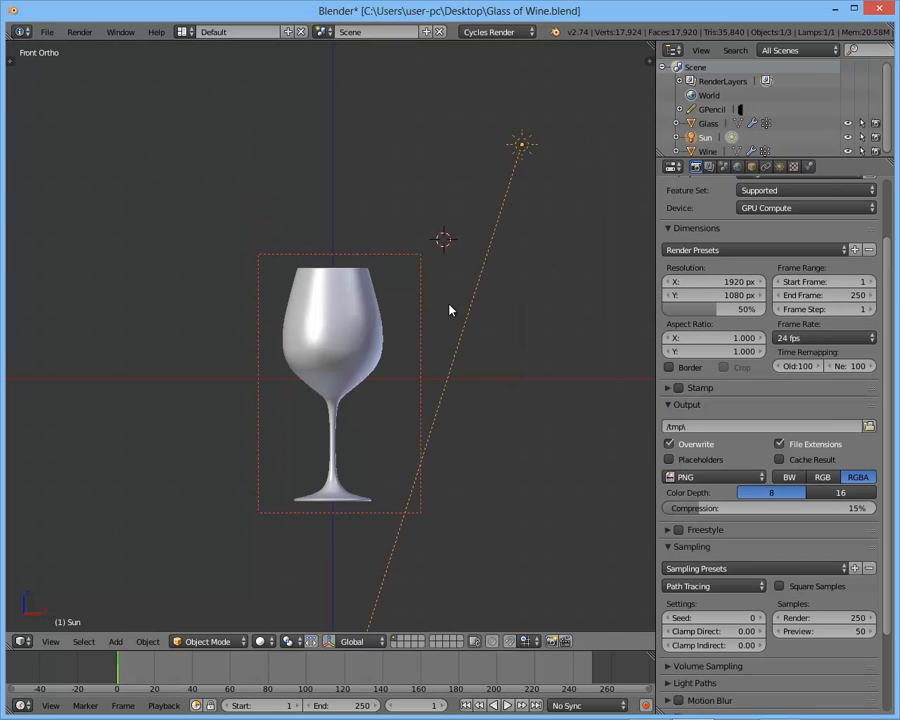
key("x")
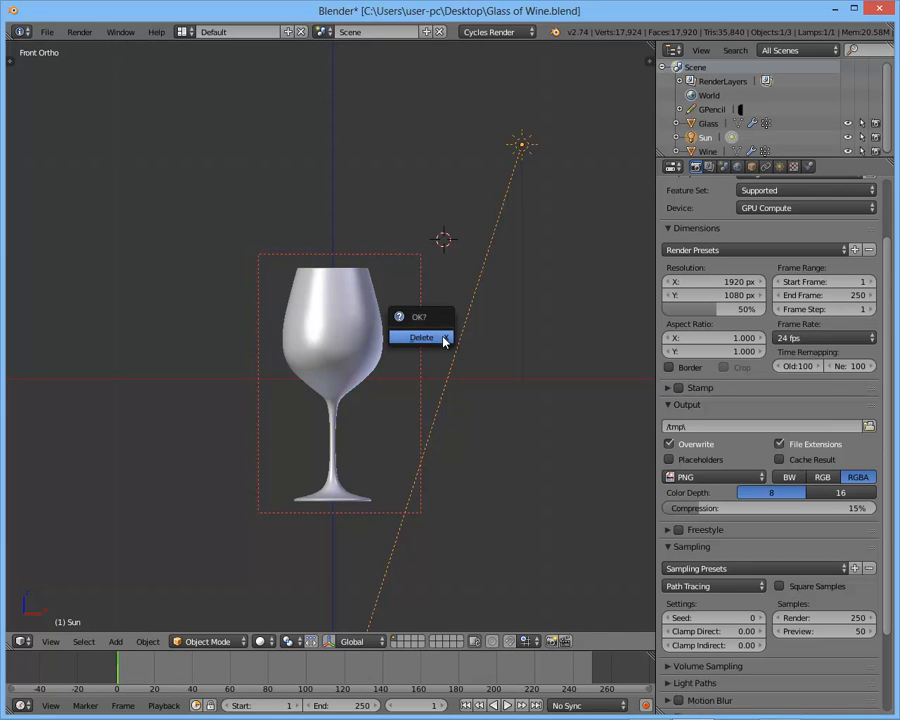
left_click(428, 340)
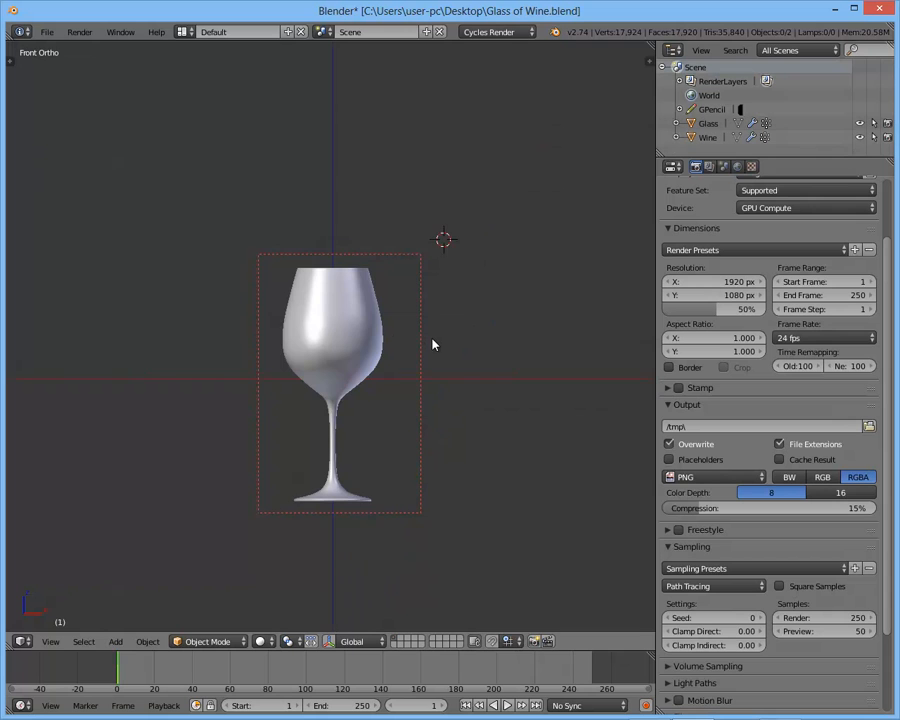
- Draw a render border around the wine-filled part of the bowl and preview it in rendered shading without the lamp
key("shift+c")
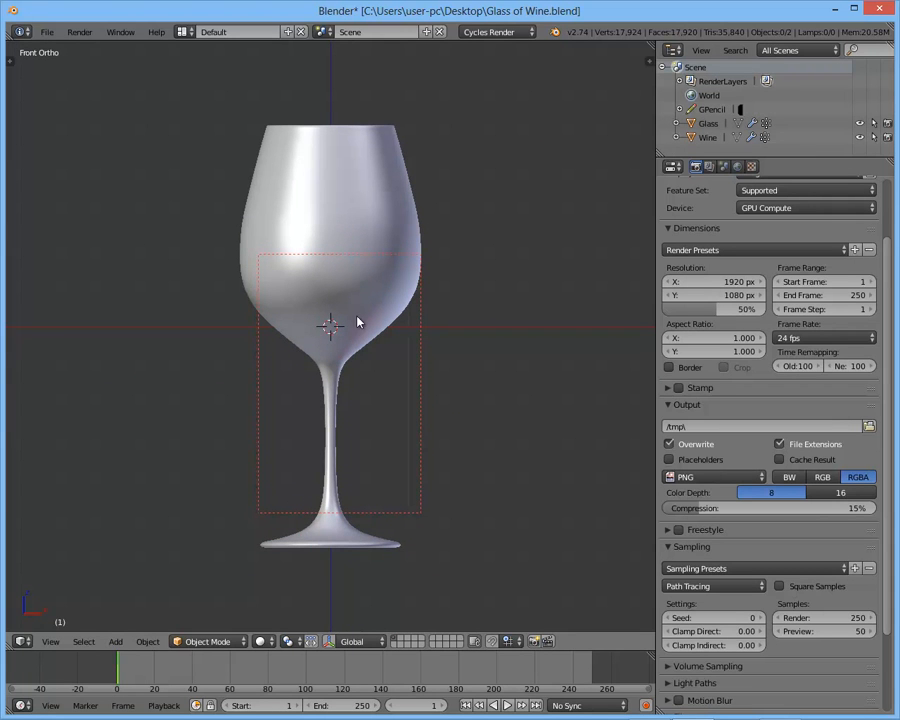
key("shift+a")
key("shift+a")
key("b")
left_click_drag(198, 197, 502, 400)
middle_click_drag(470, 382, 436, 356)
key("shift+z")
left_click(538, 148)
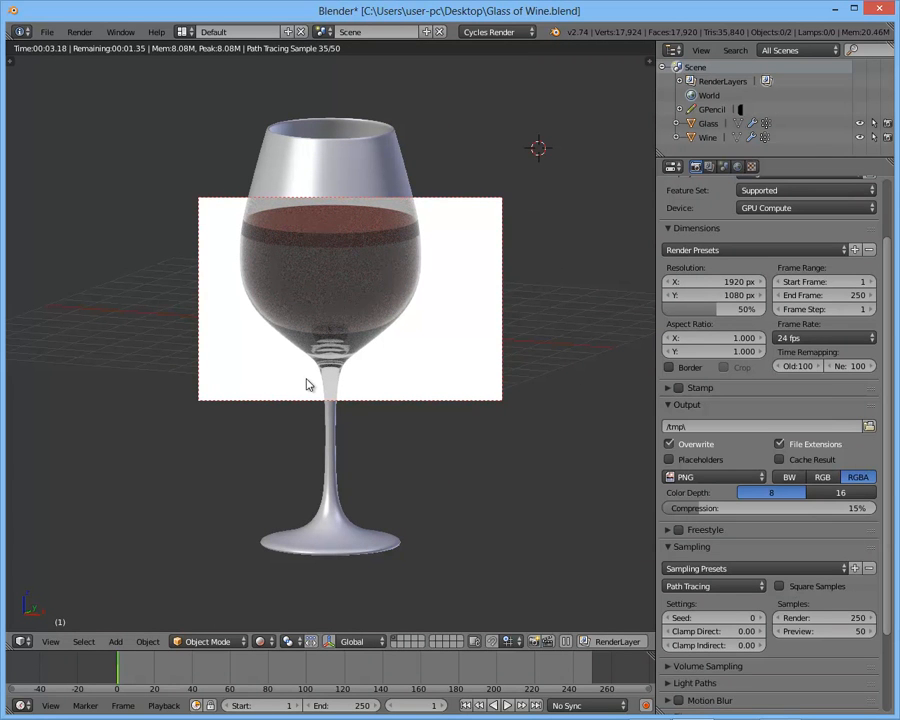
- Try a render border over one half of the bowl, then clear the border so the whole viewport renders
key("ctrl+b")
left_click_drag(184, 97, 338, 313)
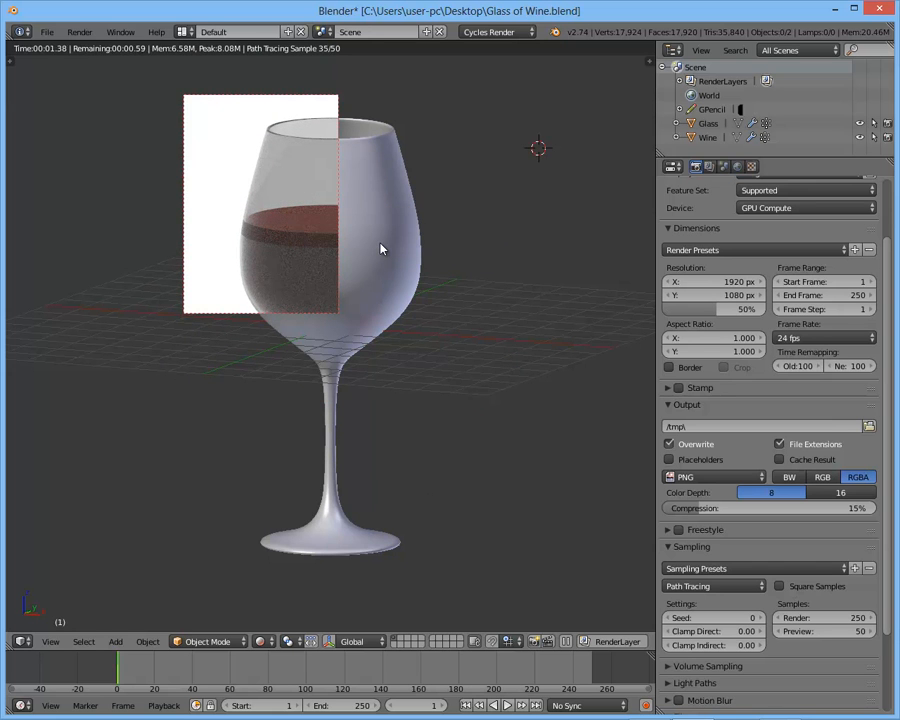
key("ctrl+alt+b")
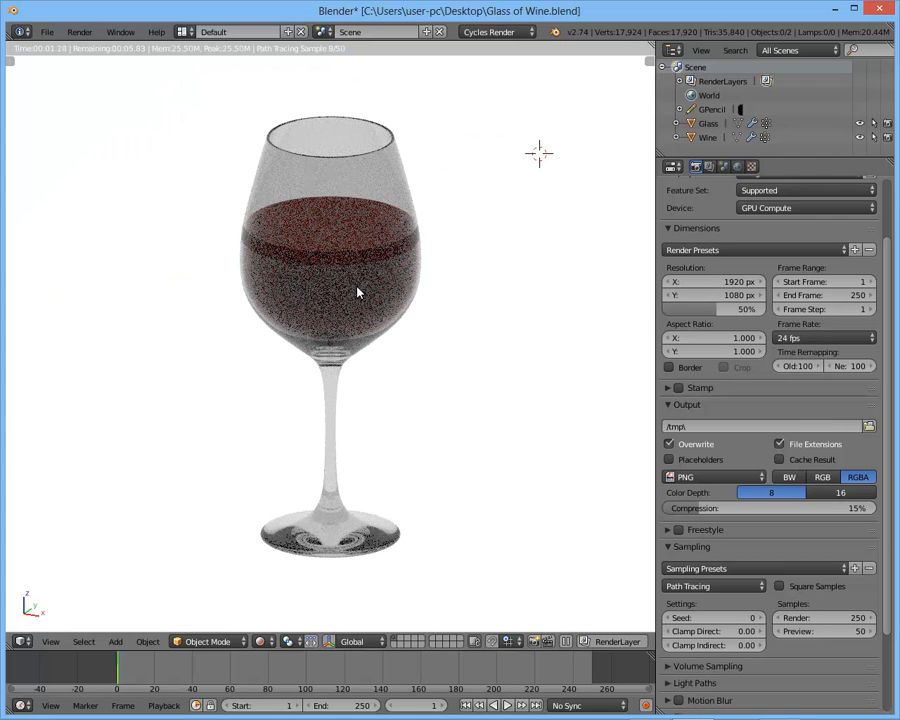
- Switch the viewport to solid shading in front view with the 3D cursor centred, and add a mesh plane
key("KP_1")
key("shift+z")
key("shift+c")
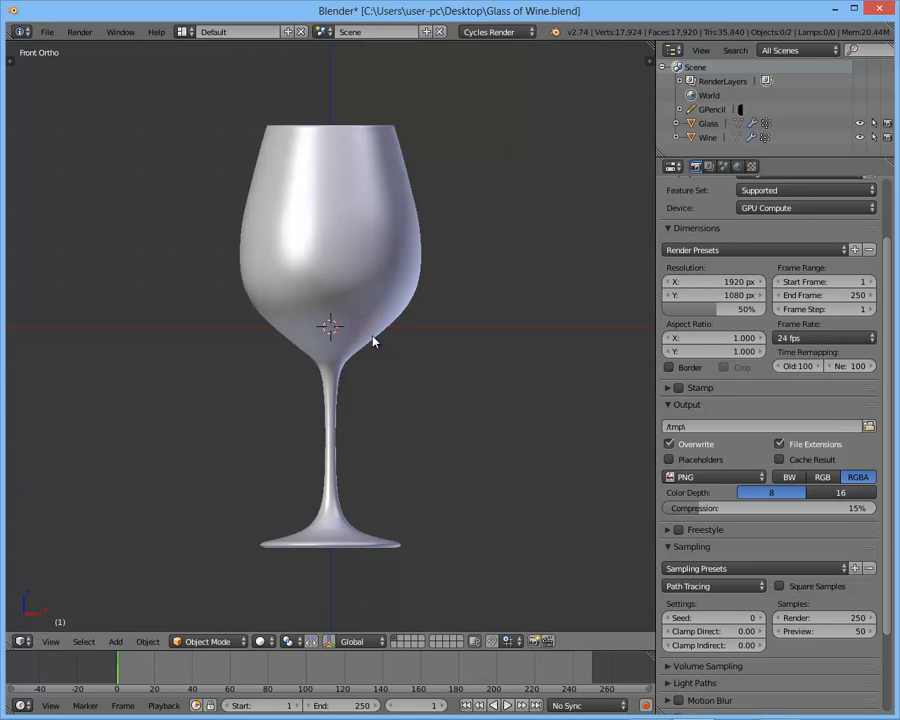
scroll(336, 221, "down", 2)
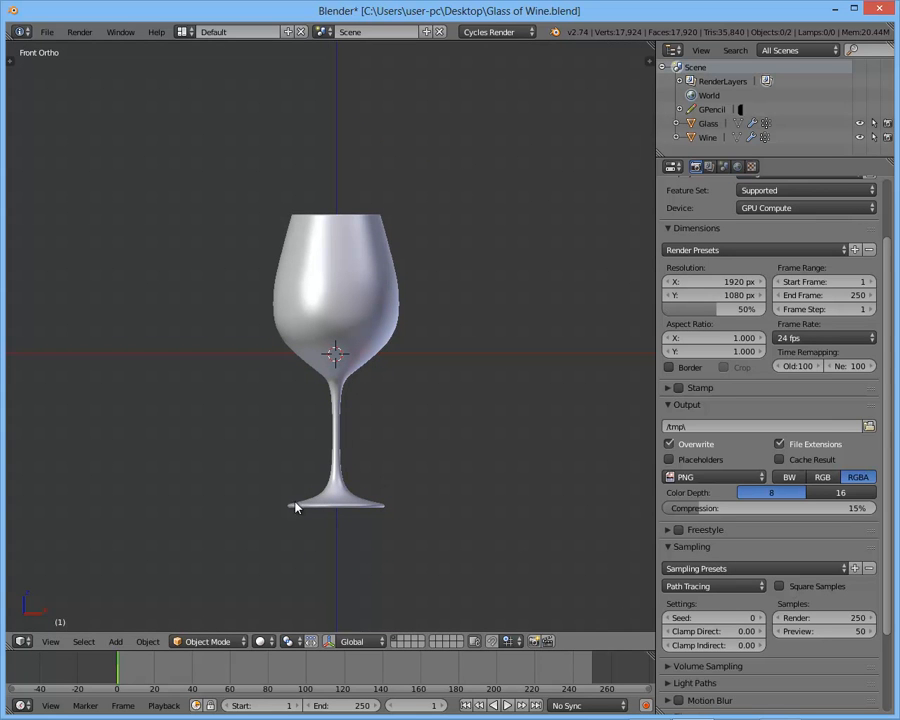
key("shift+a")
mouse_move(261, 62)
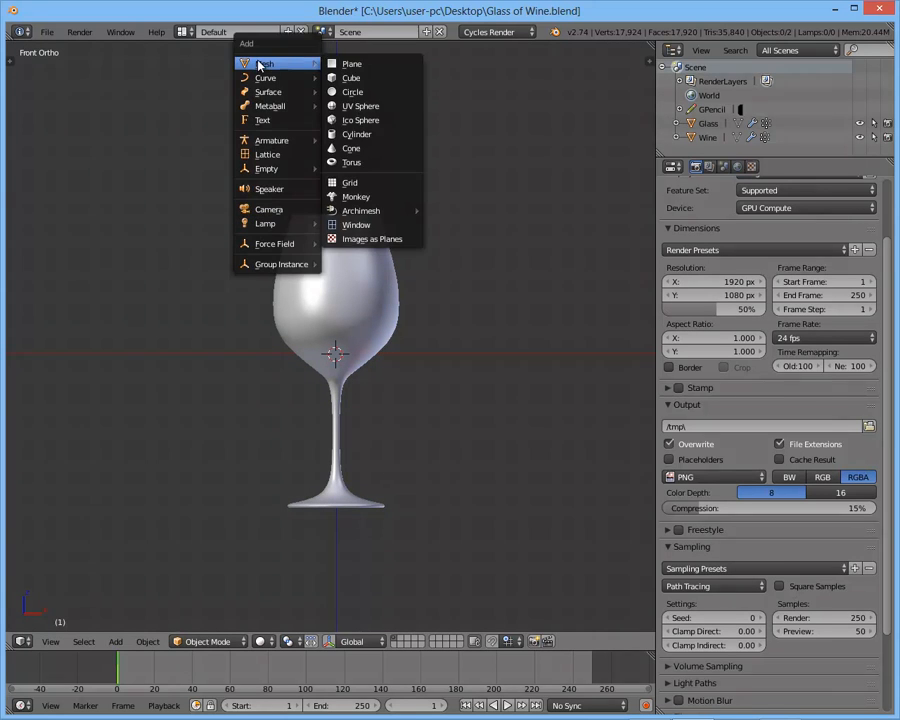
left_click(394, 64)
- Scale the new plane up to several times the width of the glass so it can serve as the ground
key("s")
left_click(448, 336)
key("s")
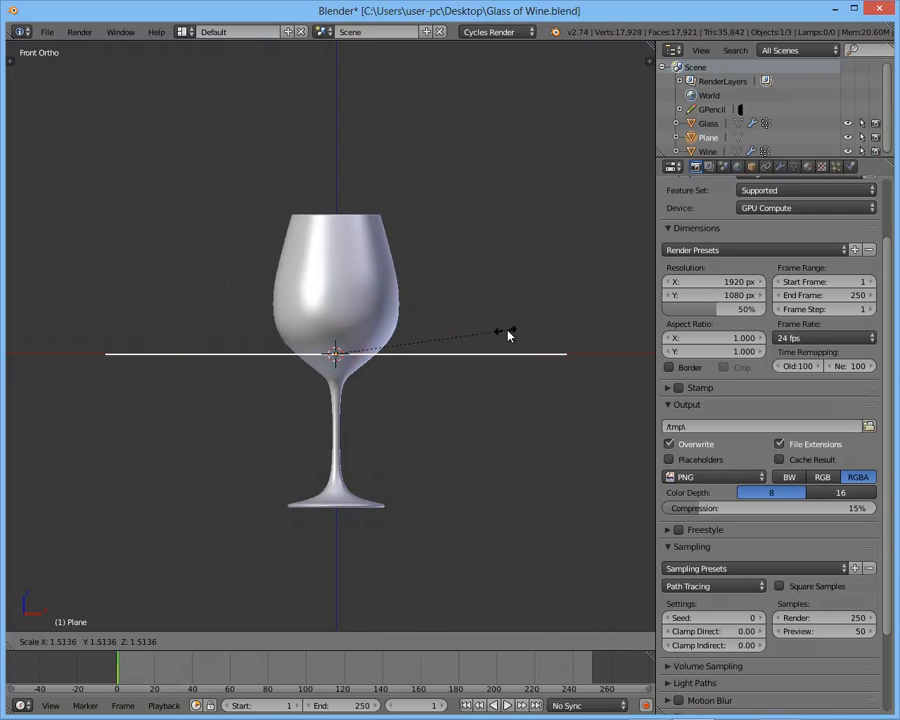
left_click(448, 338)
key("s")
key("z")
left_click(453, 341)
middle_click_drag(453, 341, 408, 381)
key("s")
left_click(462, 329)
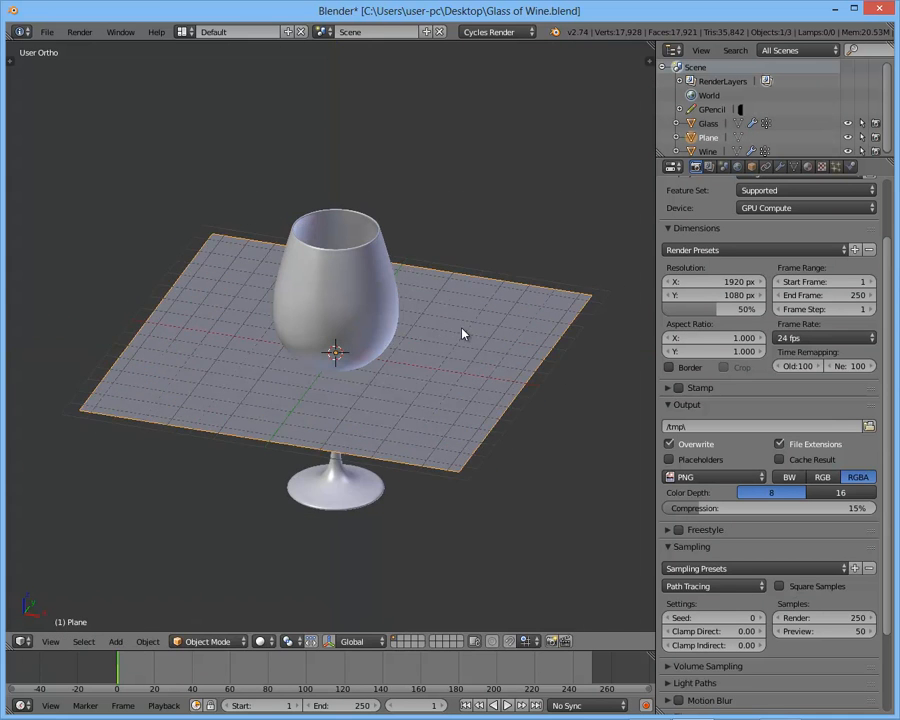
- In front view, move the ground plane down along Z to just below the foot of the glass
key("KP_1")
key("g")
key("z")
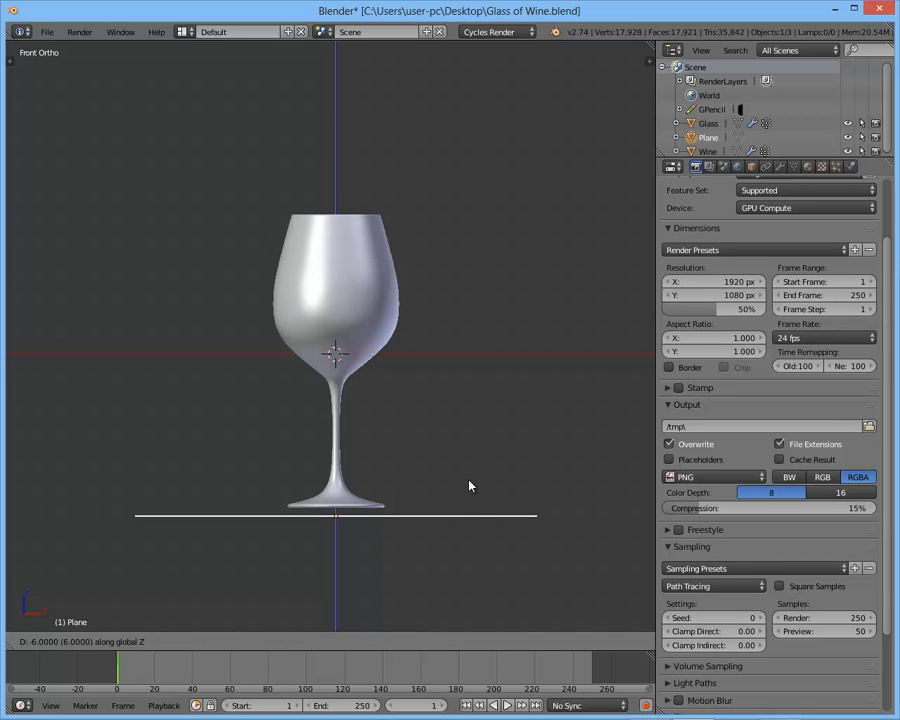
key("Escape")
key("g")
key("z")
left_click(457, 401)
- Raise the ground plane along Z until it meets the underside of the glass foot
scroll(460, 388, "up", 3)
scroll(460, 388, "up", 4)
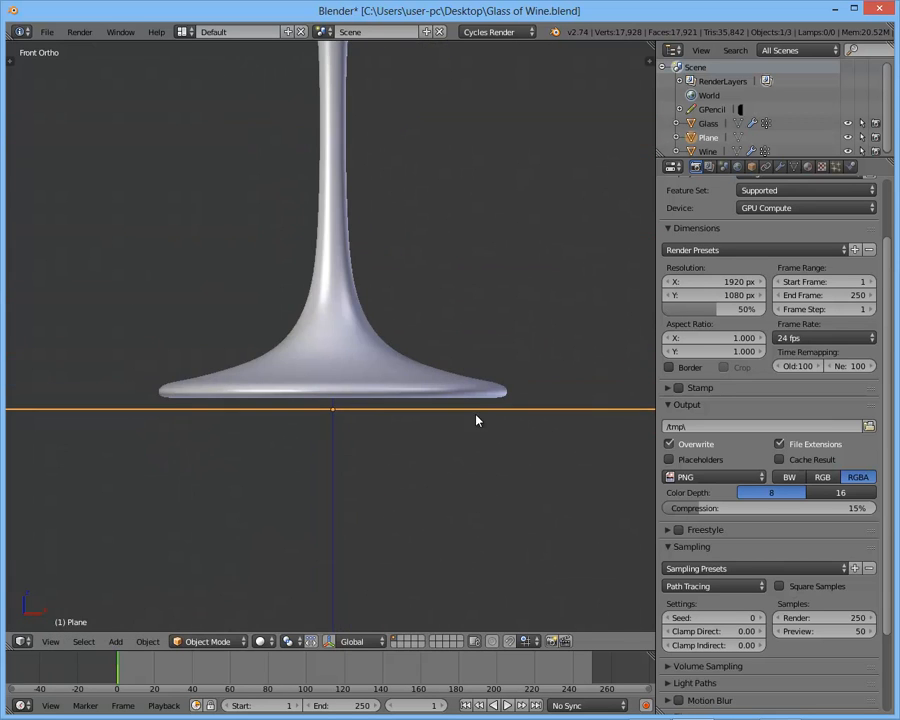
key("g")
key("z")
left_click(488, 385)
- Check the contact between foot and ground up close in front view and fine-tune the plane's Z position
middle_click_drag(488, 385, 432, 338)
scroll(438, 332, "down", 5)
key("KP_1")
scroll(335, 344, "up", 4)
scroll(400, 358, "up", 4)
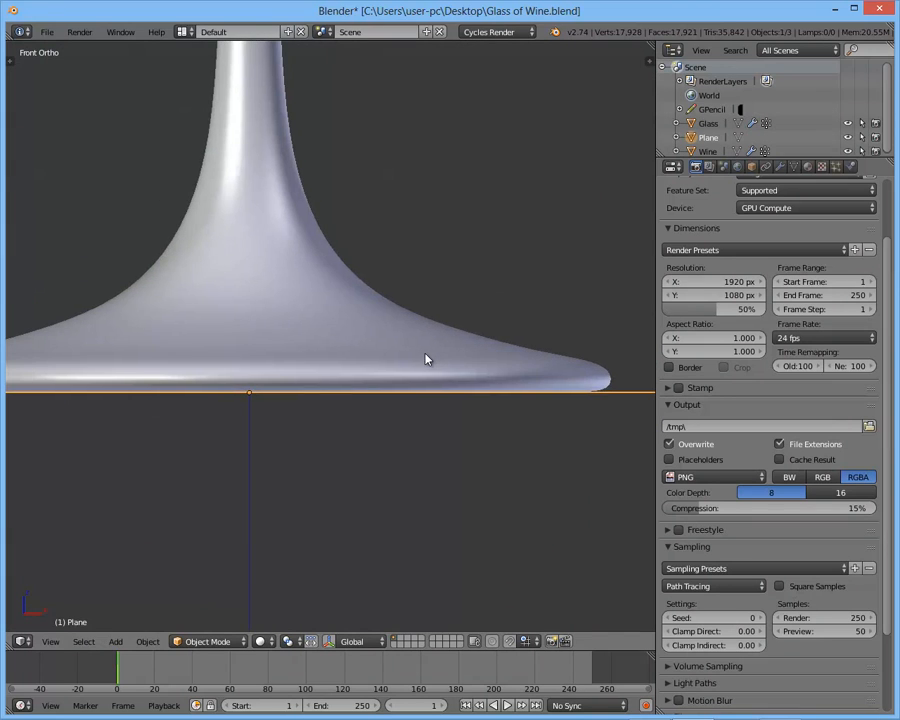
scroll(395, 358, "down", 2)
scroll(448, 376, "down", 2)
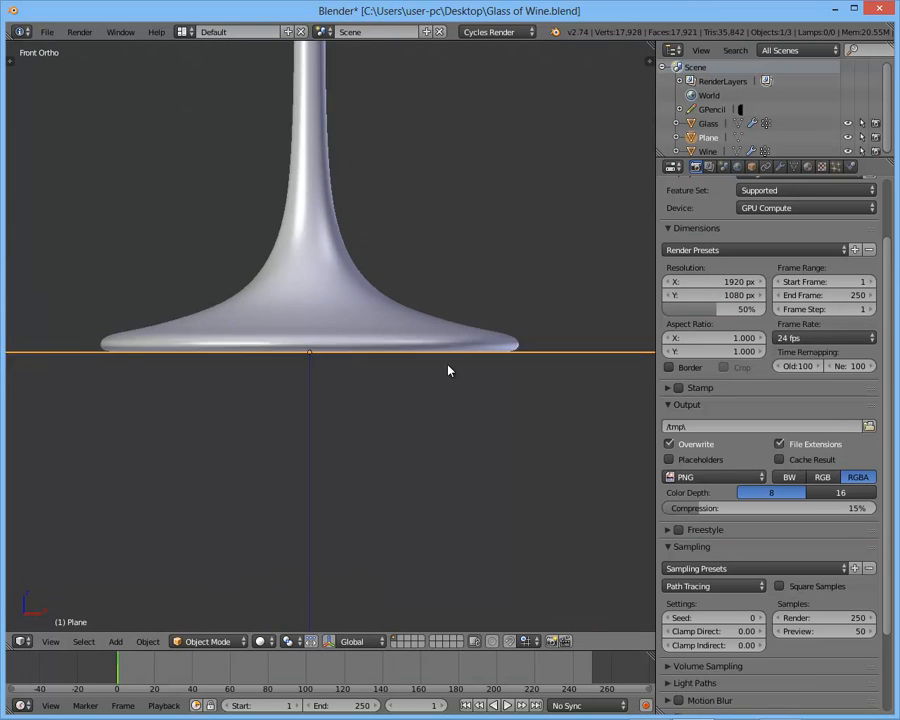
scroll(420, 350, "up", 2)
key("g")
key("z")
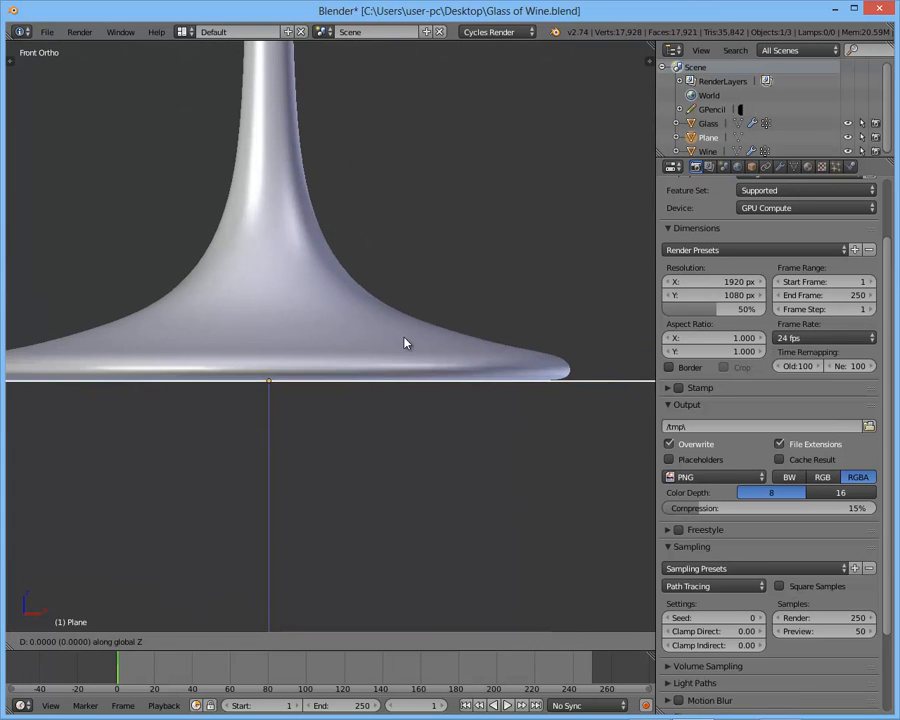
left_click(405, 349)
- Preview the glass on the ground plane in rendered shading and scale the plane up further
scroll(470, 261, "down", 4)
middle_click_drag(470, 261, 404, 275)
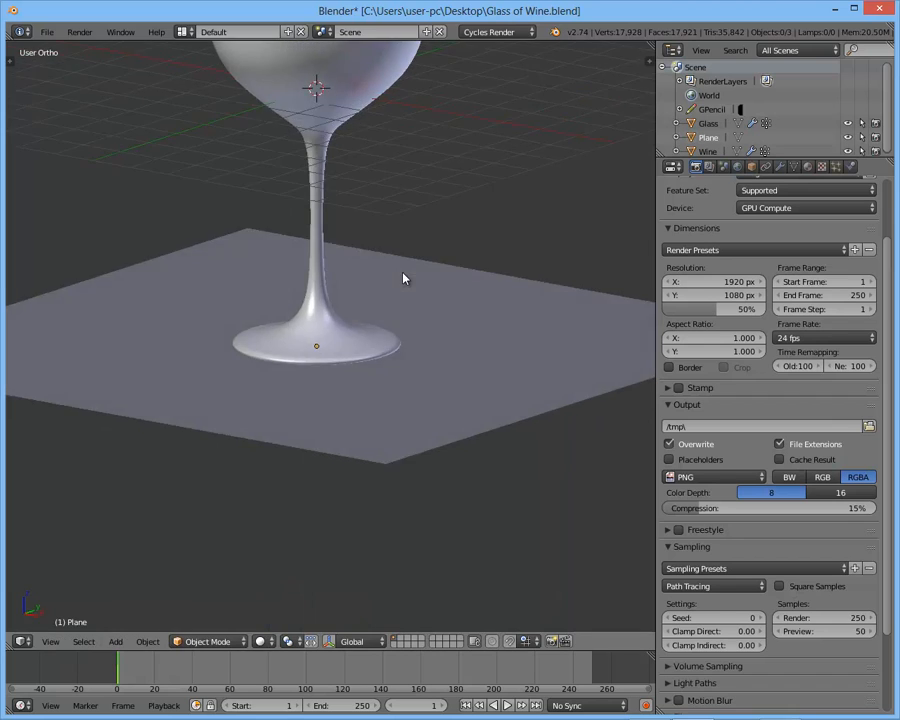
key("shift+z")
scroll(403, 277, "down", 4)
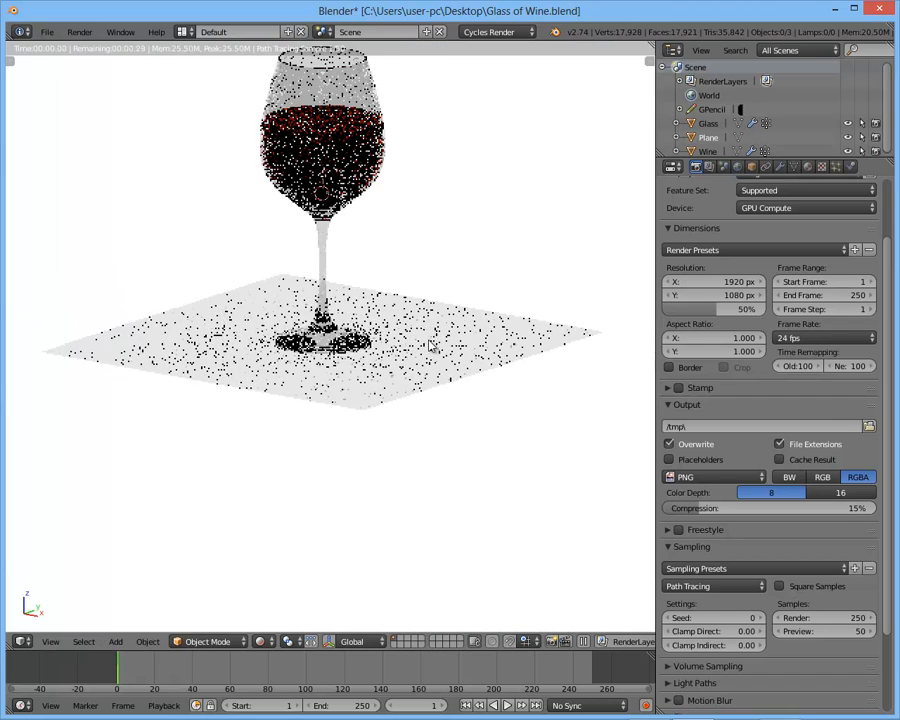
middle_click_drag(450, 280, 405, 318)
key("s")
left_click(456, 313)
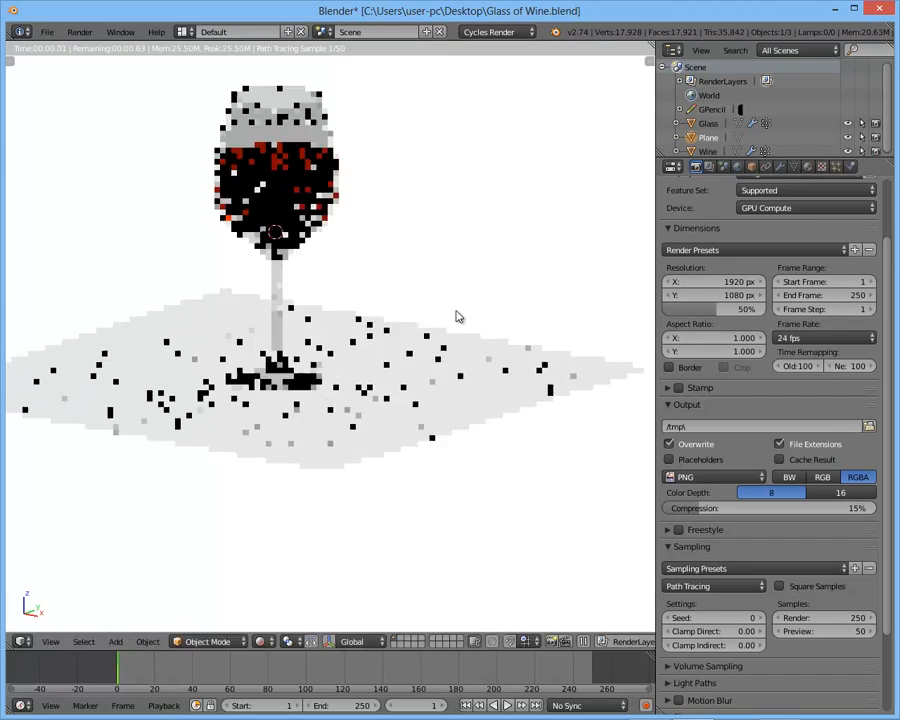
left_click(433, 158)
middle_click_drag(409, 241, 207, 296)
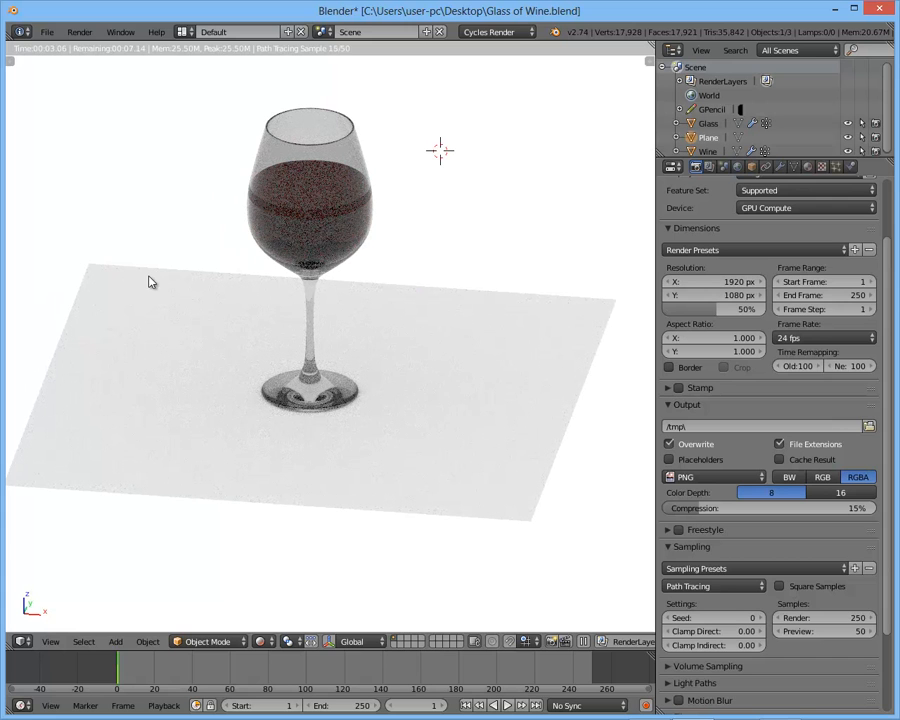
- Return to solid shading, add a second mesh plane at the scene centre, and show the scene in wireframe
key("shift+z")
middle_click_drag(248, 255, 374, 282)
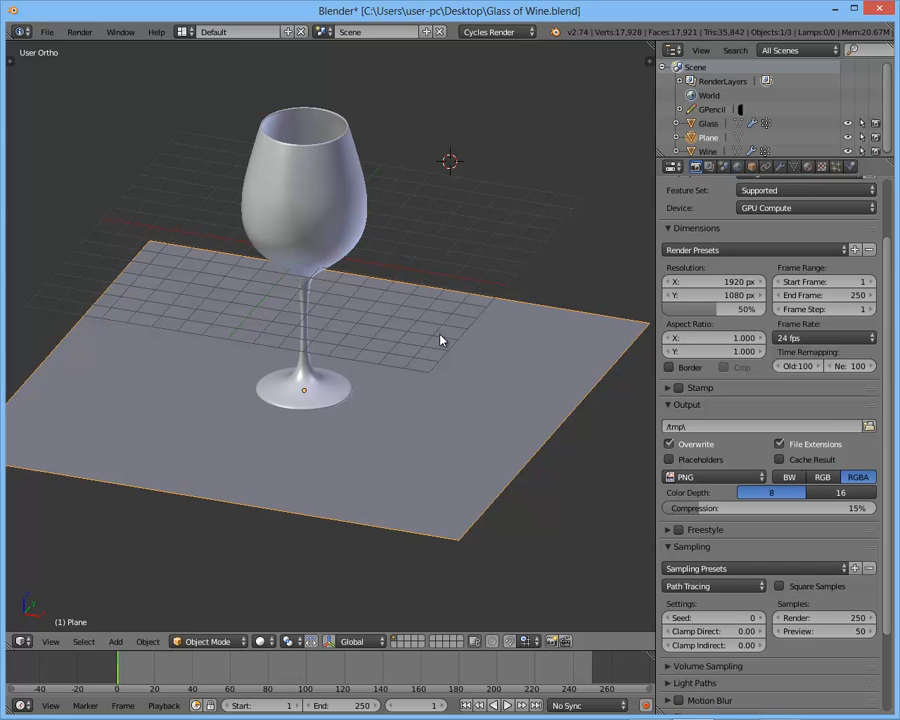
middle_click_drag(425, 340, 363, 335)
scroll(363, 335, "up", 2)
key("shift+a")
mouse_move(400, 337)
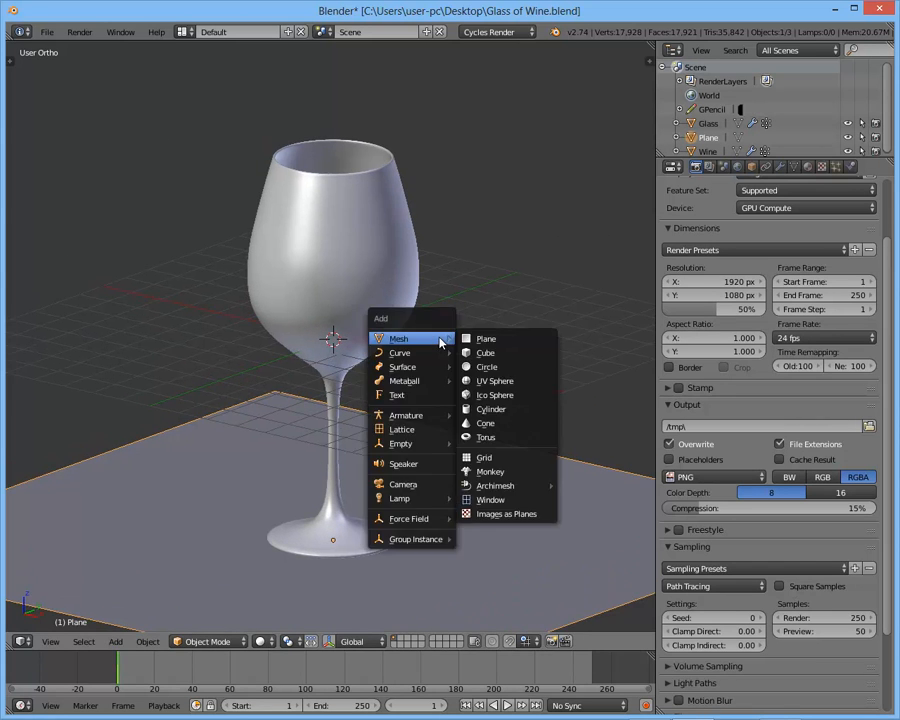
left_click(484, 340)
scroll(422, 330, "down", 3)
key("z")
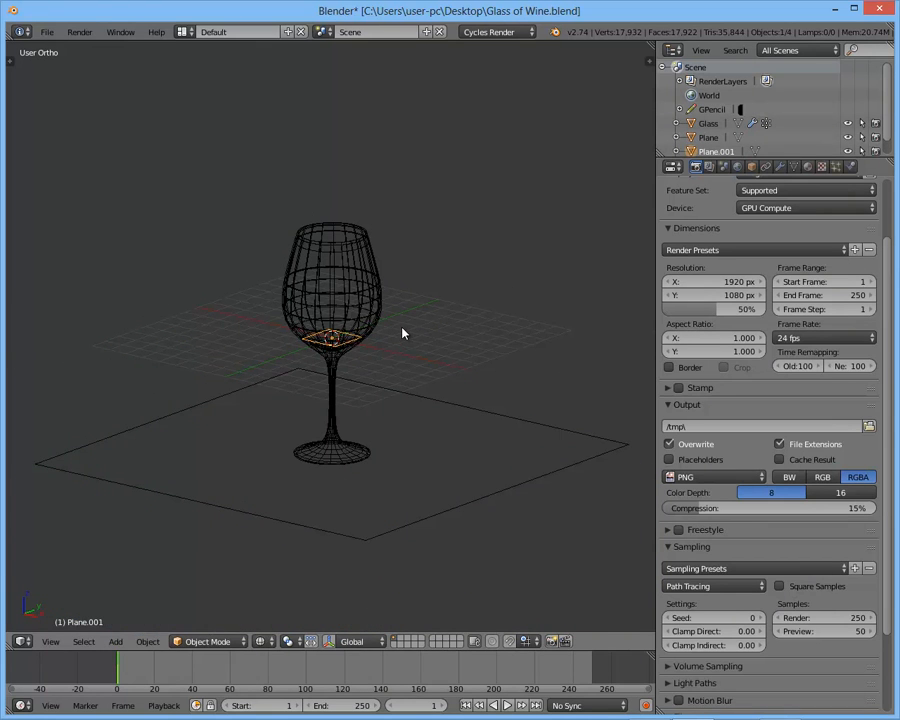
- Try rotating the second plane 90 degrees about the global X axis, then undo the rotation
key("r")
key("x")
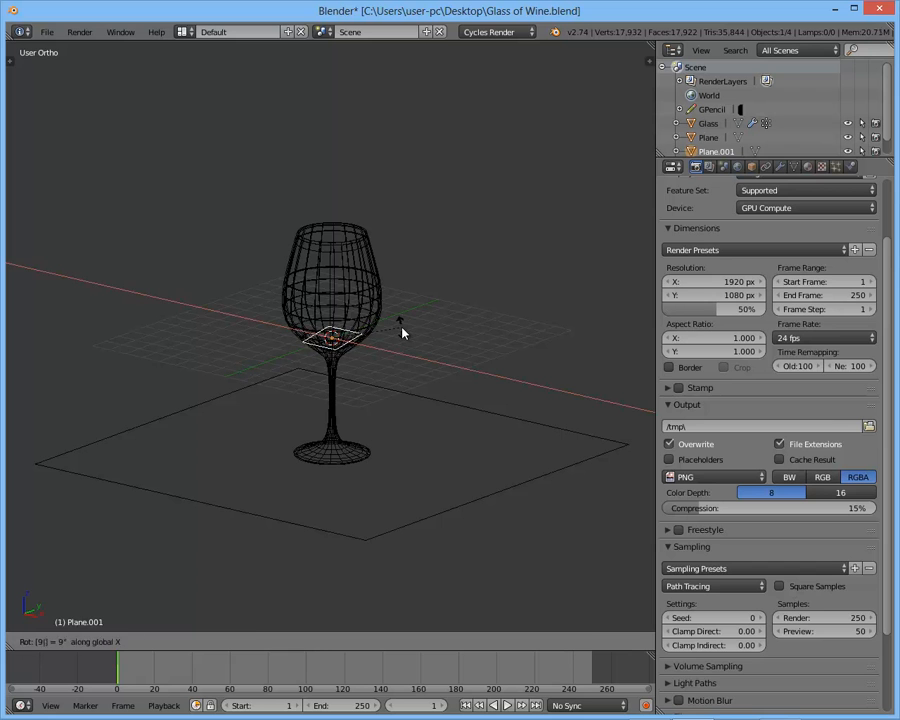
type("90")
key("Return")
key("ctrl+z")
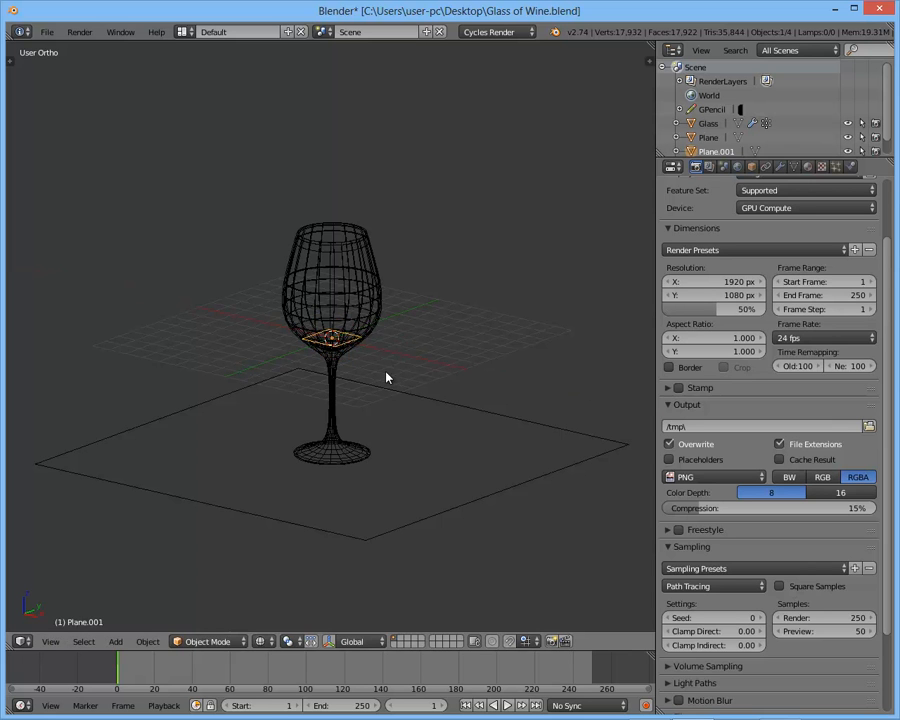
- Stand the second plane upright by rotating it 90 degrees about the global X axis, and return to solid shading
scroll(400, 358, "up", 5)
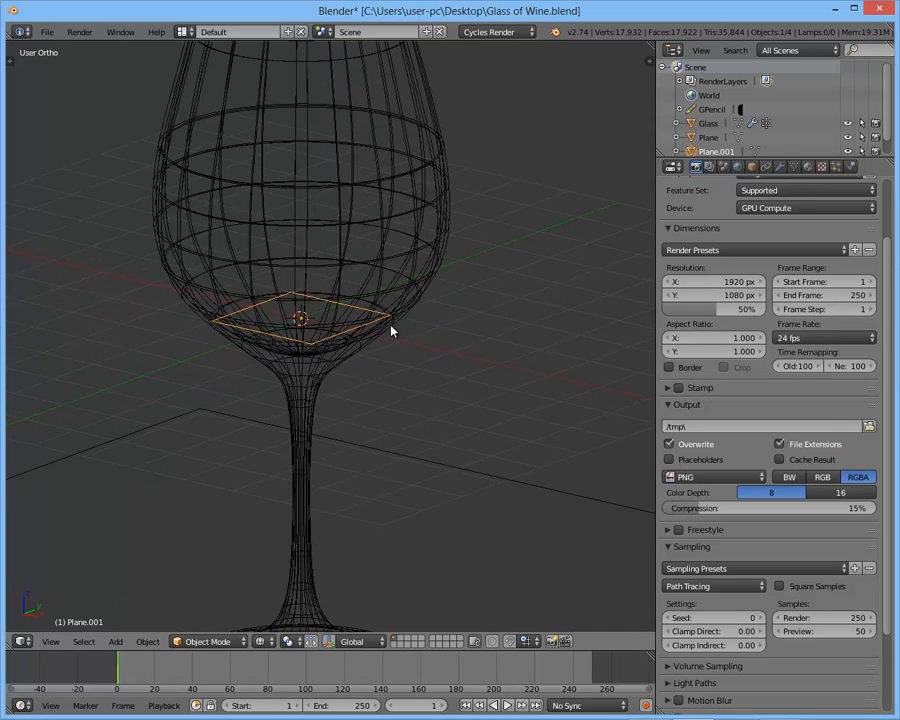
key("r")
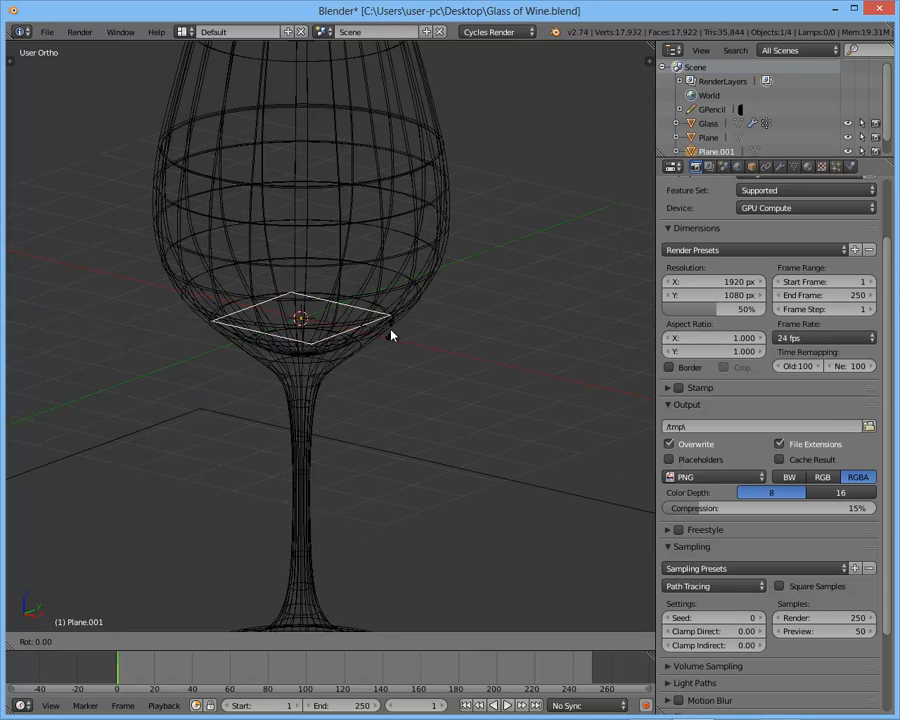
key("x")
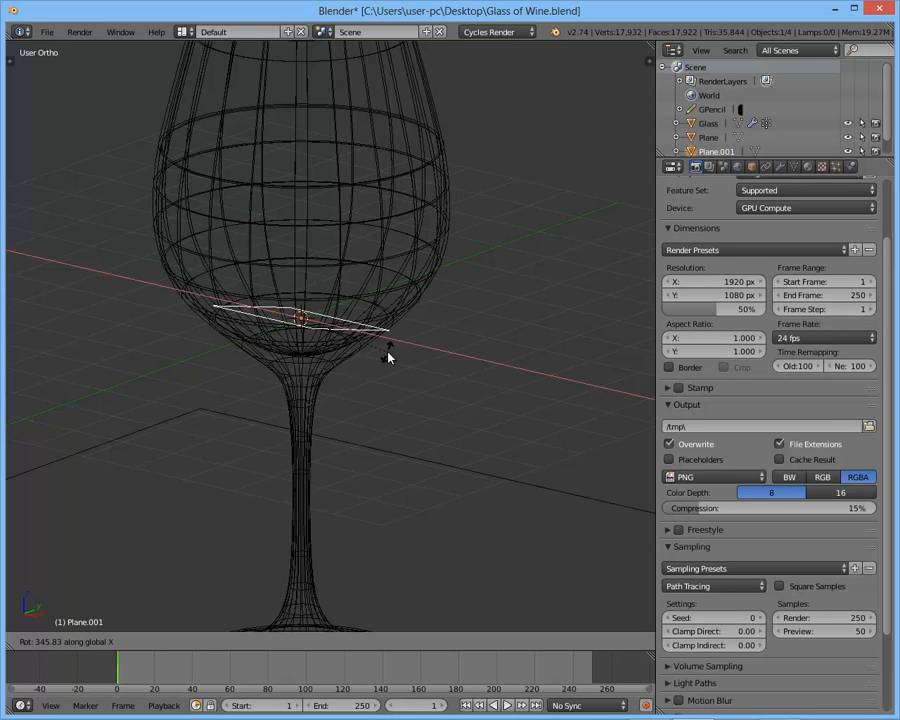
type("90")
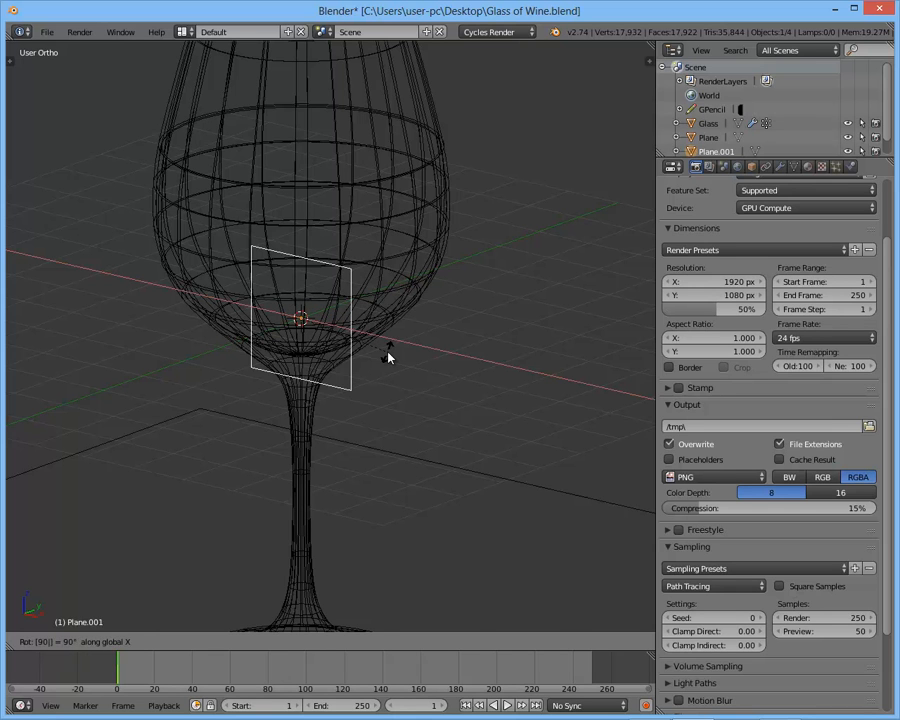
key("Return")
key("z")
- With the transform manipulator enabled, move the upright plane along Y behind the glass and scale it up into a large backdrop
scroll(358, 335, "down", 5)
middle_click_drag(323, 328, 335, 343)
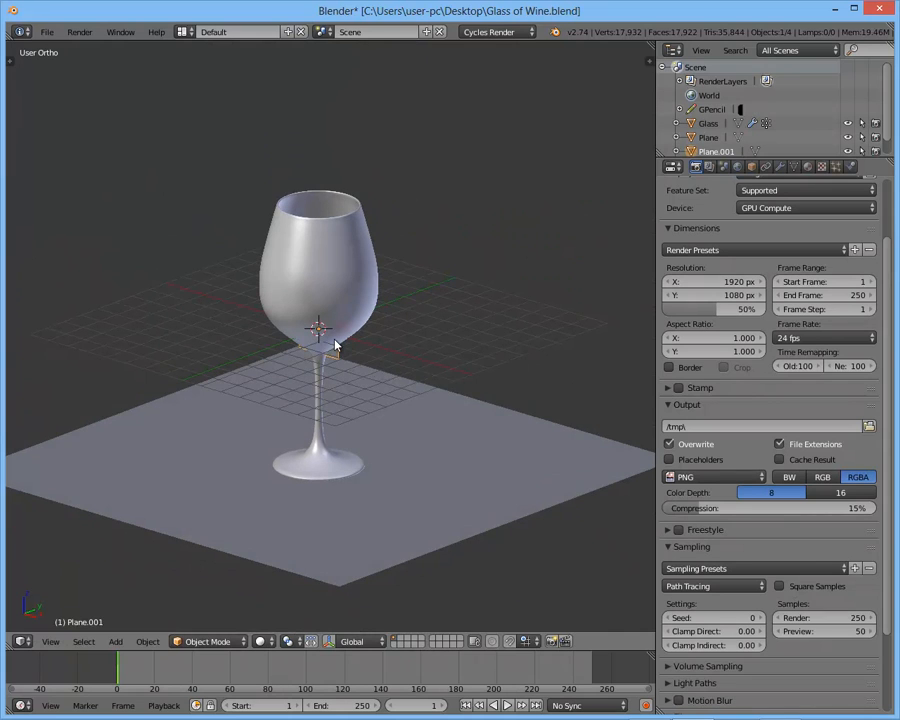
key("ctrl+space")
left_click_drag(362, 318, 505, 285)
middle_click_drag(505, 285, 466, 310)
mouse_move(466, 310)
left_mouse_down()
mouse_move(508, 308)
mouse_move(458, 314)
left_mouse_up()
scroll(425, 320, "down", 3)
key("s")
left_click(458, 333)
middle_click_drag(458, 333, 462, 322)
key("g")
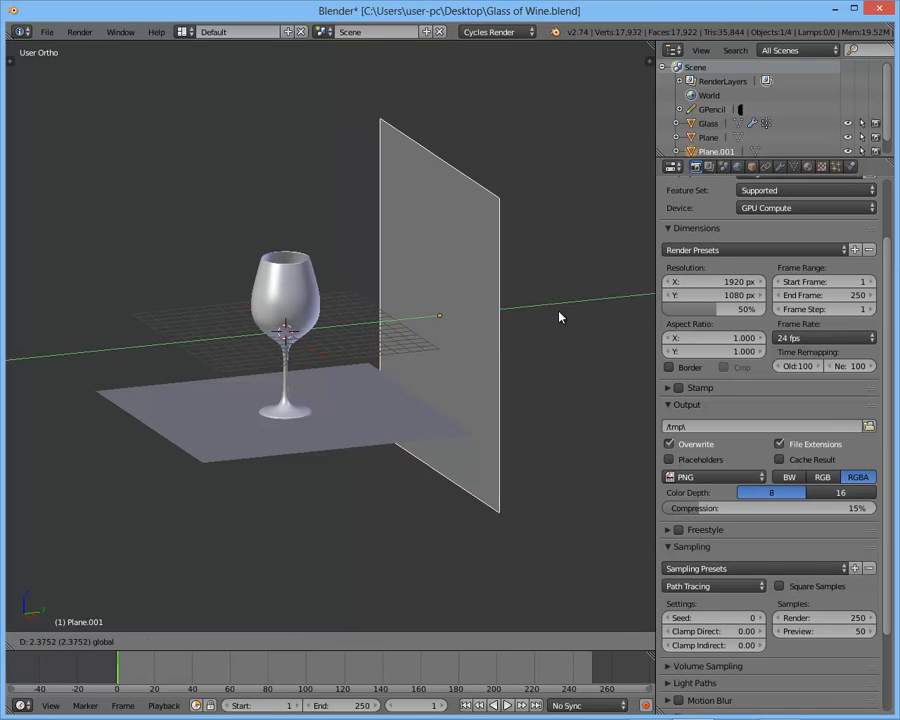
left_click(559, 314)
- Scale the ground plane down so it stays clear of the backdrop, and reselect the upright plane
right_click(392, 396)
key("s")
left_click(447, 382)
right_click(452, 333)
- Give the upright plane a new material with an Emission surface and preview it in rendered shading
left_click_drag(466, 312, 430, 318)
middle_click_drag(387, 296, 456, 298)
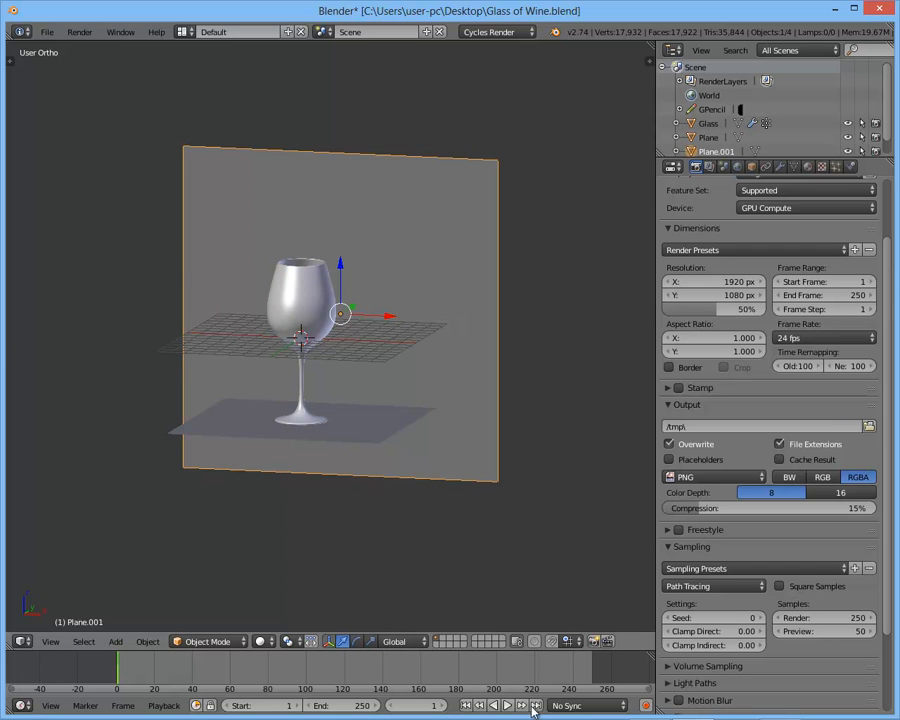
middle_click_drag(418, 383, 560, 260)
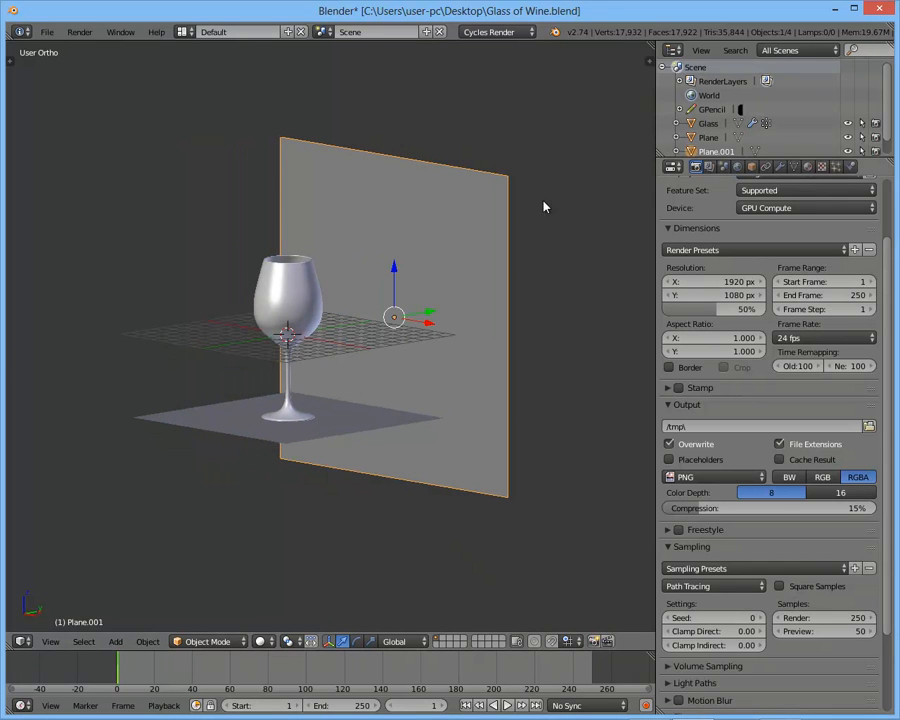
left_click(796, 167)
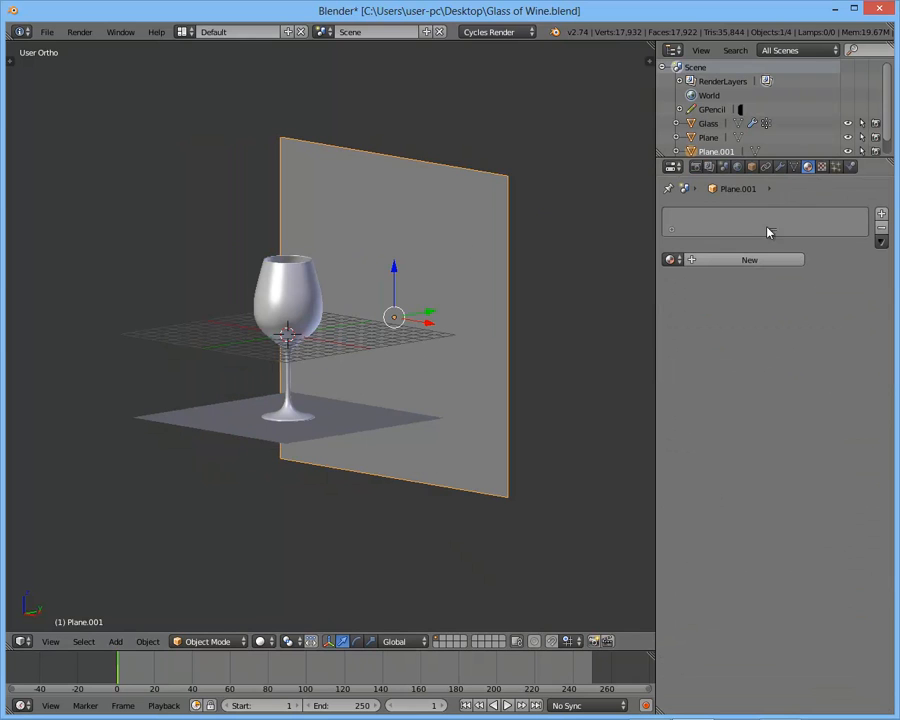
left_click(690, 262)
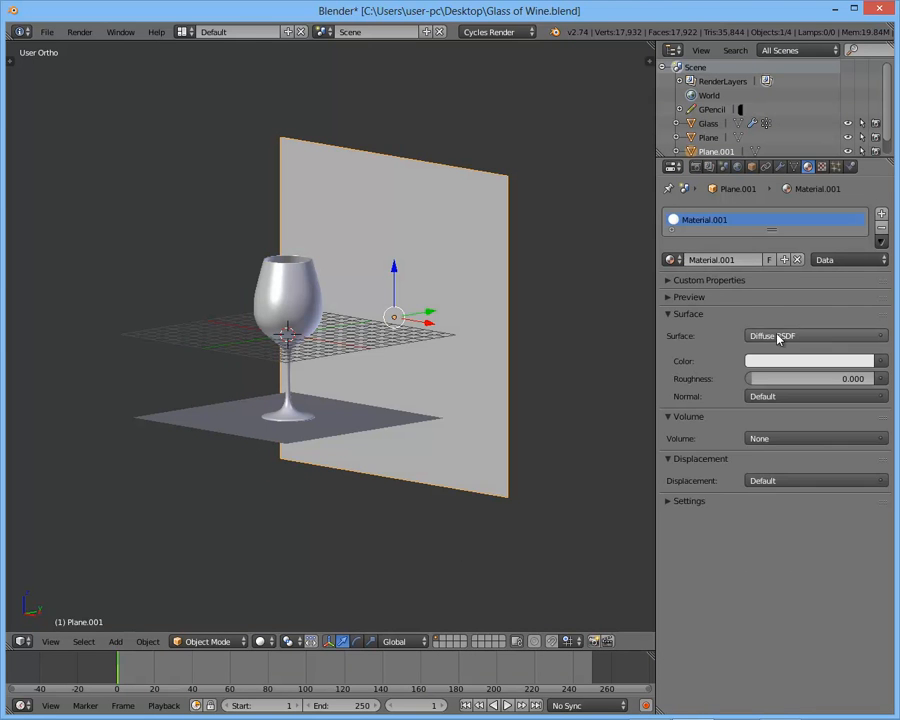
left_click(780, 337)
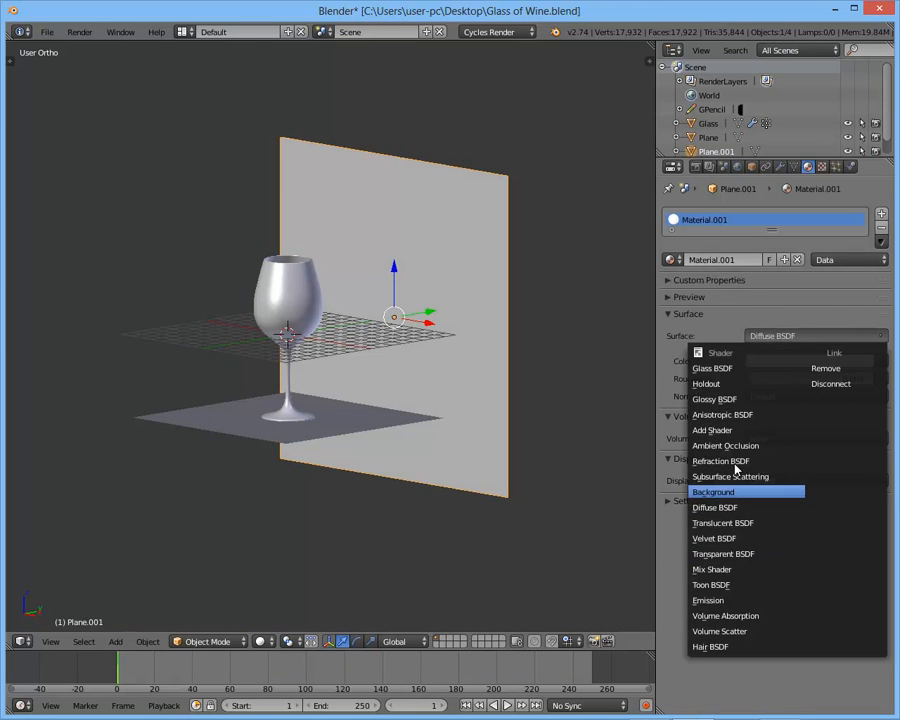
left_click(731, 601)
key("shift+z")
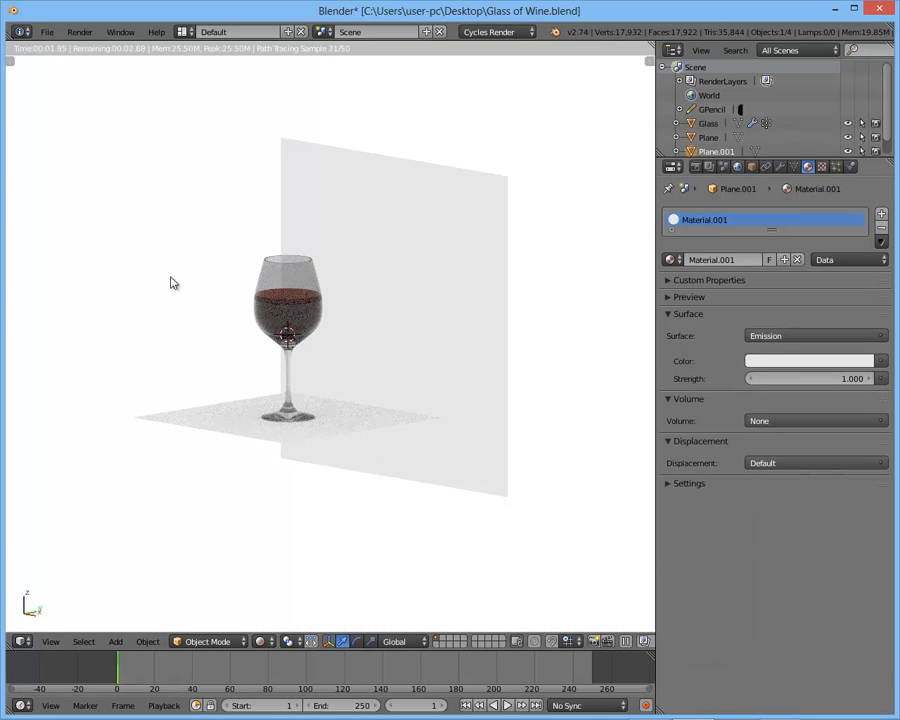
- Set the World background color to black so only the emissive plane lights the scene
left_click(737, 166)
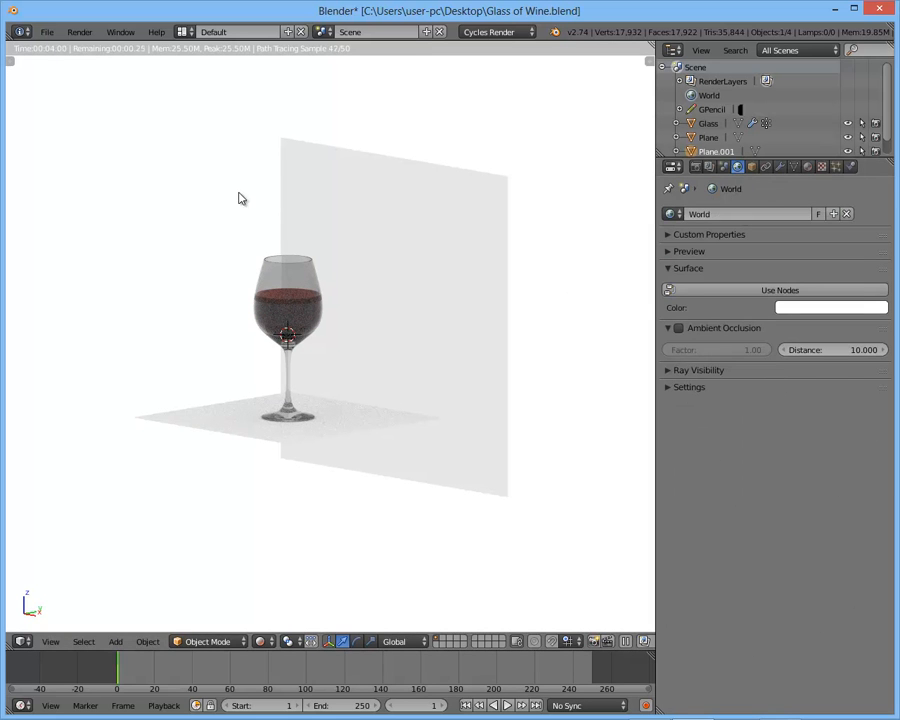
left_click(835, 306)
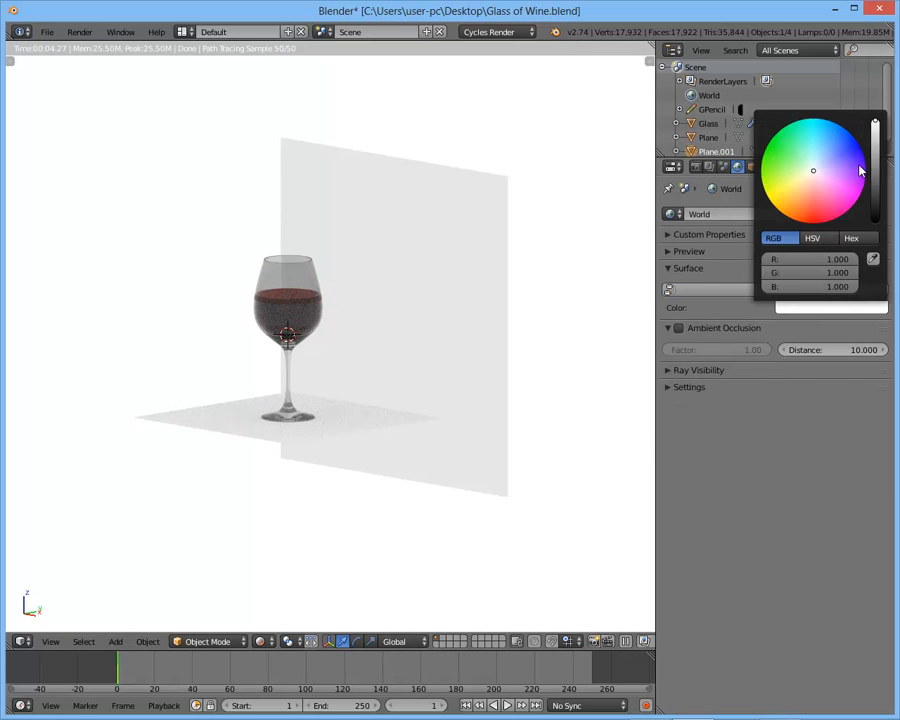
left_click_drag(875, 140, 874, 327)
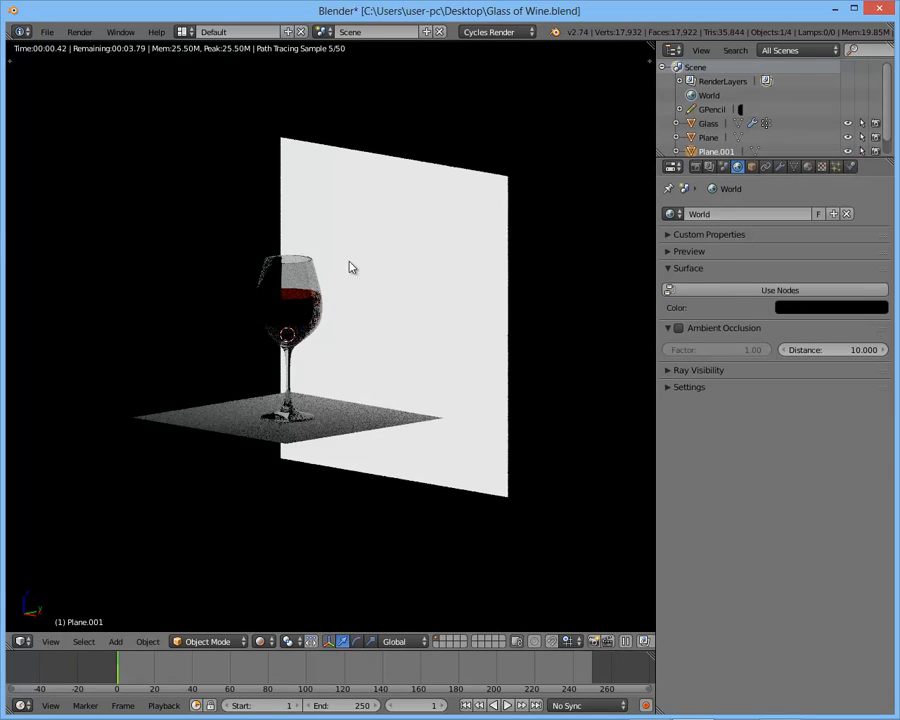
- Try an emission strength of 3 on the backdrop plane's material and check the glass in the rendered preview
left_click(807, 166)
left_click(782, 362)
left_click(803, 379)
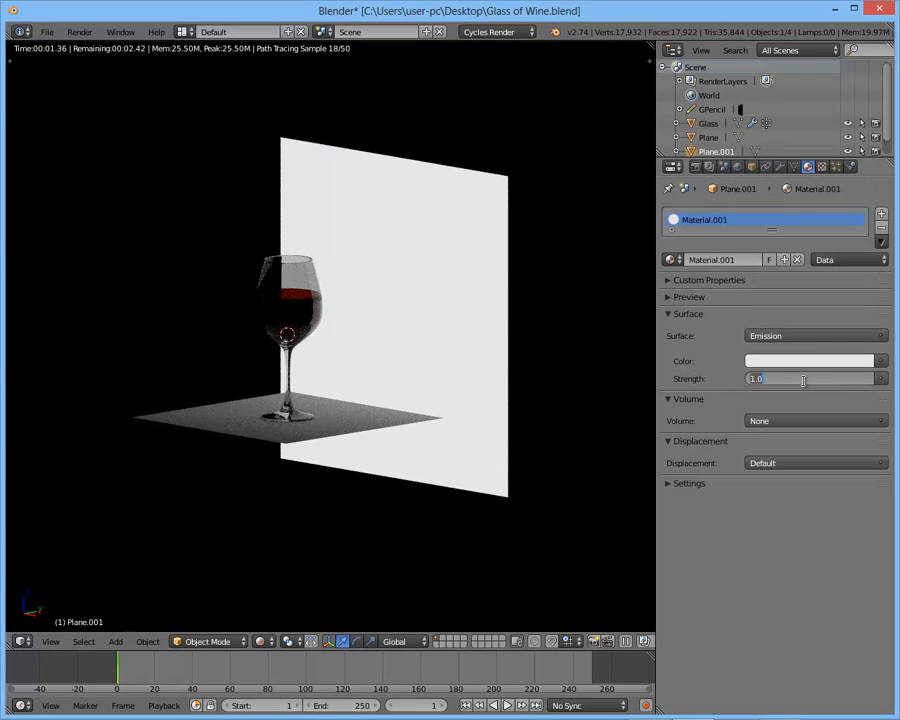
type("3")
key("Return")
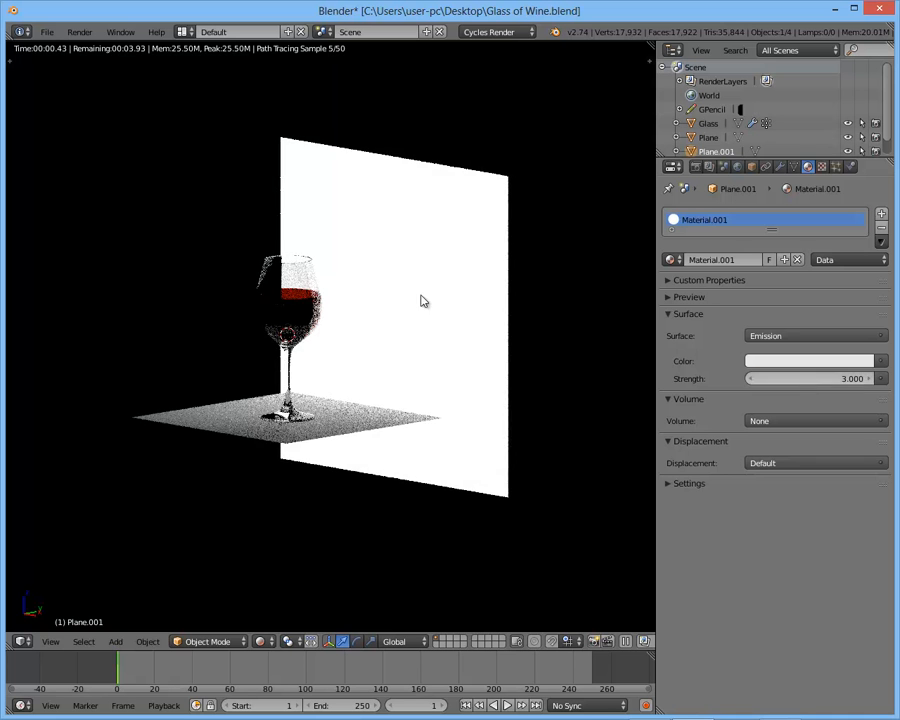
key("KP_1")
middle_click_drag(430, 301, 514, 314)
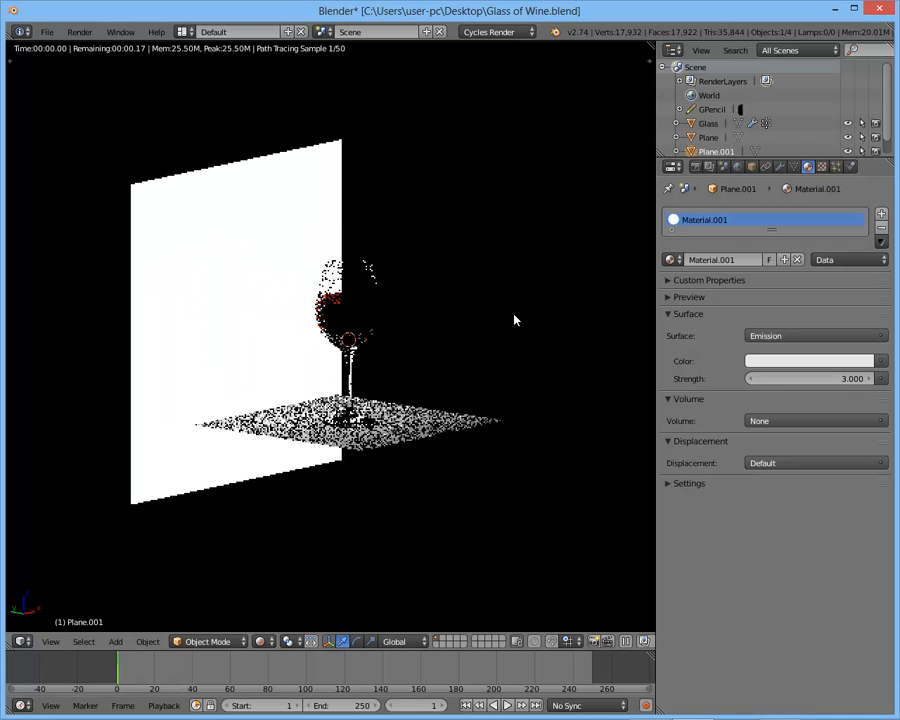
scroll(440, 316, "up", 3)
middle_click_drag(440, 316, 390, 300)
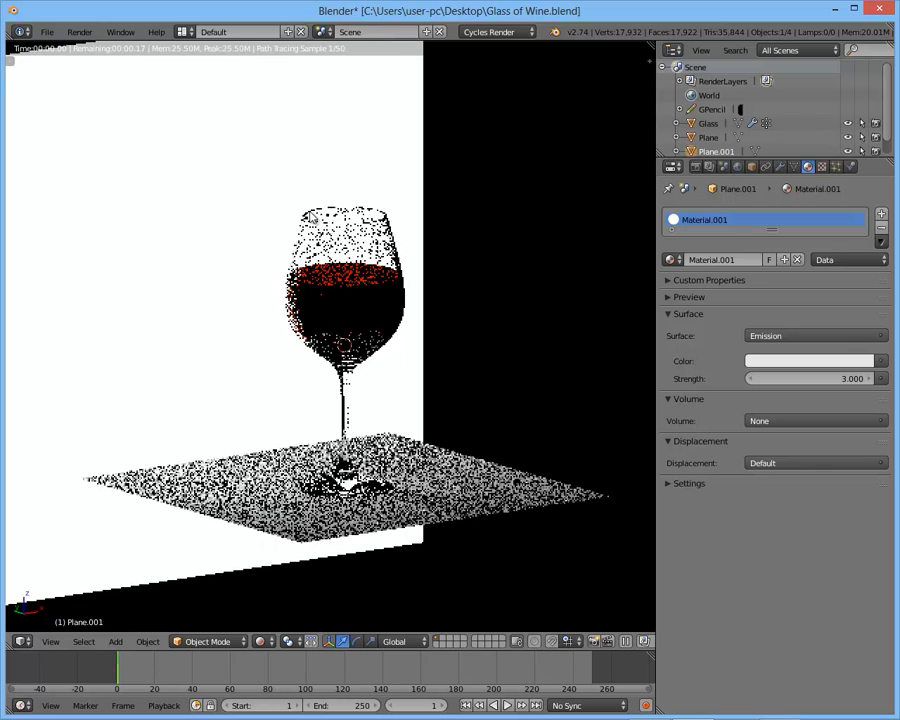
- Set the emission strength of the backdrop plane's material to 5
left_click(817, 380)
type("5")
key("Return")
- Scale the emissive backdrop plane up slightly and check the glass against it from several angles
key("KP_0")
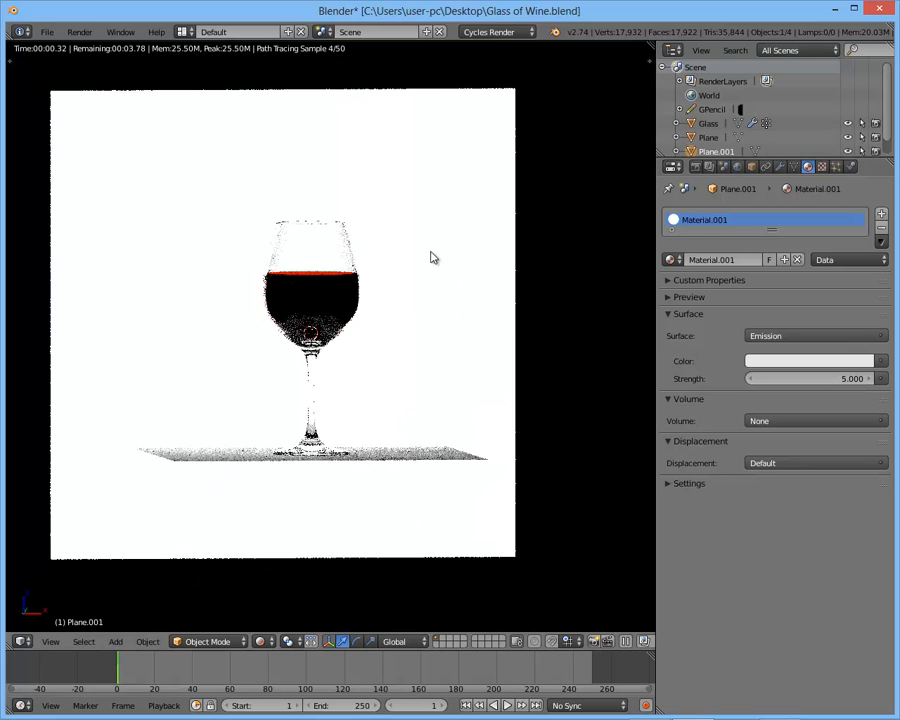
key("s")
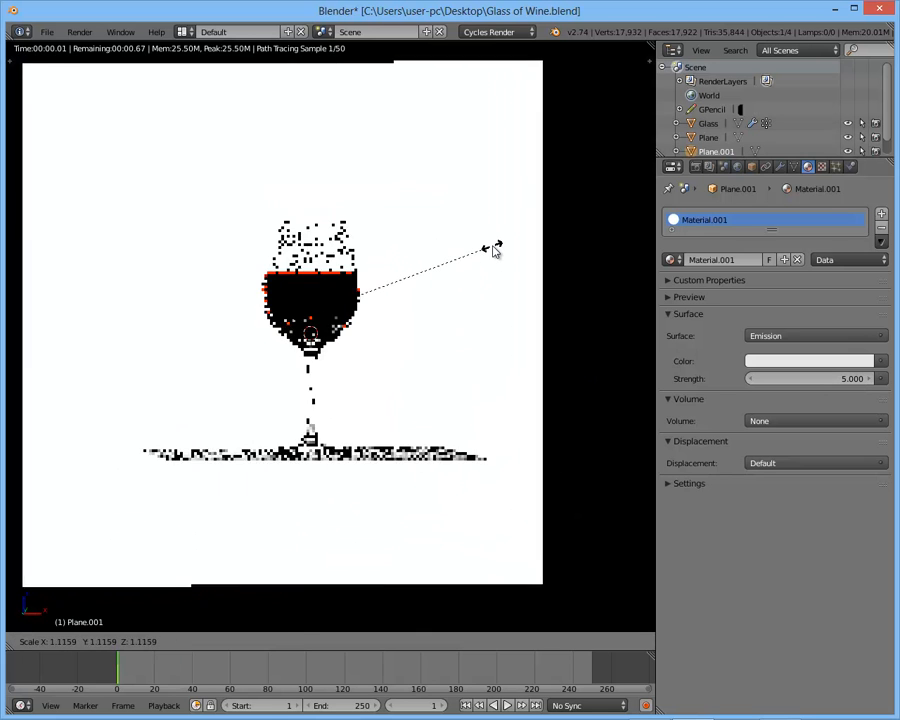
left_click(479, 255)
middle_click_drag(465, 279, 504, 308)
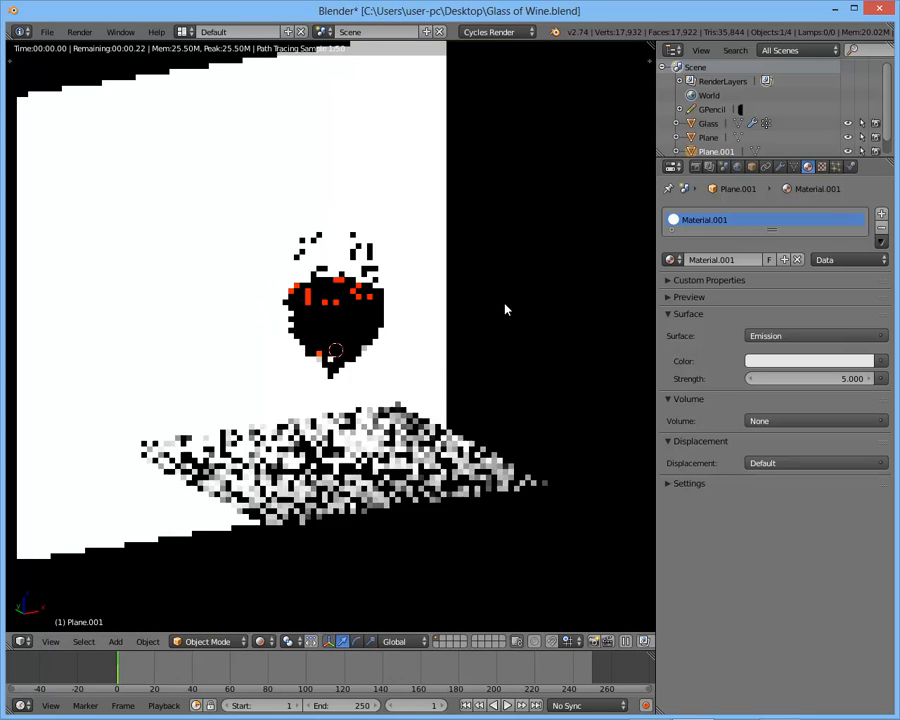
mouse_move(404, 315)
middle_mouse_down()
mouse_move(460, 338)
mouse_move(388, 337)
mouse_move(450, 313)
middle_mouse_up()
key("KP_1")
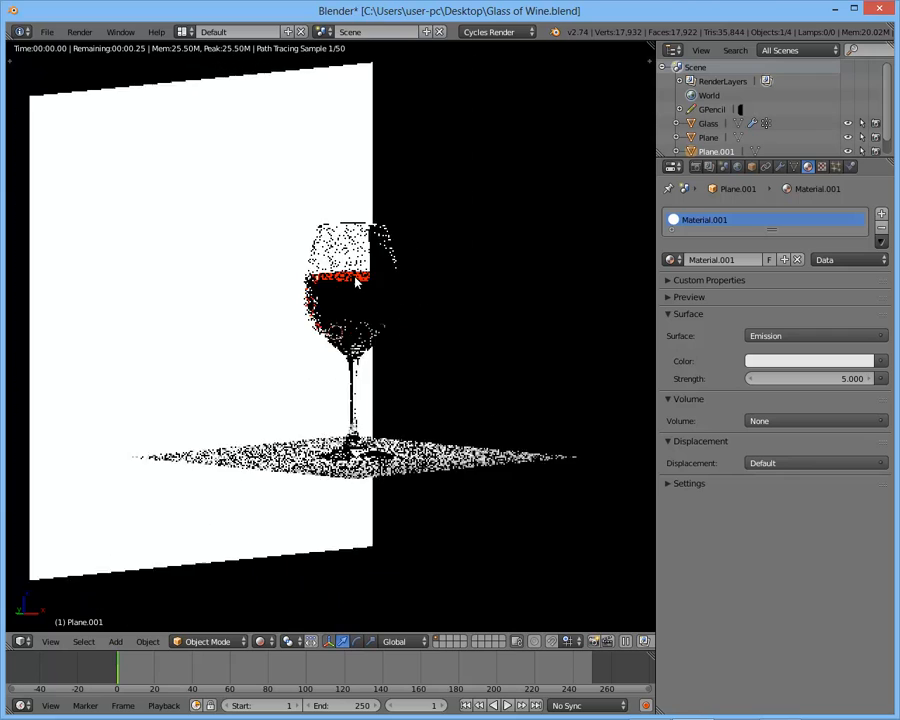
middle_click_drag(525, 291, 524, 292)
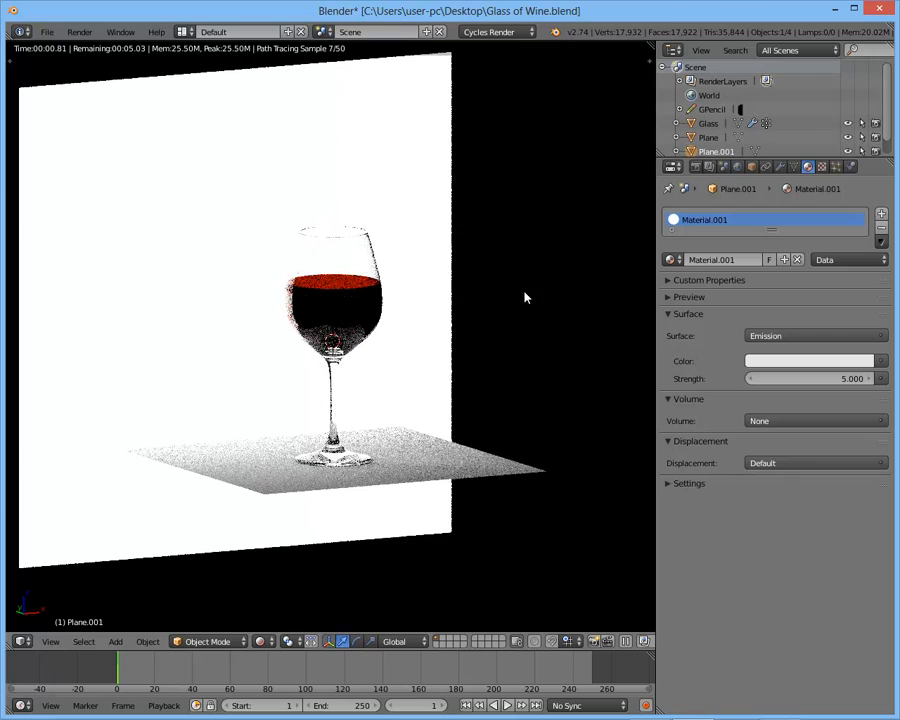
- Return to solid shading, enable nodes for the World, and use an Environment Texture as its background color
key("shift+z")
left_click(741, 168)
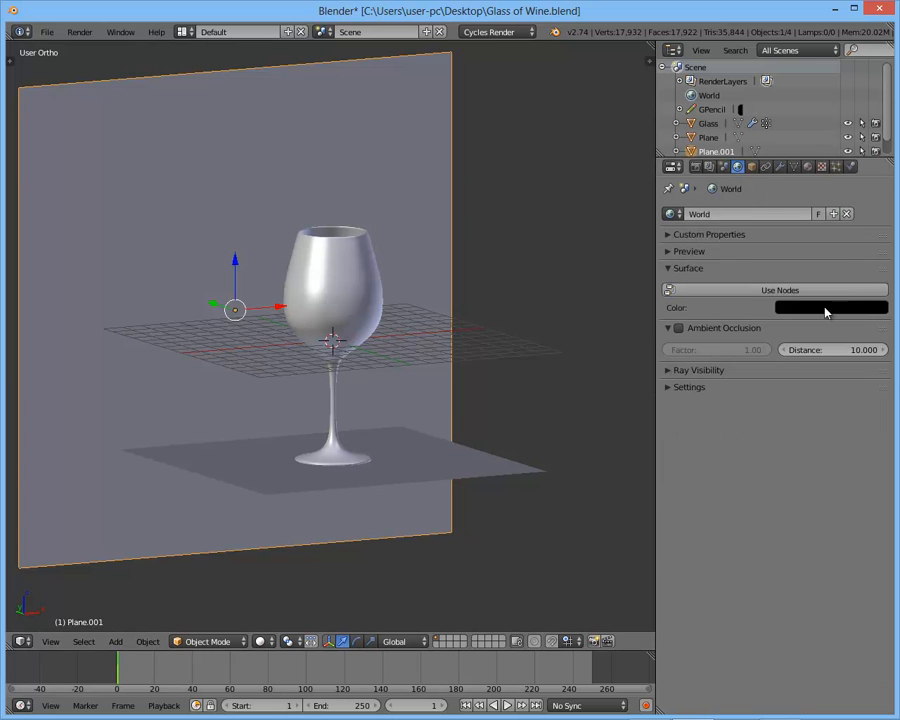
left_click(753, 292)
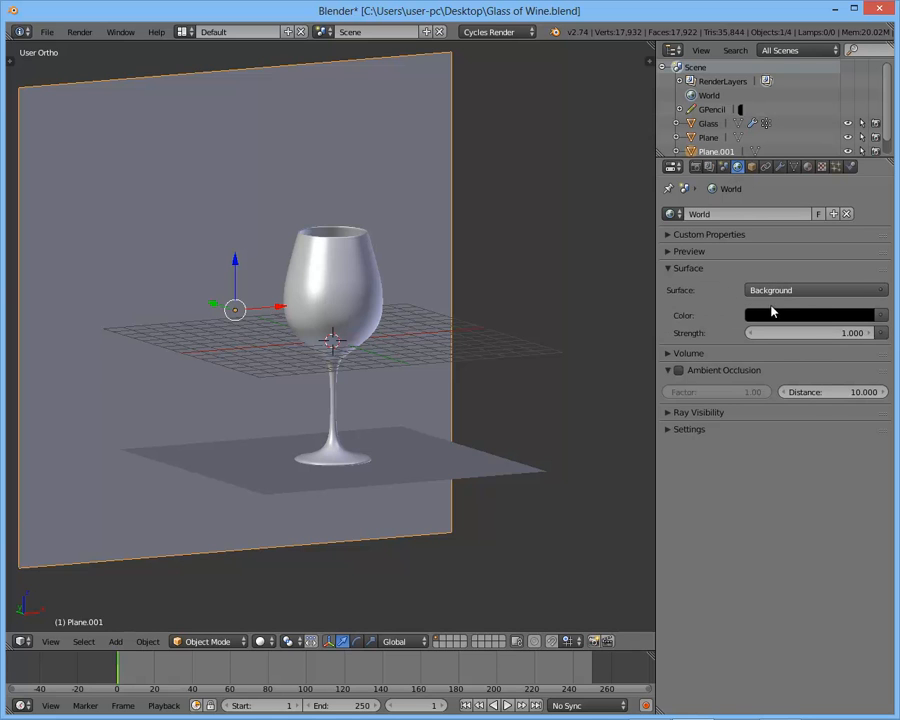
left_click(830, 315)
left_click(881, 317)
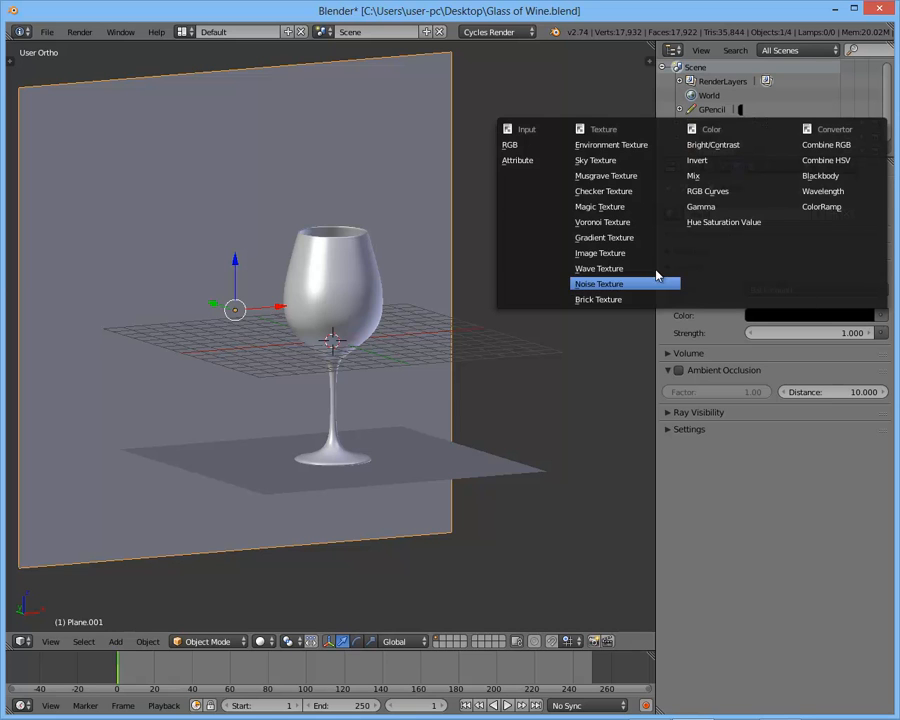
left_click(630, 147)
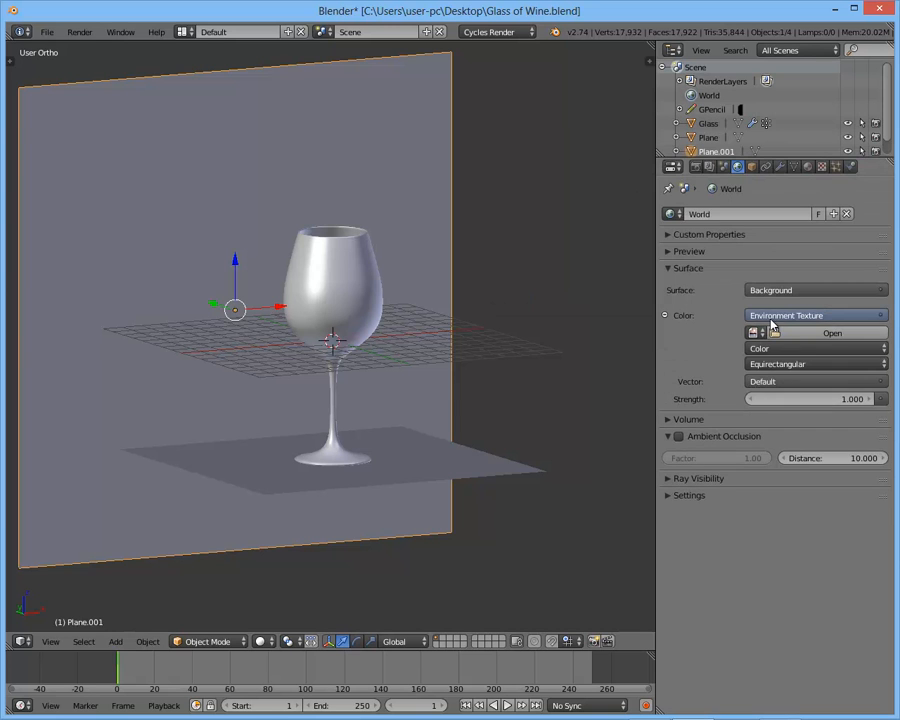
- Deselect everything and load street.png from the Project Dreams HDRs texture folder into the World's Environment Texture
scroll(550, 315, "down", 3)
middle_click_drag(543, 314, 442, 317)
key("a")
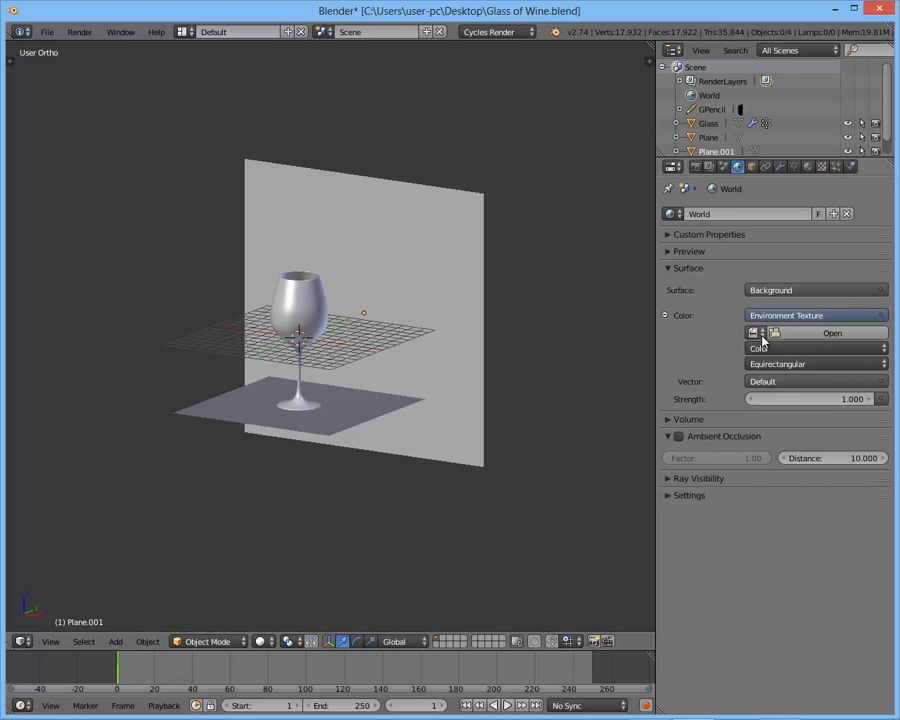
left_click(805, 332)
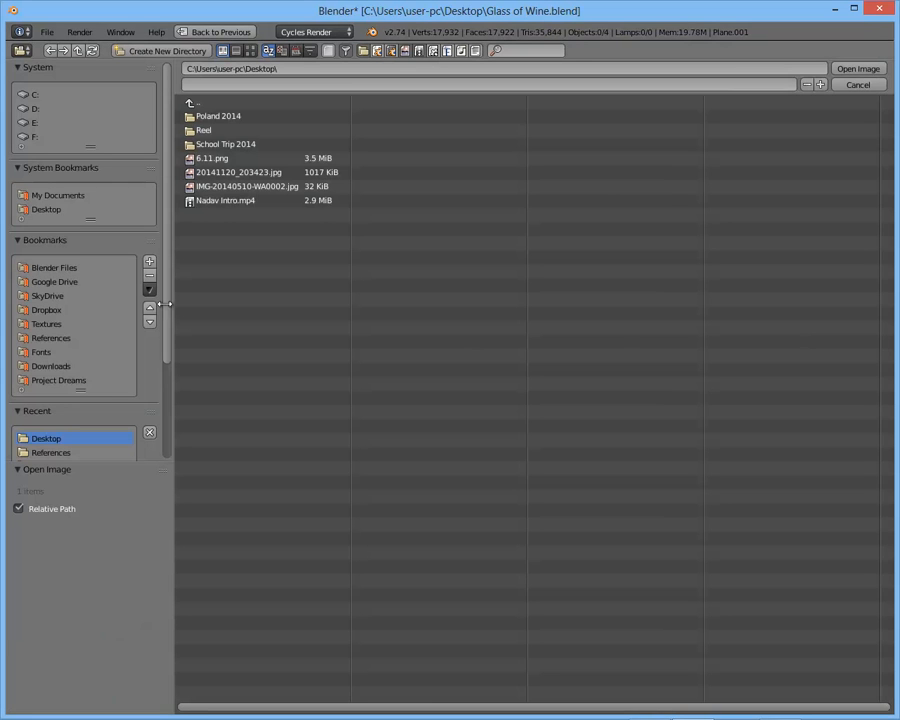
left_click(62, 380)
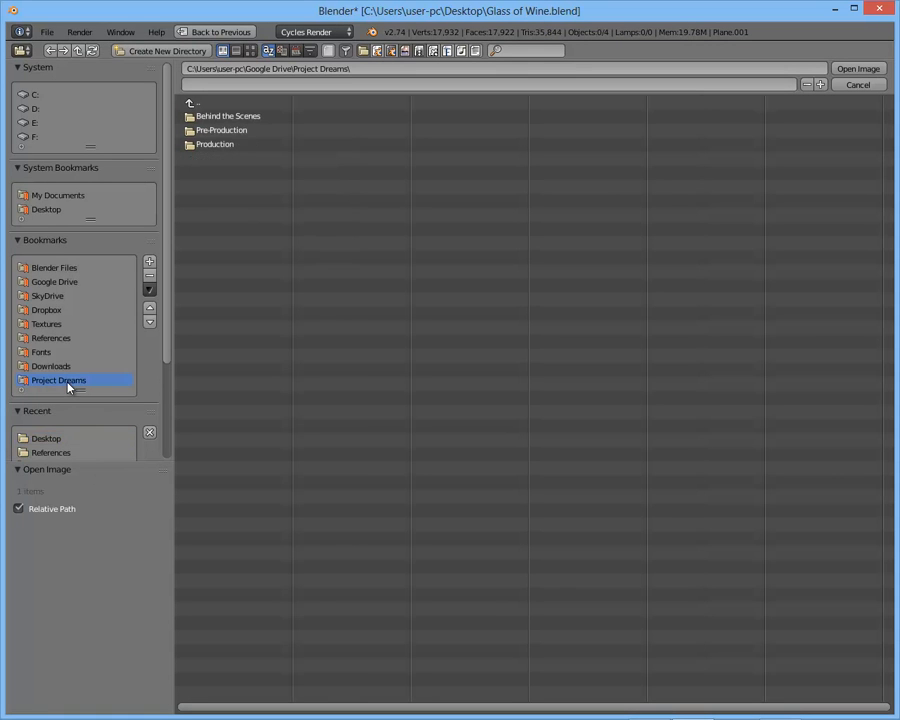
left_click(218, 145)
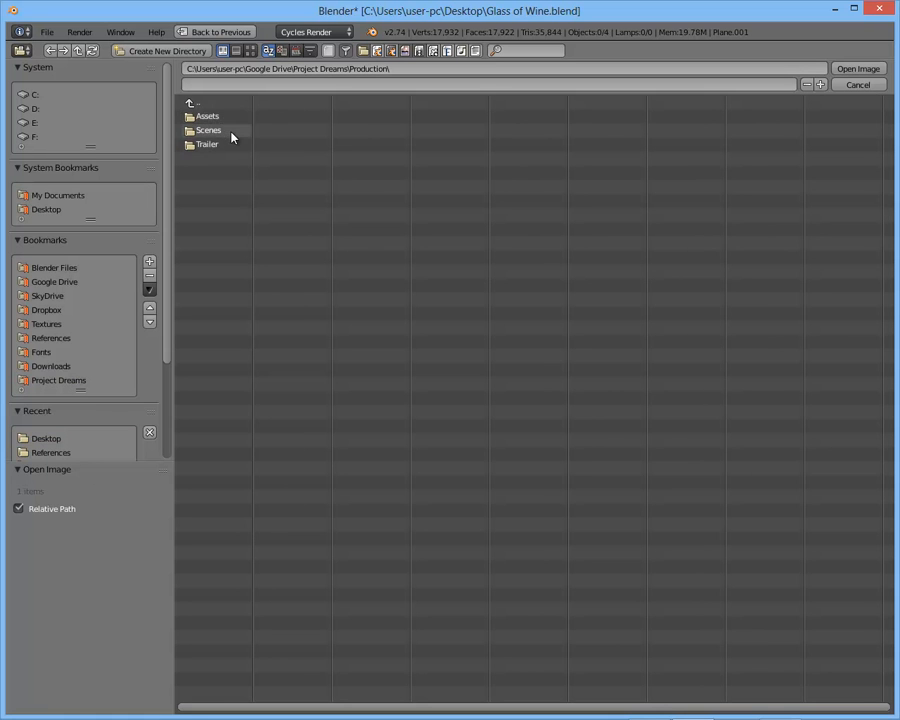
left_click(210, 118)
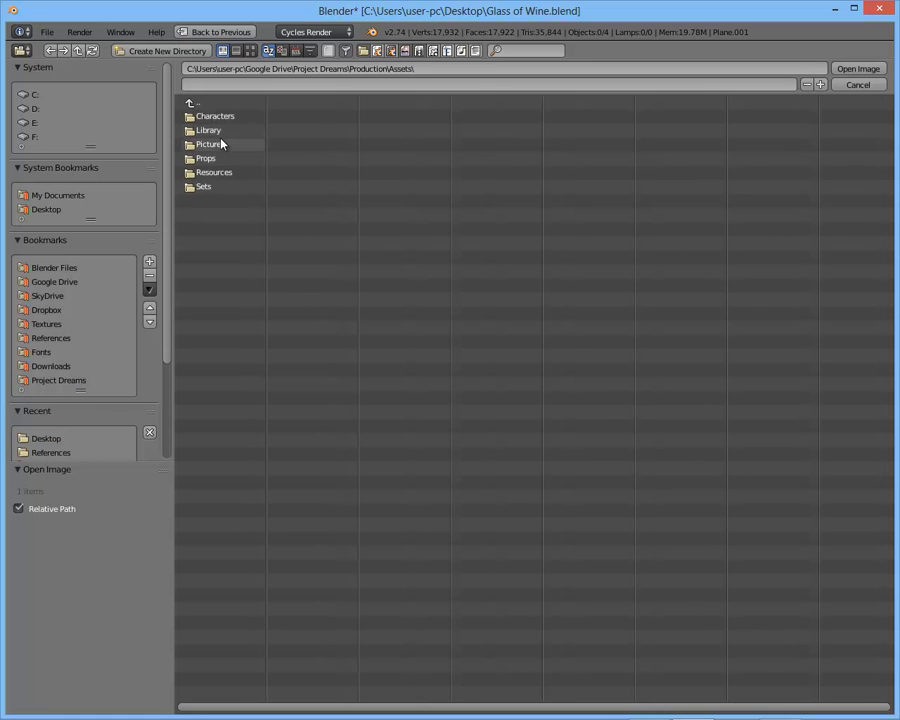
left_click(241, 173)
left_click(237, 132)
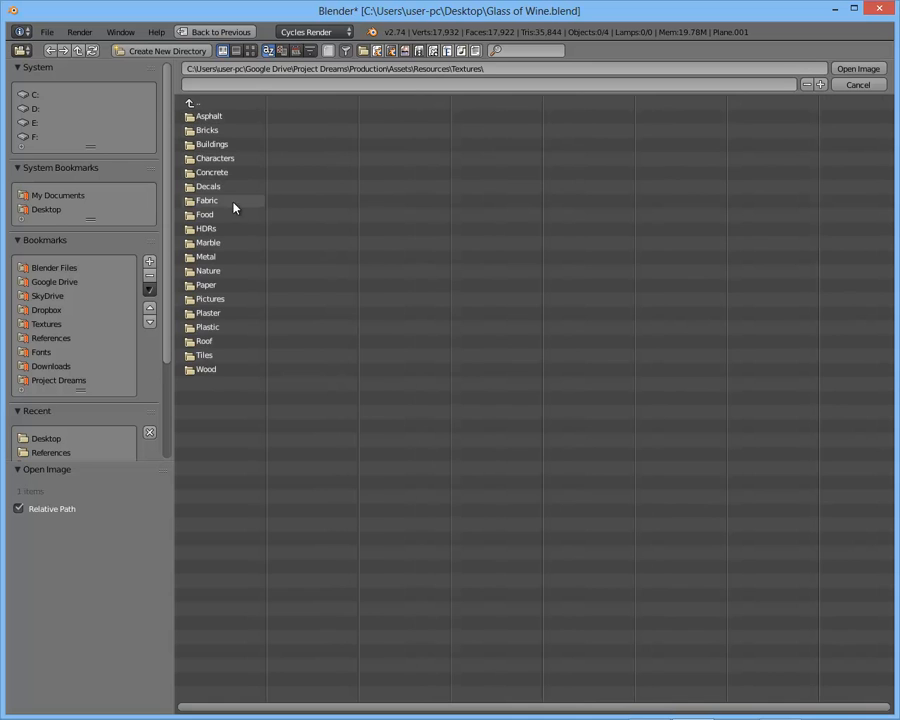
left_click(230, 230)
left_click(273, 173)
double_click(273, 173)
- Preview the environment around the glass in rendered shading with a perspective view
middle_click_drag(204, 199, 404, 290)
key("shift+z")
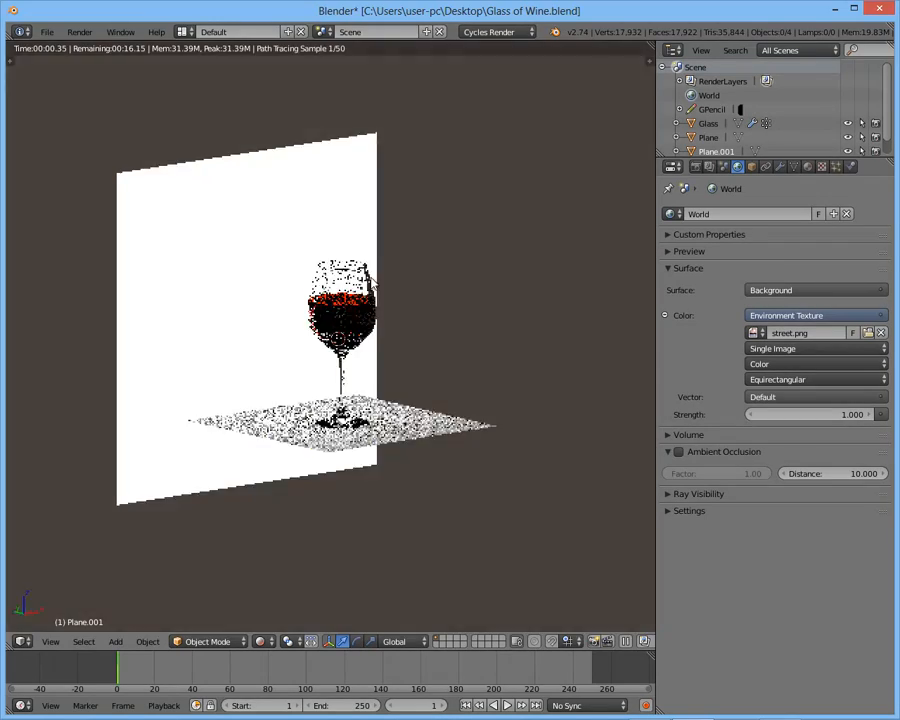
key("KP_5")
mouse_move(402, 287)
middle_mouse_down()
mouse_move(507, 280)
mouse_move(398, 283)
middle_mouse_up()
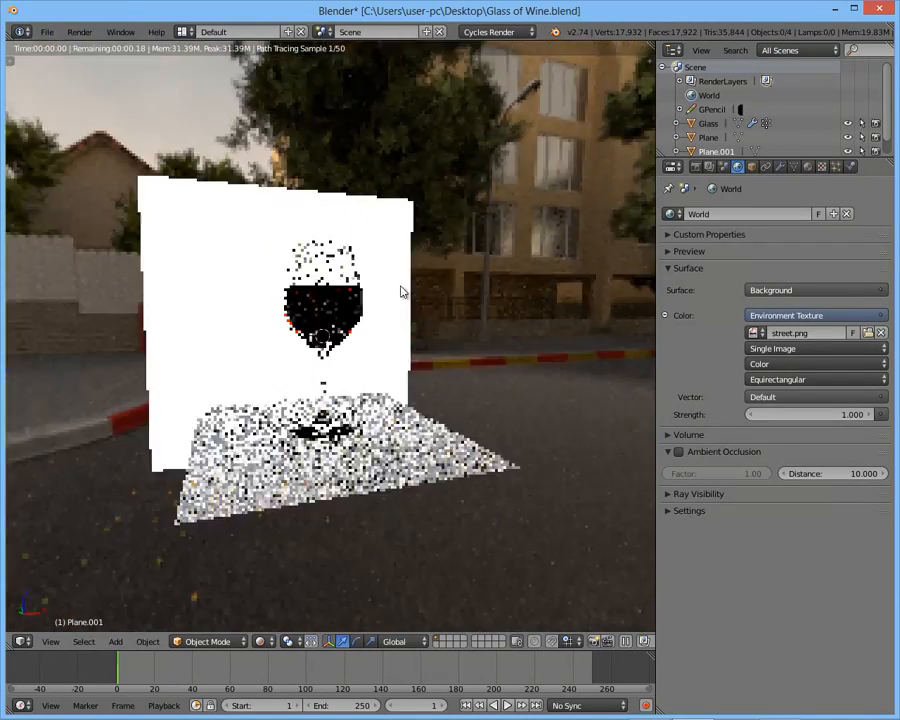
- Try a World background strength of 5 and check the glass from the side
left_click(814, 414)
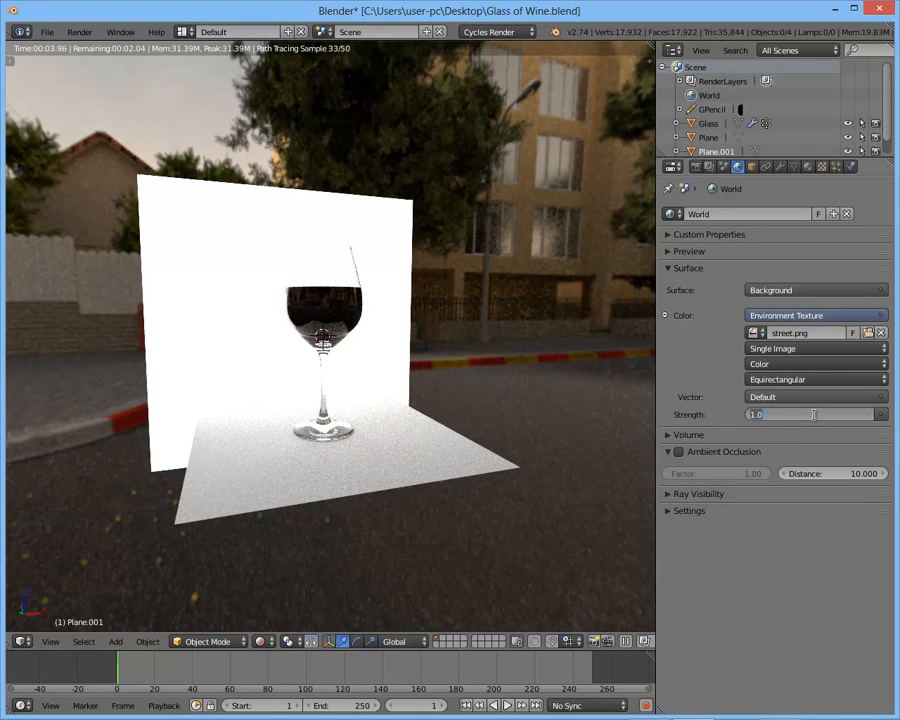
type("5")
key("Return")
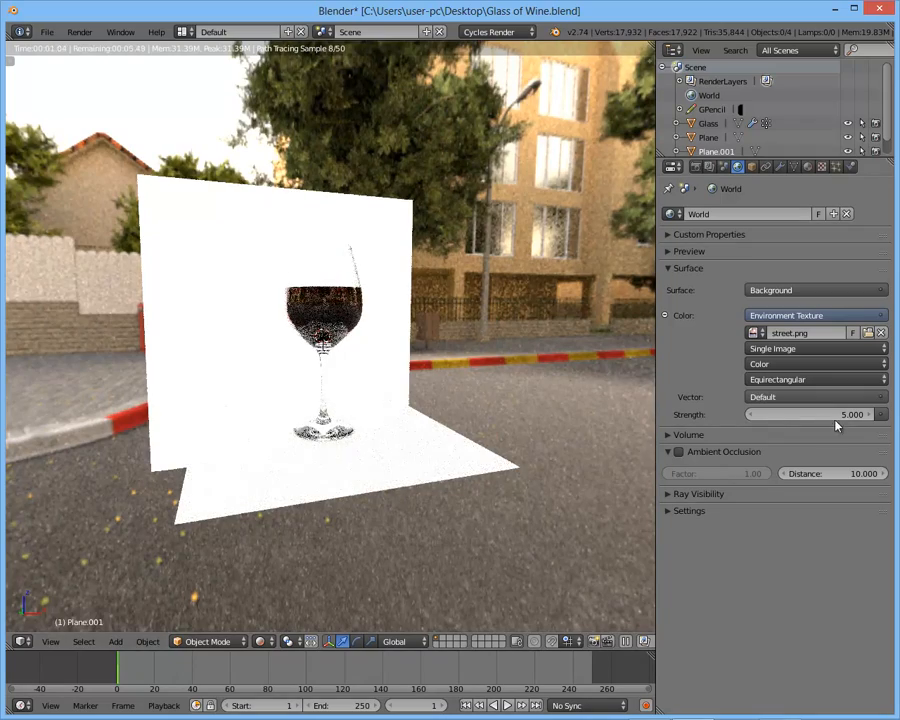
middle_click_drag(366, 334, 400, 340)
middle_click_drag(408, 287, 480, 292)
- Try a World background strength of 10 and look at the scene again
left_click(813, 414)
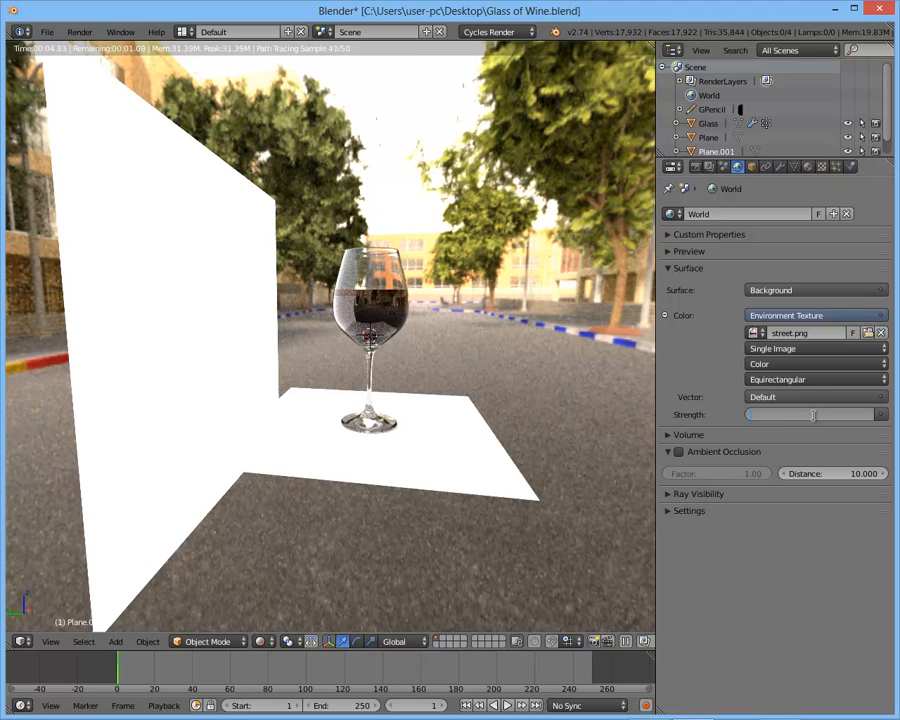
key("Return")
middle_click_drag(530, 402, 411, 388)
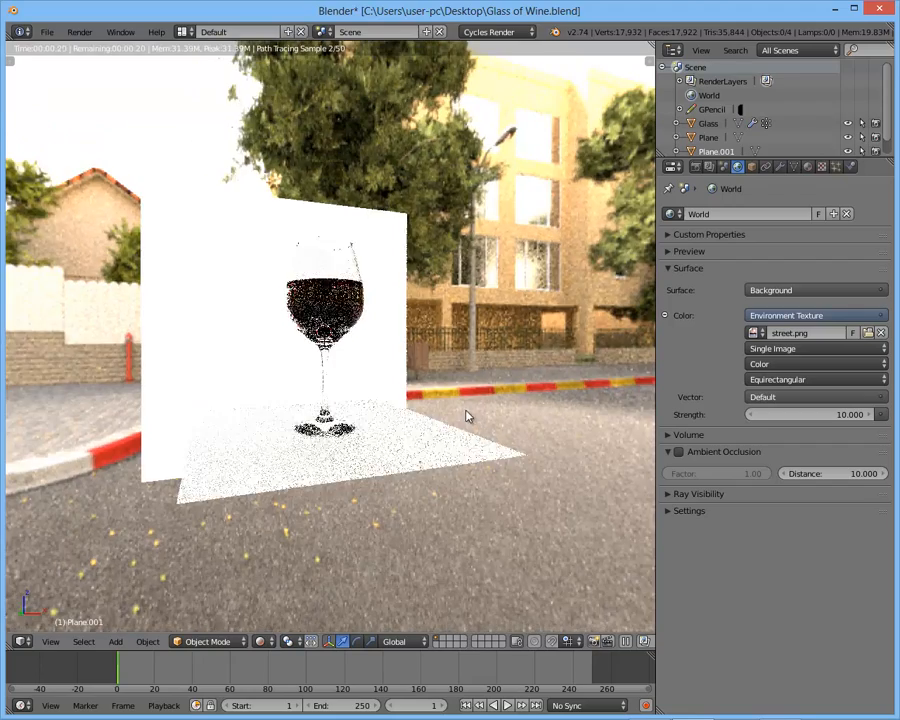
- Set the World background strength to 7.5 and inspect the rendered glass up close from several angles
left_click(819, 414)
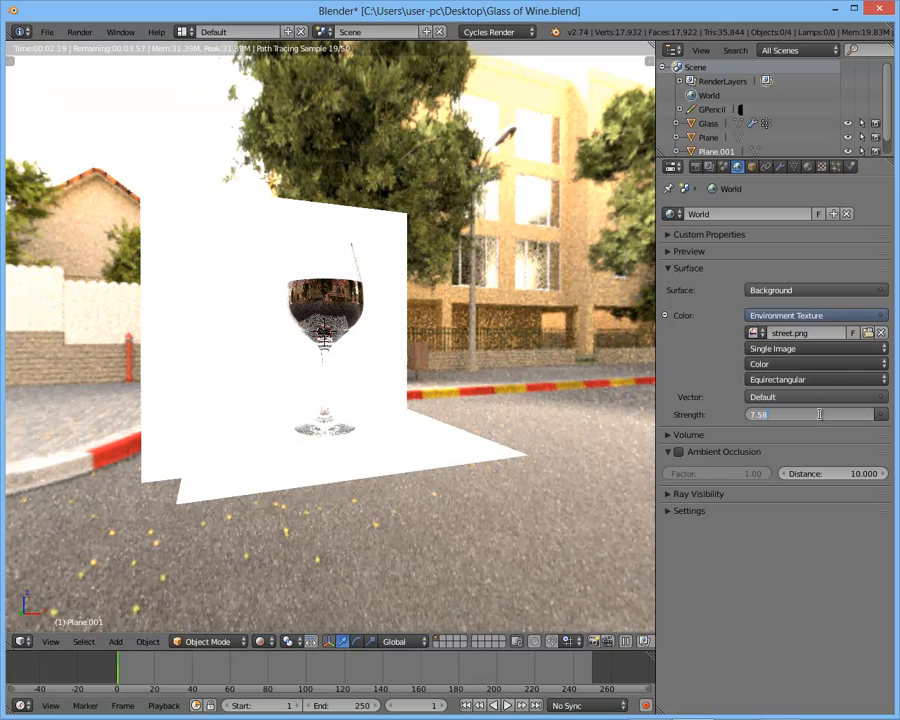
type("7.5")
key("Return")
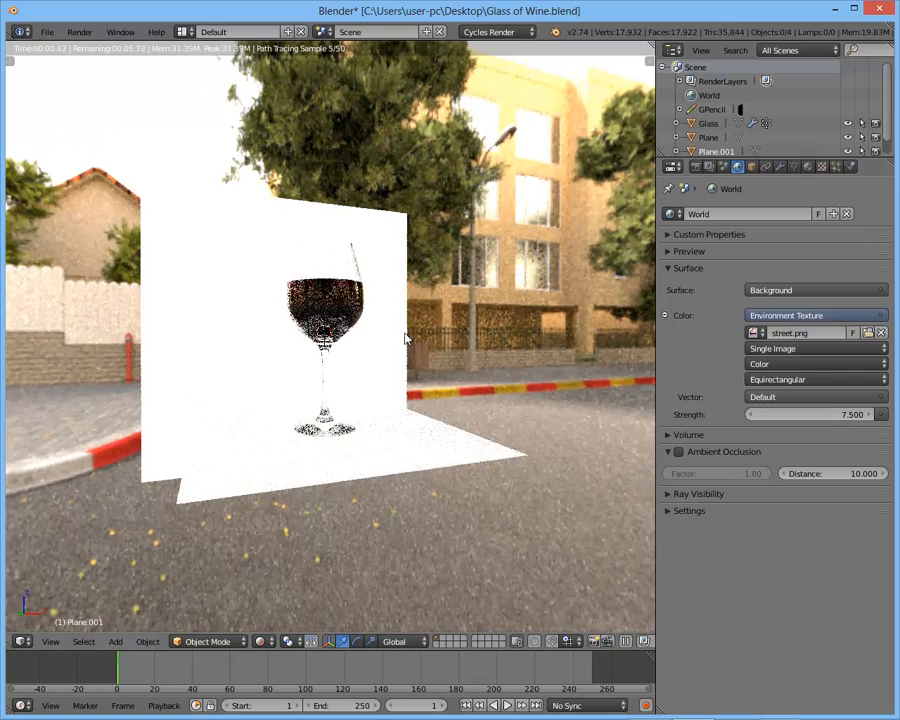
middle_click_drag(396, 322, 416, 350)
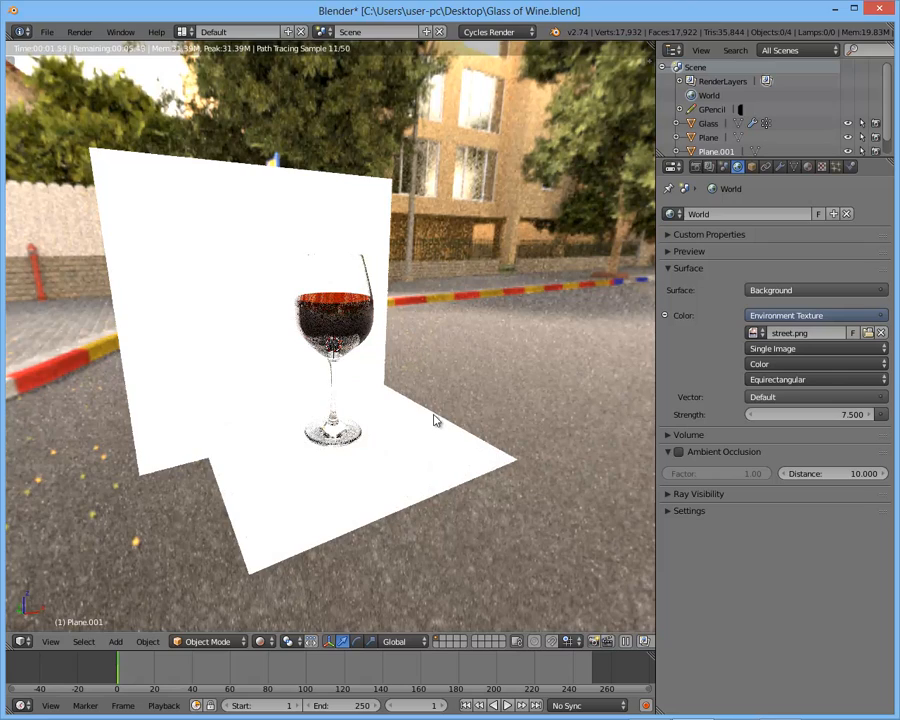
middle_click_drag(464, 416, 476, 412)
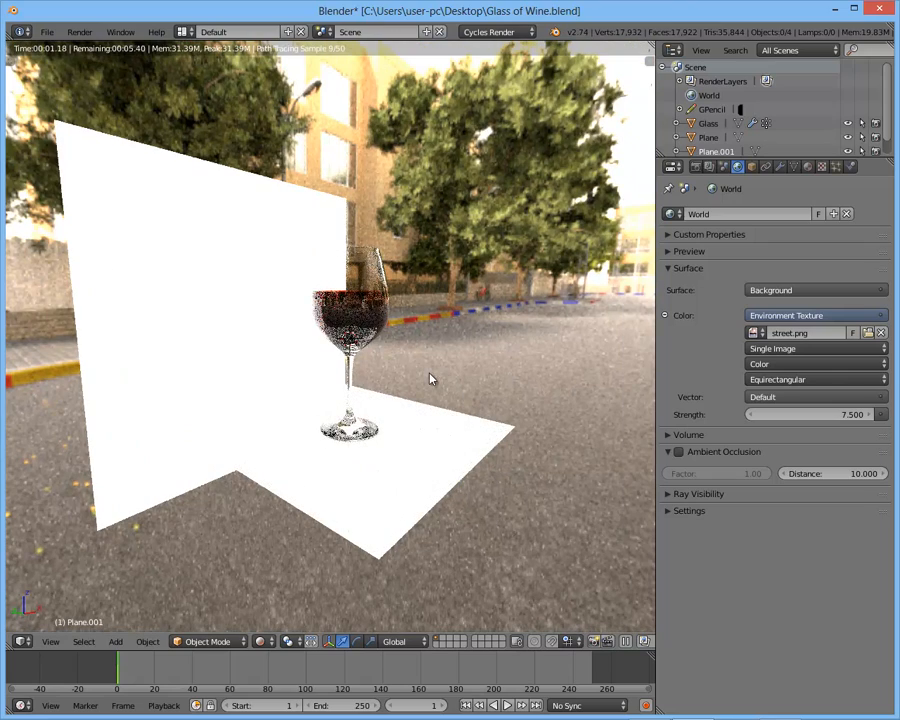
scroll(424, 360, "up", 2)
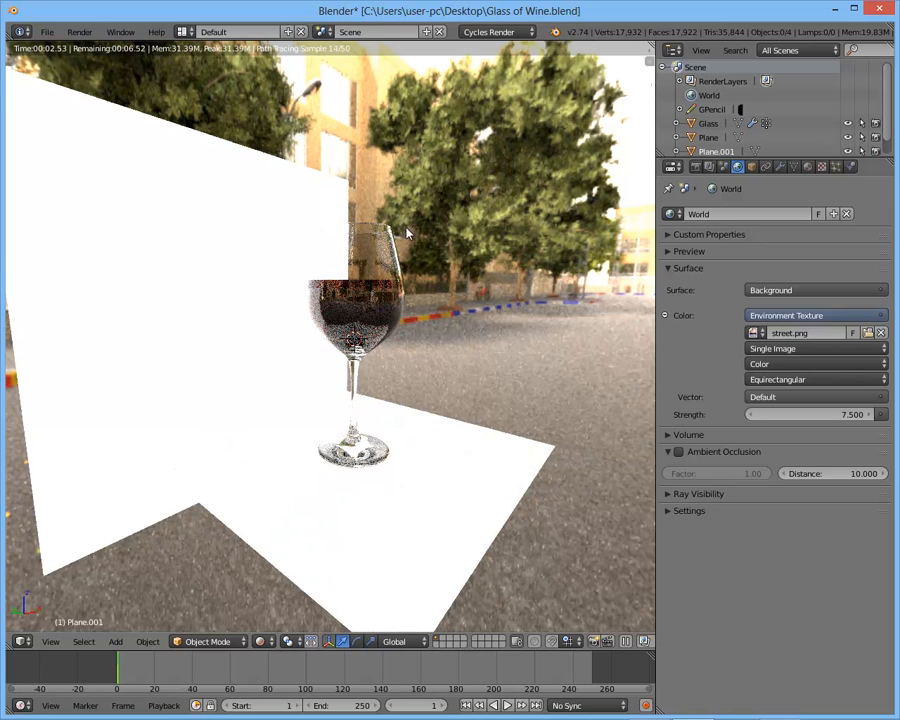
- Bring up the Sampling options of the render settings
left_click(696, 166)
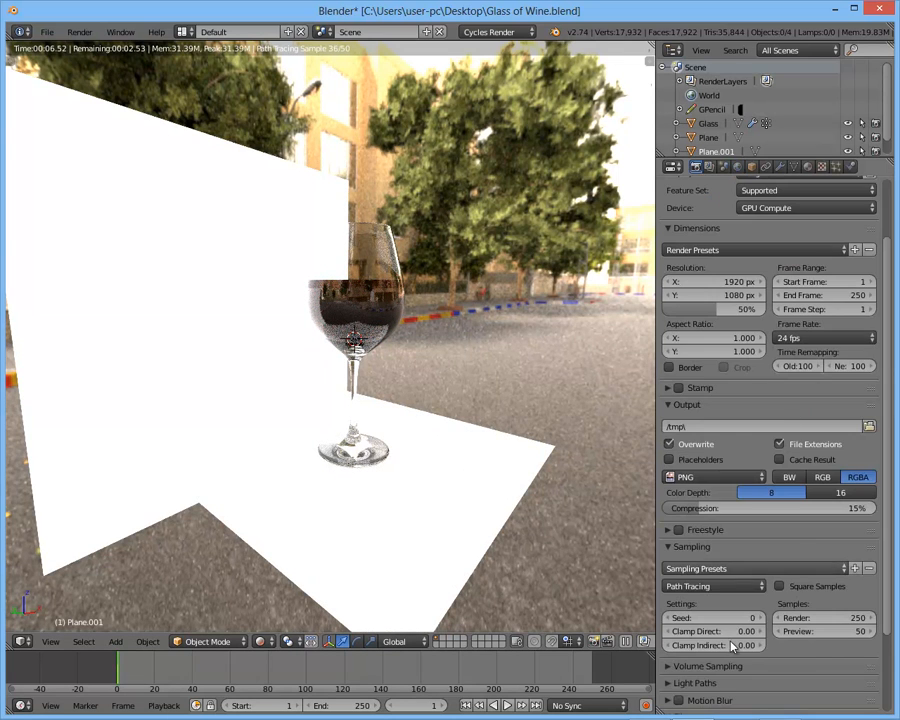
scroll(730, 600, "down", 3)
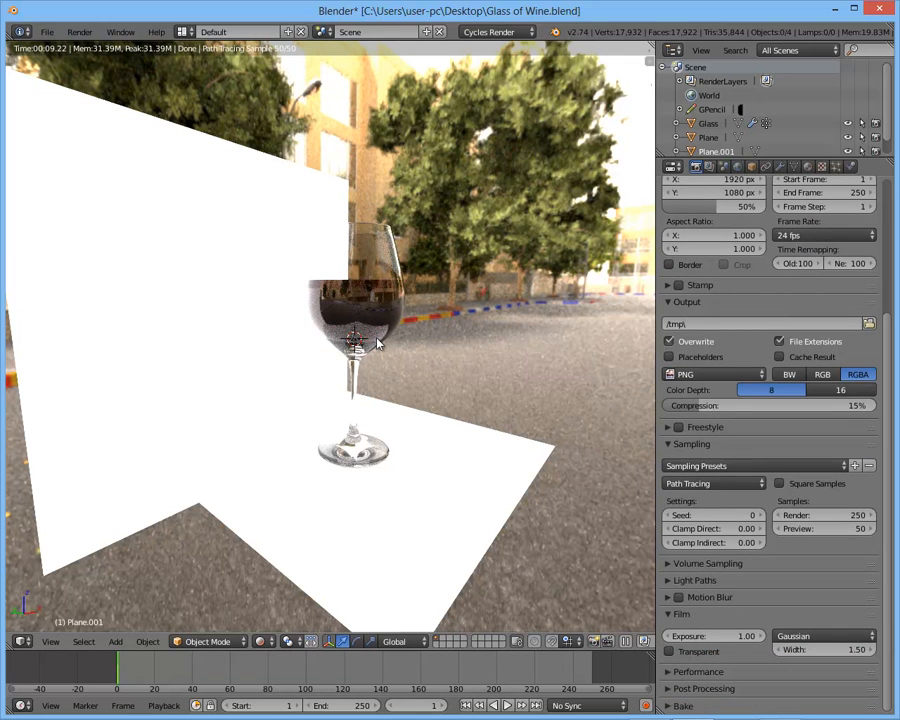
left_click(477, 157)
left_click(504, 115)
key("r")
key("r")
key("Escape")
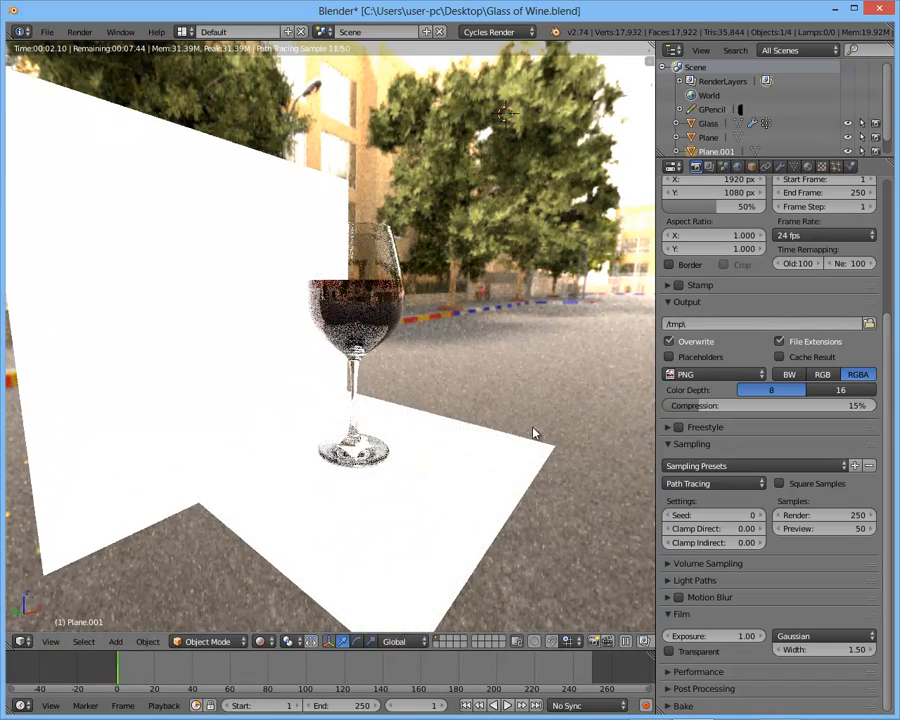
- Set the Sampling values Clamp Direct to 7.00 and Clamp Indirect to 1.00
left_click(707, 529)
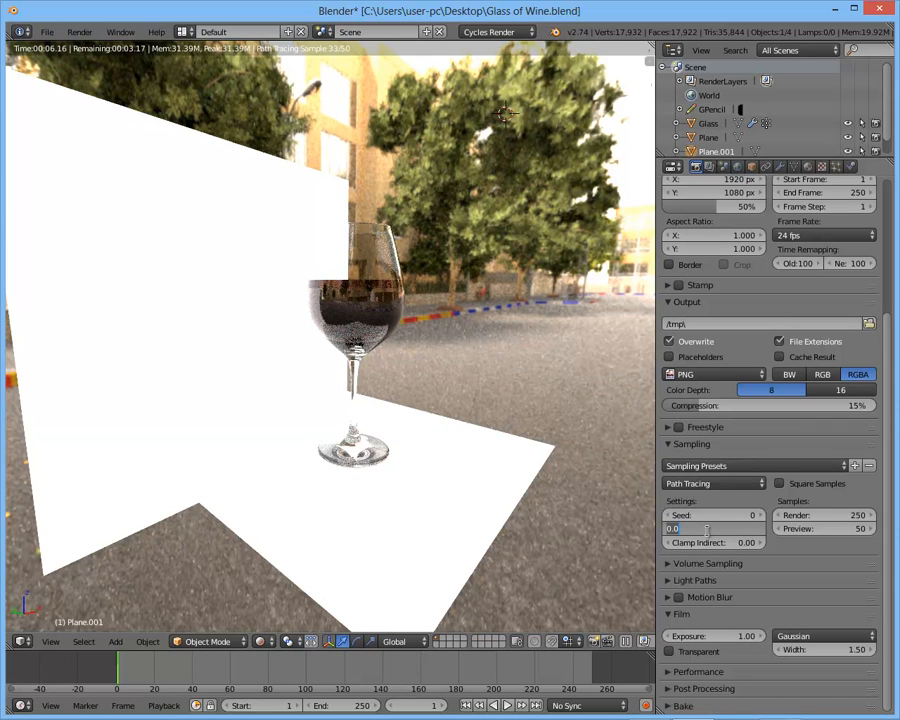
key("Tab")
type("1")
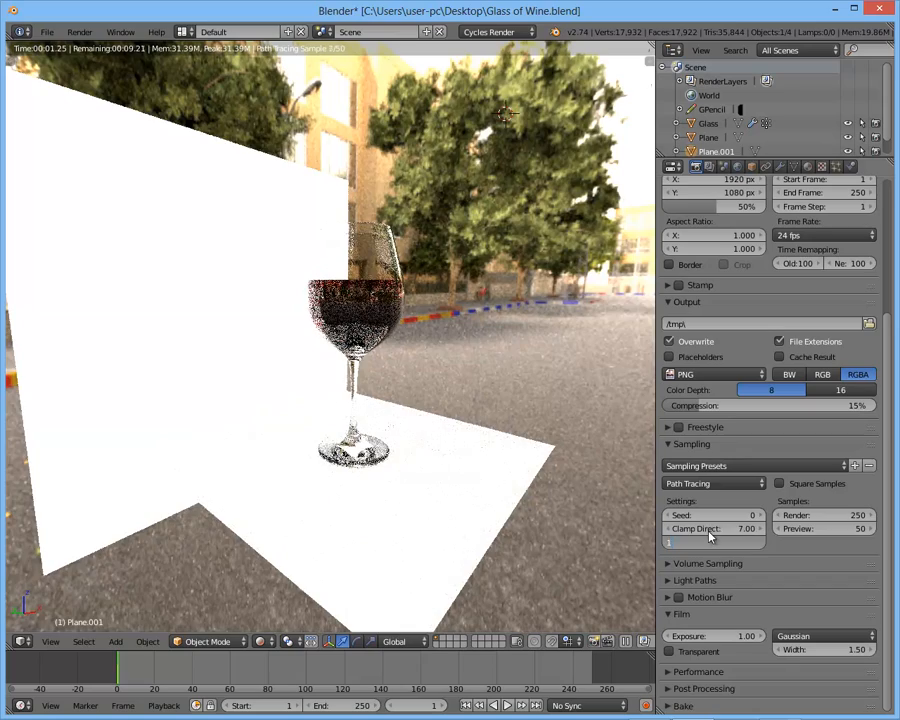
key("Return")
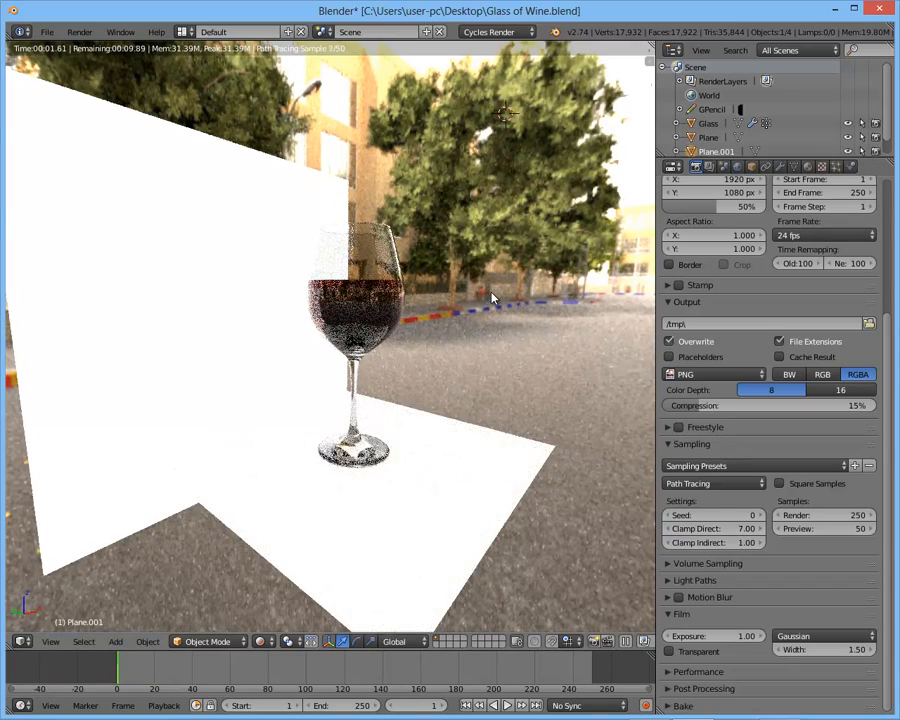
- Select the horizontal plane under the glass and rename the object Table
scroll(492, 298, "down", 2)
middle_click_drag(492, 298, 460, 344)
middle_click_drag(381, 342, 458, 428)
right_click(458, 428)
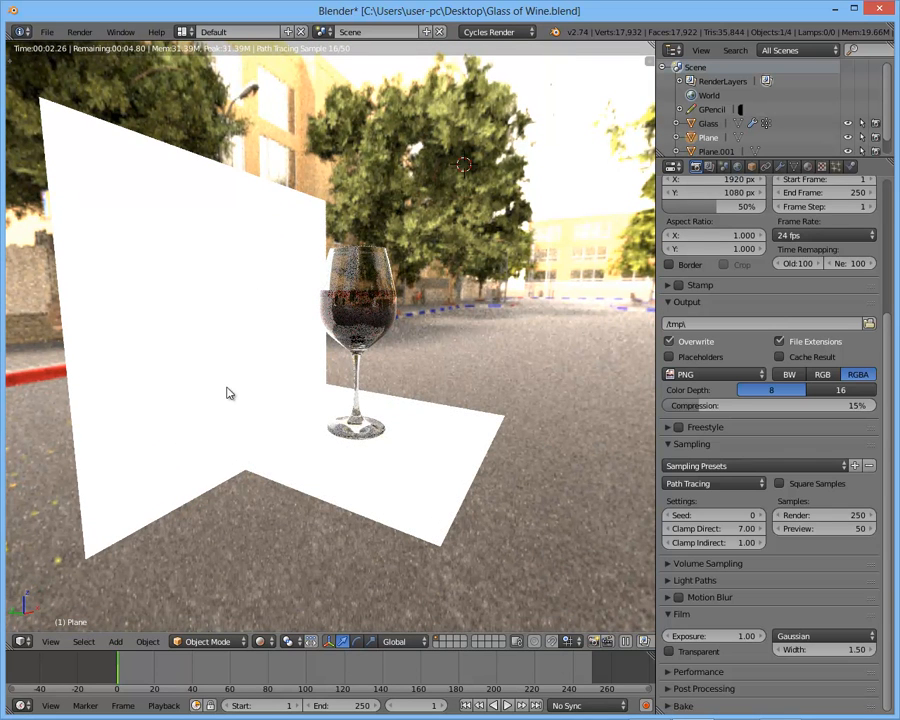
left_click(808, 166)
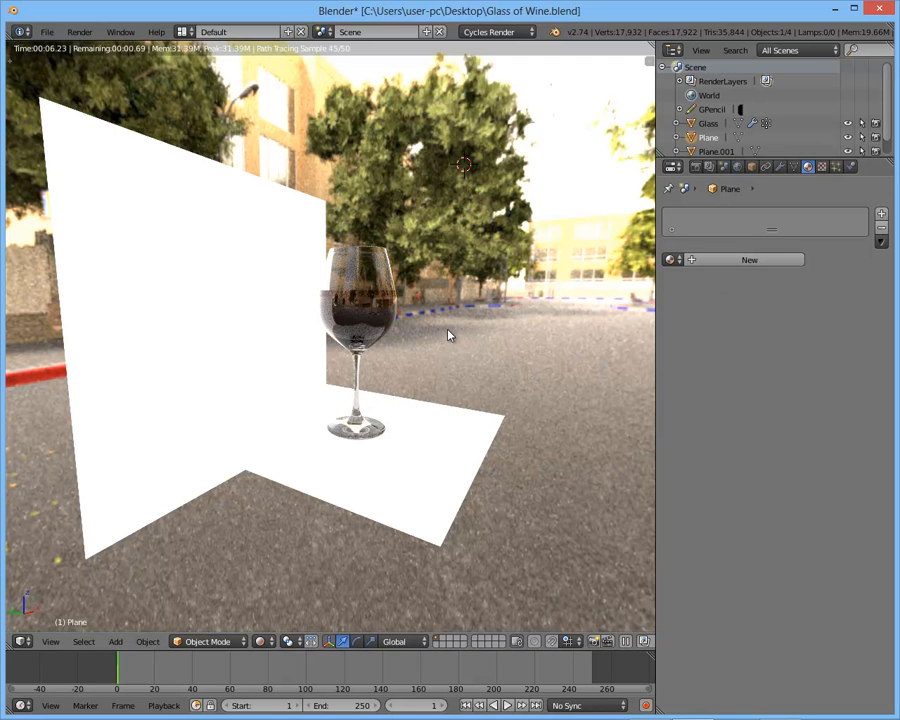
key("n")
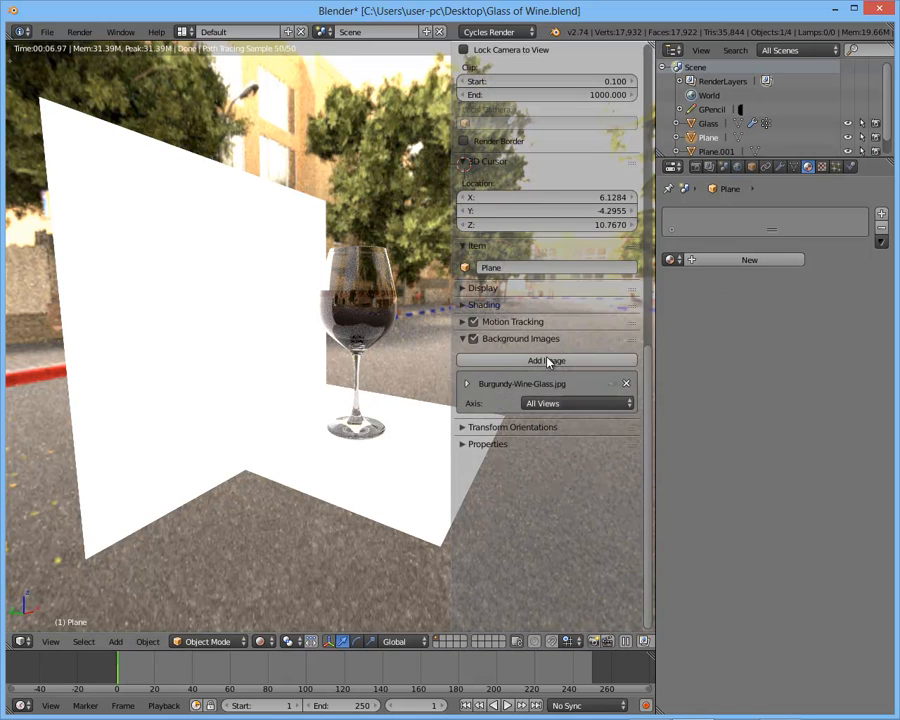
left_click(499, 309)
type("Table")
key("Return")
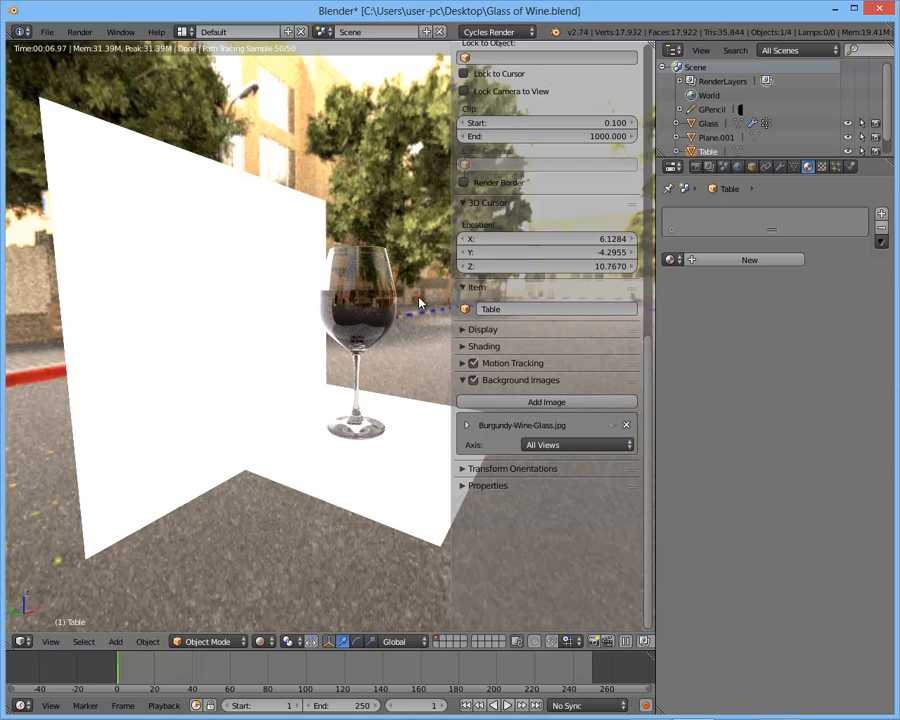
key("n")
- Select the upright backdrop plane and rename the object Emission
right_click(267, 217)
key("n")
left_click(508, 310)
type("Emissi")
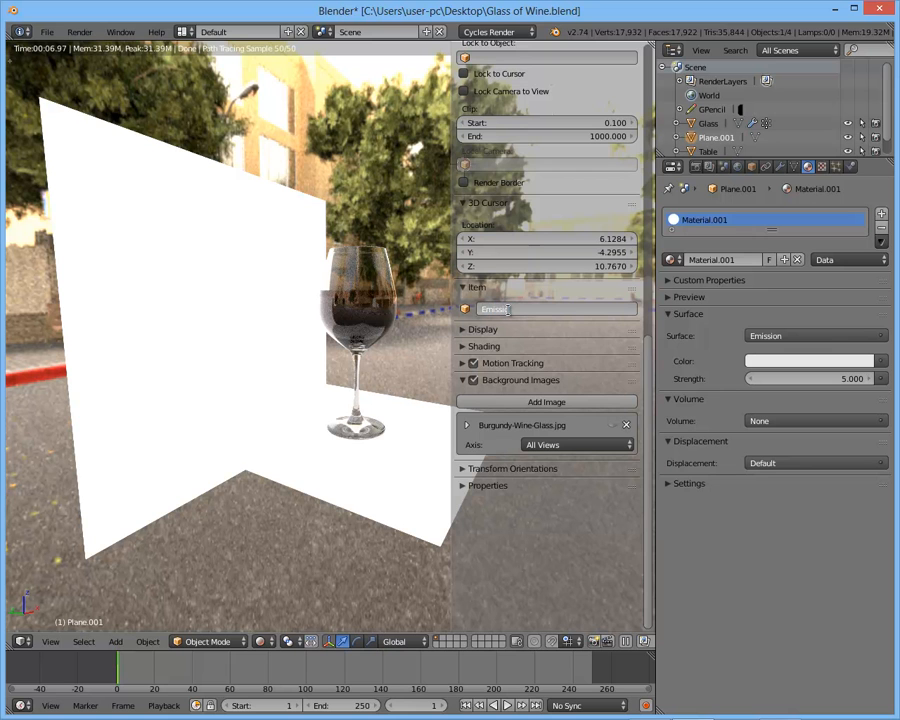
type("on")
key("Return")
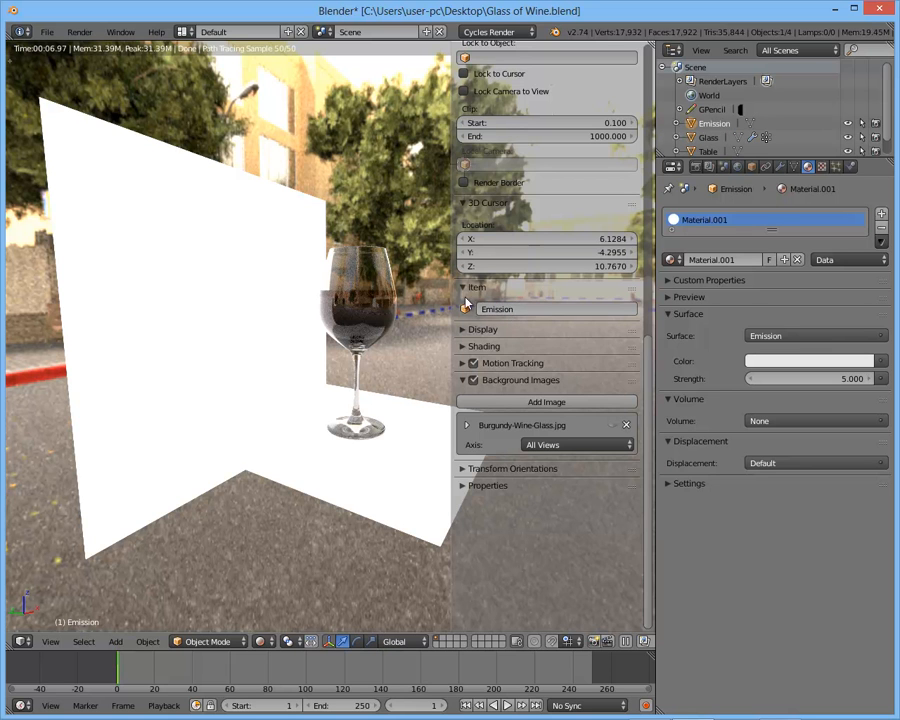
key("n")
- Rename the backdrop plane's material Emission
left_click(726, 259)
type("E")
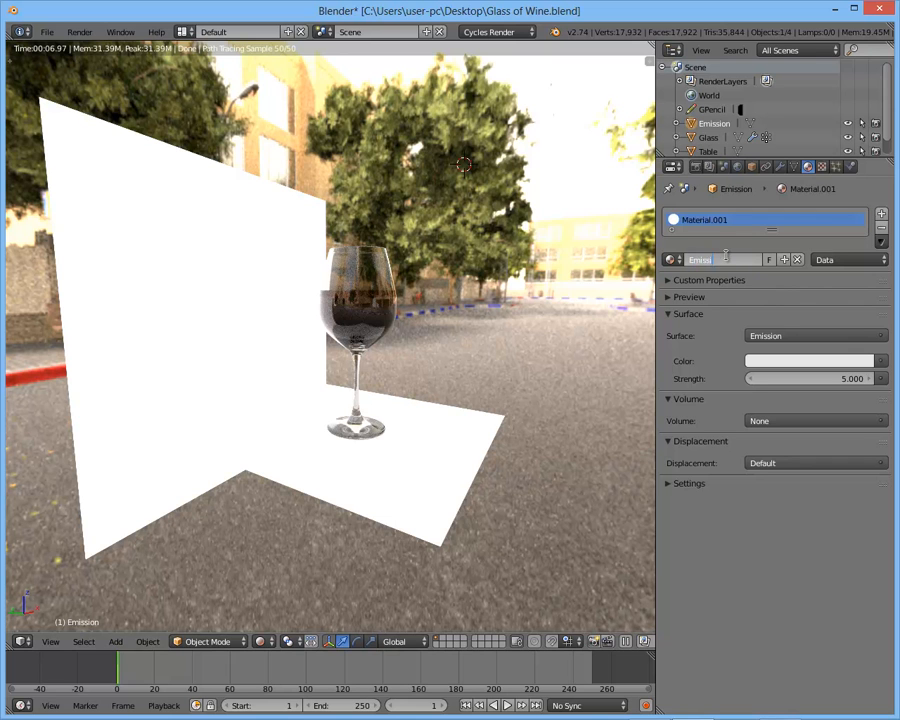
type("mission")
key("Return")
- Switch the viewport to solid shading and give the Table plane a new material named Table
right_click(462, 431)
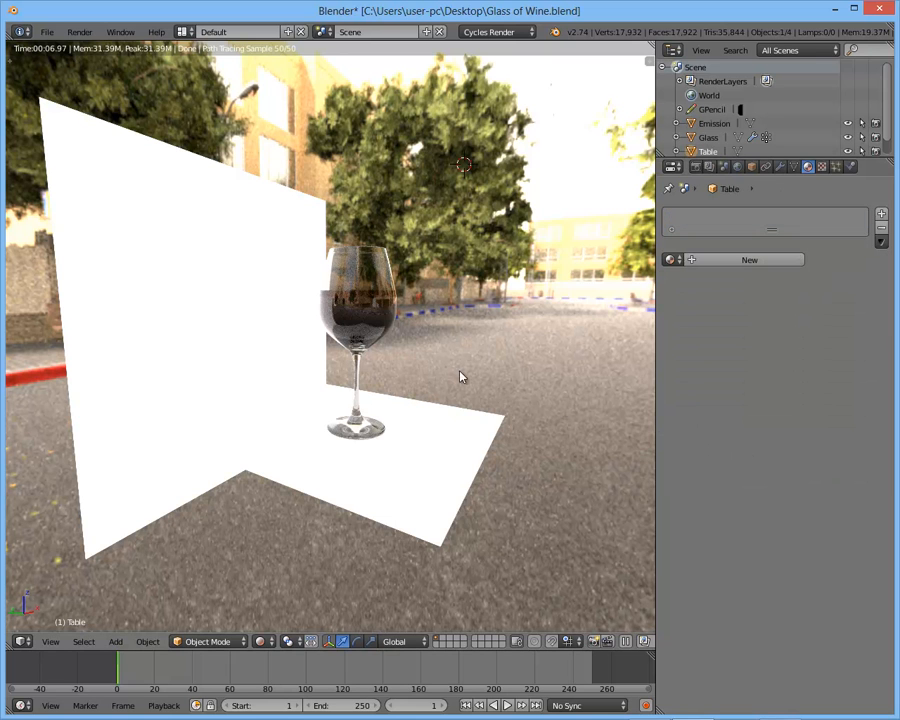
key("z")
key("z")
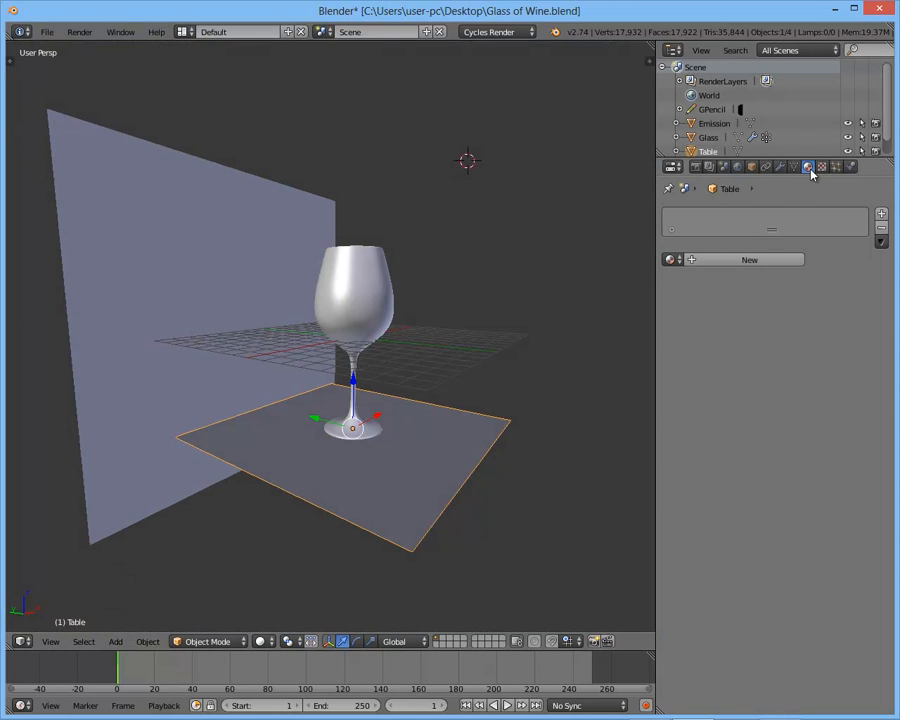
left_click(743, 261)
double_click(726, 259)
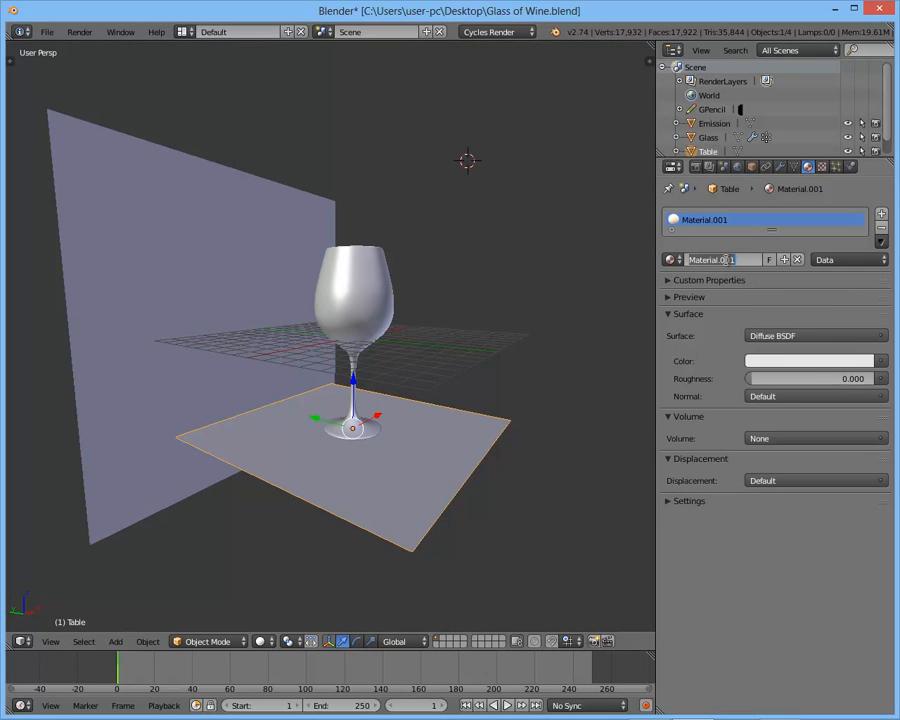
type("Table")
key("Return")
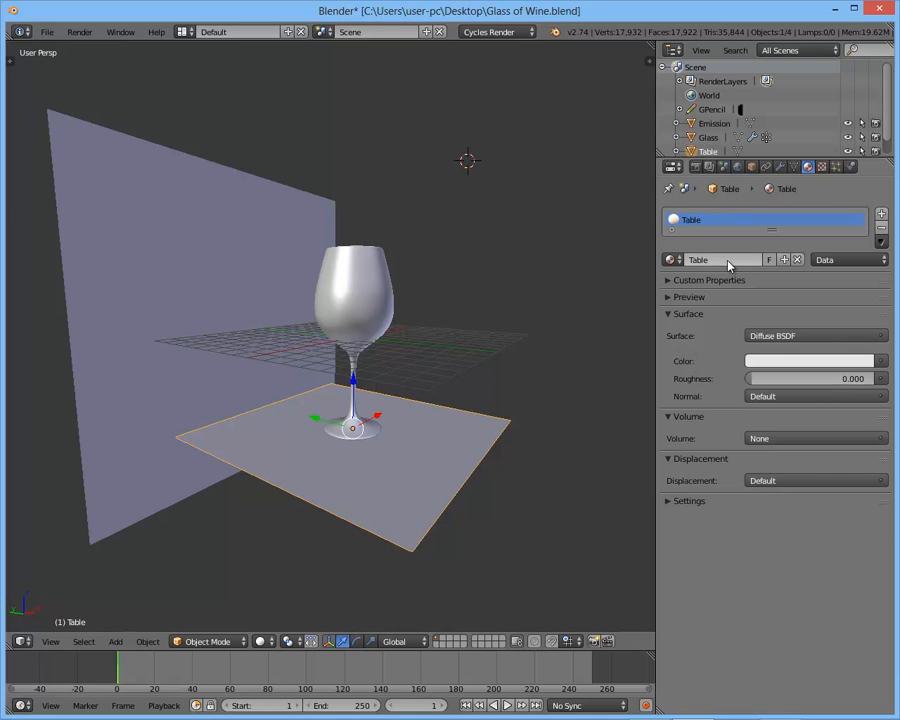
- Use an Image Texture as the diffuse color of the Table material
middle_click_drag(557, 367, 508, 369)
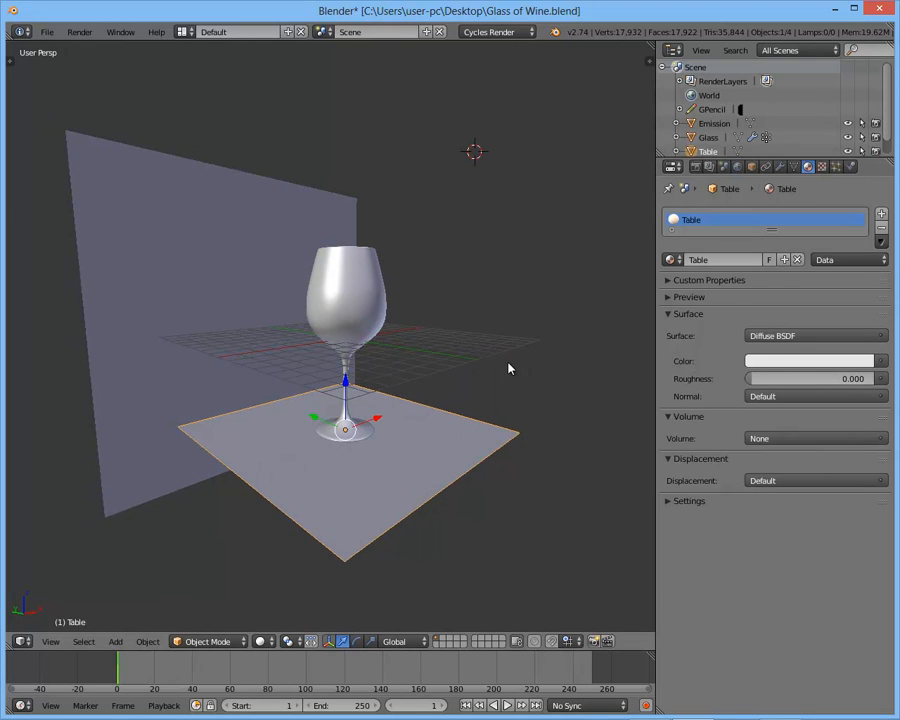
left_click(879, 363)
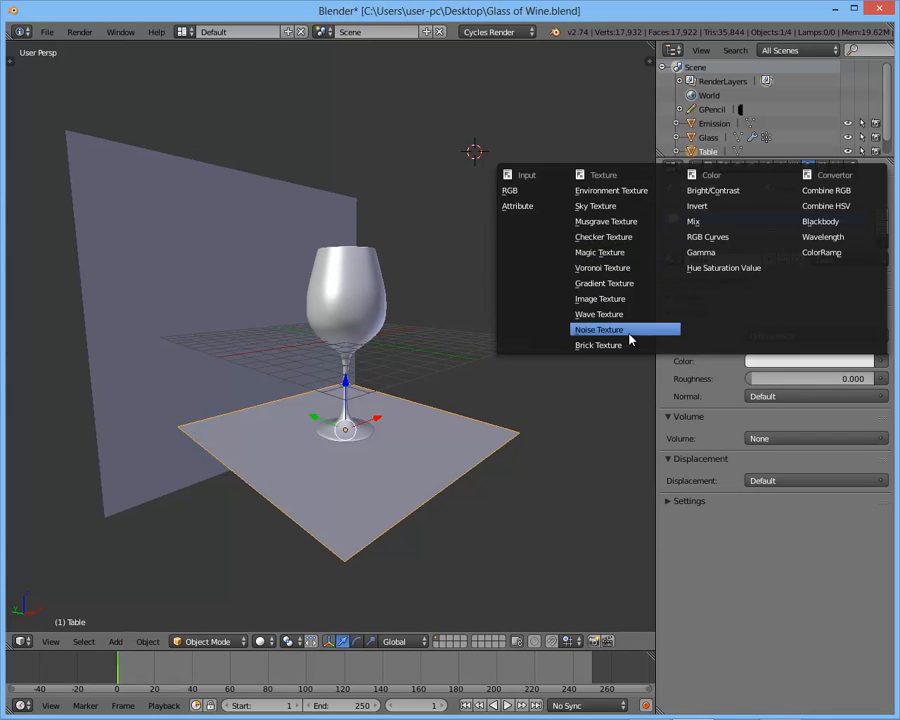
left_click(615, 299)
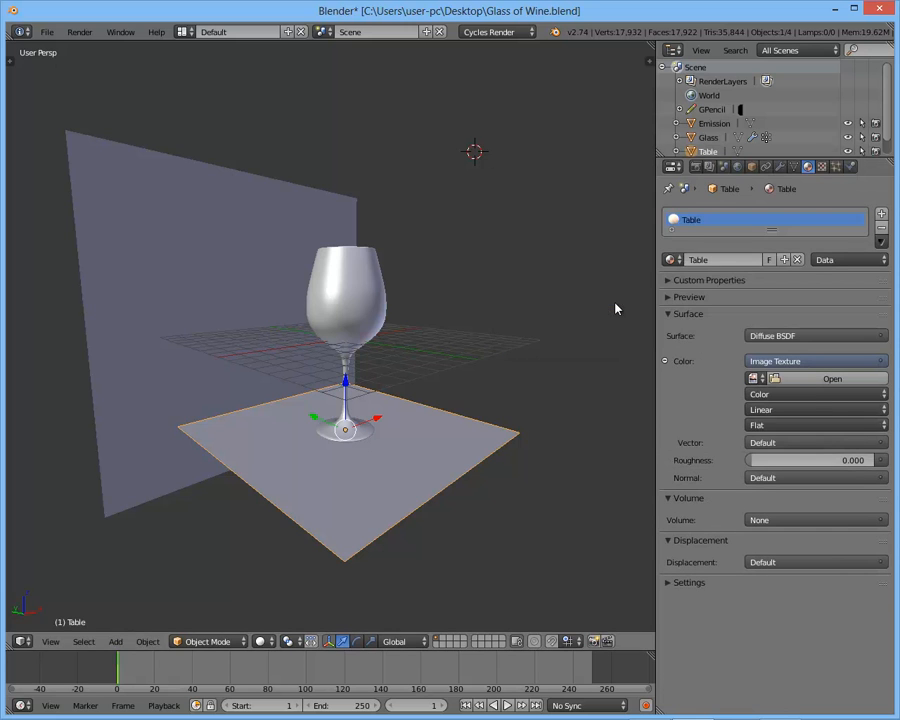
- Load WoodFine0007_M.jpg from the Project Dreams Textures\Wood folder into the Table material's image texture, browsing the files as thumbnails
left_click(806, 379)
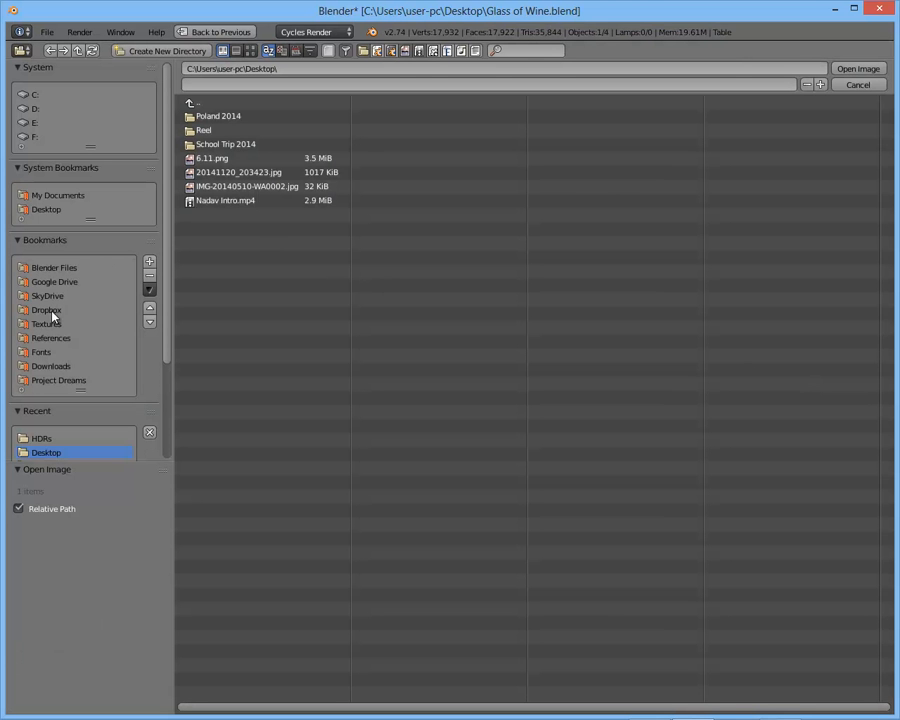
left_click(77, 381)
left_click(218, 145)
left_click(231, 119)
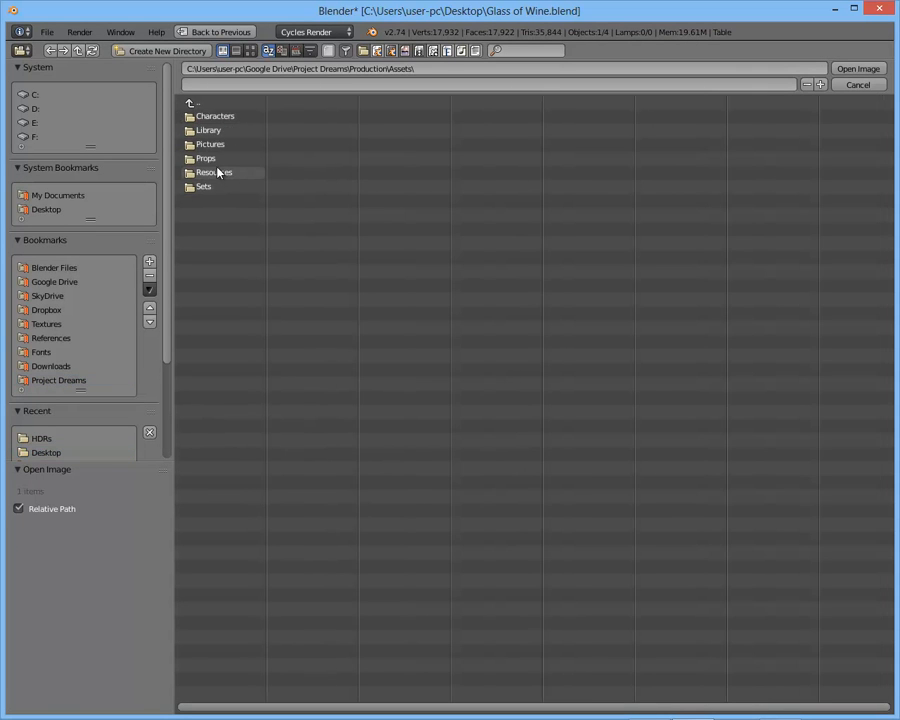
left_click(228, 176)
left_click(203, 118)
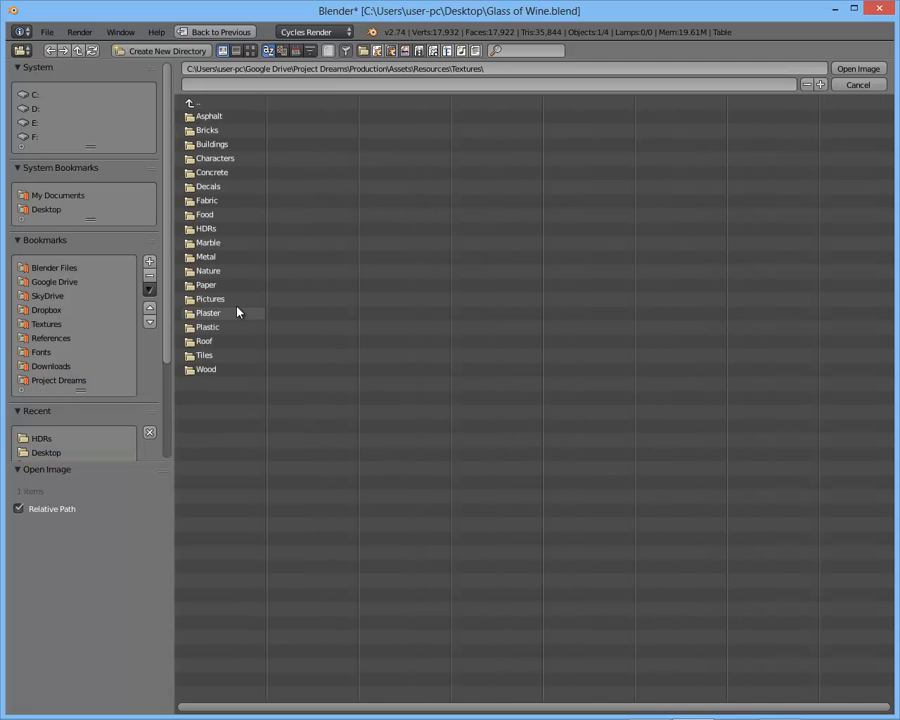
left_click(229, 370)
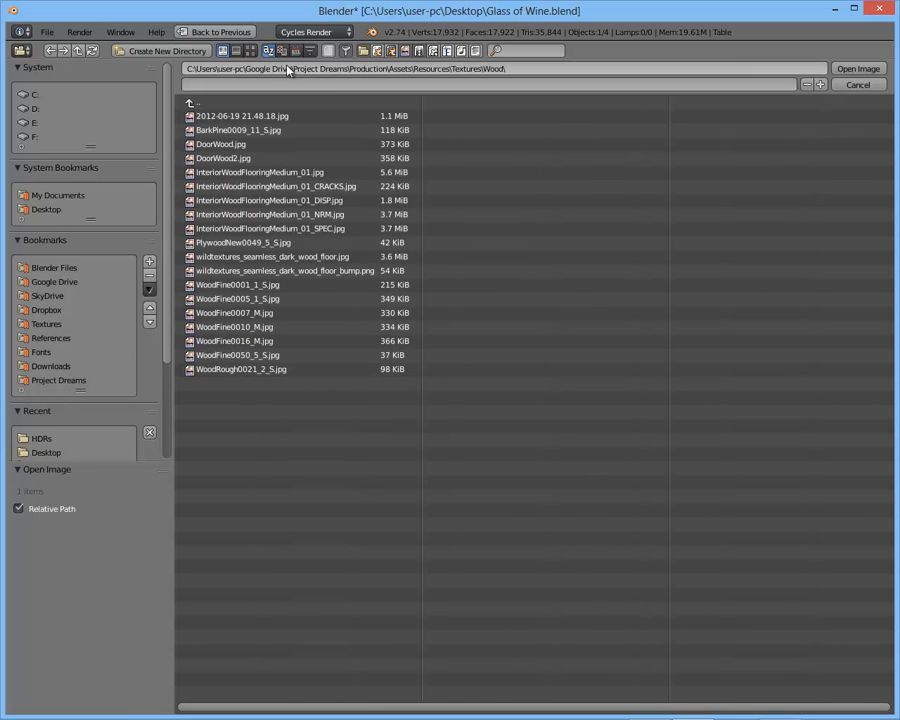
left_click(250, 50)
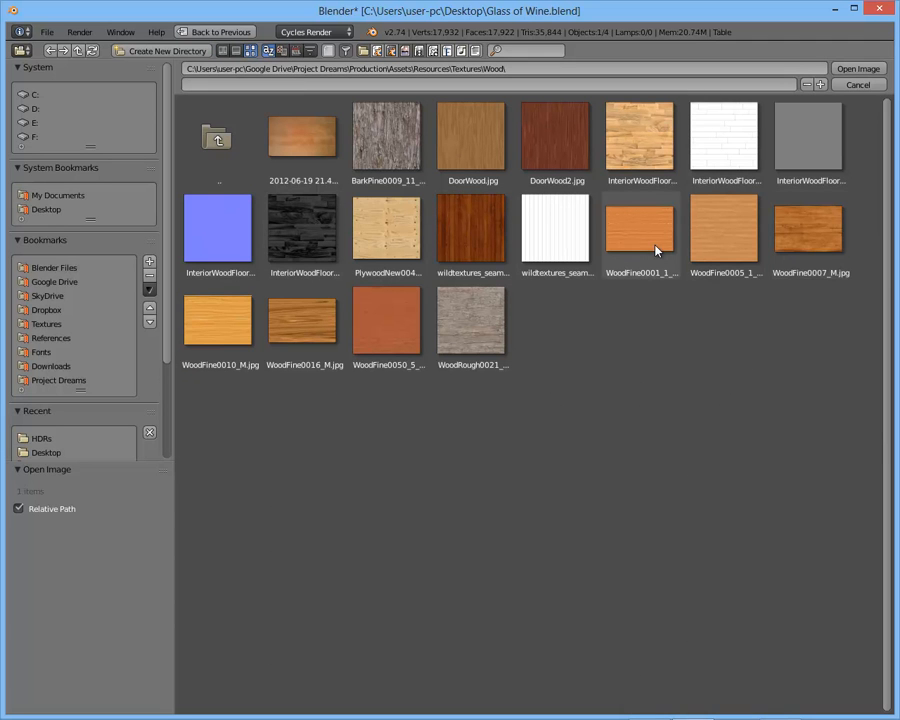
left_click(818, 246)
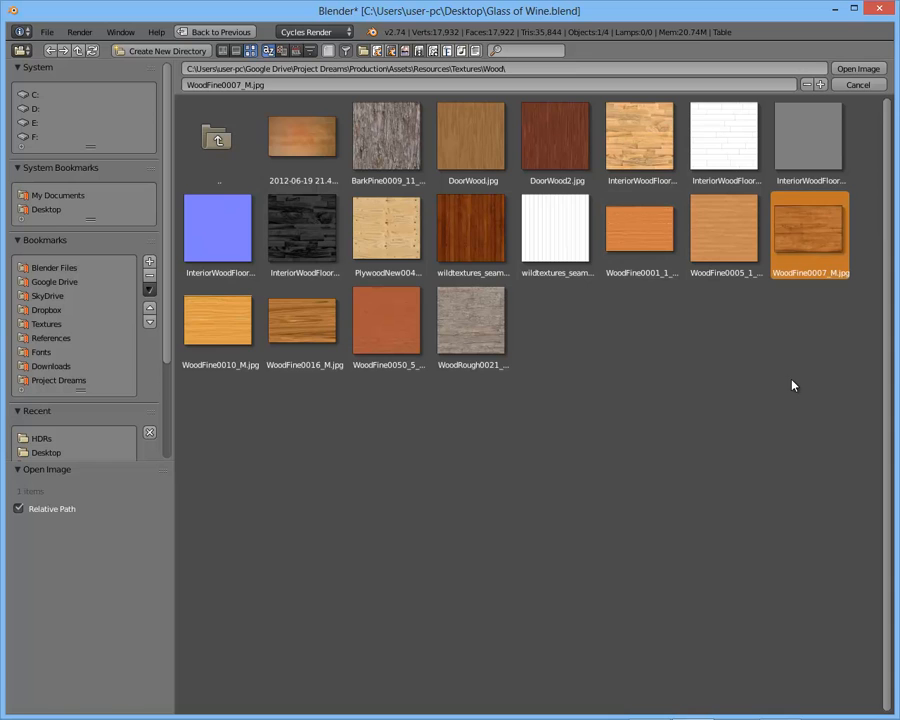
key("Return")
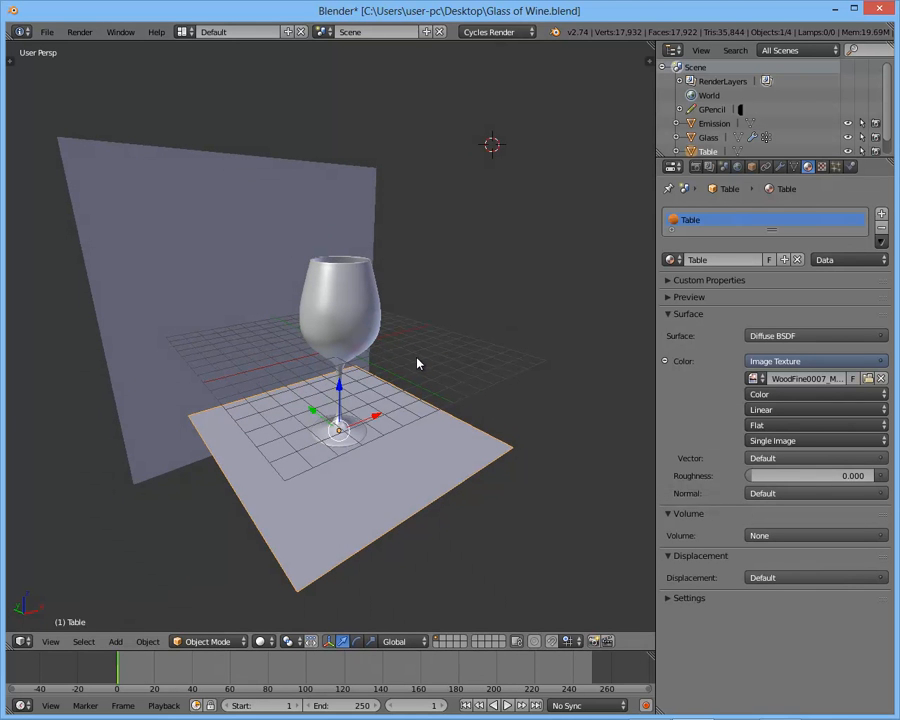
- Enter Edit Mode on the Table plane and unwrap its face for UV mapping
middle_click_drag(518, 353, 432, 327)
key("Tab")
key("u")
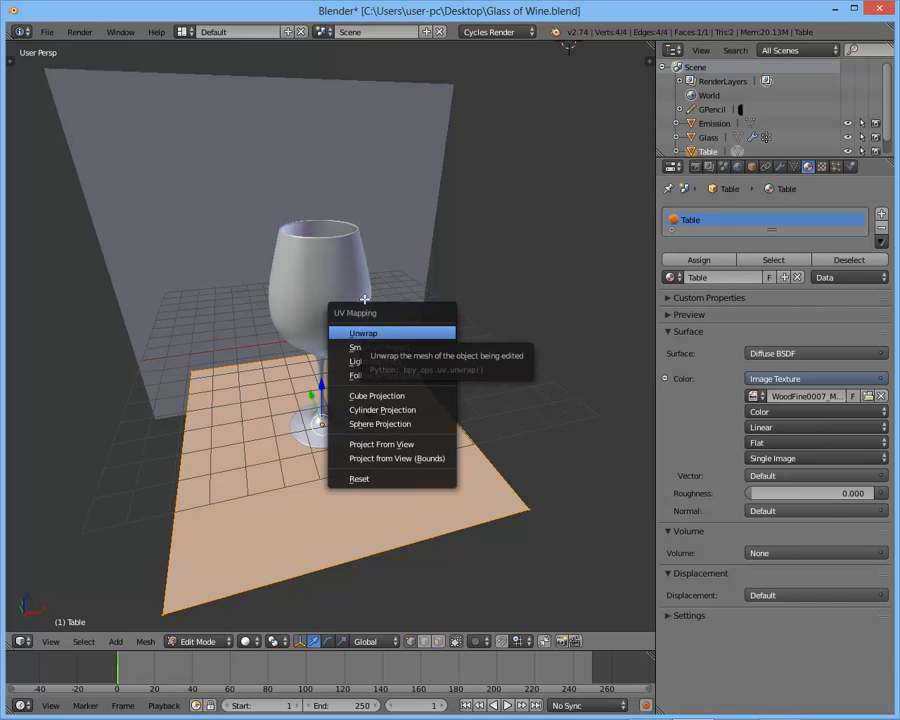
left_click(357, 333)
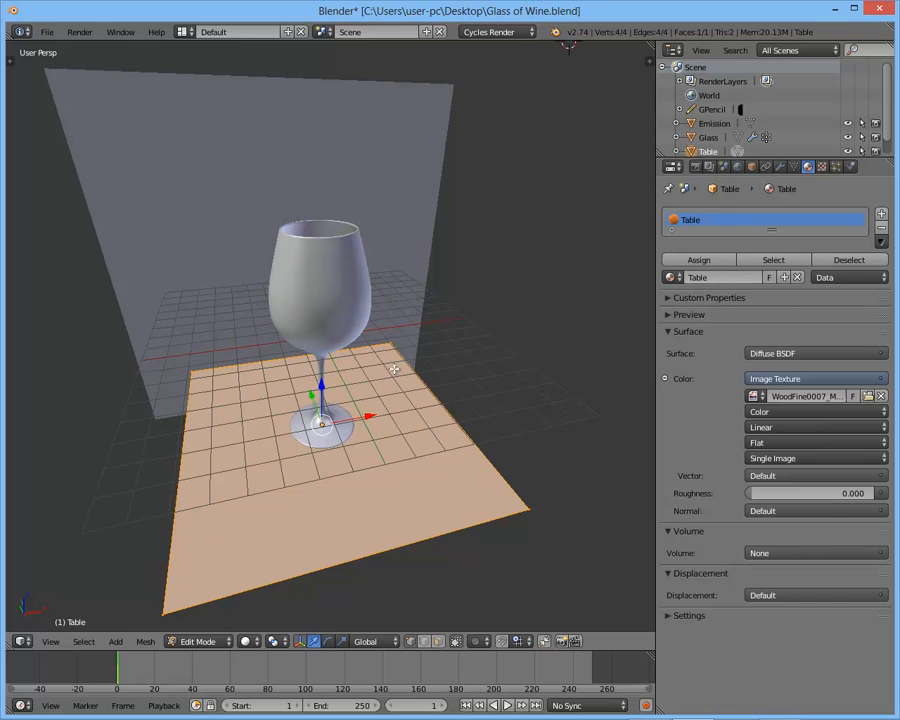
scroll(238, 347, "down", 2)
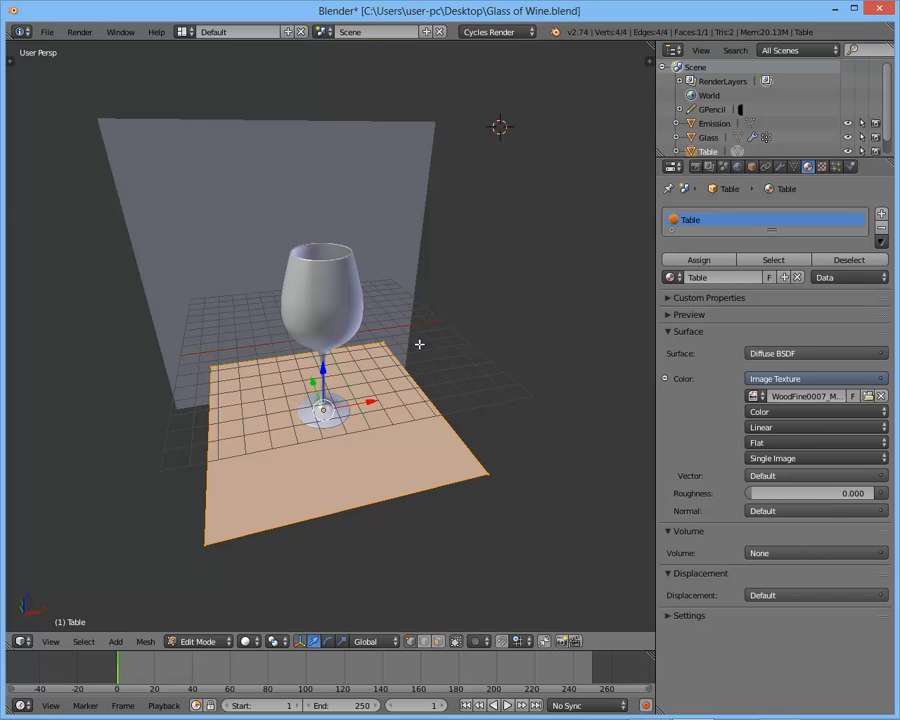
key("u")
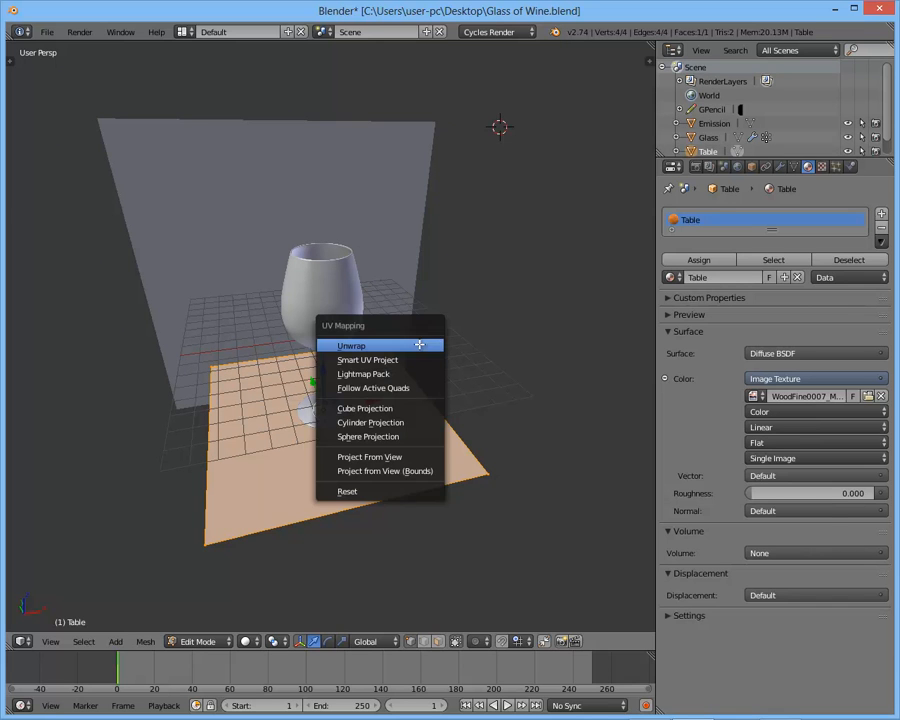
left_click(353, 347)
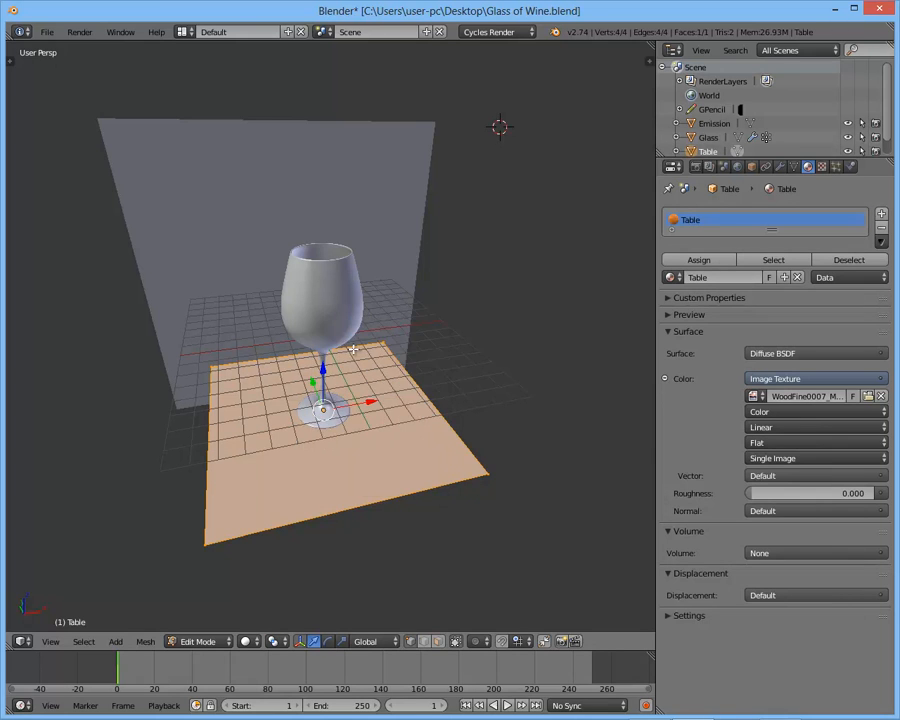
- Check the table's UV layout in the UV/Image Editor, unlink the wine glasses image shown there, and return to the 3D View
left_click(22, 643)
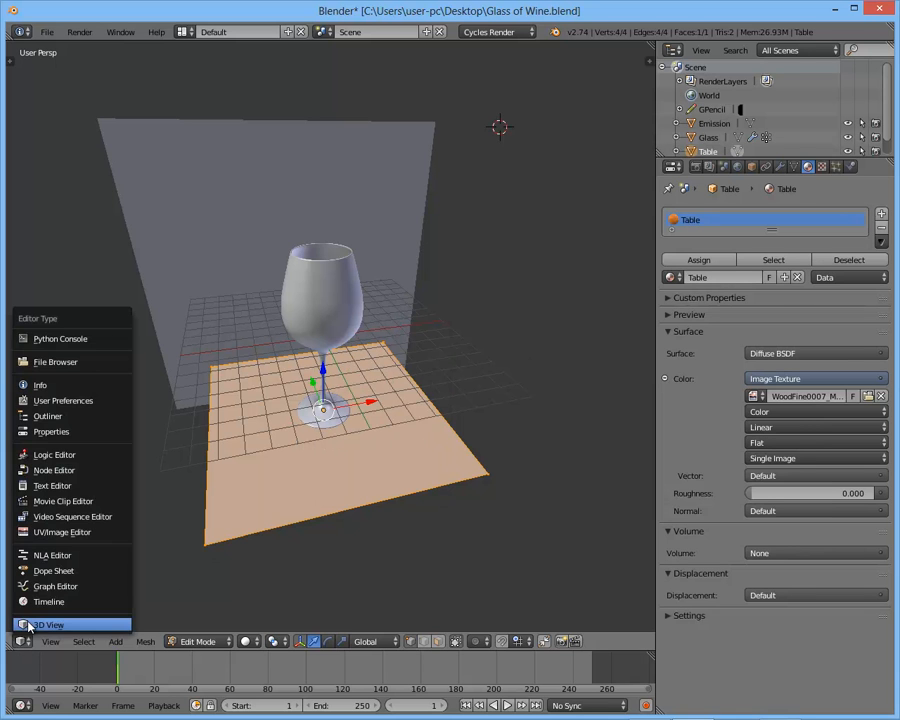
left_click(60, 532)
scroll(327, 382, "down", 2)
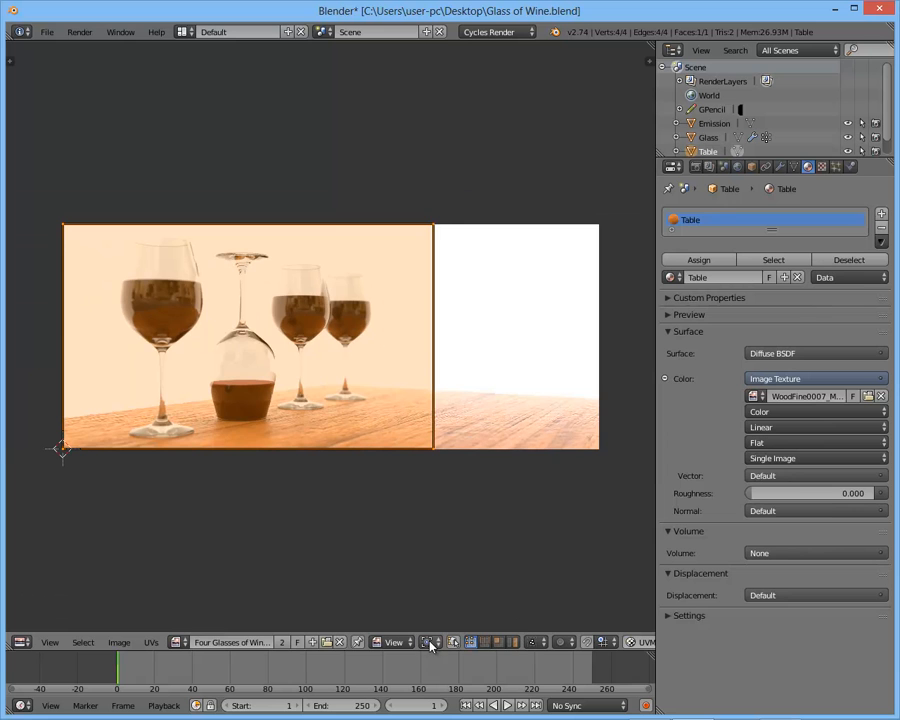
left_click(340, 642)
scroll(375, 404, "up", 4)
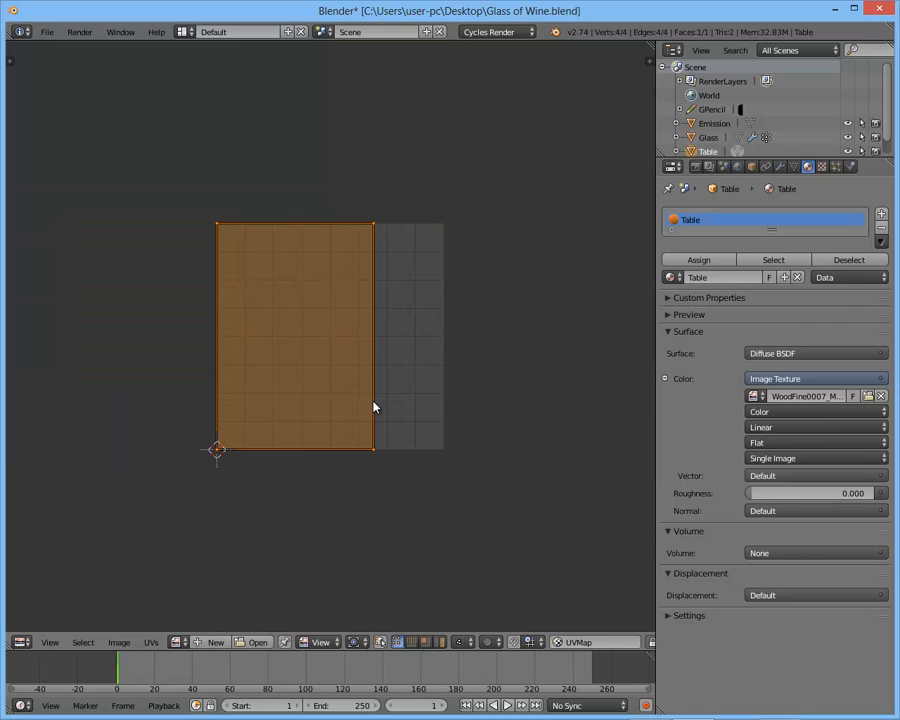
key("shift+space")
key("shift+space")
left_click(21, 642)
left_click(30, 622)
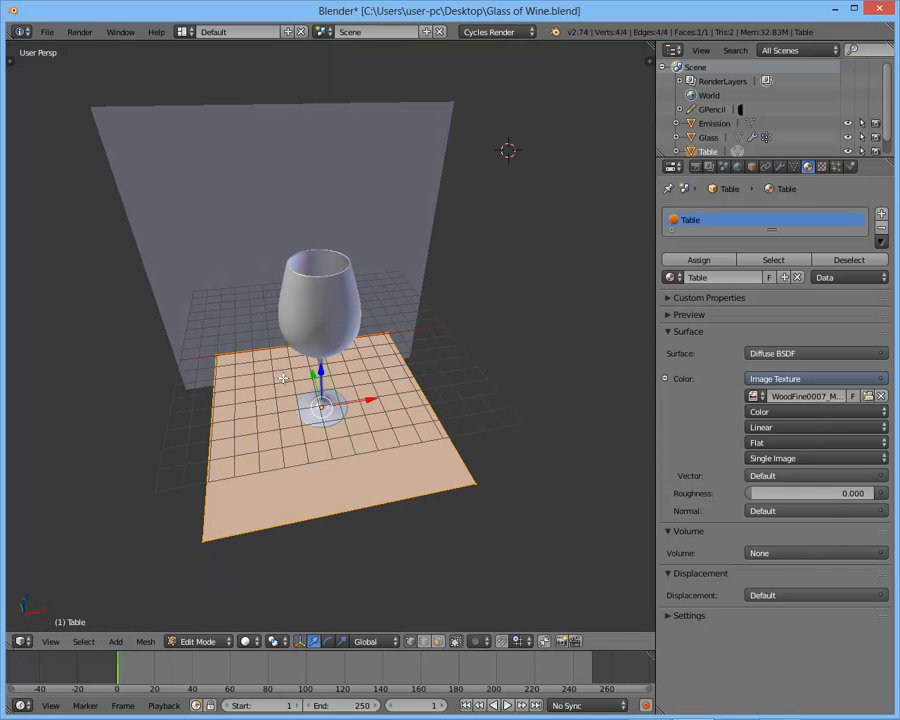
- Unwrap the Table plane's face again and switch the viewport to the UV/Image Editor to show its UV layout
key("u")
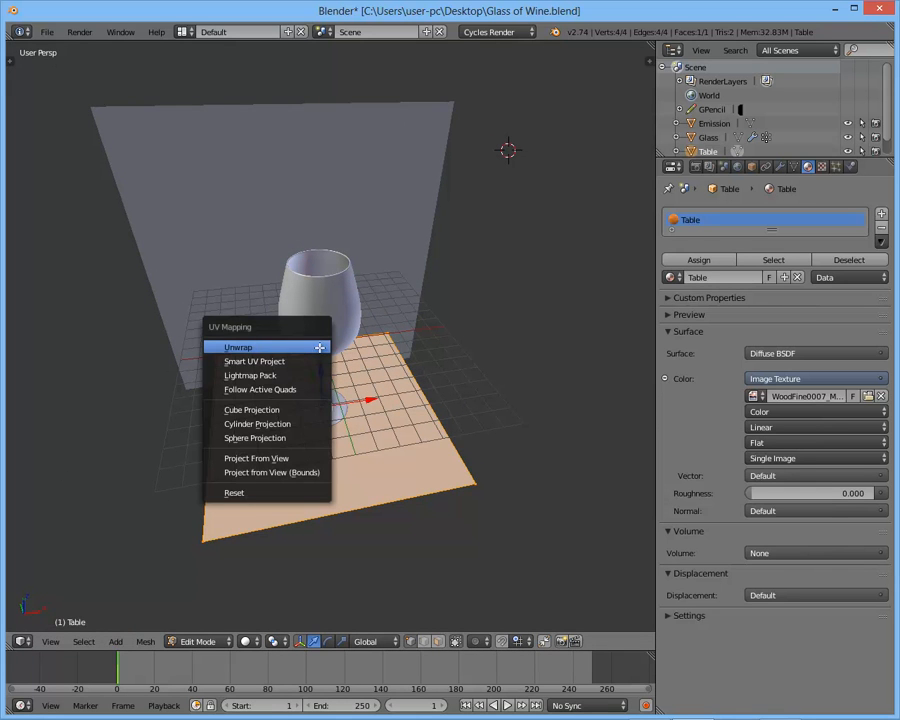
left_click(310, 347)
key("u")
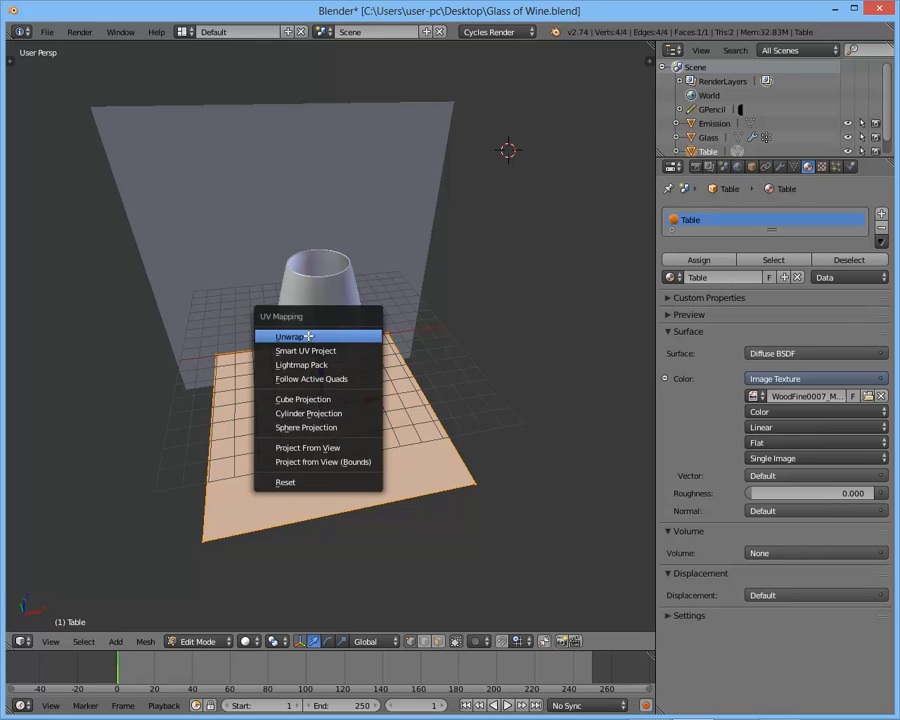
left_click(311, 338)
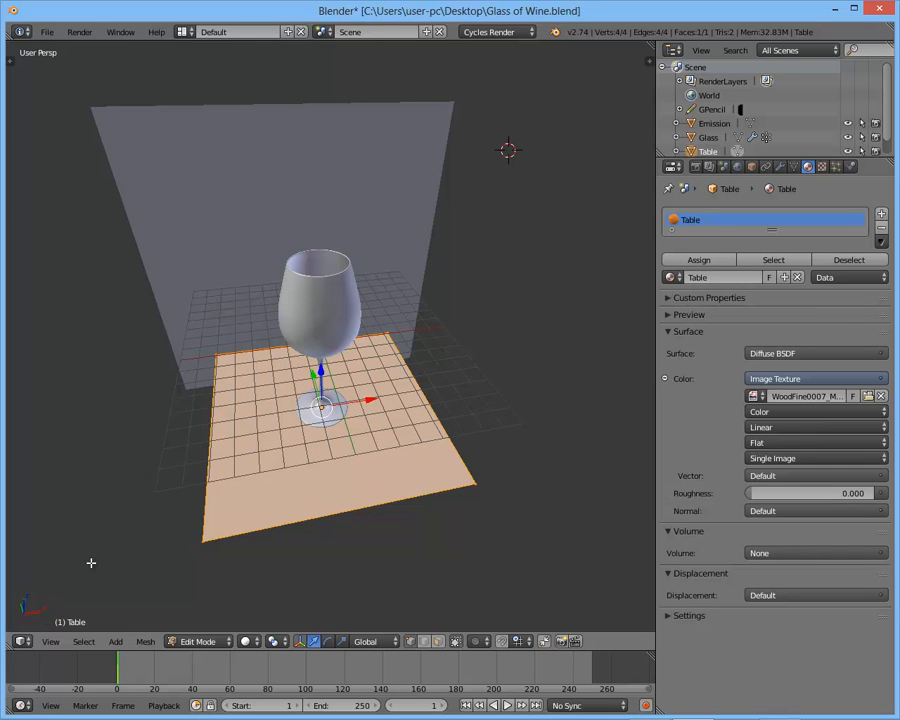
left_click(22, 641)
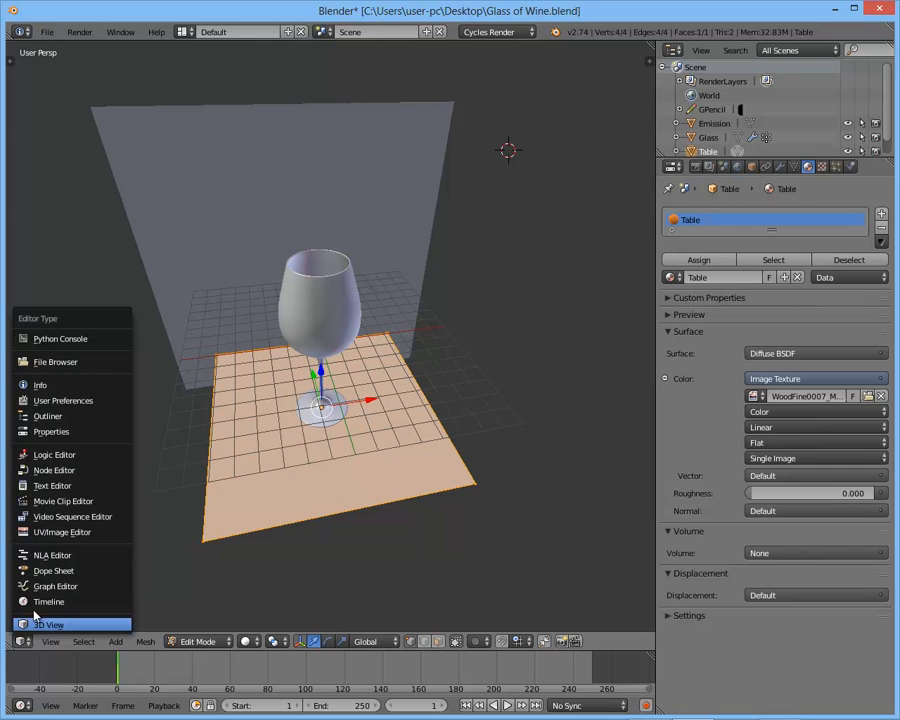
left_click(48, 533)
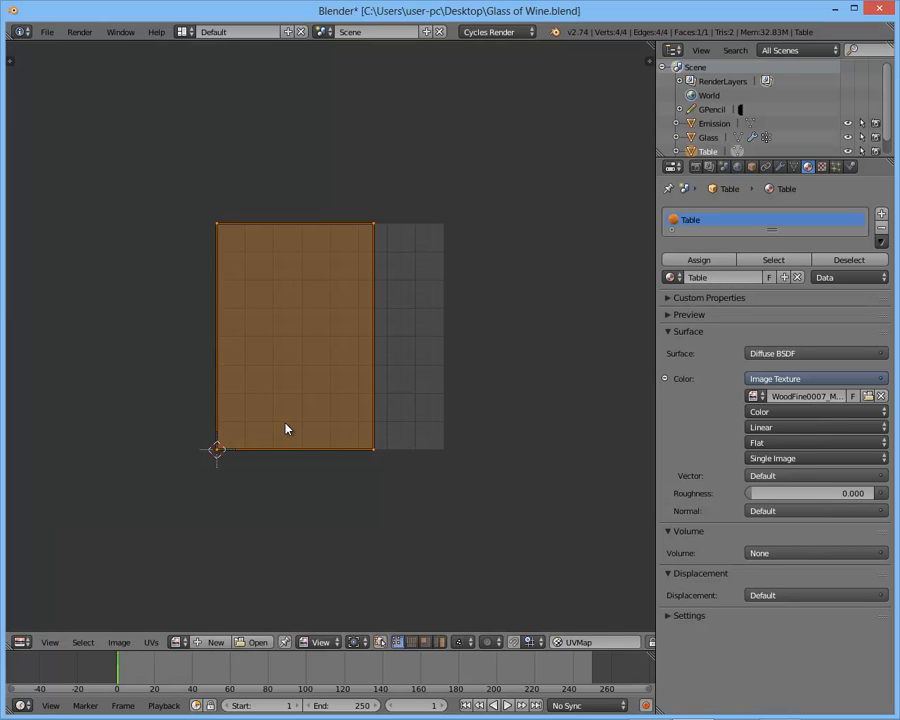
- Move the two right-hand UV vertices about 0.31 along X so the table's layout fills the full square
right_click(373, 452)
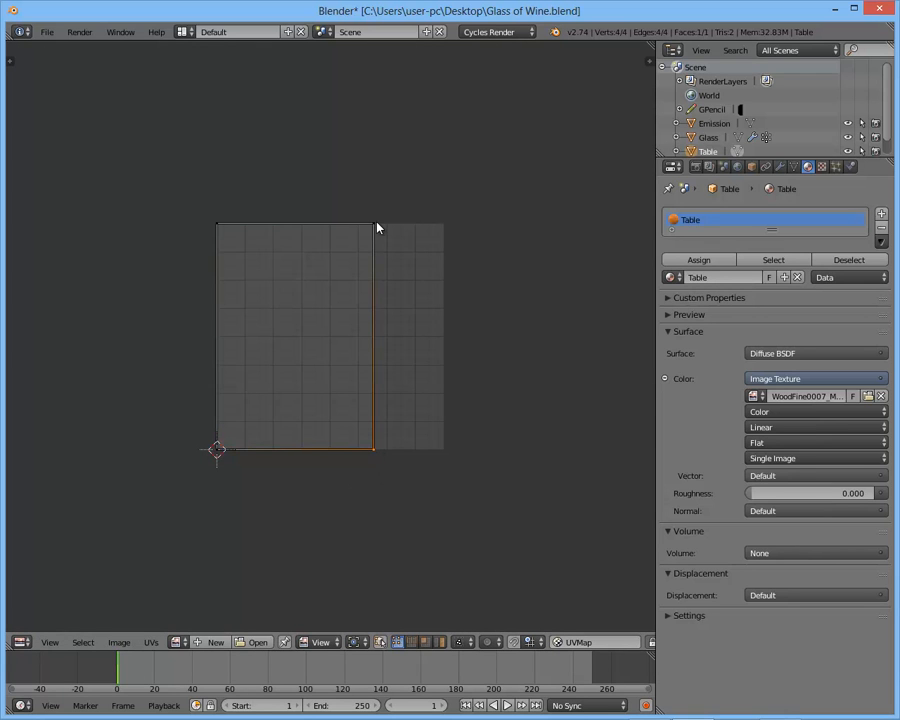
key("g")
key("x")
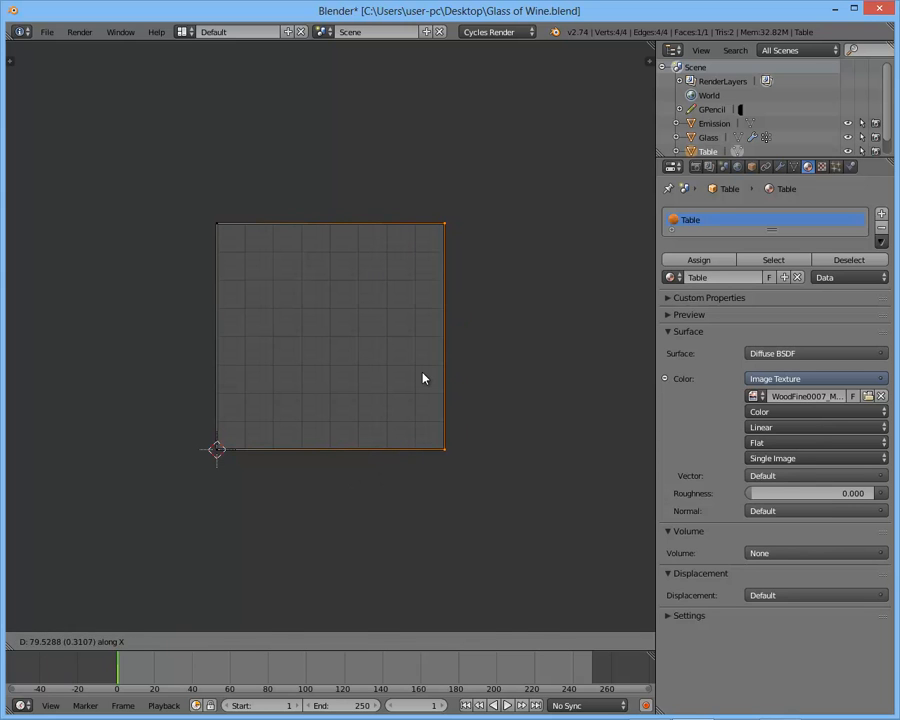
left_click(419, 378)
- Show WoodFine0007_M.jpg behind the table's UV layout in the enlarged editor, check the fit, and return to the 3D View
key("shift+space")
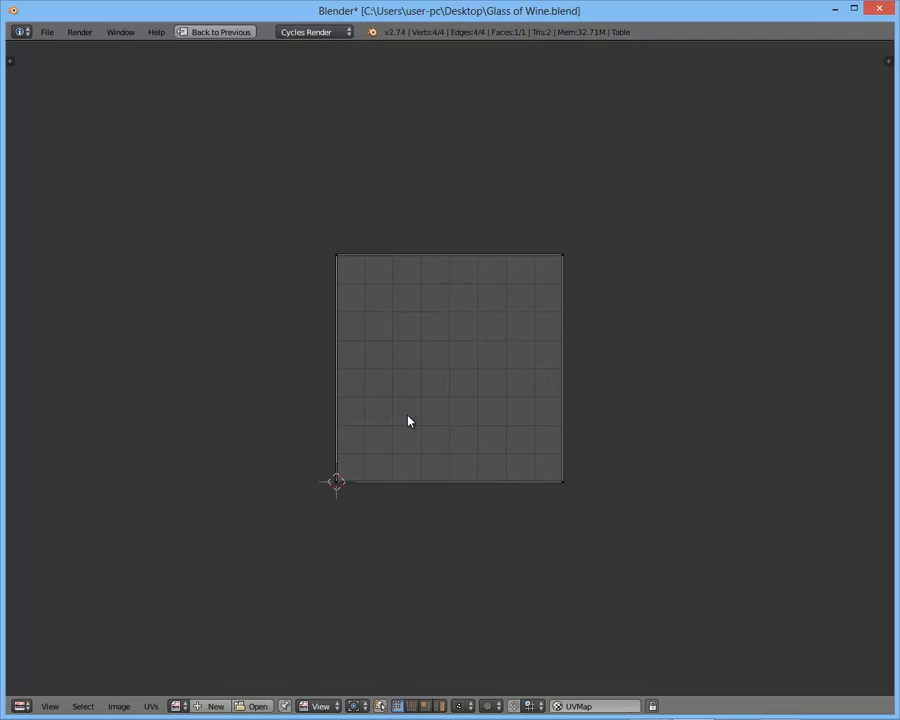
left_click(176, 706)
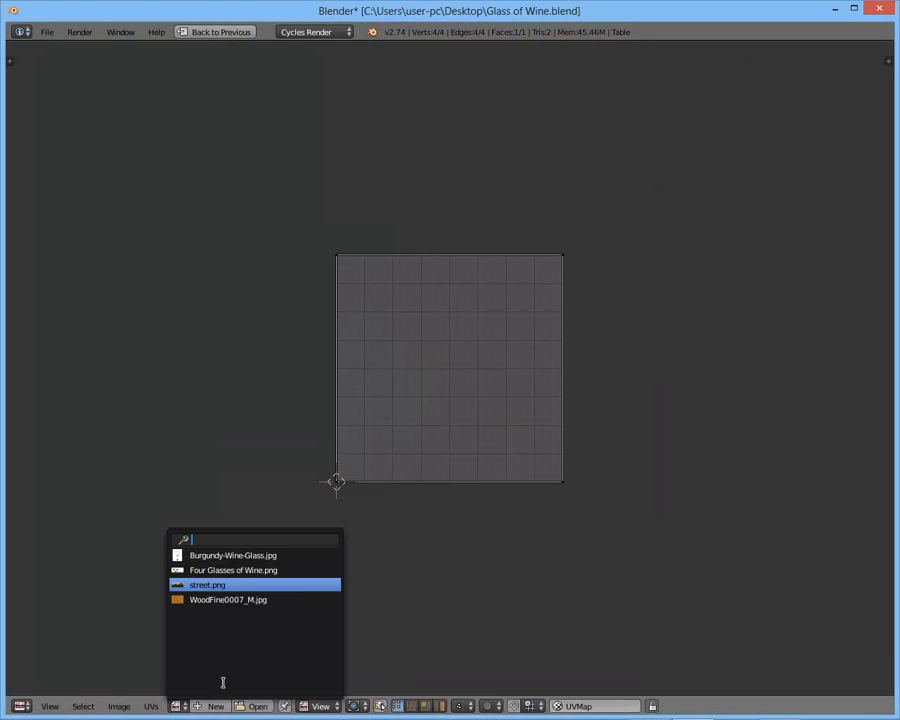
key("Down")
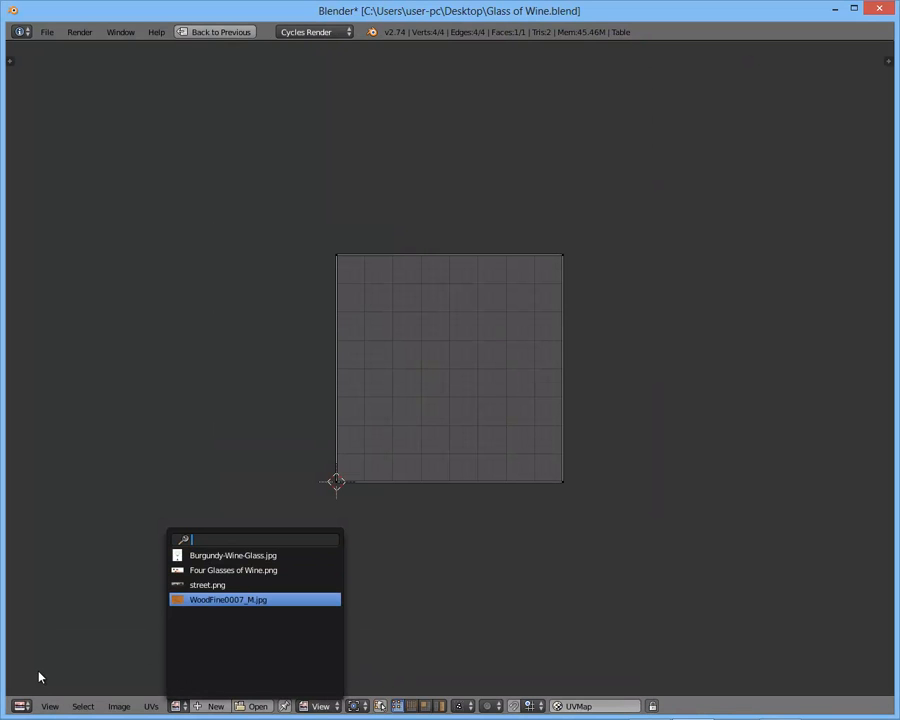
left_click(176, 706)
left_click(195, 600)
scroll(390, 494, "down", 4)
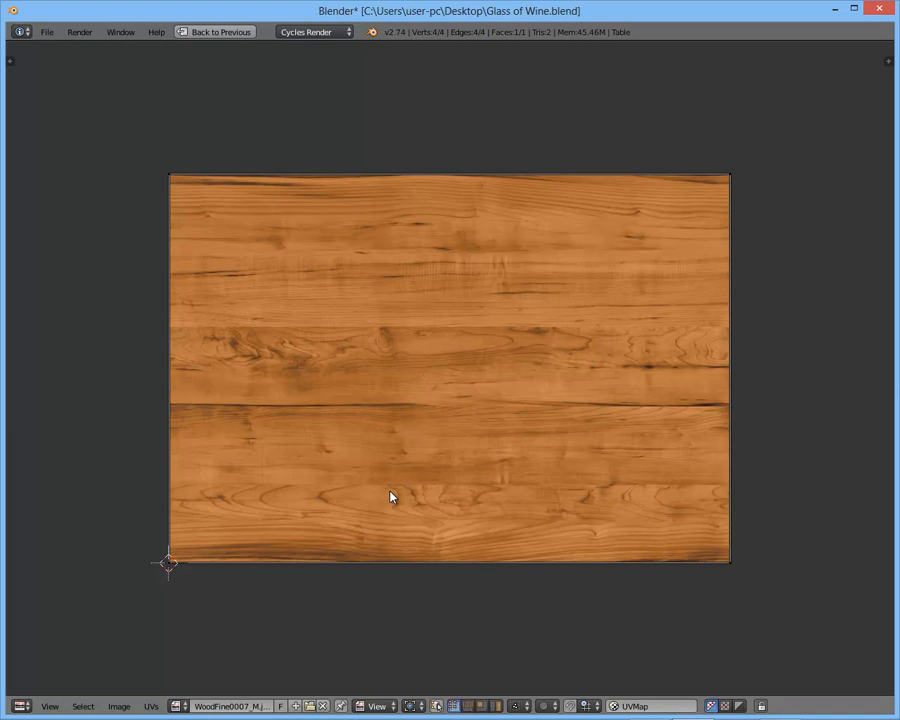
key("ctrl+Up")
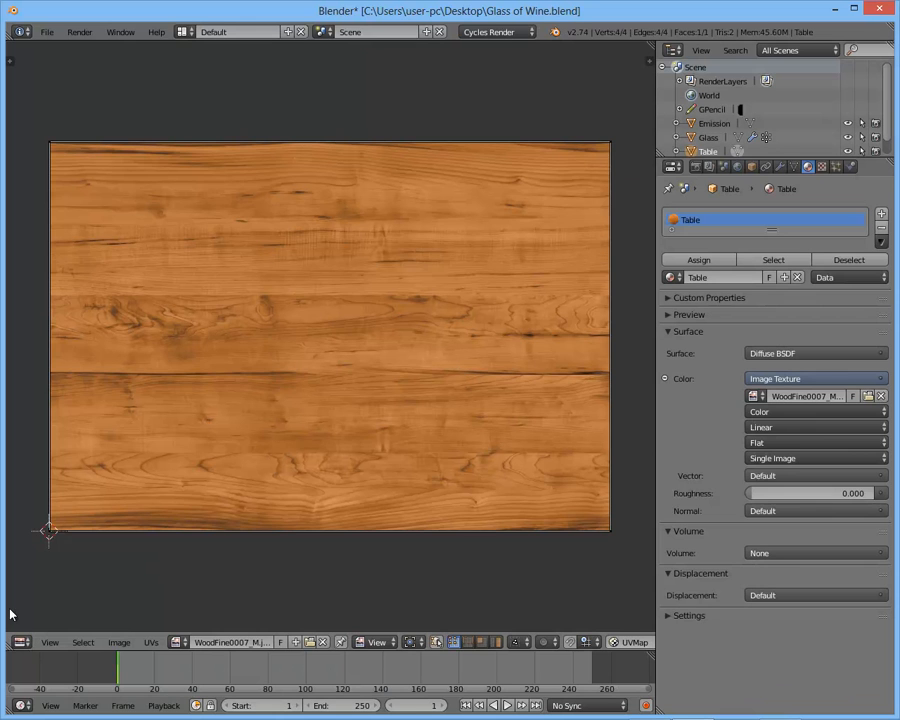
left_click(21, 642)
left_click(44, 625)
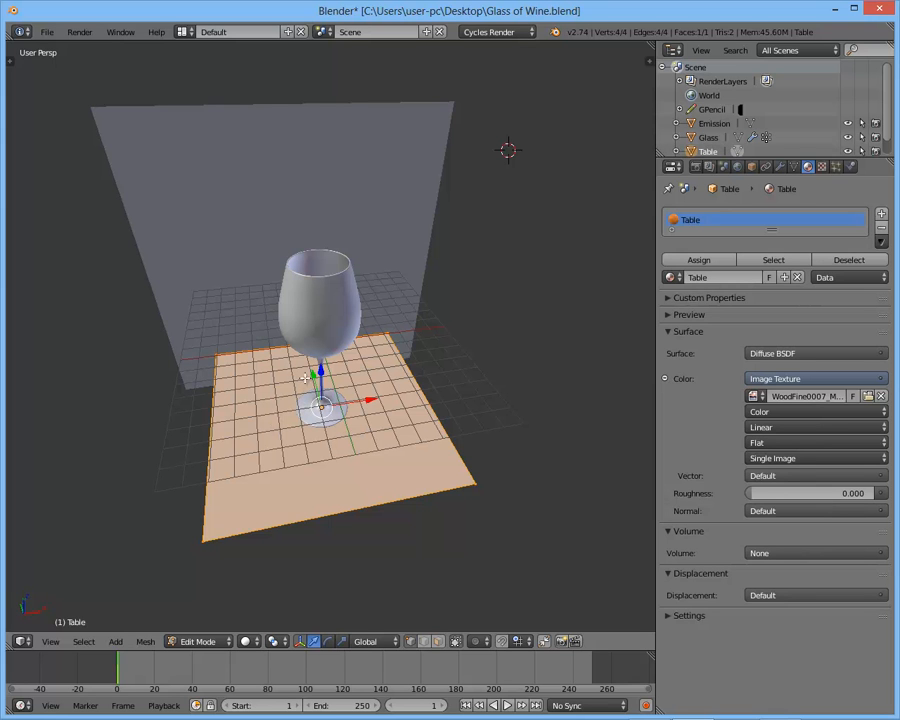
- Return the table from Edit Mode to Object Mode and set the viewport shading to Texture
middle_click_drag(323, 446, 345, 412)
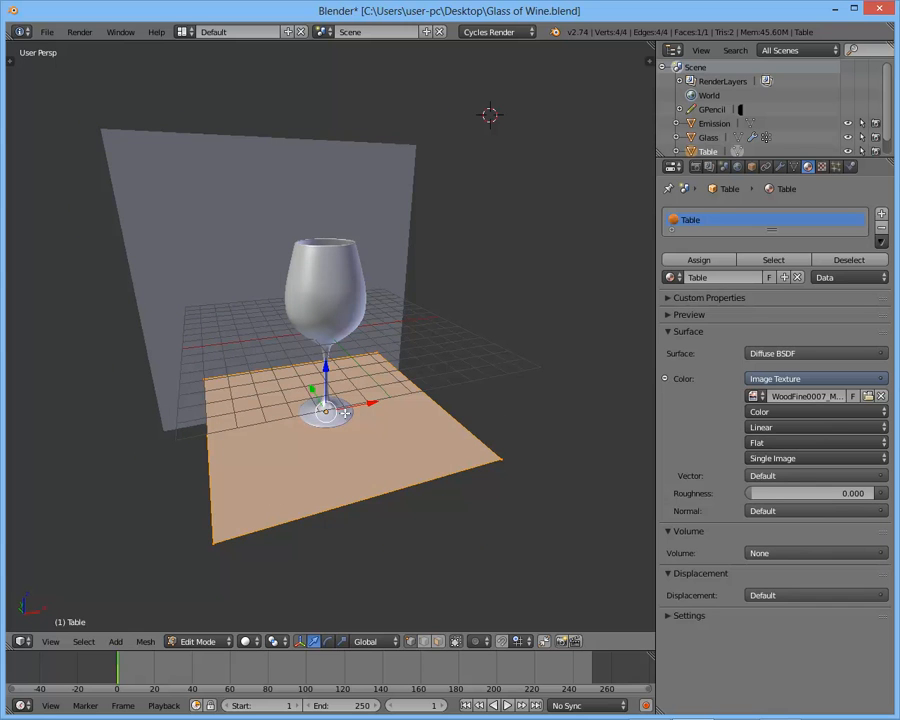
mouse_move(324, 436)
middle_mouse_down()
mouse_move(297, 434)
mouse_move(311, 440)
middle_mouse_up()
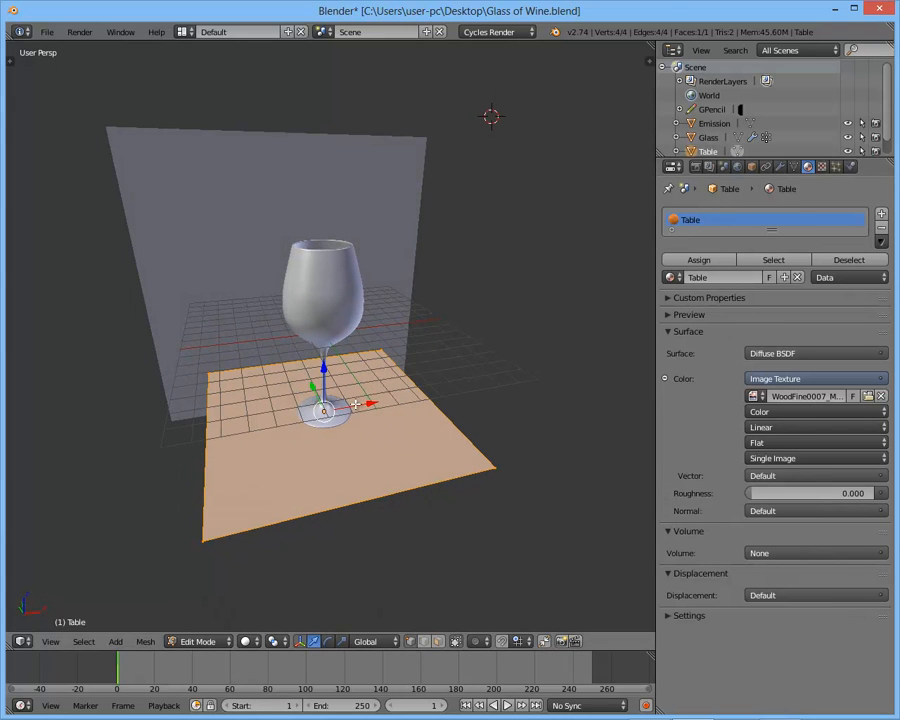
key("Tab")
left_click(262, 641)
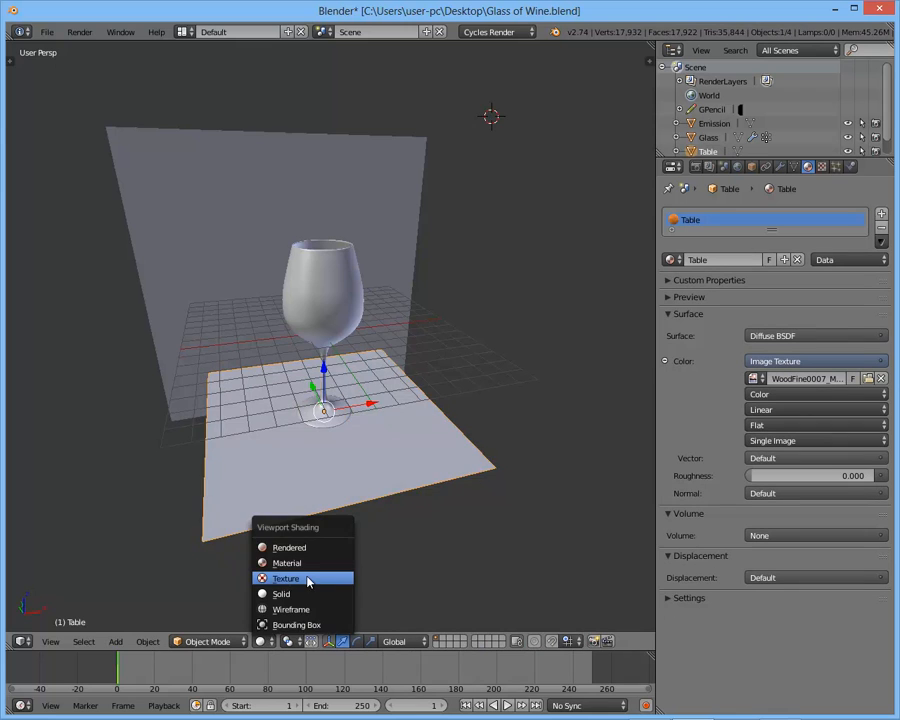
left_click(309, 580)
- Preview the wood-textured table and wine glass in Rendered shading from several angles, and return to Solid shading
scroll(345, 525, "up", 2)
mouse_move(345, 492)
middle_mouse_down()
mouse_move(345, 525)
mouse_move(352, 382)
mouse_move(392, 366)
middle_mouse_up()
scroll(352, 387, "up", 3)
scroll(380, 388, "down", 2)
key("shift+z")
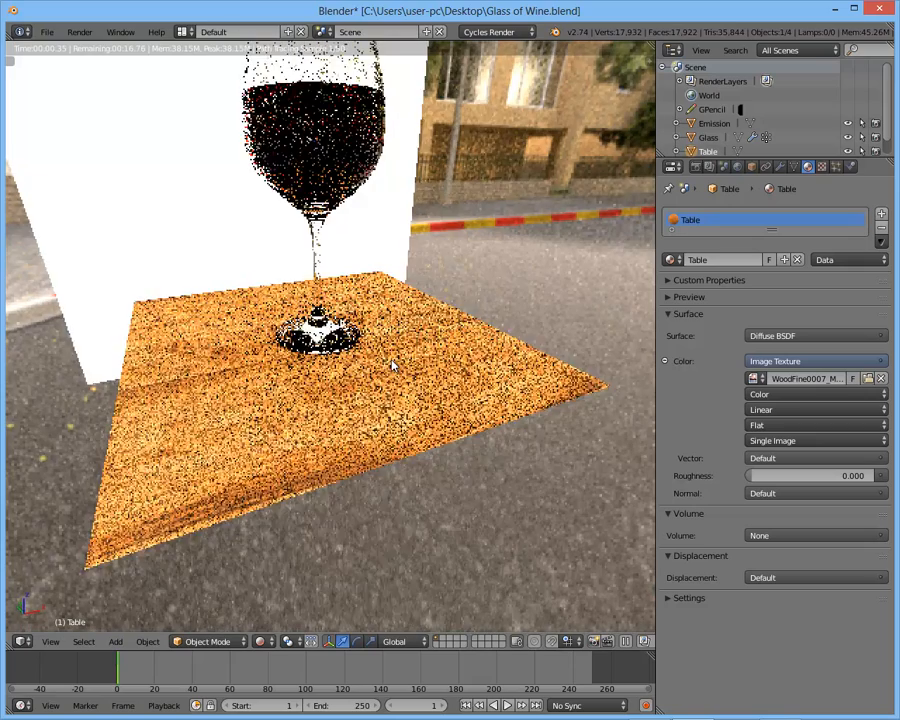
scroll(392, 366, "down", 1)
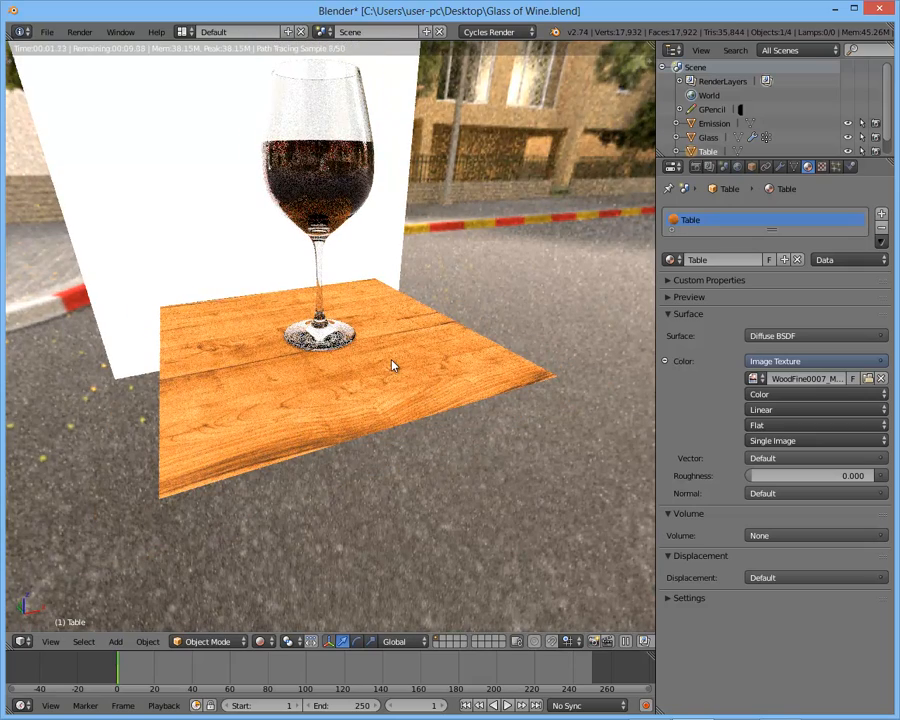
middle_click_drag(458, 352, 463, 351)
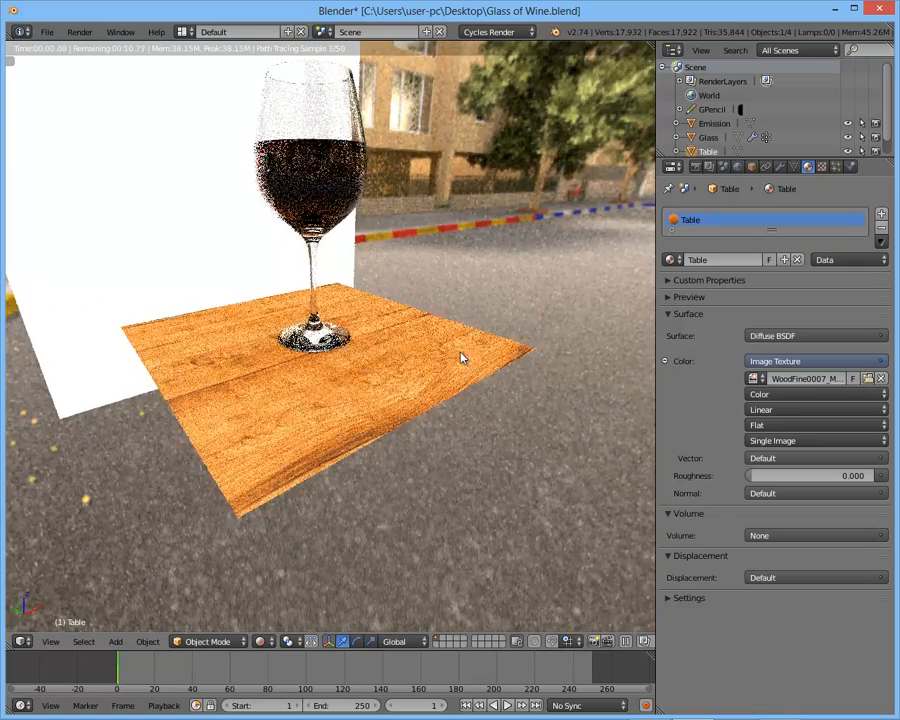
key("shift+z")
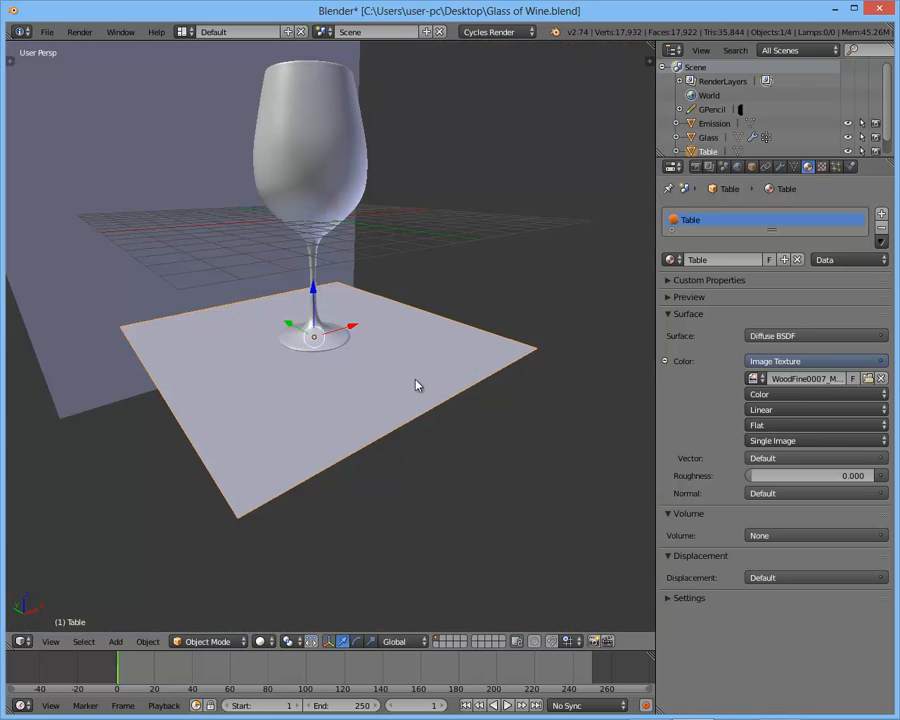
- Hide the glass and the wine in wireframe display, keeping only the table and emission planes shown
middle_click_drag(426, 382, 263, 285)
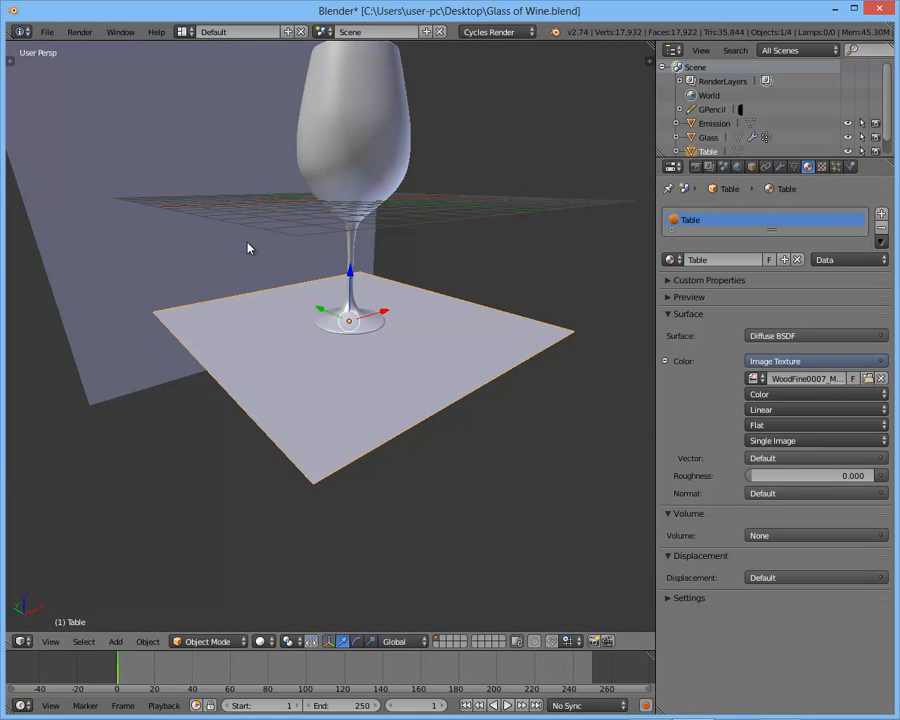
right_click(244, 243, "shift")
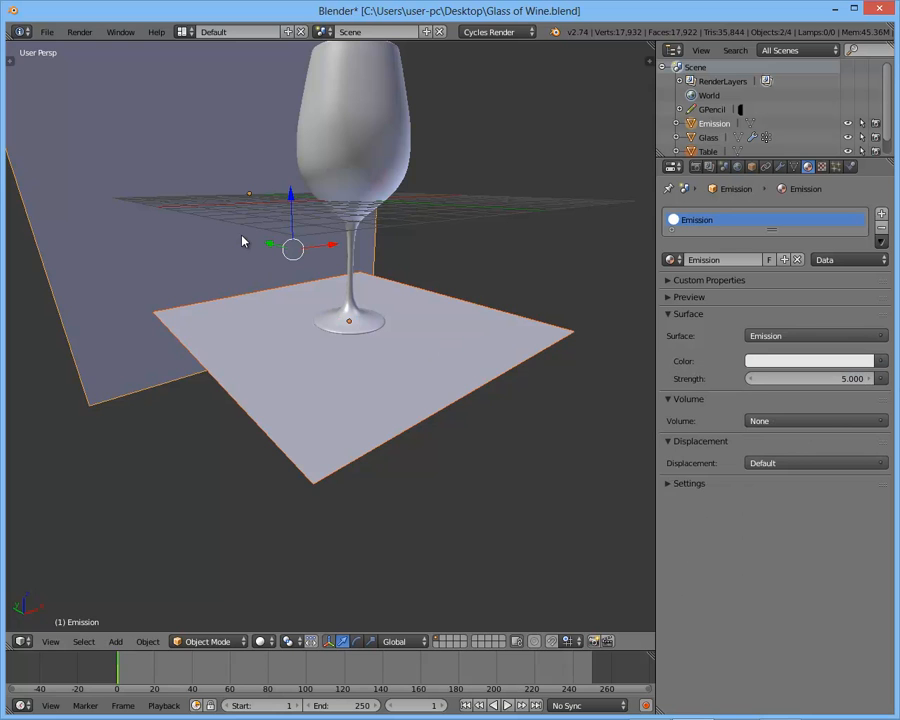
key("ctrl+i")
key("z")
right_click(392, 99, "shift")
right_click(399, 154, "shift")
middle_click_drag(399, 154, 426, 217)
key("h")
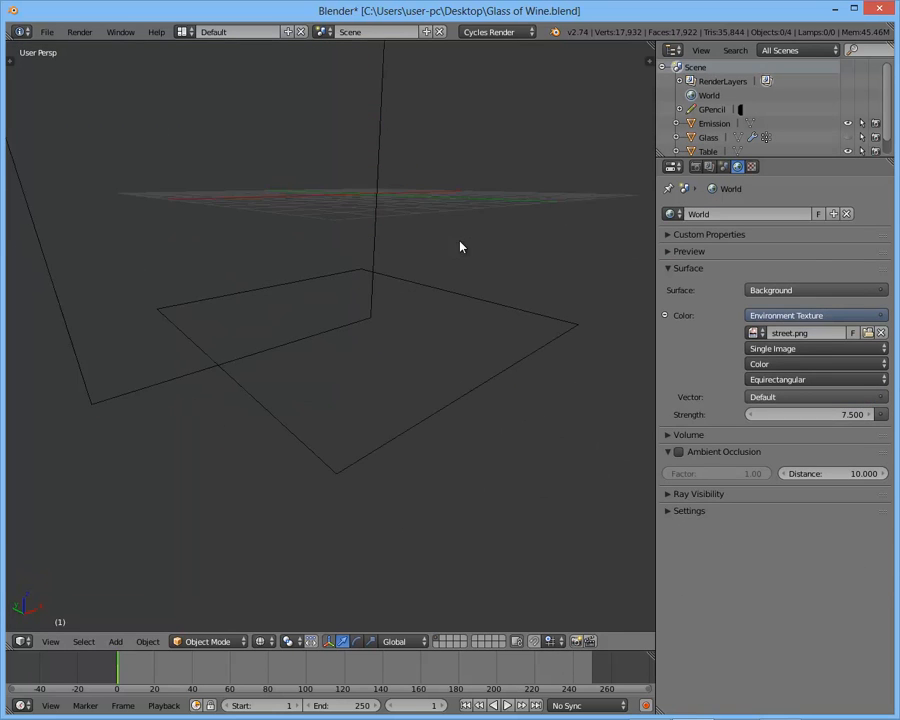
- Select the Table plane and preview its bare wood surface in Rendered shading
right_click(444, 303)
key("z")
key("shift+z")
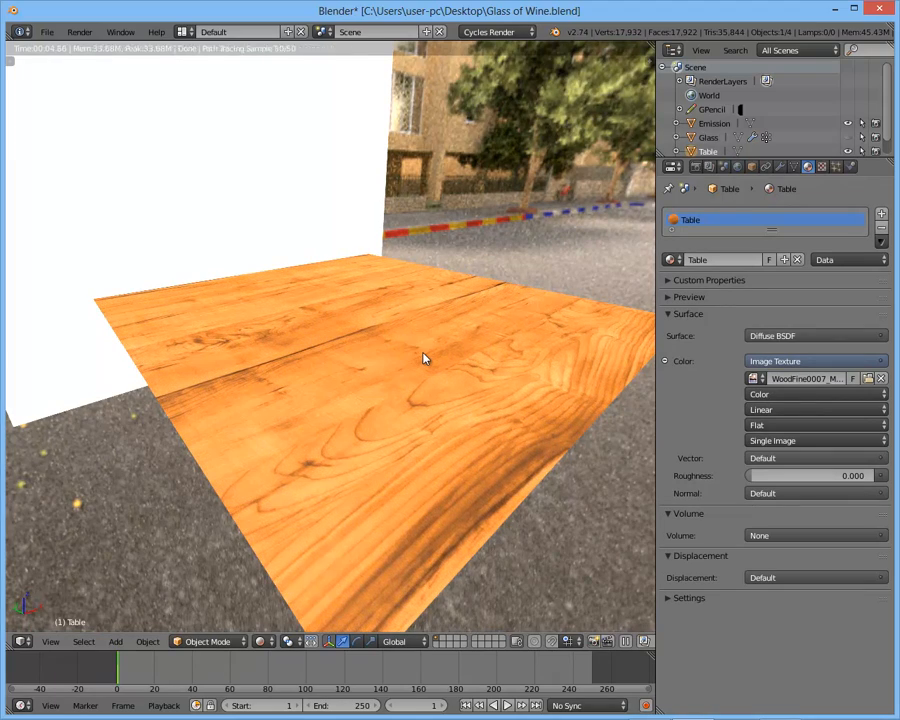
- Switch to the Compositing layout, show the Table's material nodes, and frame the table in the 3D View
key("ctrl+Left")
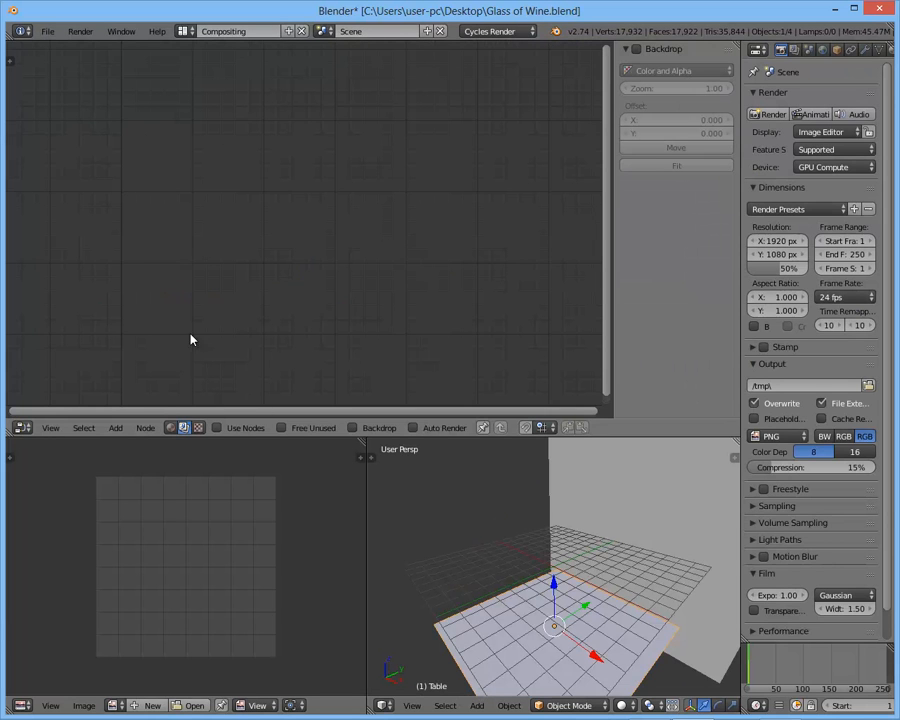
left_click(171, 428)
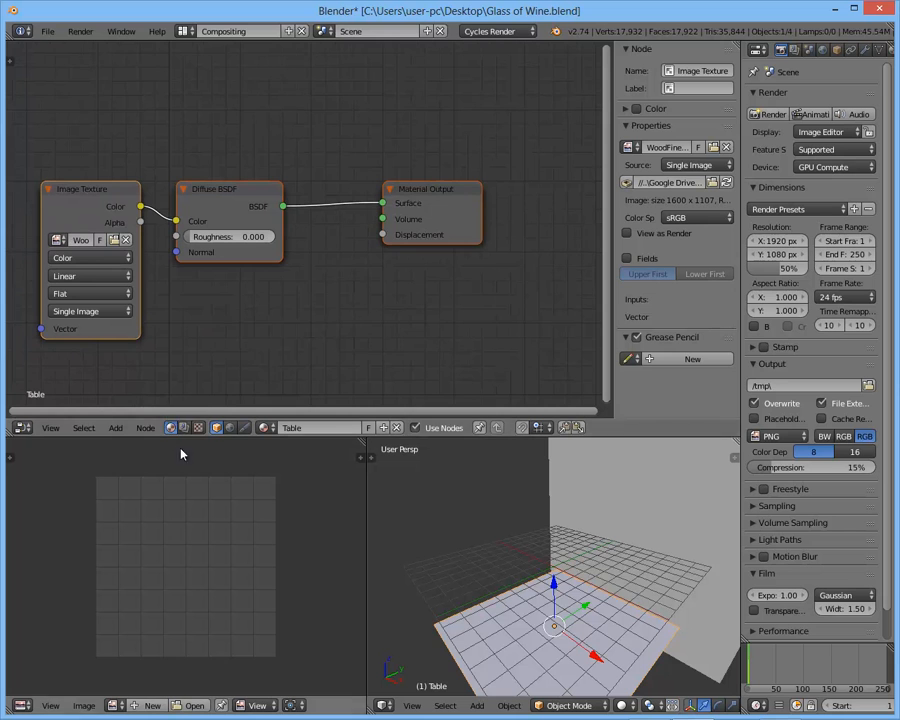
key("a")
middle_click_drag(207, 303, 274, 263)
scroll(561, 601, "down", 3)
middle_click_drag(561, 601, 602, 626)
key("KP_Decimal")
middle_click_drag(532, 588, 388, 466)
- Space out the Table material nodes by moving the Image Texture node clear of the Diffuse BSDF node
middle_click_drag(300, 193, 262, 204)
left_click(349, 196)
left_click(225, 192)
scroll(260, 194, "down", 2)
scroll(280, 196, "down", 2)
scroll(230, 195, "up", 3)
key("g")
left_click(202, 205)
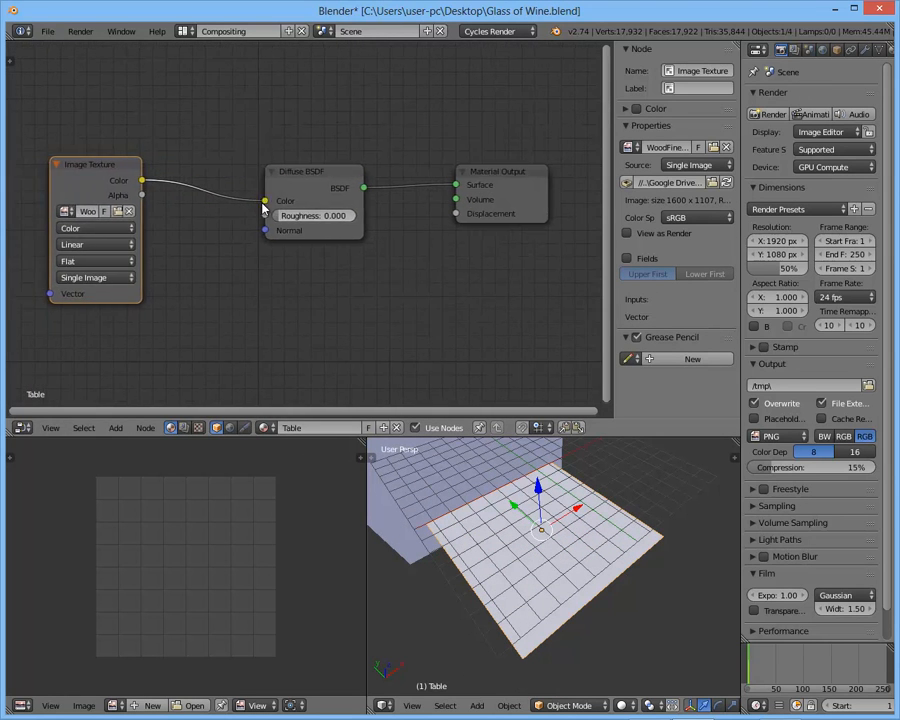
- Rearrange the Diffuse BSDF and Image Texture nodes to leave a wide gap before Material Output, and deselect all nodes
left_click(309, 175)
key("g")
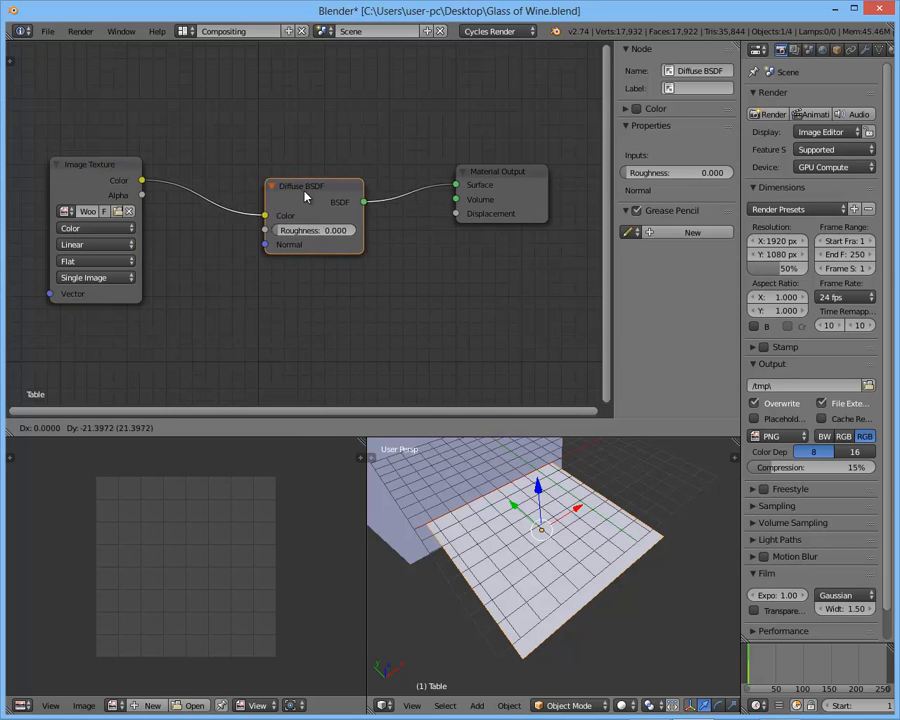
left_click(293, 180)
left_click(114, 176)
key("g")
left_click(175, 225)
left_click(287, 180)
middle_click_drag(215, 186, 249, 190)
left_click(153, 181, "shift")
key("g")
left_click(209, 219)
key("a")
- Insert a Mix Shader node into the link between Diffuse BSDF and Material Output
key("shift+a")
mouse_move(305, 250)
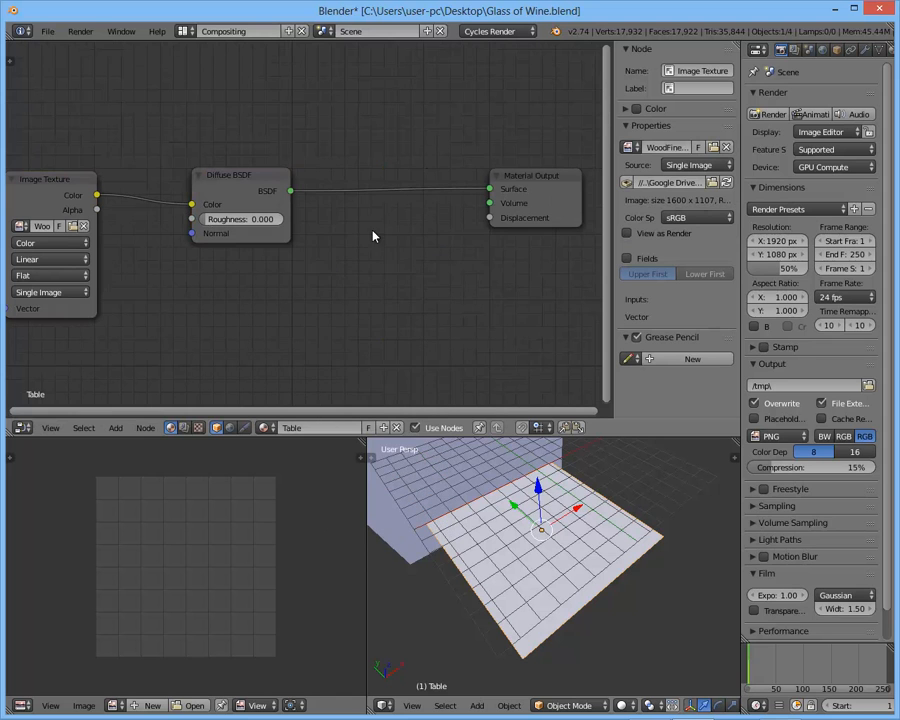
key("shift+a")
mouse_move(364, 274)
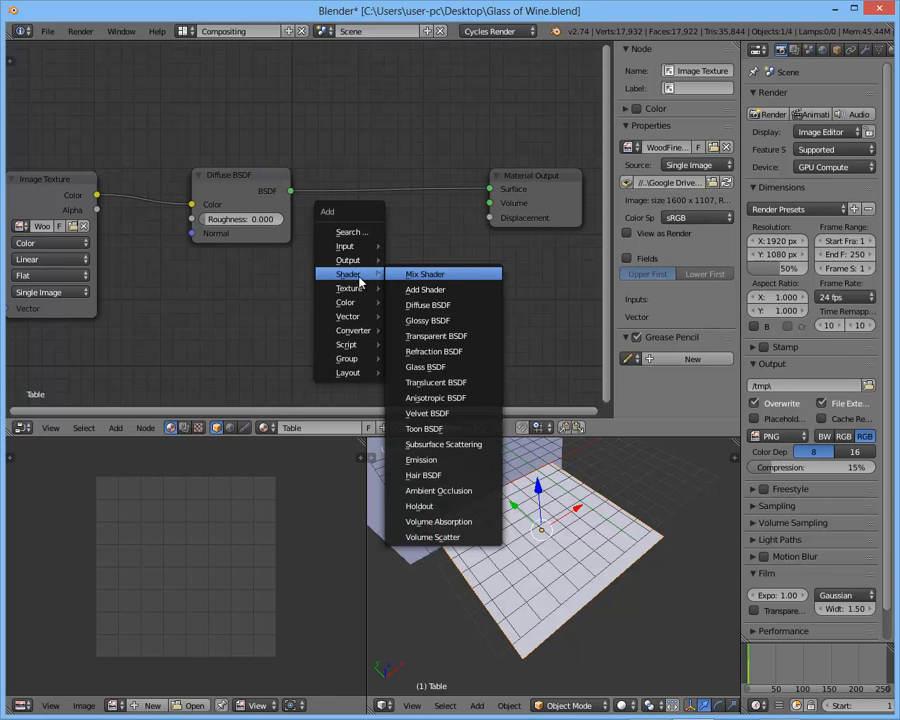
left_click(425, 274)
left_click(347, 241)
scroll(348, 240, "up", 2)
scroll(362, 237, "down", 1)
middle_click_drag(293, 229, 236, 190)
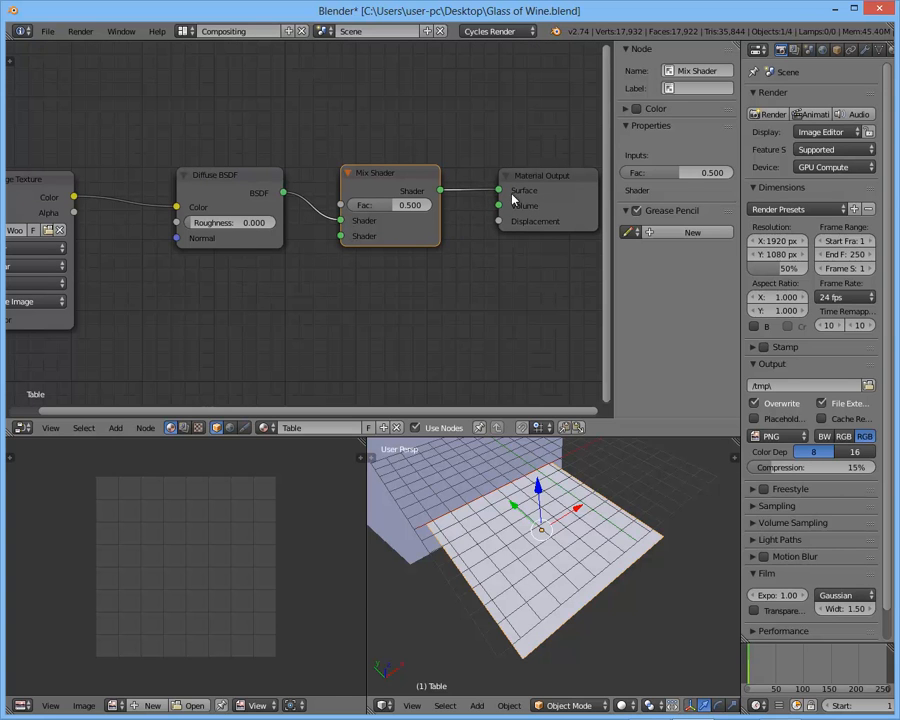
- Add a Glossy BSDF node below Diffuse BSDF and connect its output to the Mix Shader's second Shader input
key("shift+a")
mouse_move(325, 254)
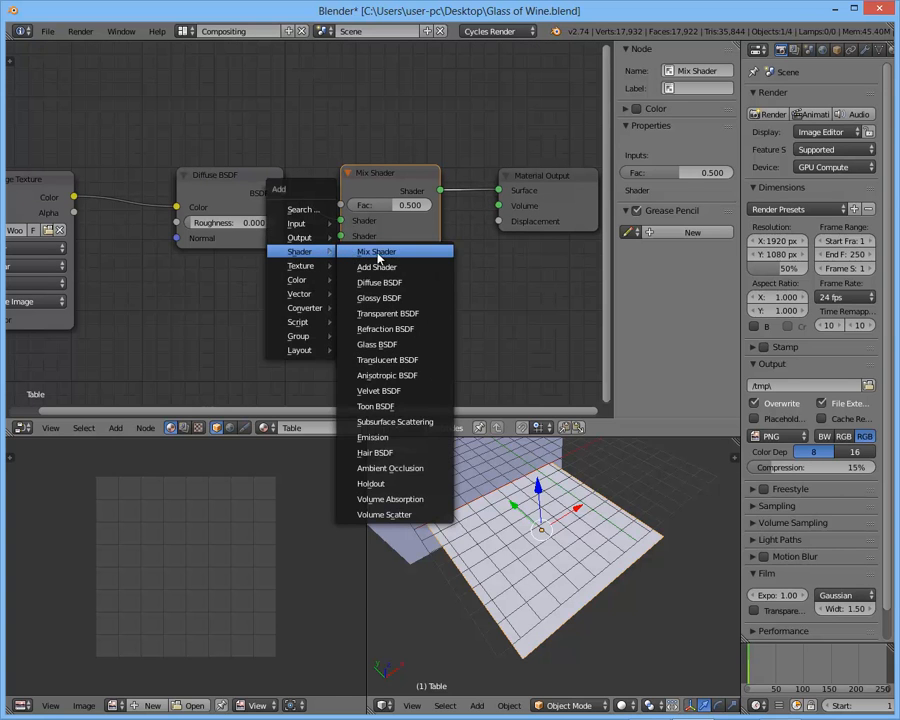
left_click(401, 299)
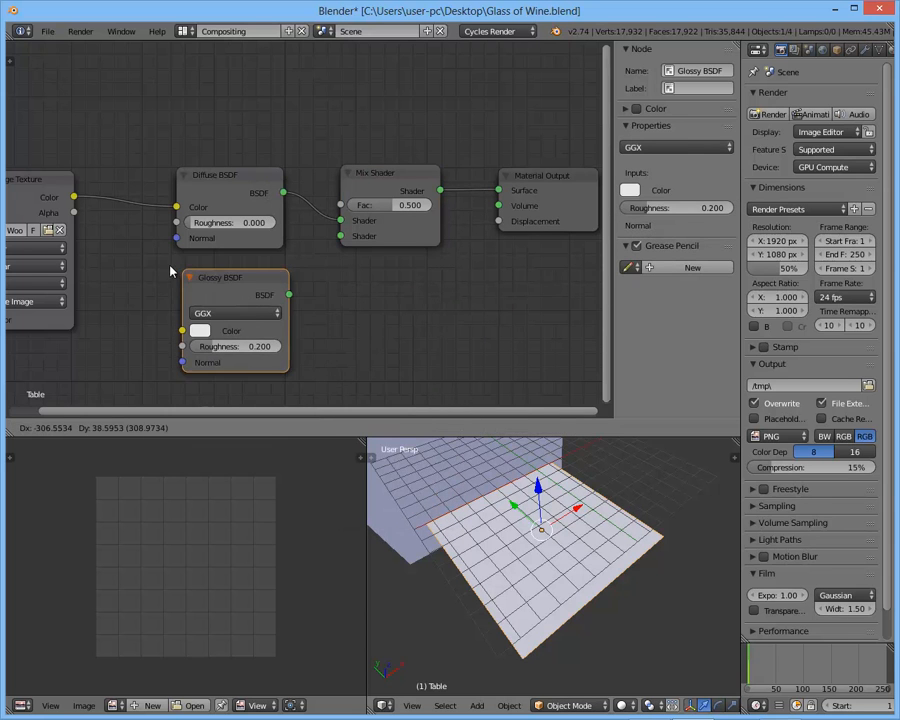
left_click(200, 360)
middle_click_drag(530, 473, 571, 506)
scroll(557, 500, "up", 2)
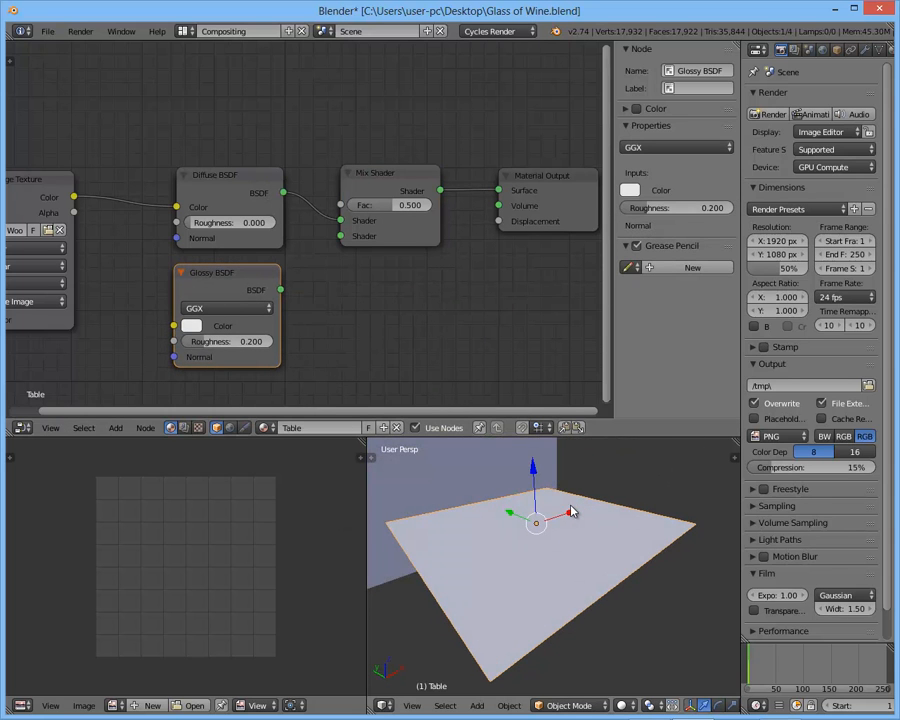
left_click_drag(285, 290, 341, 236)
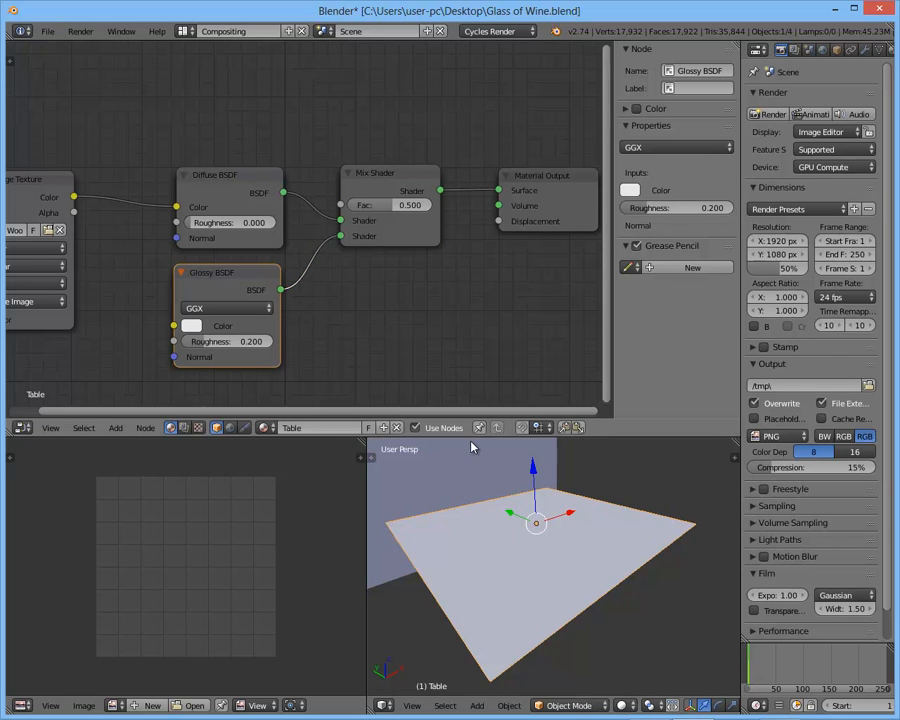
- Preview the table in Rendered shading and set the Glossy BSDF roughness to 0.05
key("shift+z")
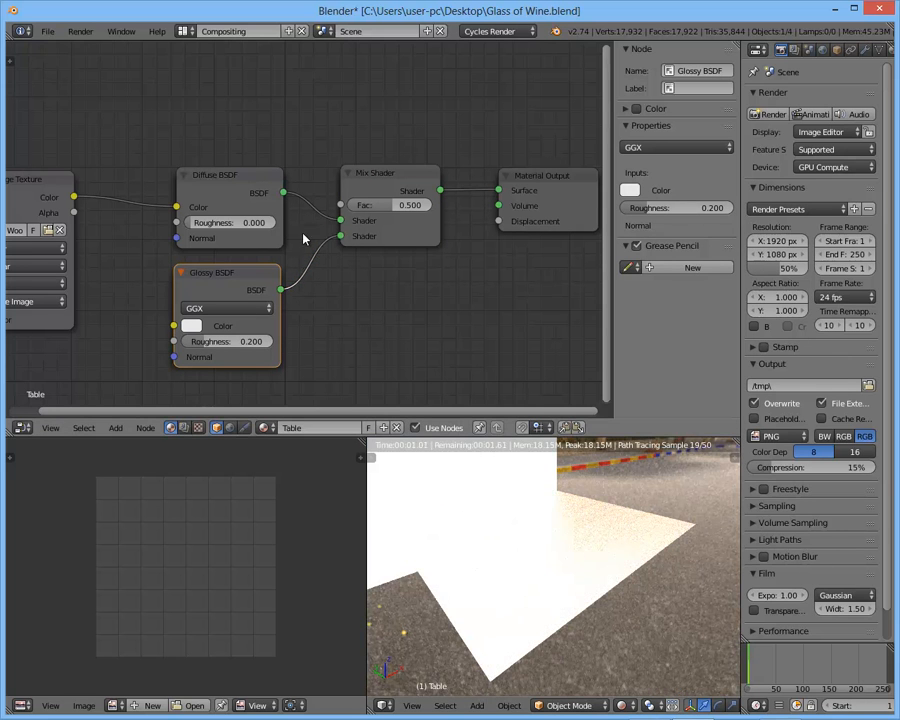
middle_click_drag(615, 503, 667, 517)
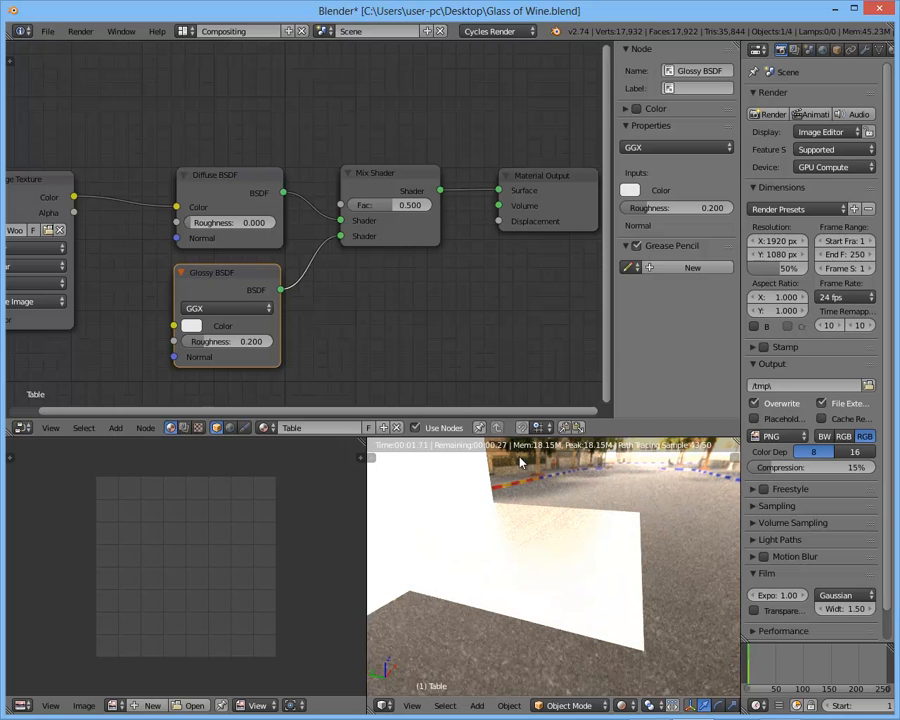
middle_click_drag(600, 547, 581, 547)
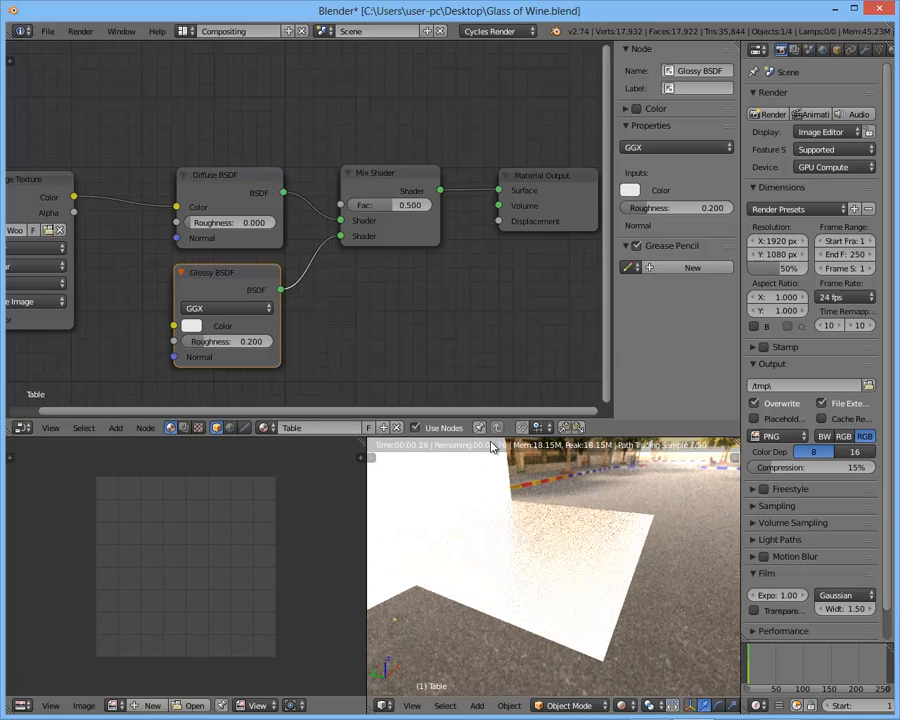
left_click(207, 344)
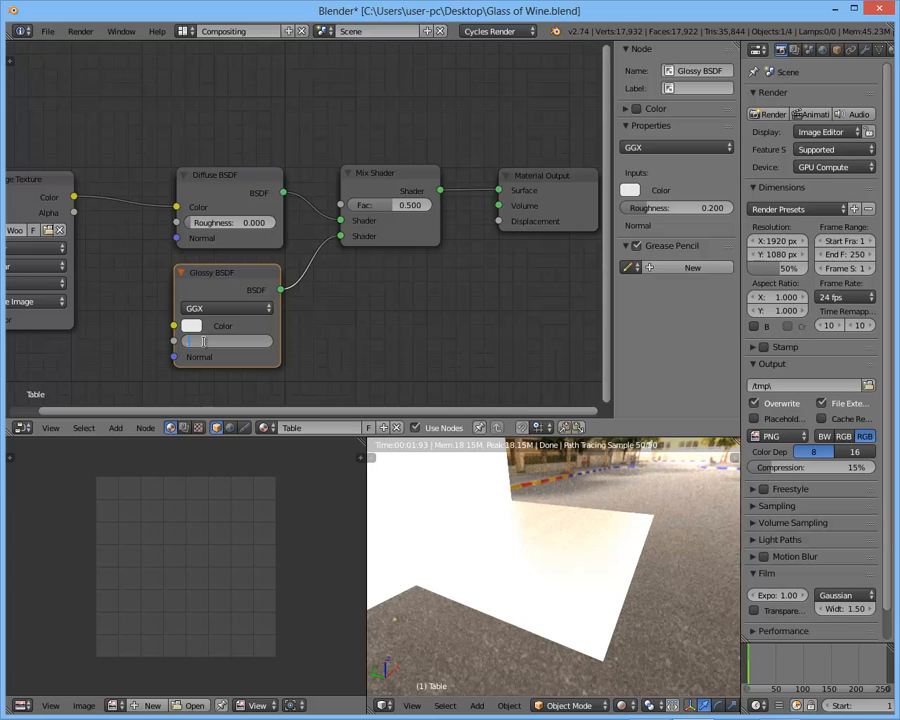
type(".05")
key("Return")
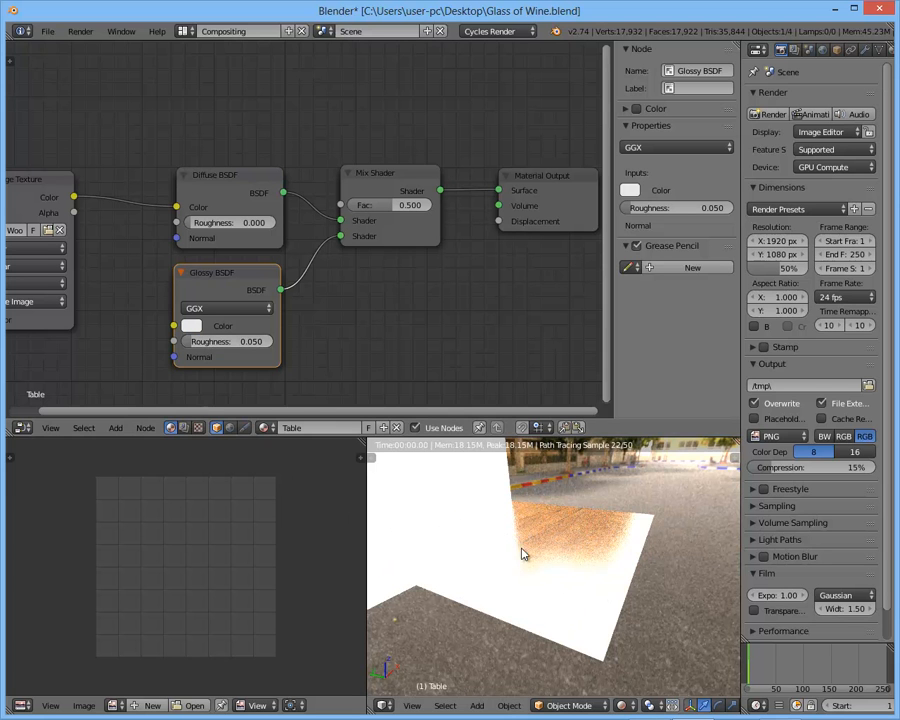
scroll(585, 536, "up", 2)
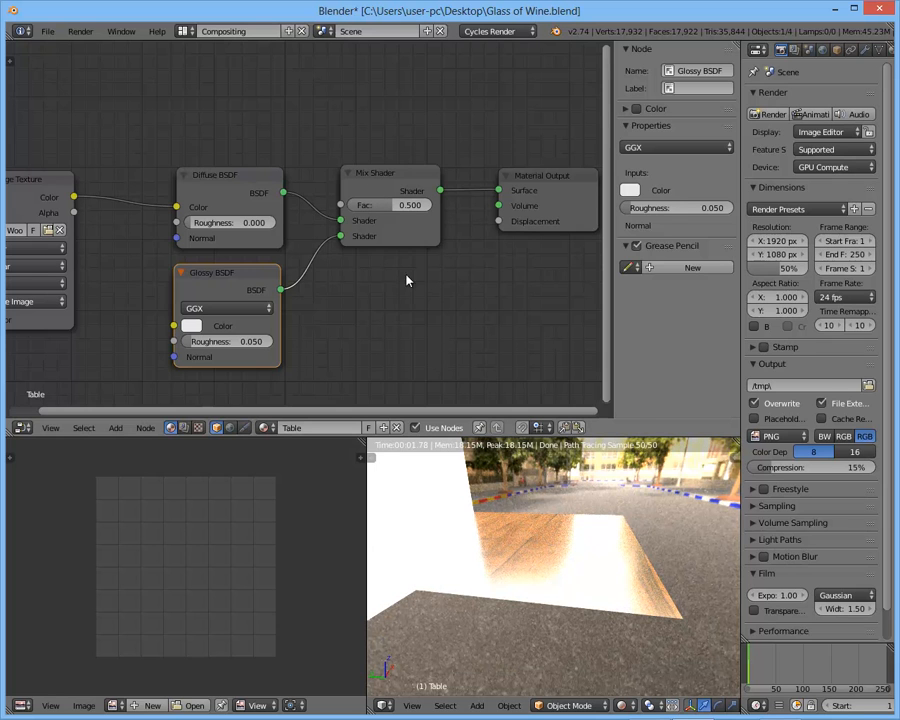
- Compare the table's fully glossy and fully diffuse looks by setting the Mix Shader's Fac to 1.000 and finally to 0.000
left_click(390, 188)
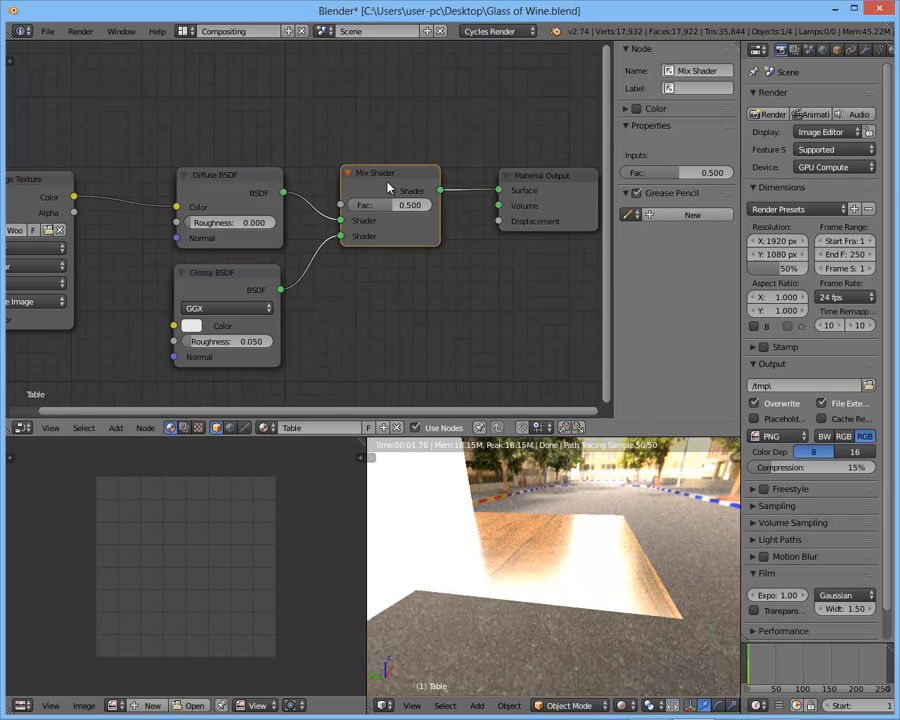
left_click(265, 181)
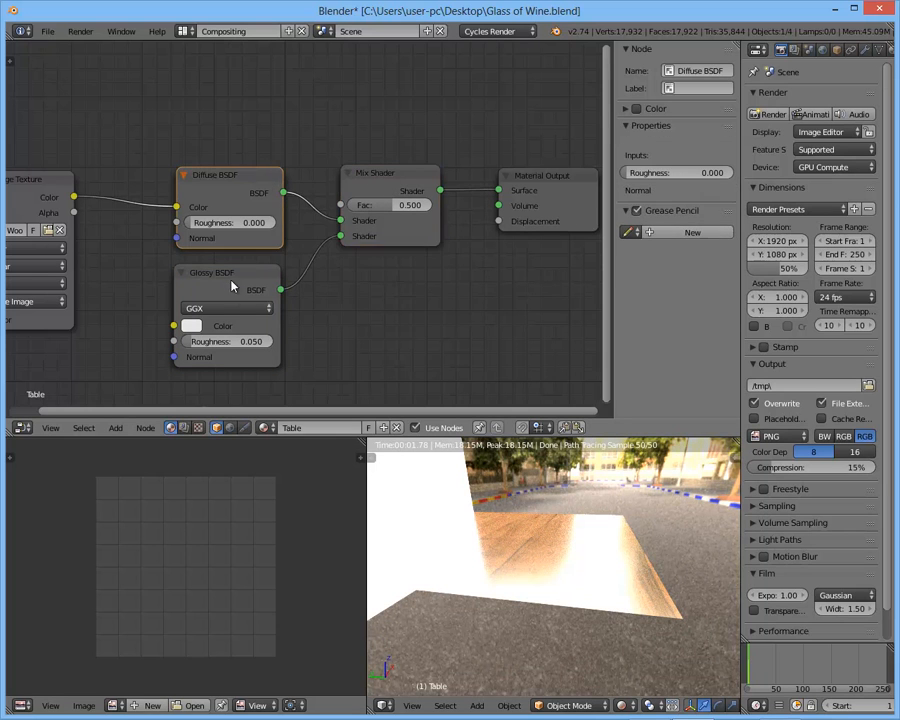
left_click(229, 283)
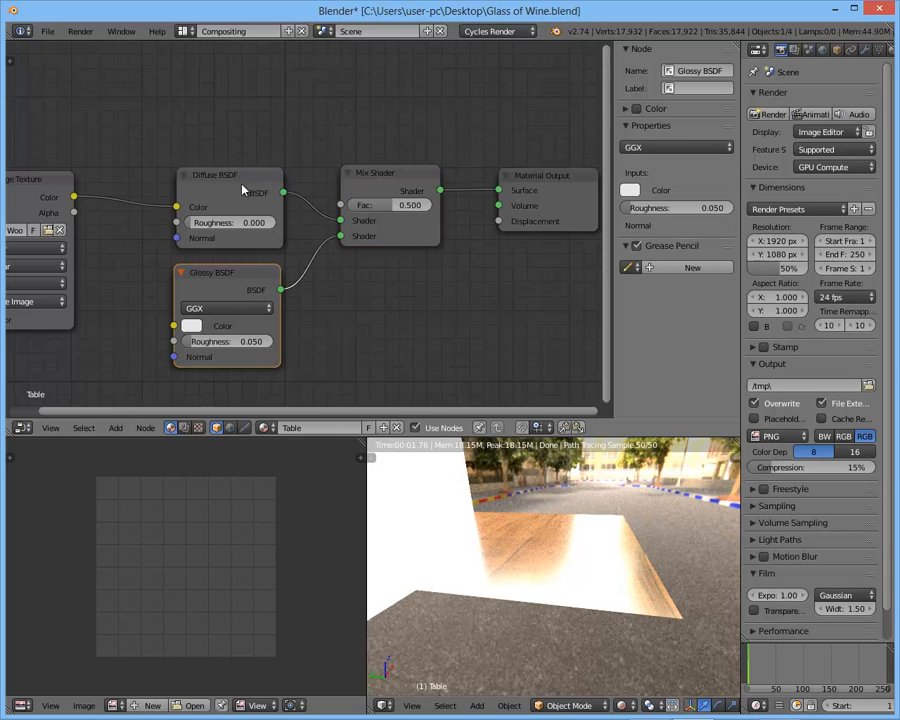
left_click_drag(381, 210, 447, 215)
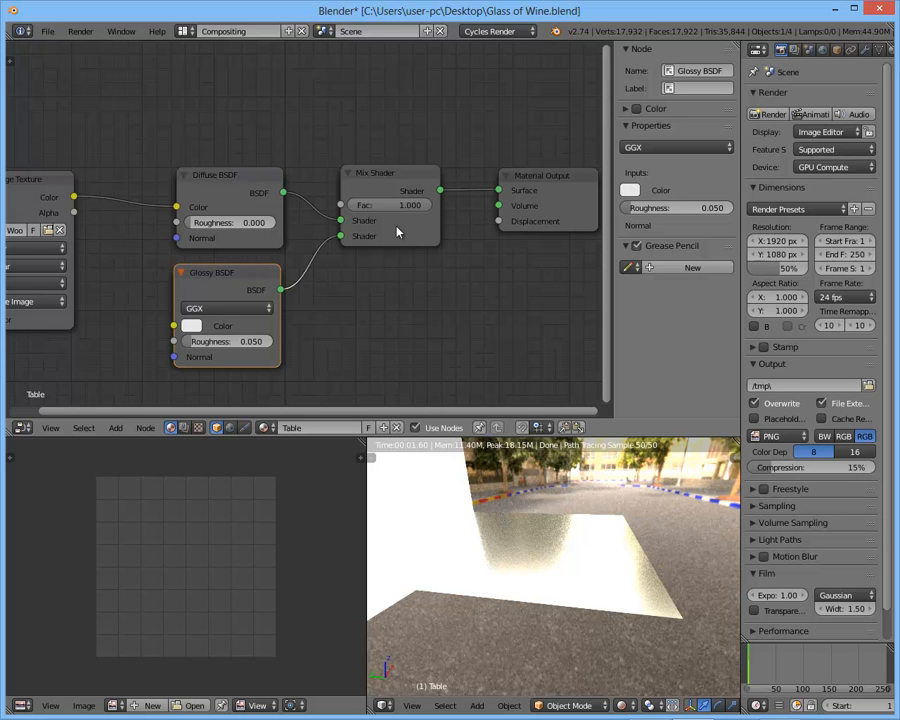
left_click_drag(390, 208, 242, 206)
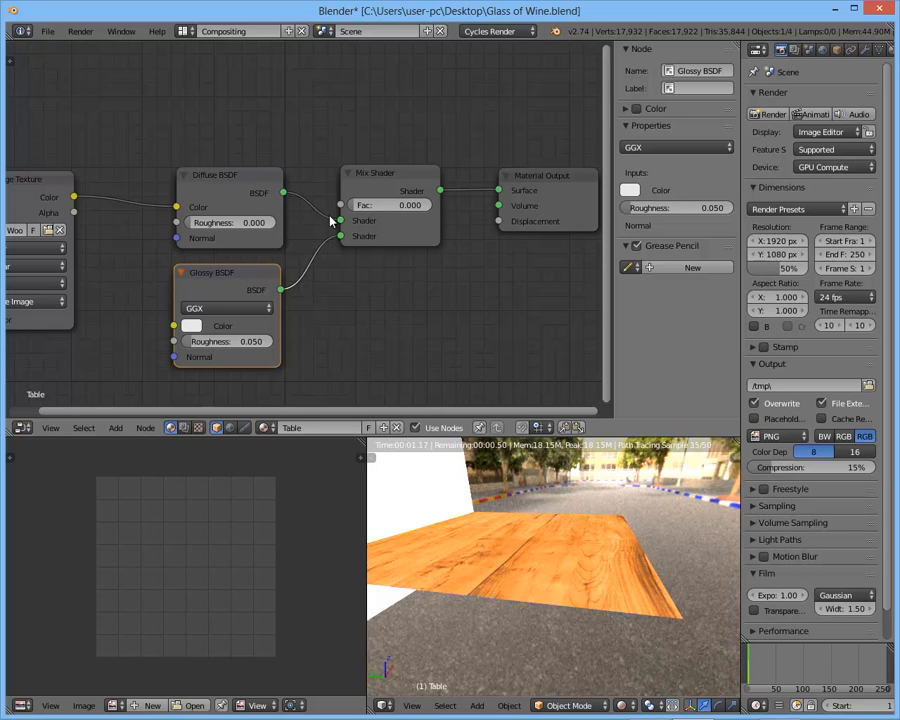
middle_click_drag(600, 565, 573, 587)
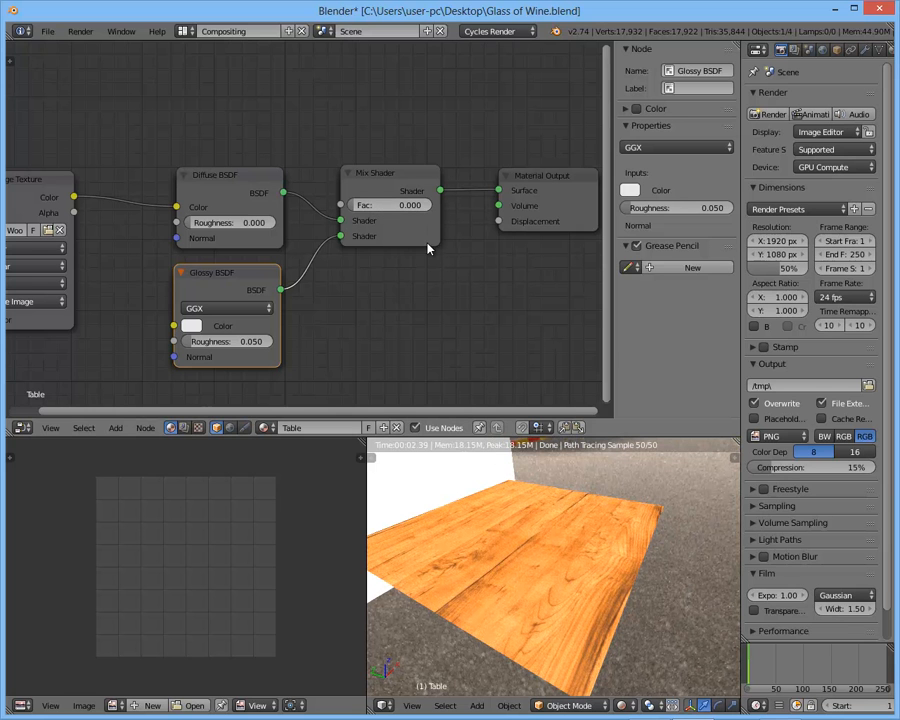
mouse_move(367, 206)
left_mouse_down()
mouse_move(403, 206)
mouse_move(353, 215)
left_mouse_up()
- Add a Fresnel node above Diffuse BSDF and connect its Fac output to the Mix Shader's Fac input
key("shift+a")
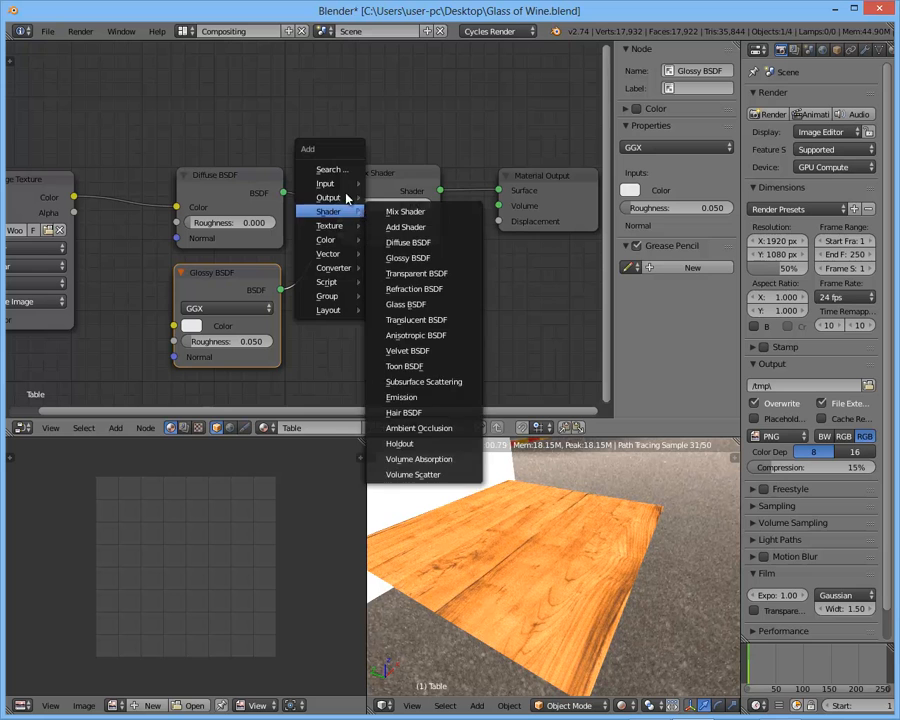
mouse_move(330, 184)
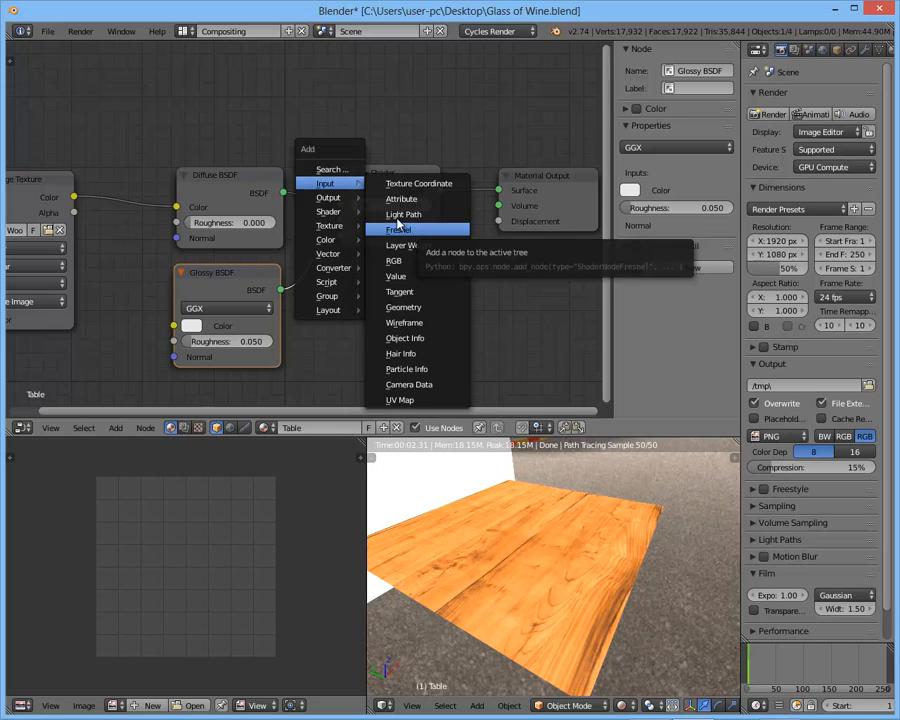
left_click(417, 231)
left_click(177, 82)
mouse_move(278, 107)
left_mouse_down()
mouse_move(305, 151)
mouse_move(284, 113)
left_mouse_up()
key("shift+a")
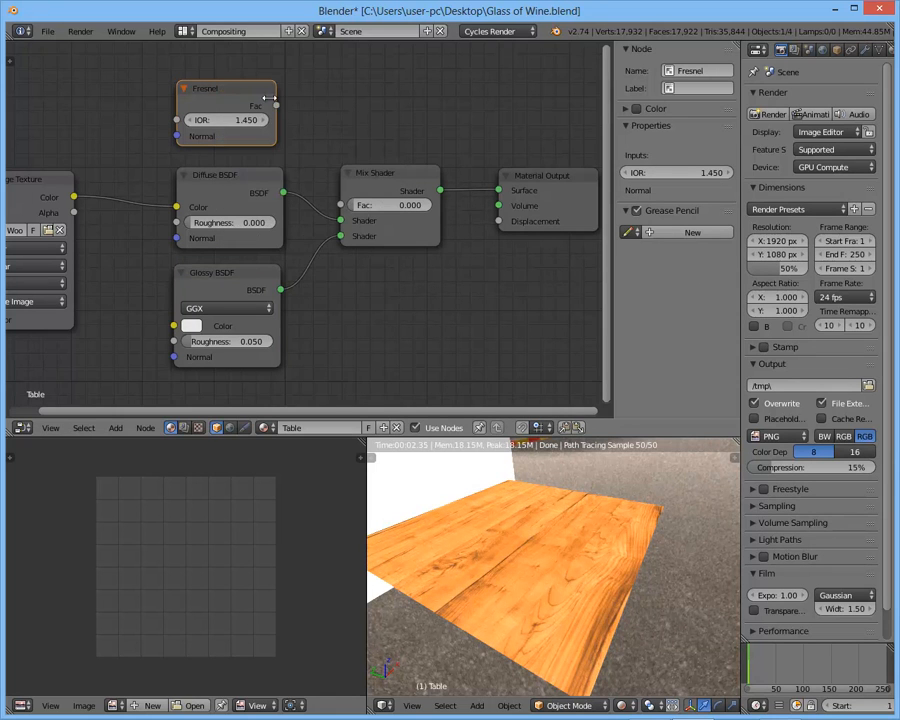
left_click_drag(277, 107, 341, 205)
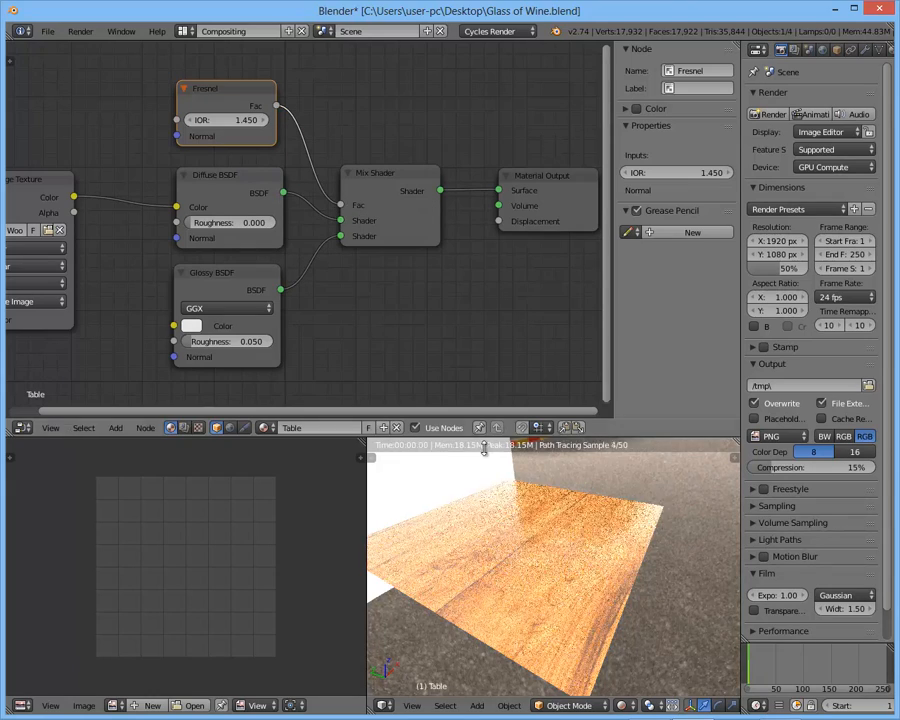
- Examine the table's reflections in the rendered preview from low and high viewing angles and at different distances
middle_click_drag(535, 567, 679, 530)
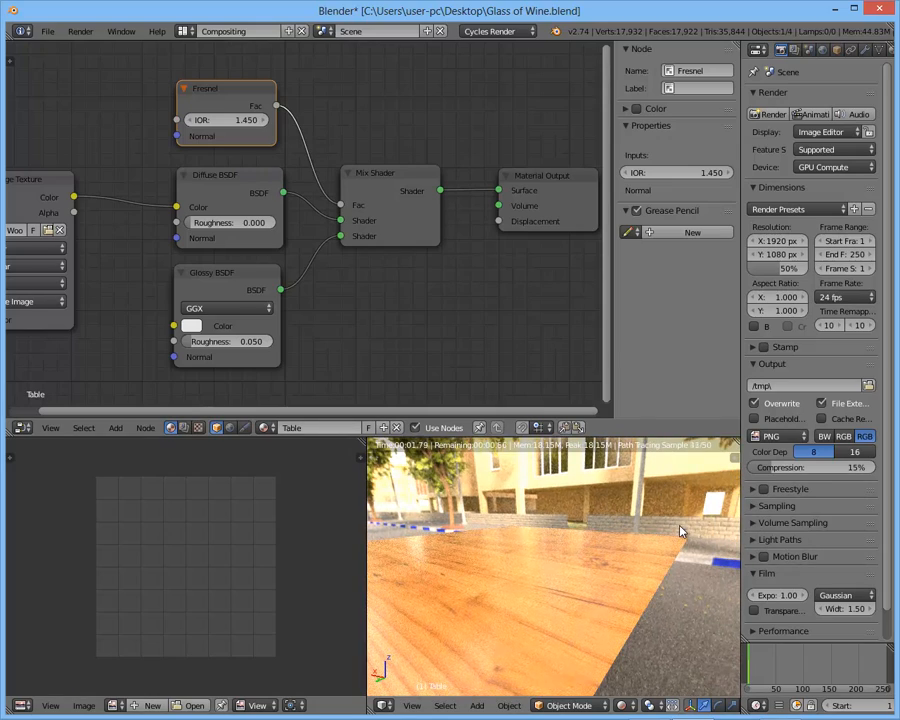
middle_click_drag(680, 531, 504, 555)
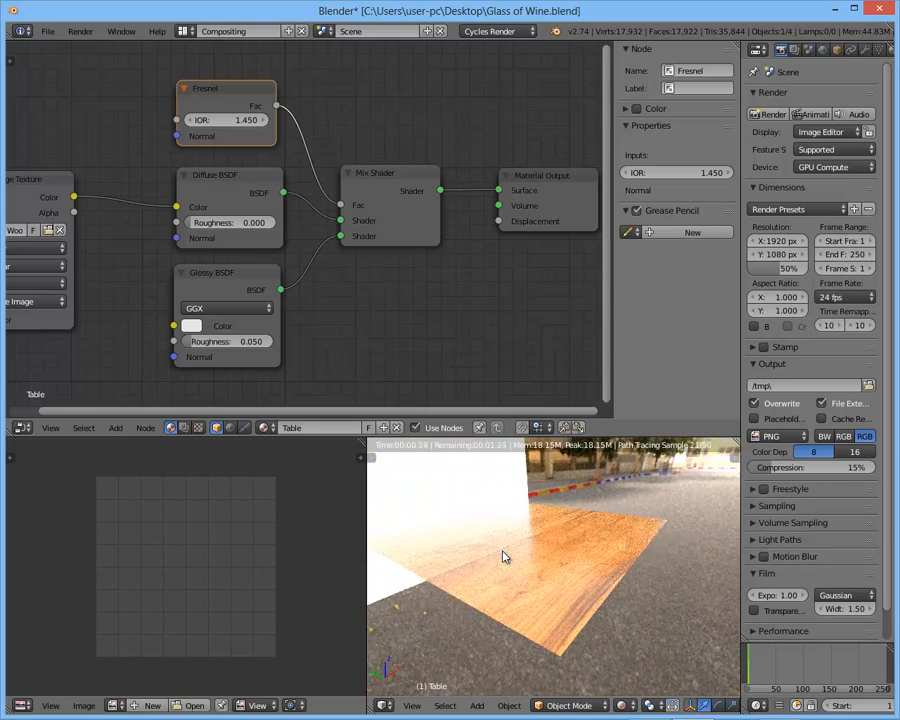
scroll(558, 566, "up", 1)
scroll(558, 566, "down", 1)
middle_click_drag(559, 566, 583, 528)
scroll(580, 607, "up", 2)
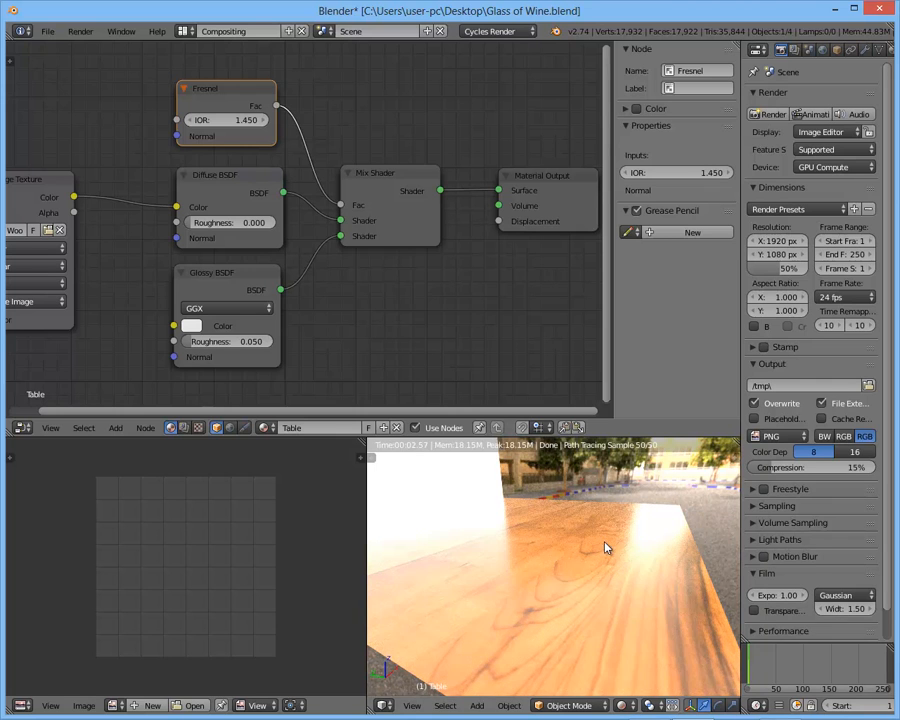
scroll(430, 200, "down", 2)
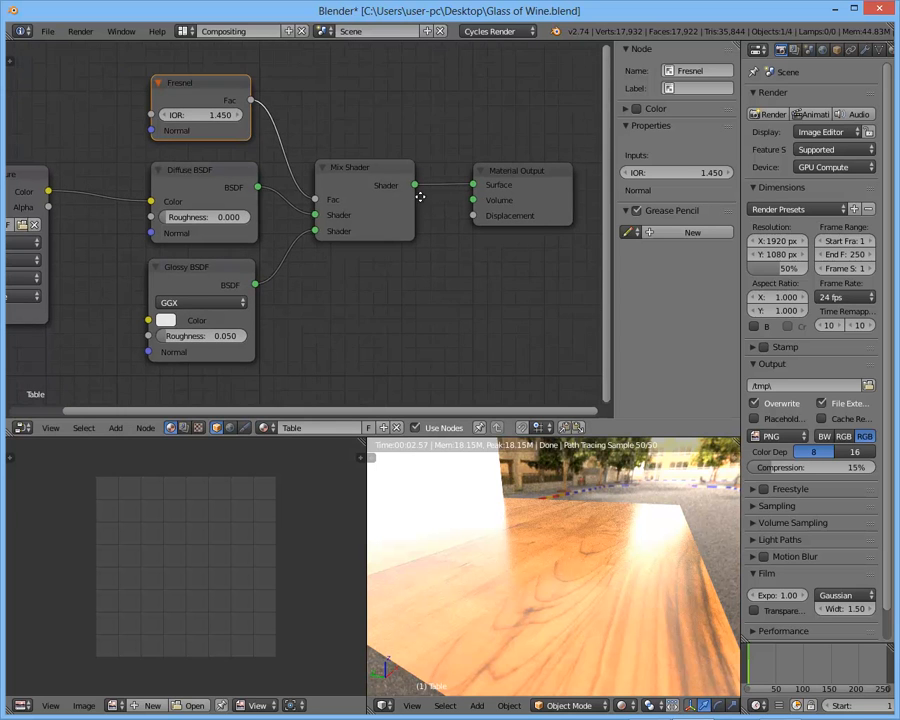
- Move the Material Output node farther away from the Mix Shader to make room in the node tree
left_click(473, 195)
middle_click_drag(471, 196, 412, 195)
left_click_drag(443, 190, 520, 172)
middle_click_drag(205, 265, 314, 252)
middle_click_drag(390, 254, 360, 253)
- Add a MixRGB node below the Mix Shader and connect its Color output to Material Output's Displacement input
key("shift+a")
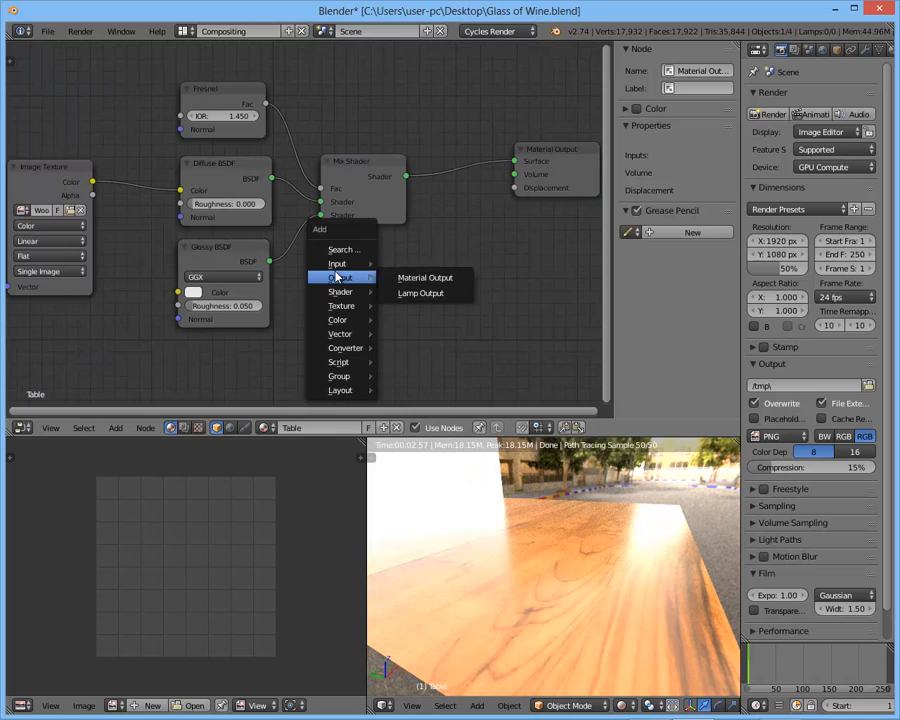
mouse_move(340, 308)
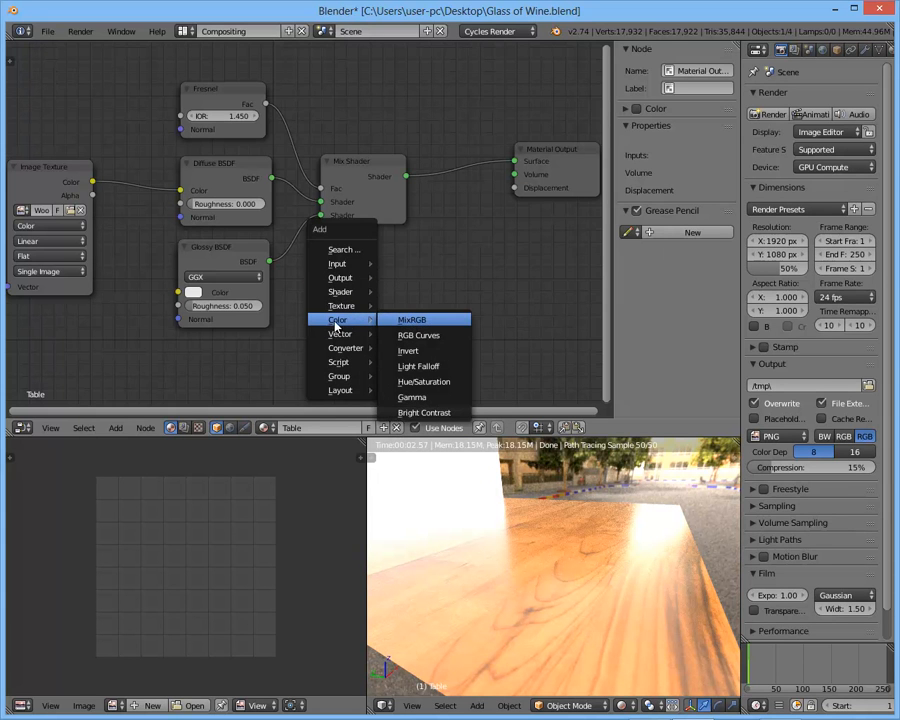
left_click(409, 321)
left_click(342, 253)
middle_click_drag(384, 278, 388, 251)
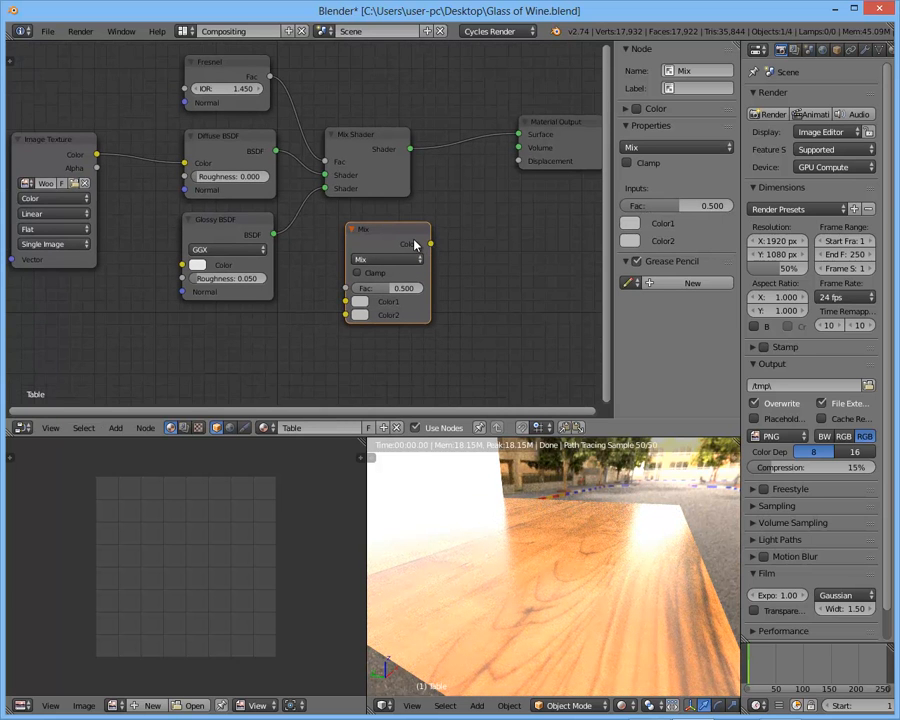
left_click_drag(423, 248, 518, 161)
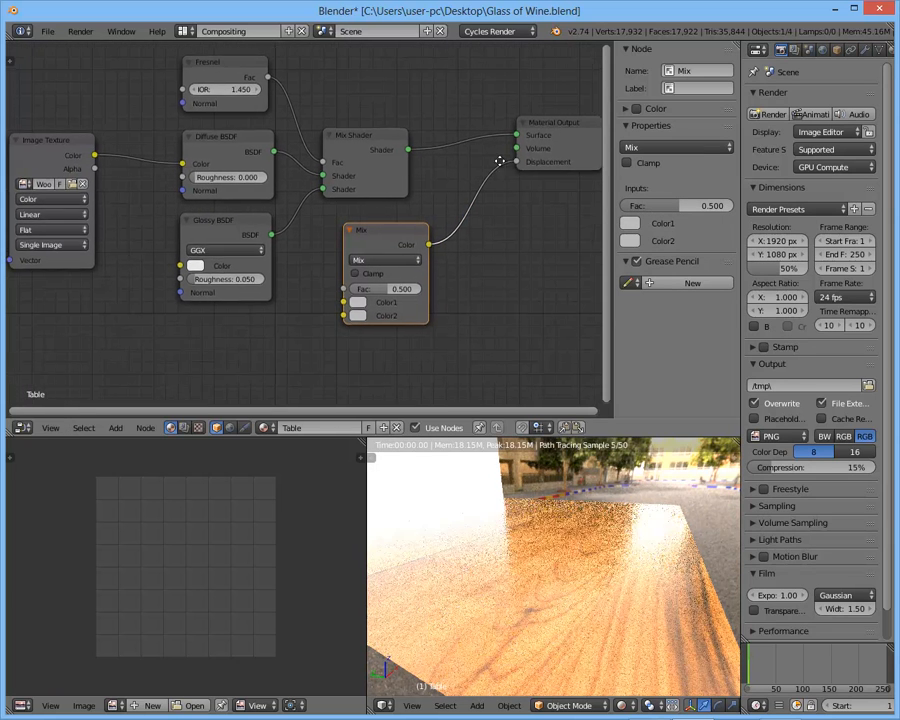
middle_click_drag(534, 248, 476, 252)
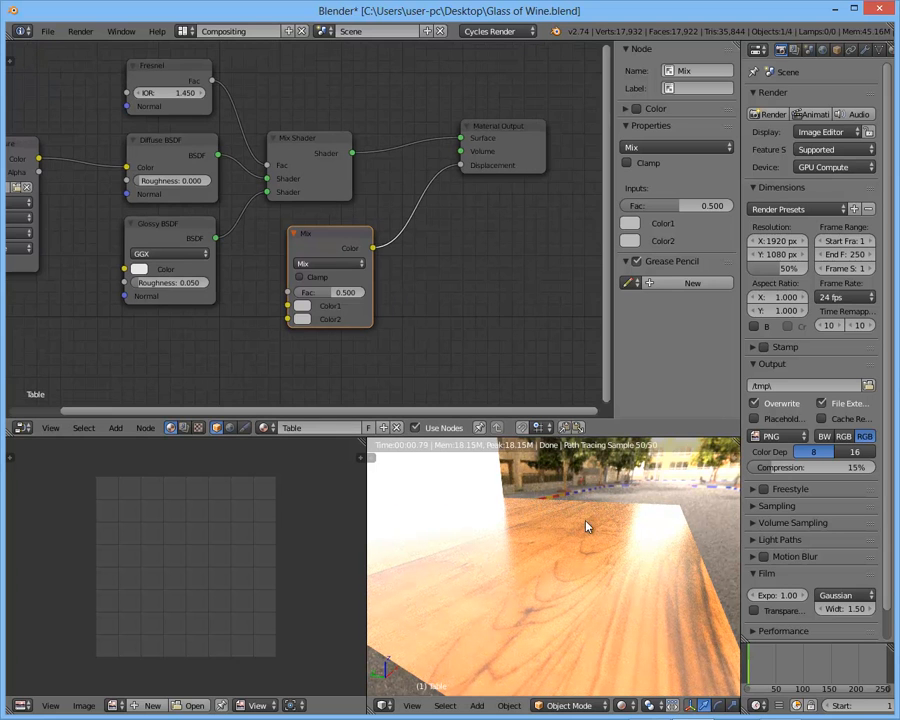
- Connect the Image Texture's Color output to the Mix node's Color2 input and inspect the bump on the rendered table
middle_click_drag(298, 344, 409, 333)
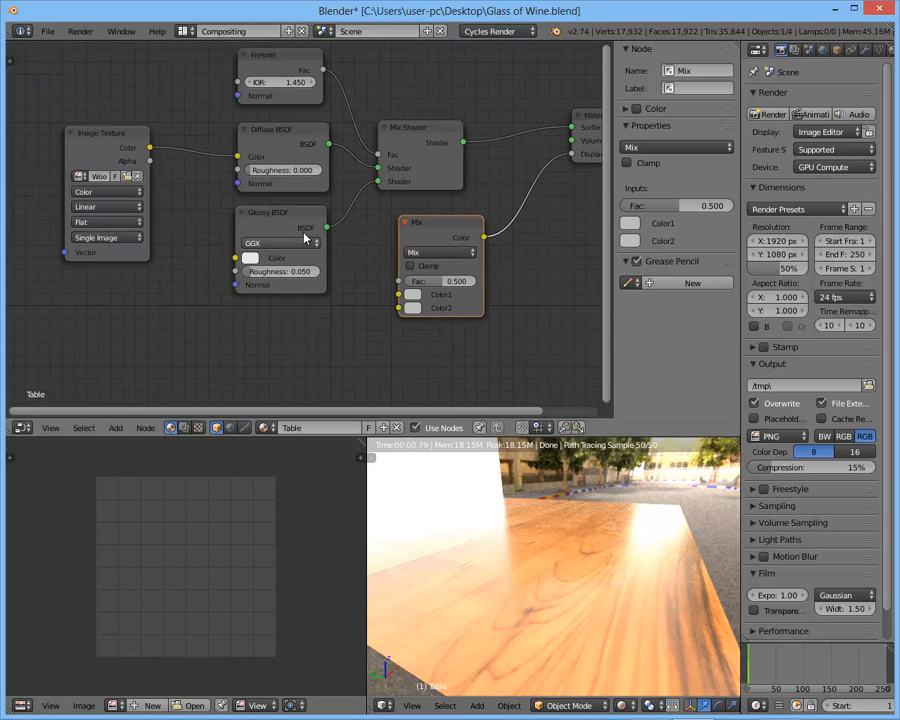
left_click(113, 139)
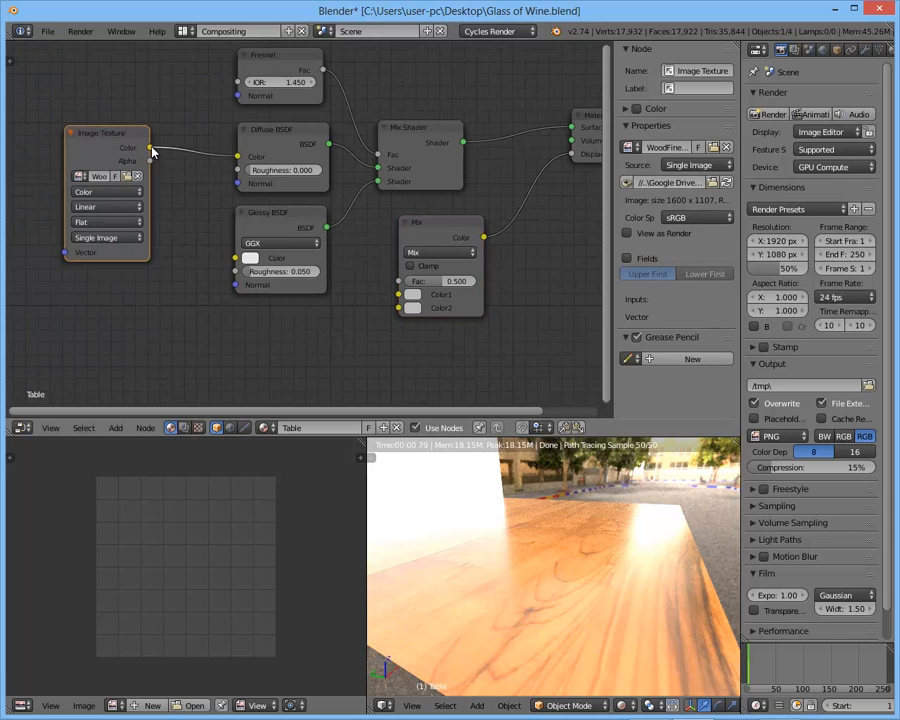
left_click_drag(150, 148, 399, 310)
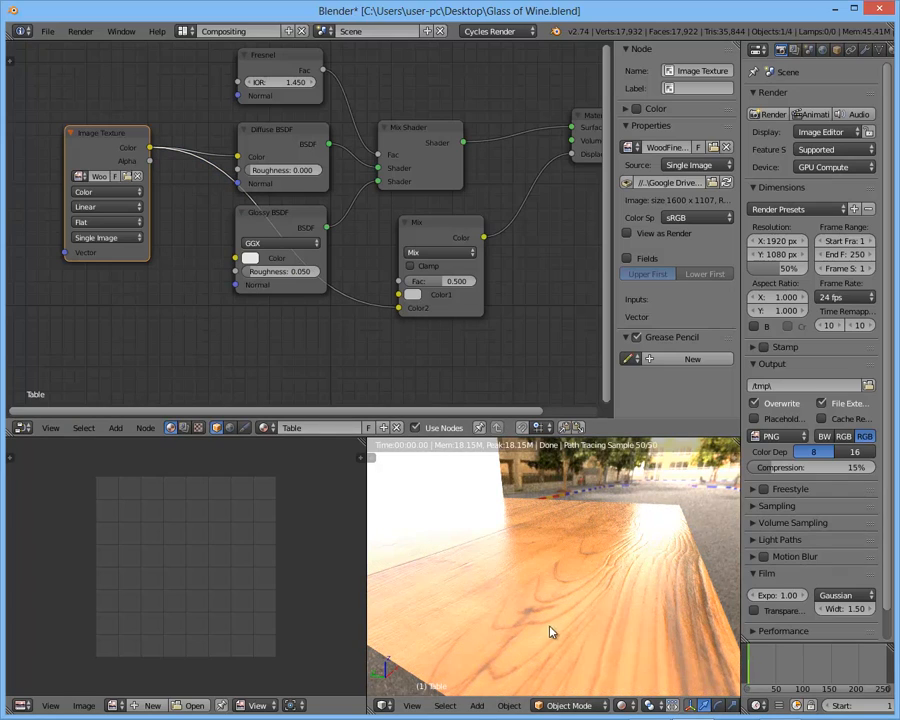
middle_click_drag(619, 560, 653, 563)
scroll(653, 563, "up", 2)
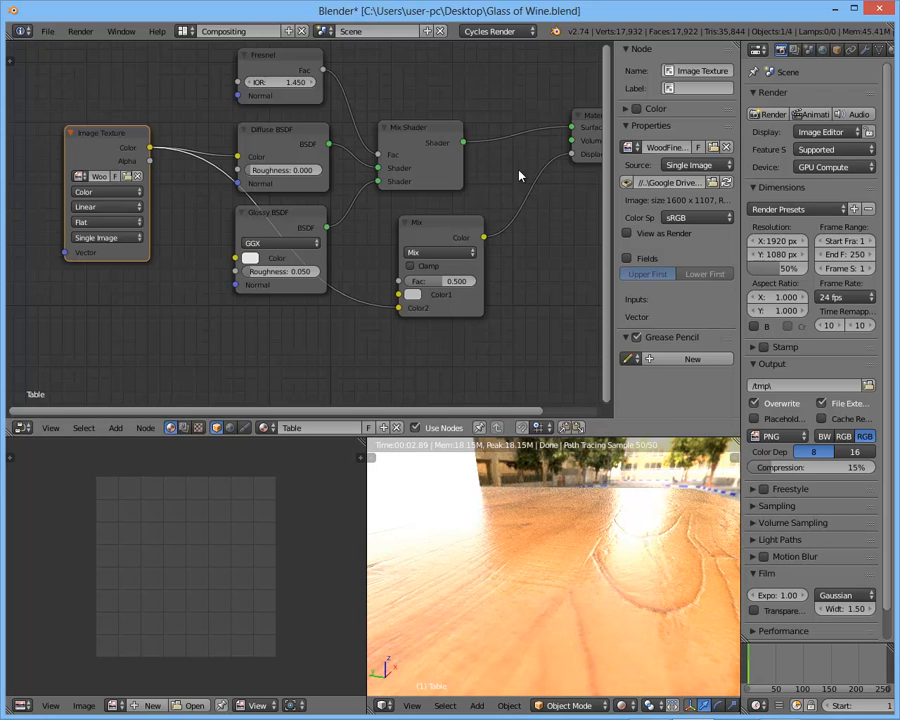
left_click_drag(548, 248, 550, 252, "ctrl")
left_click_drag(484, 237, 571, 155)
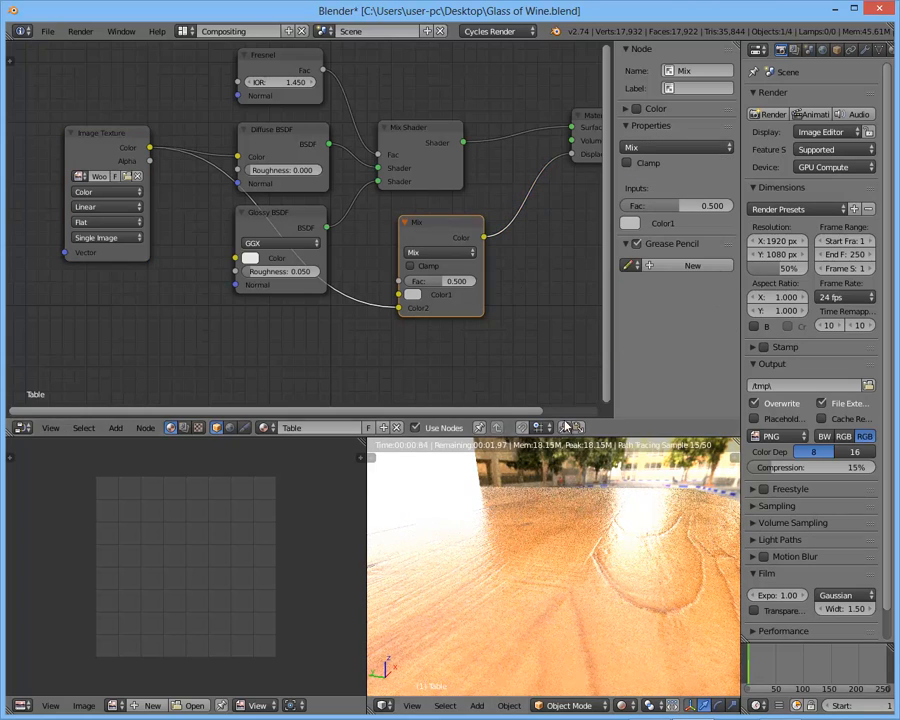
middle_click_drag(615, 589, 578, 526)
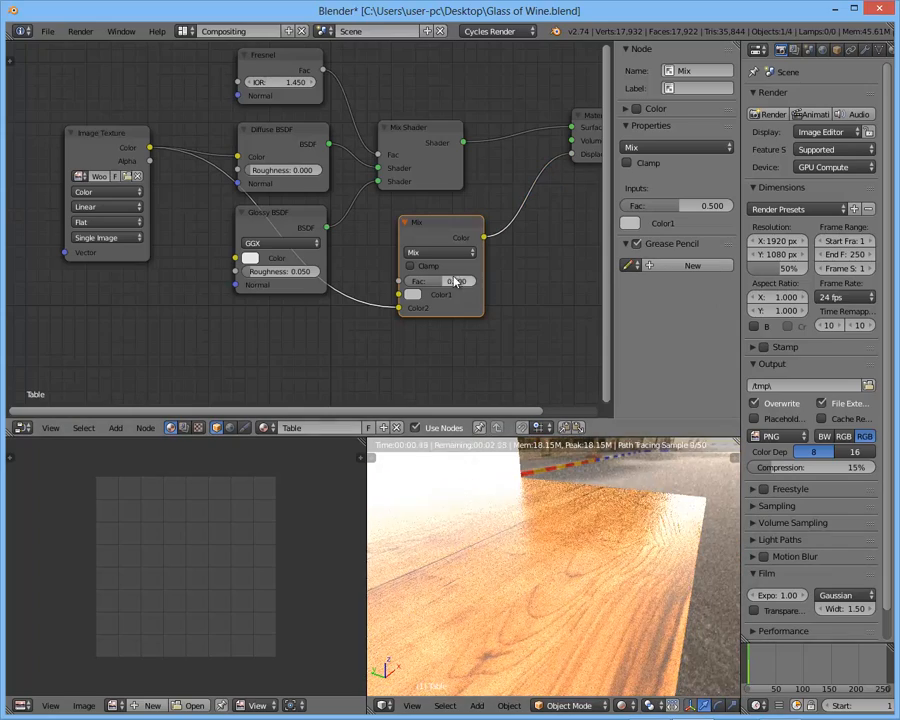
- Set the Mix node's blend type to Multiply and view the table's surface close up
left_click(424, 256)
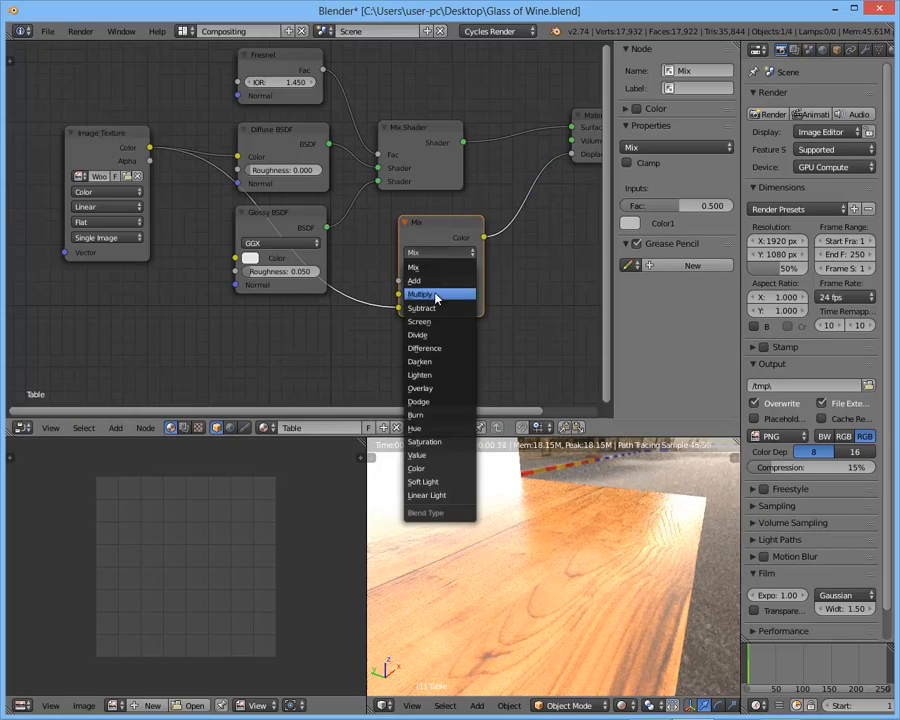
left_click(437, 296)
middle_click_drag(570, 536, 668, 512)
scroll(680, 517, "up", 3)
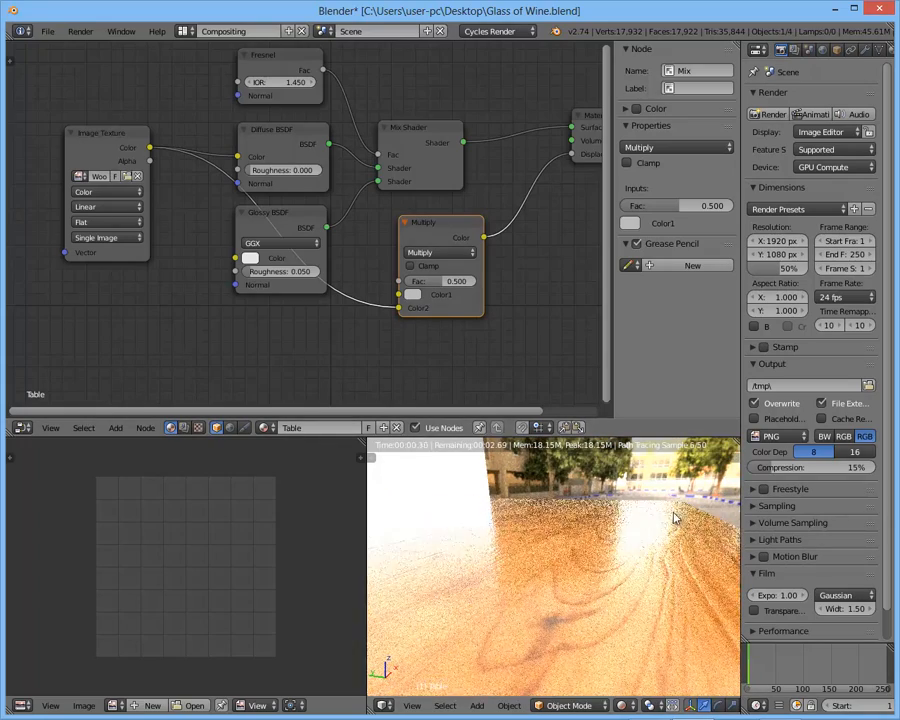
- Compare the table's bump strength with the Multiply node's Fac at 0.000 and at 1.000
left_click_drag(433, 285, 332, 286)
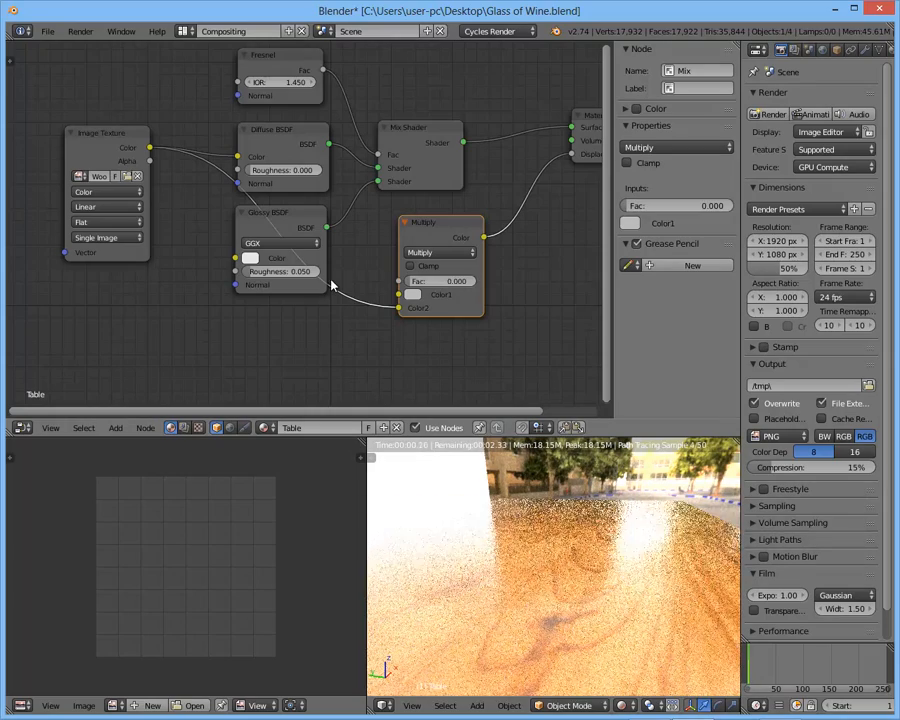
left_click_drag(422, 281, 577, 287)
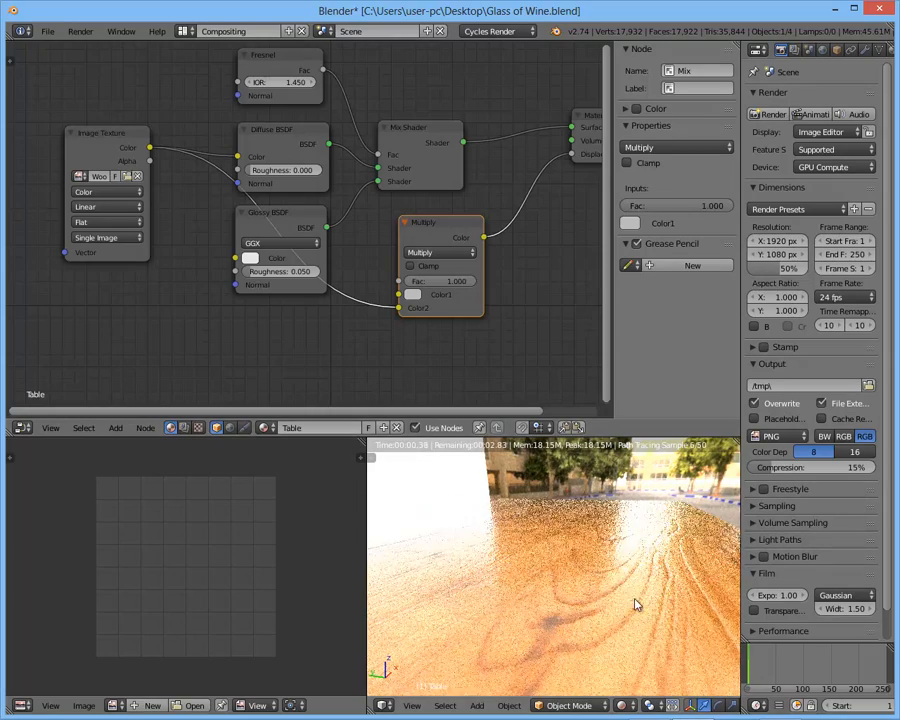
middle_click_drag(596, 558, 560, 528)
- Try white and then black as the Multiply node's Color1 to compare their effect on the bump
left_click(414, 298)
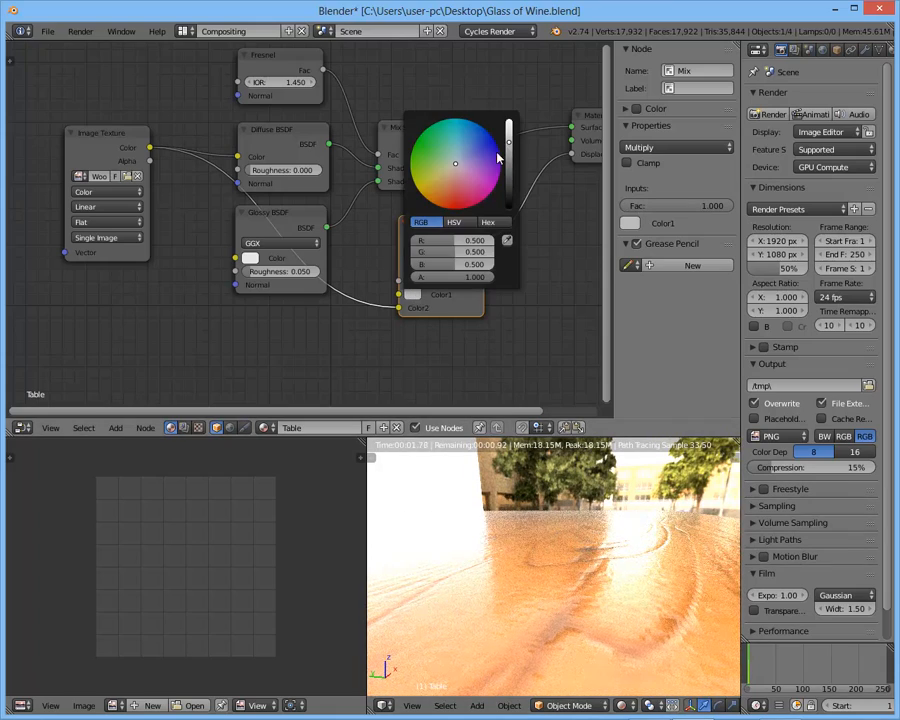
left_click_drag(509, 141, 511, 105)
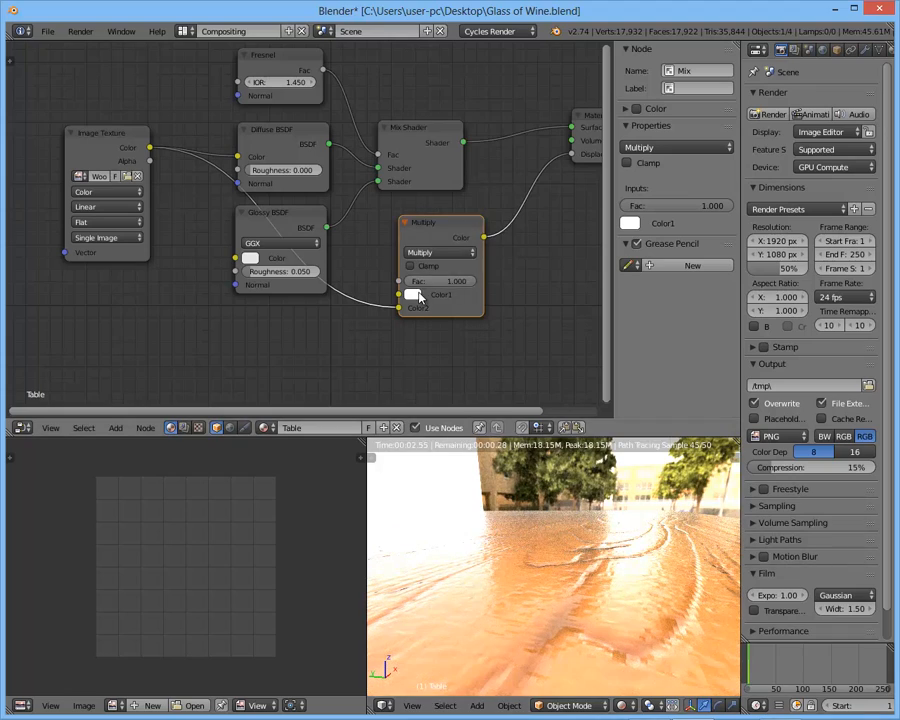
left_click(413, 295)
left_click(508, 200)
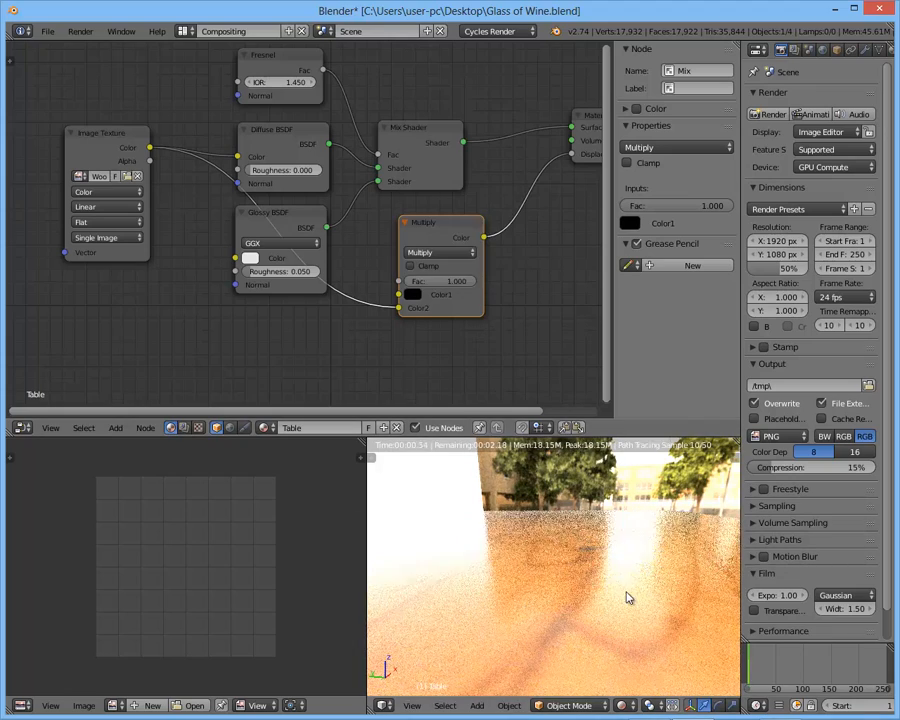
- Set the Multiply node's Color1 to pure white
left_click(414, 297)
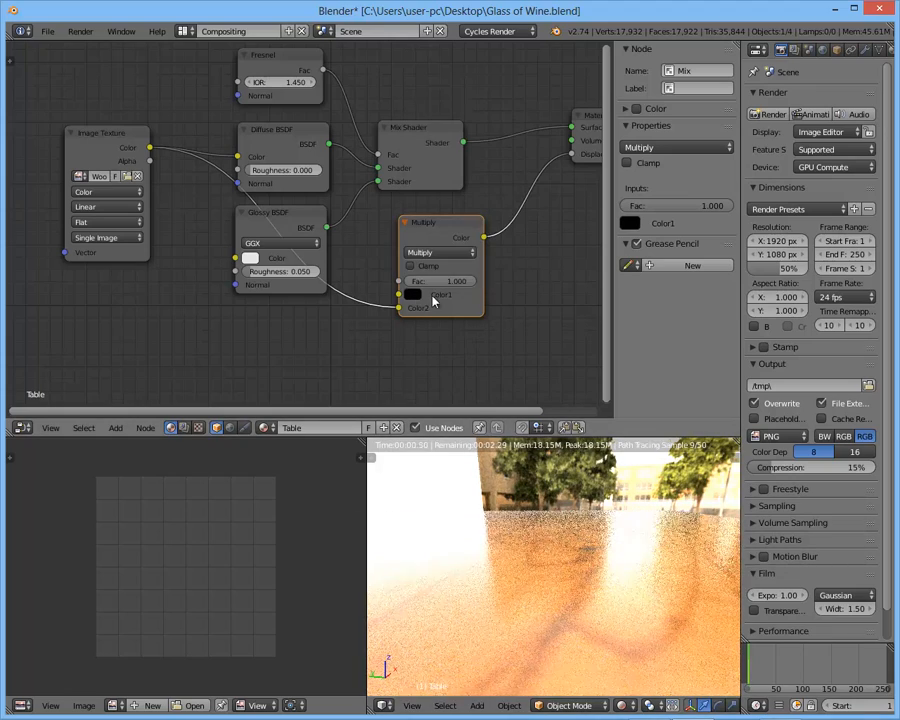
left_click_drag(427, 281, 417, 282, "ctrl")
key("ctrl+z")
left_click(410, 295)
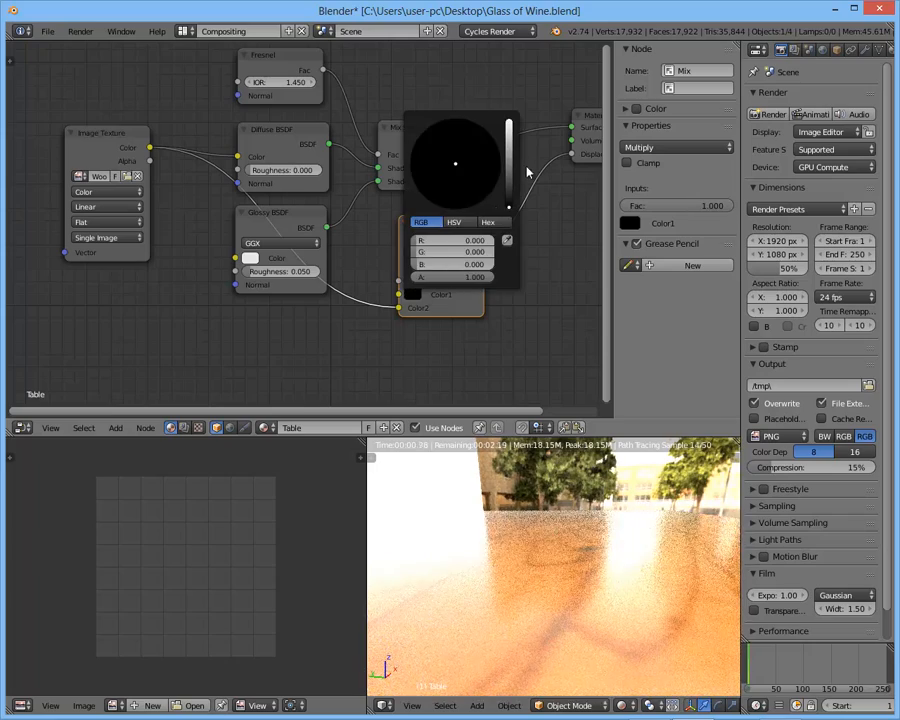
left_click_drag(511, 168, 511, 118)
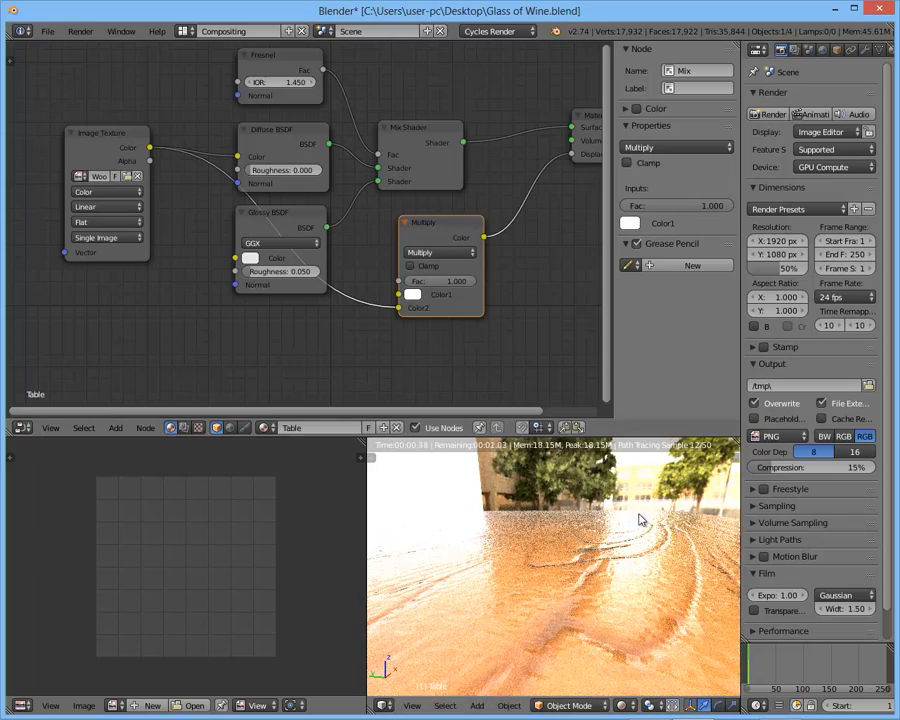
- Reduce the Multiply node's Fac to 0.582 and check the whole table in the rendered preview
left_click_drag(445, 282, 427, 282)
key("ctrl+z")
left_click(412, 294)
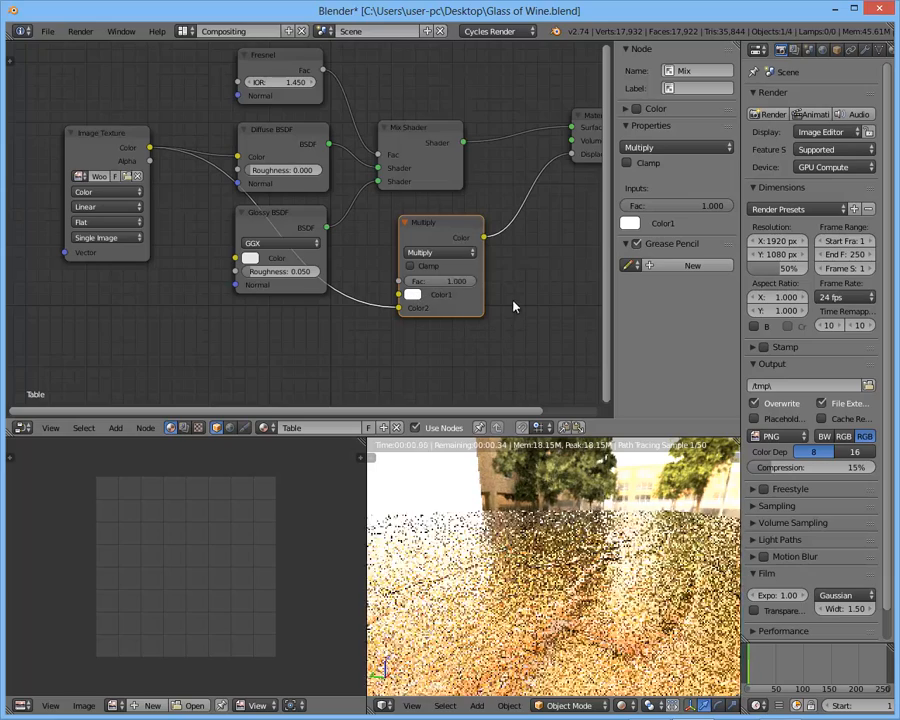
left_click_drag(460, 283, 432, 285)
middle_click_drag(530, 482, 564, 563)
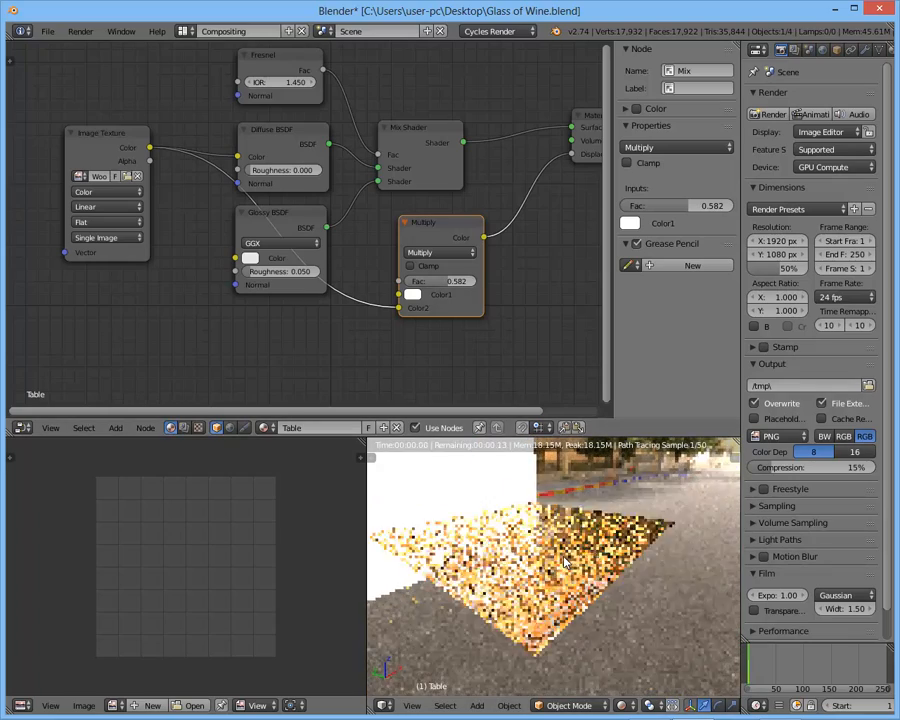
- Switch the 3D view from Rendered to Solid shading with the whole table in view
key("z")
key("z")
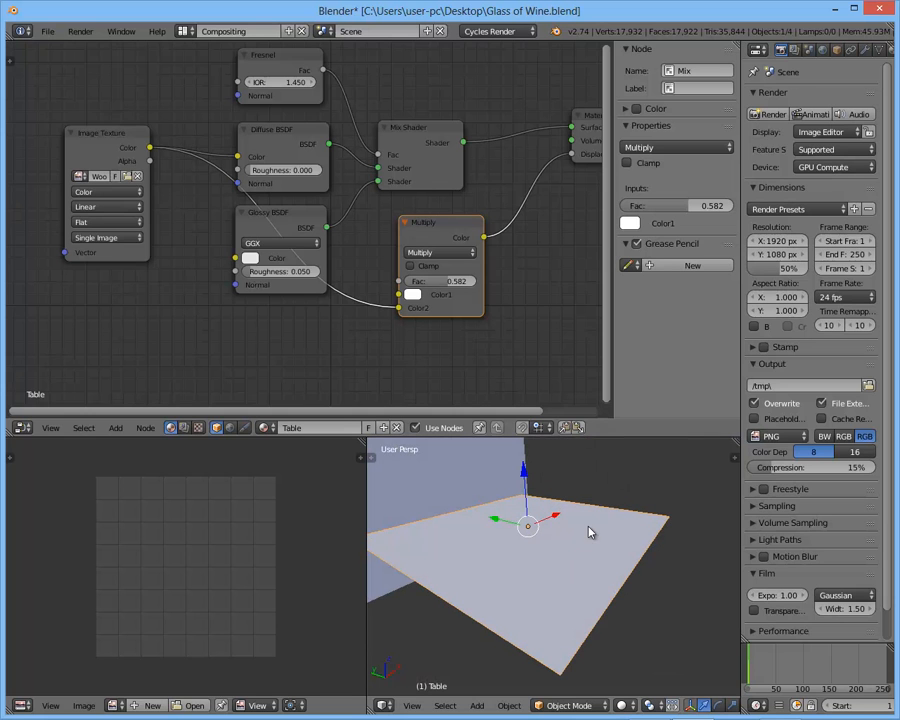
scroll(578, 512, "down", 4)
key("KP_Decimal")
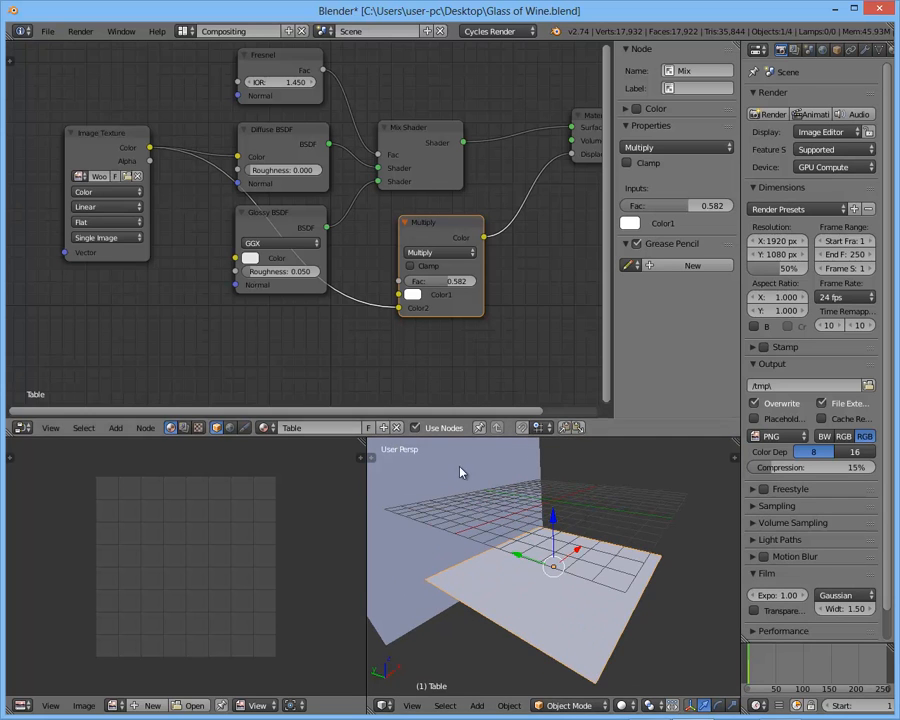
- Subdivide the whole table plane in Edit Mode with the number of cuts set to 50
left_click(865, 50)
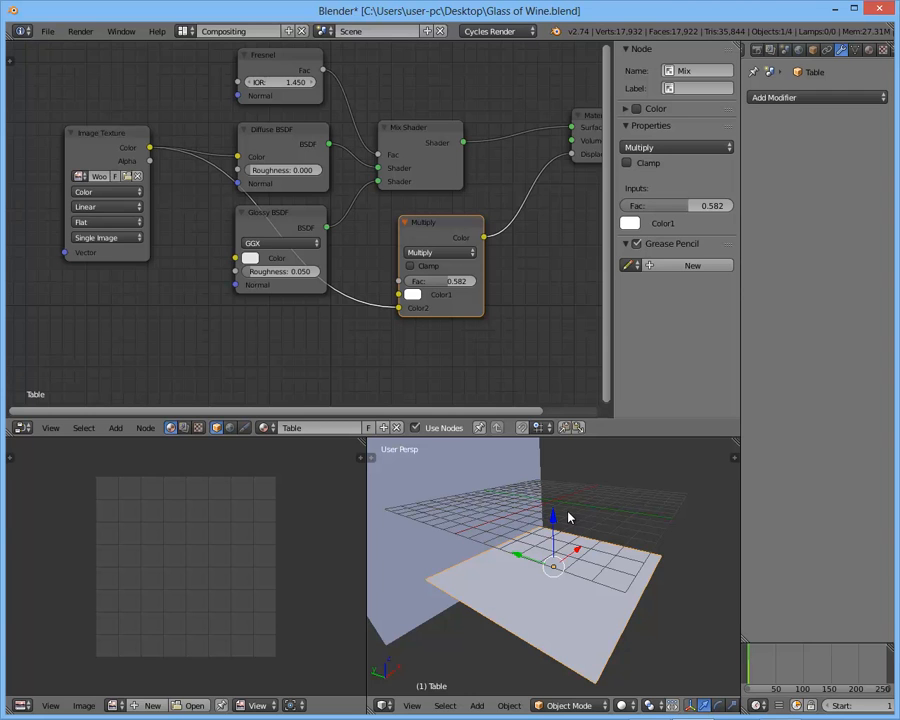
key("Tab")
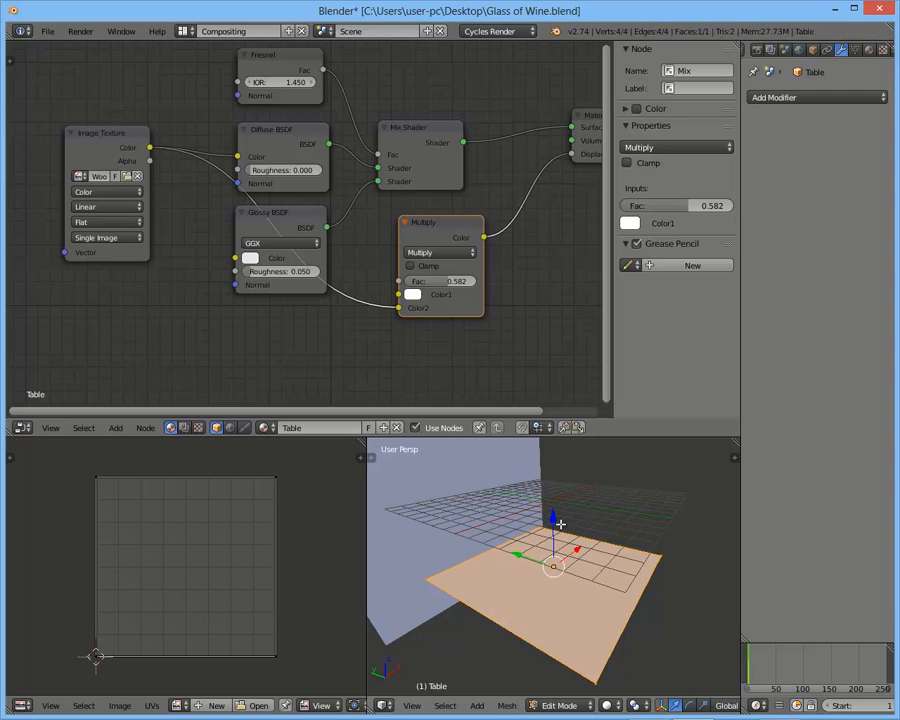
key("w")
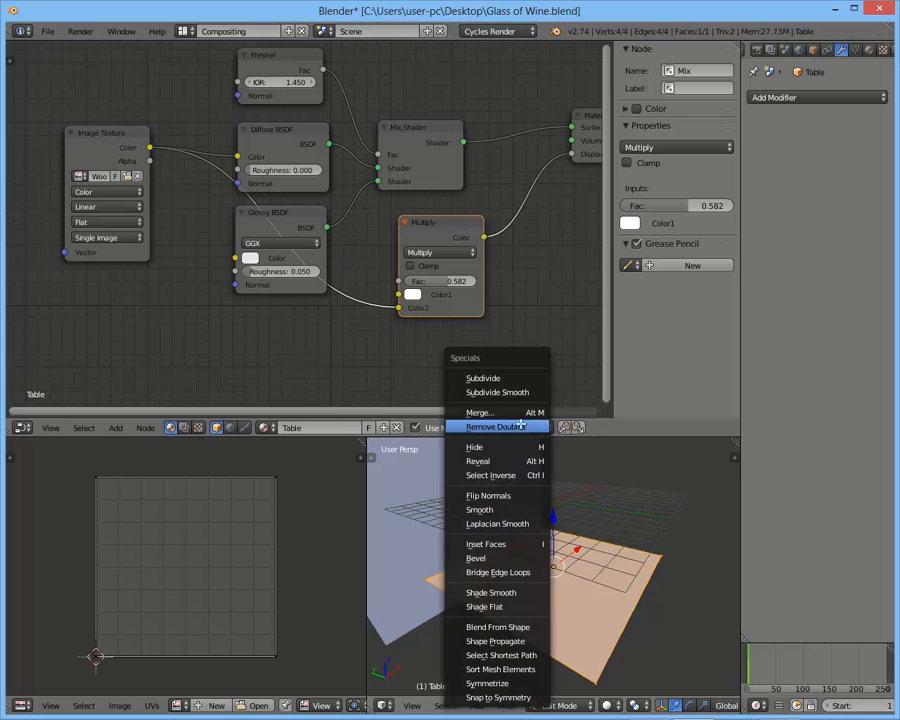
left_click(488, 379)
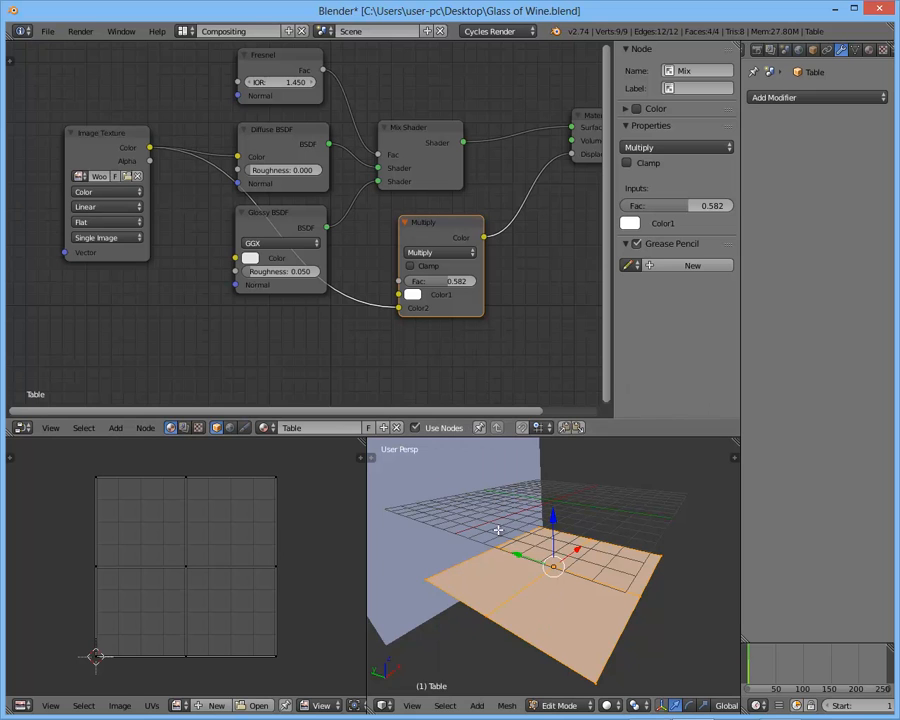
key("t")
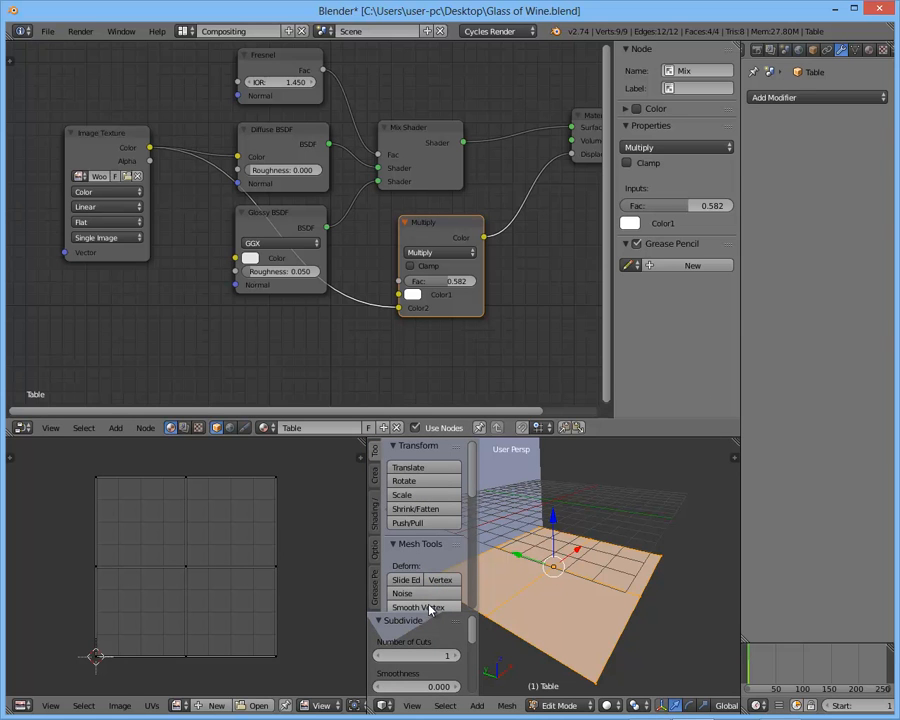
left_click_drag(426, 611, 426, 543)
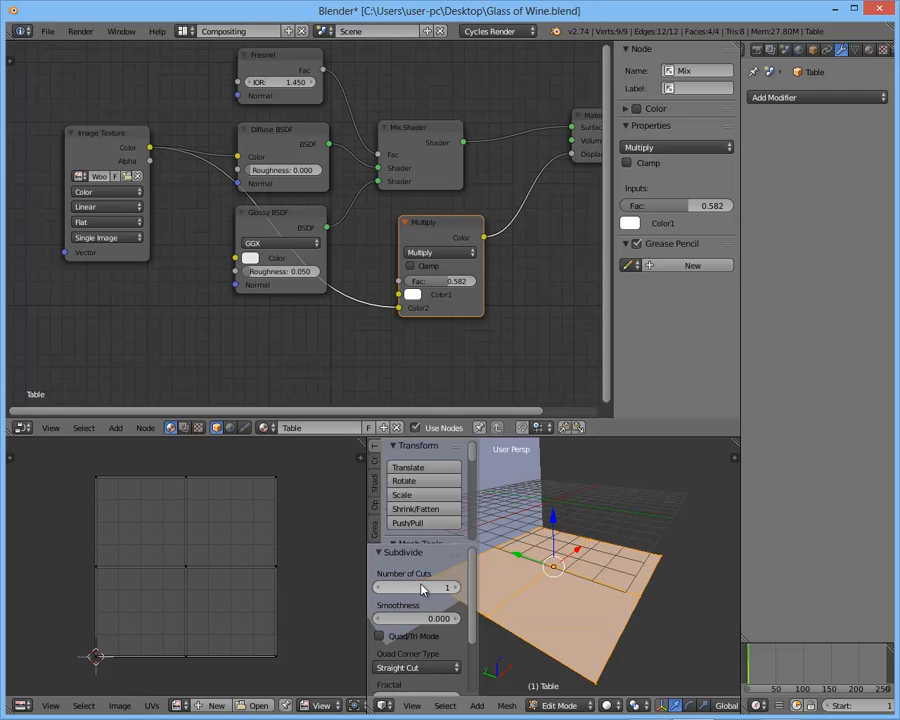
left_click(418, 589)
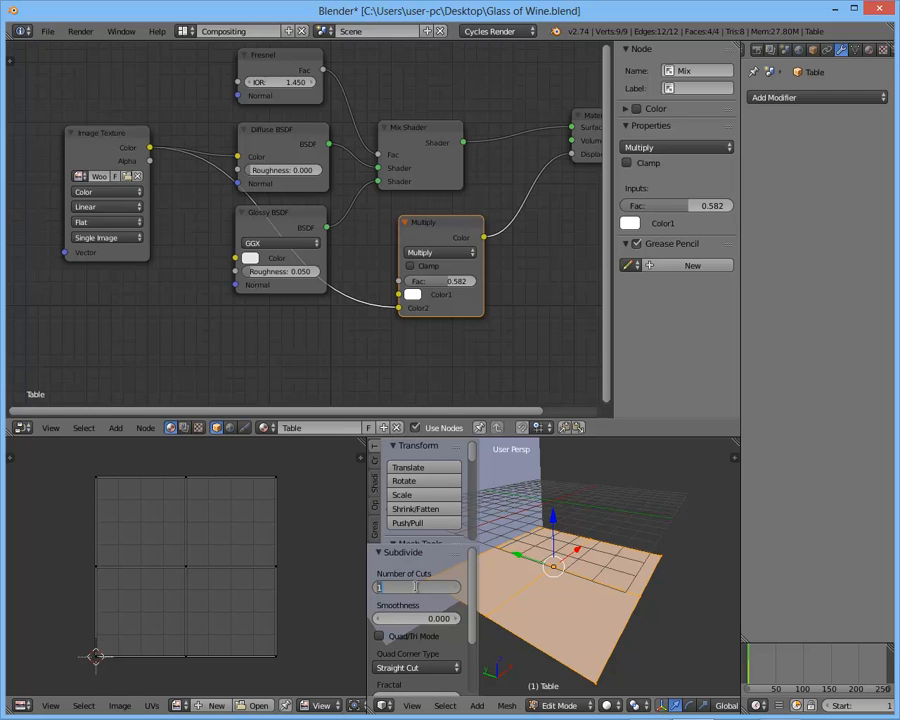
type("50")
key("Return")
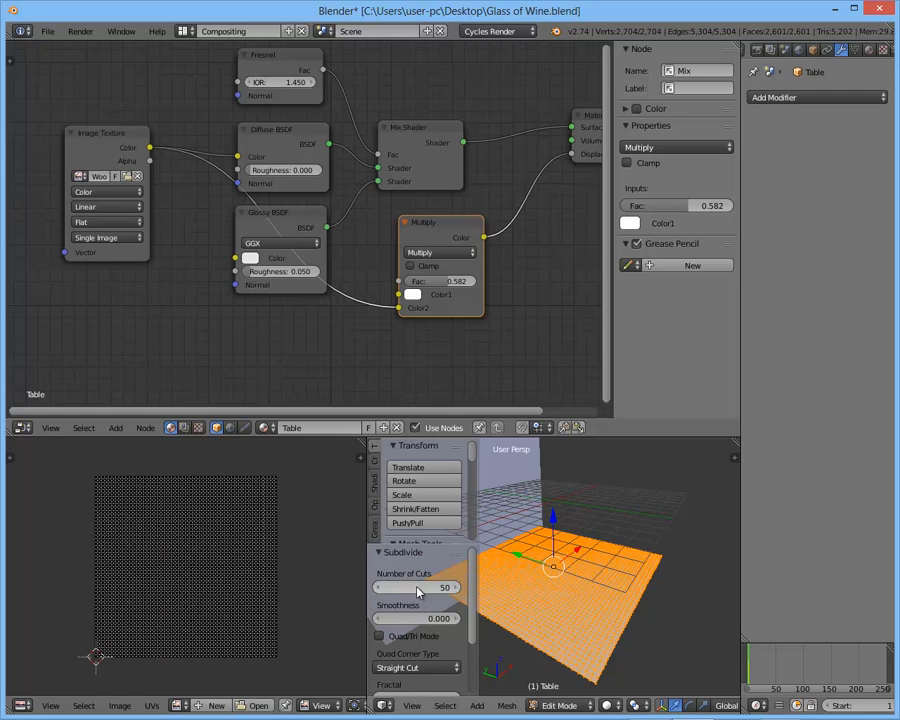
- Raise the table subdivision's number of cuts to 75 and check the mesh density up close
left_click(418, 590)
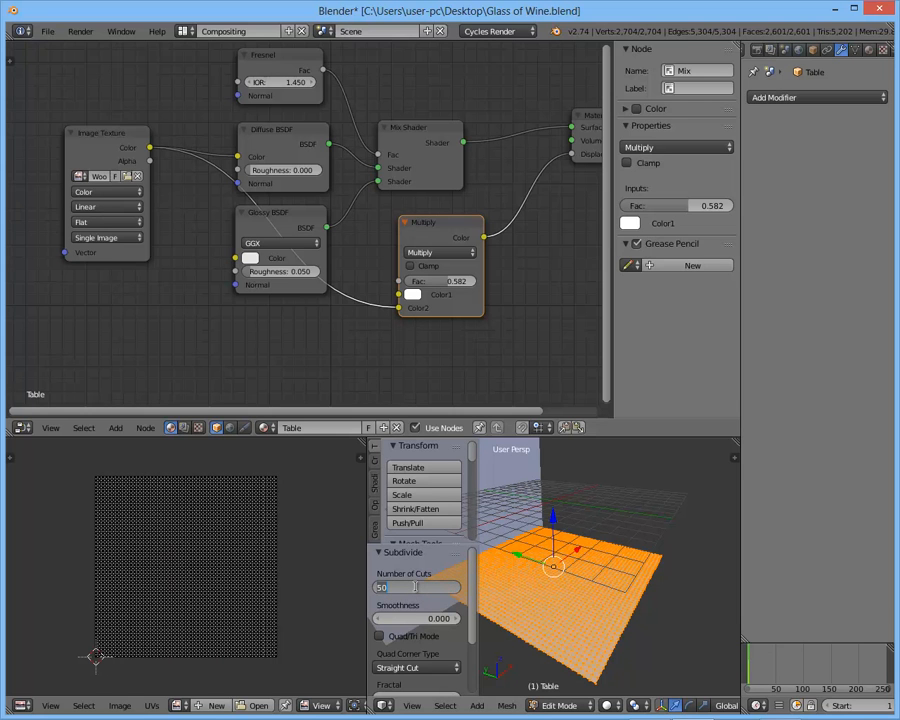
type("75")
key("Return")
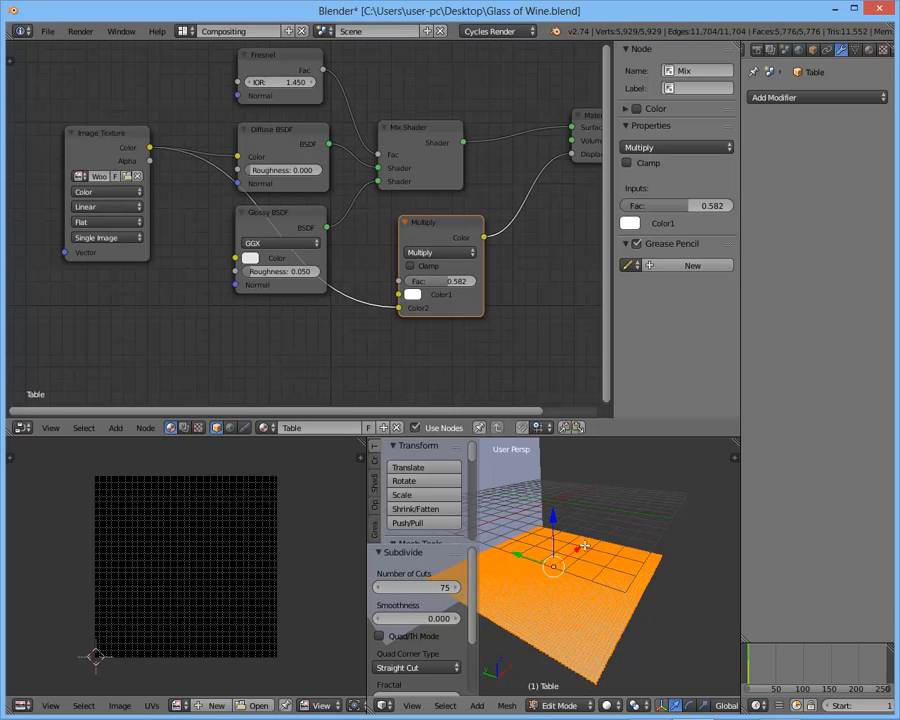
scroll(582, 603, "up", 3)
scroll(582, 603, "up", 2)
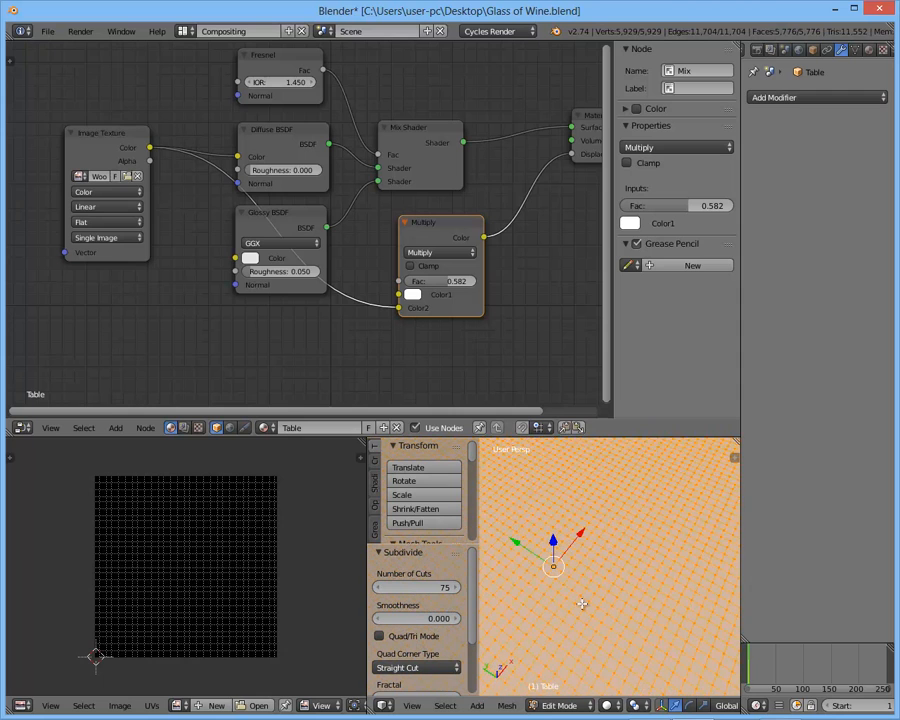
- Set the table subdivision's number of cuts to 100, inspect the mesh, and return to Object Mode
scroll(582, 603, "down", 2)
scroll(582, 603, "up", 2)
left_click(408, 588)
type("100")
key("Return")
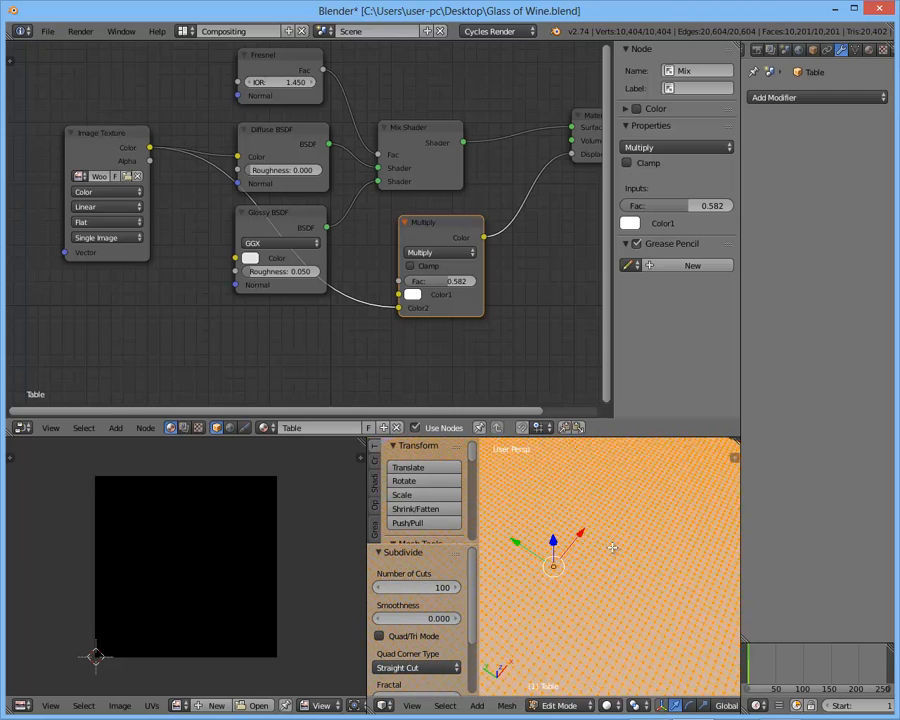
scroll(596, 531, "down", 3)
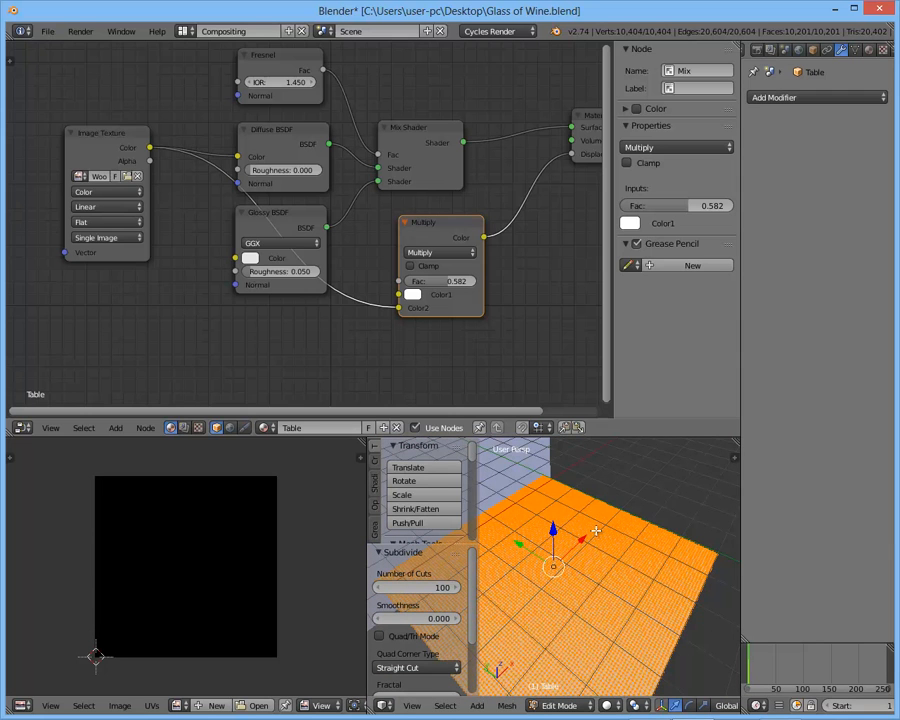
scroll(596, 531, "down", 2)
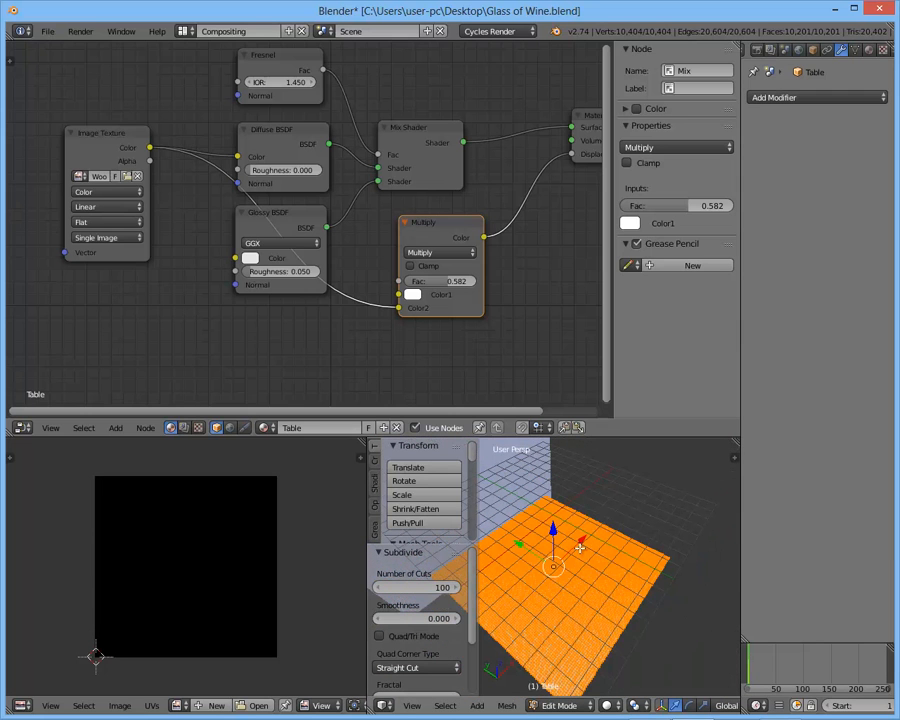
scroll(580, 572, "up", 3)
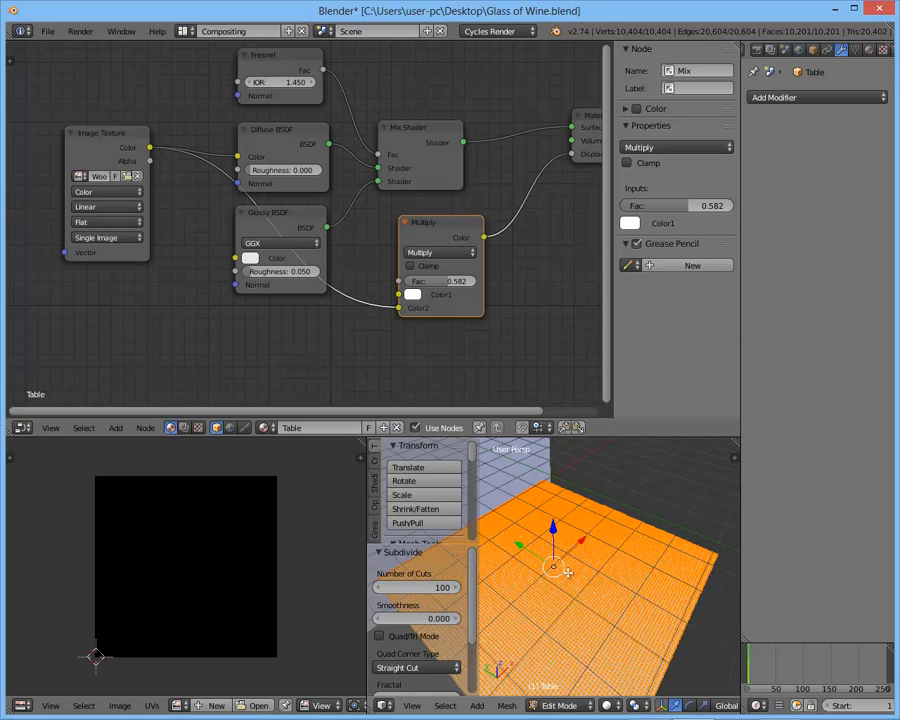
middle_click_drag(580, 572, 543, 525)
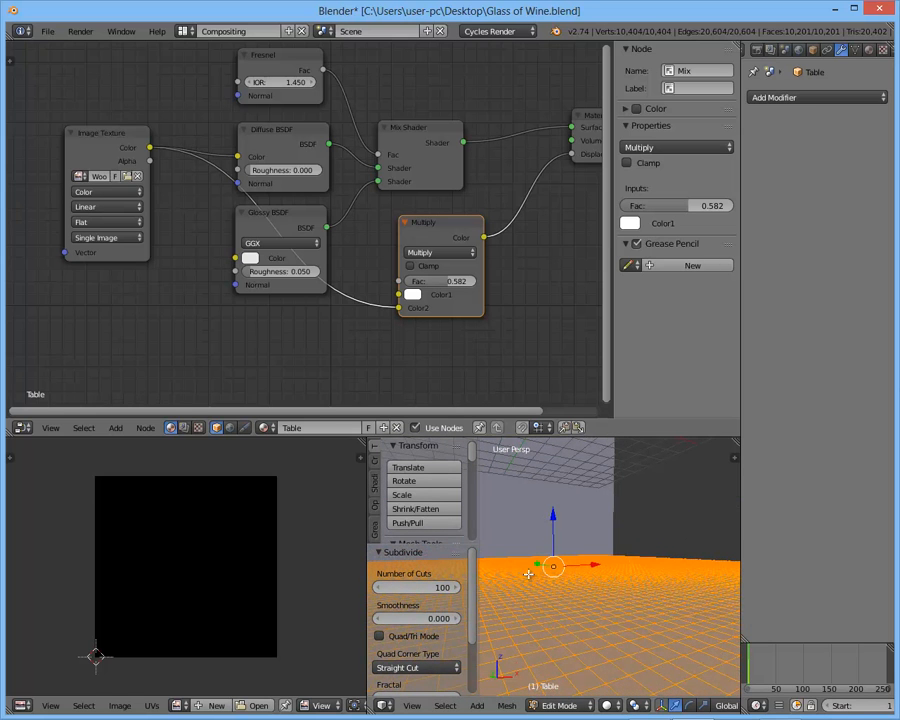
middle_click_drag(511, 578, 576, 597)
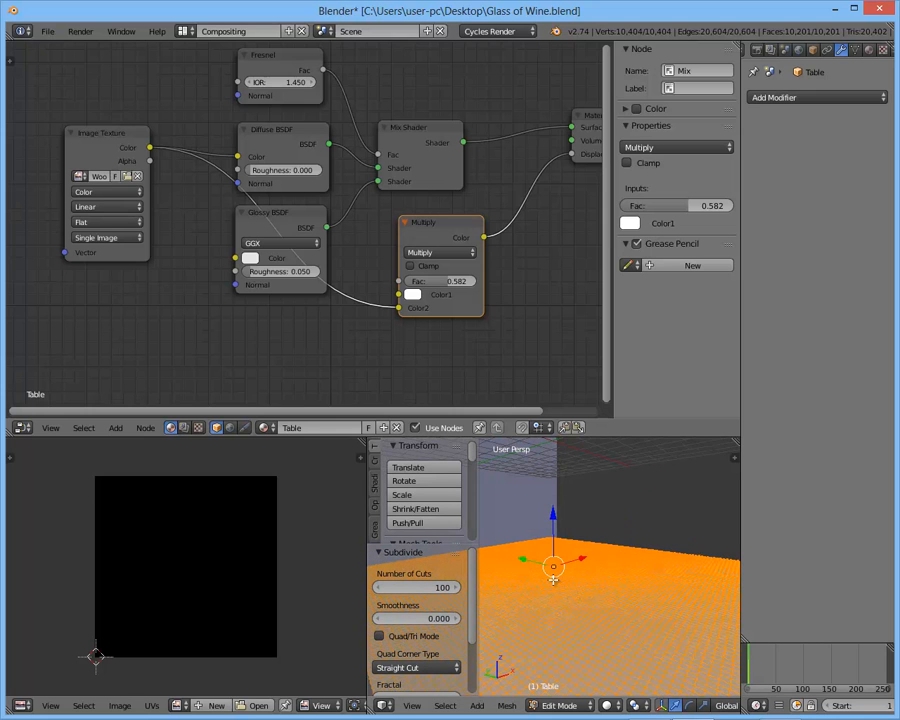
scroll(566, 583, "down", 4)
scroll(566, 583, "up", 5)
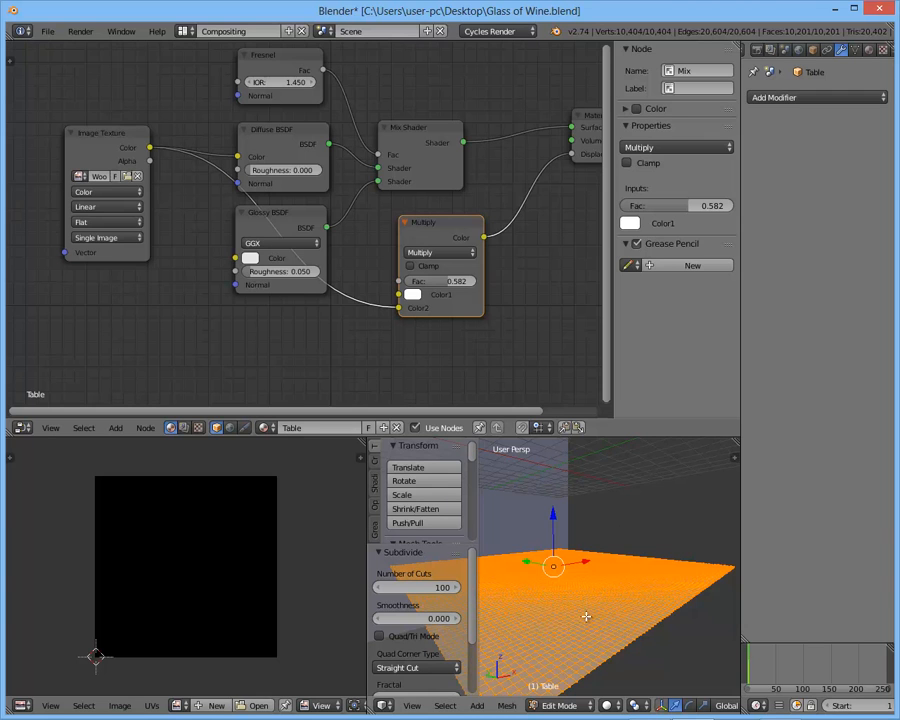
key("Tab")
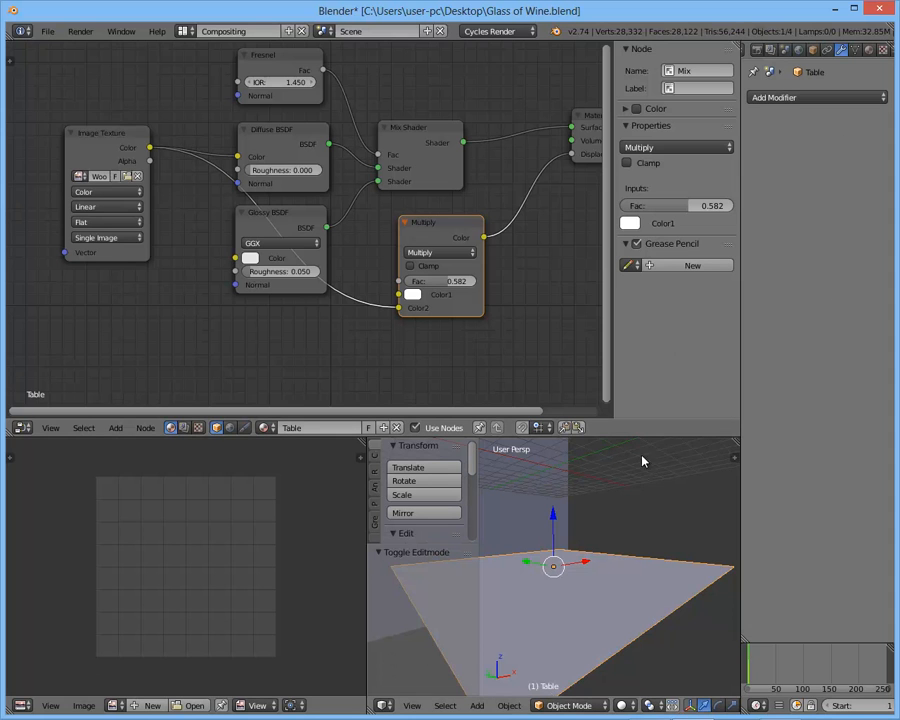
- Add a Displace modifier to the table
left_click(795, 98)
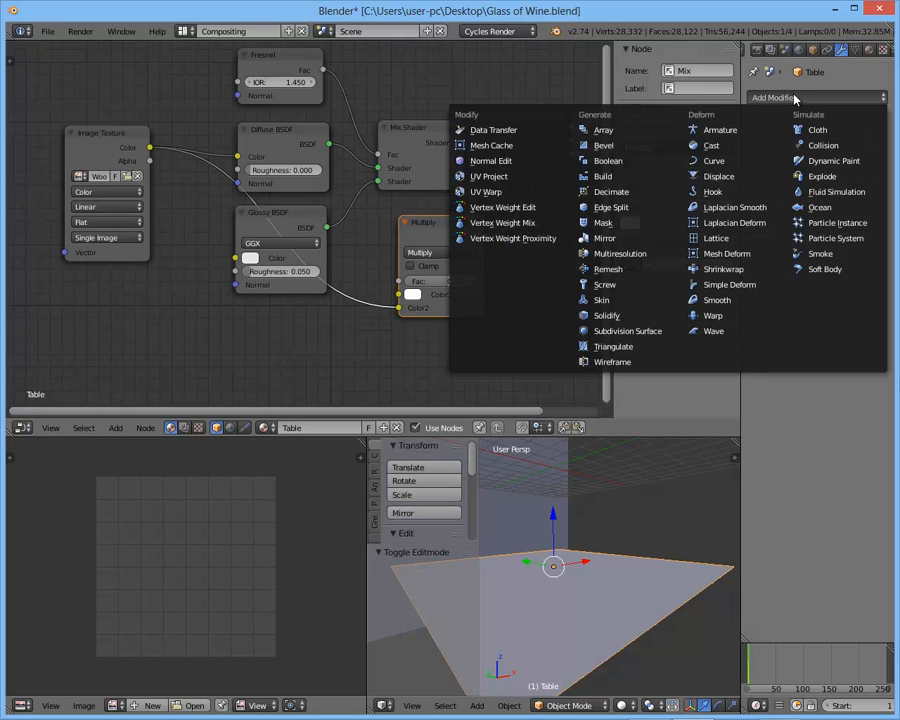
left_click(726, 177)
scroll(651, 486, "down", 4)
mouse_move(651, 487)
middle_mouse_down()
mouse_move(643, 518)
mouse_move(646, 490)
middle_mouse_up()
scroll(646, 494, "up", 3)
- Create a new texture for the Displace modifier and assign the image WoodFine0007_M.jpg to it
left_click(760, 177)
left_click(764, 176)
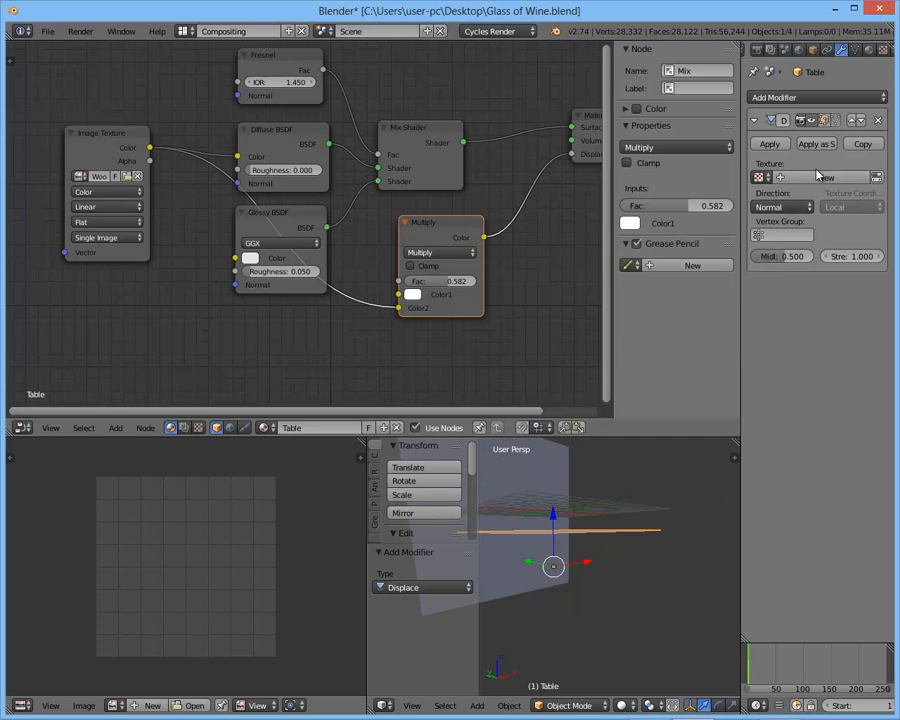
left_click(803, 178)
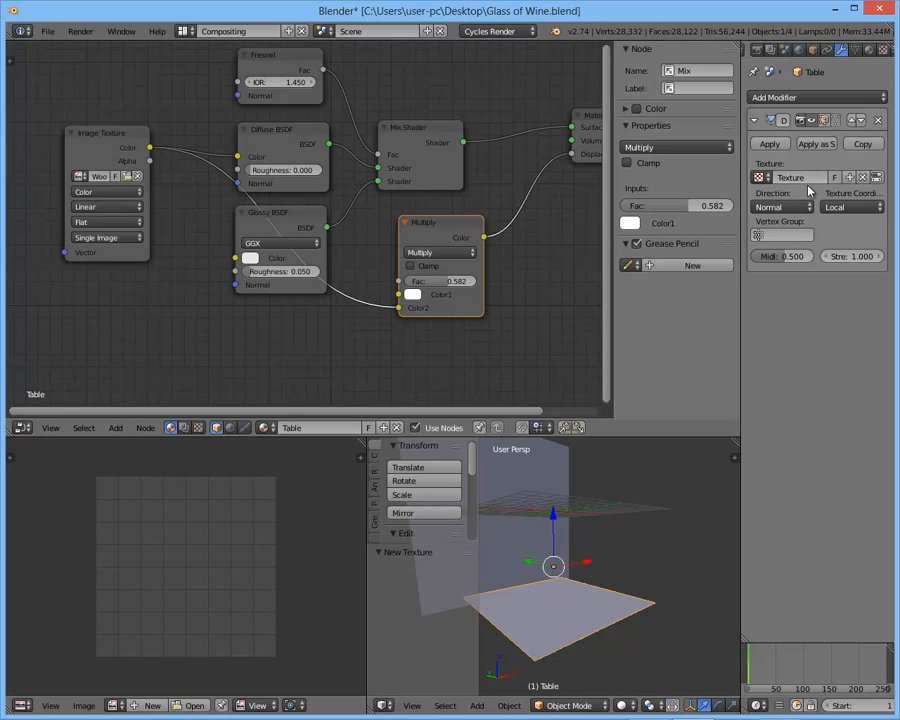
left_click(878, 178)
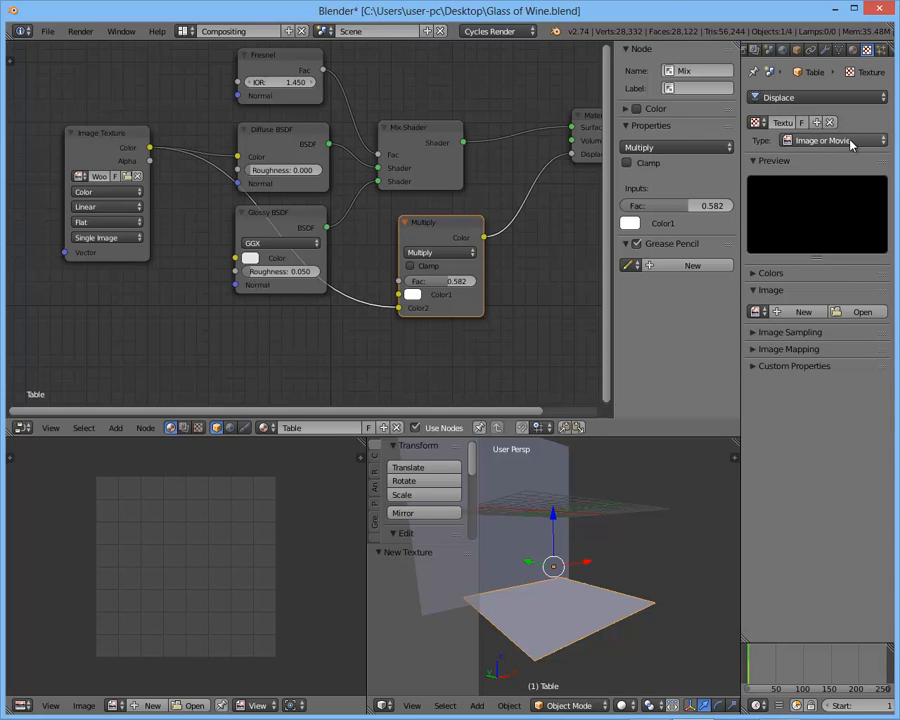
left_click(757, 312)
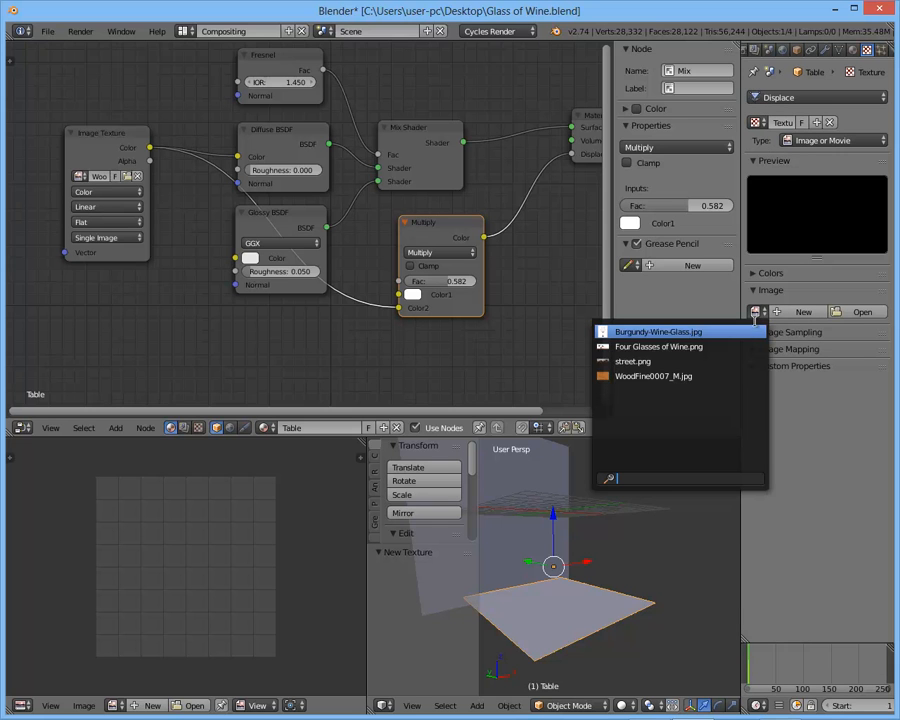
left_click(736, 376)
- Set the Displace modifier's strength to 0.05 after viewing the displaced table from the side
middle_click_drag(647, 576, 665, 522)
scroll(665, 522, "up", 4)
scroll(664, 522, "down", 3)
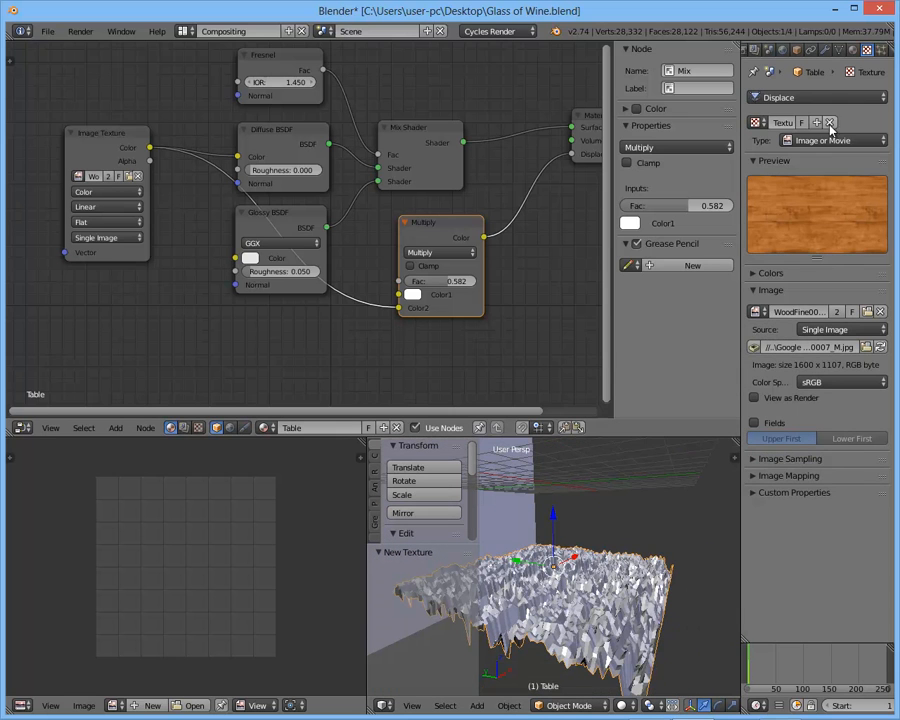
left_click(825, 49)
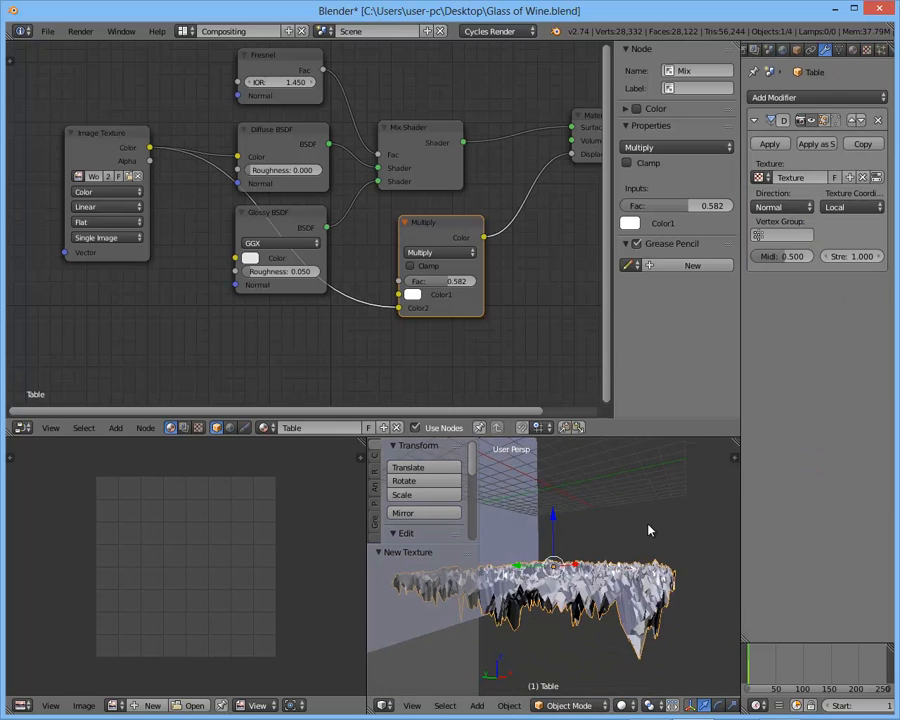
left_click(850, 256)
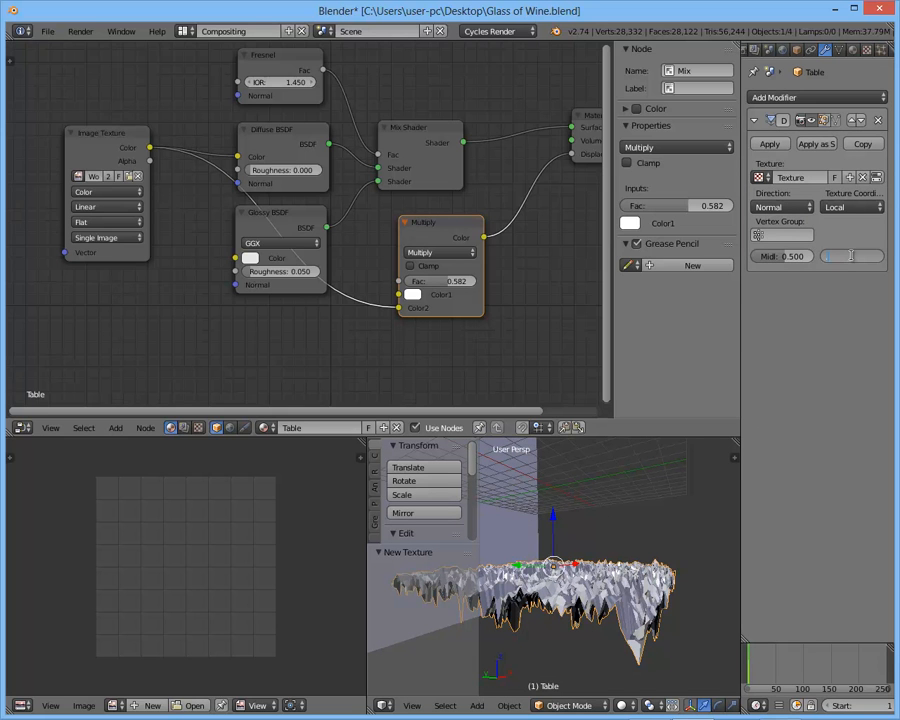
type("0.05")
key("Return")
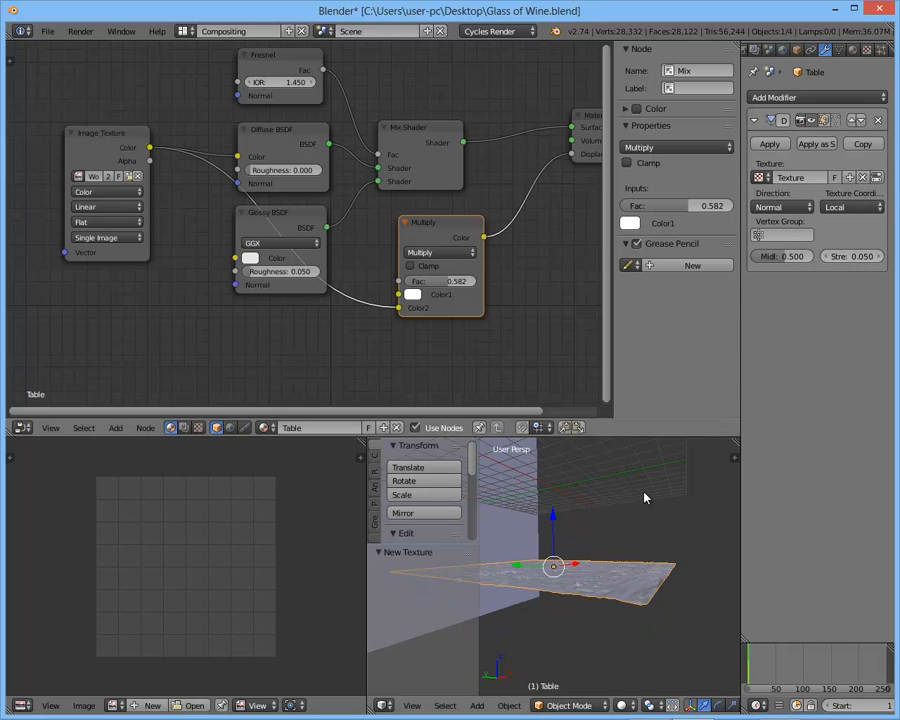
- Set the Displace modifier's strength to 0.02 and inspect the table surface
scroll(606, 560, "up", 5)
scroll(613, 537, "down", 3)
left_click(847, 256)
type("0.02")
key("Return")
middle_click_drag(645, 475, 662, 517)
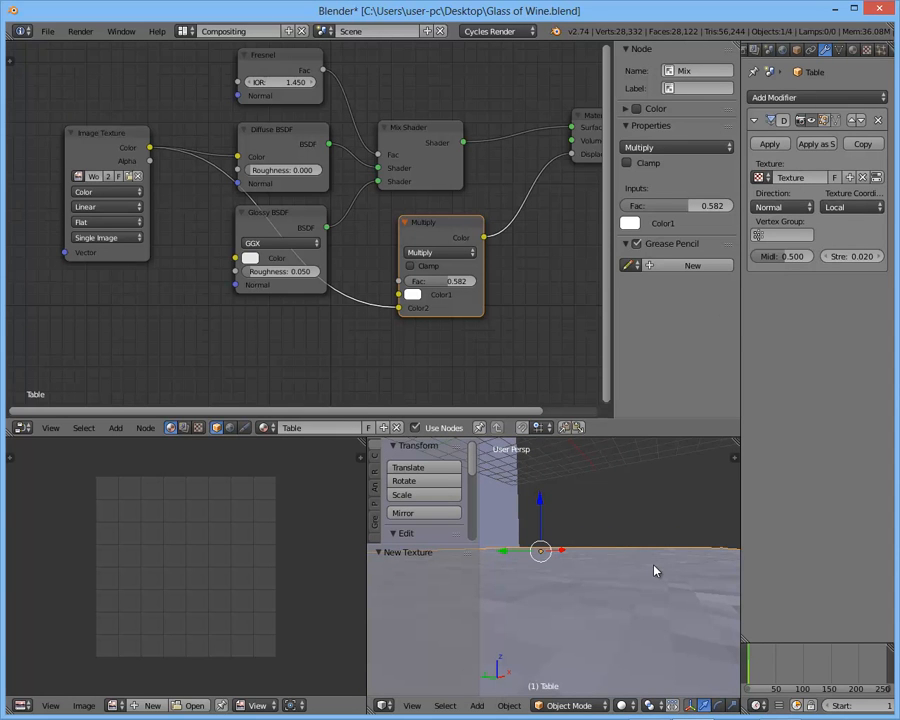
middle_click_drag(655, 571, 645, 592)
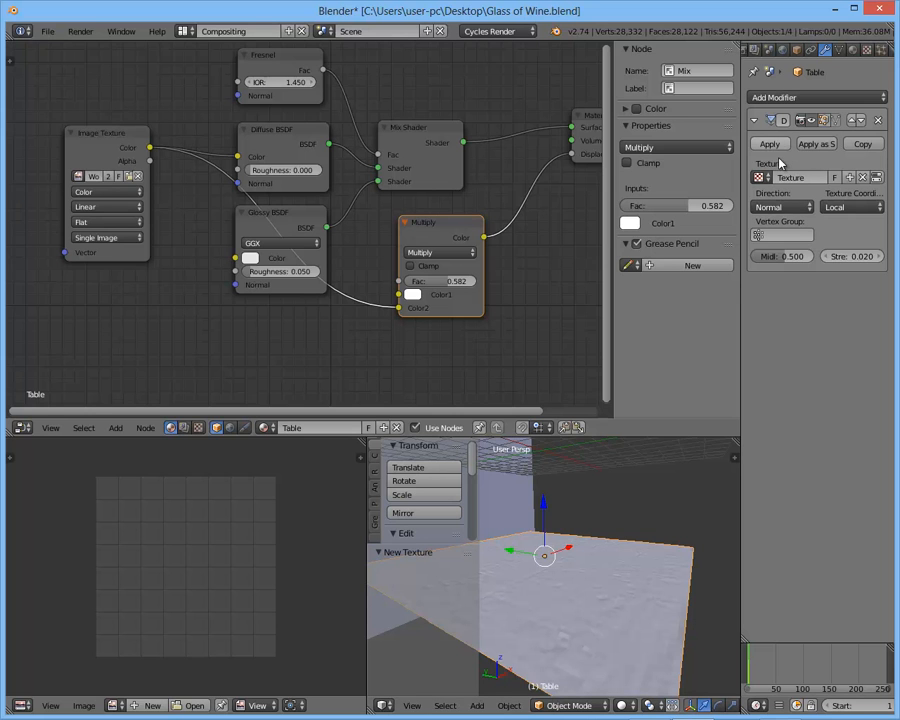
- Apply smooth shading to the displaced table
scroll(642, 589, "up", 3)
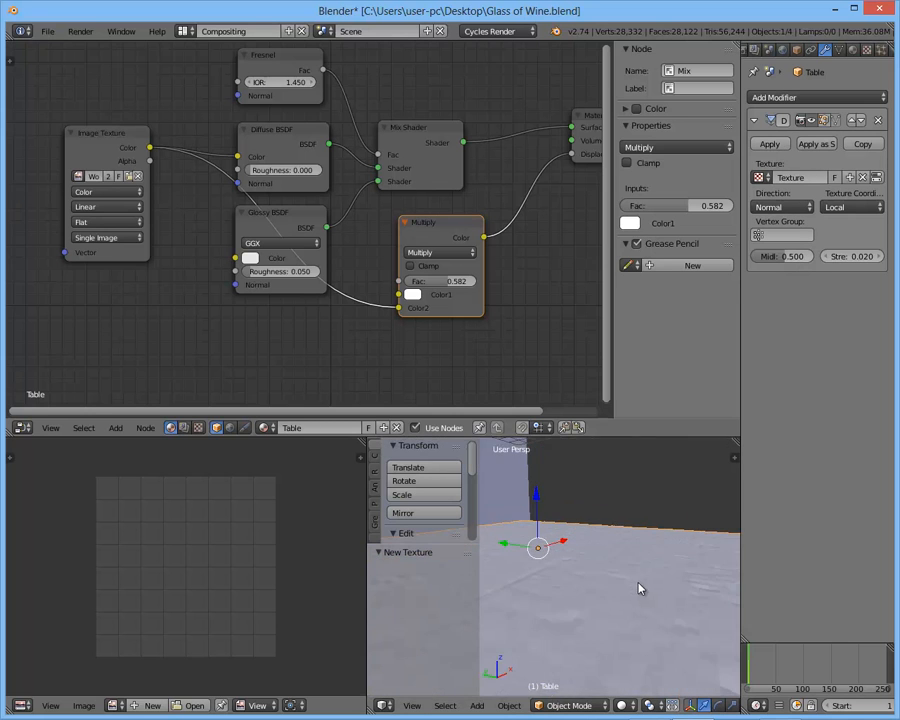
middle_click_drag(642, 589, 631, 567)
scroll(412, 480, "down", 4)
scroll(425, 492, "down", 3)
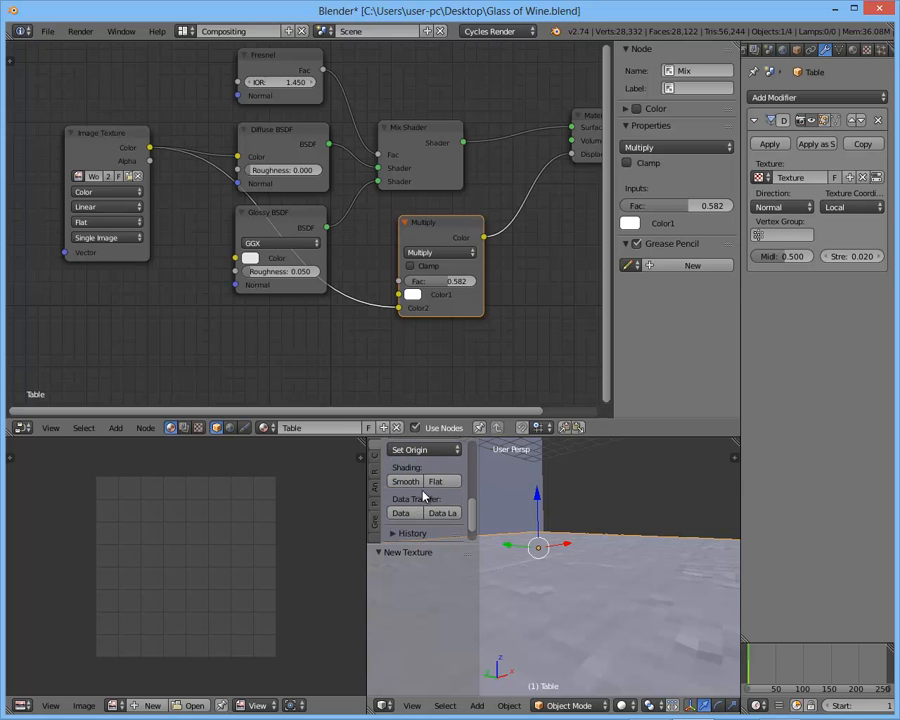
left_click(405, 482)
- Deselect all objects, switch the 3D view to Rendered shading, and hide the tool shelf
middle_click_drag(560, 569, 593, 586)
key("a")
key("shift+z")
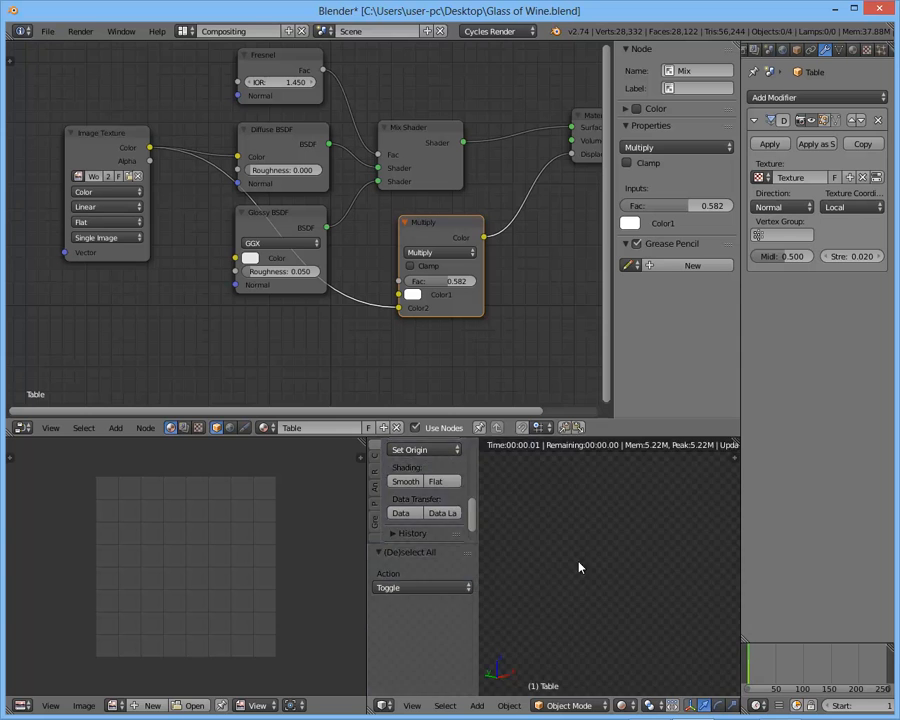
key("t")
scroll(653, 562, "up", 4)
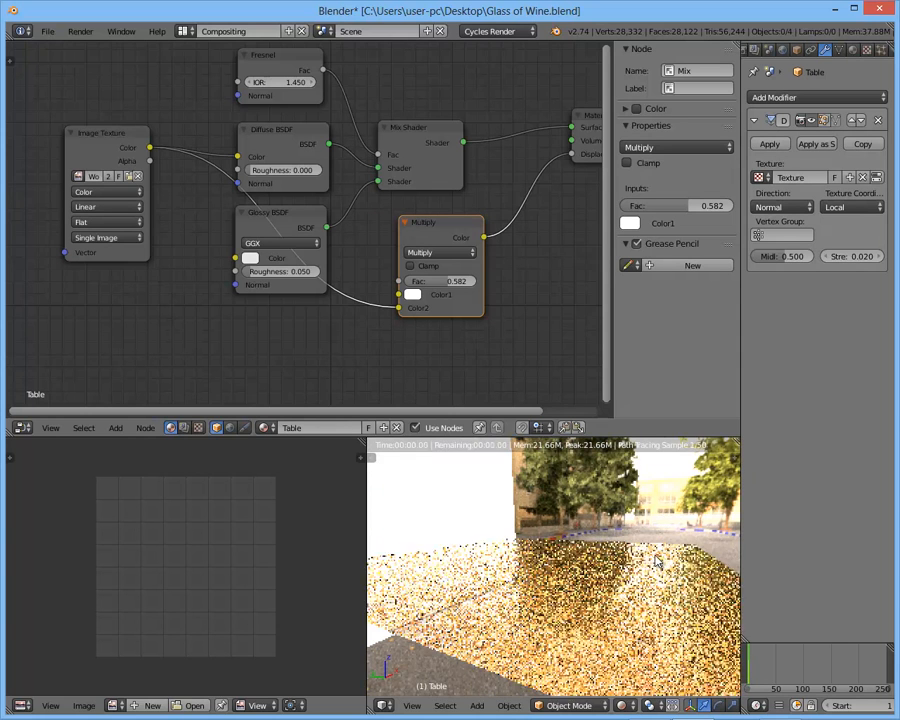
- Set the Displace modifier's strength to 0.05 and inspect the rendered table from different angles
left_click(849, 256)
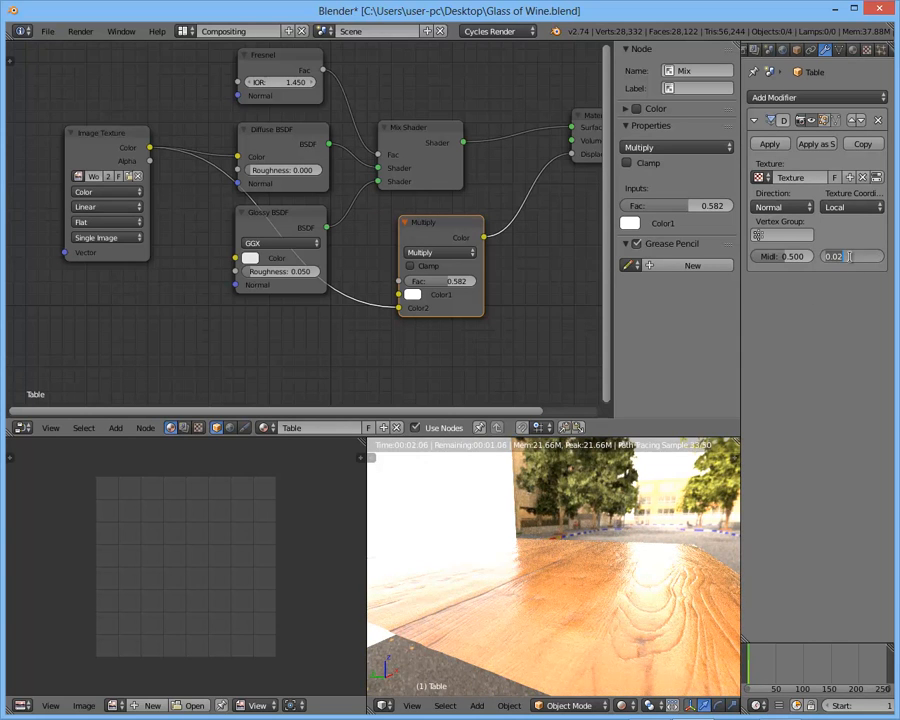
type("0")
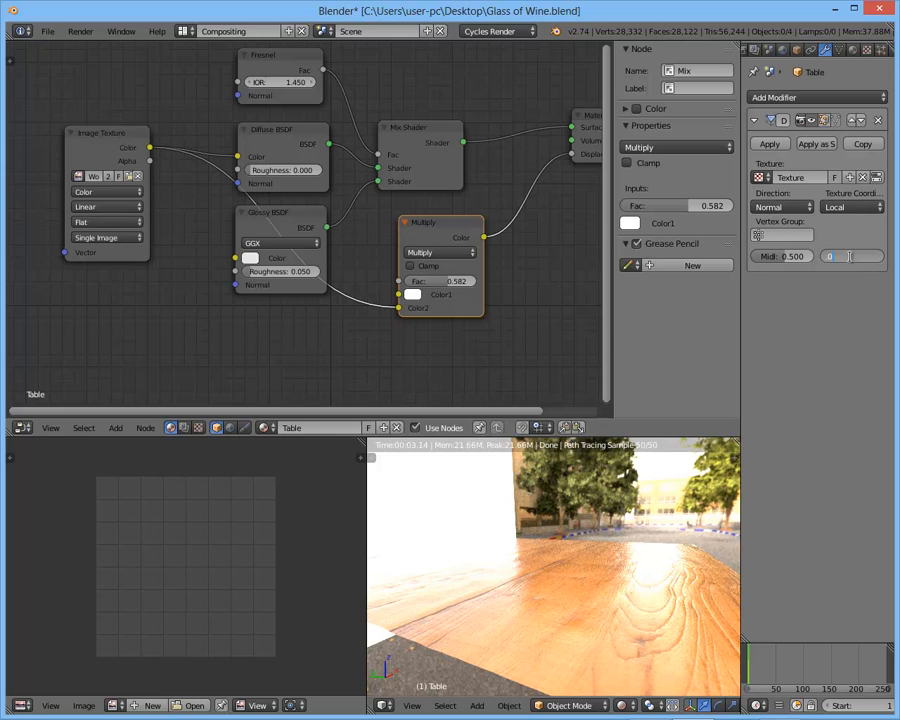
key("Return")
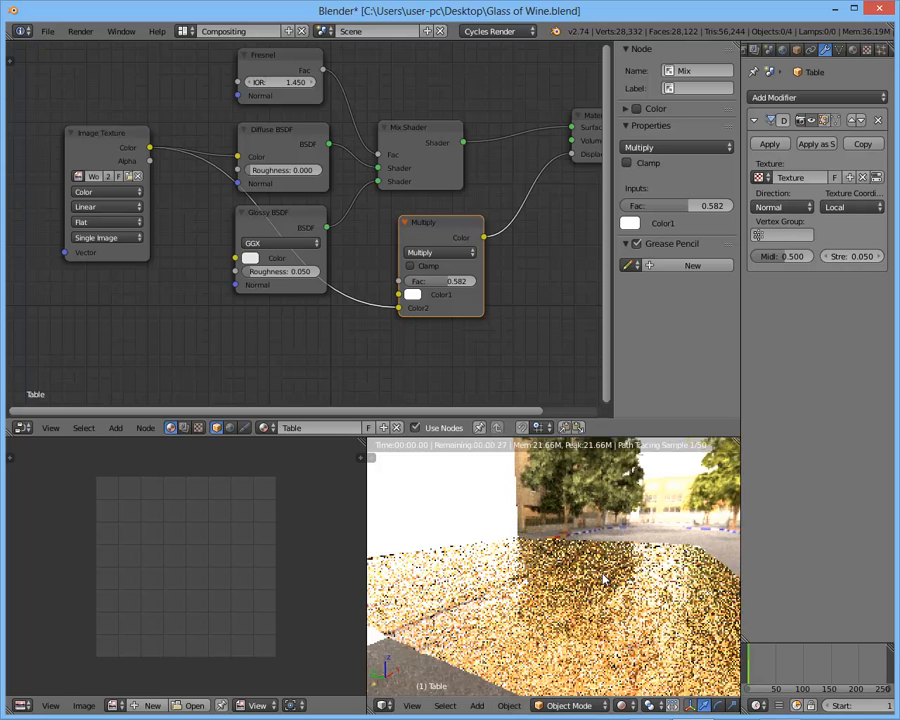
middle_click_drag(603, 578, 657, 568)
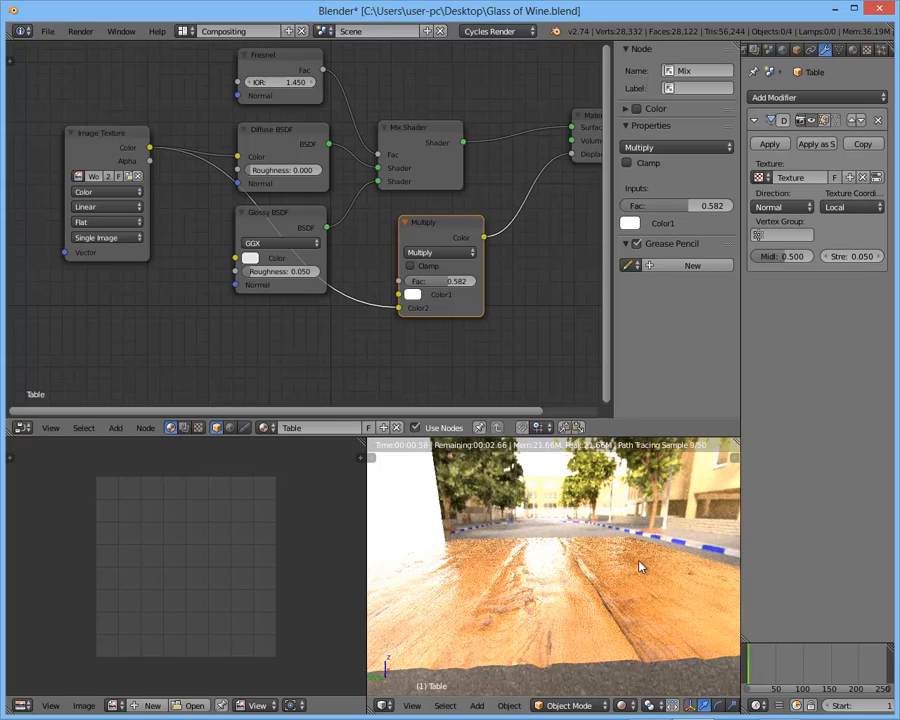
middle_click_drag(635, 562, 682, 558)
- Set the table's Displace modifier strength to 0.02 and check the surface in Rendered shading
left_click(857, 257)
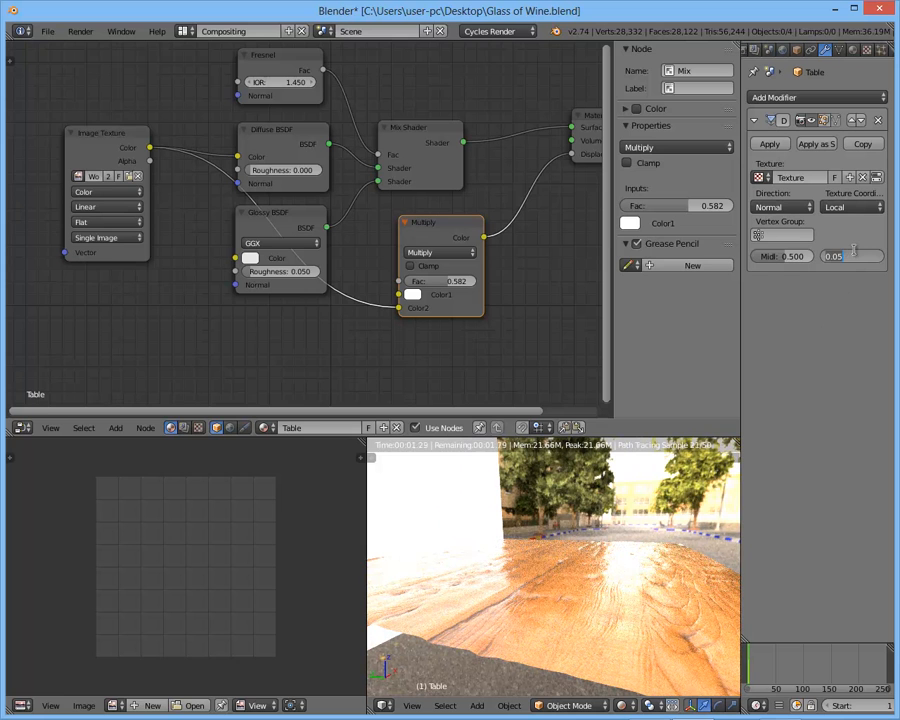
key("Return")
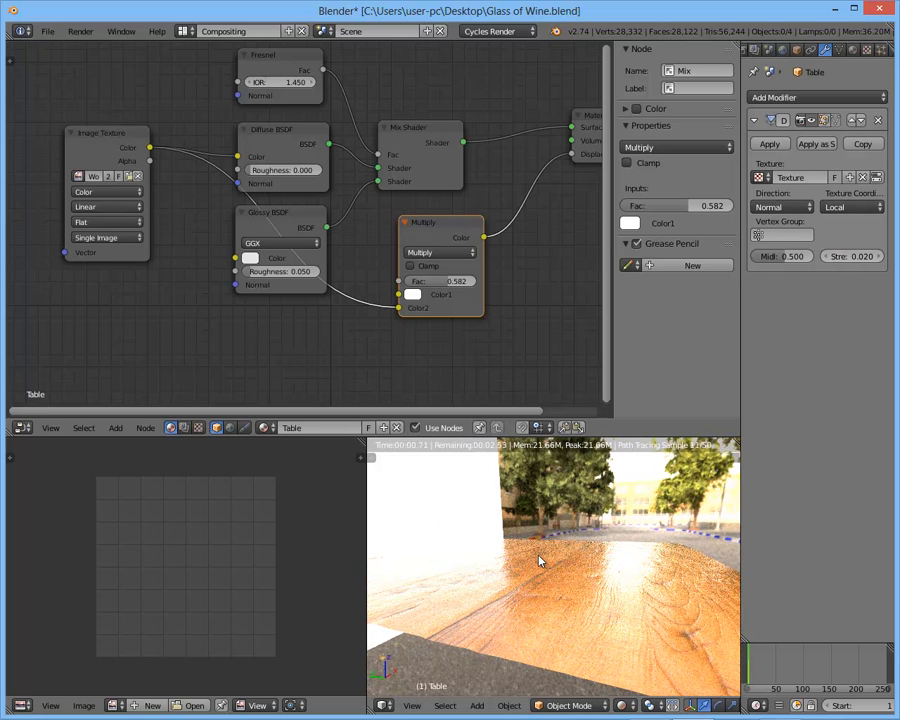
key("shift+z")
scroll(543, 545, "down", 4)
key("a")
mouse_move(576, 539)
middle_mouse_down()
mouse_move(543, 545)
mouse_move(601, 524)
mouse_move(550, 526)
middle_mouse_up()
key("a")
key("shift+z")
scroll(577, 556, "up", 2)
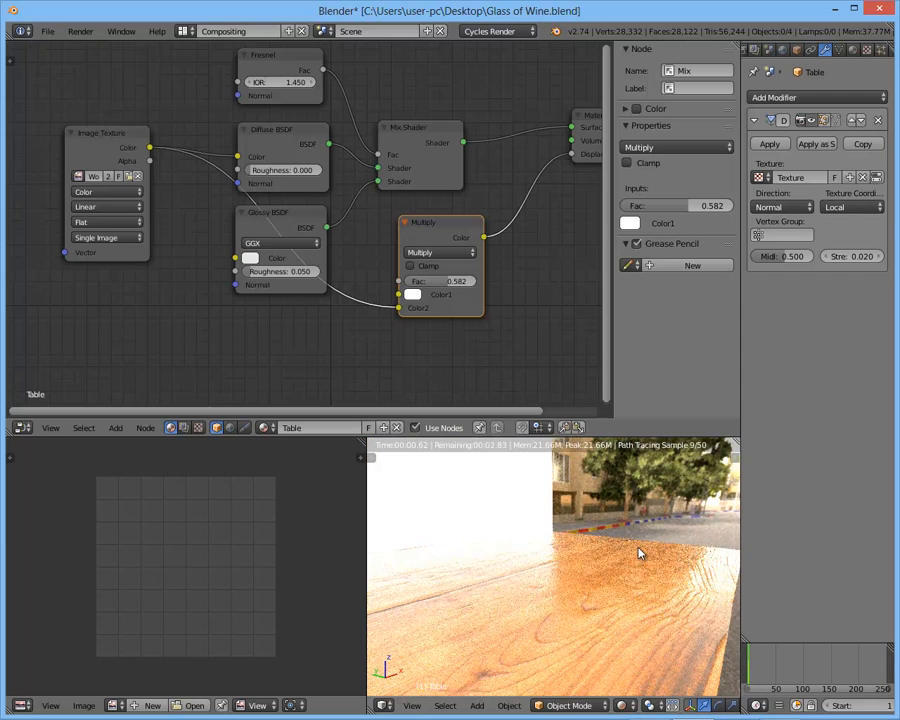
- Leave Rendered shading, unhide all the hidden objects and deselect everything
key("shift+z")
key("z")
right_click(613, 551)
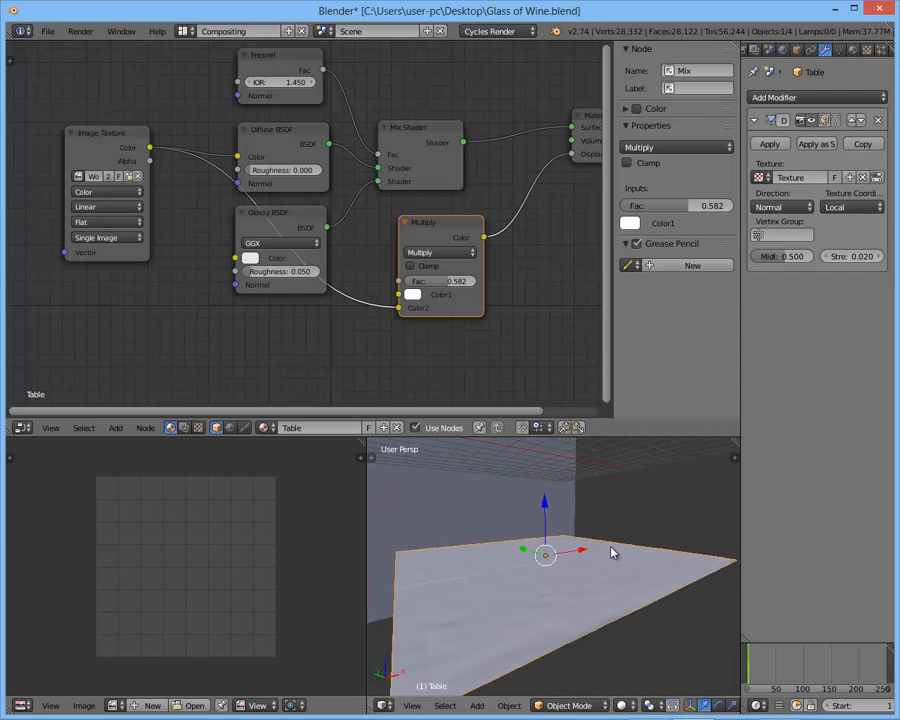
key("a")
key("alt+h")
key("a")
scroll(613, 552, "down", 4)
mouse_move(613, 552)
middle_mouse_down()
mouse_move(605, 534)
mouse_move(605, 577)
mouse_move(609, 569)
mouse_move(617, 587)
mouse_move(610, 608)
mouse_move(571, 578)
mouse_move(606, 600)
mouse_move(595, 581)
mouse_move(568, 577)
mouse_move(556, 595)
mouse_move(618, 607)
mouse_move(577, 579)
mouse_move(603, 556)
middle_mouse_up()
scroll(605, 534, "up", 3)
key("shift+z")
key("shift+z")
key("a")
key("a")
scroll(603, 556, "down", 2)
- Switch to the Default screen layout and show the whole scene in Solid shading
key("ctrl+Right")
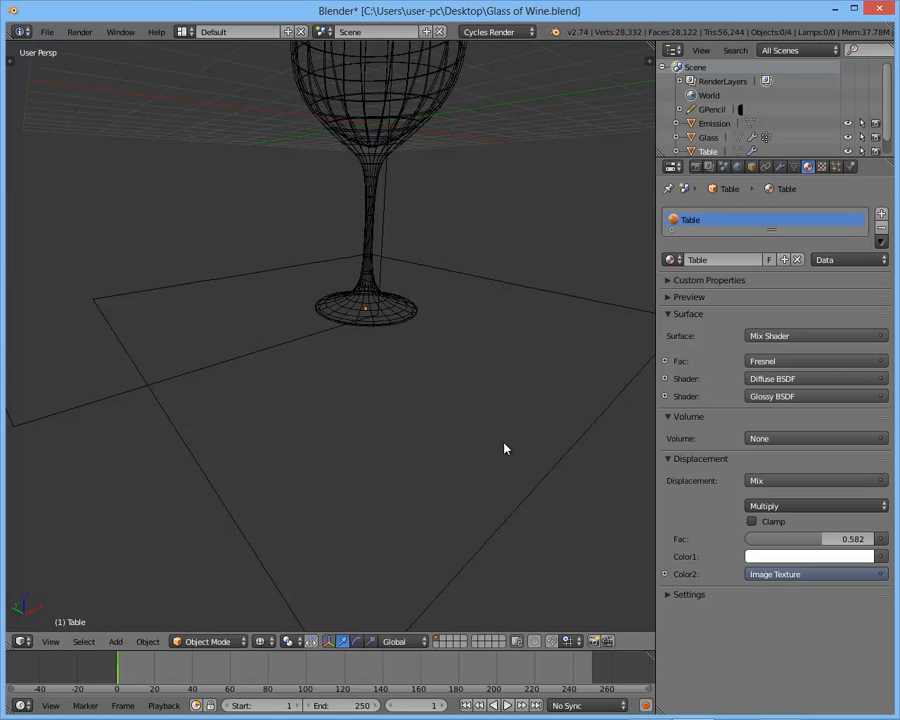
scroll(458, 358, "down", 4)
key("z")
mouse_move(440, 405)
middle_mouse_down()
mouse_move(437, 427)
mouse_move(441, 420)
middle_mouse_up()
scroll(441, 420, "down", 1)
scroll(437, 414, "up", 1)
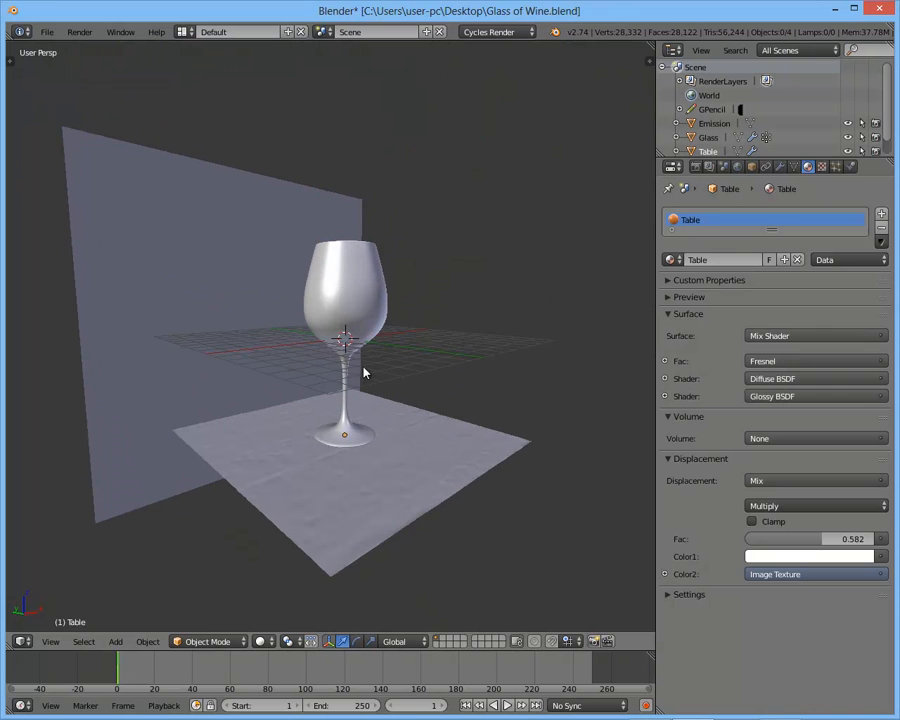
middle_click_drag(368, 381, 382, 403)
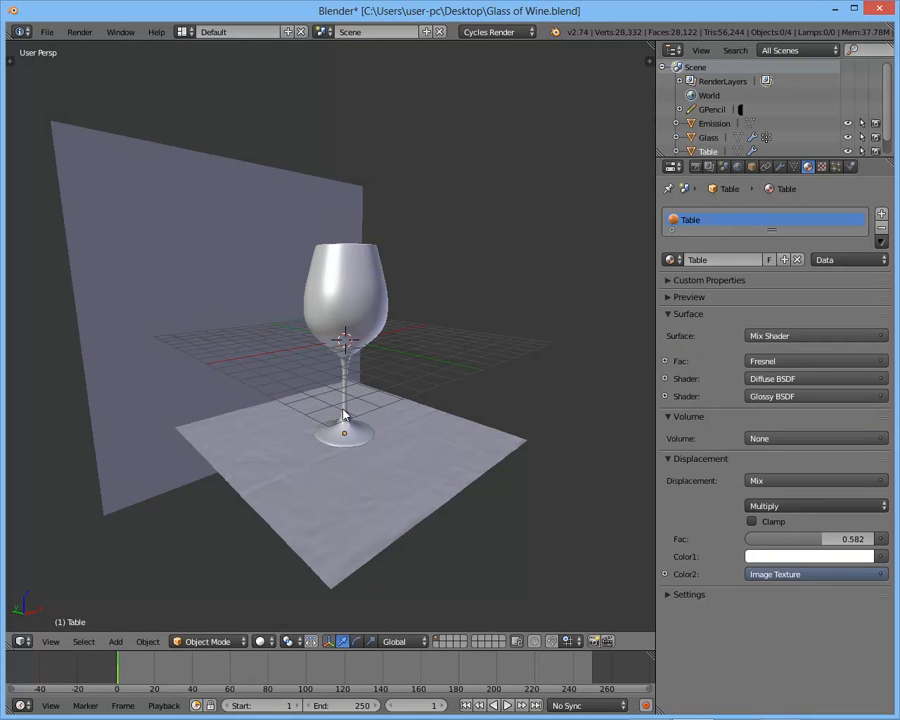
- Add a camera to the scene at the 3D cursor
key("shift+a")
left_click(318, 566)
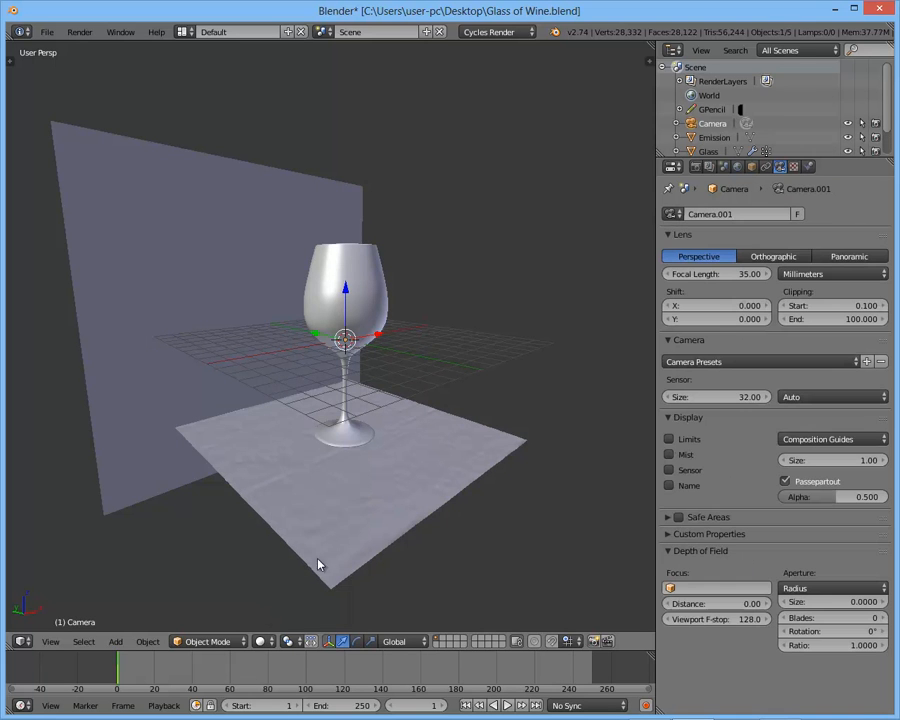
middle_click_drag(392, 400, 408, 380)
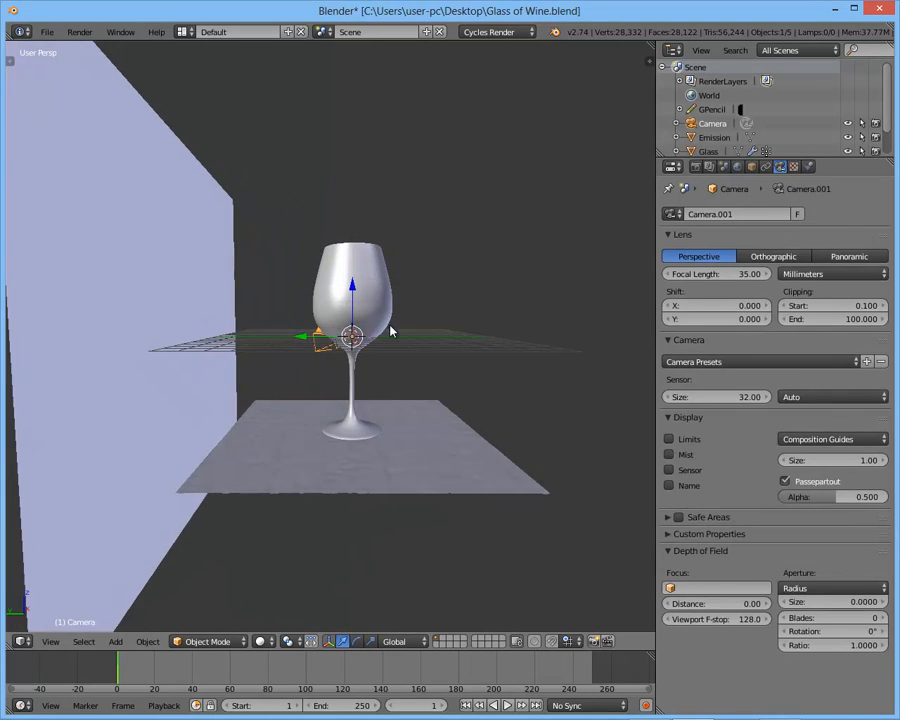
- Frame the glass in the front orthographic view and align the camera to that view
right_click(381, 291)
key("KP_1")
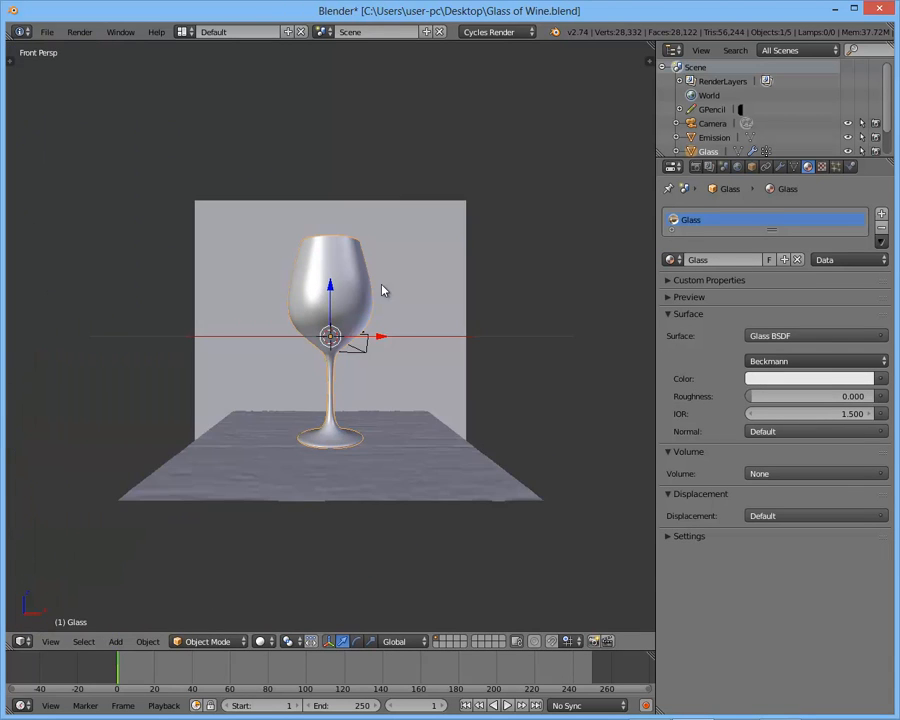
key("KP_5")
key("KP_Decimal")
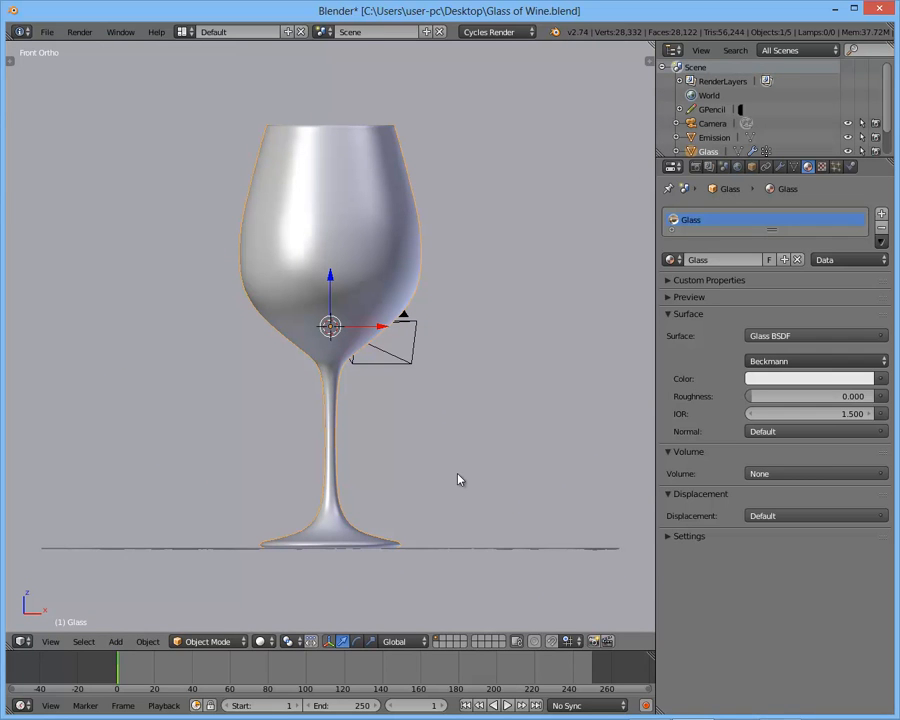
scroll(327, 367, "down", 5)
middle_click_drag(327, 367, 408, 409)
scroll(408, 414, "up", 5)
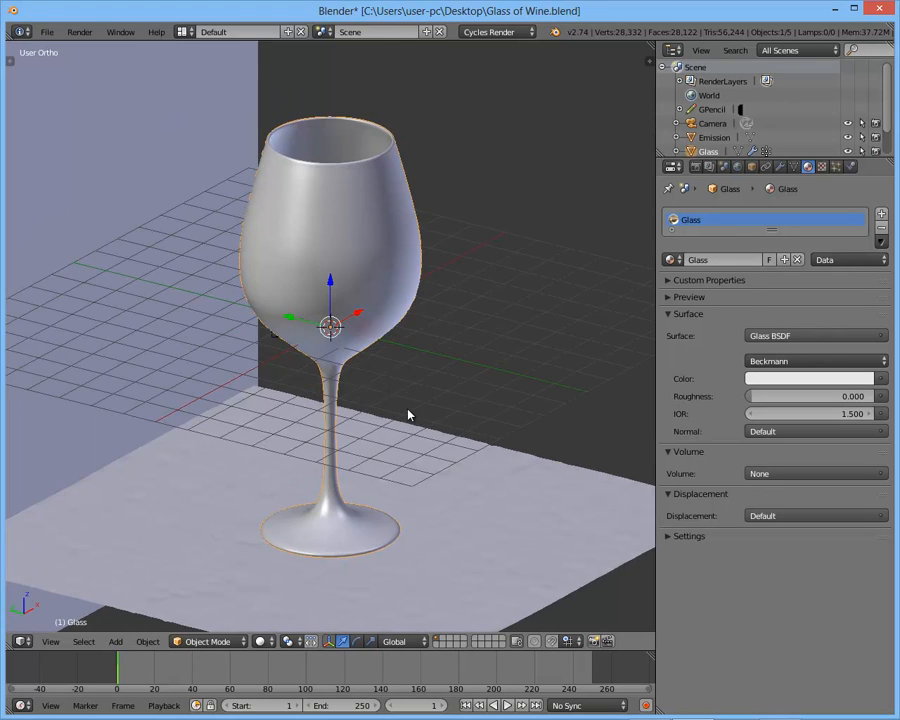
key("KP_1")
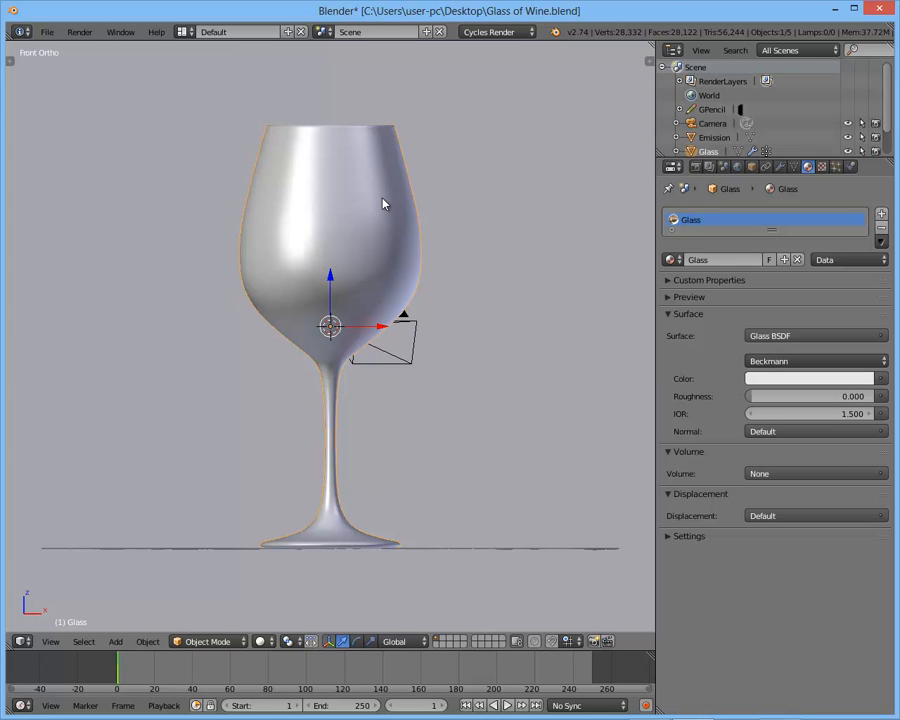
key("KP_0")
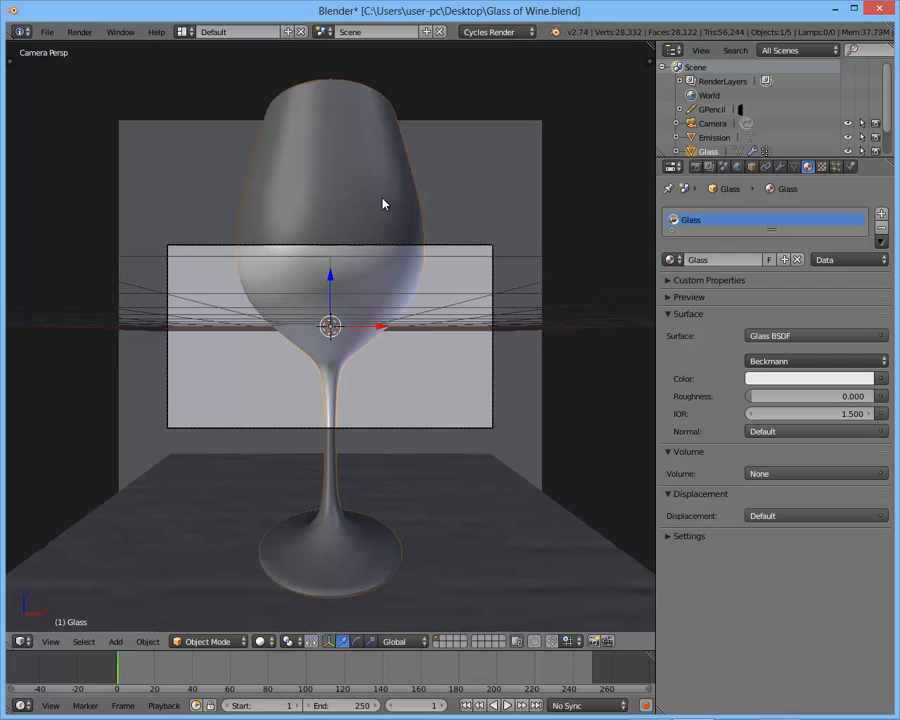
- Move the camera back about 17.5 units along its local Z axis to fit the whole glass, and preview it in Rendered shading
right_click(446, 251)
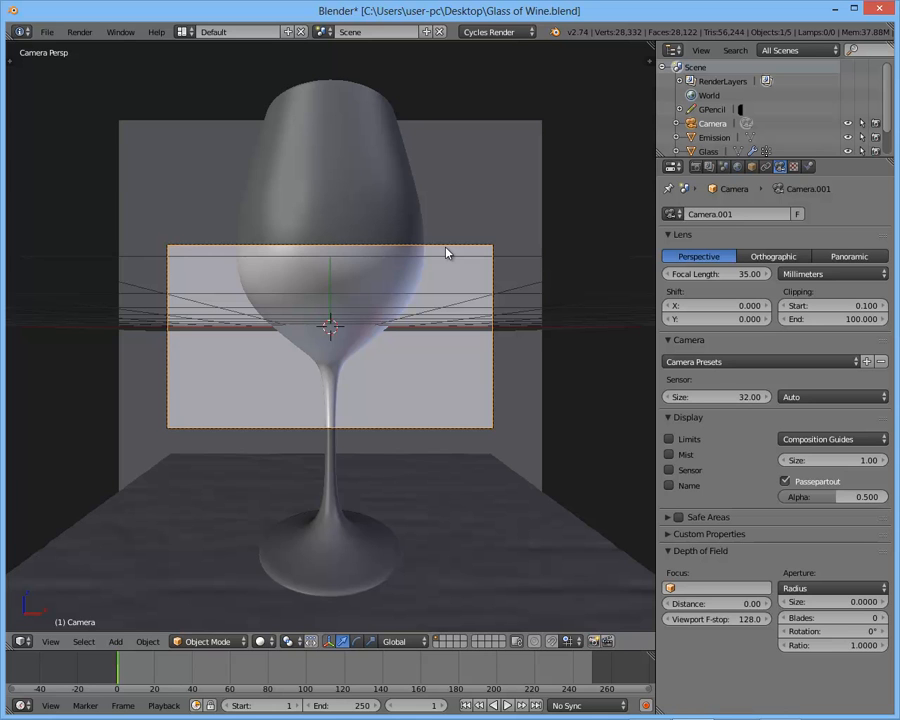
key("g")
key("z")
key("z")
right_click(429, 243)
key("g")
key("z")
key("z")
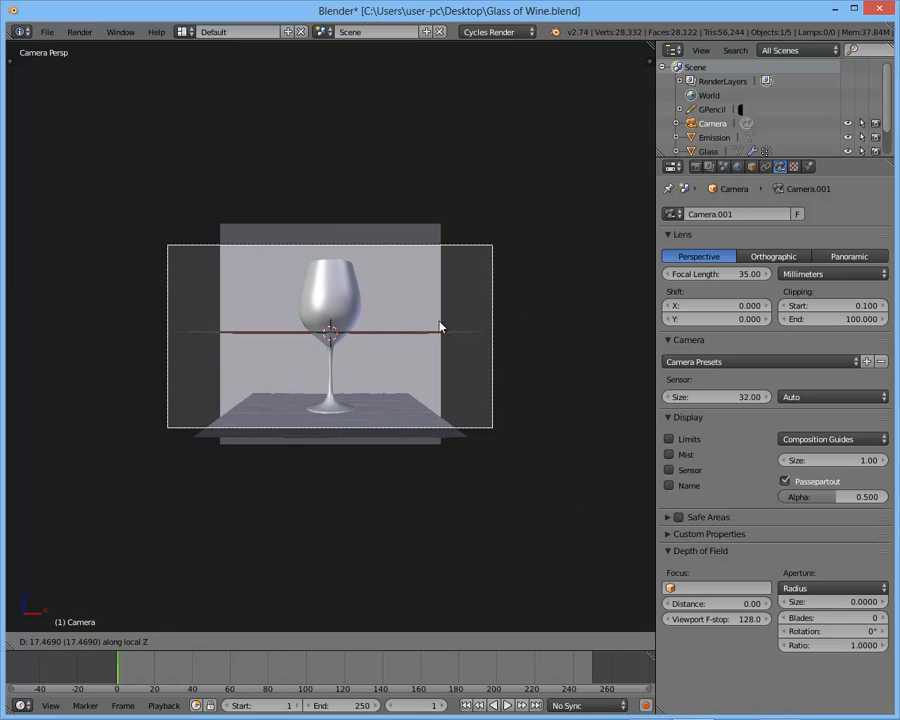
left_click(444, 323)
scroll(444, 323, "up", 3)
key("shift+z")
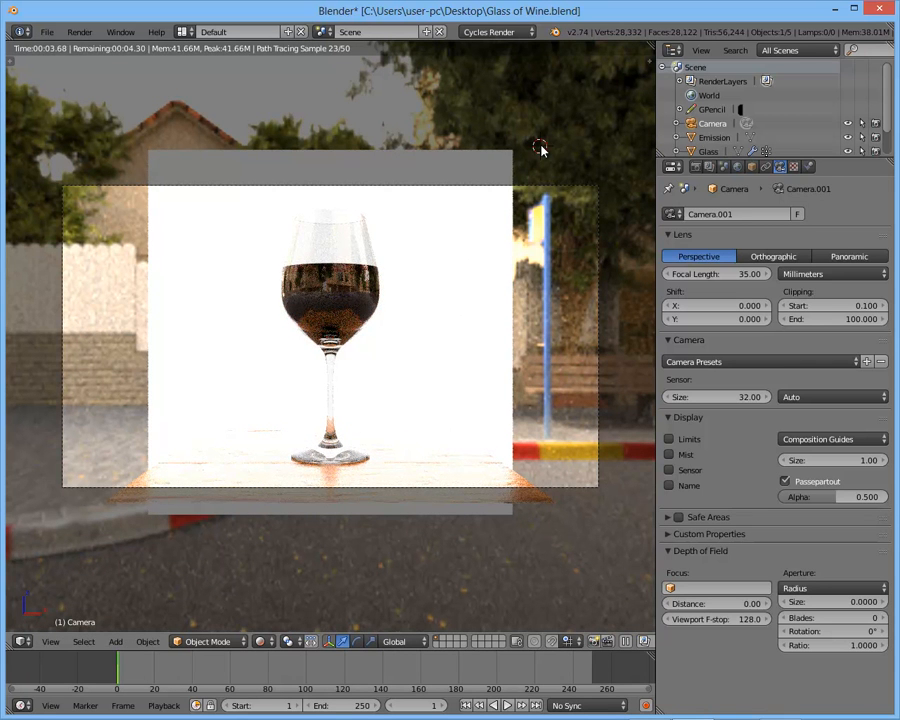
- Try an emission strength of 2 on the background plane's material and set it to 2.5
right_click(486, 315)
left_click(807, 167)
left_click(806, 378)
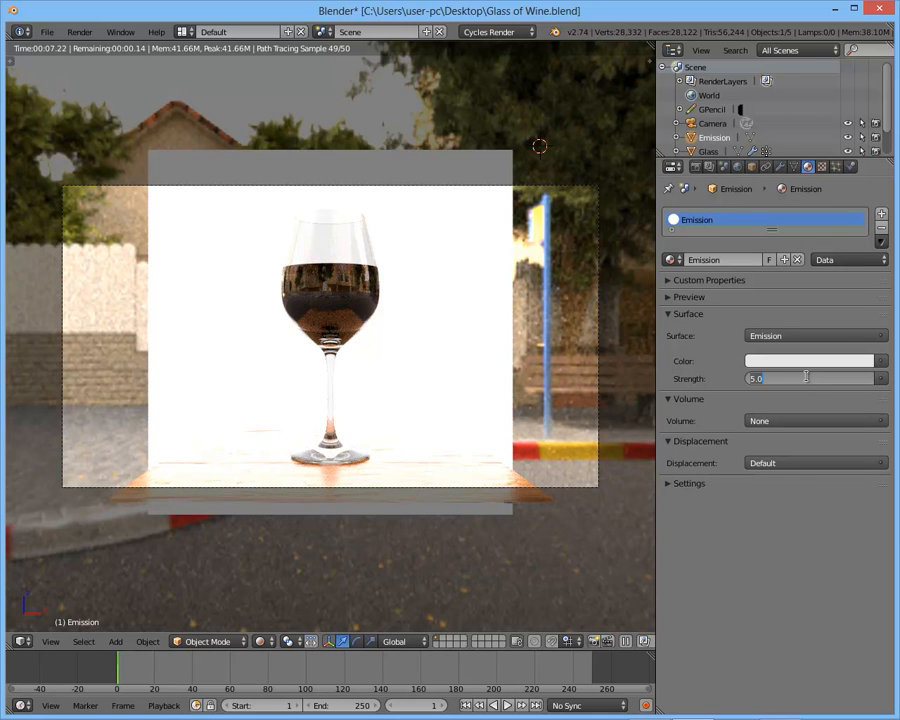
type("2")
key("Return")
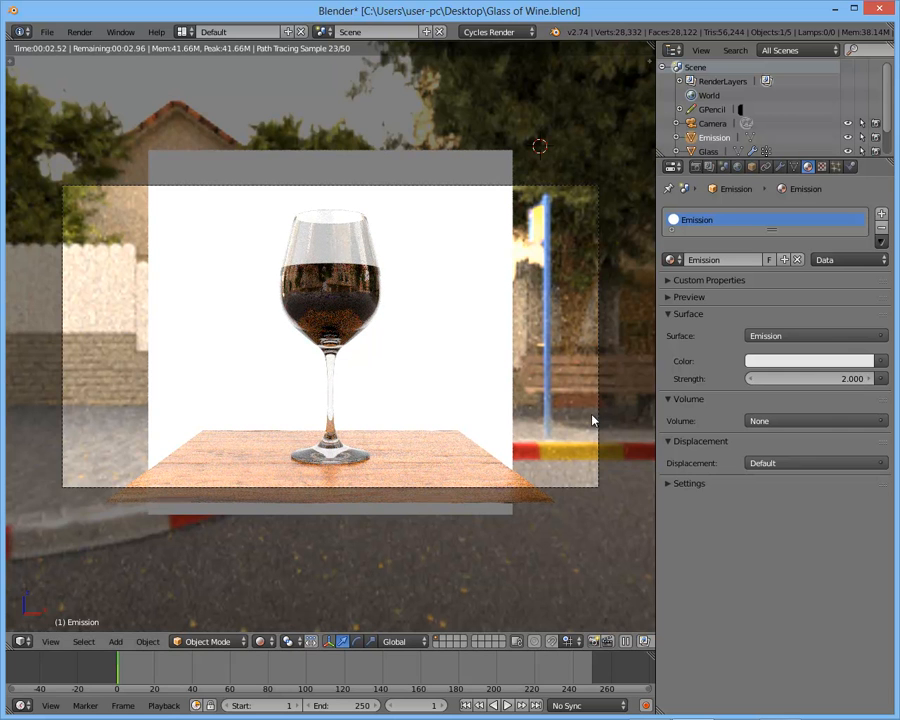
left_click(819, 377)
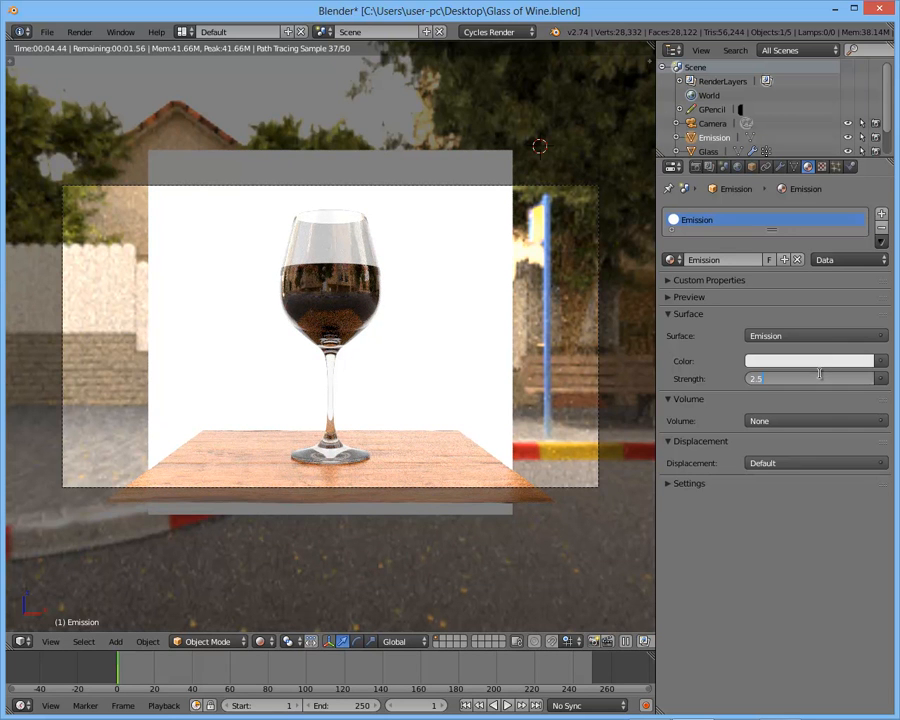
key("Return")
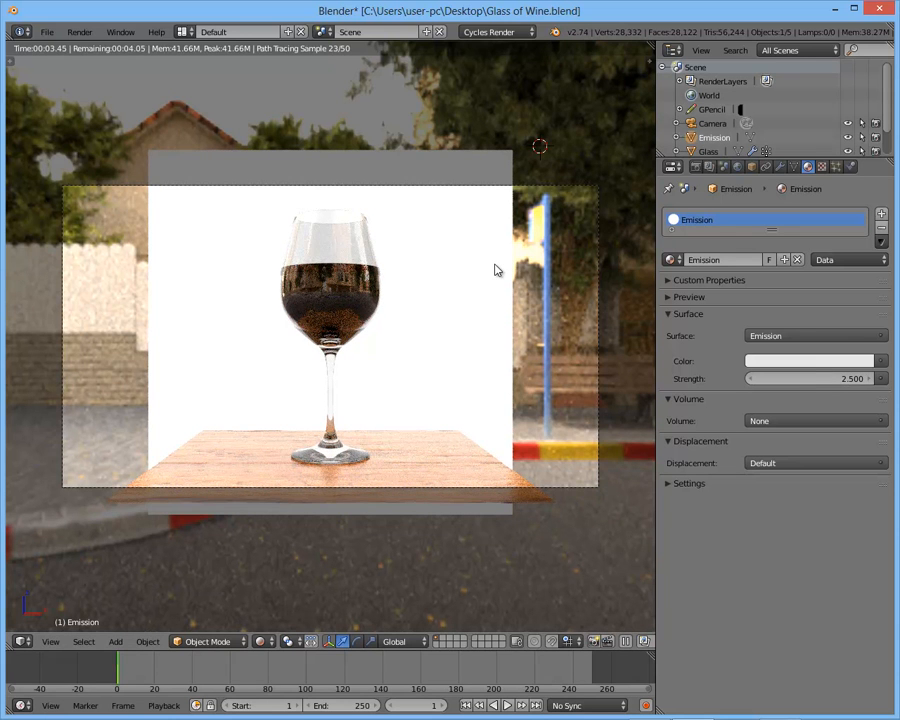
- Scale the emission plane about 1.7 times along X so it fills the camera frame
key("s")
key("x")
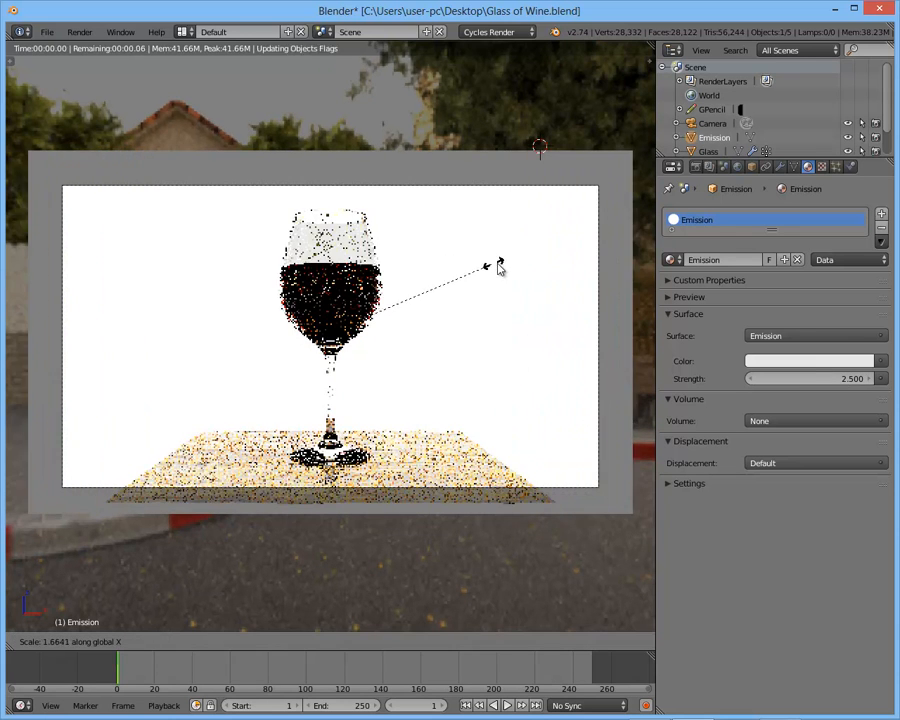
left_click(498, 264)
- Return to Solid shading and scale the table about 1.9 times along its local X axis
right_click(440, 453)
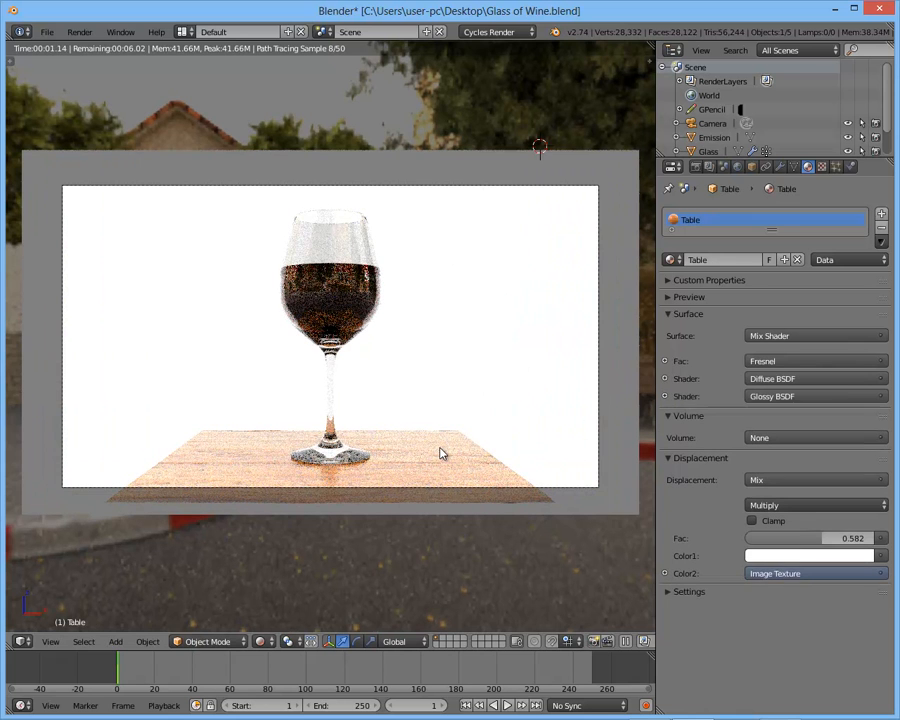
key("shift+z")
mouse_move(449, 393)
middle_mouse_down()
mouse_move(456, 430)
mouse_move(418, 410)
mouse_move(440, 405)
middle_mouse_up()
key("s")
key("x")
key("x")
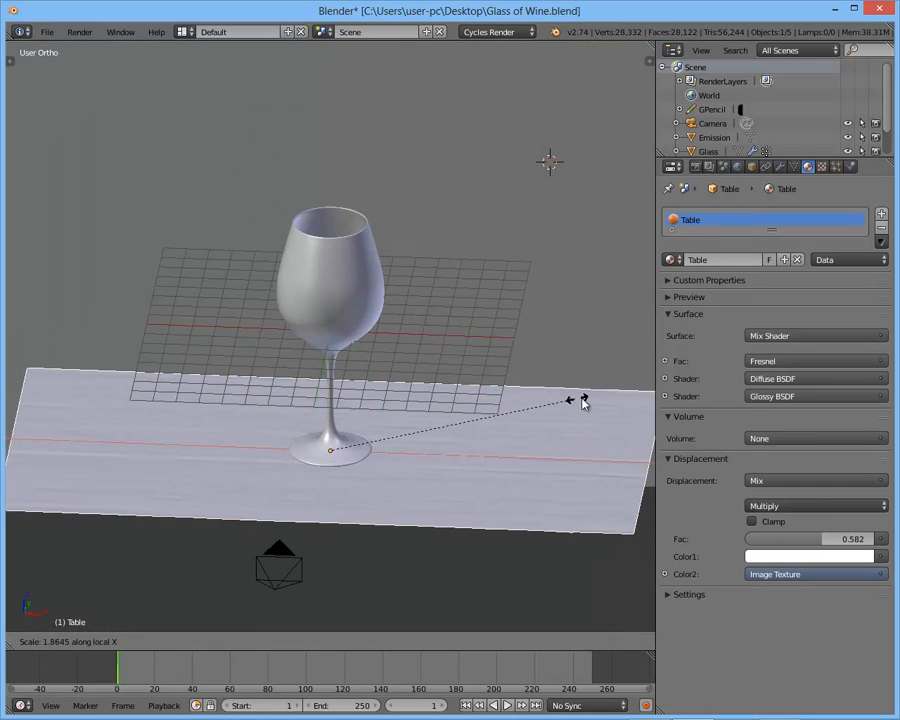
left_click(599, 402)
- Unwrap the whole widened table mesh again in Edit Mode and return to Object Mode
key("Tab")
middle_click_drag(510, 378, 557, 397)
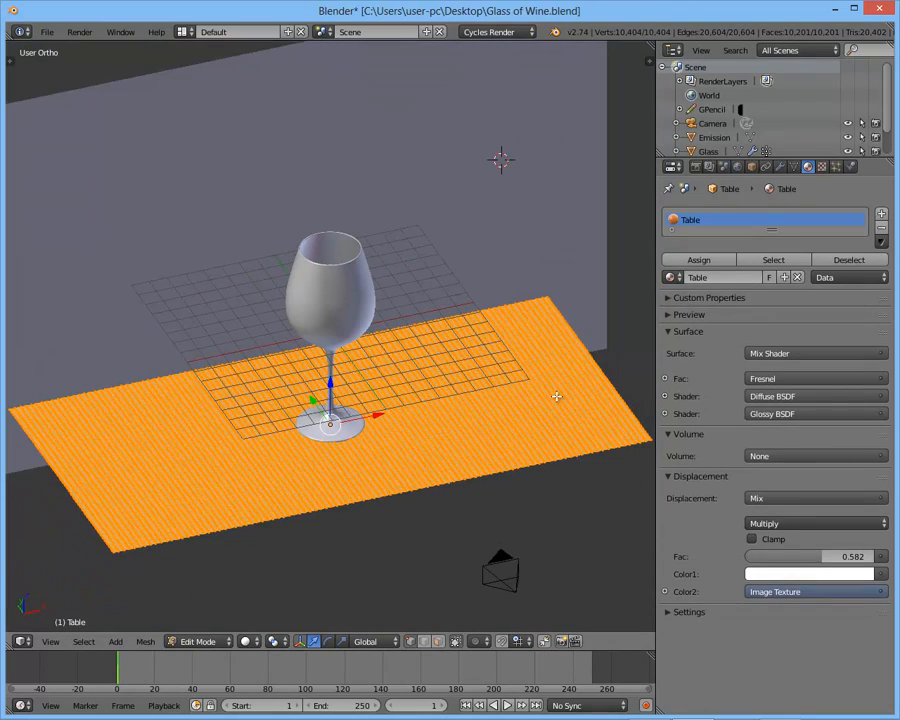
key("u")
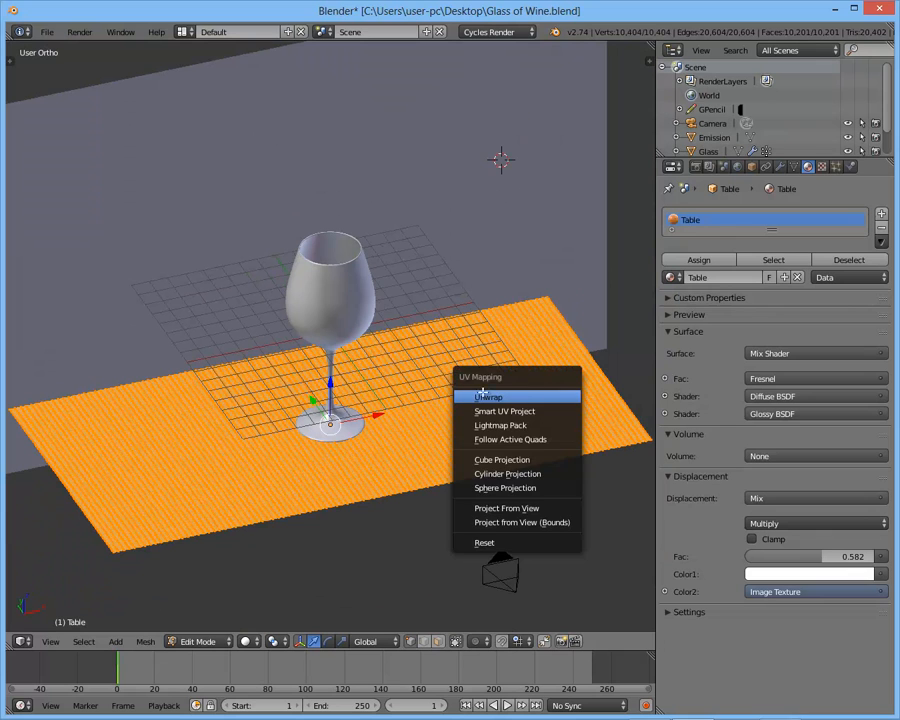
key("u")
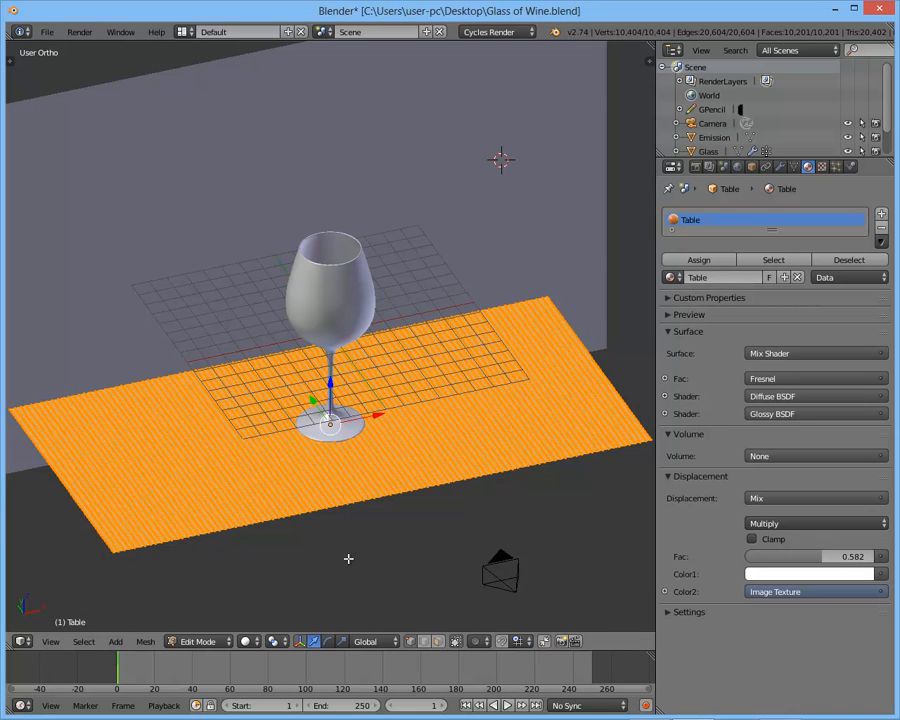
key("u")
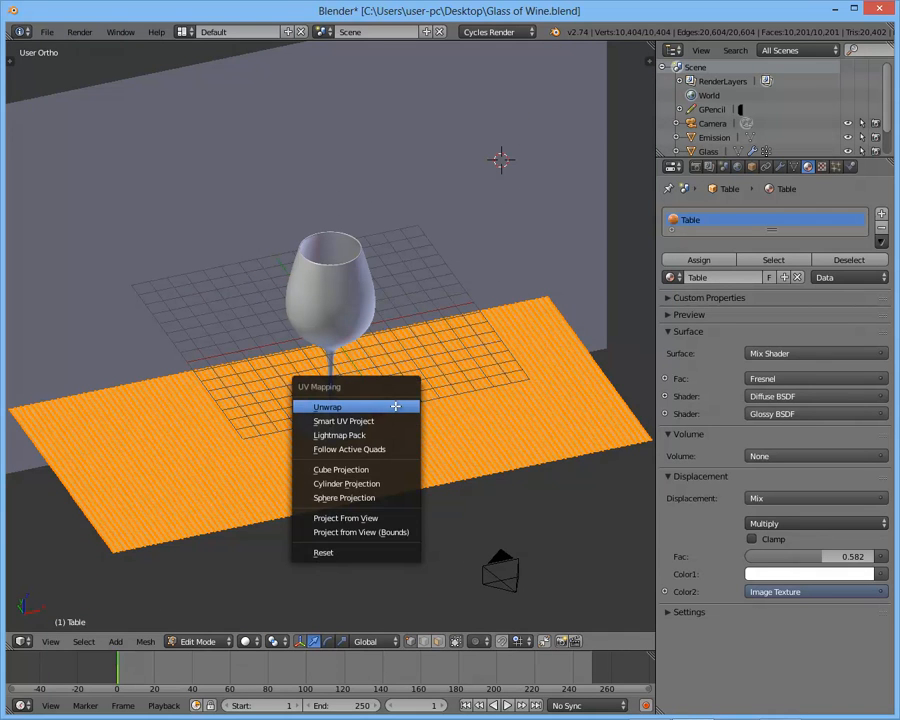
left_click(396, 407)
key("Tab")
- Stretch the table further along X and preview the camera view in Rendered shading
middle_click_drag(398, 410, 474, 309)
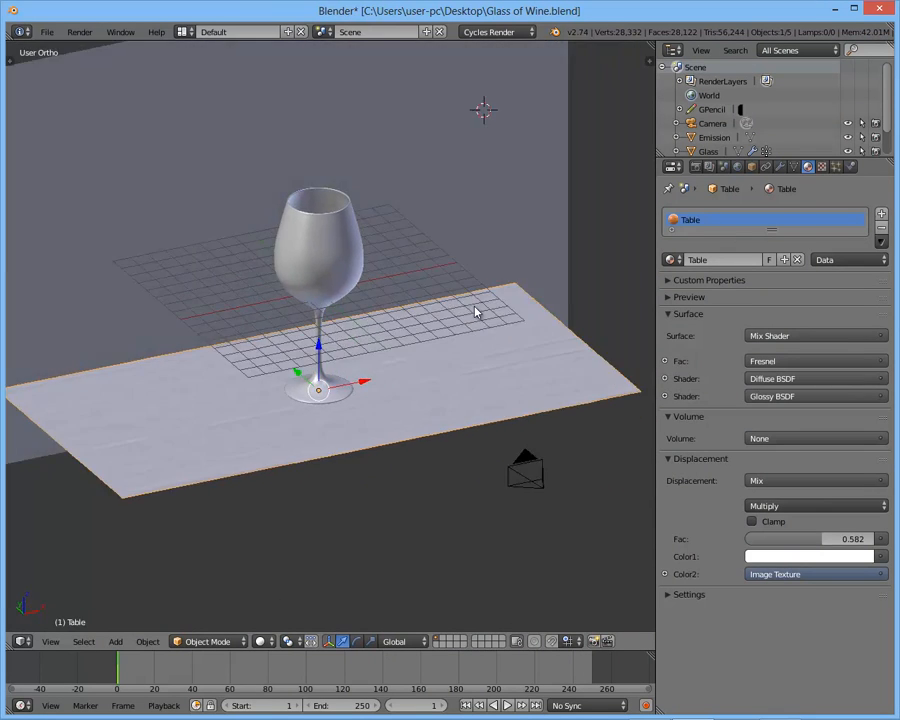
key("s")
key("x")
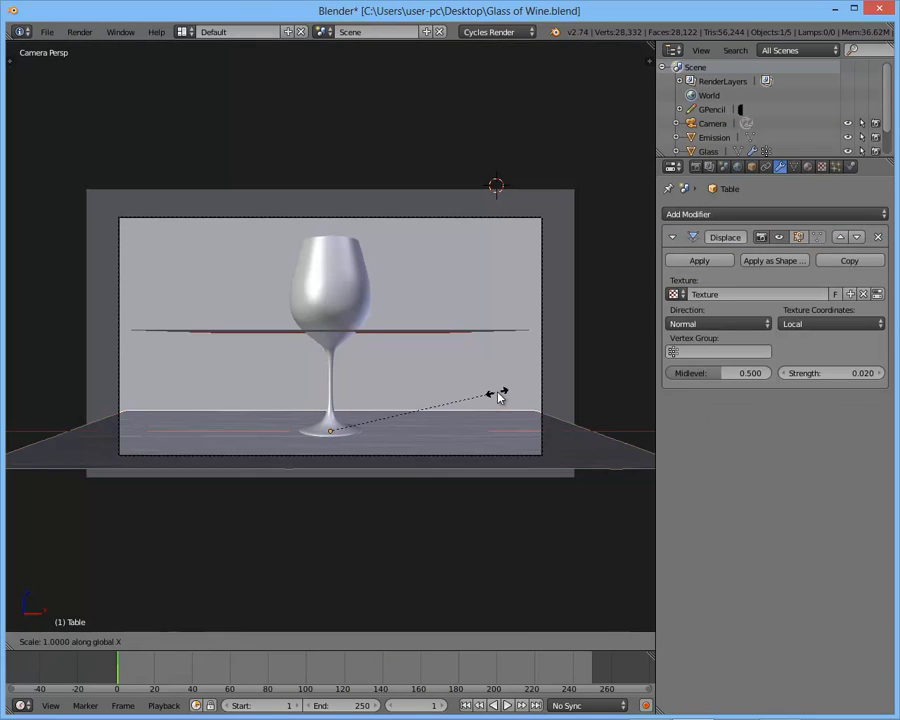
left_click(532, 396)
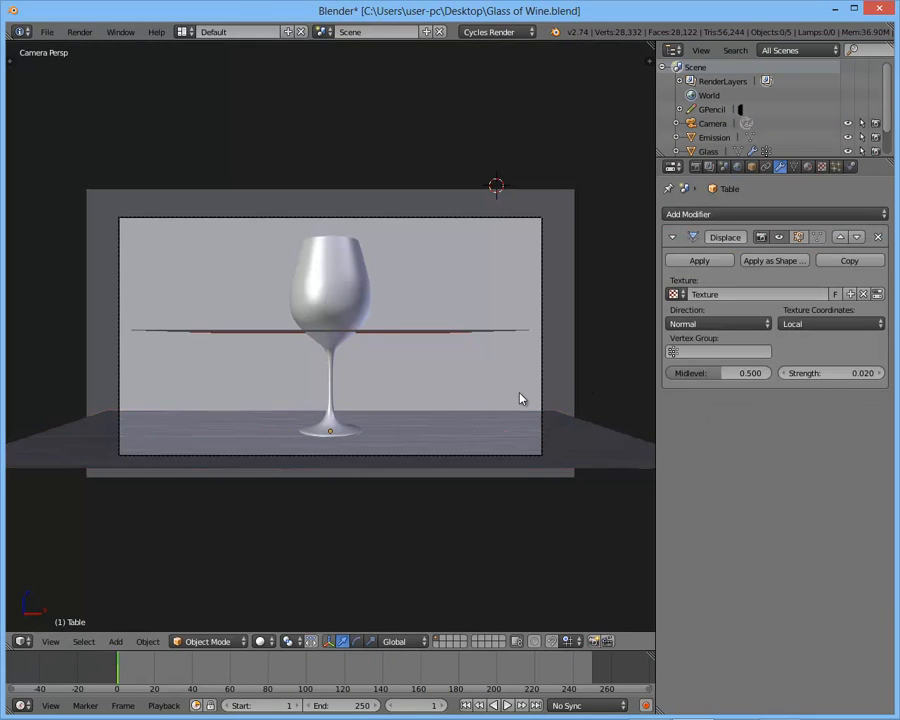
key("shift+z")
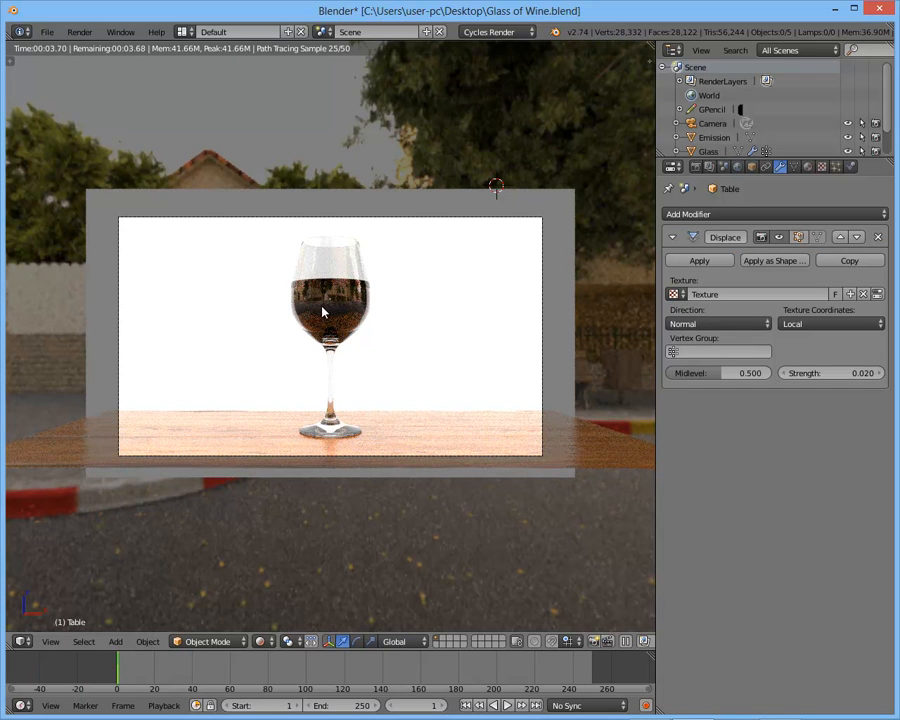
- Select the wine and the glass together in Wireframe and move them along X to about -8.25
key("shift+z")
right_click(357, 303)
key("z")
right_click(359, 299)
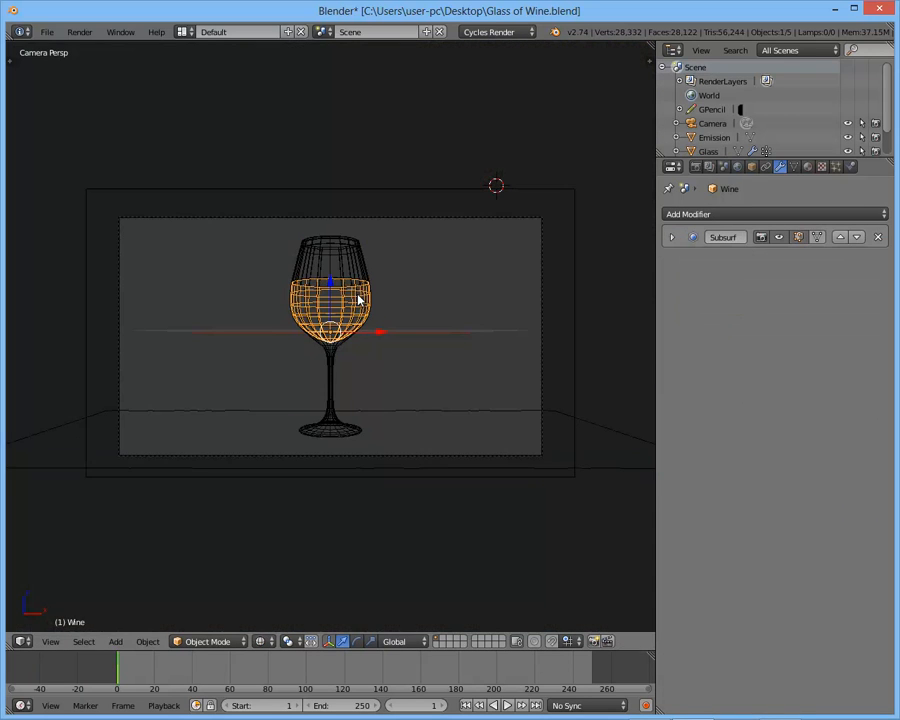
right_click(364, 275)
key("g")
key("x")
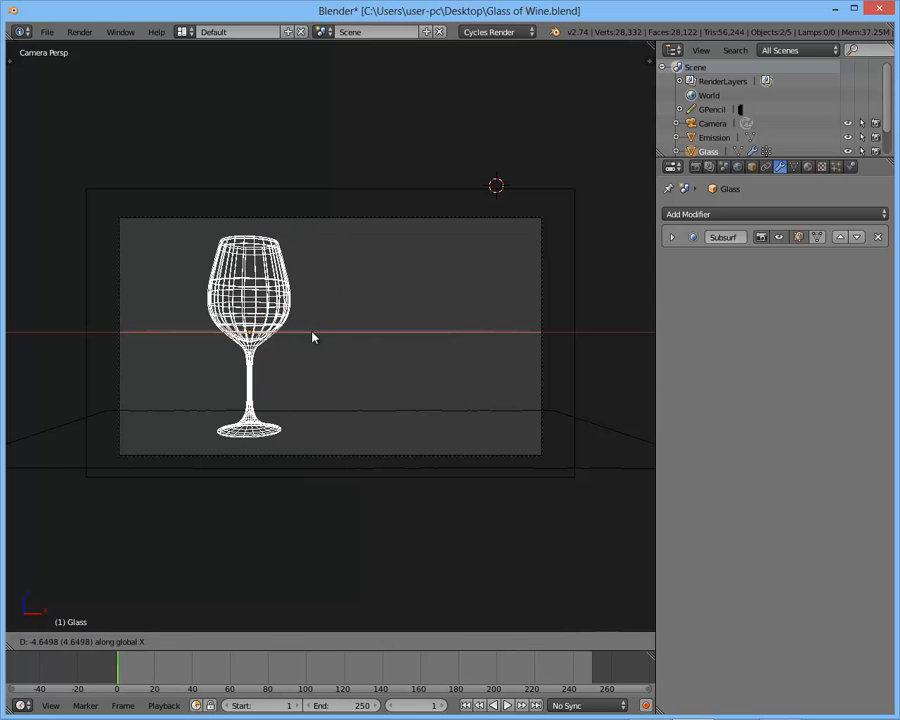
left_click(254, 340)
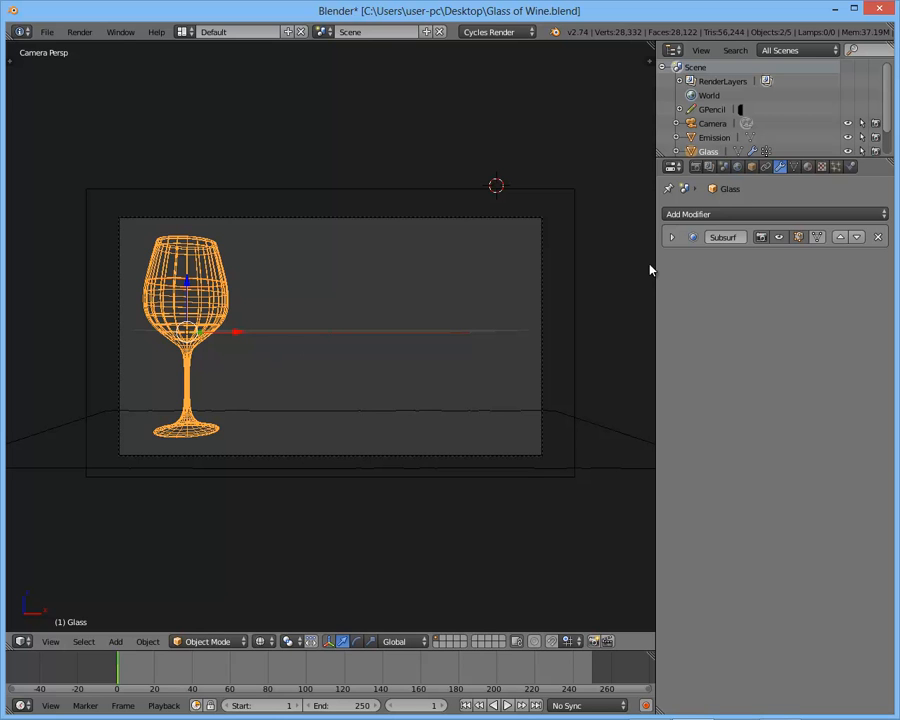
left_click(793, 168)
left_click(767, 168)
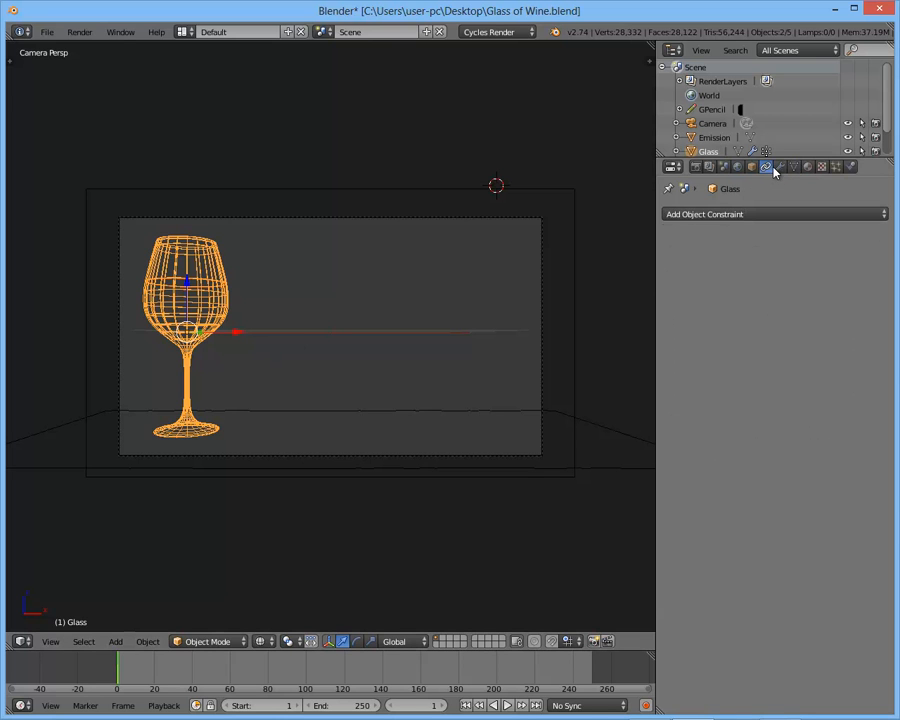
left_click(779, 168)
left_click(760, 169)
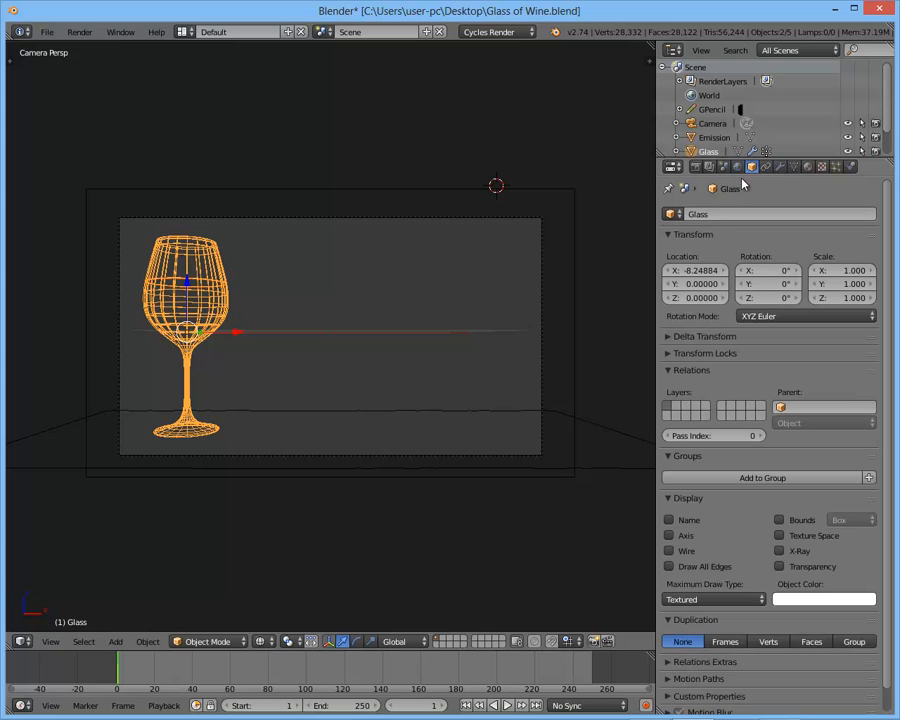
- Duplicate the glass alone along X by about 7.7 units and delete that copy
right_click(219, 304)
right_click(217, 271)
key("shift+d")
key("x")
left_click(350, 270)
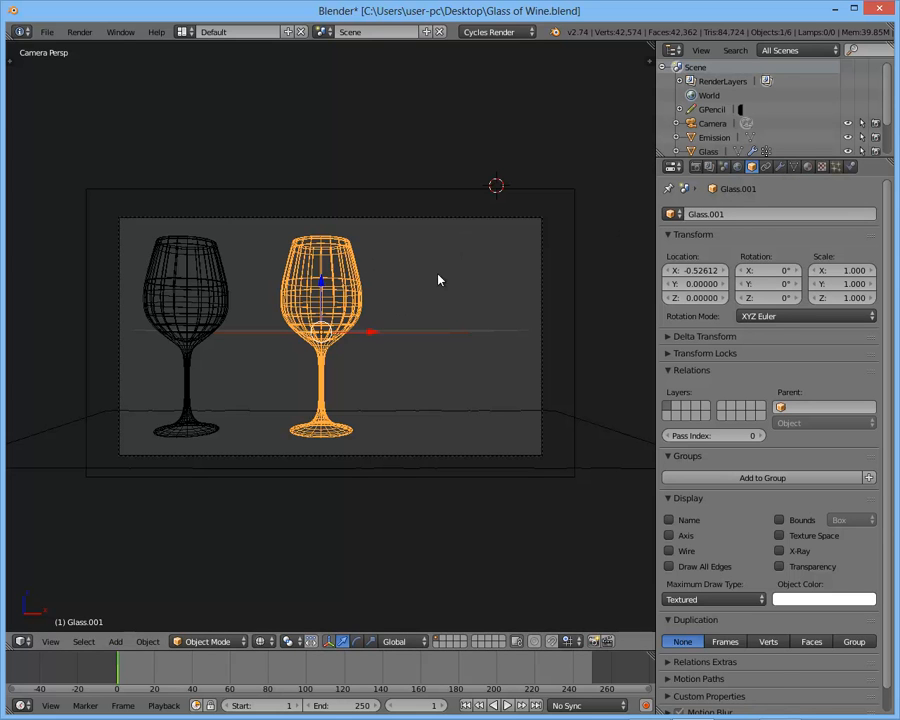
key("x")
left_click(414, 275)
- Create a linked duplicate of the glass offset along X and check the mesh datablocks available for it
right_click(226, 319)
left_click(794, 167)
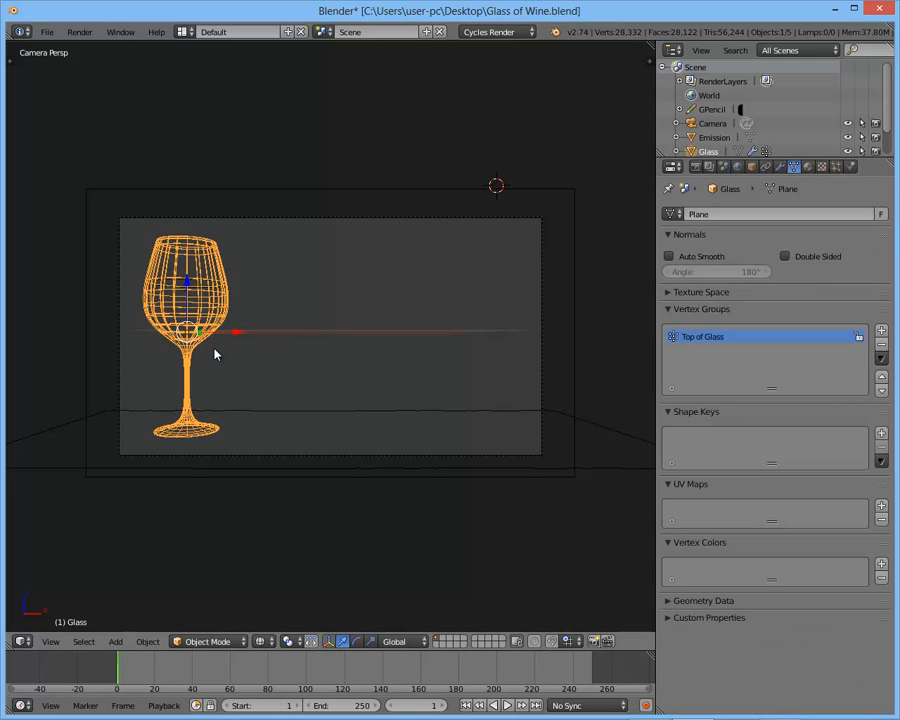
key("alt+d")
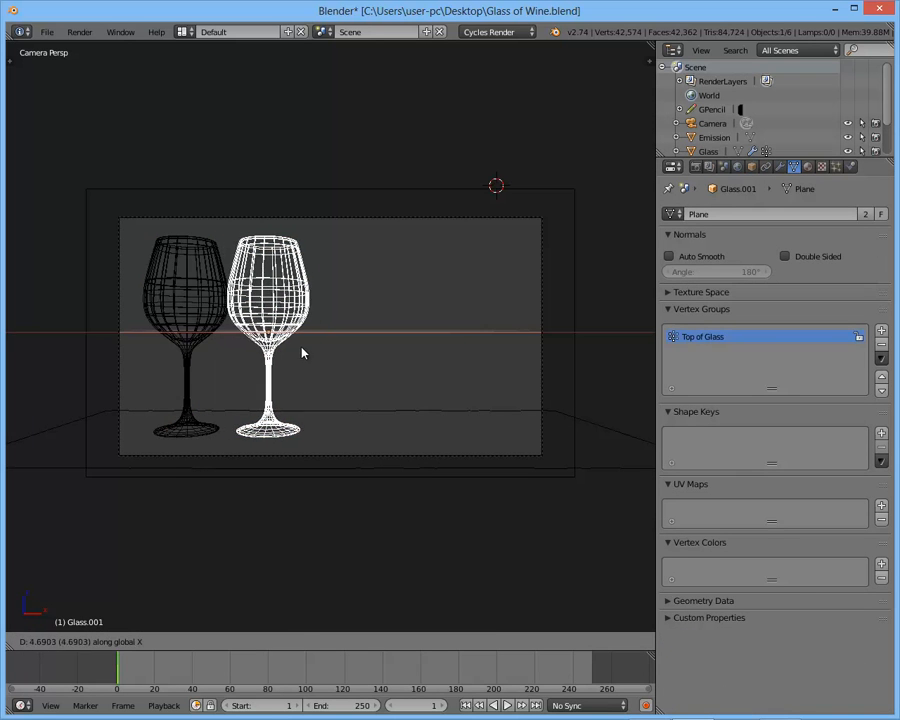
left_click(334, 355)
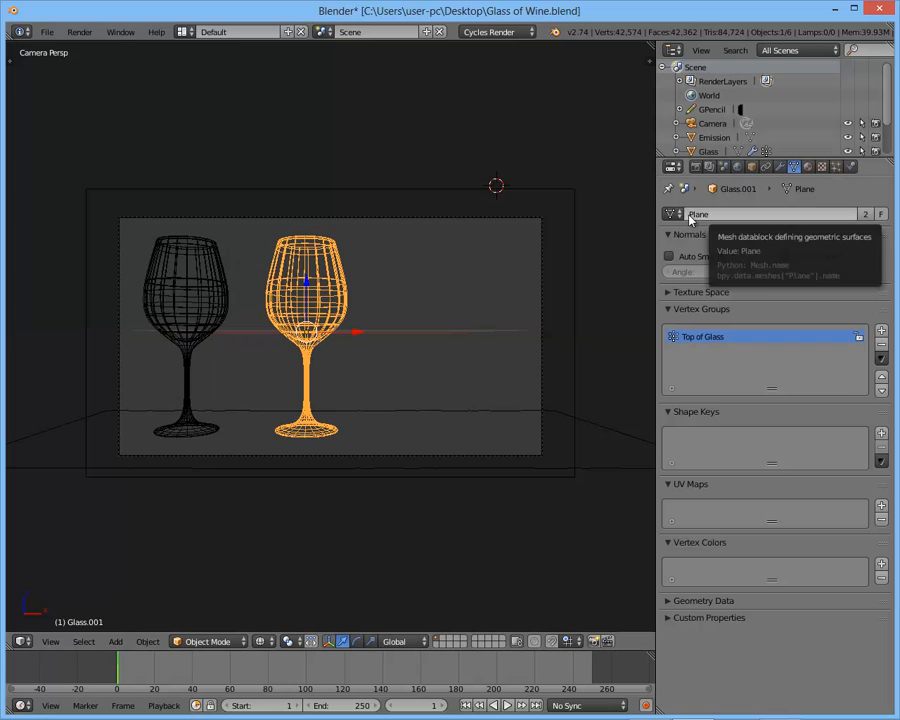
left_click(670, 214)
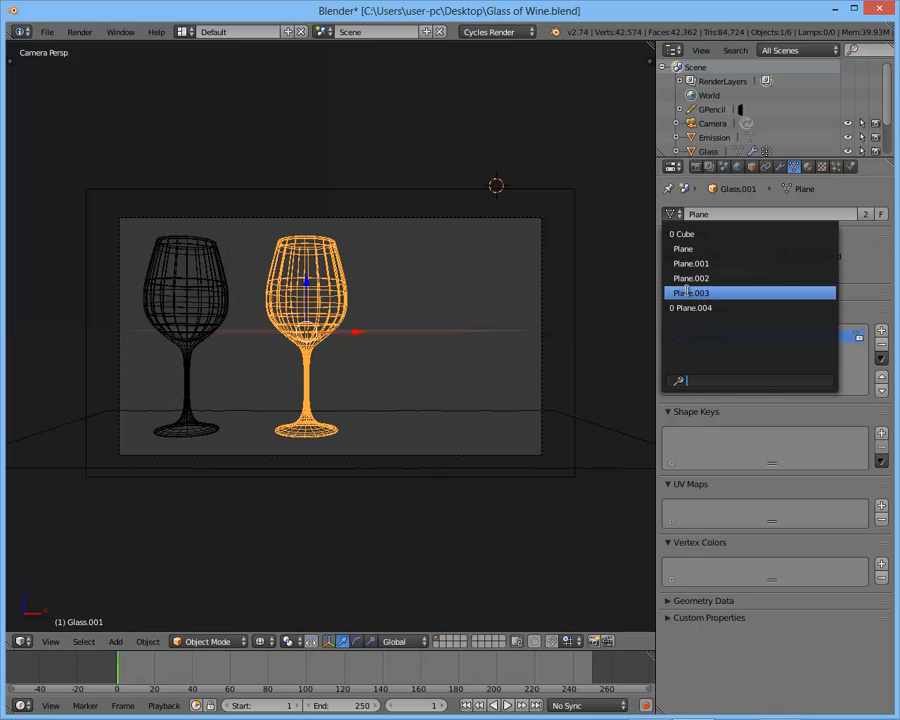
left_click(690, 293)
key("shift+z")
key("ctrl+z")
- Examine the original glass and its linked copy in Solid shading up close, and return to the camera view
middle_click_drag(329, 343, 302, 330)
scroll(355, 394, "up", 4)
scroll(372, 472, "up", 1)
scroll(371, 458, "down", 3)
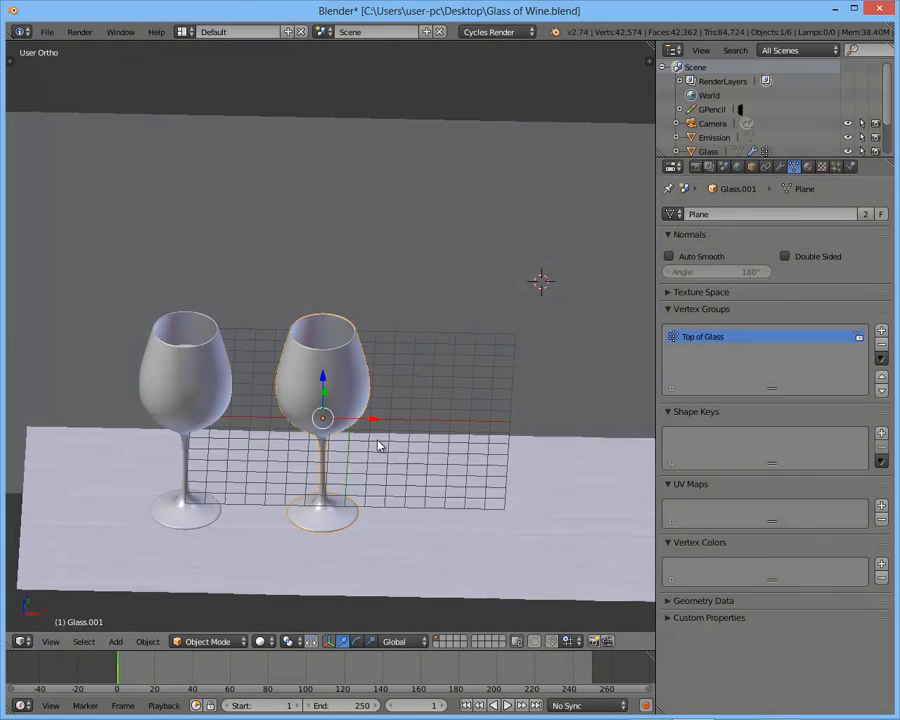
middle_click_drag(371, 456, 383, 424)
scroll(339, 317, "up", 3)
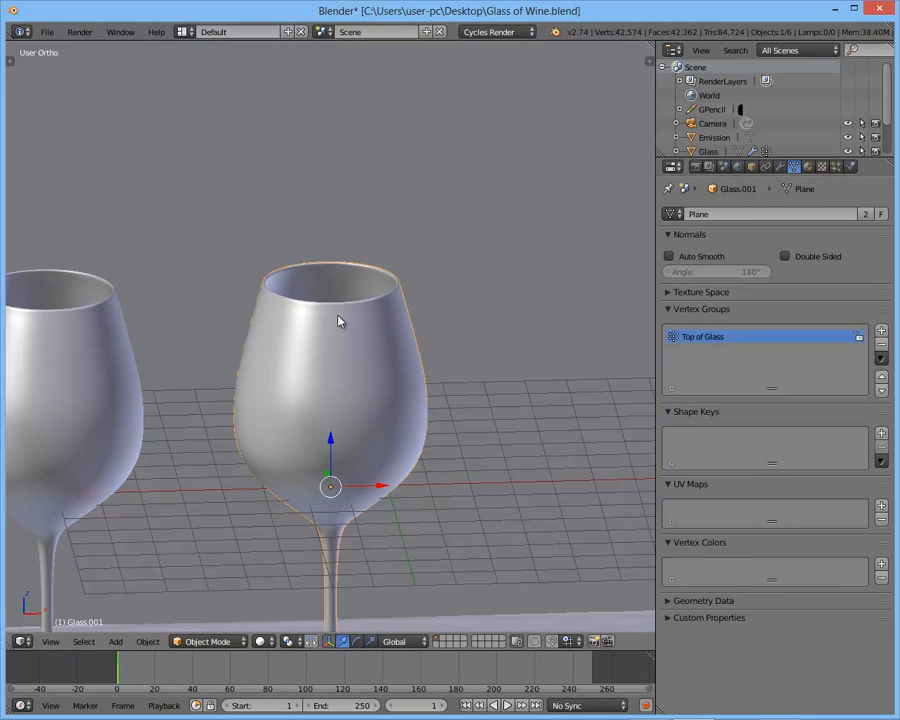
scroll(338, 320, "down", 2)
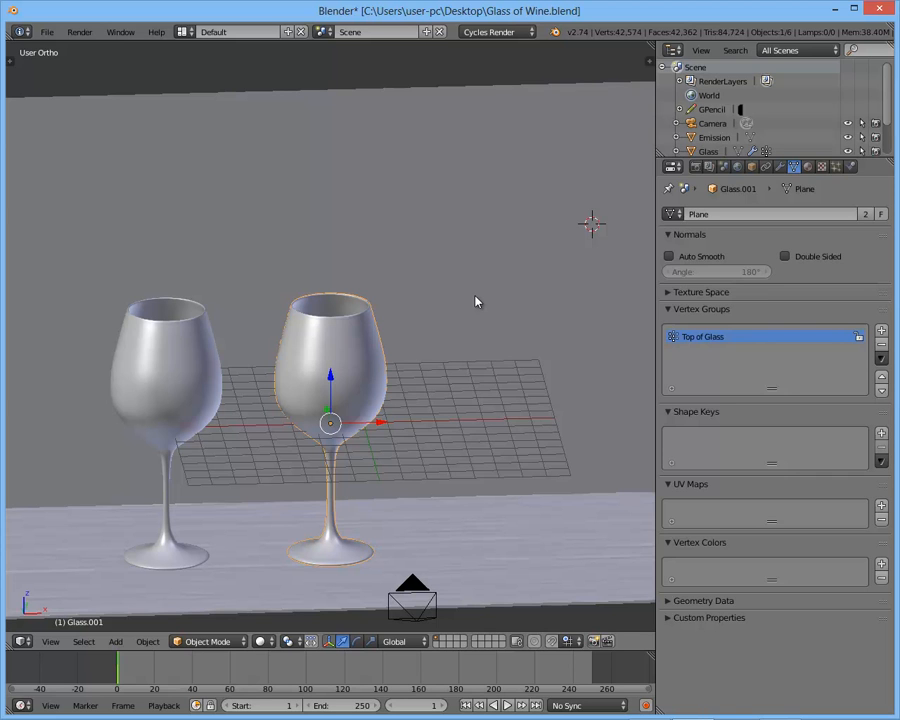
scroll(476, 302, "down", 2)
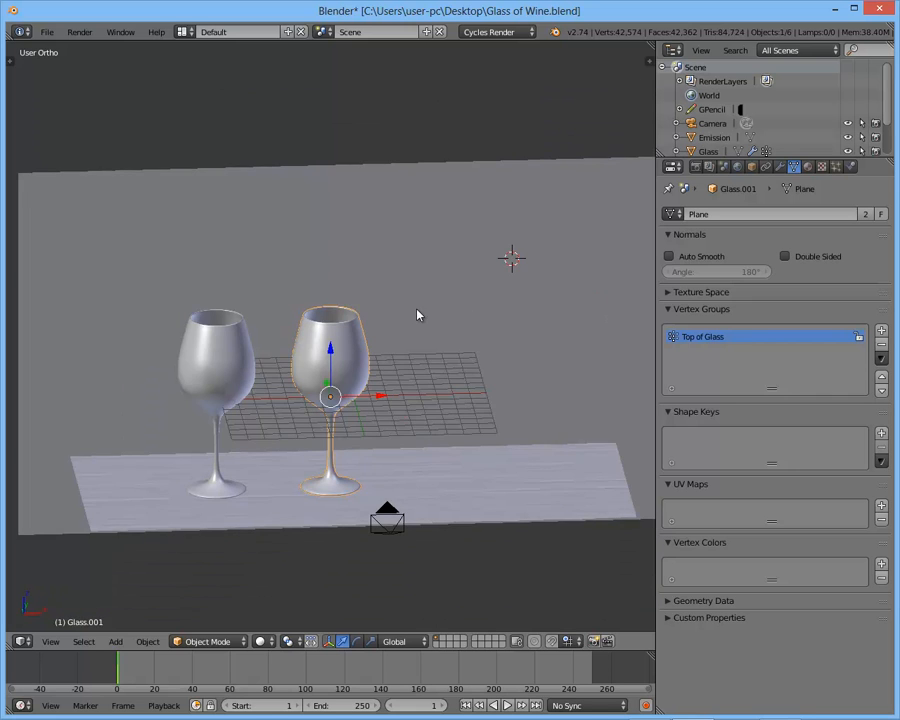
key("KP_0")
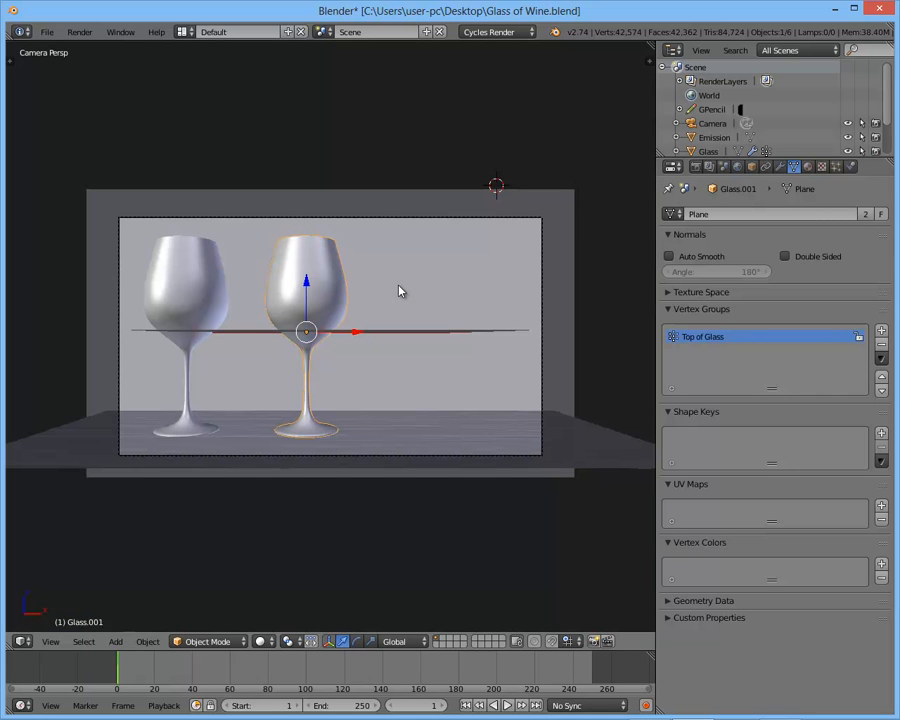
- Save the file over the existing Glass of Wine.blend and delete the linked glass copy
key("ctrl+s")
left_click(400, 288)
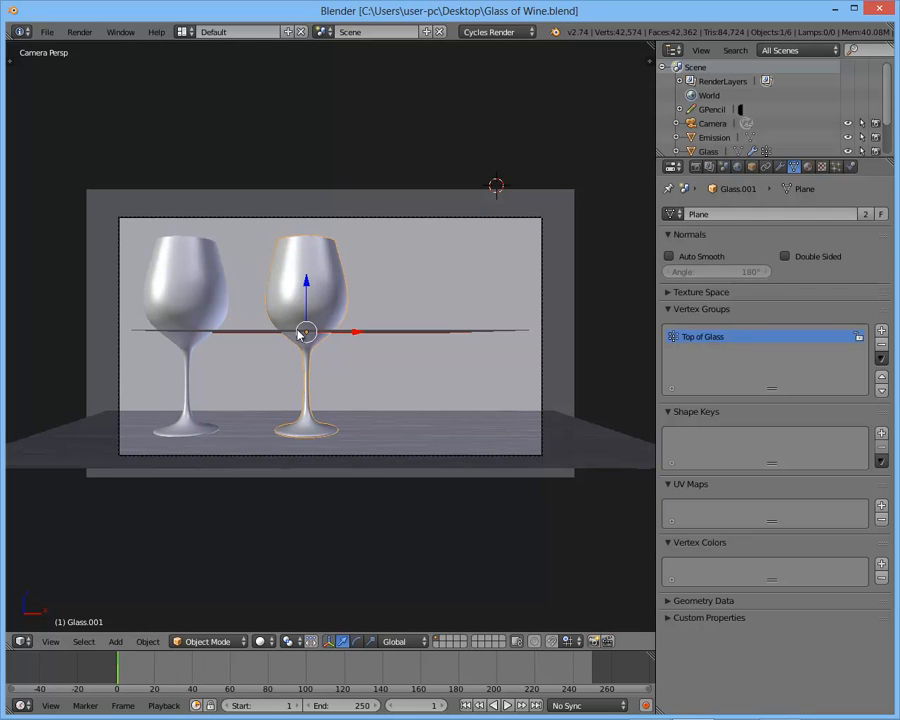
key("z")
key("Delete")
- Select the wine and the glass and place a linked duplicate of both beside the original along X
right_click(215, 301)
right_click(221, 261, "shift")
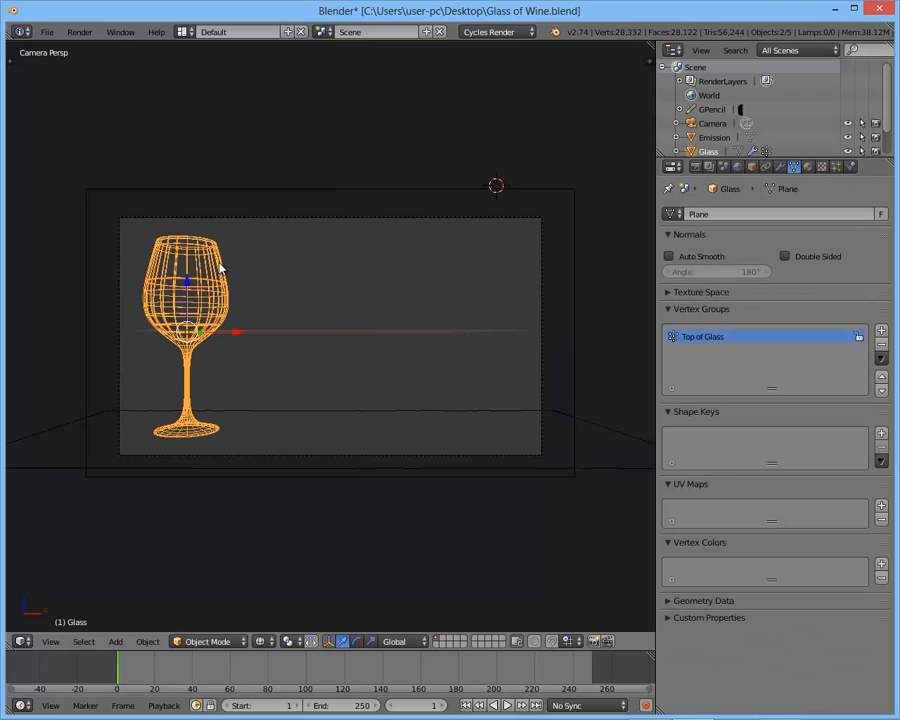
key("shift+d")
key("x")
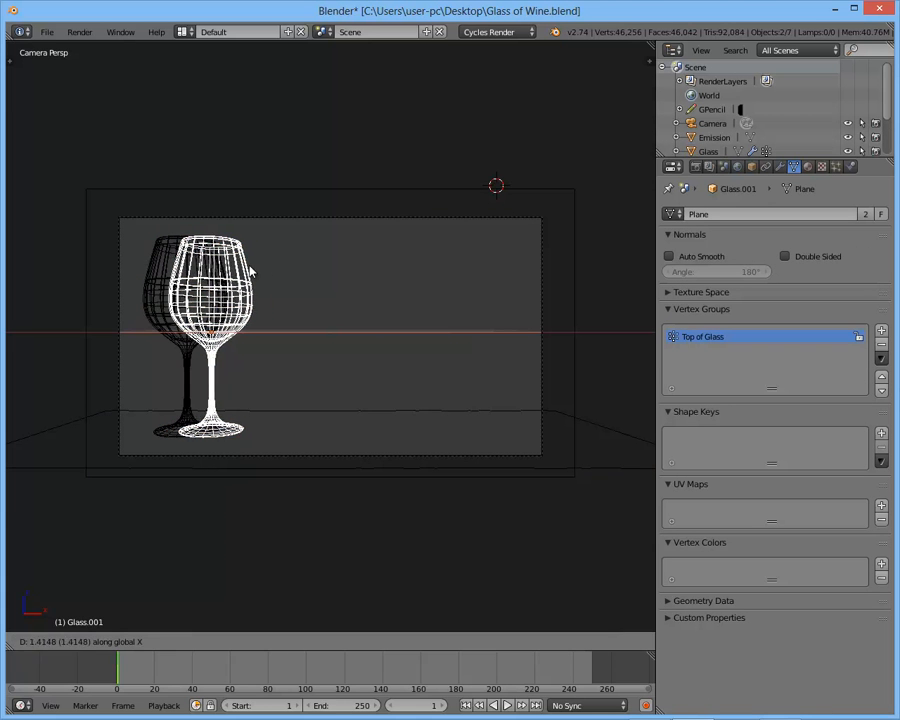
left_click(322, 283)
- Place another linked duplicate of the wine glass about 6.23 units further along X, deselect everything and preview in Rendered shading
key("shift+d")
key("x")
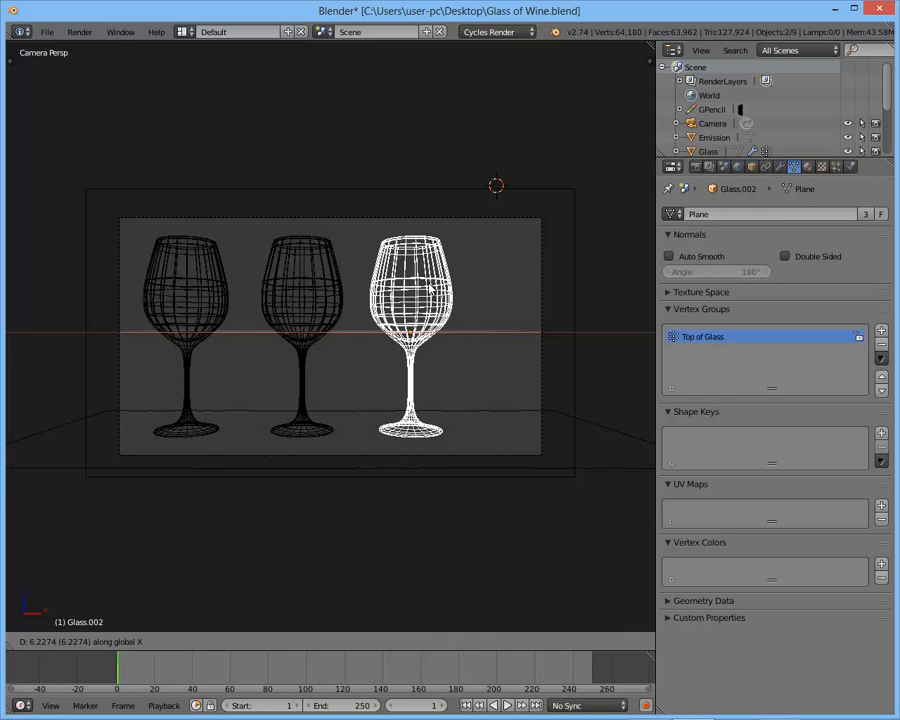
left_click(430, 288)
key("a")
key("shift+z")
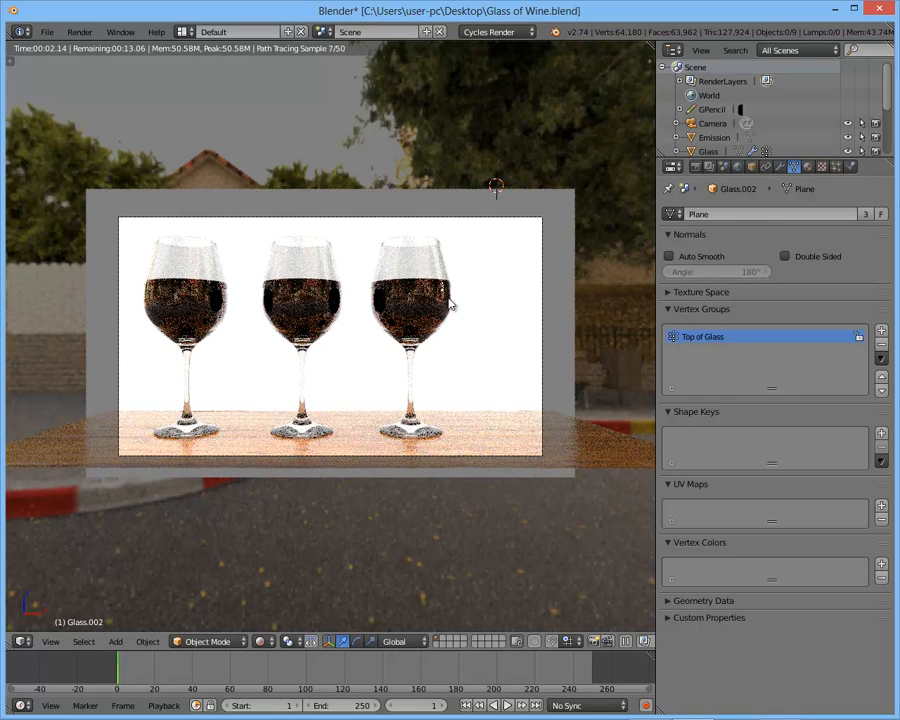
- Examine the row of three wine glasses from free perspective angles in Rendered shading and return to the camera view
key("KP_0")
mouse_move(522, 322)
middle_mouse_down()
mouse_move(562, 374)
mouse_move(568, 416)
mouse_move(463, 386)
mouse_move(470, 304)
mouse_move(456, 281)
middle_mouse_up()
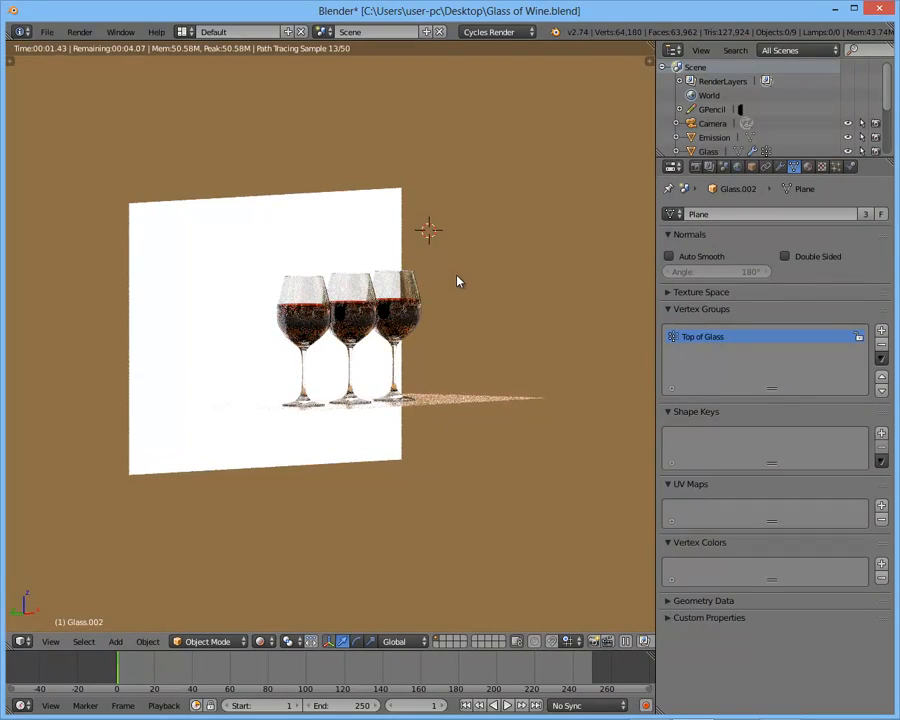
key("KP_5")
key("KP_1")
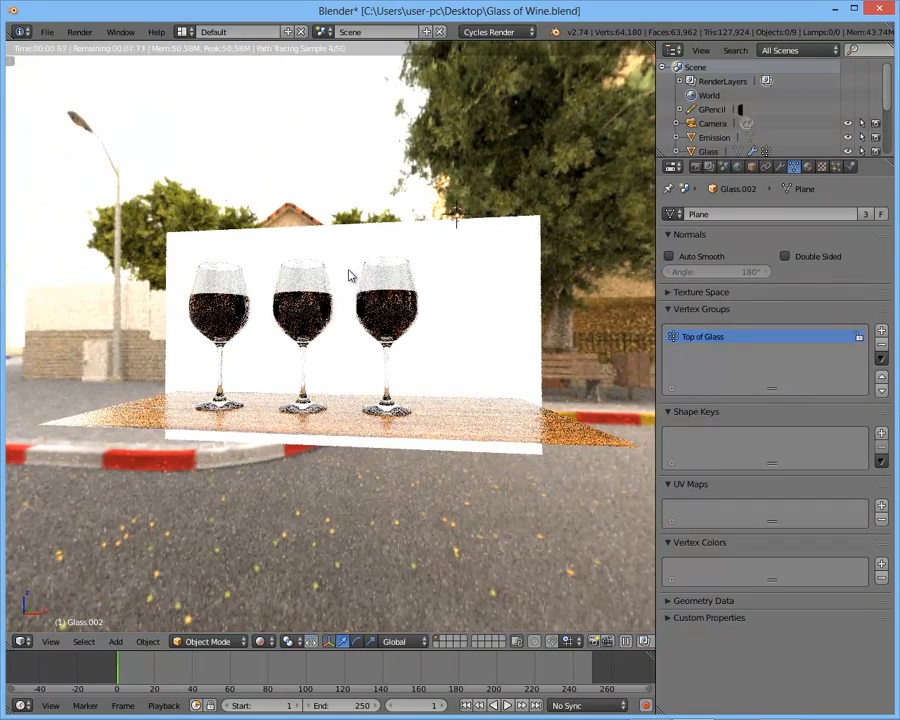
key("KP_0")
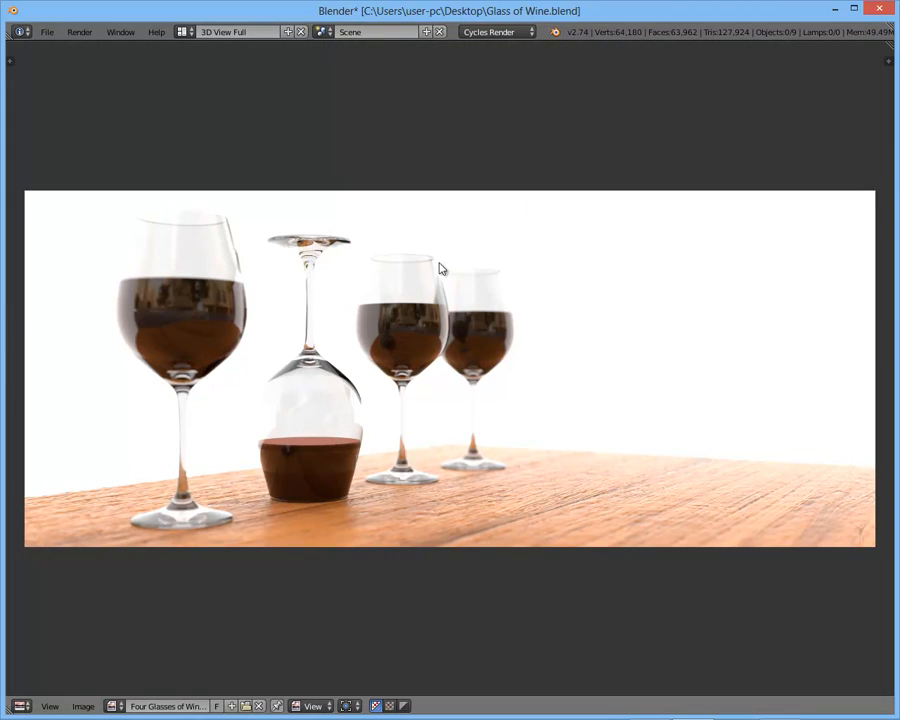
- Inspect the upside-down glass in the four-glasses image up close and return to the Default screen layout
scroll(352, 432, "up", 2)
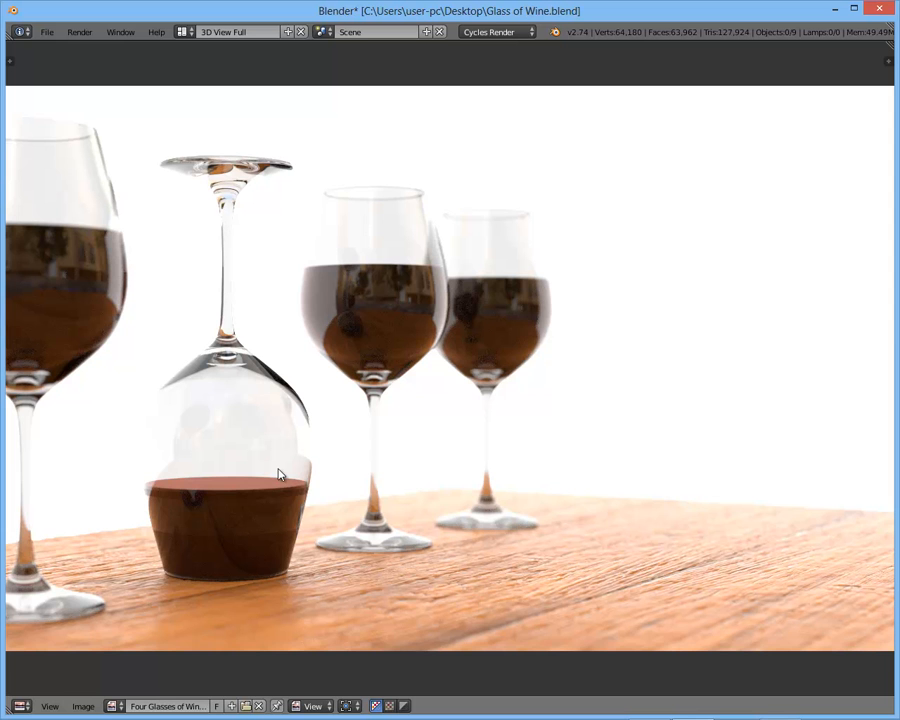
key("ctrl+Right")
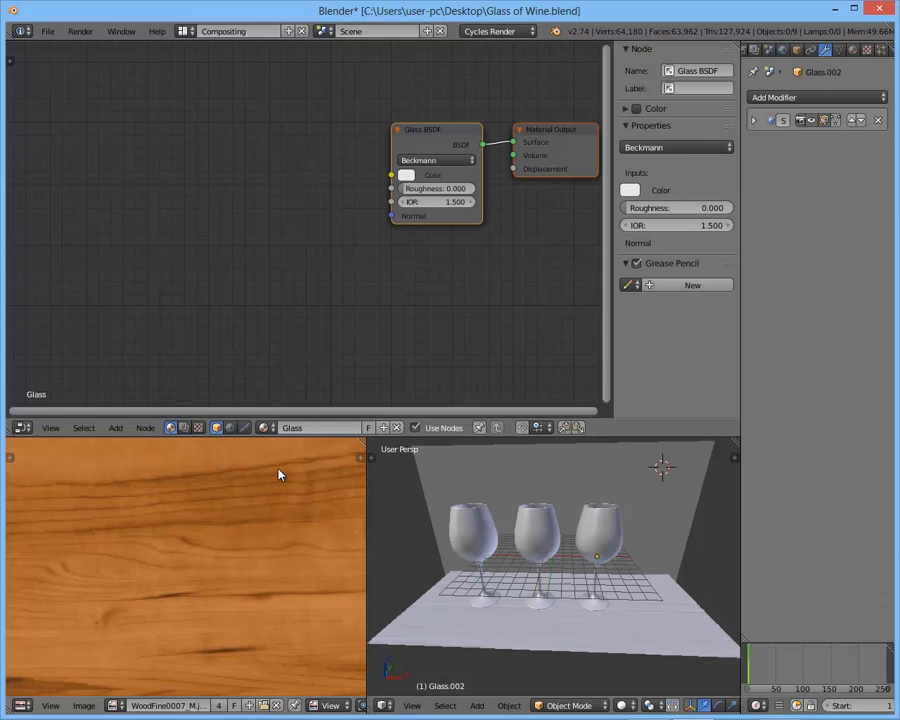
key("ctrl+Right")
- Switch to Solid shading and make a linked duplicate of the middle glass in place
key("shift+z")
right_click(338, 310)
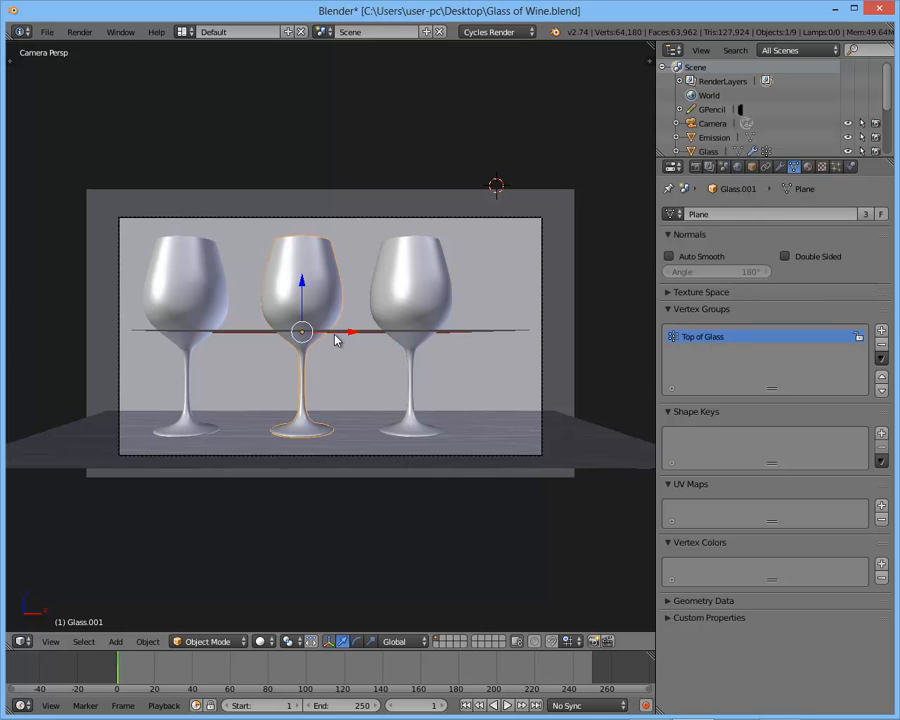
key("alt+d")
right_click(390, 341)
- Try moving the in-place glass copy to the second layer
key("m")
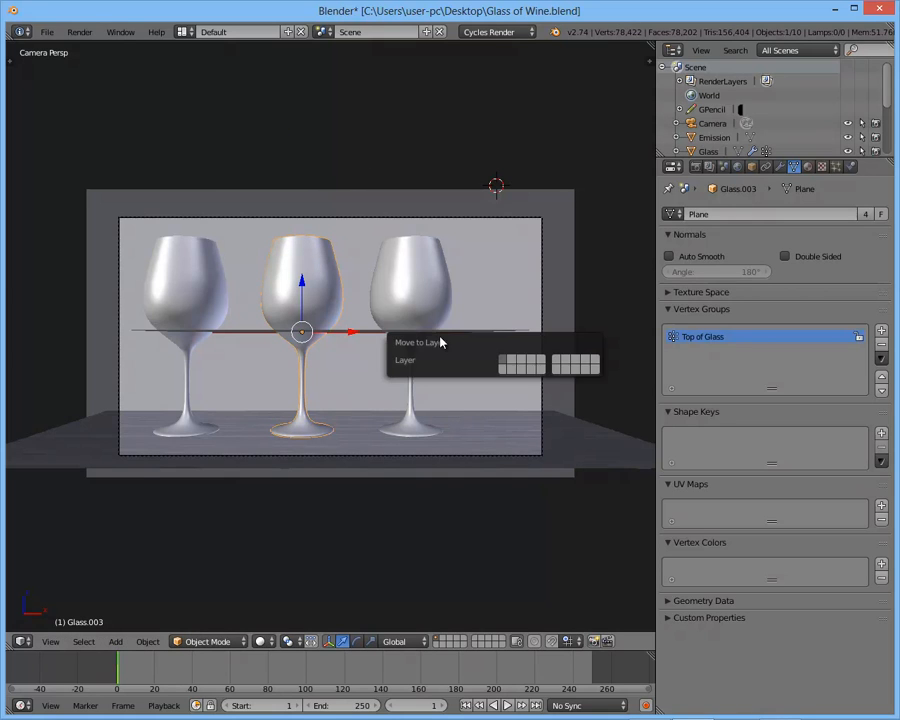
left_click(512, 367)
left_click(498, 367)
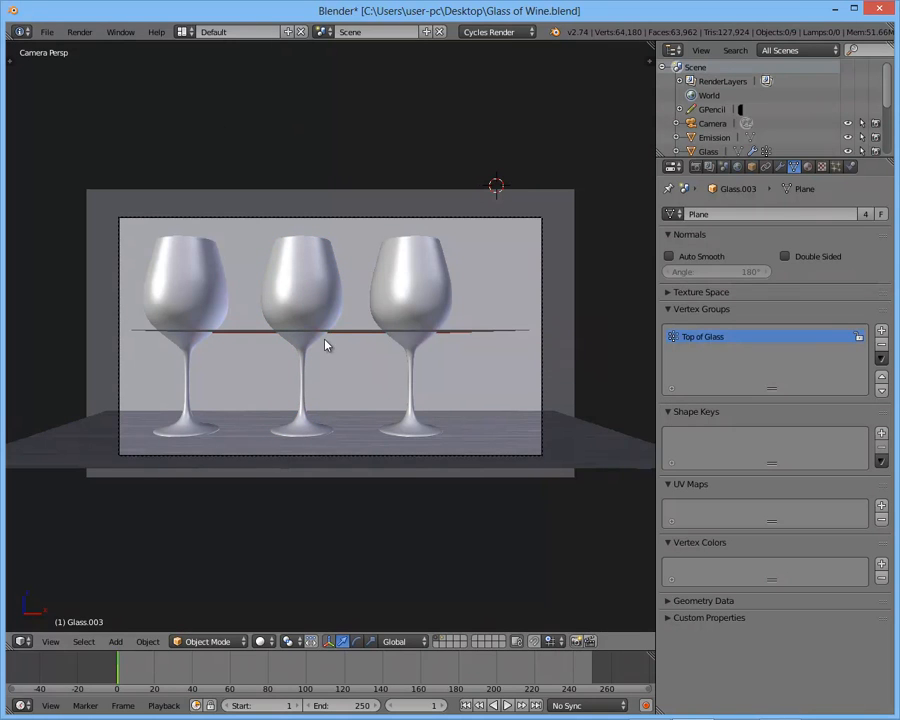
key("g")
key("Escape")
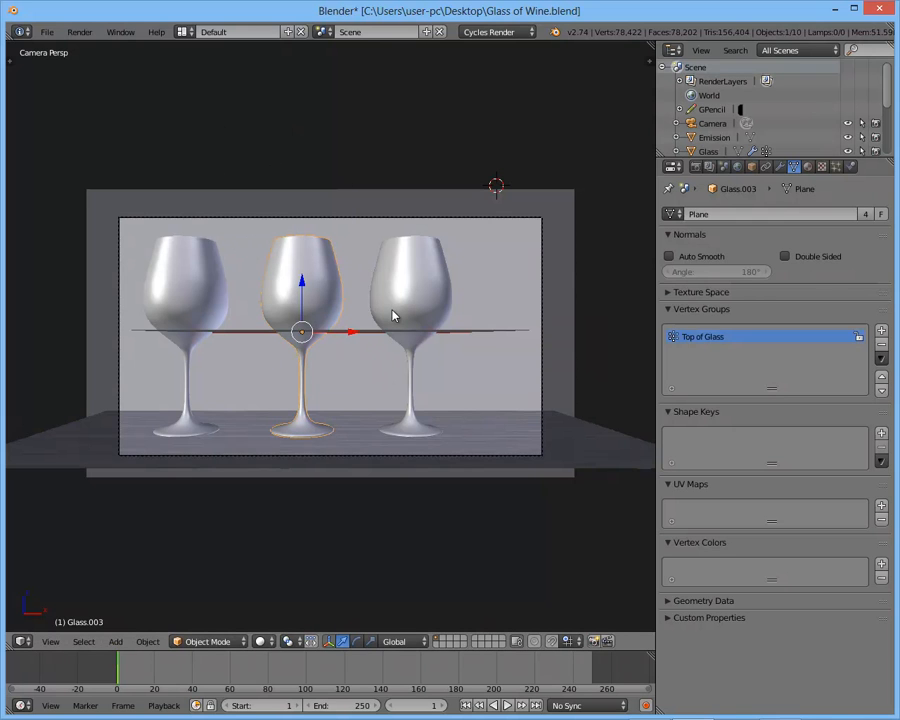
- Move the duplicated middle glass to the second layer and show only that layer
key("m")
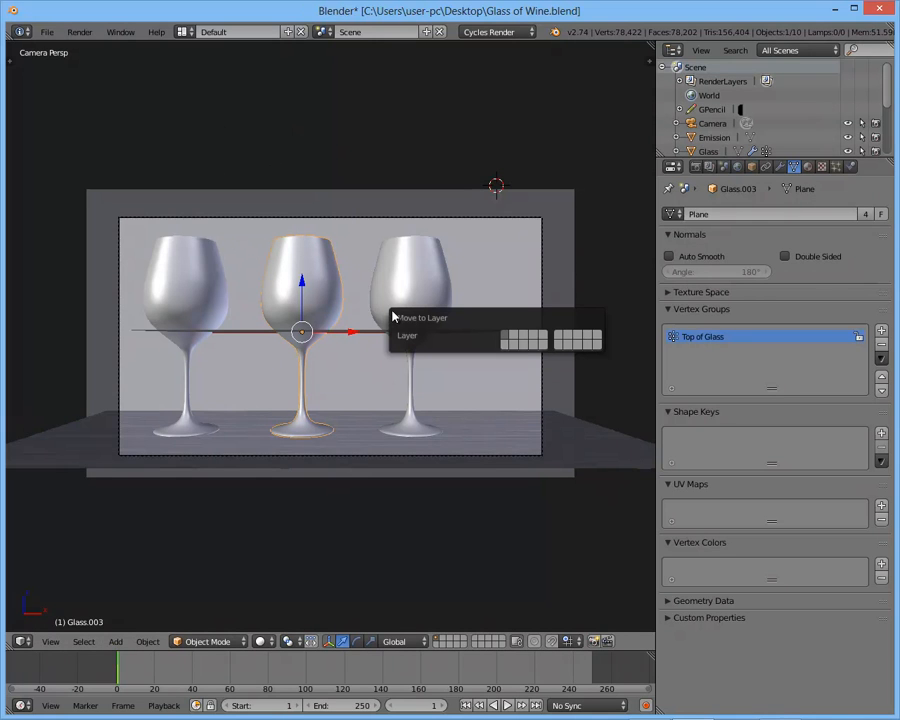
left_click(513, 340)
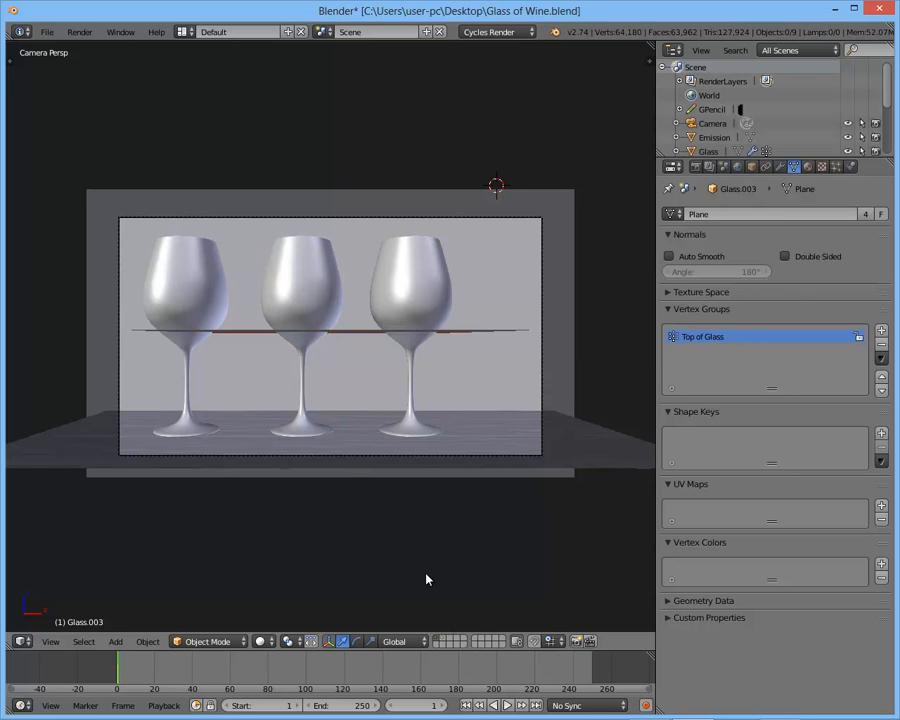
left_click(446, 643)
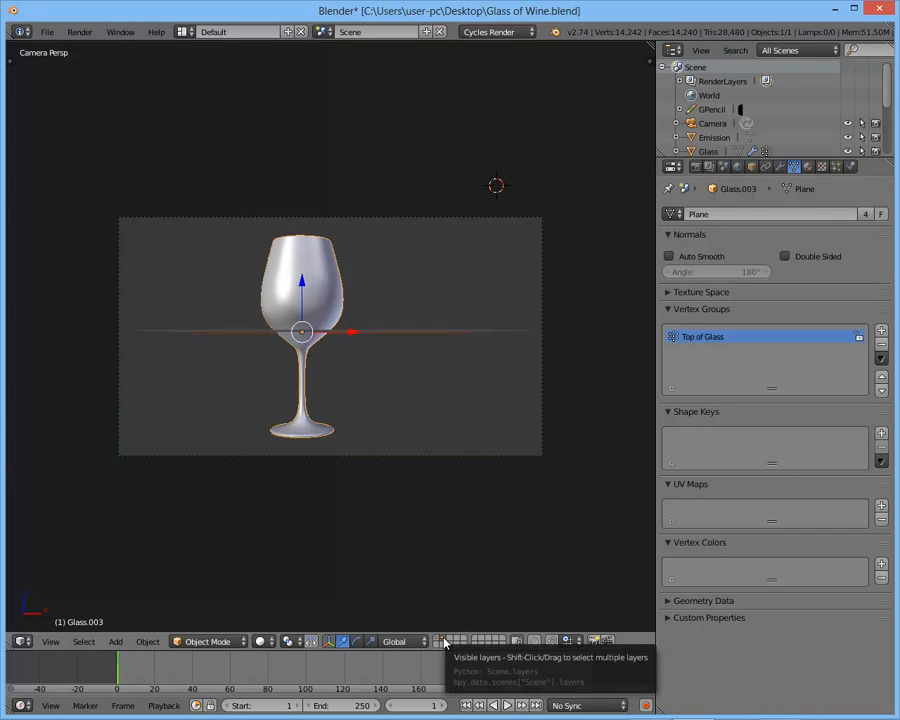
- Compare the contents of layers 1 to 4 and return to layer 2
key("1")
key("2")
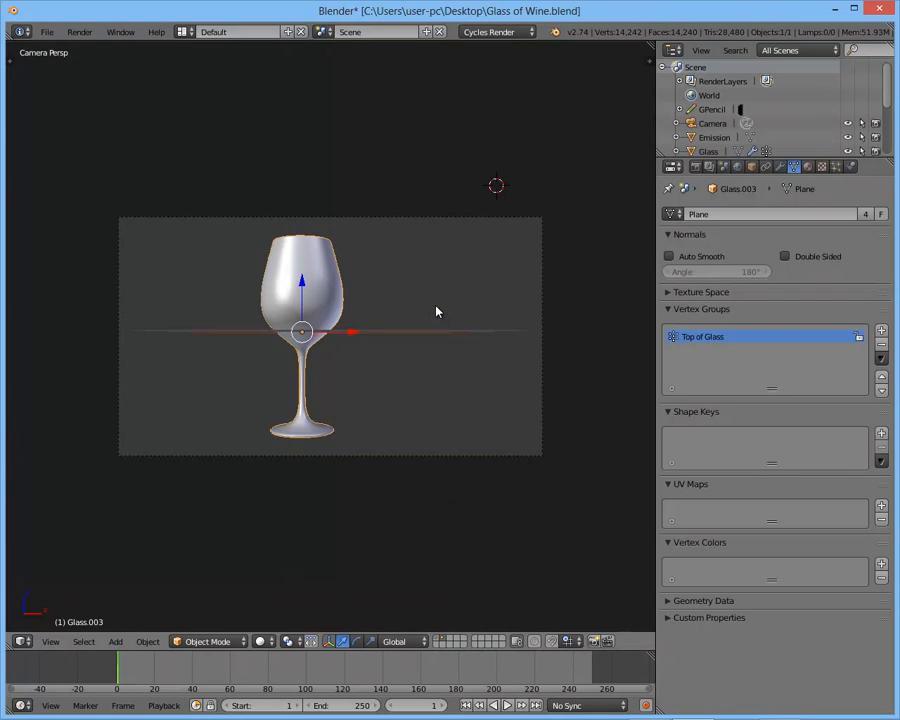
key("3")
key("4")
key("1")
key("2")
key("1")
key("2")
key("3")
key("1")
key("2")
- Rotate the glass on layer 2 by 180° about the global X axis so it stands upside down
key("KP_1")
scroll(400, 293, "up", 5)
middle_click_drag(400, 293, 446, 289)
key("r")
key("x")
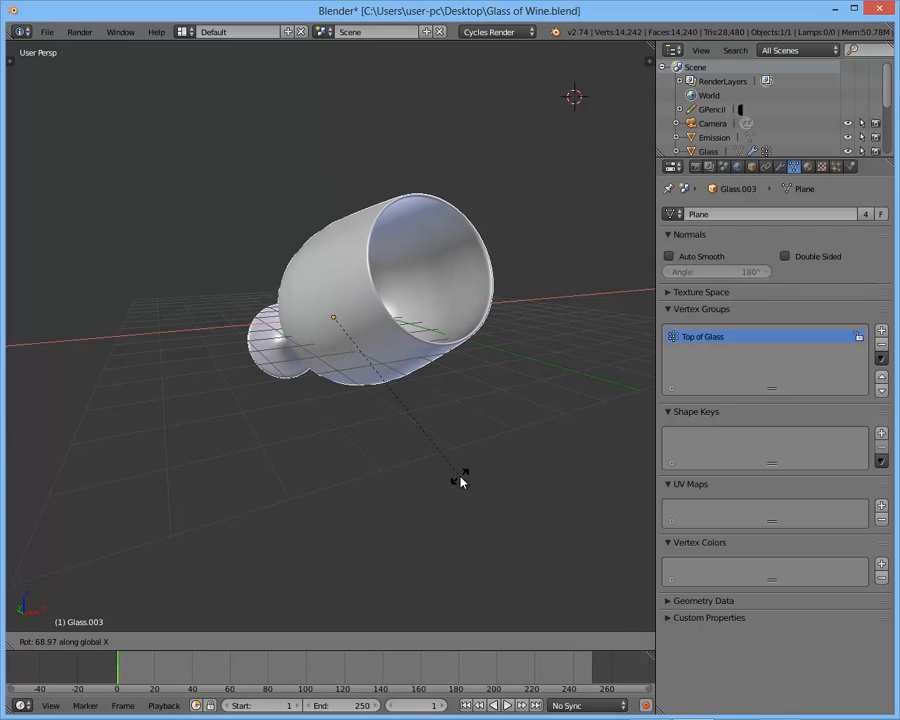
type("180")
key("Return")
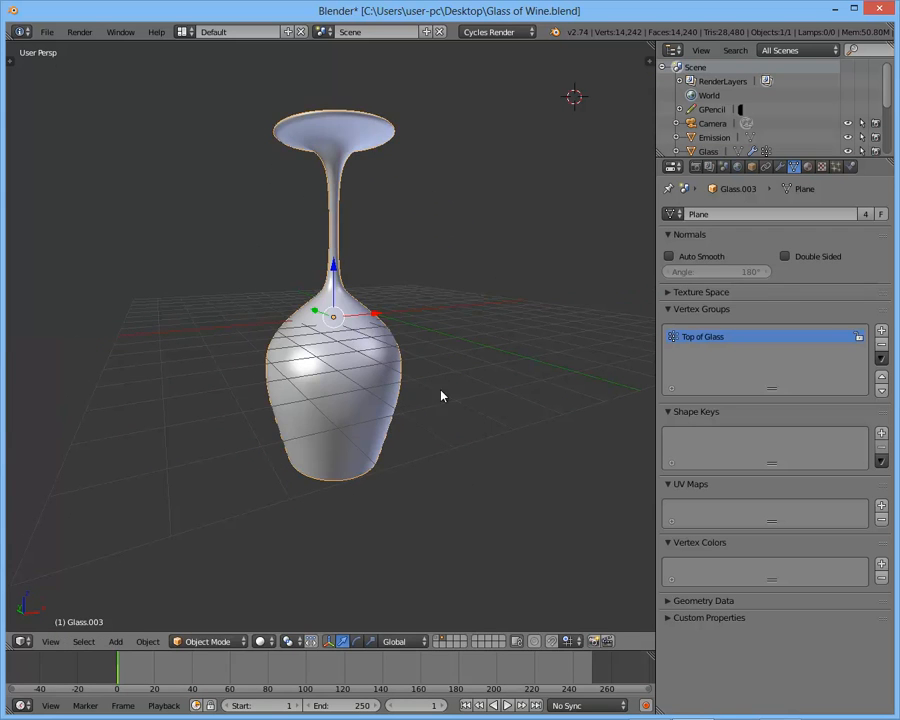
- Preview the upside-down glass in rendered shading through the camera
key("KP_Decimal")
key("KP_0")
key("shift+z")
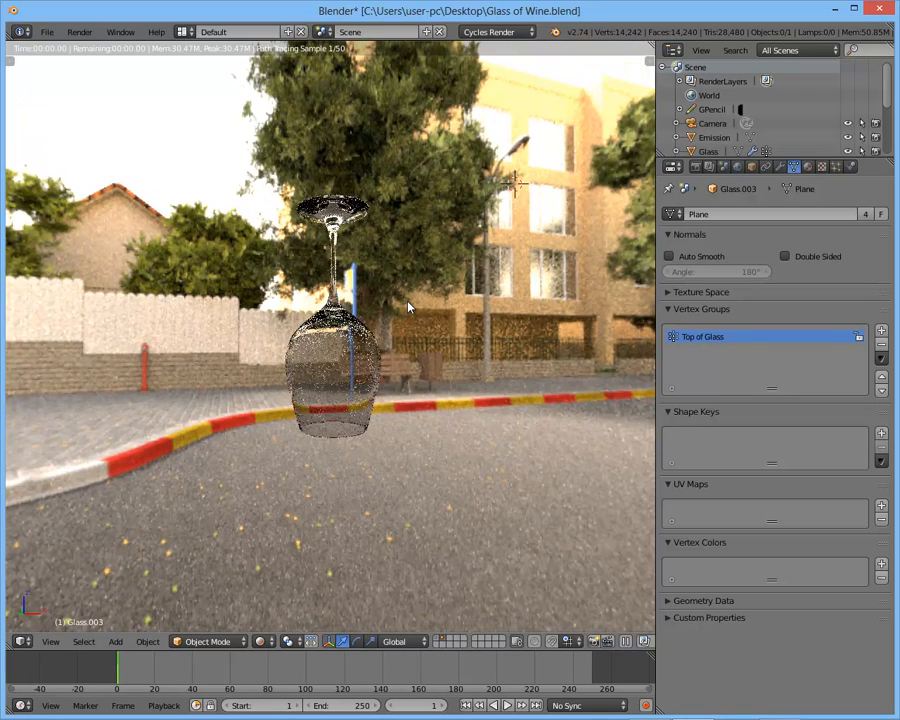
key("shift+z")
- Edit the upside-down glass in front wireframe view and select a horizontal edge loop on the bowl's inner wall
key("KP_1")
key("z")
right_click(376, 353)
scroll(425, 378, "up", 4)
key("Tab")
scroll(422, 346, "up", 5)
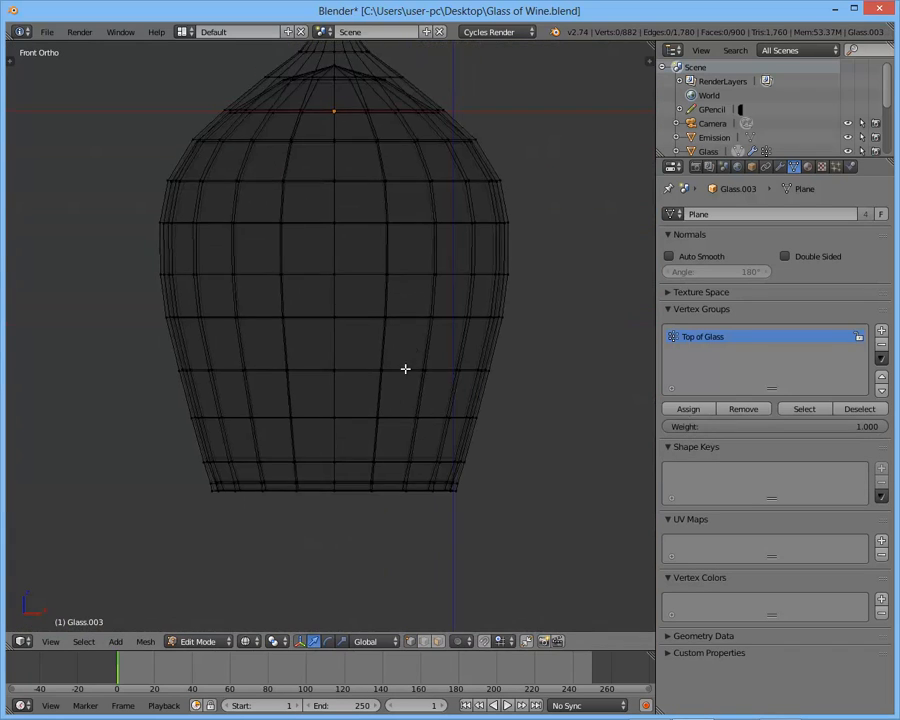
middle_click_drag(388, 325, 336, 360)
right_click(321, 378, "alt")
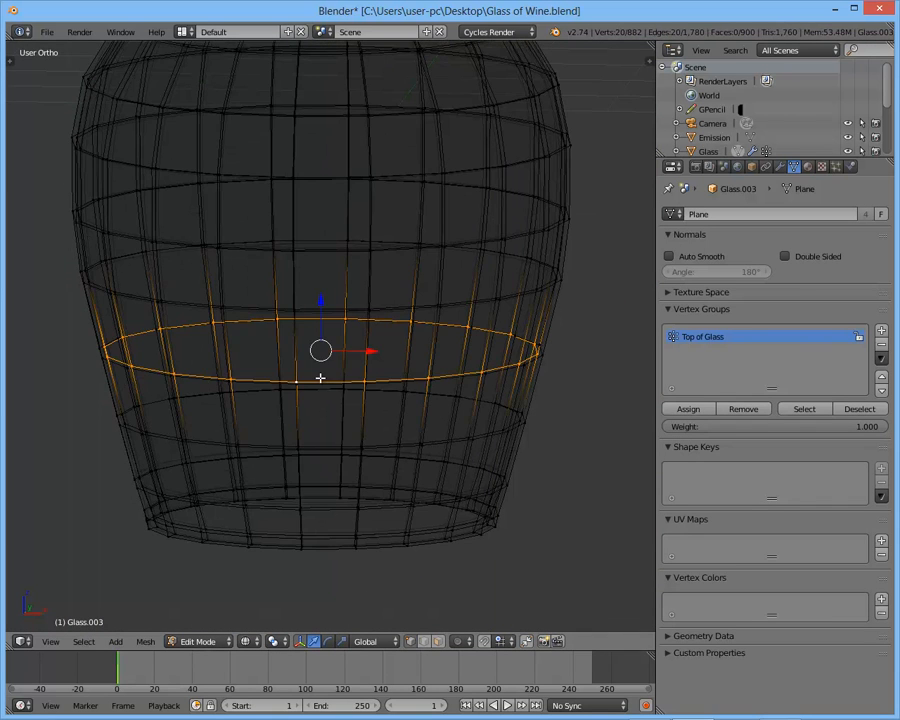
key("KP_3")
key("KP_1")
scroll(349, 365, "down", 2)
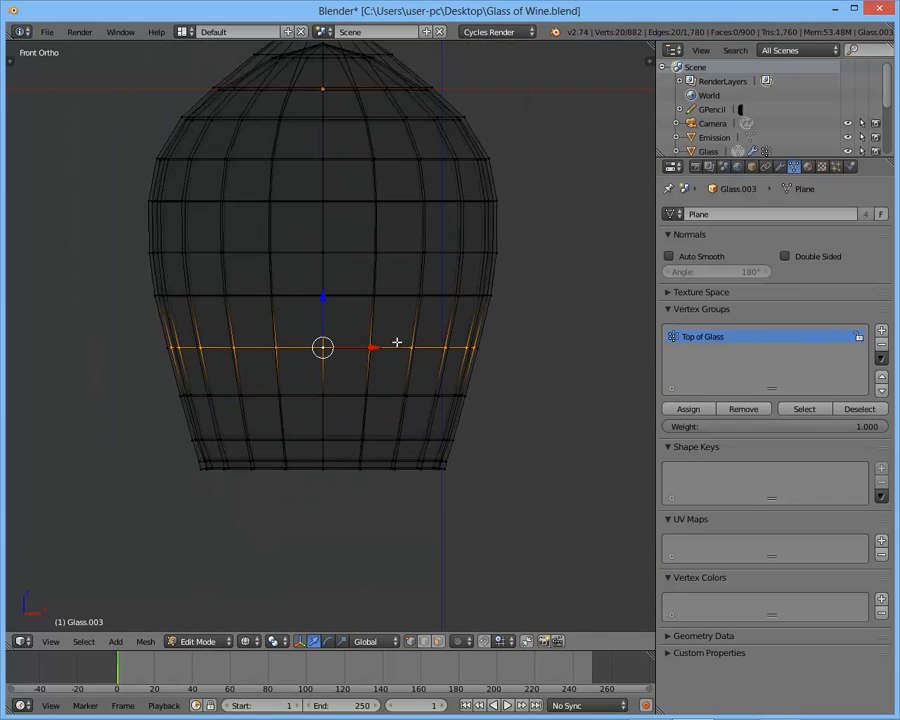
scroll(397, 343, "up", 2)
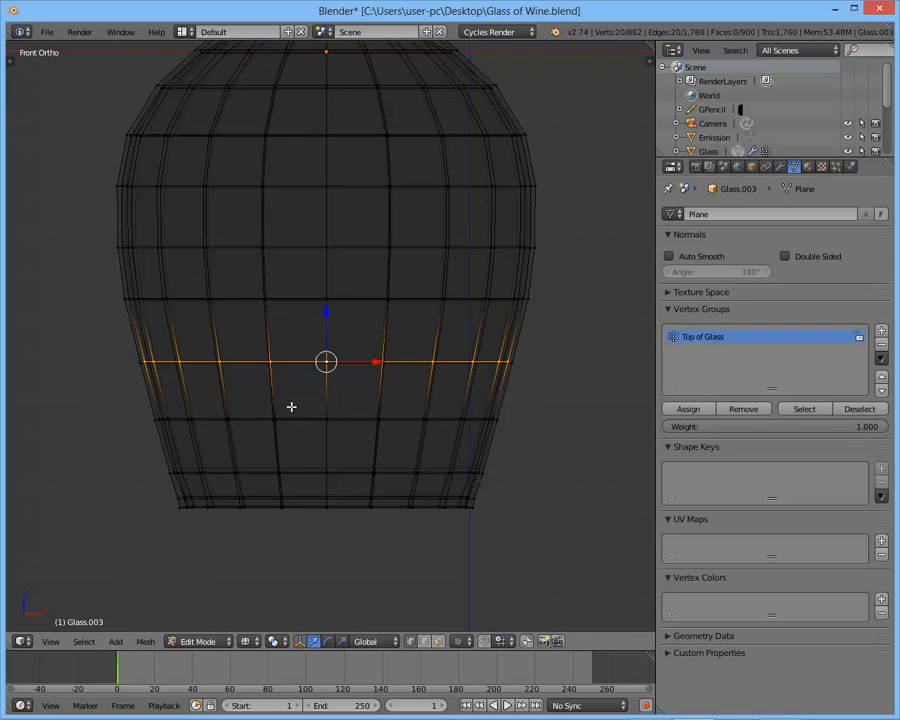
- Select the inner-wall loop one row lower and grow the selection three times down to the rim
right_click(300, 419, "alt")
key("z")
scroll(303, 359, "up", 1)
key("z")
middle_click_drag(407, 398, 417, 418, "shift")
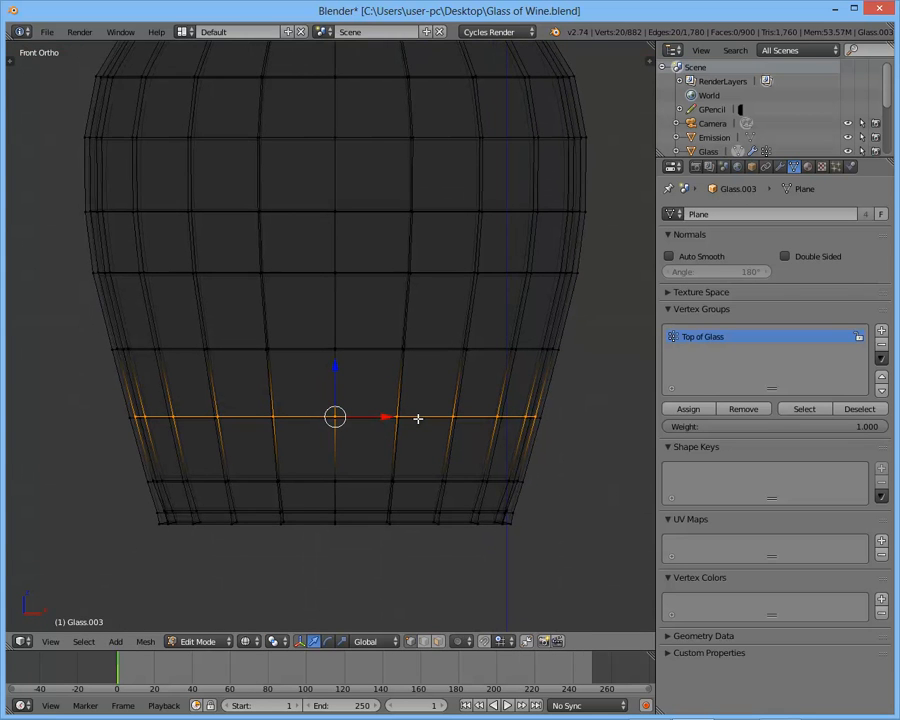
key("ctrl+KP_Add")
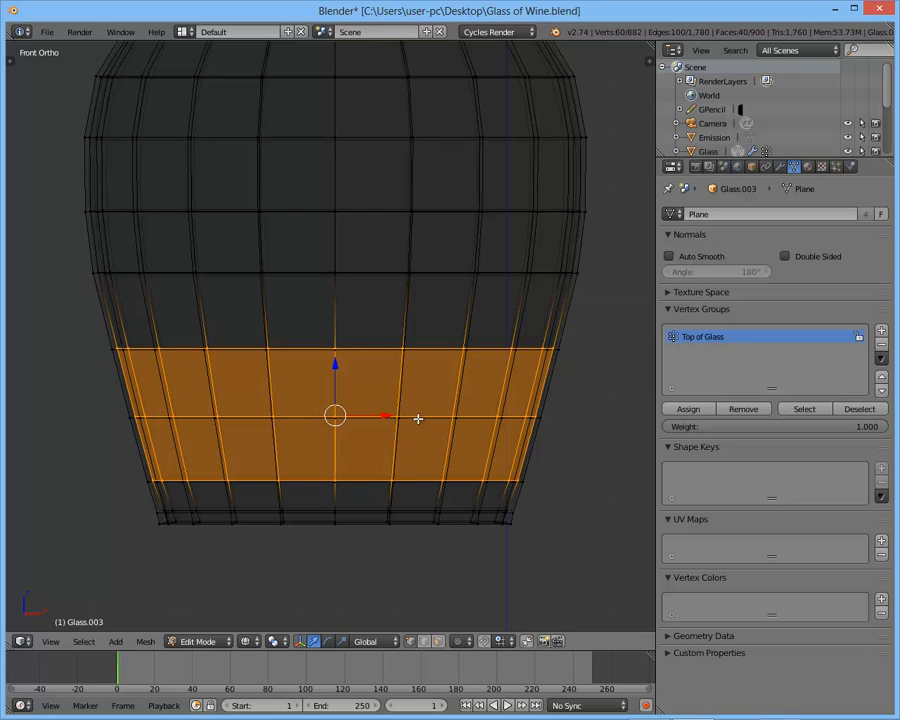
key("ctrl+KP_Add")
key("ctrl+KP_Add")
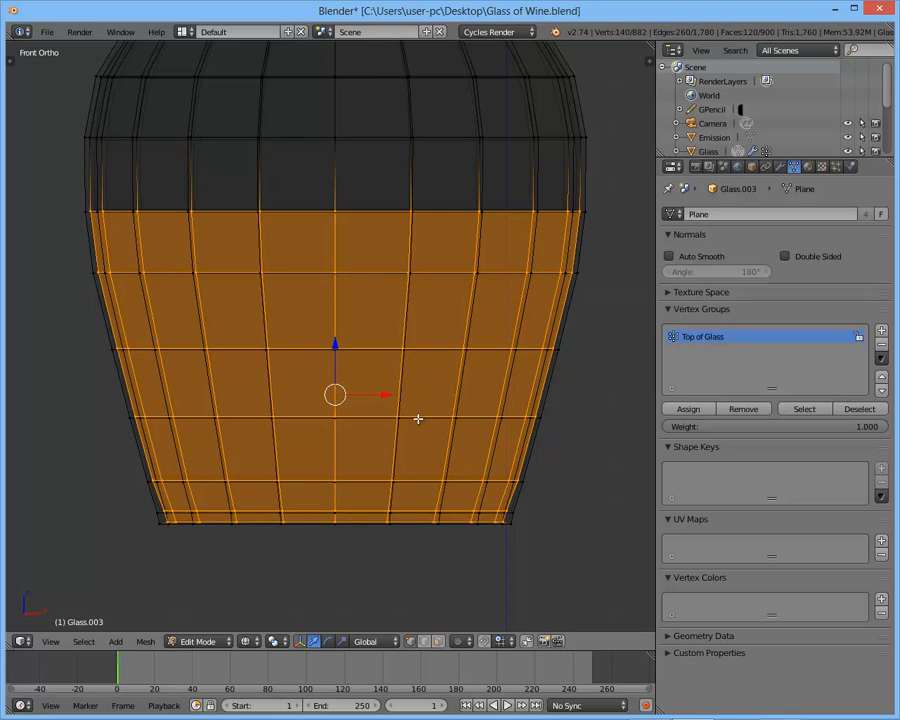
- Examine the upper boundary loop of the selected inner-wall faces up close
scroll(440, 360, "down", 3)
middle_click_drag(452, 343, 452, 377, "shift")
scroll(390, 340, "up", 5)
middle_click_drag(379, 235, 368, 266)
right_click(397, 215, "alt+shift")
right_click(395, 208, "alt+shift")
right_click(396, 208, "alt+shift")
right_click(407, 208, "alt+shift")
right_click(395, 211, "alt+shift")
right_click(397, 208, "alt+shift")
scroll(402, 203, "up", 1)
scroll(372, 327, "up", 3)
middle_click_drag(402, 203, 359, 330, "shift")
right_click(375, 290, "alt+shift")
right_click(375, 290, "alt+shift")
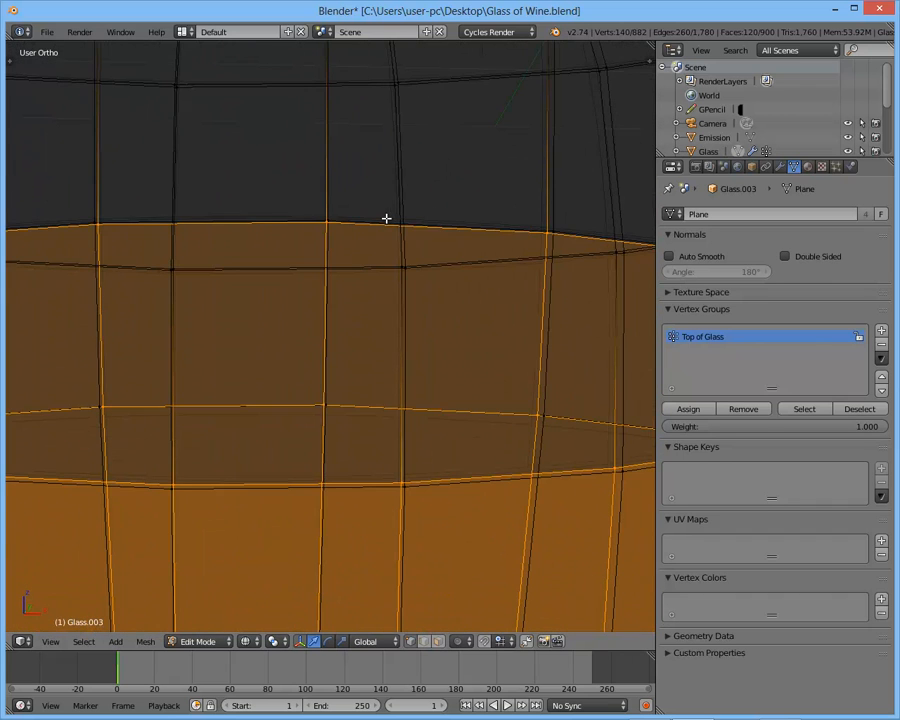
scroll(386, 248, "down", 6)
key("KP_1")
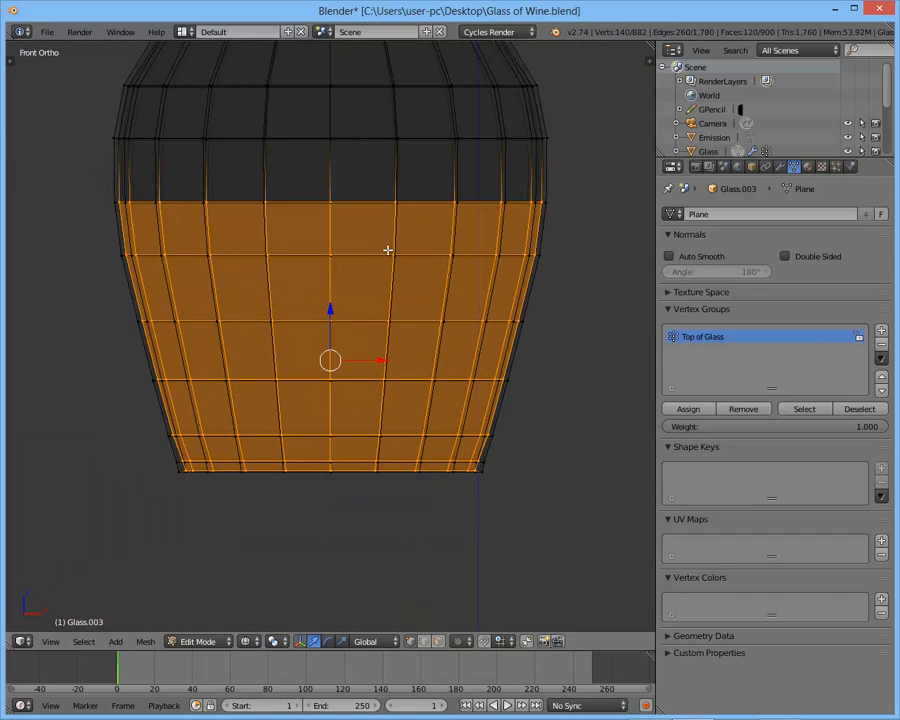
- Duplicate the selected inner-wall faces in place and separate them into their own object
scroll(387, 249, "down", 2)
key("shift+d")
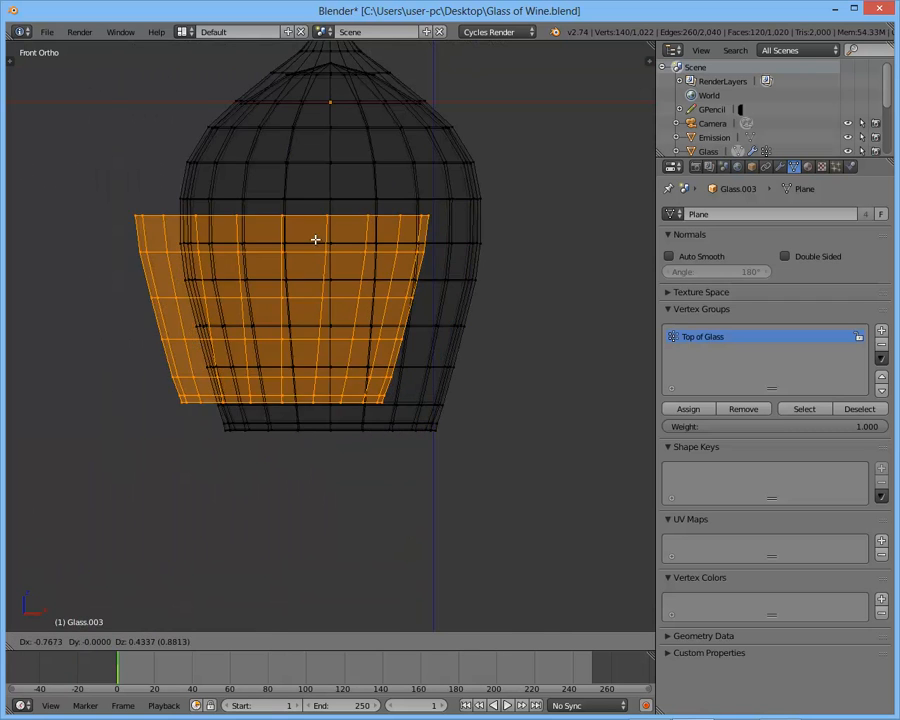
key("Escape")
key("p")
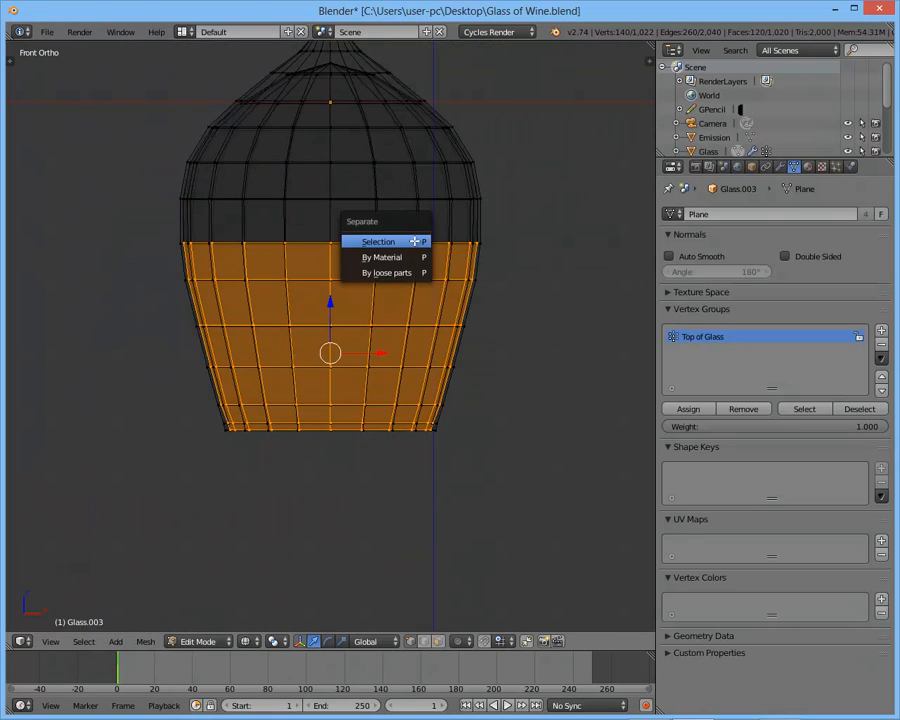
left_click(414, 241)
key("Tab")
- Try moving the separated inner-wall section away from the glass
right_click(400, 249)
scroll(512, 325, "down", 2)
middle_click_drag(510, 323, 420, 378, "shift")
scroll(508, 347, "up", 1)
key("g")
right_click(534, 348)
scroll(470, 353, "up", 2)
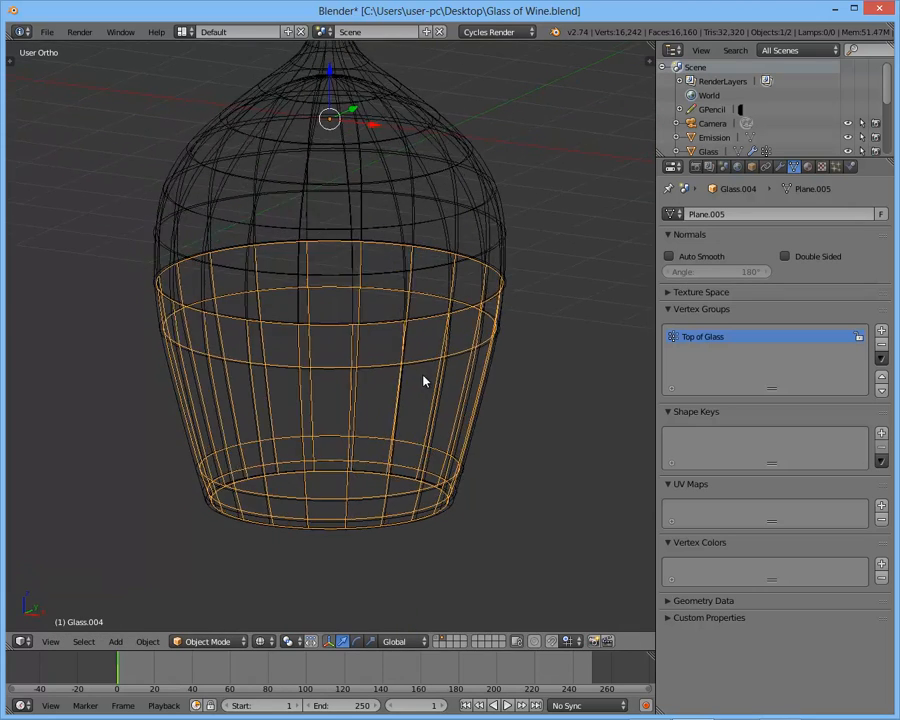
key("Tab")
- Select the section's open top edge loop and extrude it, scaling the new loop slightly inward
key("Tab")
- Hide the upside-down glass and show the separated inner-wall section in solid shading
scroll(419, 354, "down", 1)
right_click(440, 287)
key("h")
right_click(411, 326)
key("z")
scroll(418, 335, "up", 3)
key("Tab")
key("a")
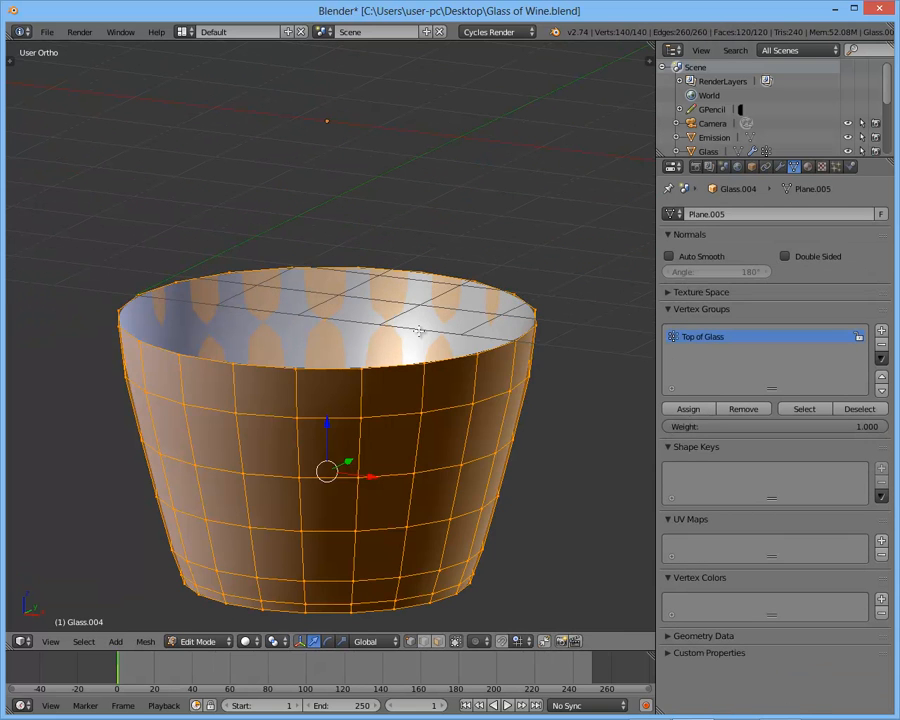
key("a")
right_click(456, 340, "alt")
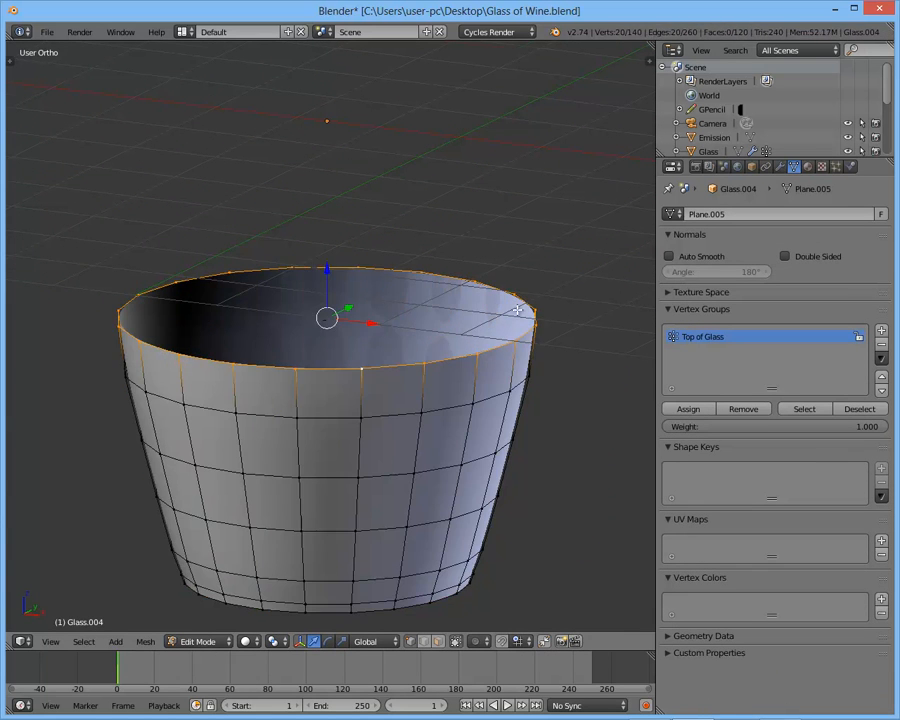
scroll(476, 287, "up", 3)
scroll(480, 288, "up", 3)
key("e")
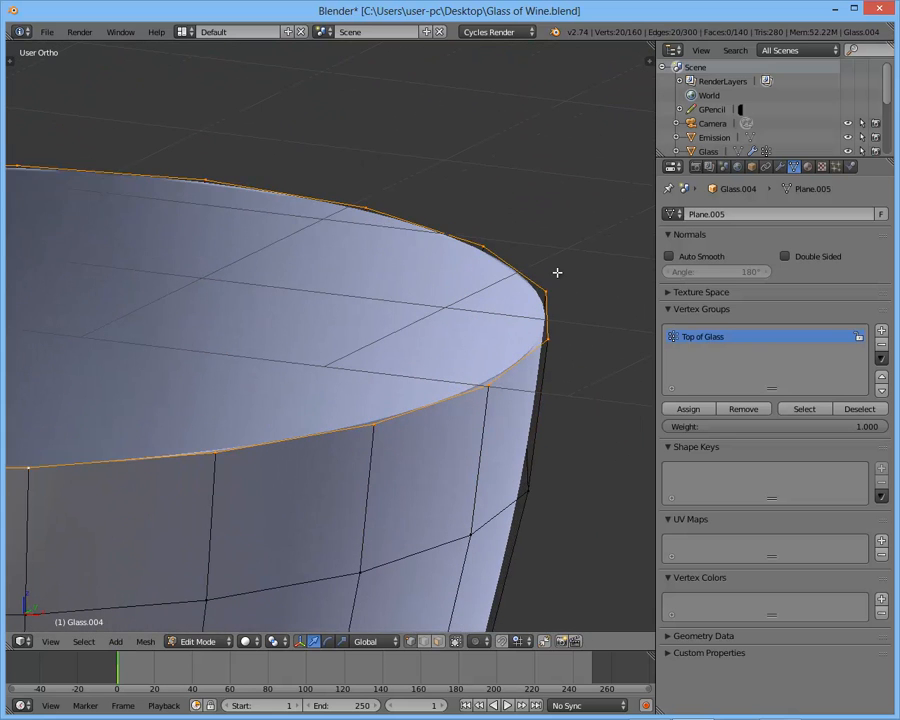
key("s")
left_click(576, 269)
- Extrude and scale the top loop further inward to form concentric rings across the opening
key("e")
key("s")
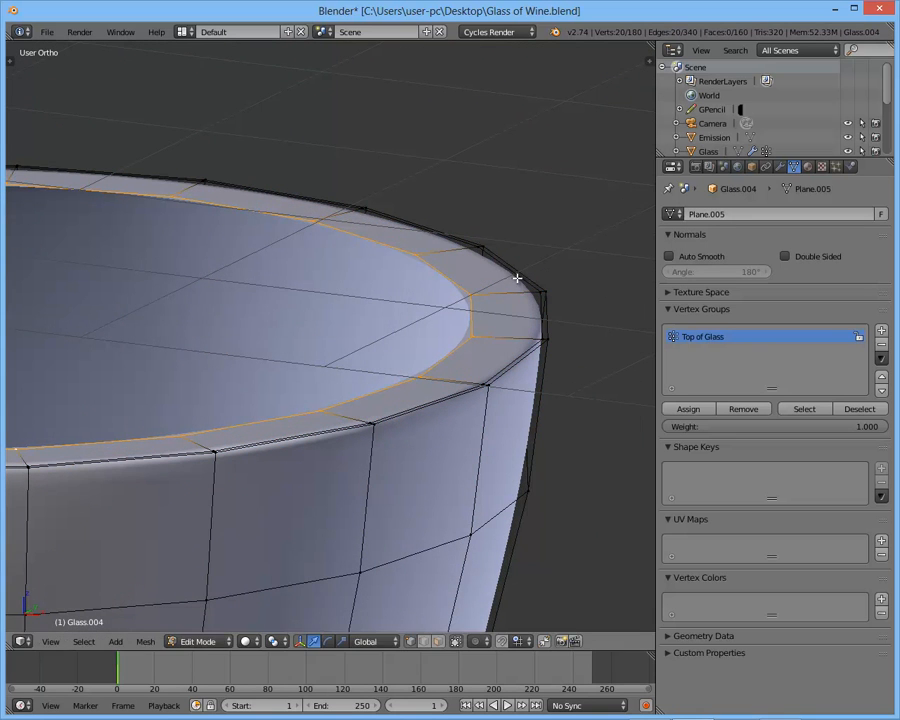
left_click(335, 295)
middle_click_drag(310, 315, 440, 293, "shift")
scroll(432, 269, "down", 2)
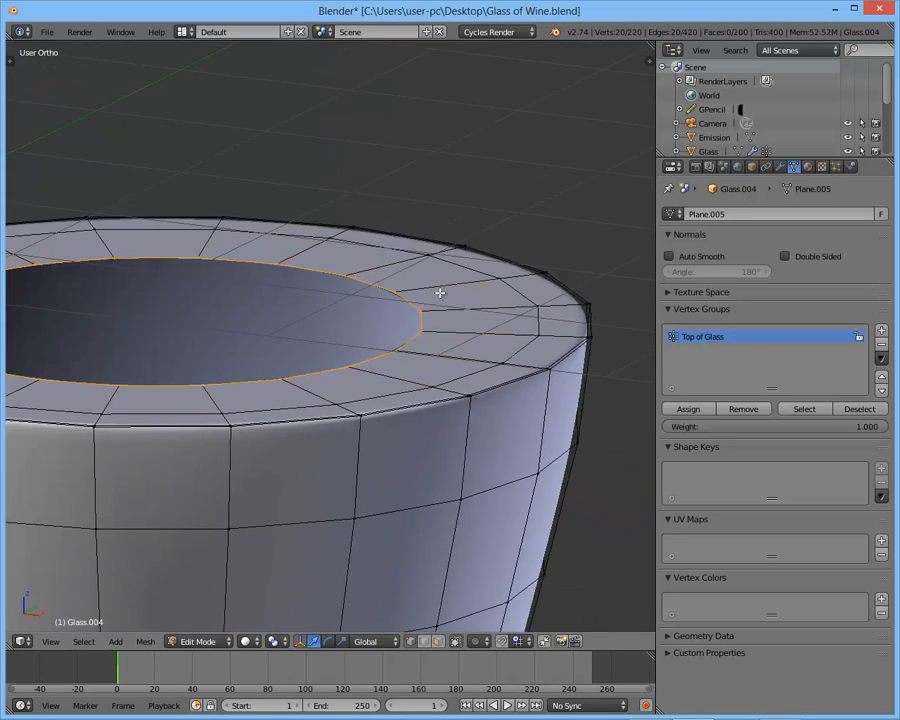
key("e")
key("s")
left_click(293, 307)
- Extrude the innermost top ring and merge it at the center to close the liquid's surface
key("e")
left_click(294, 307)
key("alt+m")
left_click(295, 309)
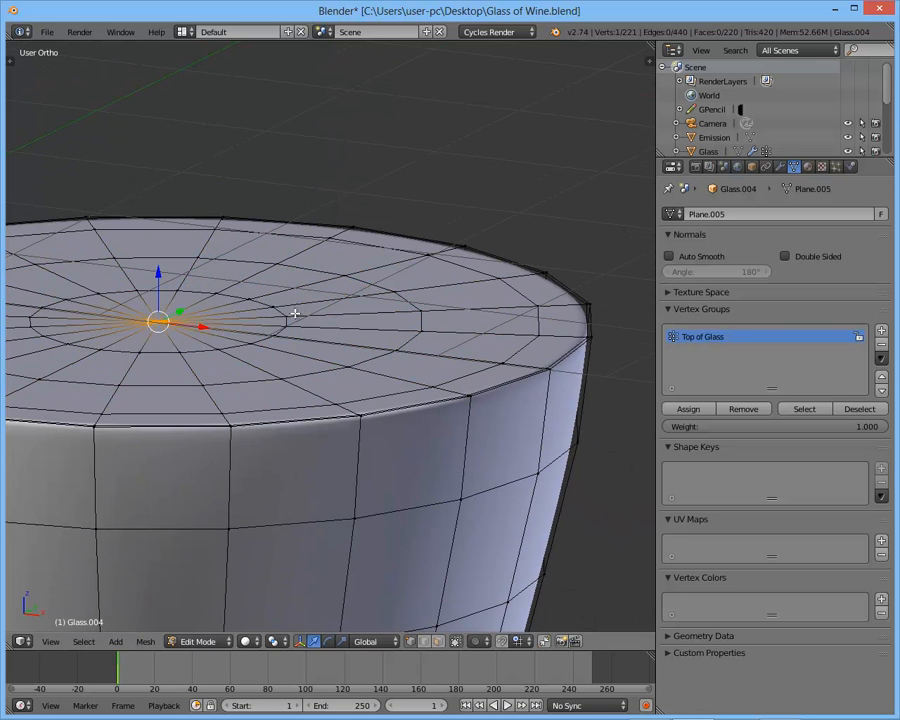
scroll(310, 335, "down", 3)
key("a")
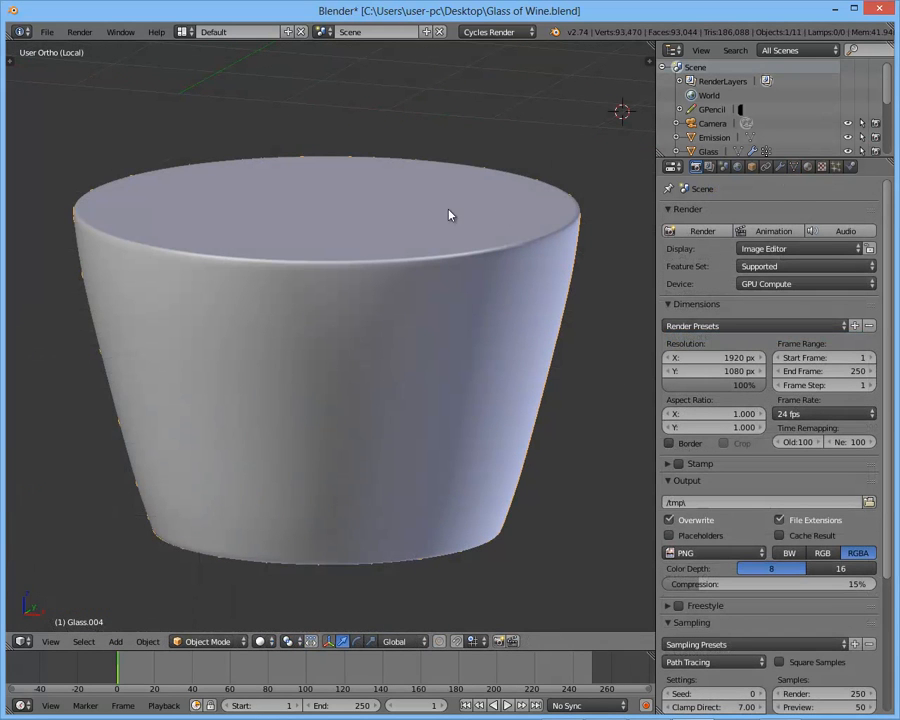
- Select the center vertex of the liquid's top cap and grow the selection three times
middle_click_drag(492, 242, 481, 348)
key("KP_1")
scroll(518, 231, "up", 4)
scroll(529, 351, "down", 3)
scroll(568, 334, "down", 2)
middle_click_drag(548, 336, 520, 358)
key("Tab")
scroll(528, 348, "up", 2)
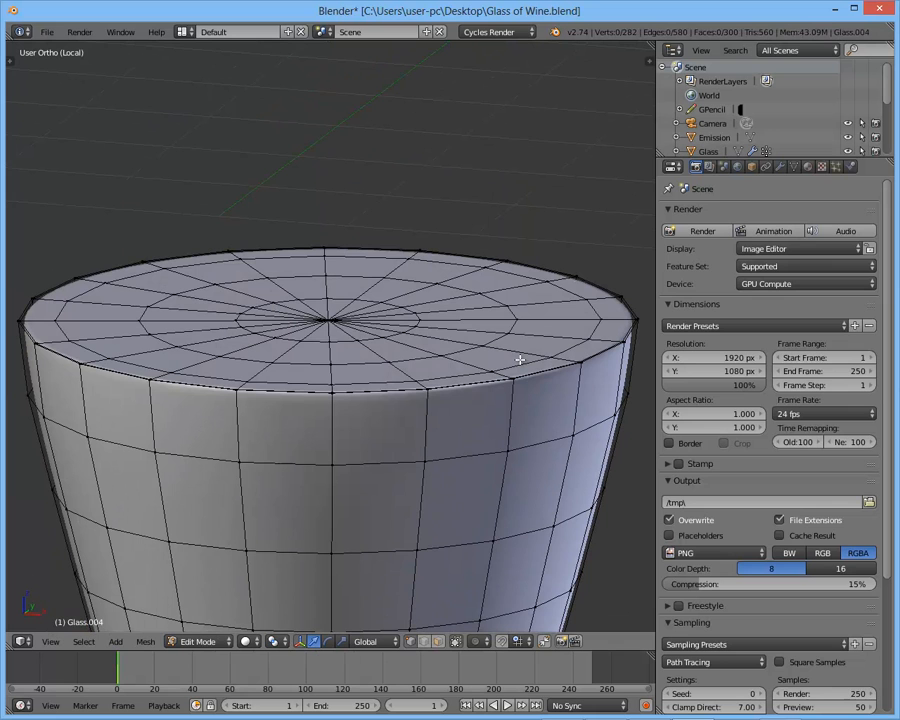
right_click(328, 320)
key("ctrl+KP_Add")
key("ctrl+KP_Add")
key("ctrl+KP_Add")
scroll(352, 262, "up", 8)
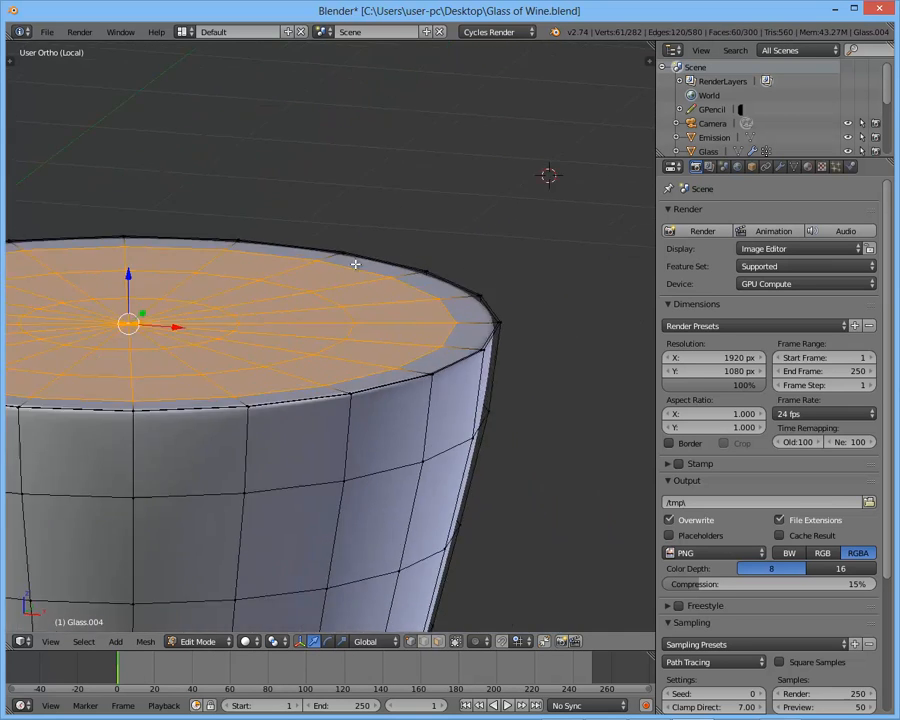
- Lower the selected top-cap faces slightly along the Z axis, leaving a raised outer edge
scroll(395, 309, "down", 3)
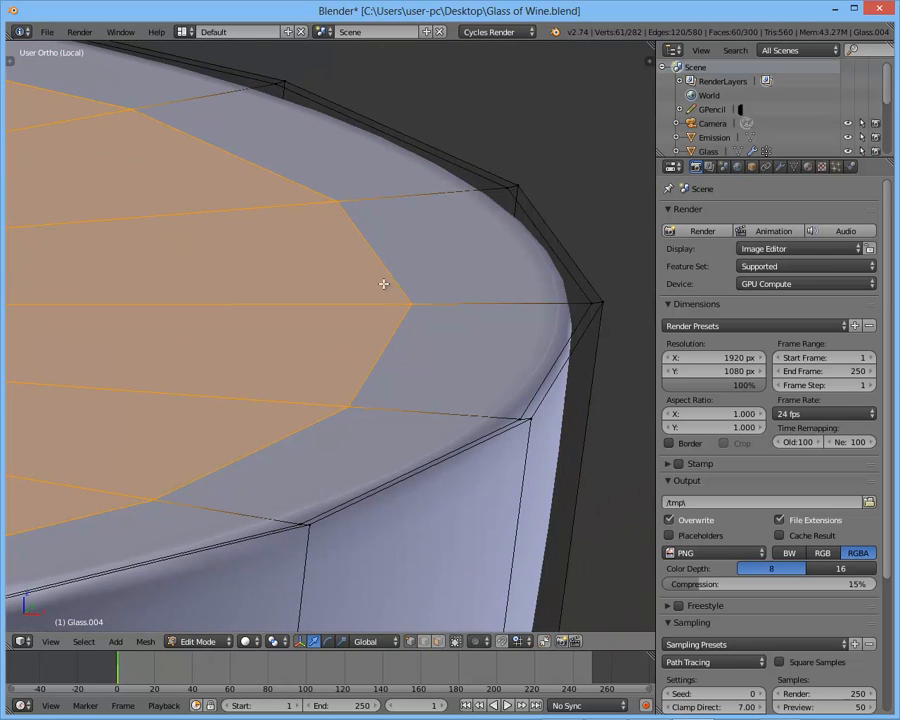
scroll(490, 242, "up", 1)
scroll(500, 240, "up", 1)
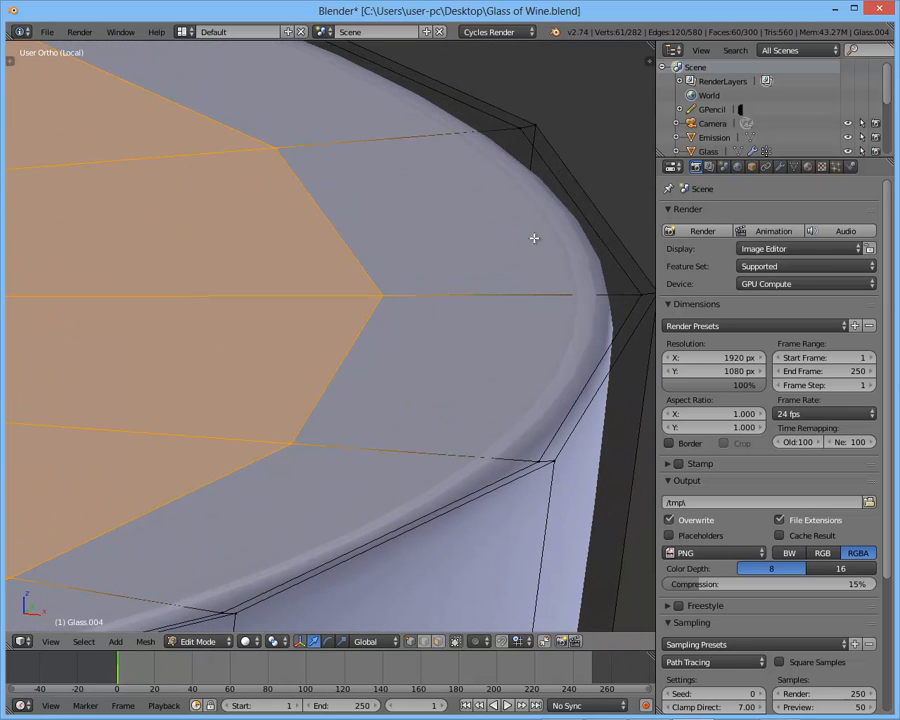
key("g")
key("z")
left_click(540, 263)
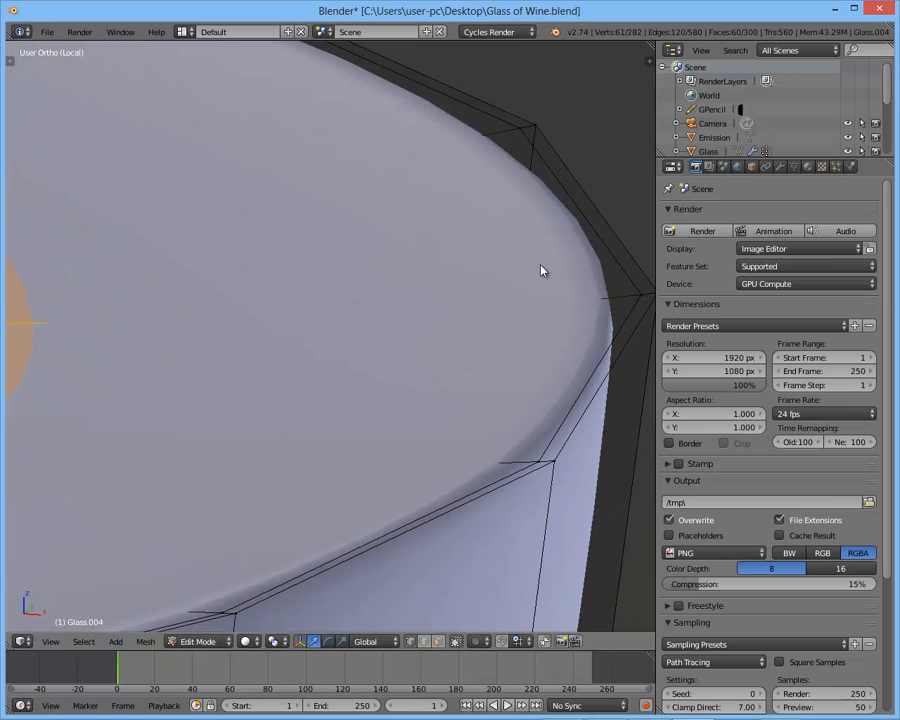
key("Tab")
- Examine the raised edge's profile in front wireframe view, tracing its curve with Grease Pencil
key("KP_1")
key("z")
middle_click_drag(500, 290, 576, 289, "shift")
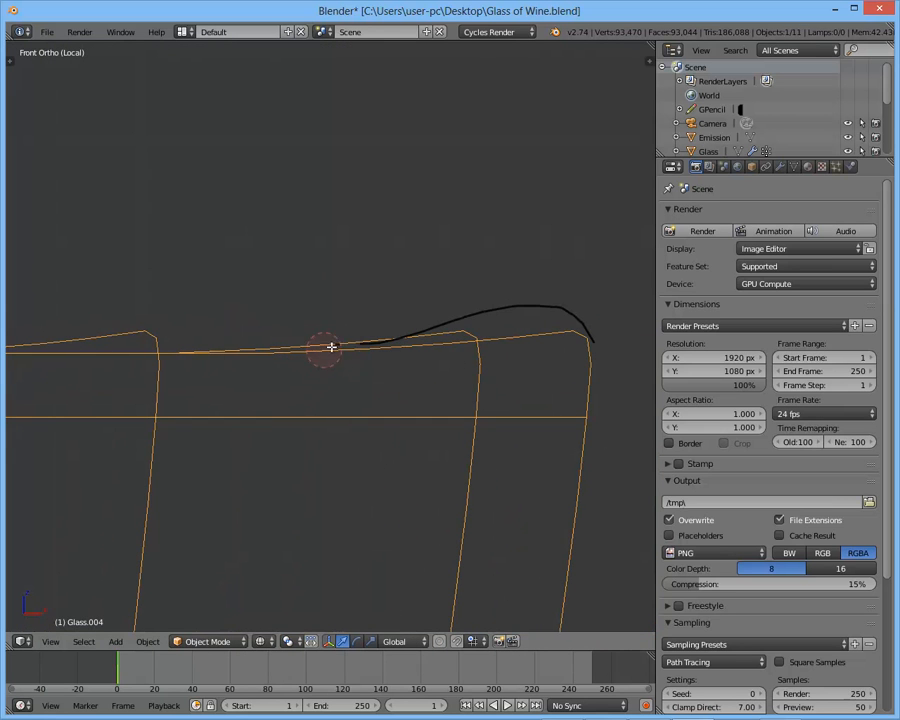
scroll(497, 312, "down", 5)
middle_click_drag(497, 312, 514, 336)
- Readjust the selected top-cap faces' height along the Z axis and scale them
key("z")
key("Tab")
scroll(480, 335, "down", 2)
scroll(542, 313, "up", 4)
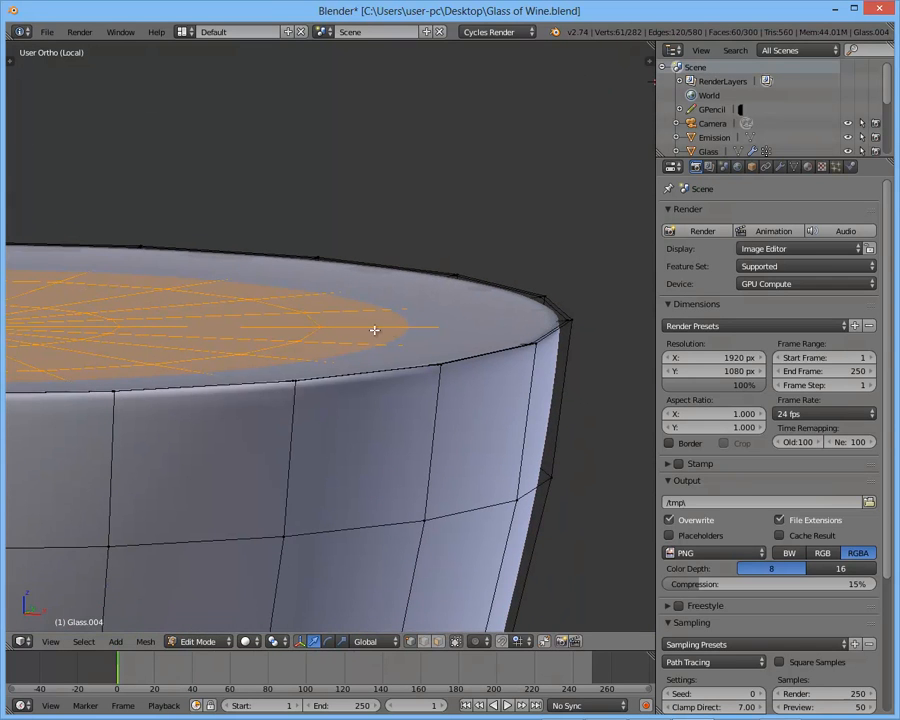
key("g")
key("z")
left_click(589, 337)
middle_click_drag(651, 326, 564, 320)
key("s")
left_click(459, 327)
key("Tab")
- Examine the liquid's top surface and outer edge from several angles
scroll(458, 327, "down", 3)
middle_click_drag(458, 327, 590, 302, "shift")
scroll(458, 298, "down", 3)
scroll(530, 334, "up", 1)
middle_click_drag(459, 304, 310, 335, "shift")
scroll(441, 341, "up", 3)
scroll(509, 330, "up", 1)
scroll(560, 325, "down", 5)
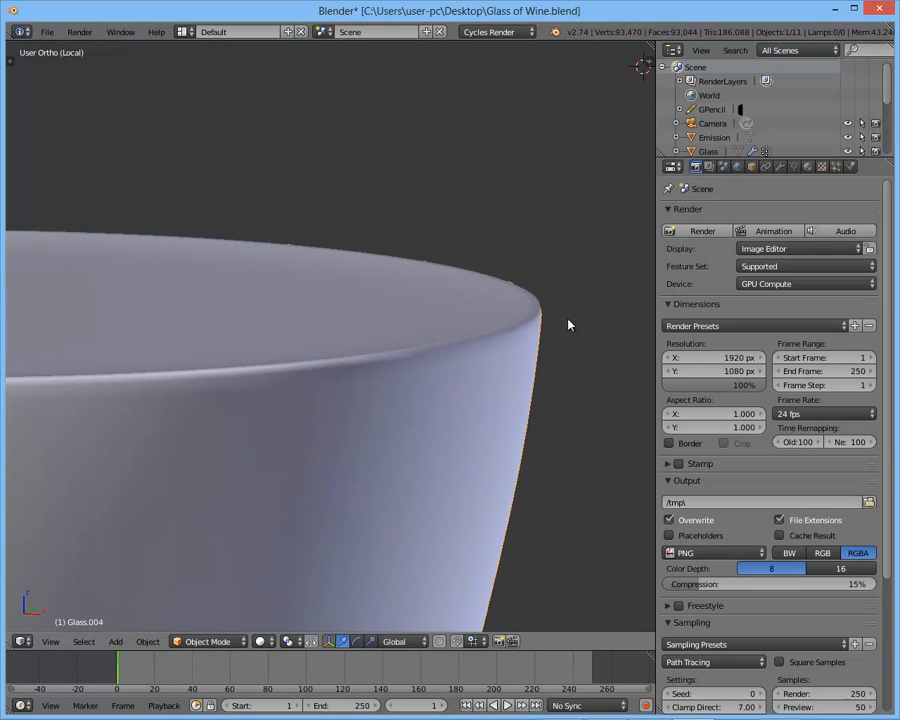
middle_click_drag(520, 321, 568, 308, "shift")
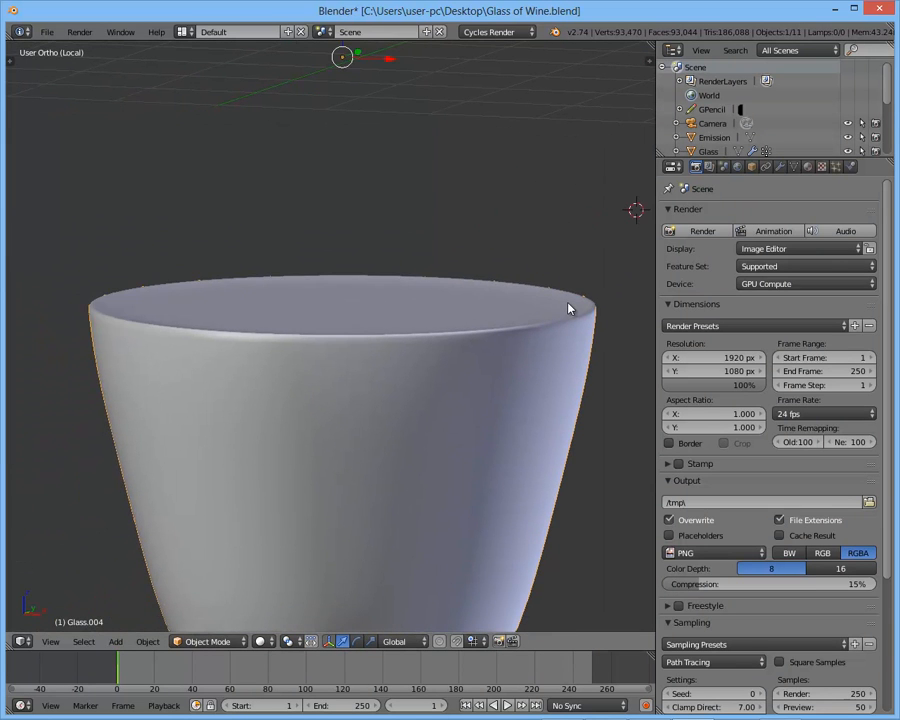
- Select the liquid's open bottom edge loop and extrude it, scaling the new loop slightly inward
scroll(322, 297, "down", 1)
middle_click_drag(322, 297, 318, 214)
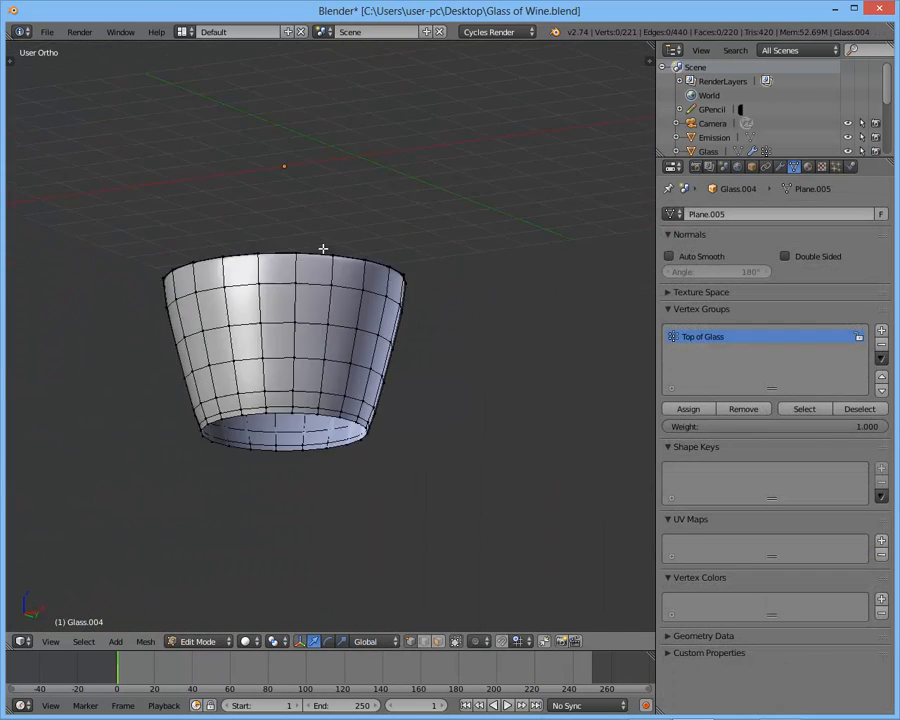
scroll(294, 407, "up", 4)
right_click(281, 417, "alt")
middle_click_drag(402, 333, 464, 275, "shift")
scroll(478, 258, "up", 2)
key("e")
right_click(482, 253)
key("s")
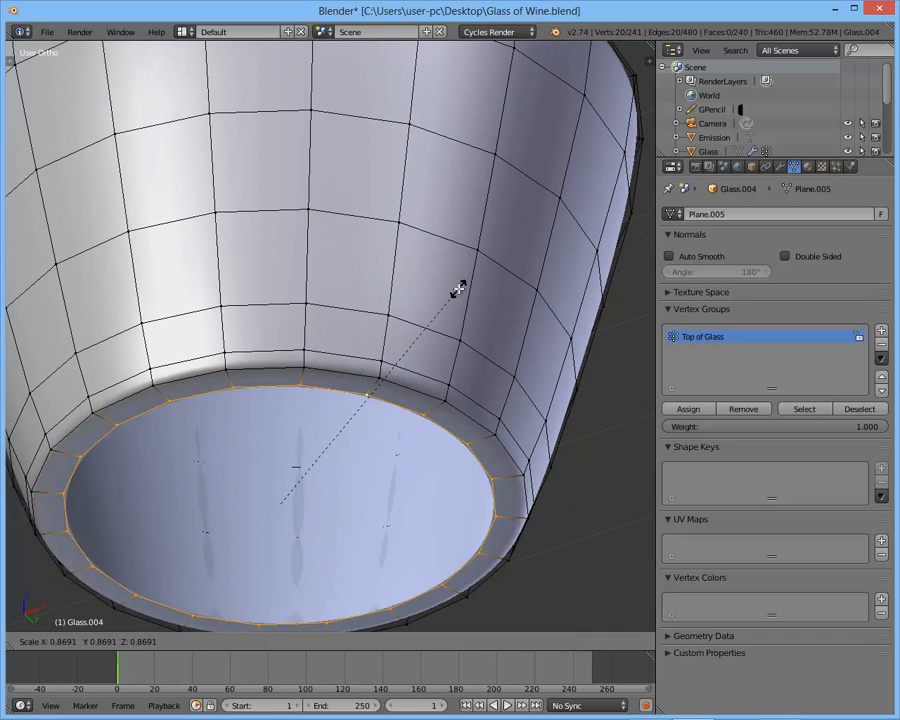
left_click(583, 245)
- Extrude the bottom loop twice more, scaling each new ring inward toward the center
key("e")
right_click(550, 272)
key("s")
left_click(585, 254)
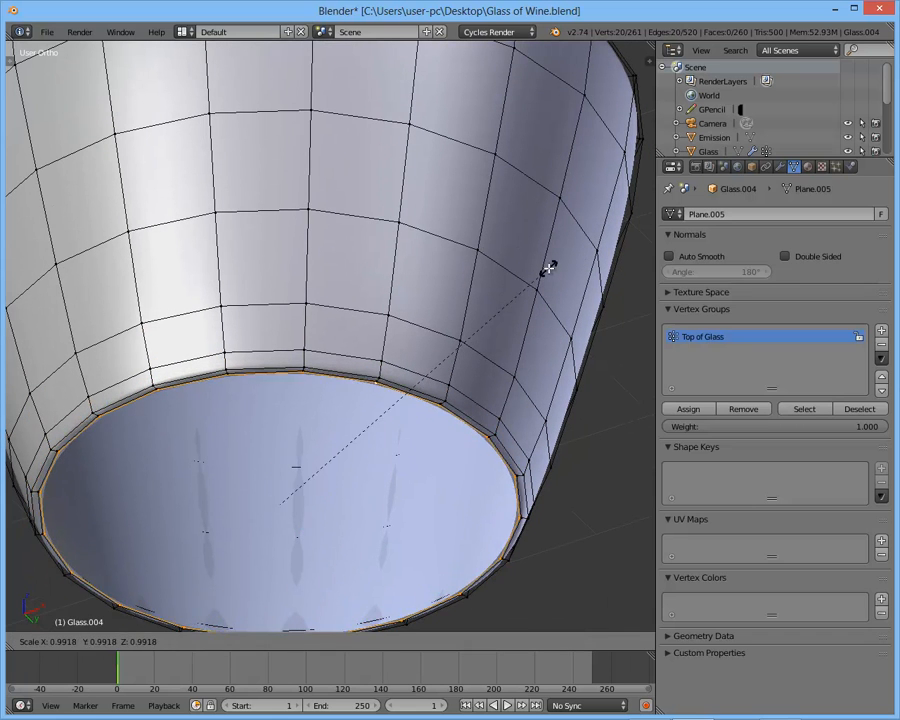
key("e")
right_click(550, 266)
key("s")
left_click(482, 325)
- Shrink the innermost bottom ring and merge it at the center to close the underside
key("s")
left_click(362, 427)
key("alt+m")
left_click(362, 427)
key("Tab")
- Finish editing the liquid mesh and assign the existing Wine material to it
scroll(418, 340, "down", 3)
middle_click_drag(363, 425, 438, 311)
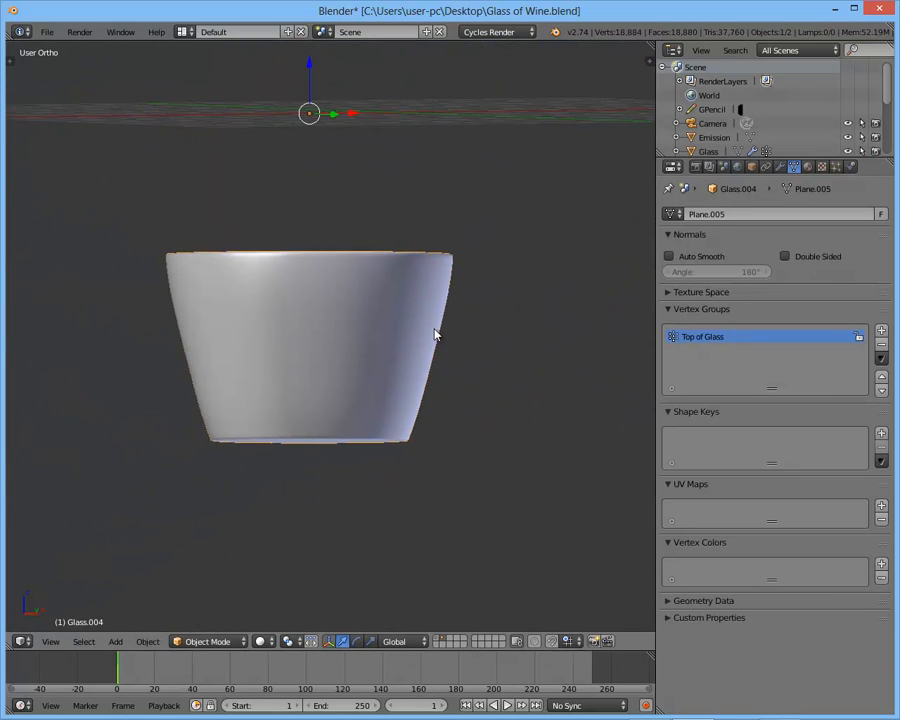
left_click(810, 168)
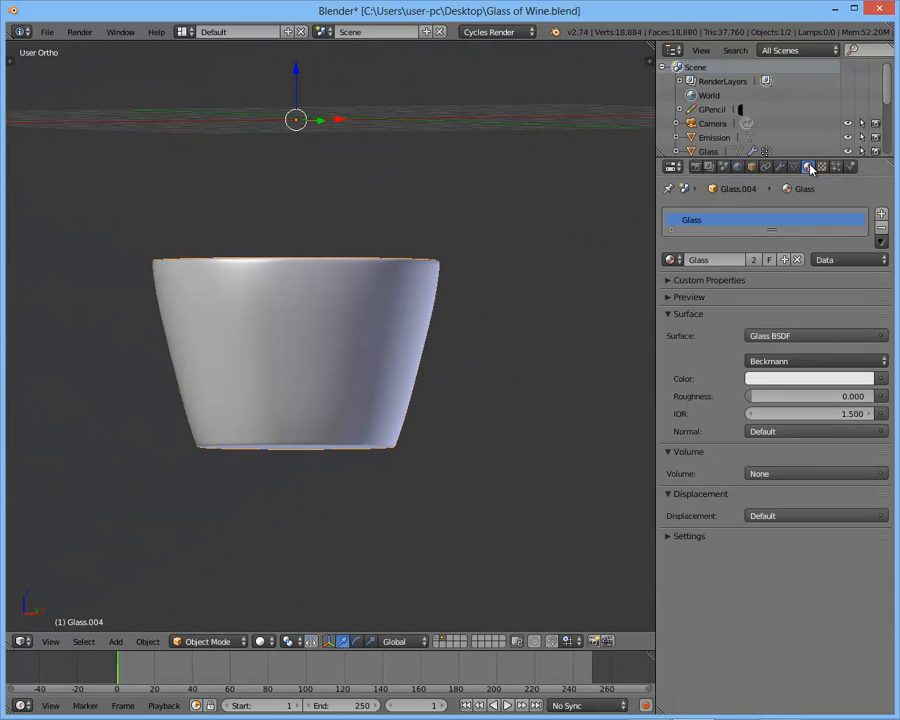
left_click(672, 258)
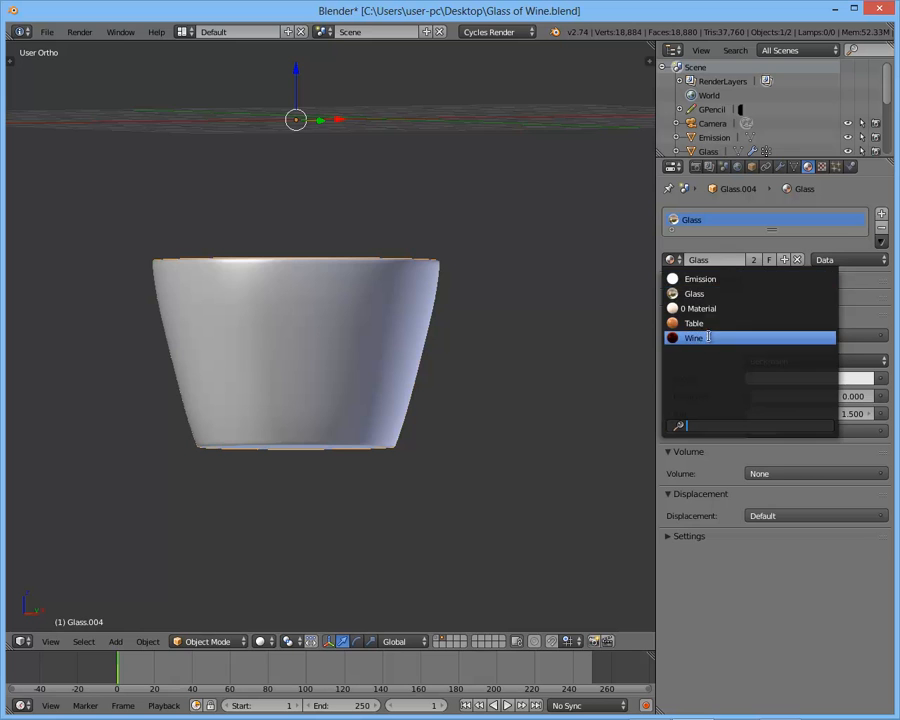
left_click(707, 337)
- Unhide the upside-down glass and preview it with its wine in rendered shading
middle_click_drag(416, 309, 448, 341)
scroll(395, 317, "down", 2)
key("alt+h")
key("a")
scroll(403, 337, "down", 2)
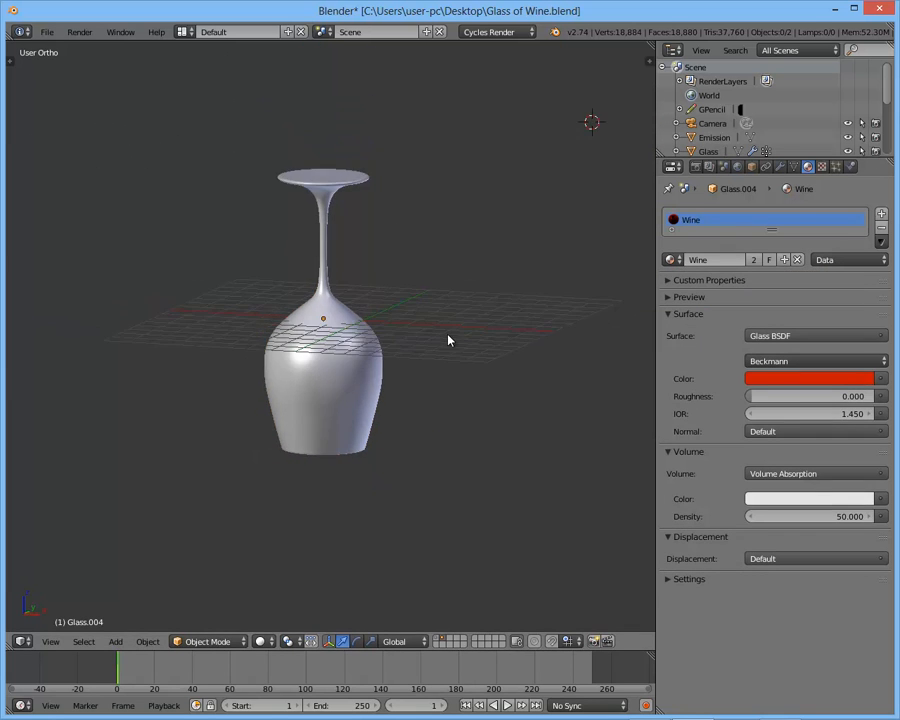
key("shift+z")
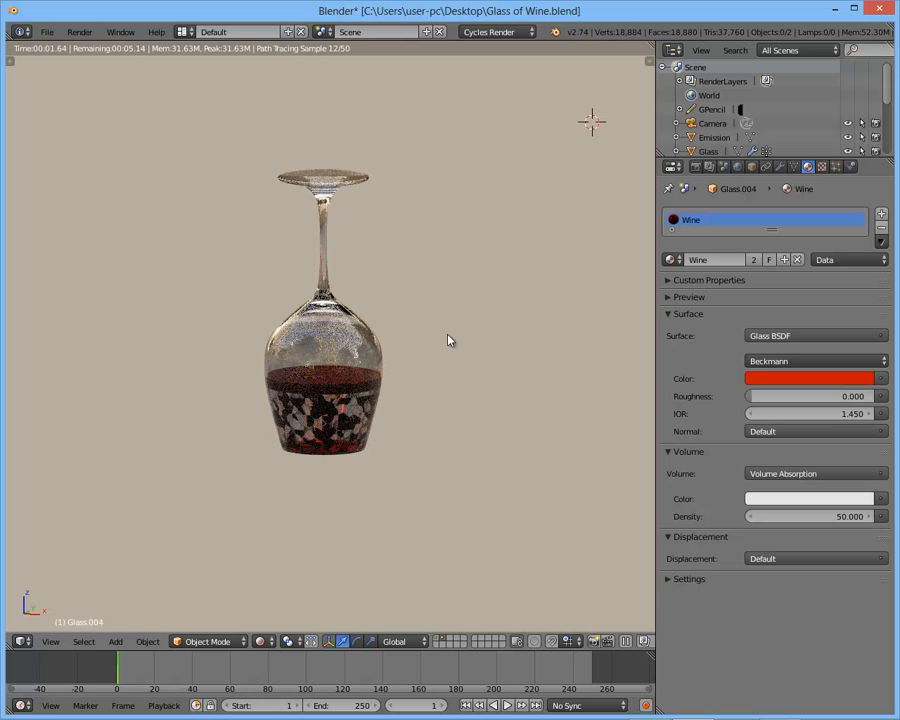
- Hide the glass shell and open the wine mesh for editing in front view with solid shading
key("KP_1")
key("shift+z")
scroll(430, 362, "up", 4)
right_click(402, 429)
key("h")
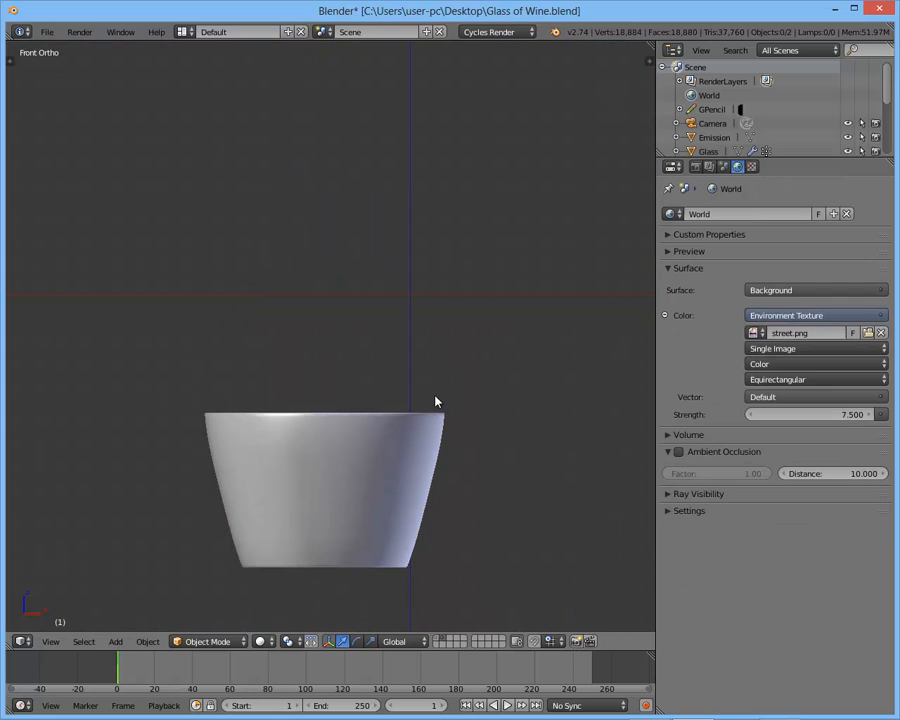
right_click(414, 438)
key("KP_Decimal")
key("Tab")
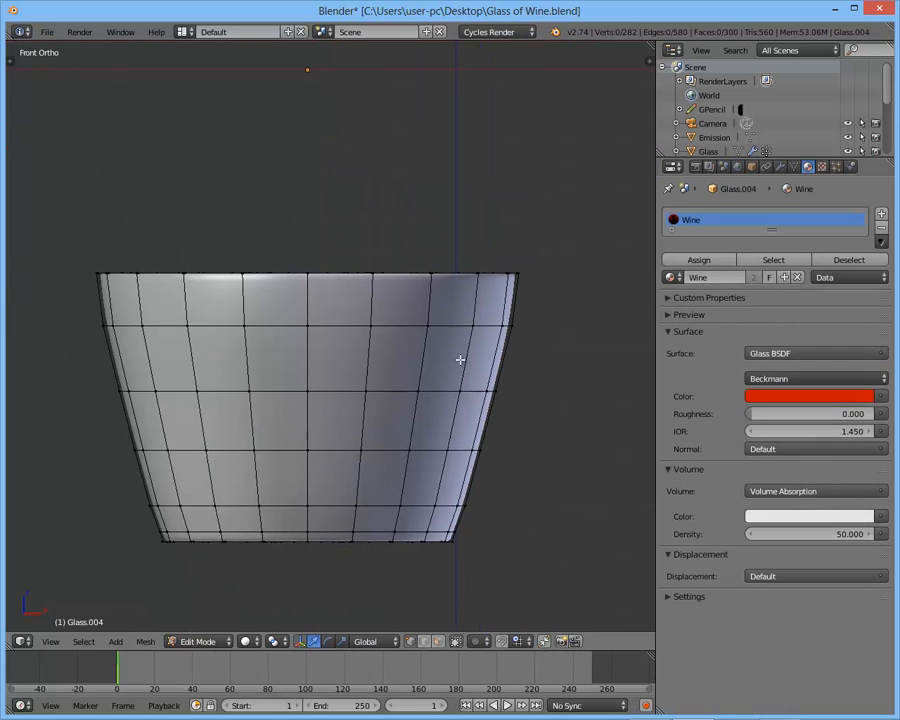
- Shrink the entire wine mesh inward along its normals by about 0.0055 and leave mesh editing
scroll(548, 250, "up", 2)
middle_click_drag(558, 242, 522, 283, "shift")
key("a")
scroll(580, 283, "up", 2)
middle_click_drag(633, 283, 311, 366, "shift")
scroll(320, 362, "up", 4)
middle_click_drag(364, 338, 440, 345, "shift")
scroll(444, 335, "up", 2)
middle_click_drag(464, 304, 470, 349, "shift")
key("alt+s")
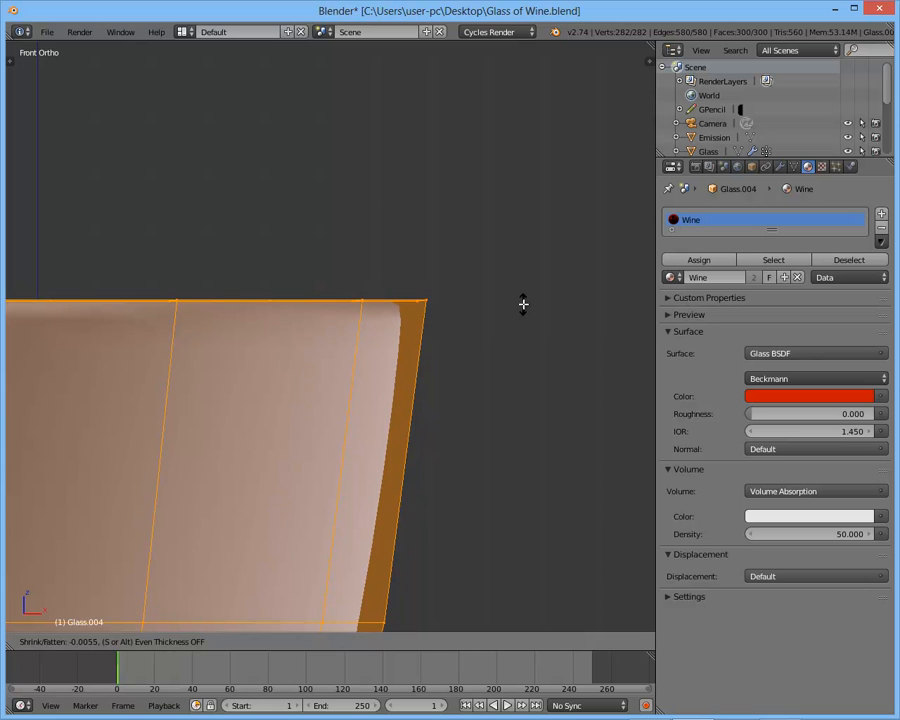
left_click(523, 304)
key("a")
key("Tab")
- Bring the glass shell back and preview the shrunken wine inside it in rendered shading
scroll(523, 310, "down", 2)
scroll(400, 312, "down", 4)
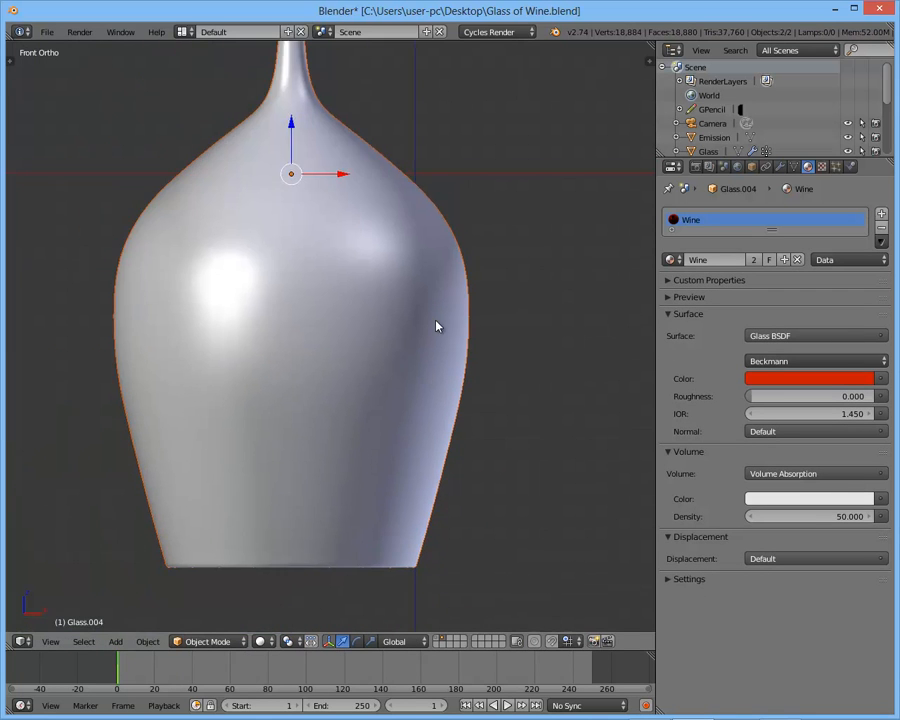
key("shift+z")
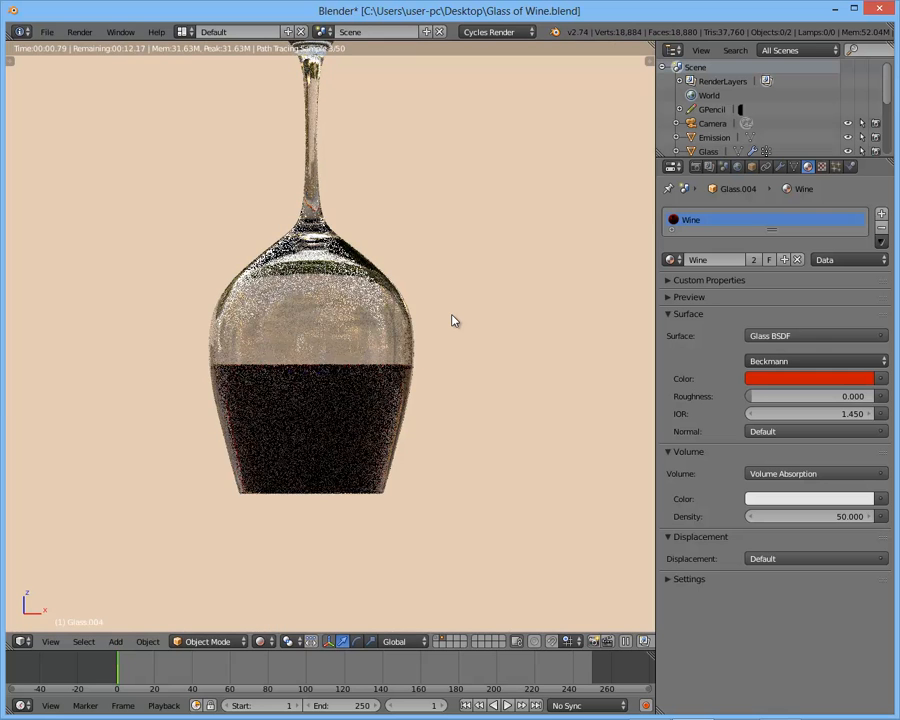
key("KP_0")
middle_click_drag(401, 332, 381, 337)
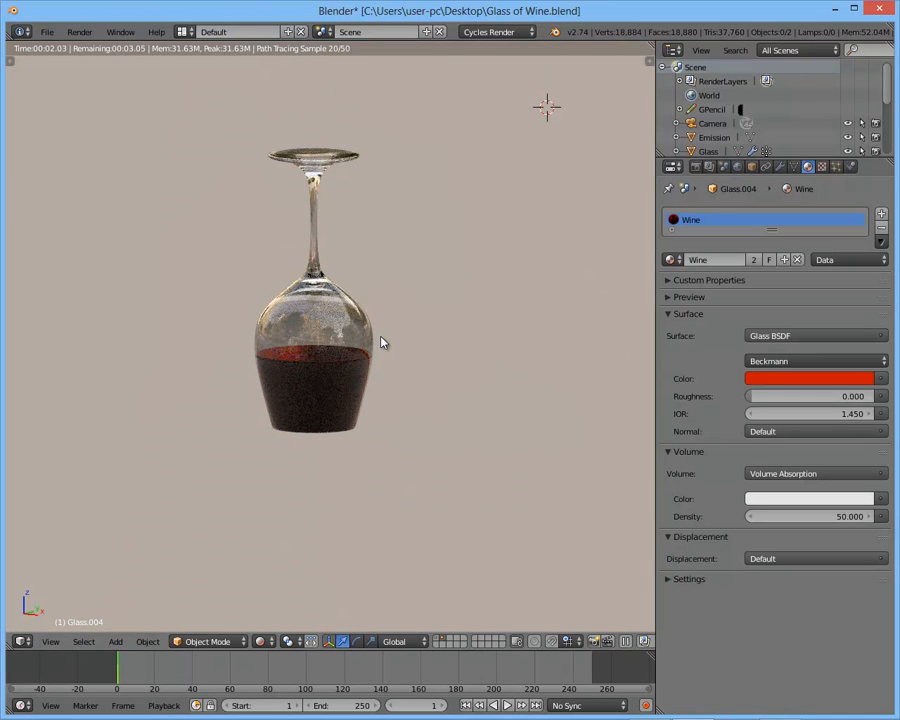
- Leave the isolated view and show the full scene of upright glasses in wireframe
key("shift+z")
key("KP_Divide")
middle_click_drag(336, 340, 341, 374, "shift")
right_click(341, 277)
scroll(342, 282, "down", 1)
middle_click_drag(343, 287, 358, 337)
key("z")
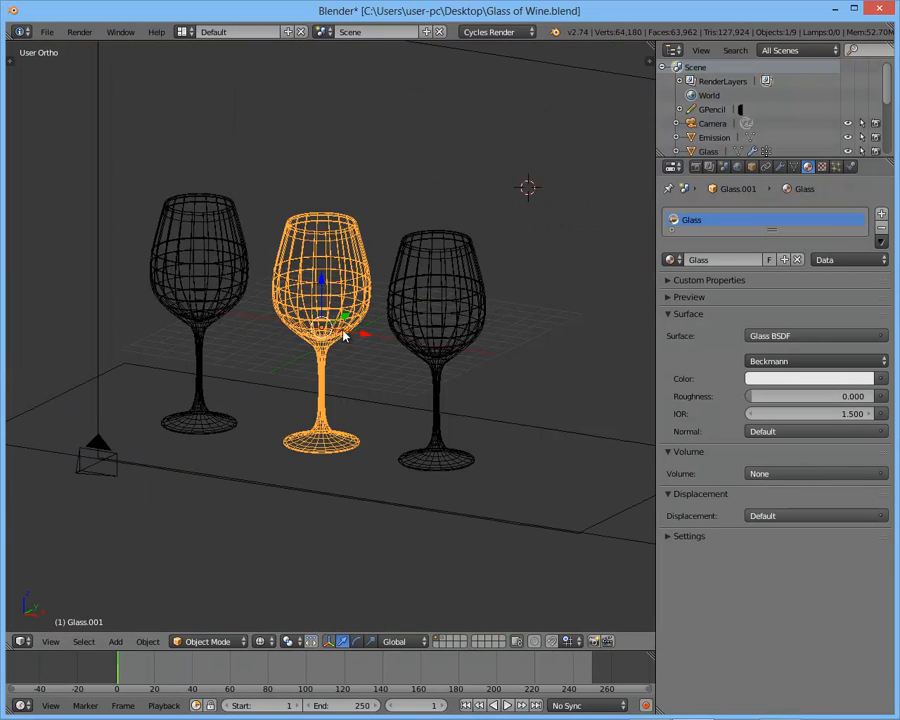
- Move the middle upright glass together with its wine along the positive X axis, closer to the neighboring glass
right_click(337, 297, "shift")
middle_click_drag(337, 297, 399, 327)
key("g")
key("x")
left_click(505, 347)
key("a")
- Move the upside-down glass and its wine onto the first layer with the other glasses and show that layer
scroll(441, 337, "down", 2)
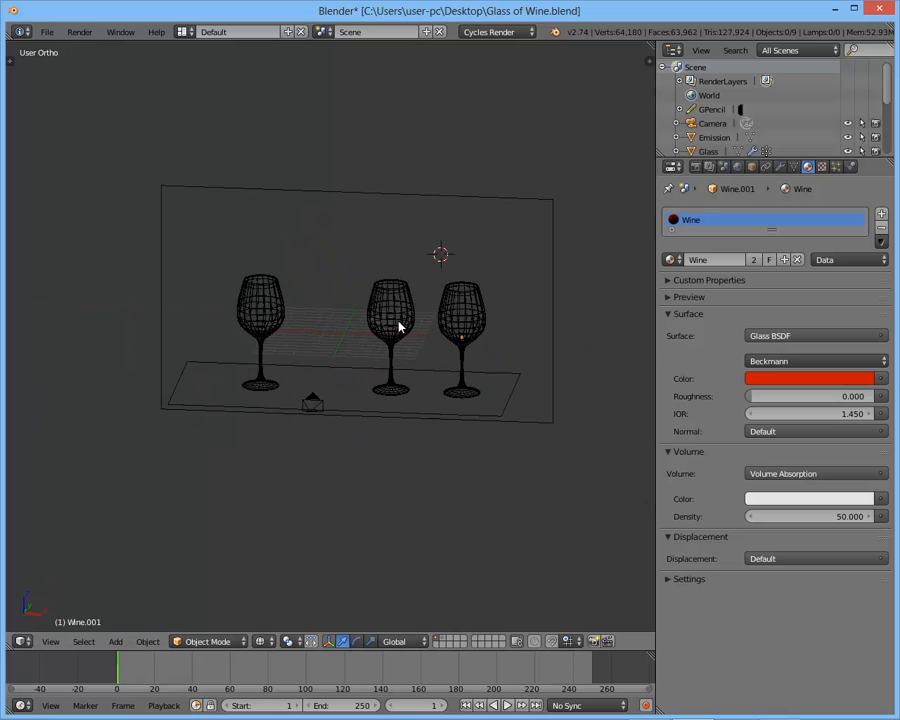
left_click(444, 638)
right_click(337, 356)
scroll(350, 366, "up", 4)
right_click(365, 377, "shift")
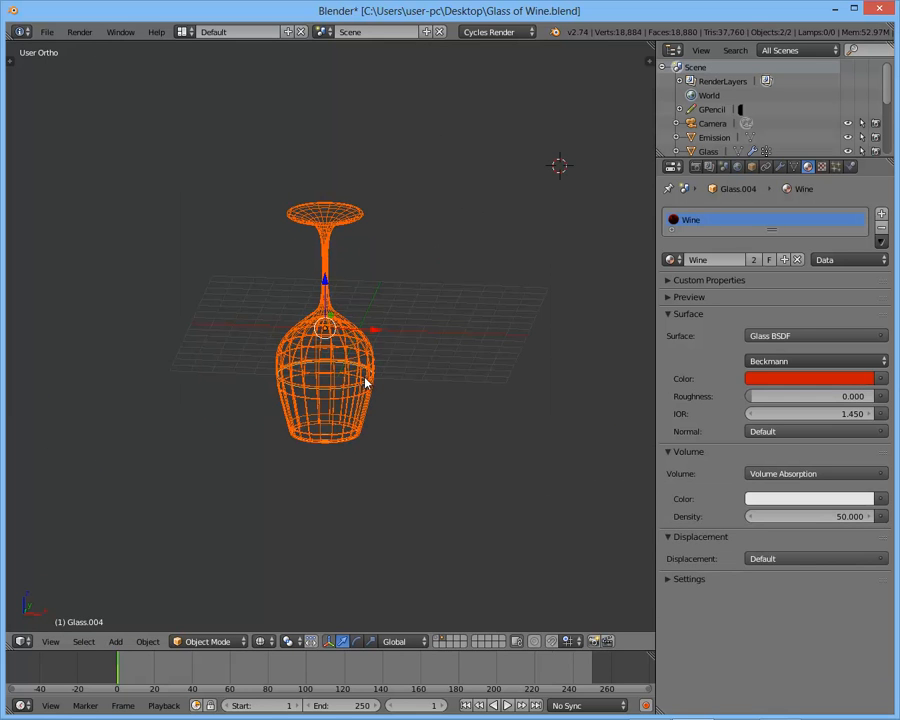
key("m")
left_click(479, 405)
key("1")
key("a")
- Select the upside-down glass and its wine and lower them along Z until the rim rests on the tabletop
key("shift+z")
key("KP_3")
key("KP_1")
key("shift+z")
key("z")
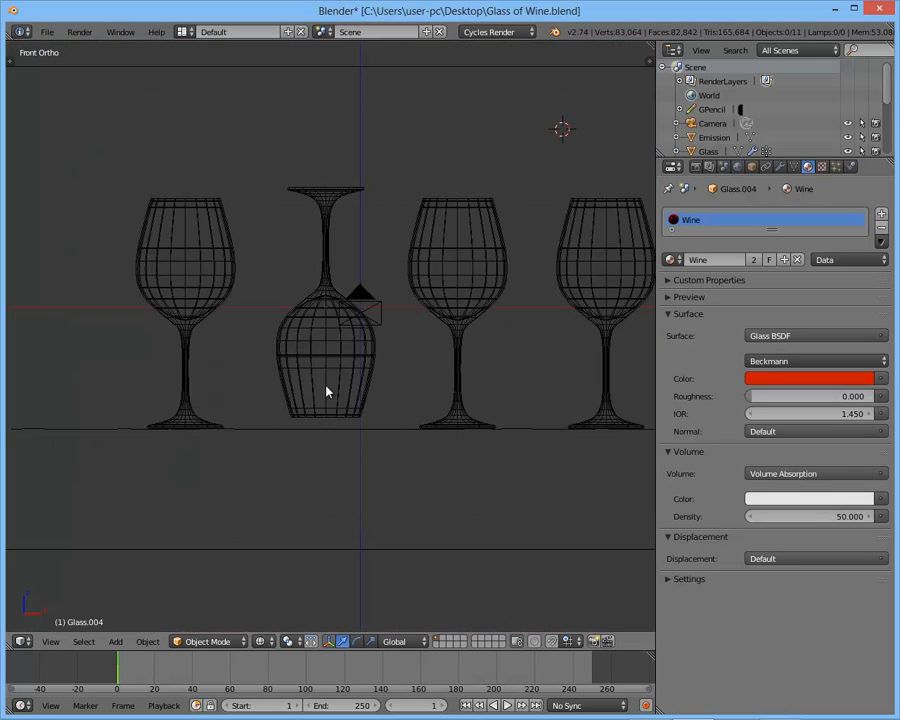
right_click(340, 395)
key("KP_Decimal")
right_click(376, 335)
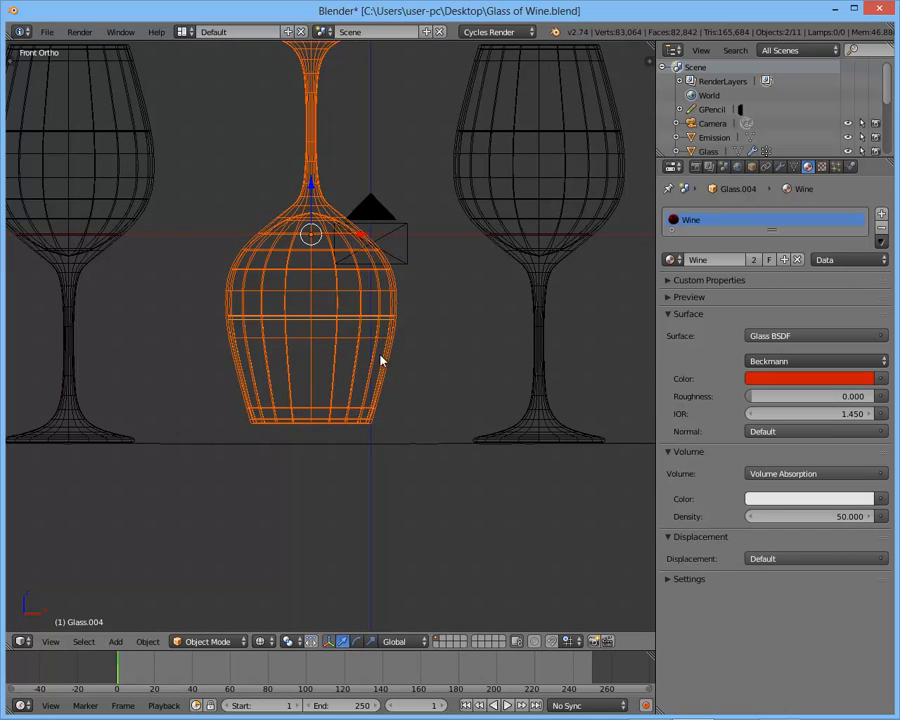
key("KP_Decimal")
key("g")
key("z")
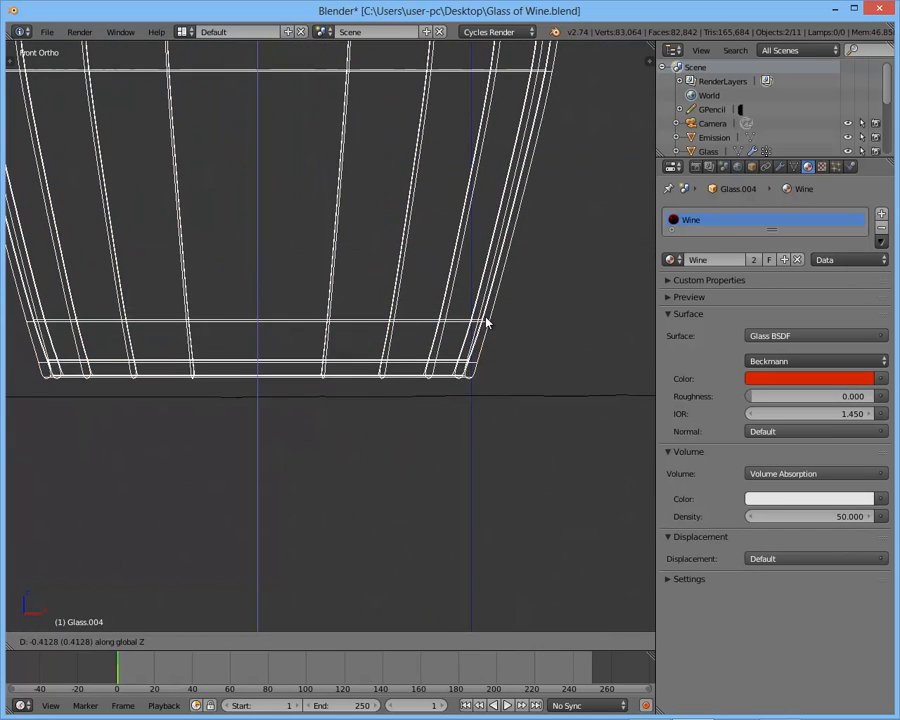
middle_click_drag(482, 335, 391, 312, "shift")
key("z")
scroll(480, 325, "down", 5)
scroll(480, 325, "up", 5)
key("z")
scroll(391, 312, "up", 3)
key("z")
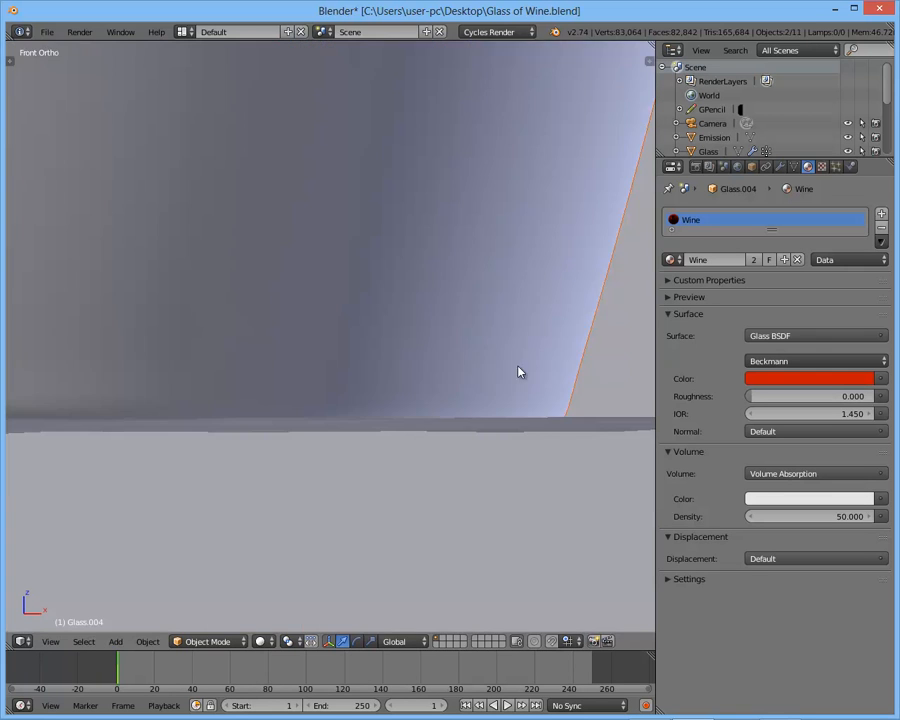
key("g")
key("z")
key("Escape")
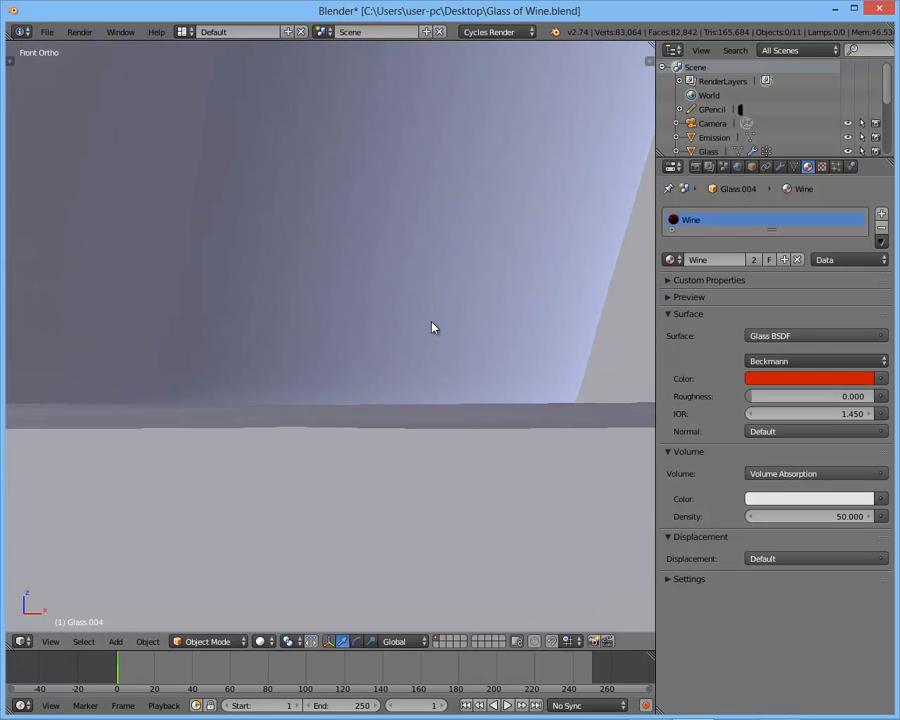
- Preview the row of four glasses on the table in rendered shading
scroll(430, 326, "down", 6)
key("shift+z")
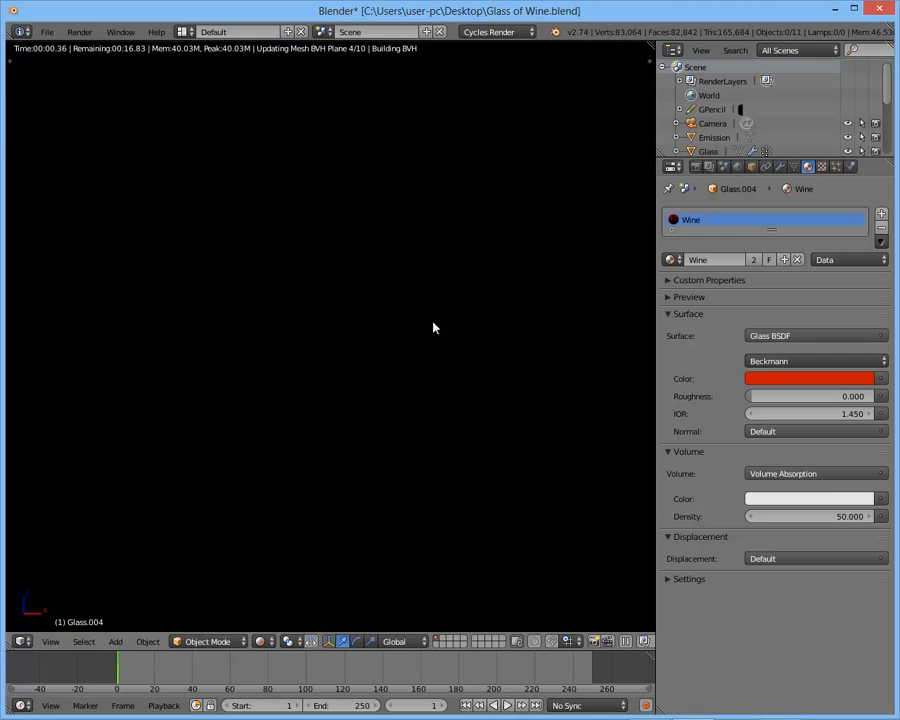
scroll(435, 324, "down", 3)
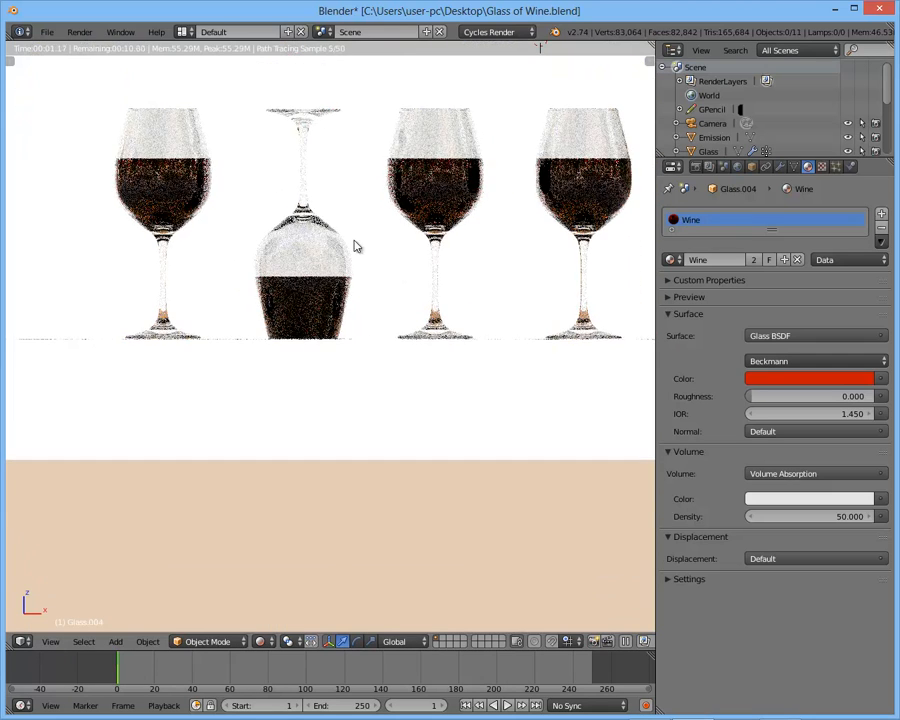
mouse_move(356, 245)
middle_mouse_down()
mouse_move(309, 277)
mouse_move(420, 300)
mouse_move(468, 336)
middle_mouse_up()
- Look through the camera and pull it back along its local Z axis to fit all four glasses in frame
key("shift+z")
scroll(474, 332, "down", 3)
key("KP_0")
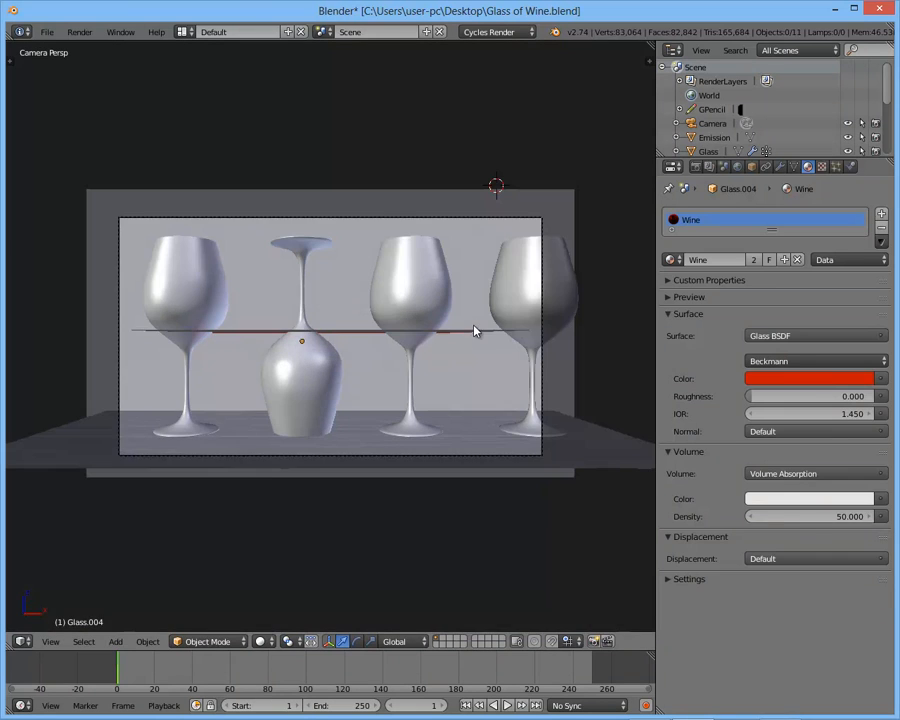
right_click(476, 227)
key("g")
key("z")
key("z")
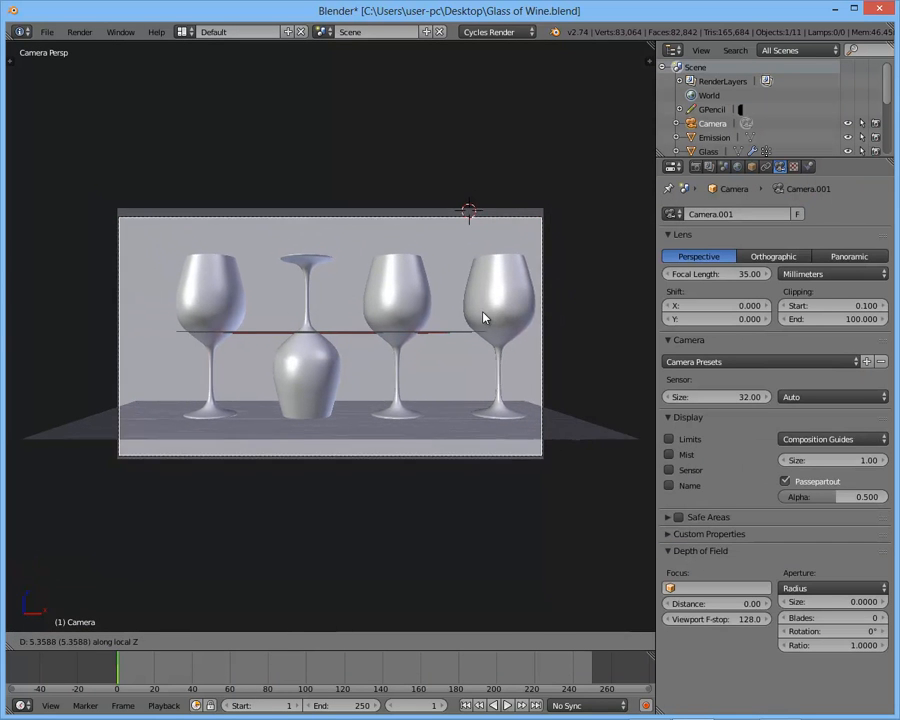
left_click(460, 174)
- Reset the 3D cursor to the scene origin and rotate the camera around it about global Z for an angled view
key("shift+c")
key("KP_0")
key("r")
key("z")
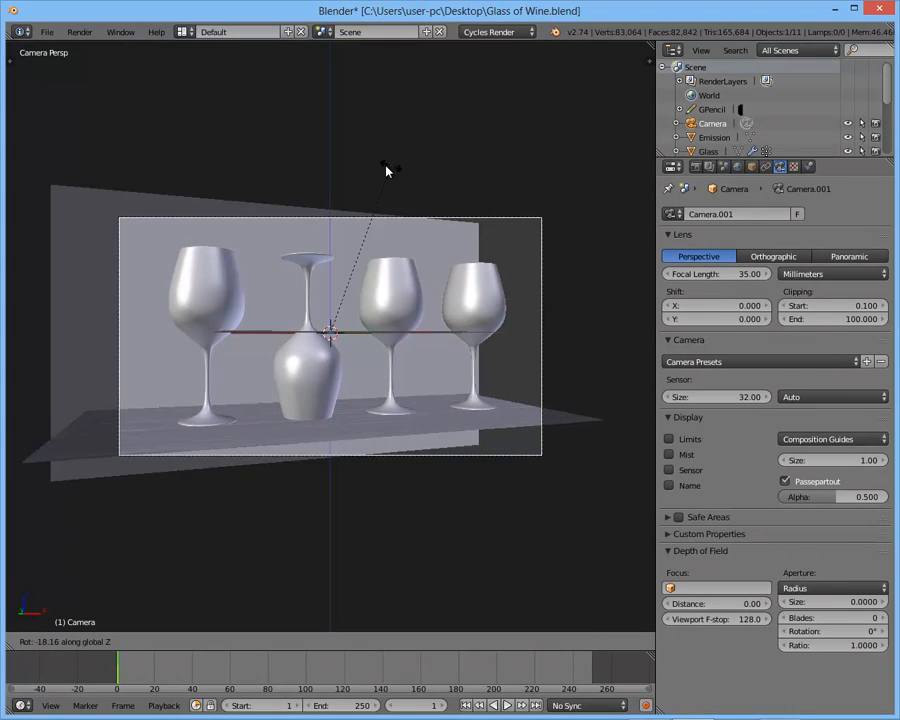
left_click(304, 194)
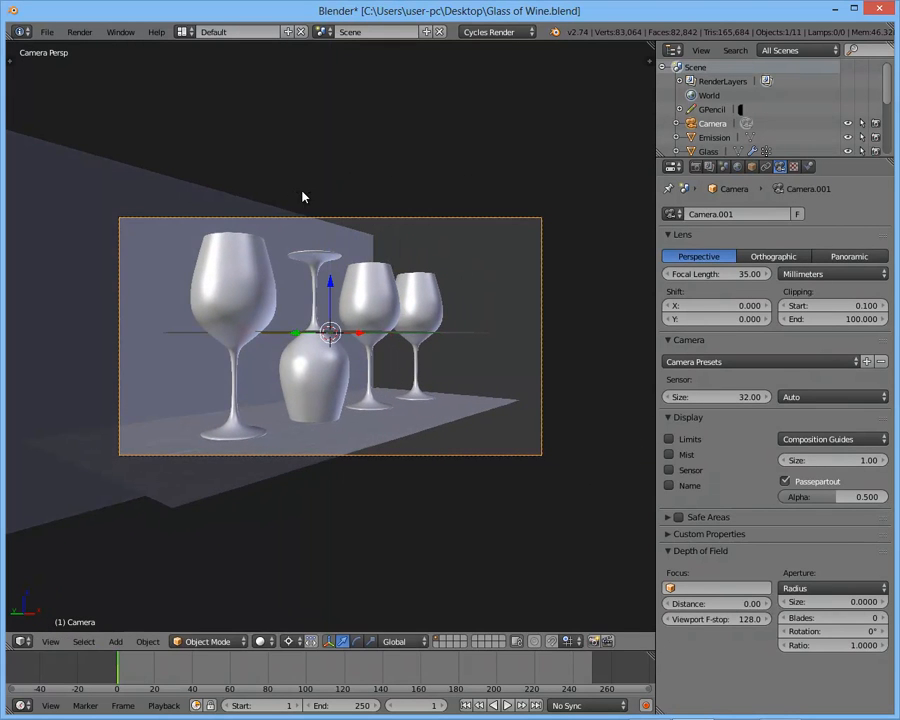
key("Home")
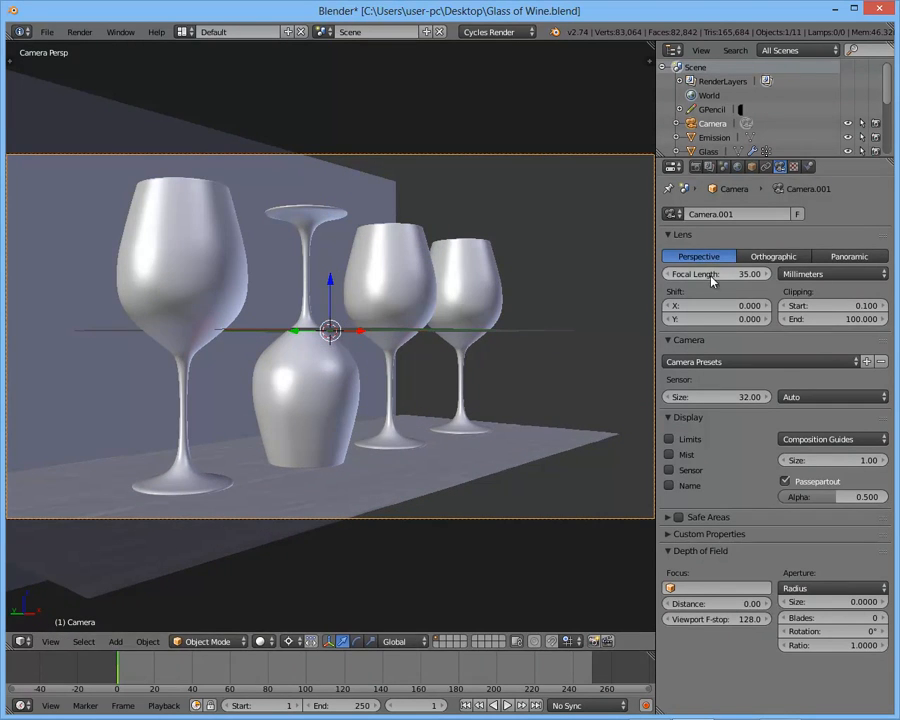
scroll(453, 278, "down", 1)
key("g")
key("x")
key("x")
right_click(454, 293)
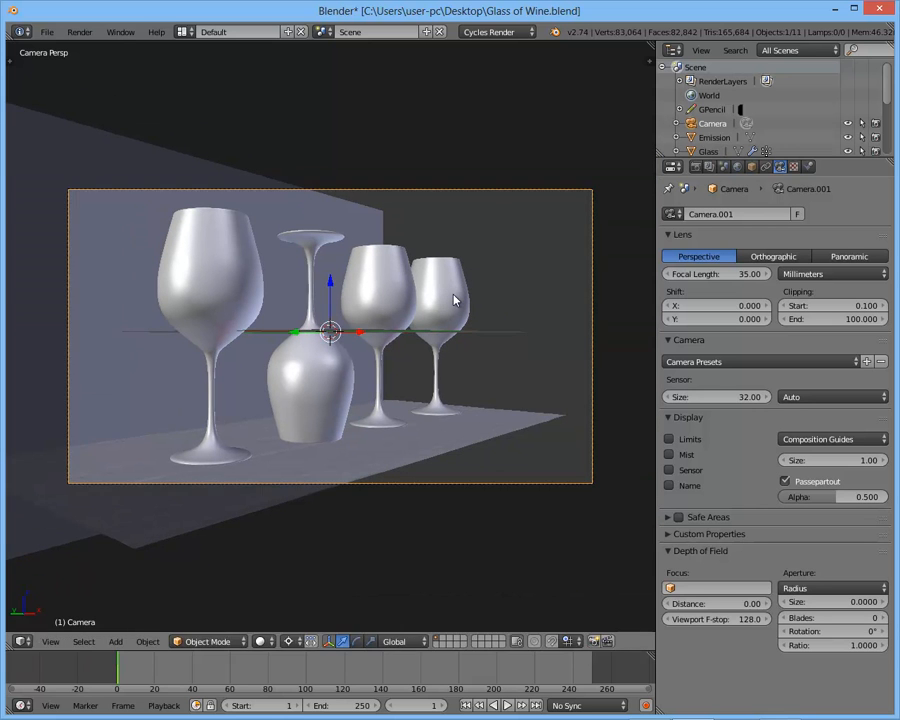
- Shift the camera sideways along its local X axis and pull it back along its local Z axis
key("g")
key("x")
key("x")
key("z")
key("z")
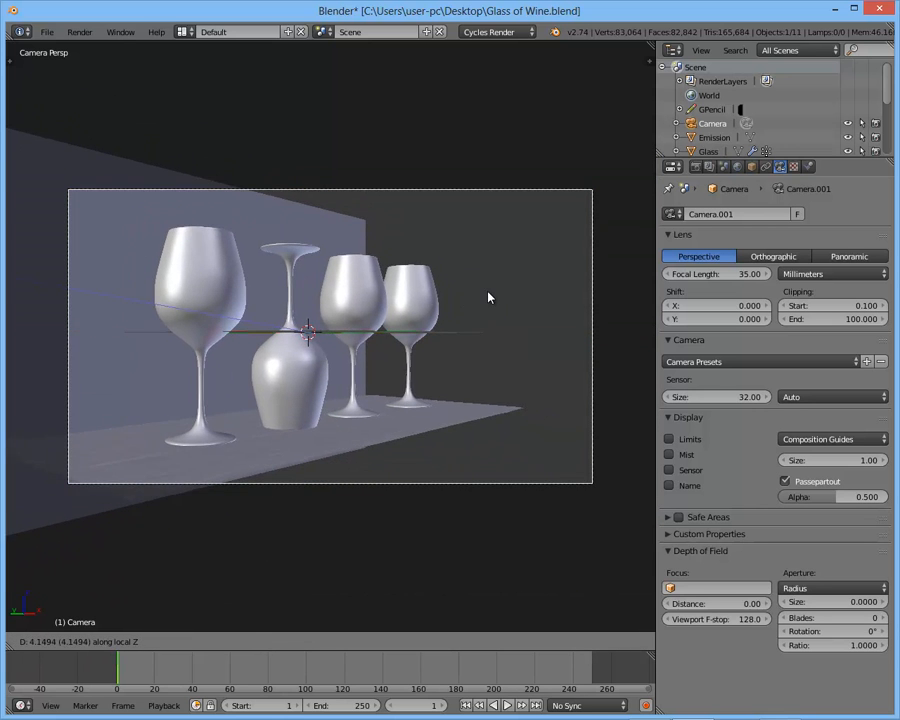
left_click(477, 250)
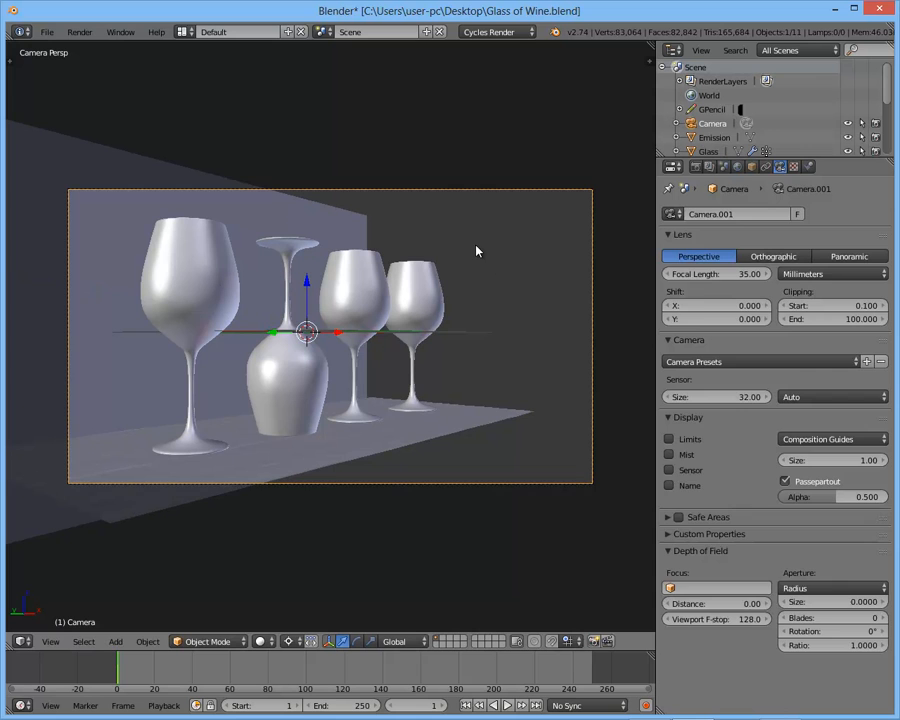
- Add an Array modifier to the table
right_click(482, 404)
middle_click_drag(379, 420, 390, 389)
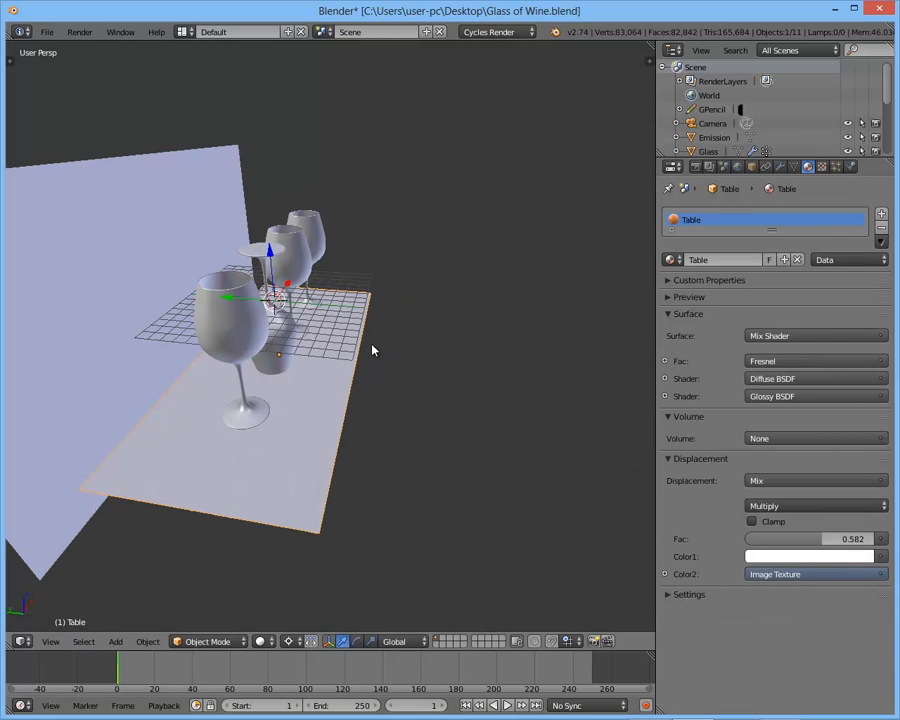
left_click(780, 167)
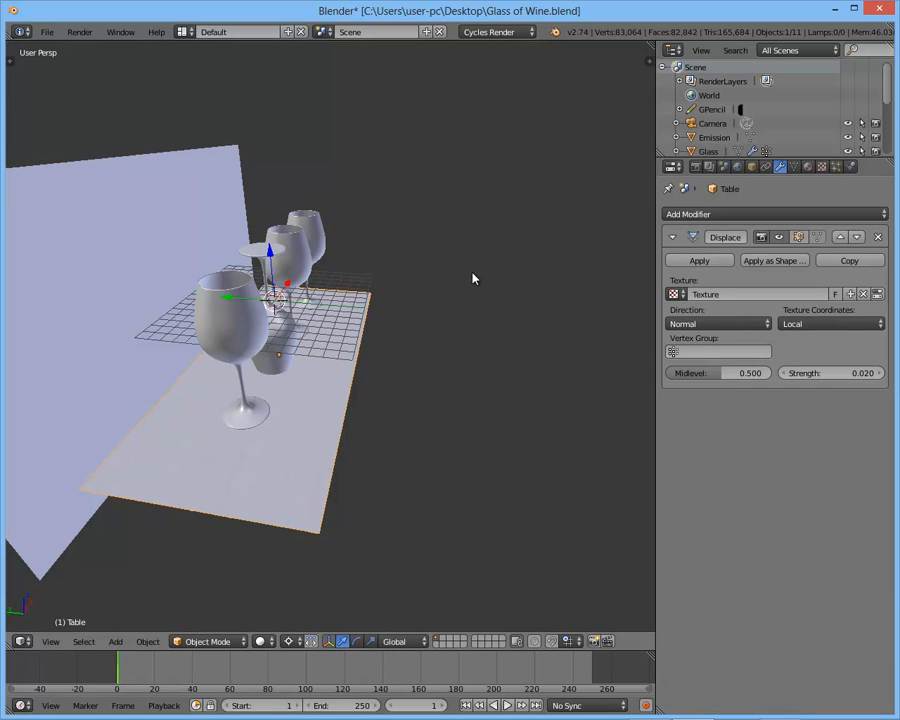
left_click(732, 214)
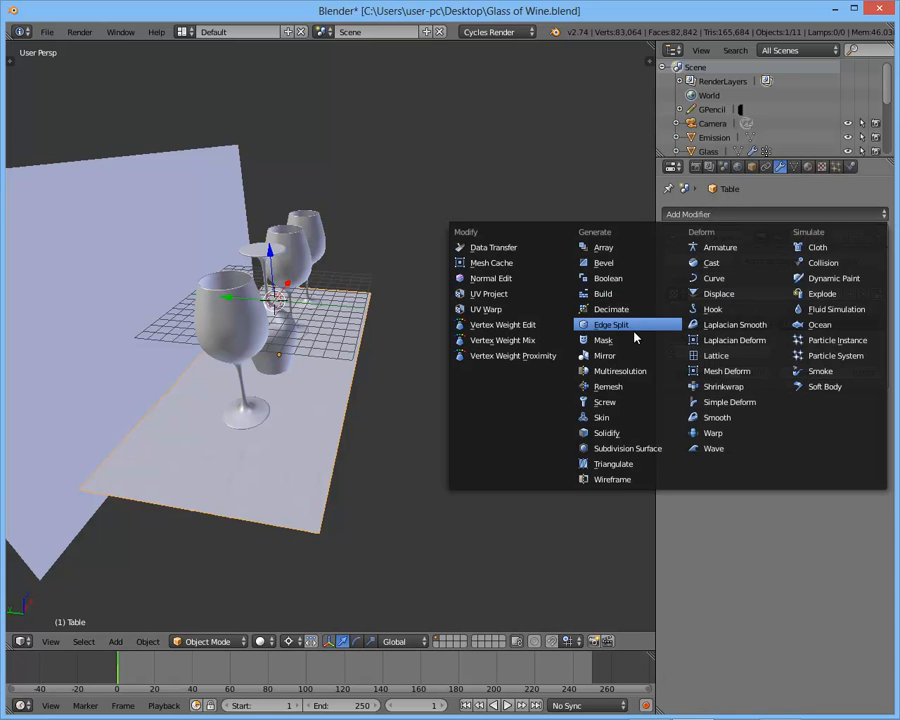
left_click(605, 248)
middle_click_drag(605, 251, 392, 257)
scroll(403, 330, "up", 2)
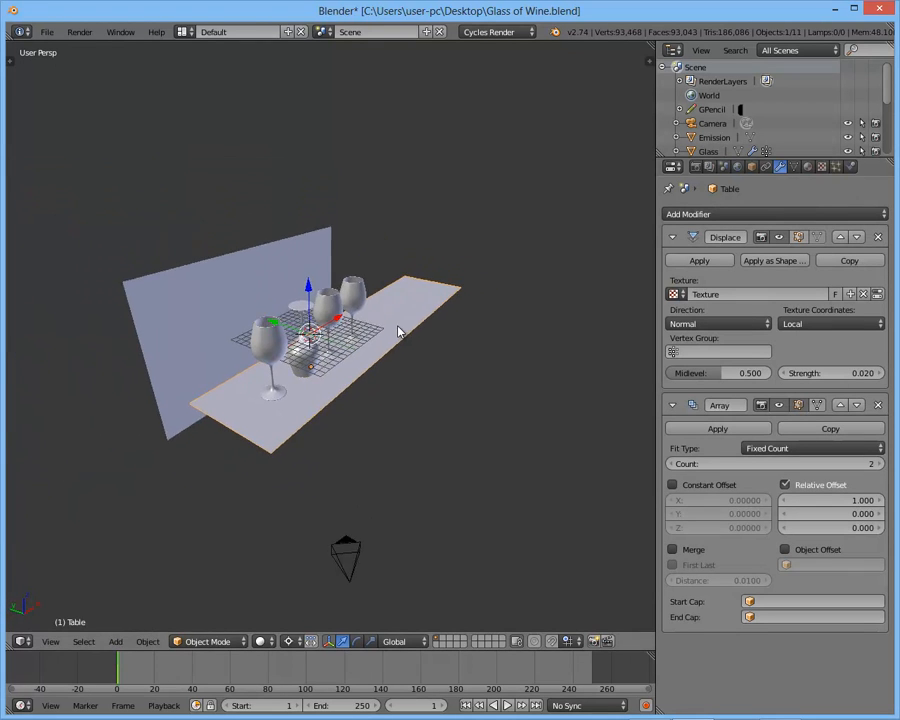
- Set the table array's count to 3 and its relative Y offset to 1
middle_click_drag(403, 330, 362, 335)
scroll(362, 335, "up", 1)
left_click(877, 464)
scroll(297, 377, "down", 2)
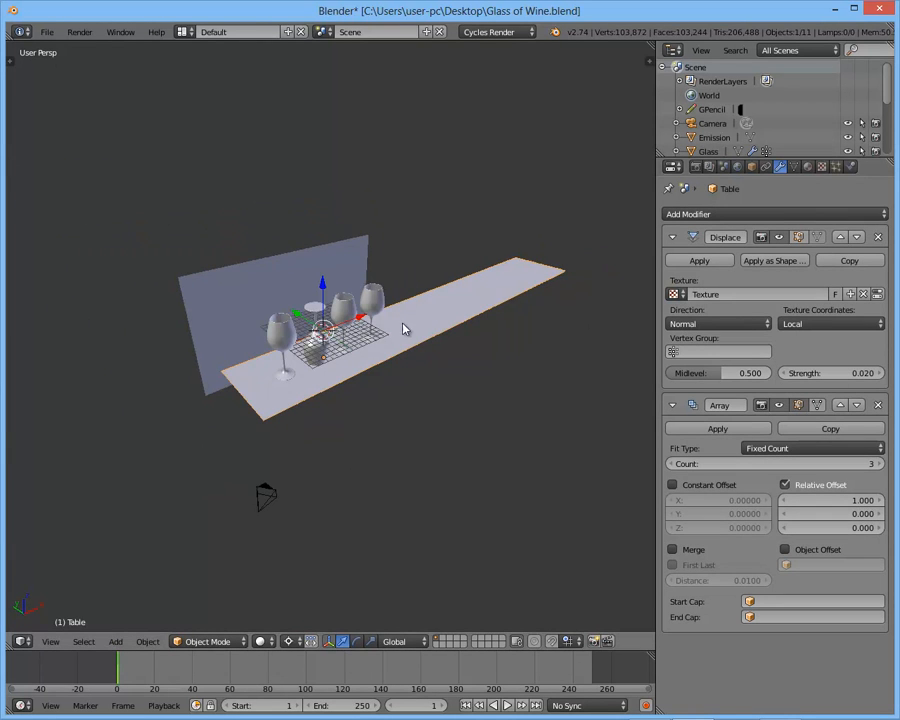
left_click(824, 513)
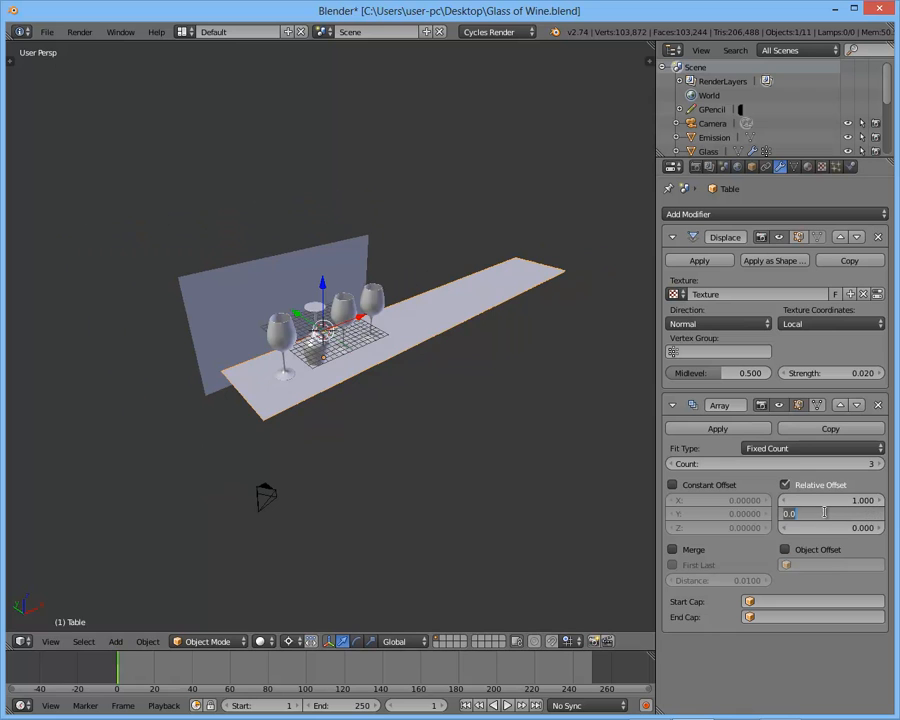
type("1")
key("Return")
middle_click_drag(473, 262, 471, 292)
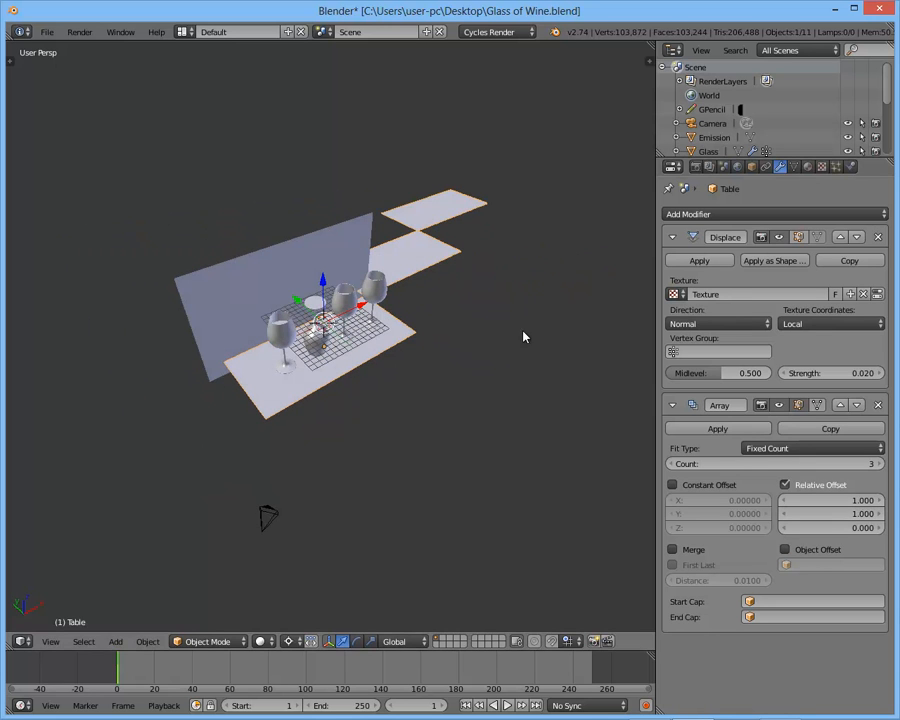
- Set the table array's relative offset to 0 on X and -1 on Y so the copies extend toward the camera
left_click(826, 502)
type("0")
key("Return")
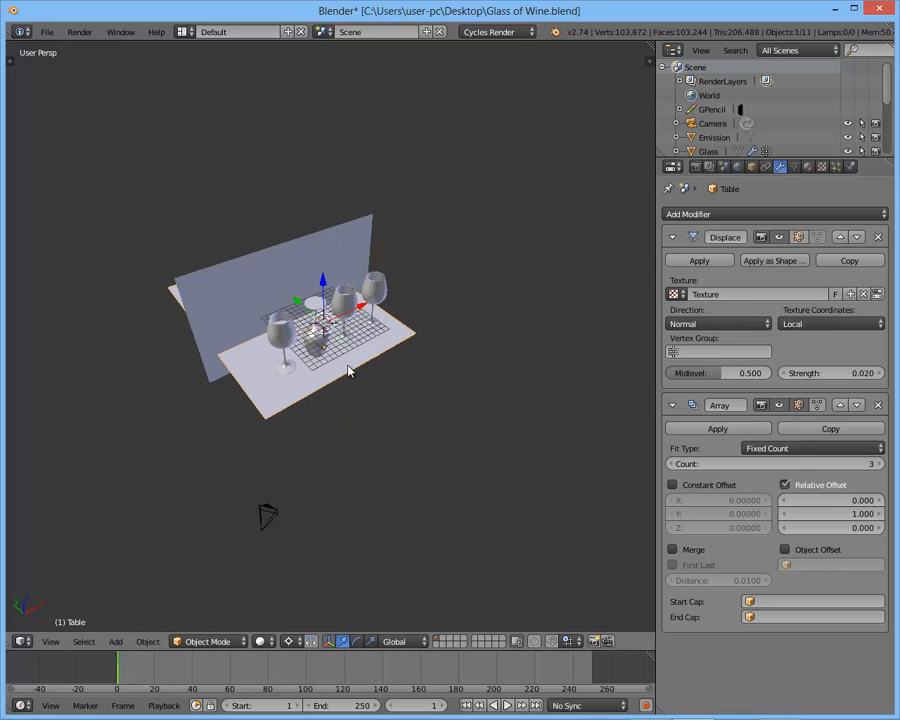
middle_click_drag(338, 376, 364, 356)
left_click(824, 513)
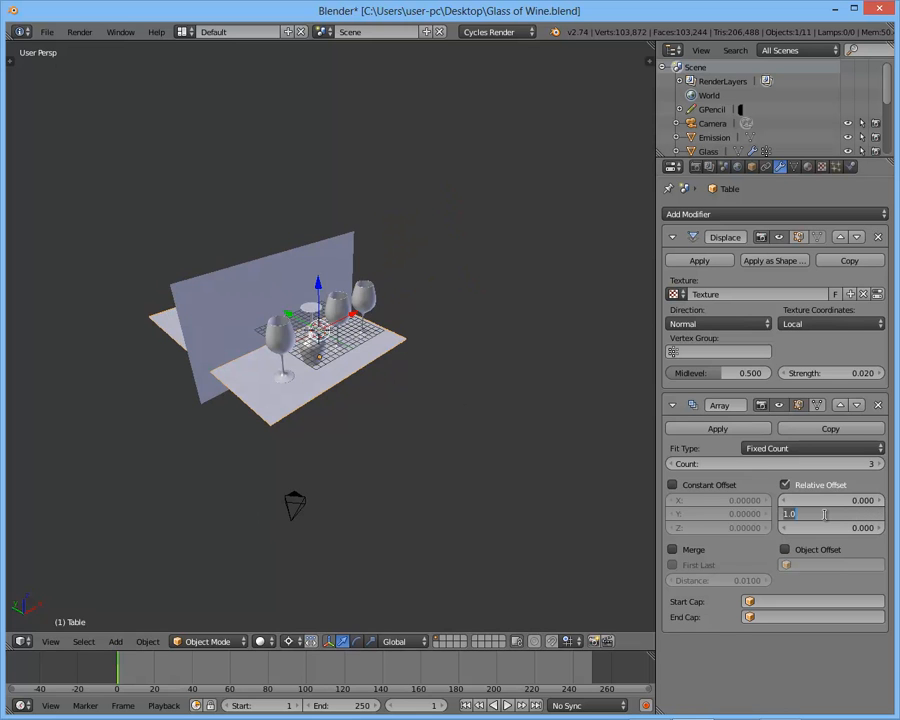
type("-1")
key("Return")
middle_click_drag(404, 440, 287, 346)
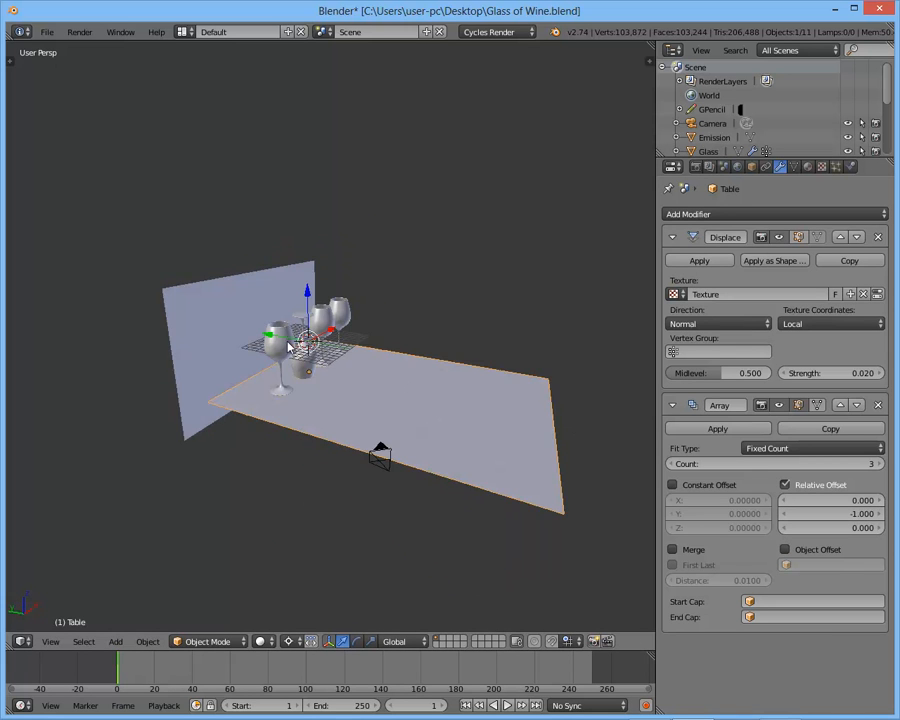
mouse_move(367, 394)
middle_mouse_down()
mouse_move(406, 373)
mouse_move(360, 366)
mouse_move(424, 395)
middle_mouse_up()
key("z")
key("z")
key("z")
key("z")
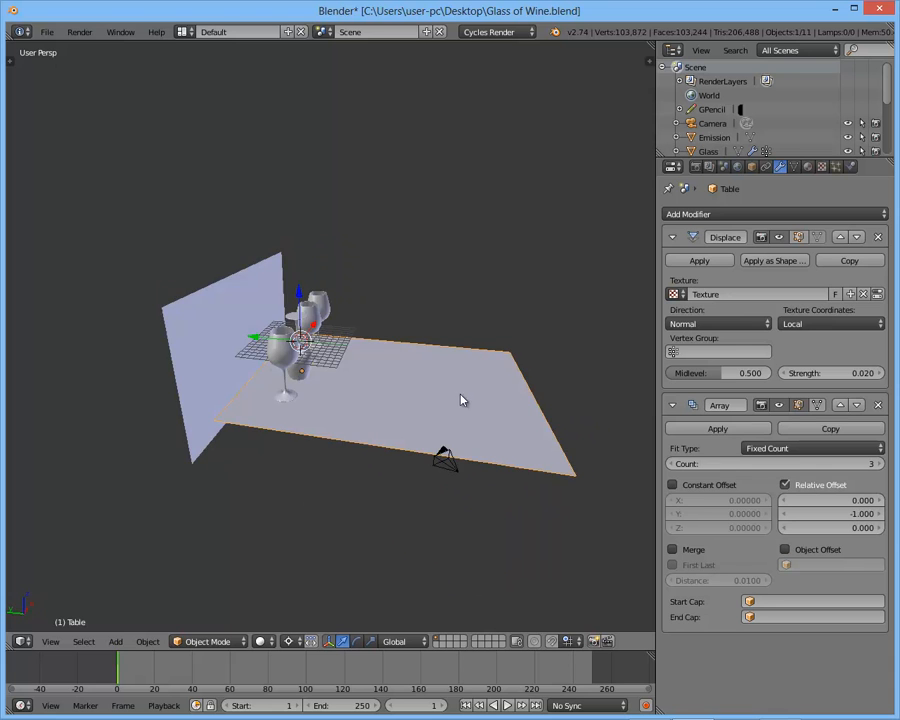
- Look through the camera, reduce the table array's count to 2 and preview the render
key("KP_0")
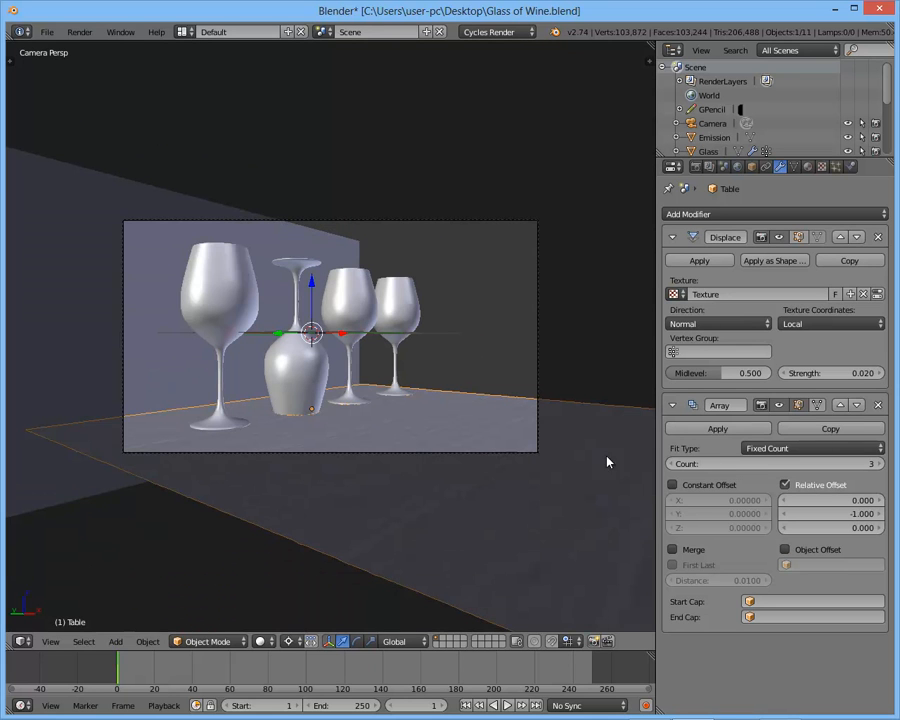
left_click(671, 464)
scroll(524, 440, "down", 4)
scroll(412, 424, "up", 4)
scroll(412, 424, "down", 6)
scroll(412, 424, "up", 7)
key("shift+z")
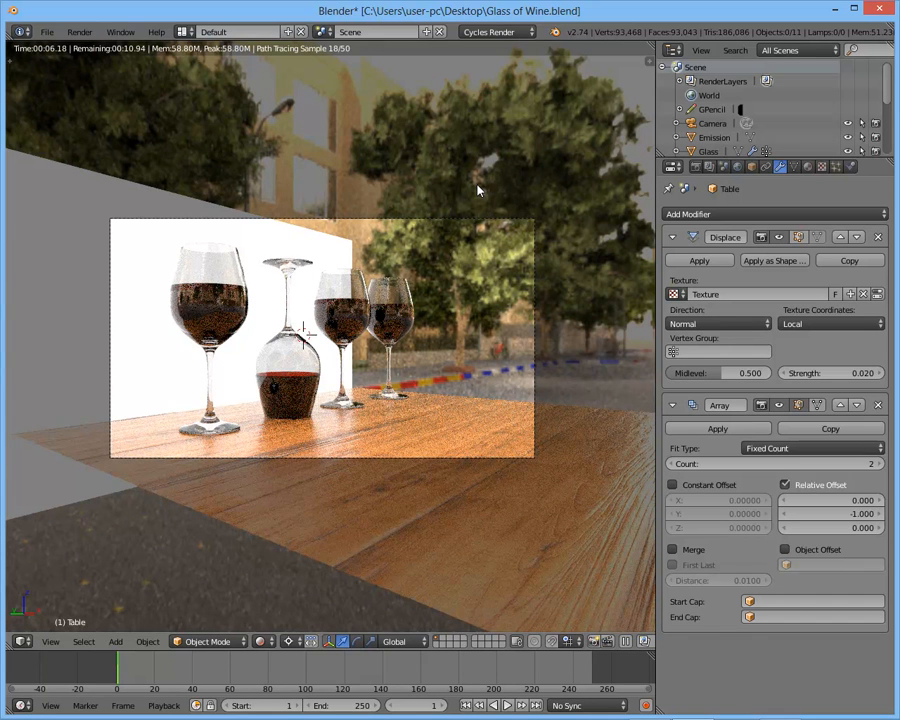
key("shift+z")
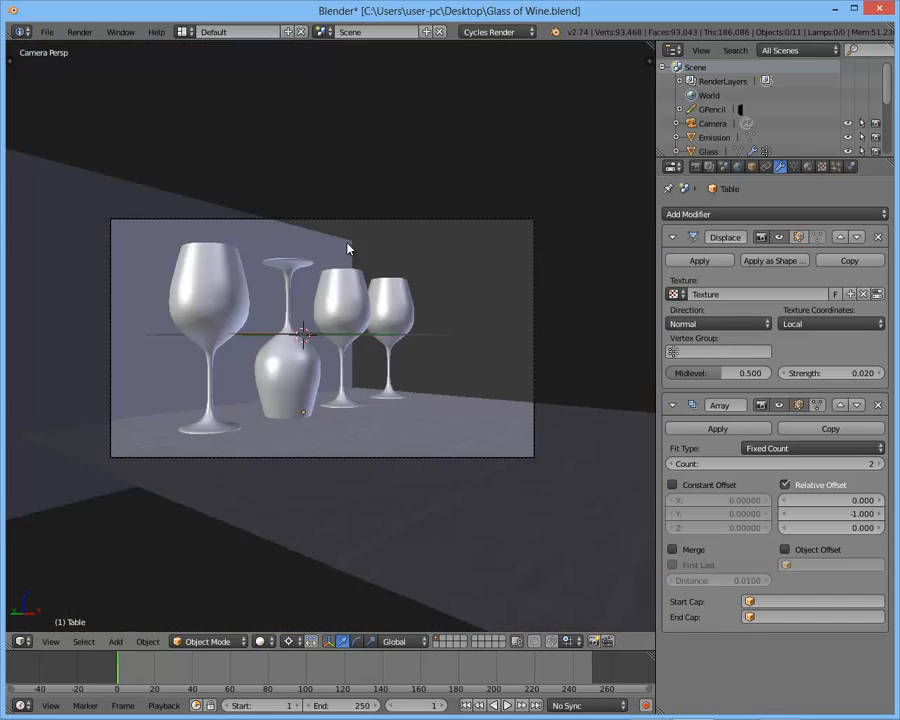
- Extrude the Emission plane's vertical edge at the far end along global Y to form a second wall beside the table
right_click(350, 248)
key("Tab")
mouse_move(350, 248)
middle_mouse_down()
mouse_move(376, 258)
mouse_move(388, 363)
middle_mouse_up()
right_click(350, 243)
key("z")
right_click(358, 368, "shift")
key("z")
key("e")
key("x")
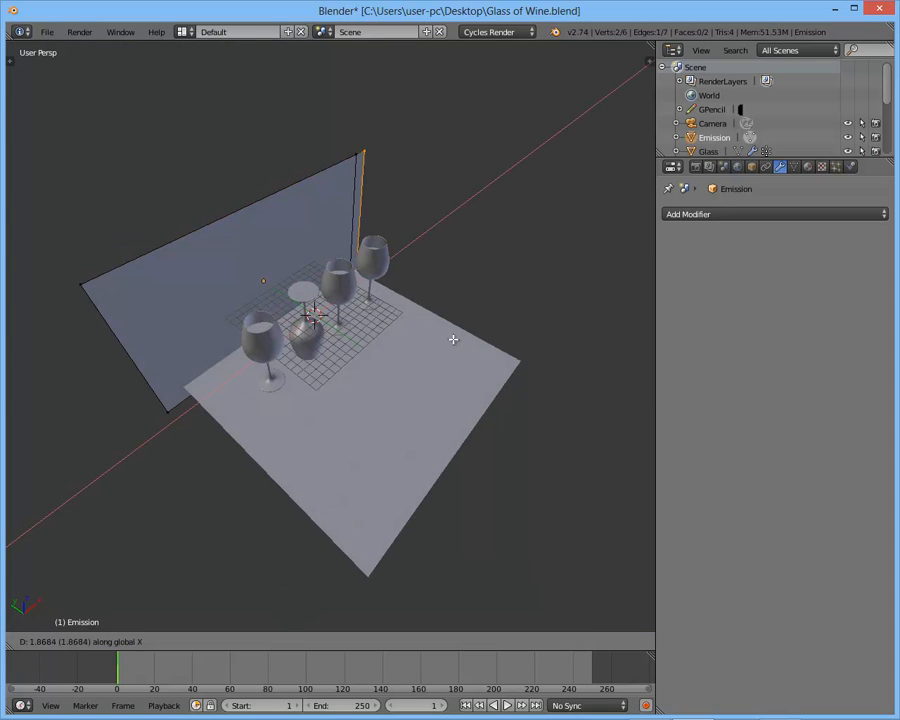
key("y")
left_click(523, 390)
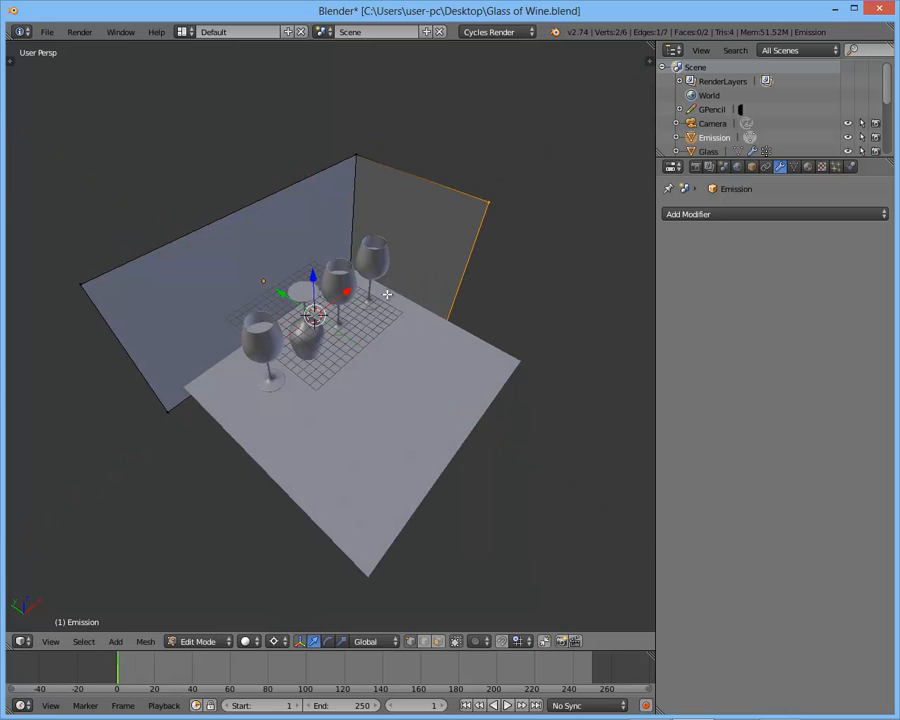
- Move the whole Emission mesh slightly along the global X axis and leave Edit Mode
key("a")
key("g")
key("y")
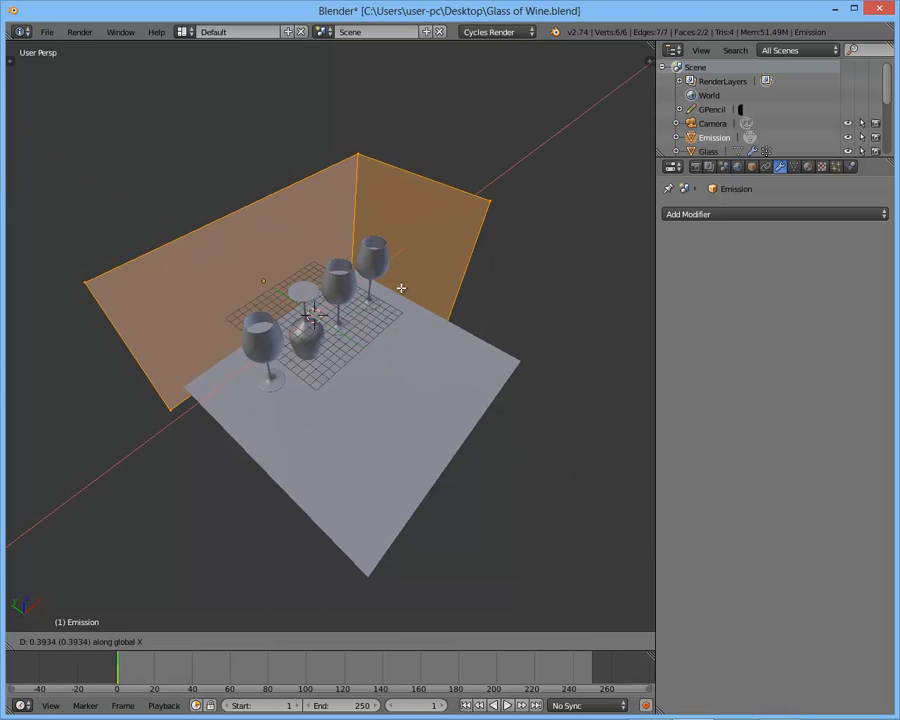
left_click(484, 250)
middle_click_drag(484, 250, 471, 324)
key("g")
key("x")
left_click(446, 338)
key("Tab")
- In camera view, raise the top edge vertices of the Emission mesh's second wall along global Z above the frame
key("KP_0")
key("Tab")
scroll(418, 283, "down", 1)
right_click(392, 261, "alt")
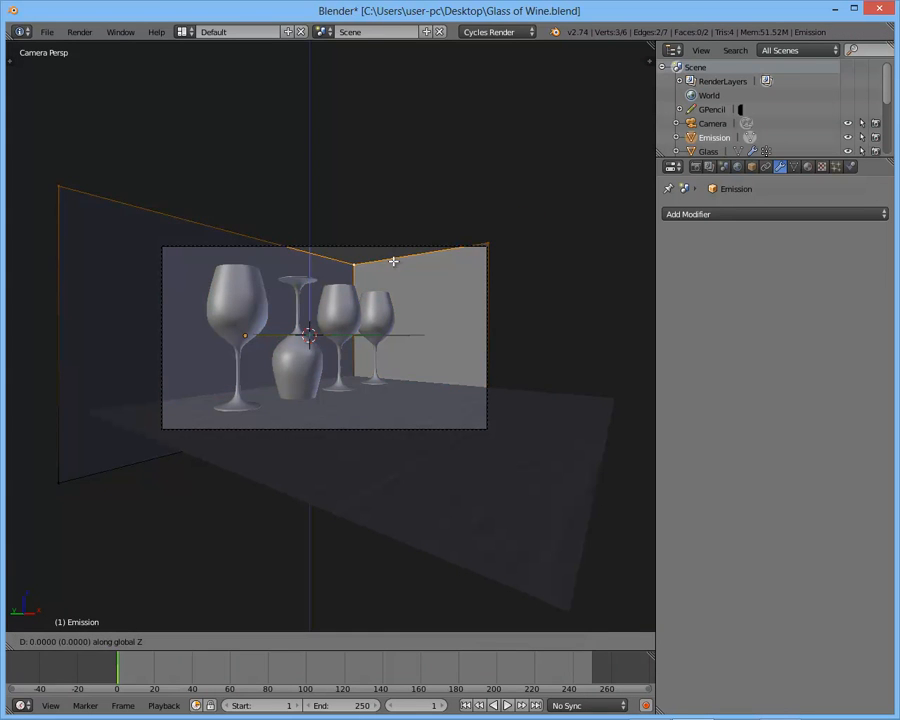
key("g")
key("z")
left_click(428, 174)
- Move the second wall's outer vertical edge along global Y to extend beyond the camera frame, and preview the render
key("a")
right_click(490, 315)
key("g")
key("x")
right_click(519, 328)
key("g")
key("y")
left_click(543, 334)
key("Tab")
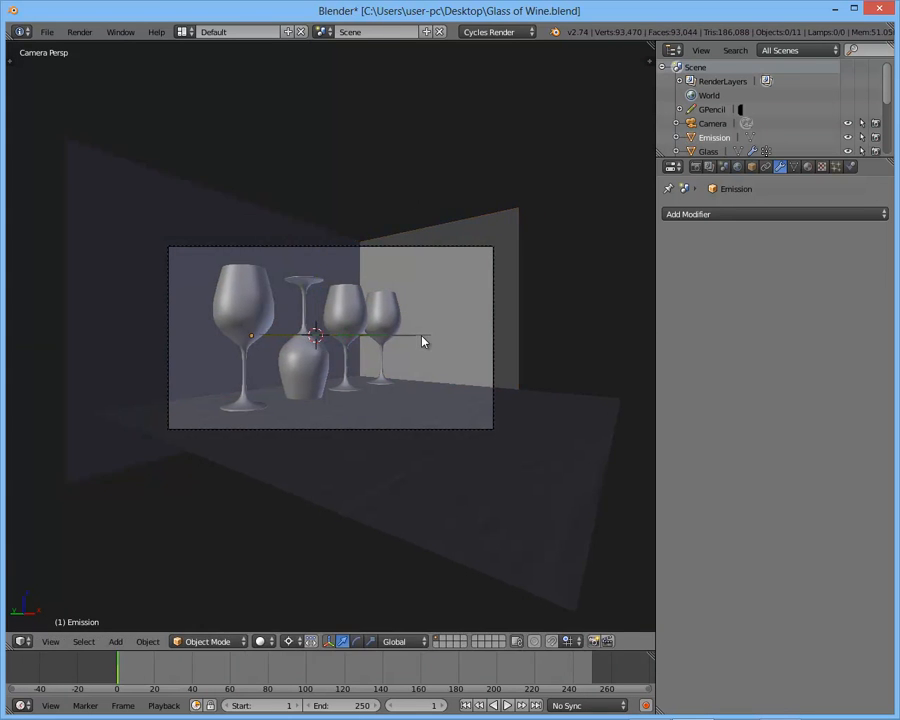
key("shift+z")
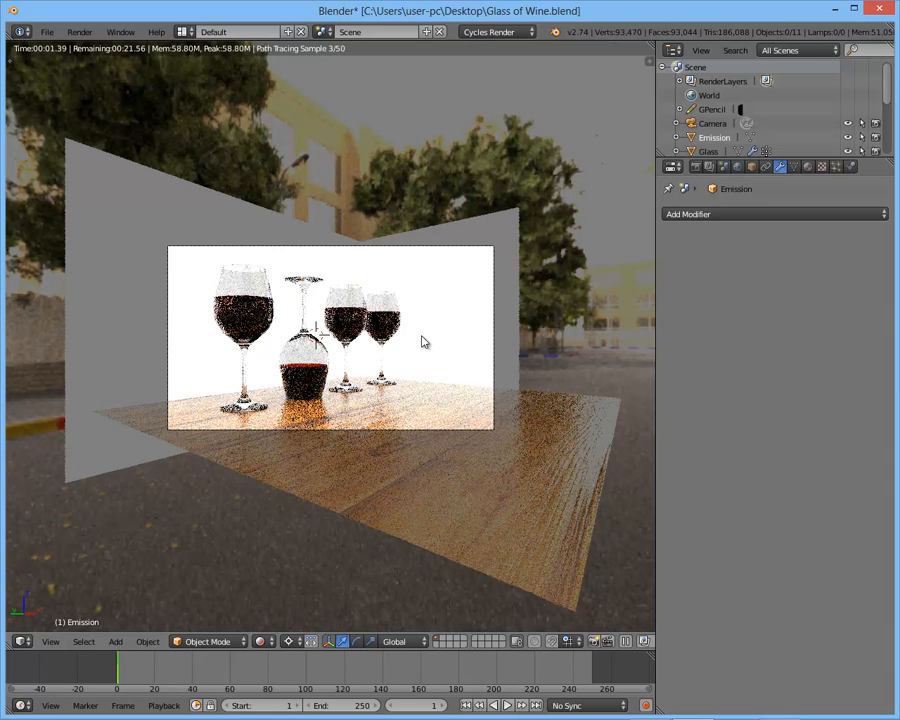
key("shift+z")
- Lower the camera along global Z to a height of about -1.19
right_click(427, 252)
key("g")
key("z")
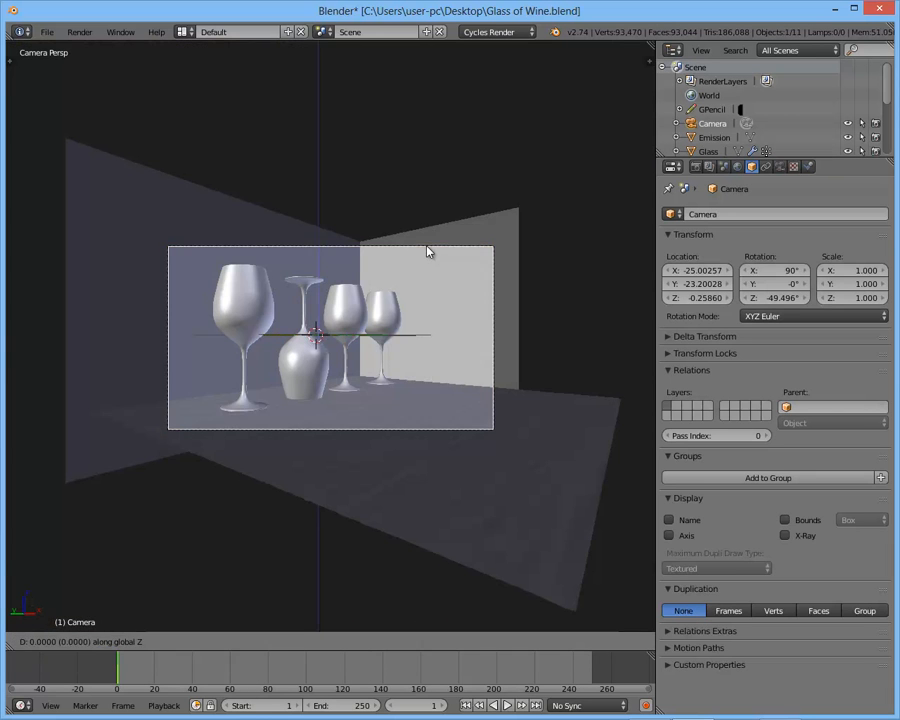
left_click(458, 330)
key("r")
key("x")
key("x")
right_click(518, 214)
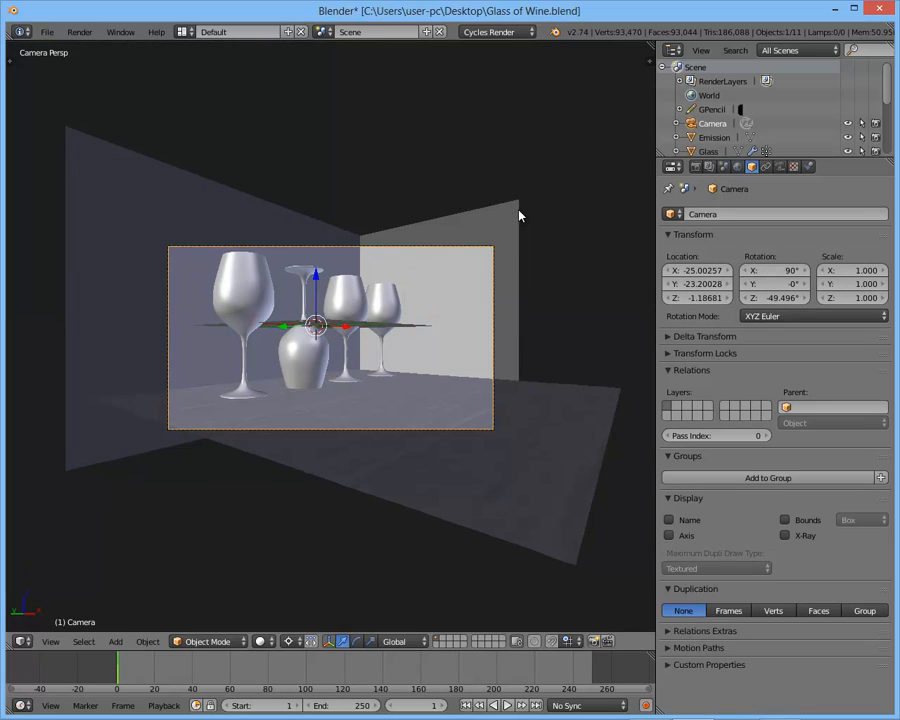
key("n")
scroll(591, 397, "up", 15)
scroll(561, 232, "up", 5)
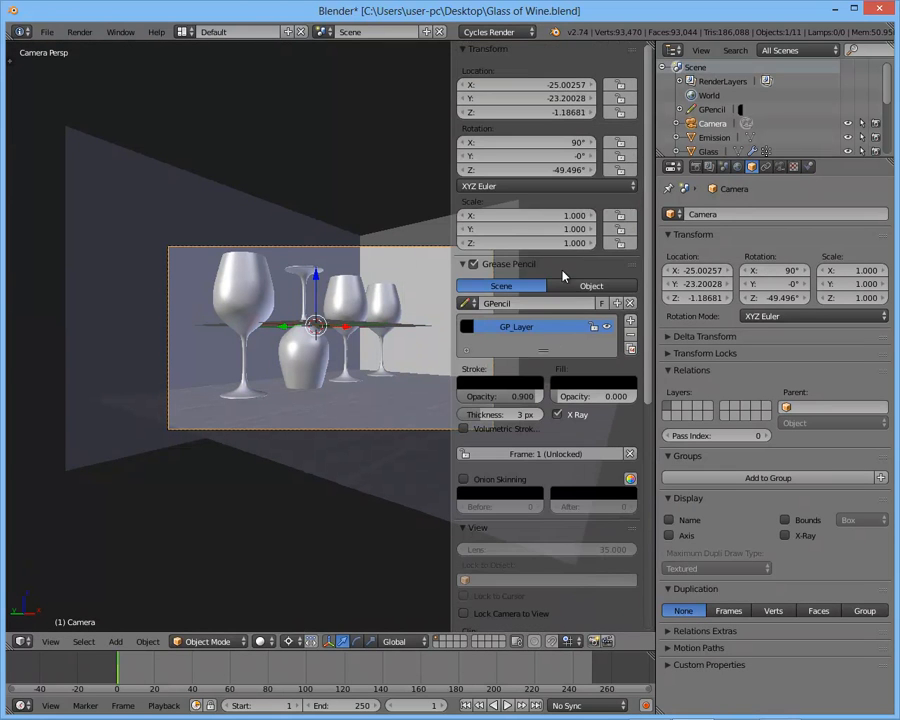
key("n")
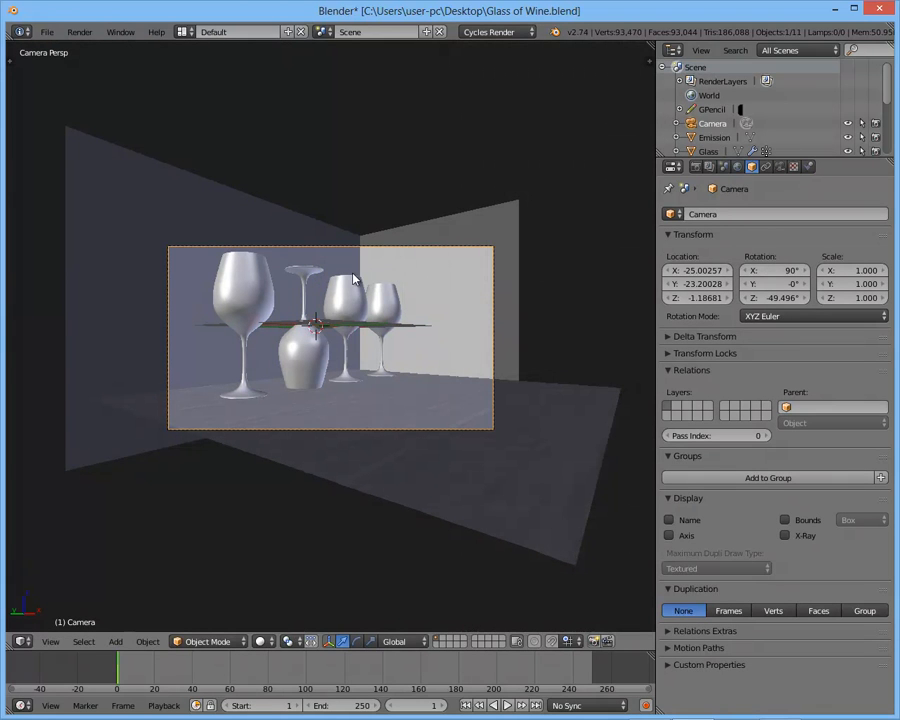
- Raise the camera along global Z to about -0.54 and preview the render
key("g")
key("z")
left_click(386, 167)
key("g")
key("z")
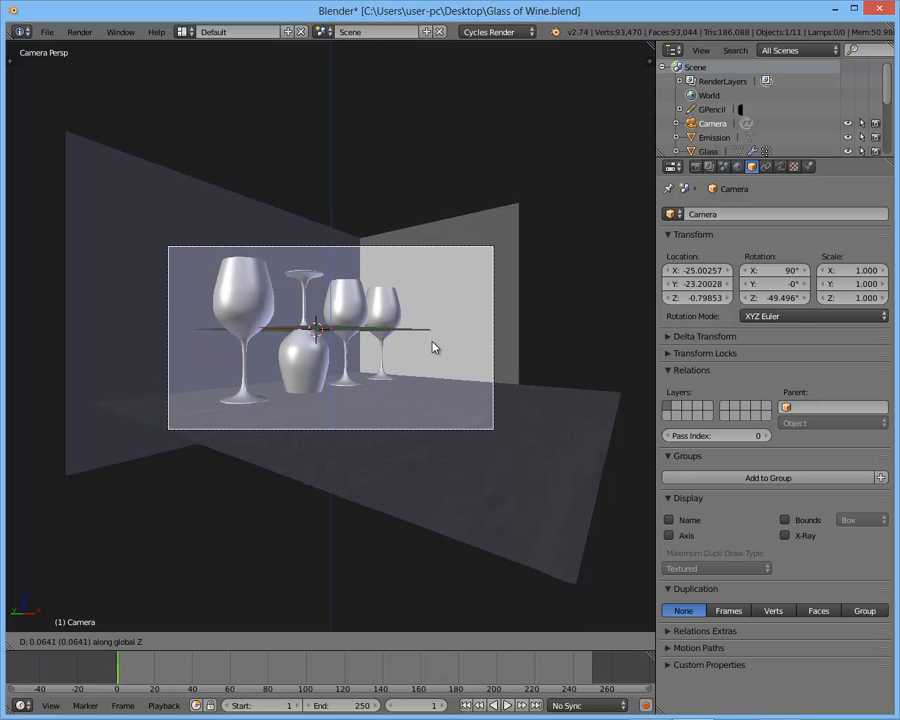
left_click(448, 239)
key("shift+z")
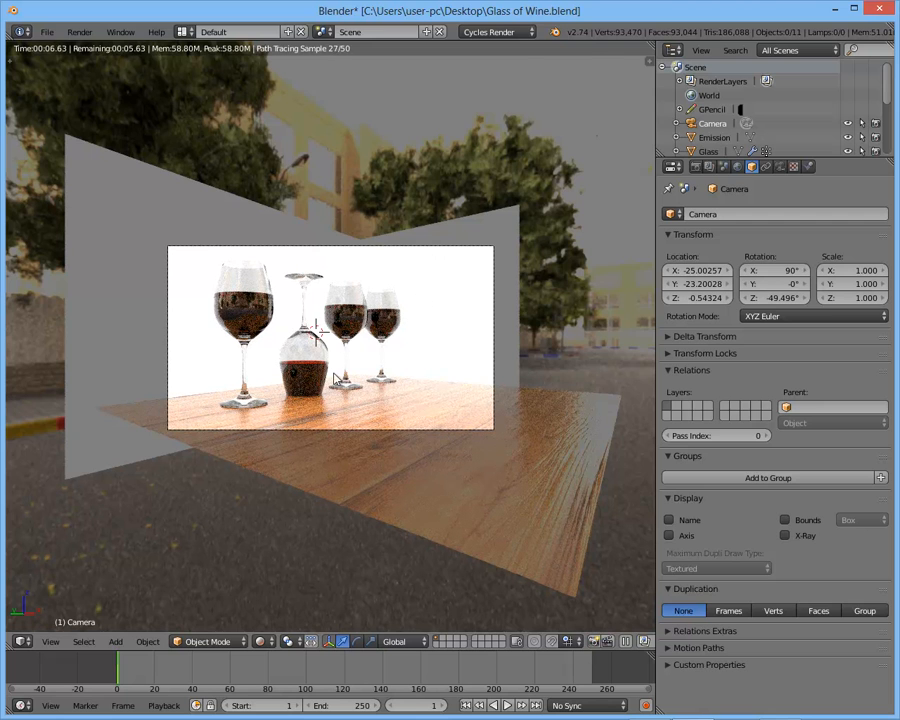
scroll(336, 377, "up", 2)
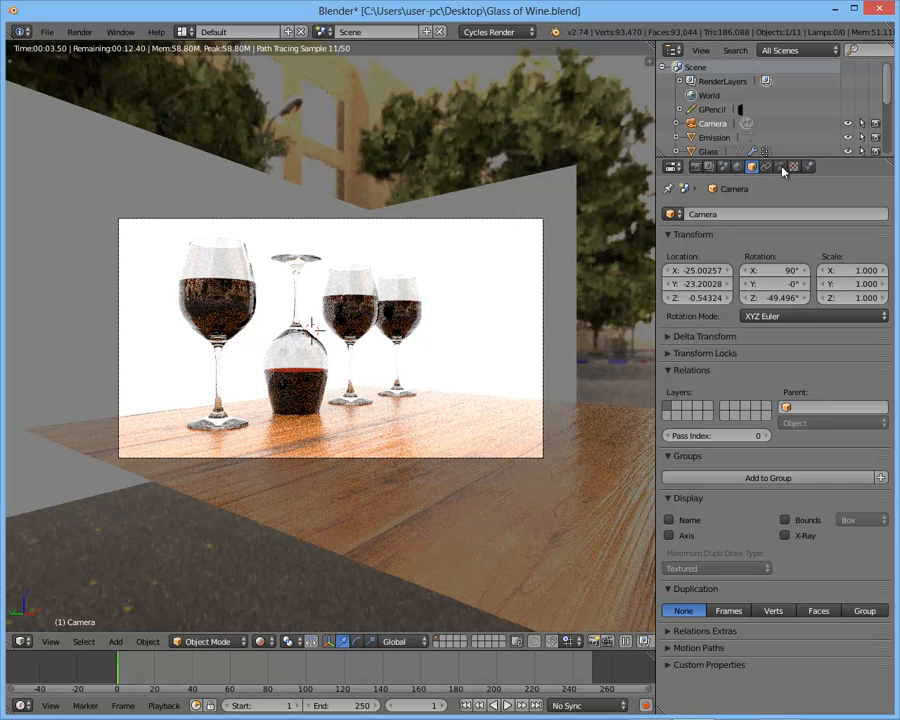
- Set the camera's depth of field focus object to the upside-down glass, Glass.003, and preview the render
left_click(781, 167)
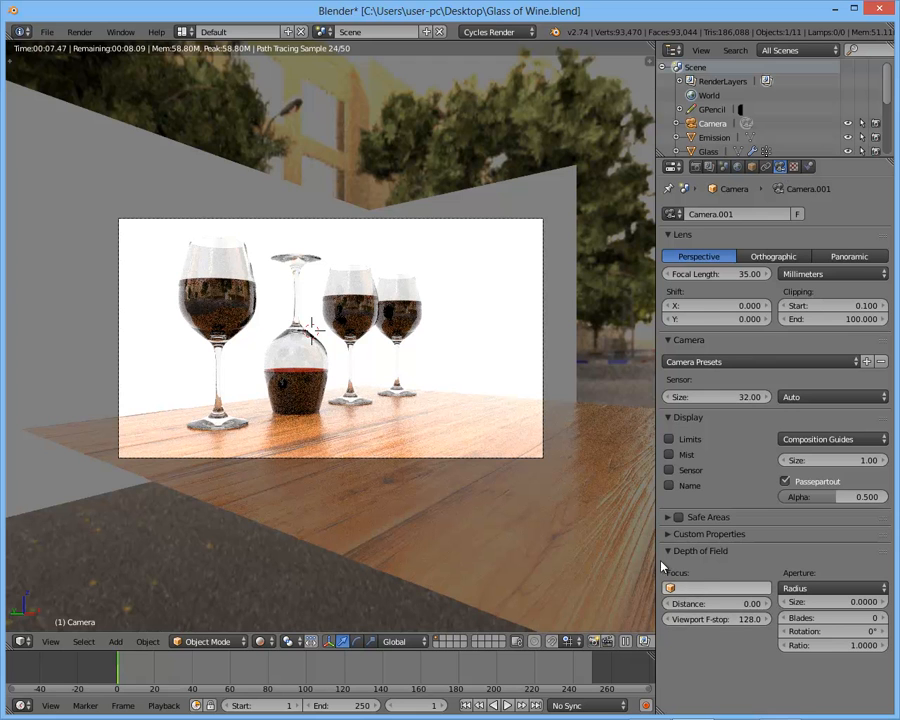
right_click(295, 268)
key("shift+z")
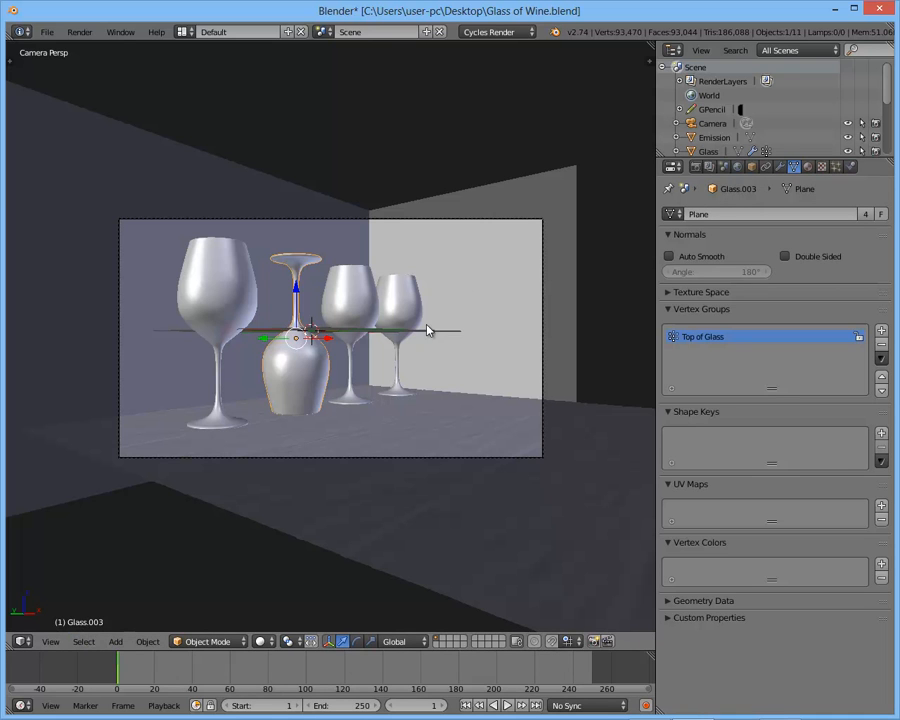
right_click(443, 221)
left_click(695, 589)
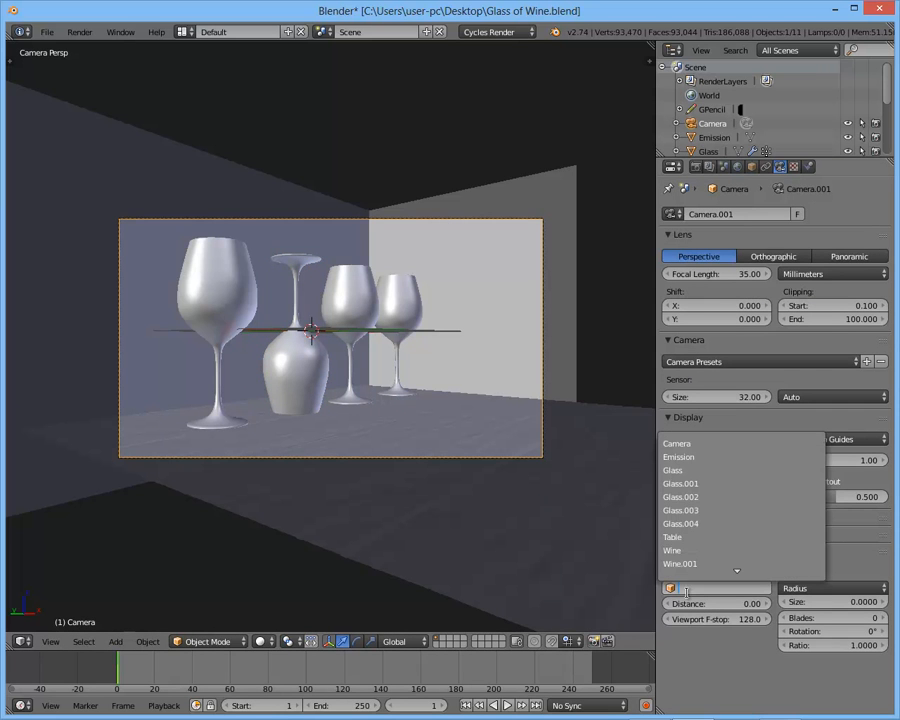
left_click(695, 511)
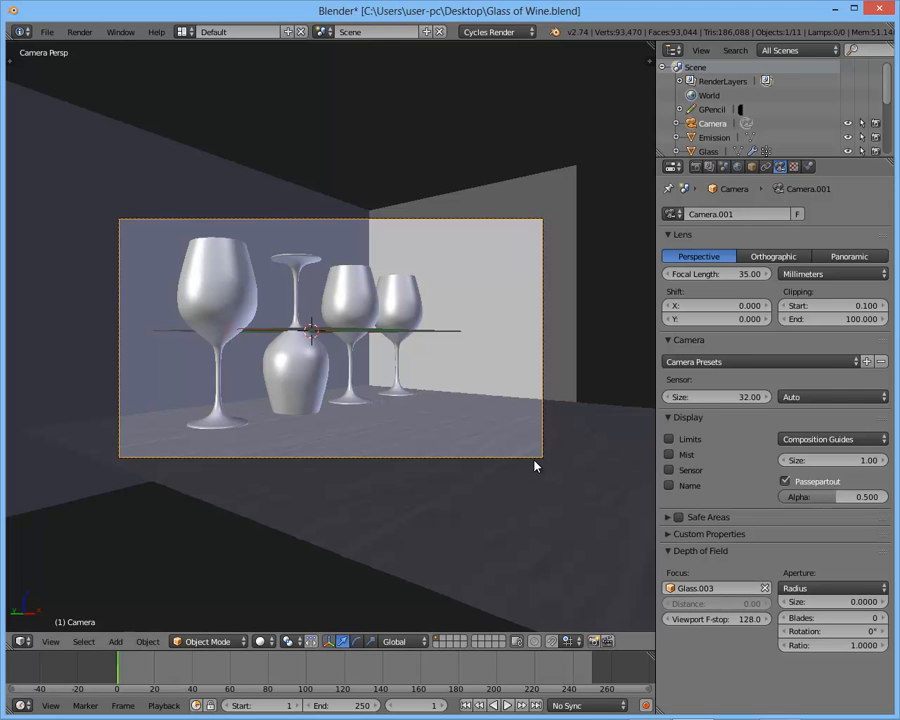
key("shift+z")
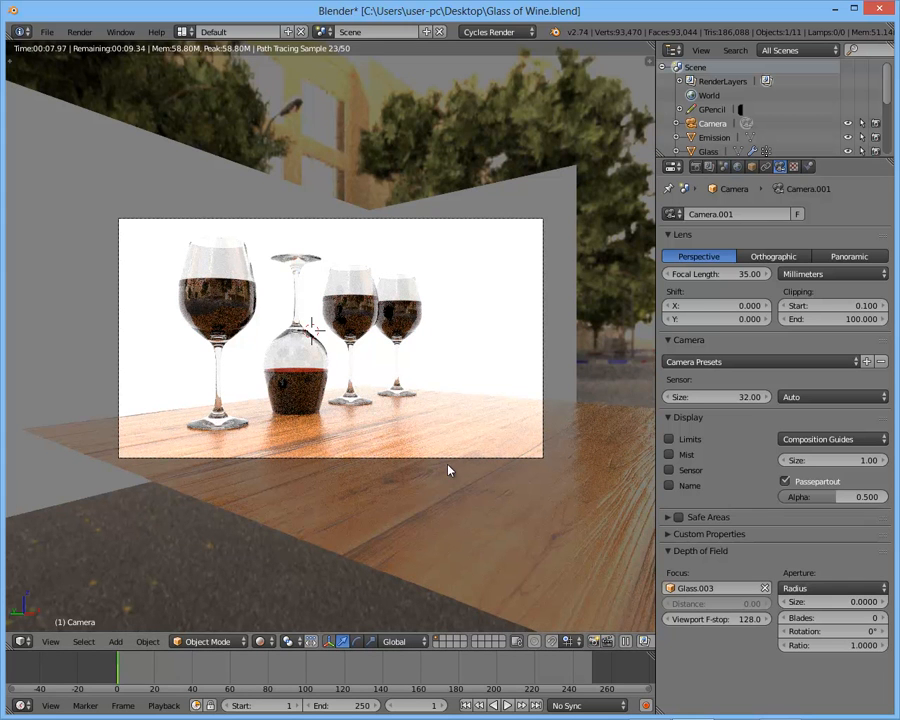
key("shift+z")
- Set the camera's aperture radius size to 0.3 and preview the depth of field in camera view
mouse_move(406, 392)
middle_mouse_down()
mouse_move(381, 425)
mouse_move(317, 410)
mouse_move(390, 422)
mouse_move(348, 405)
middle_mouse_up()
scroll(317, 410, "down", 3)
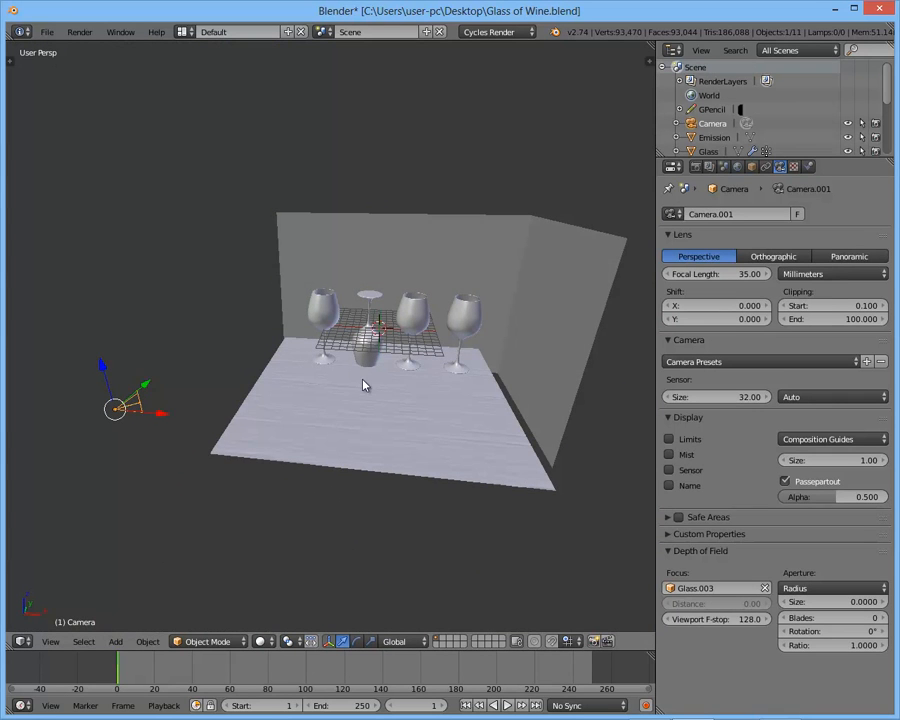
key("KP_0")
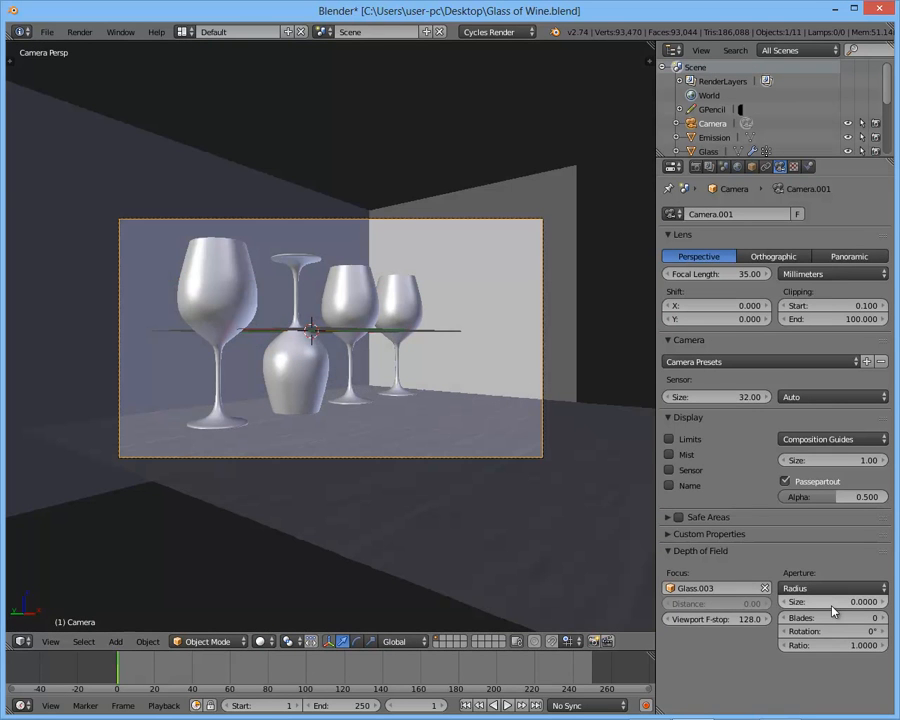
left_click(832, 604)
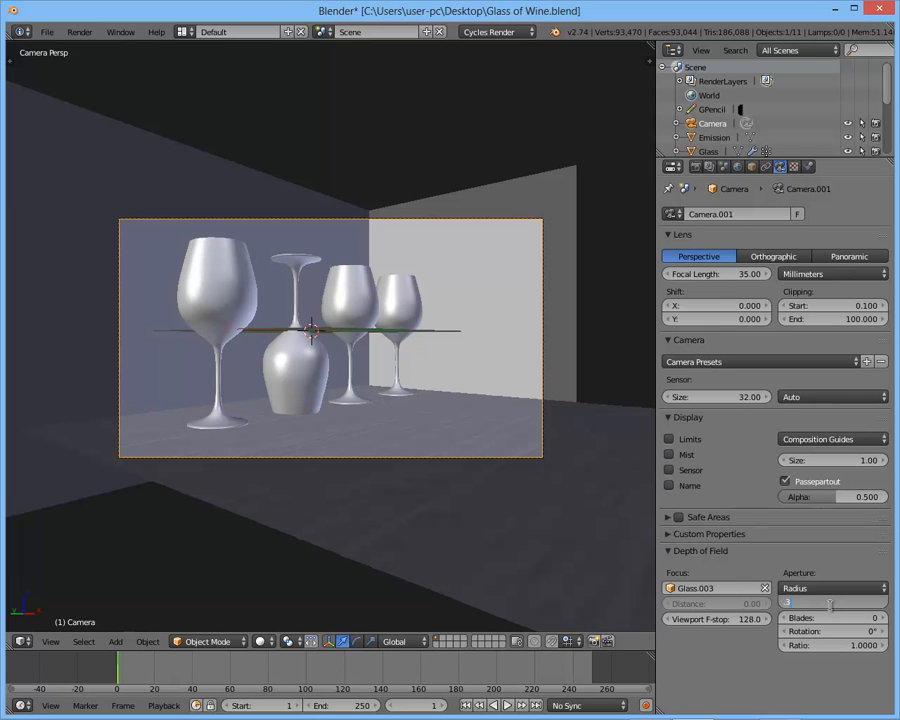
key("Return")
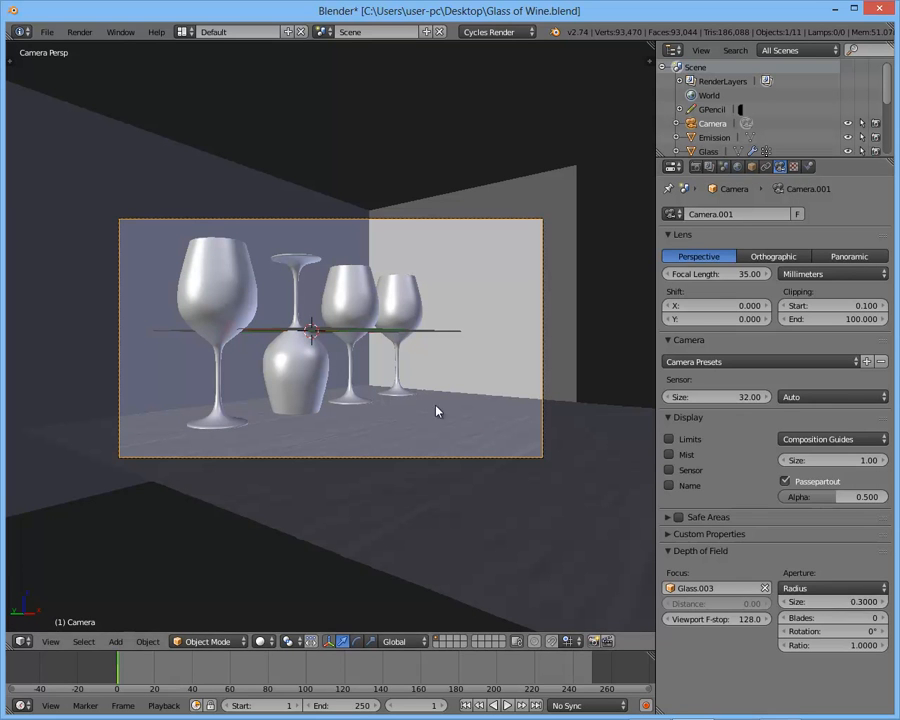
key("shift+z")
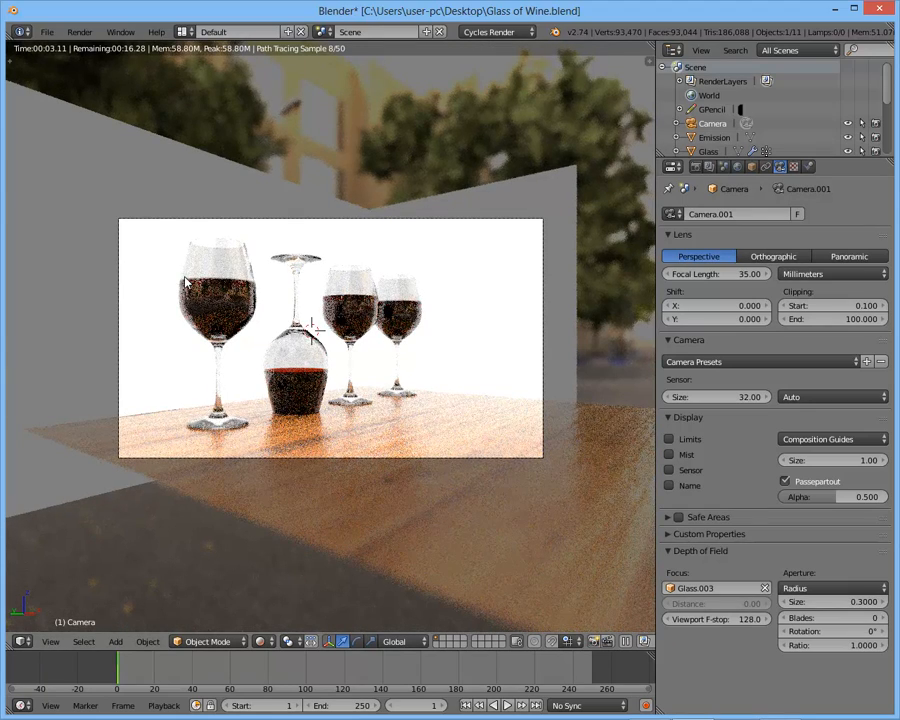
- Limit the rendered preview to a border around the nearest glass and then the farthest glass to check their blur
key("ctrl+b")
mouse_move(157, 213)
left_mouse_down()
mouse_move(275, 424)
mouse_move(279, 468)
left_mouse_up()
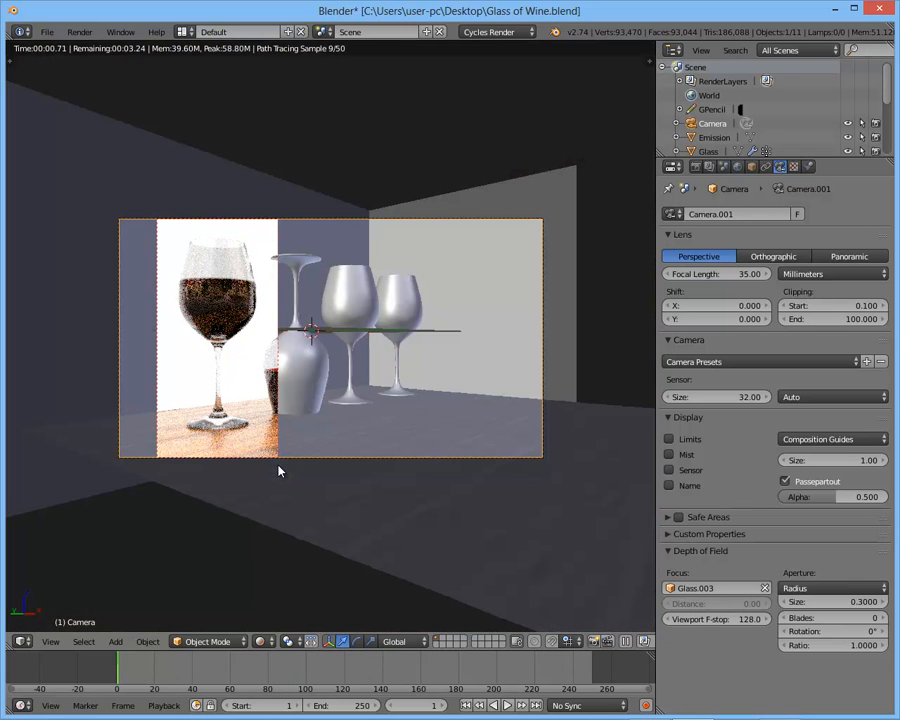
key("ctrl+b")
left_click_drag(366, 259, 449, 421)
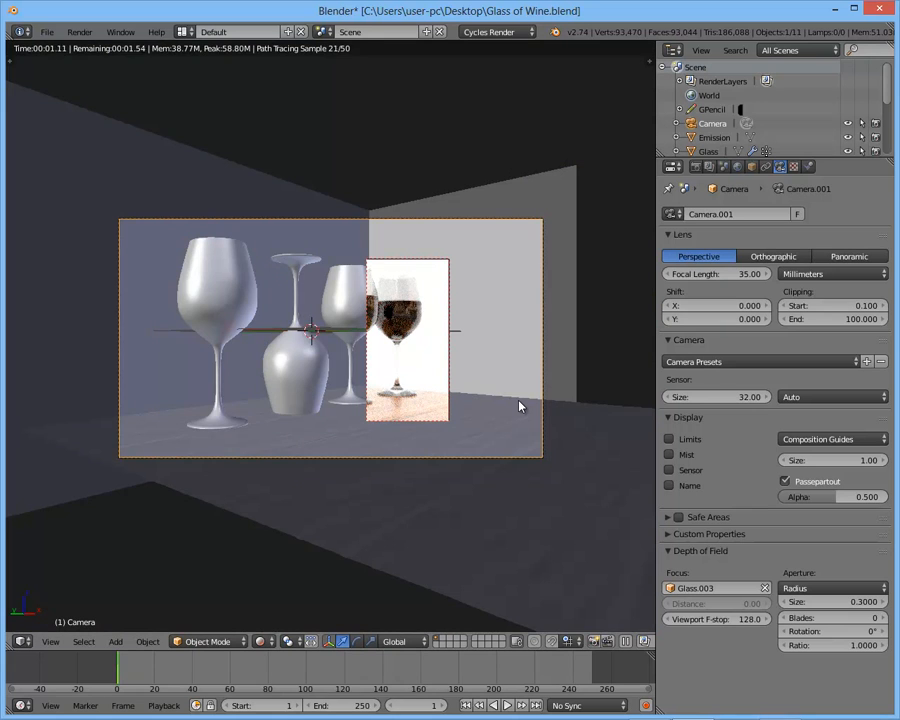
- Turn off the render border, set the resolution scale to 100% and render the scene at full size in an enlarged image view
key("shift+z")
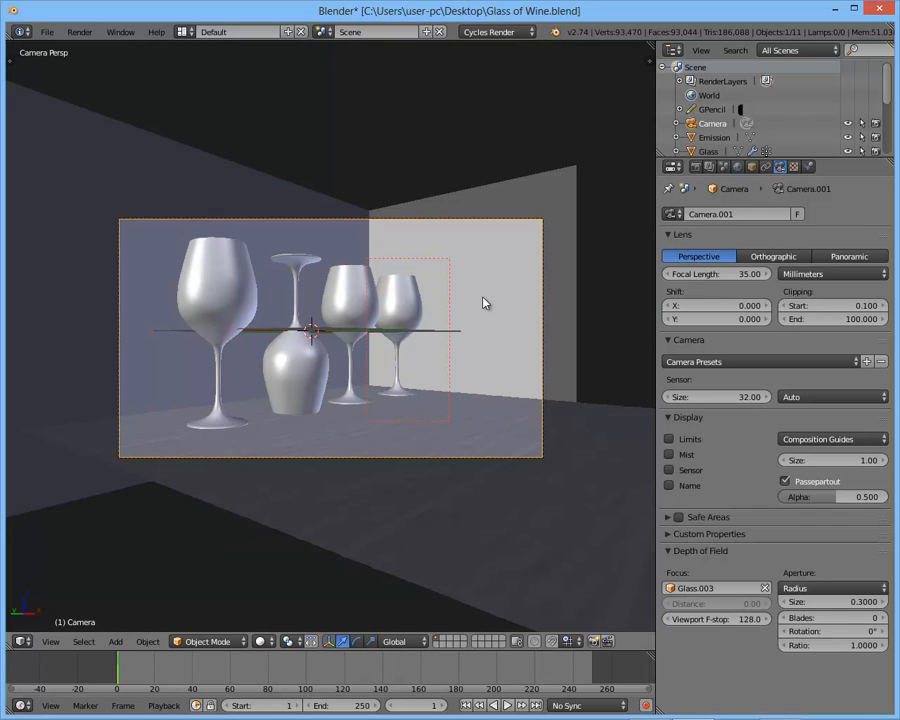
left_click(696, 166)
scroll(764, 418, "up", 5)
left_click_drag(765, 386, 803, 387)
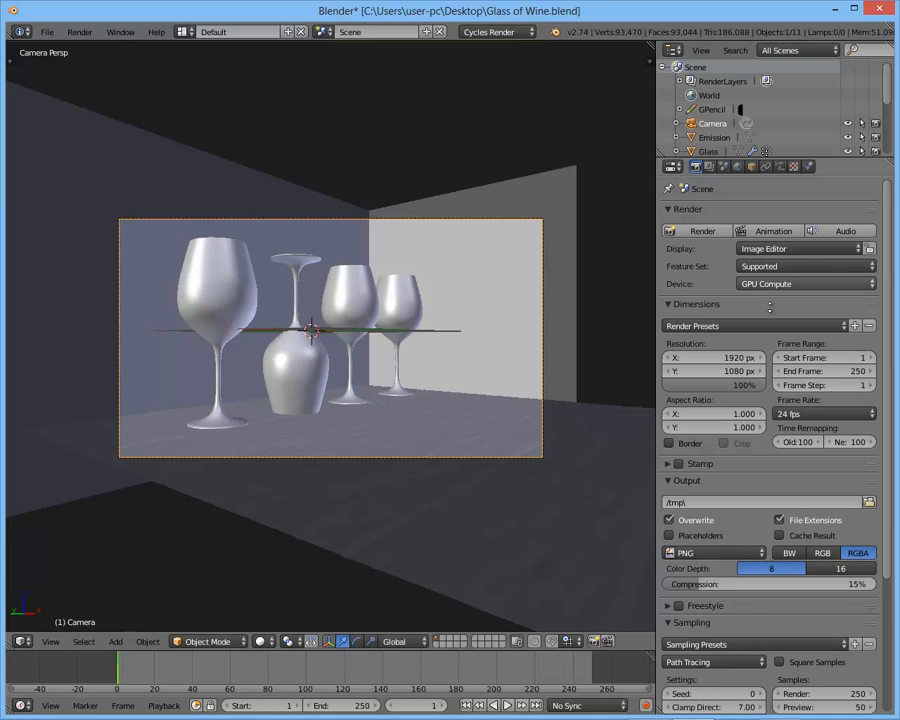
left_click(693, 232)
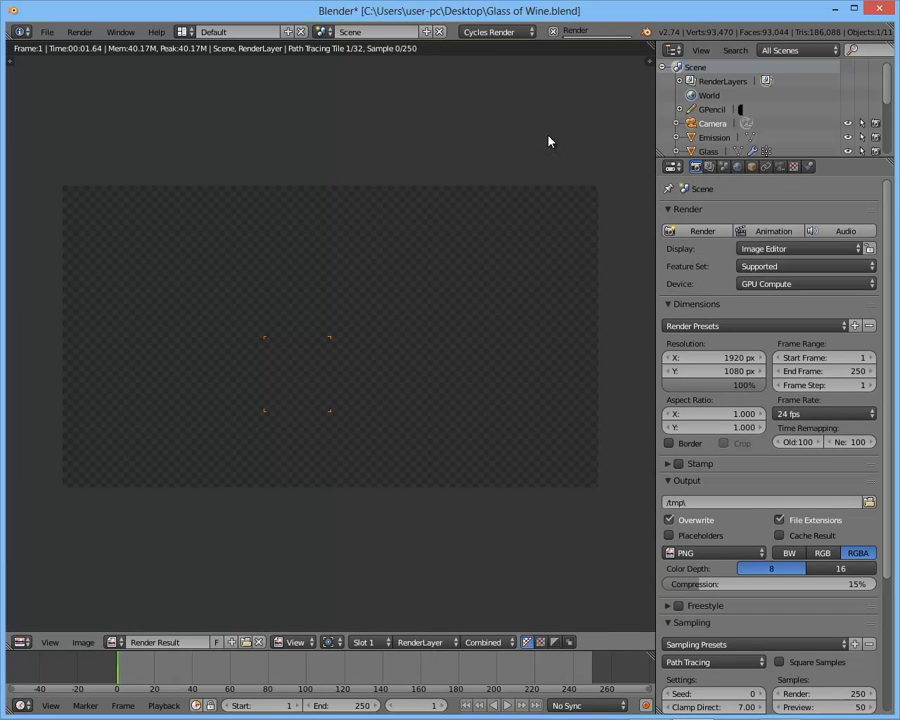
key("ctrl+Up")
scroll(548, 141, "down", 2)
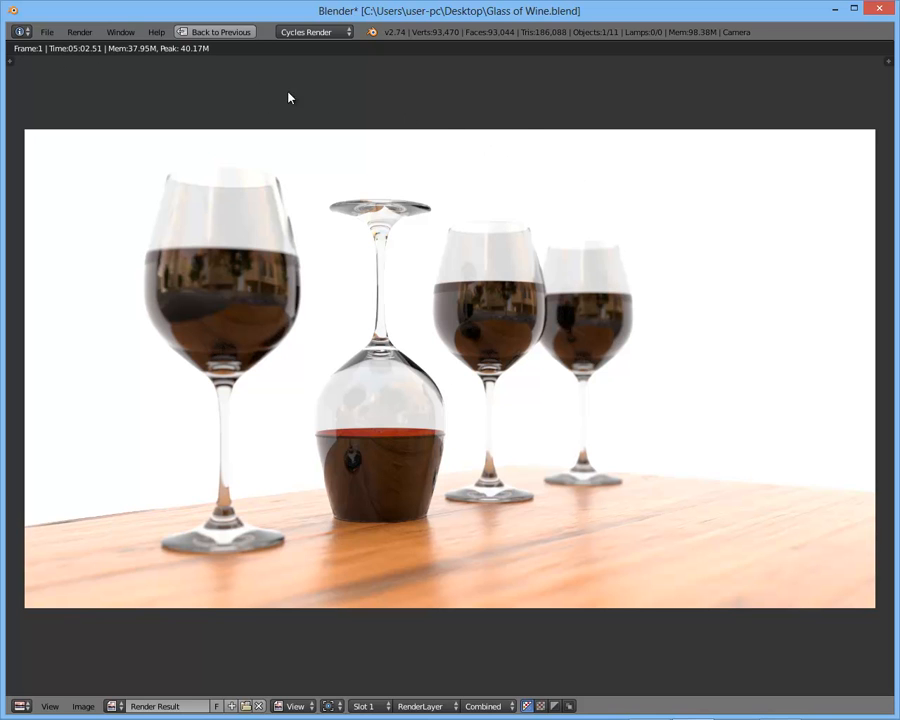
- Examine the finished render up close, checking the focus on the upside-down glass, the blur of the other glasses and the wood table
scroll(696, 177, "up", 2)
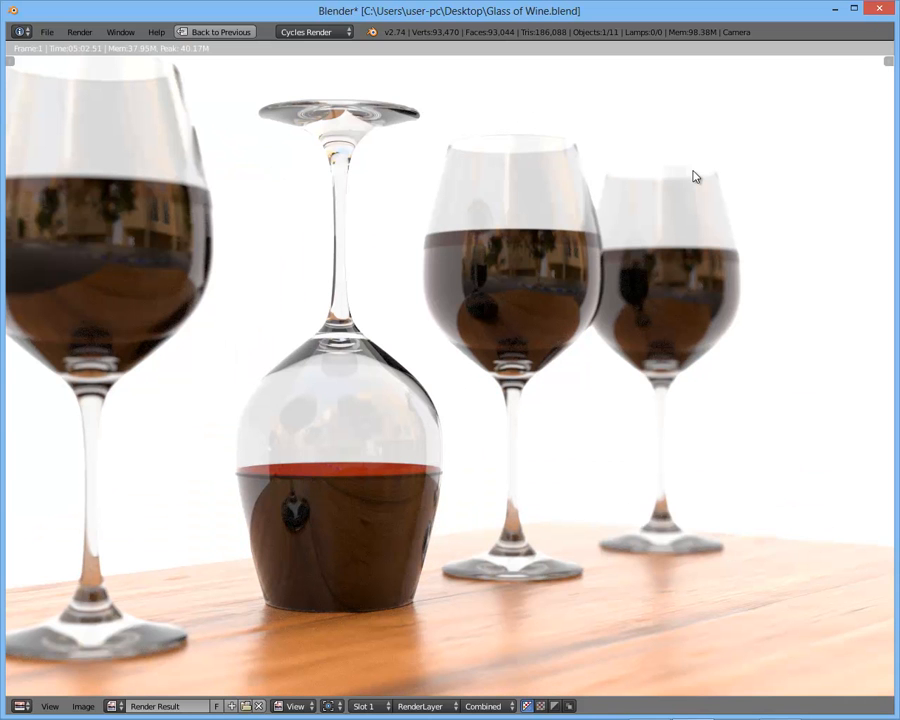
scroll(618, 215, "down", 1)
scroll(615, 219, "down", 1)
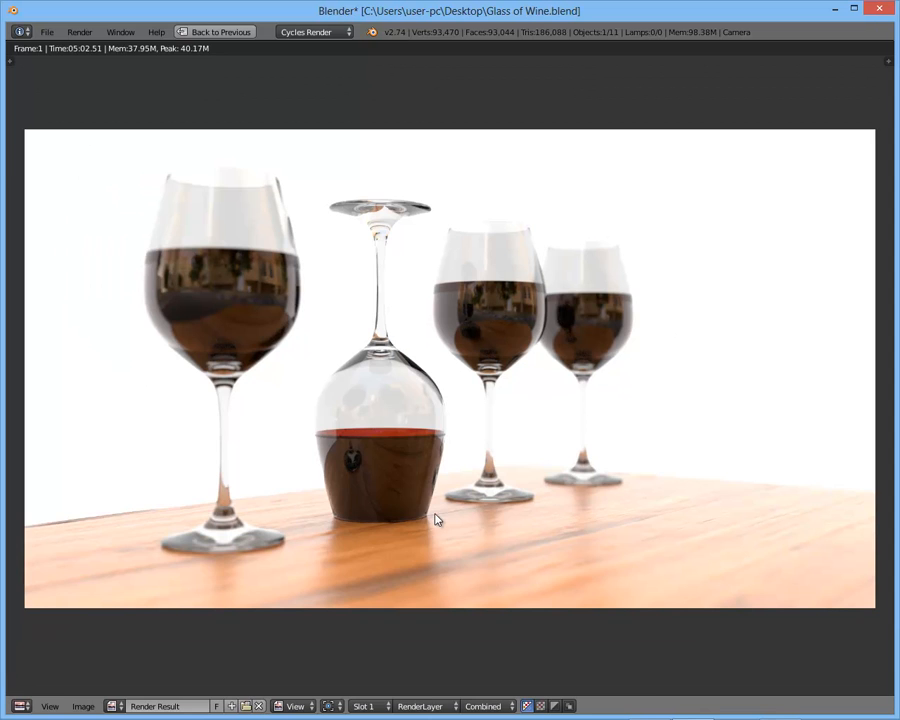
scroll(436, 519, "up", 2)
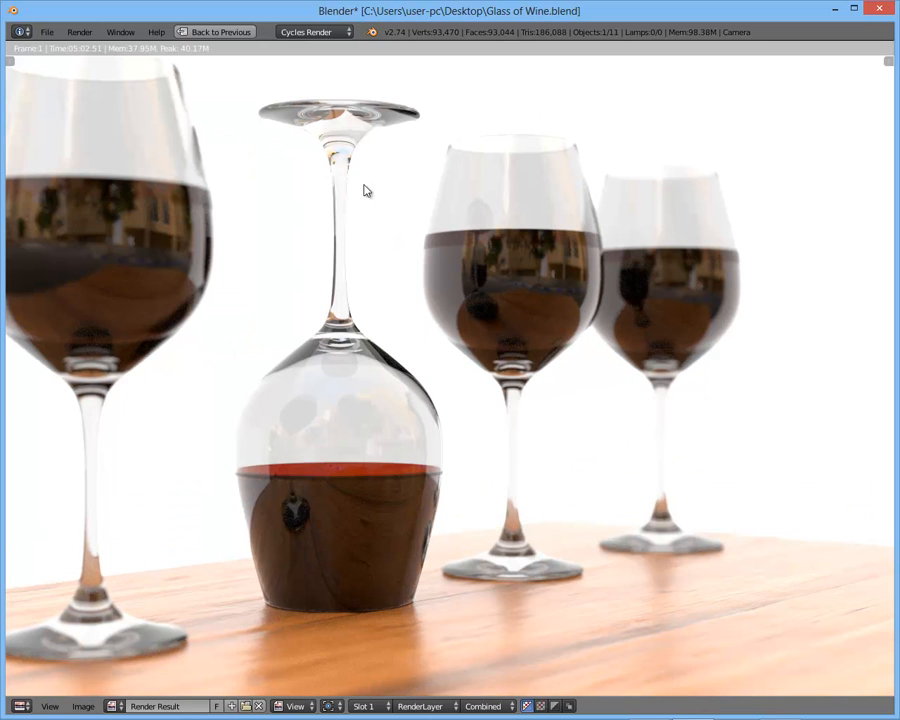
scroll(450, 426, "down", 2)
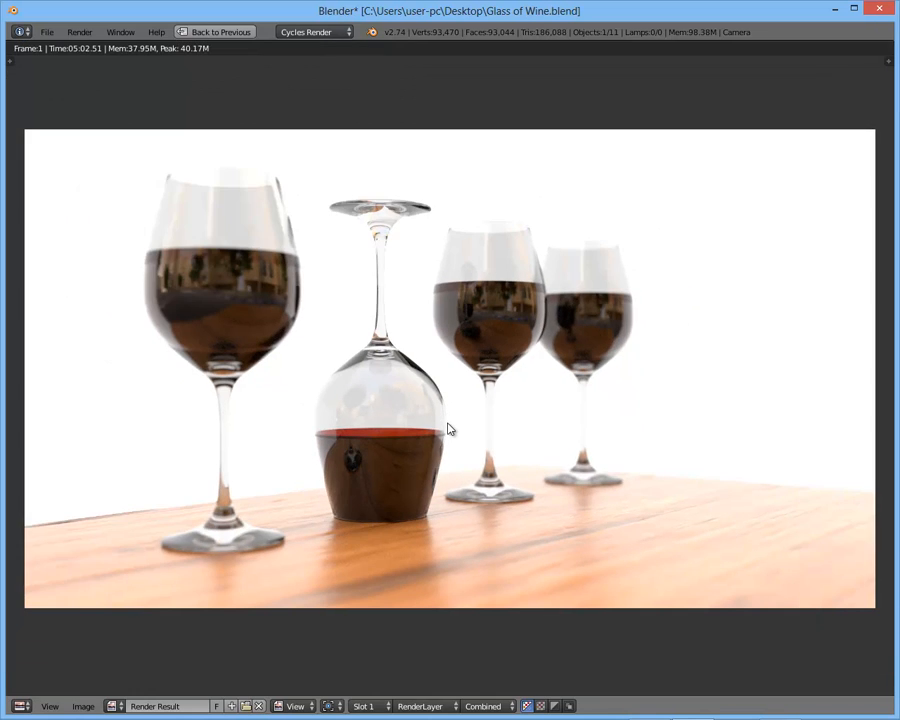
scroll(498, 448, "up", 2)
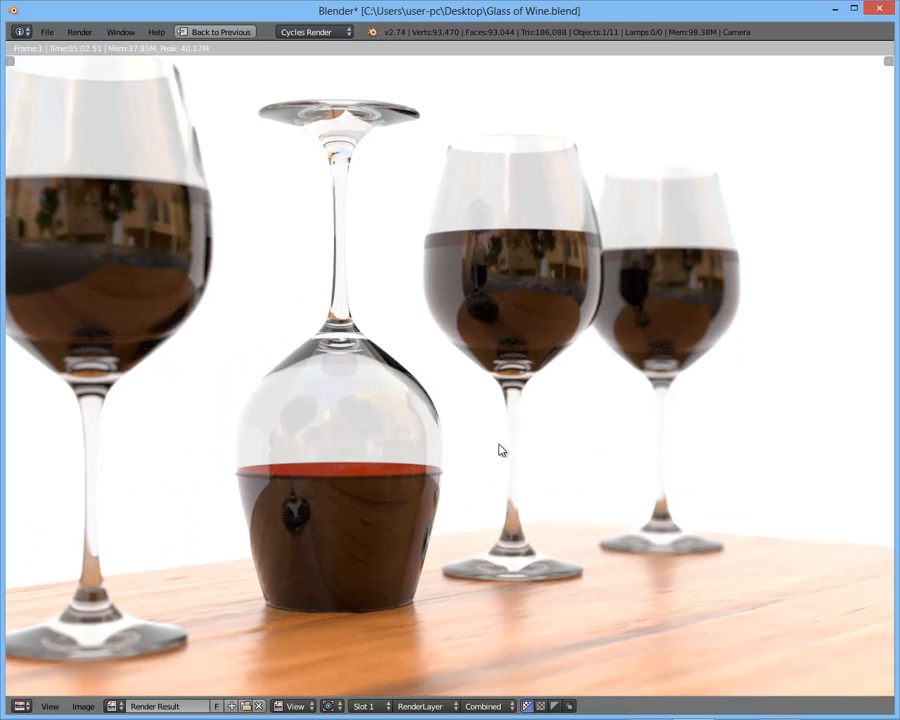
middle_click_drag(539, 463, 479, 410)
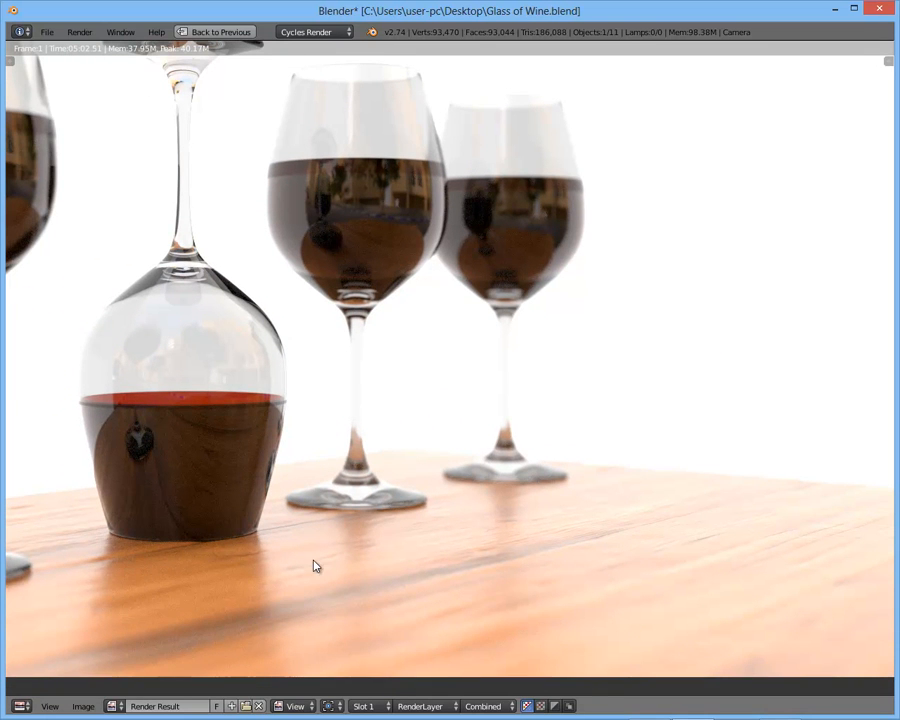
middle_click_drag(376, 446, 578, 548)
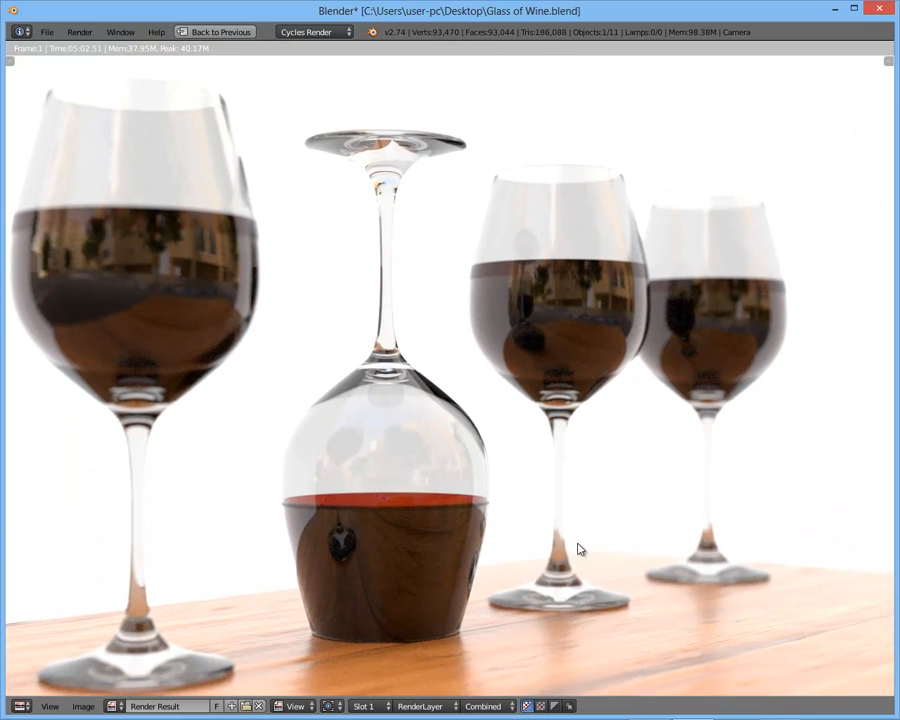
scroll(575, 545, "down", 1)
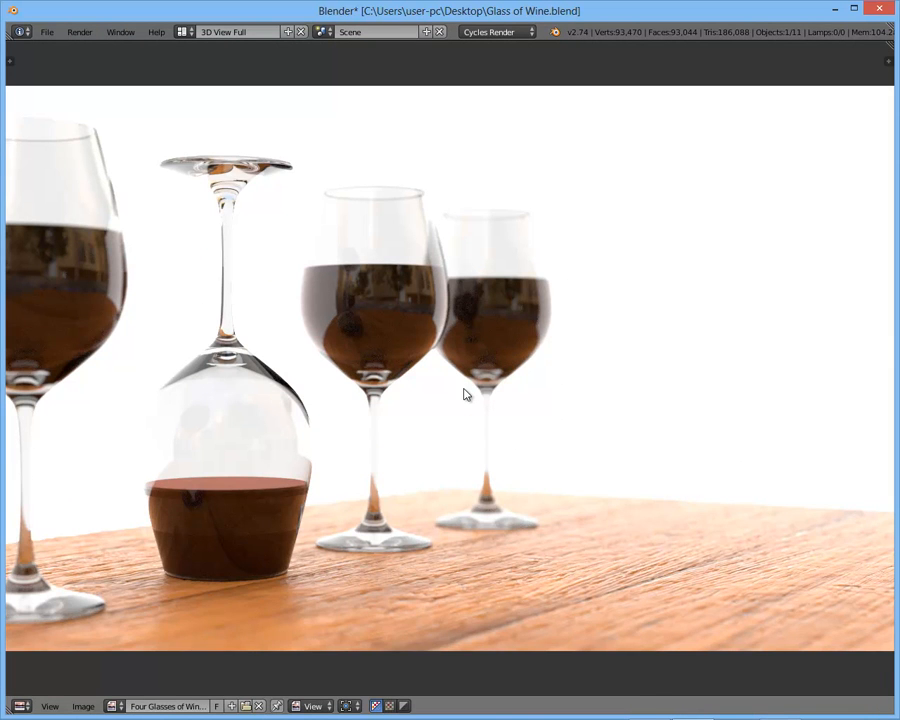
- Compare the new render with the Four Glasses of Wine image, looking closely at the glasses and the tabletop
scroll(464, 394, "down", 1)
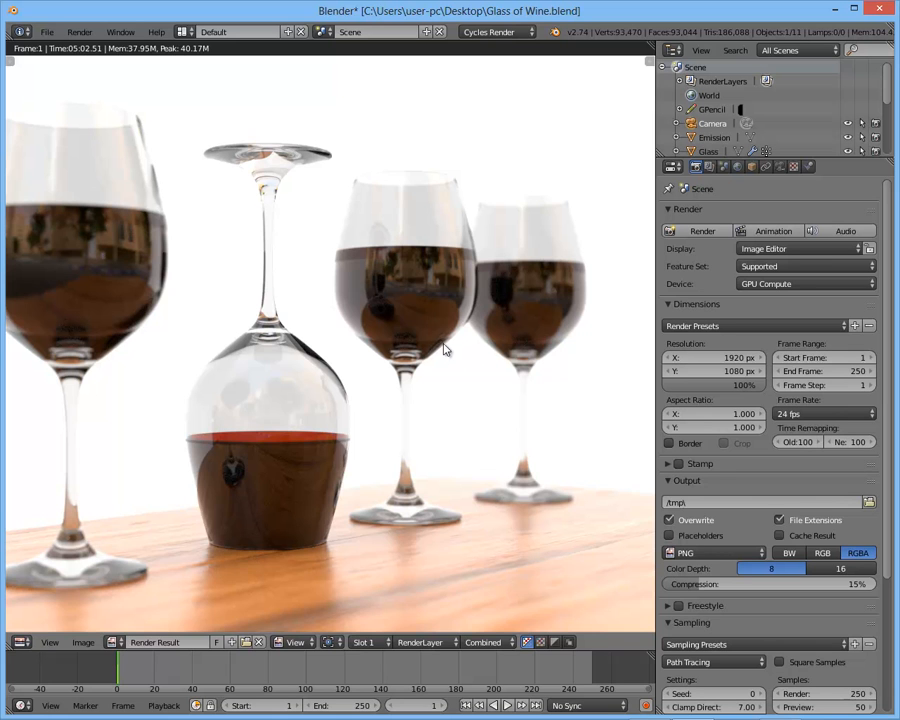
scroll(441, 383, "down", 1)
scroll(443, 386, "down", 2)
scroll(443, 386, "up", 1)
middle_click_drag(443, 386, 537, 368)
scroll(421, 385, "up", 3)
scroll(539, 376, "down", 1)
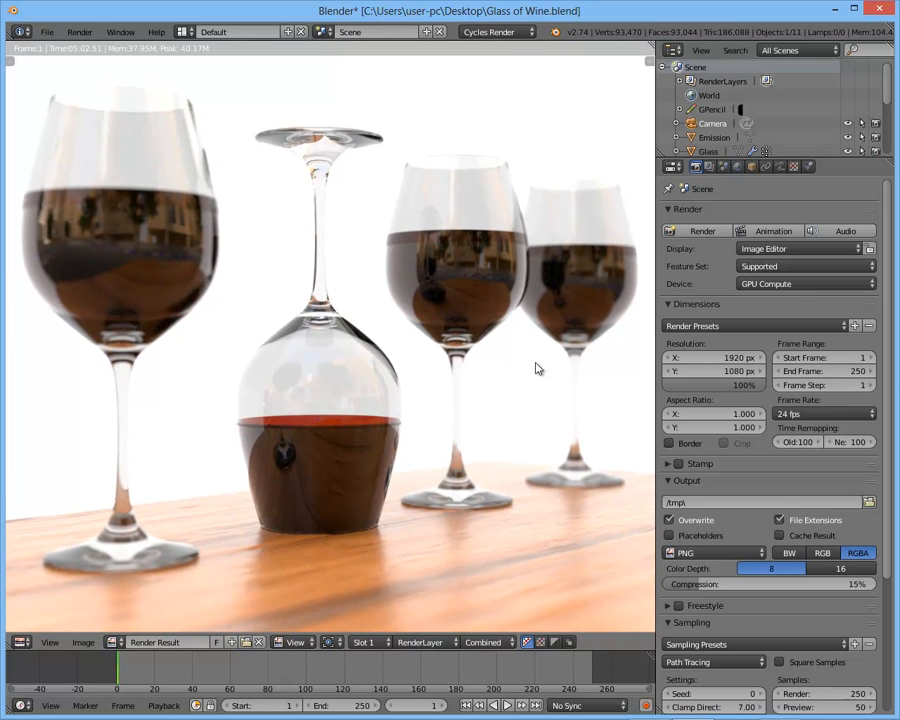